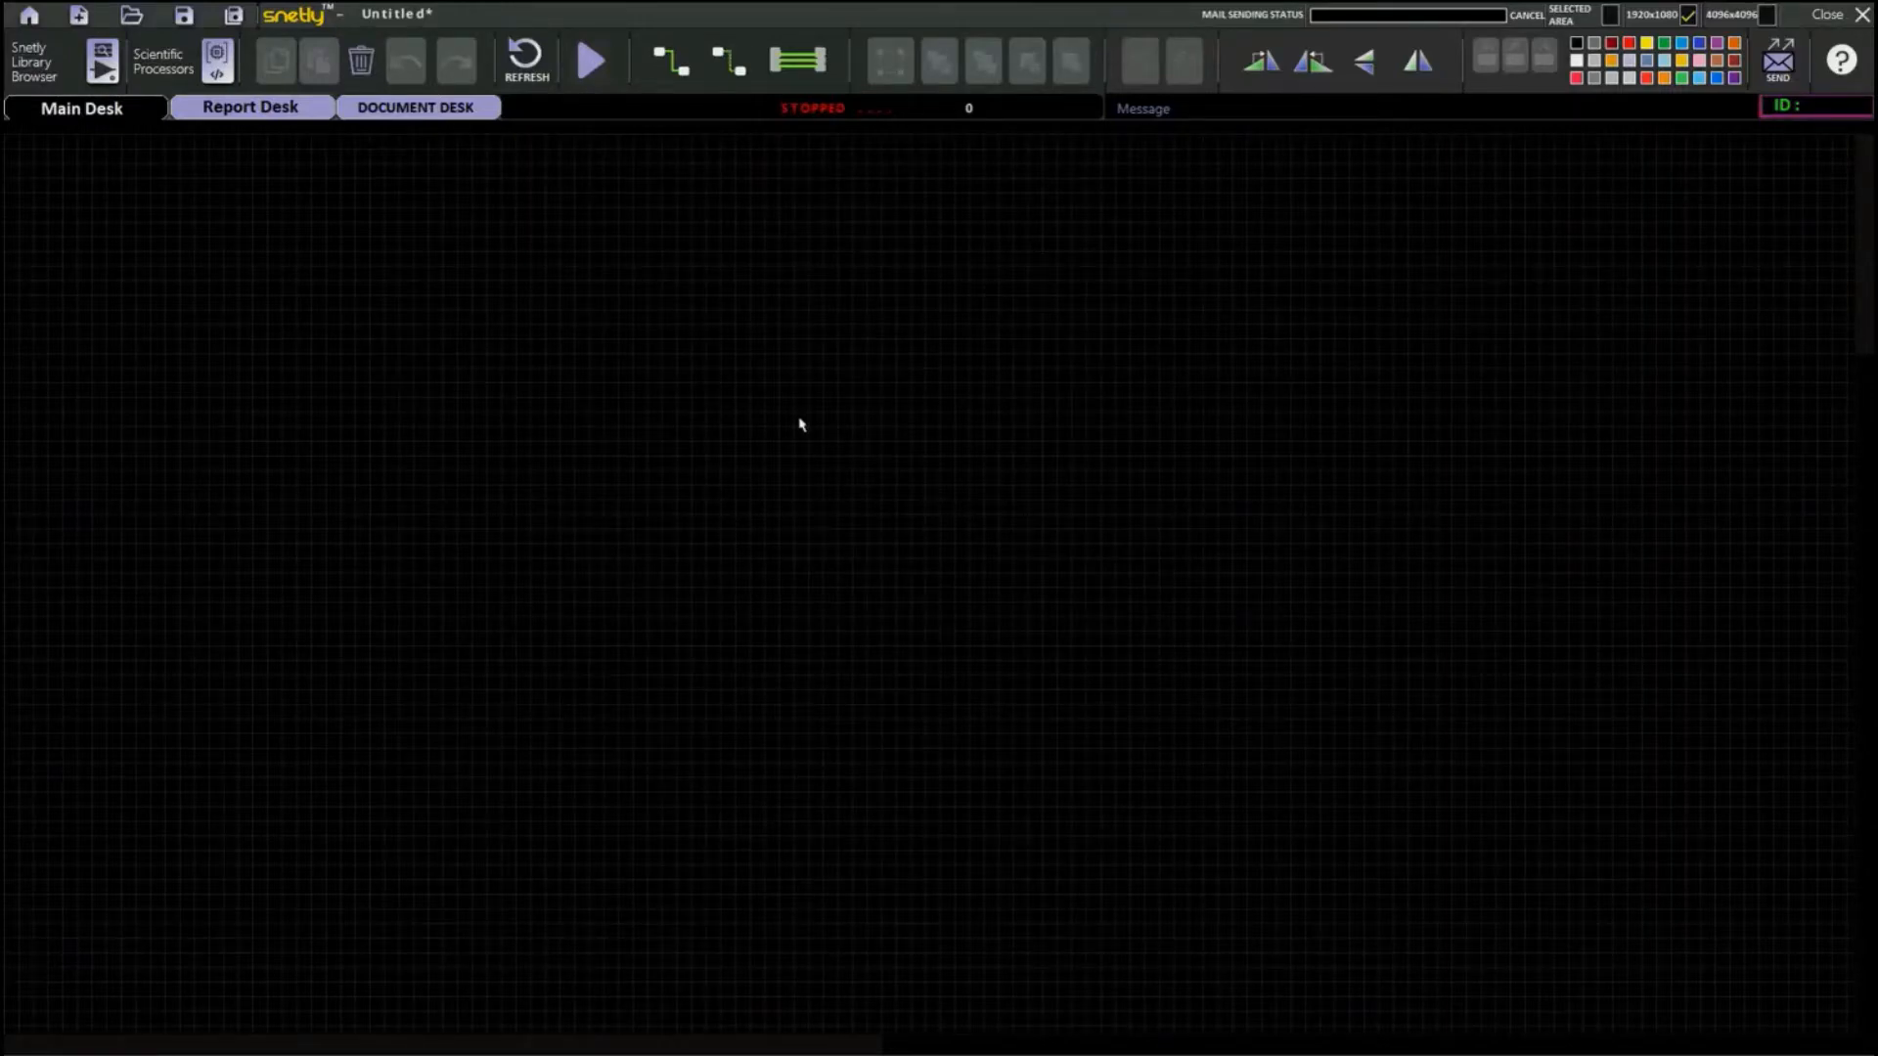
# Place the internally configured Sine single ph source from Waveform Sources on the Main Desk and inspect its register configuration.
pyautogui.click(64, 70)
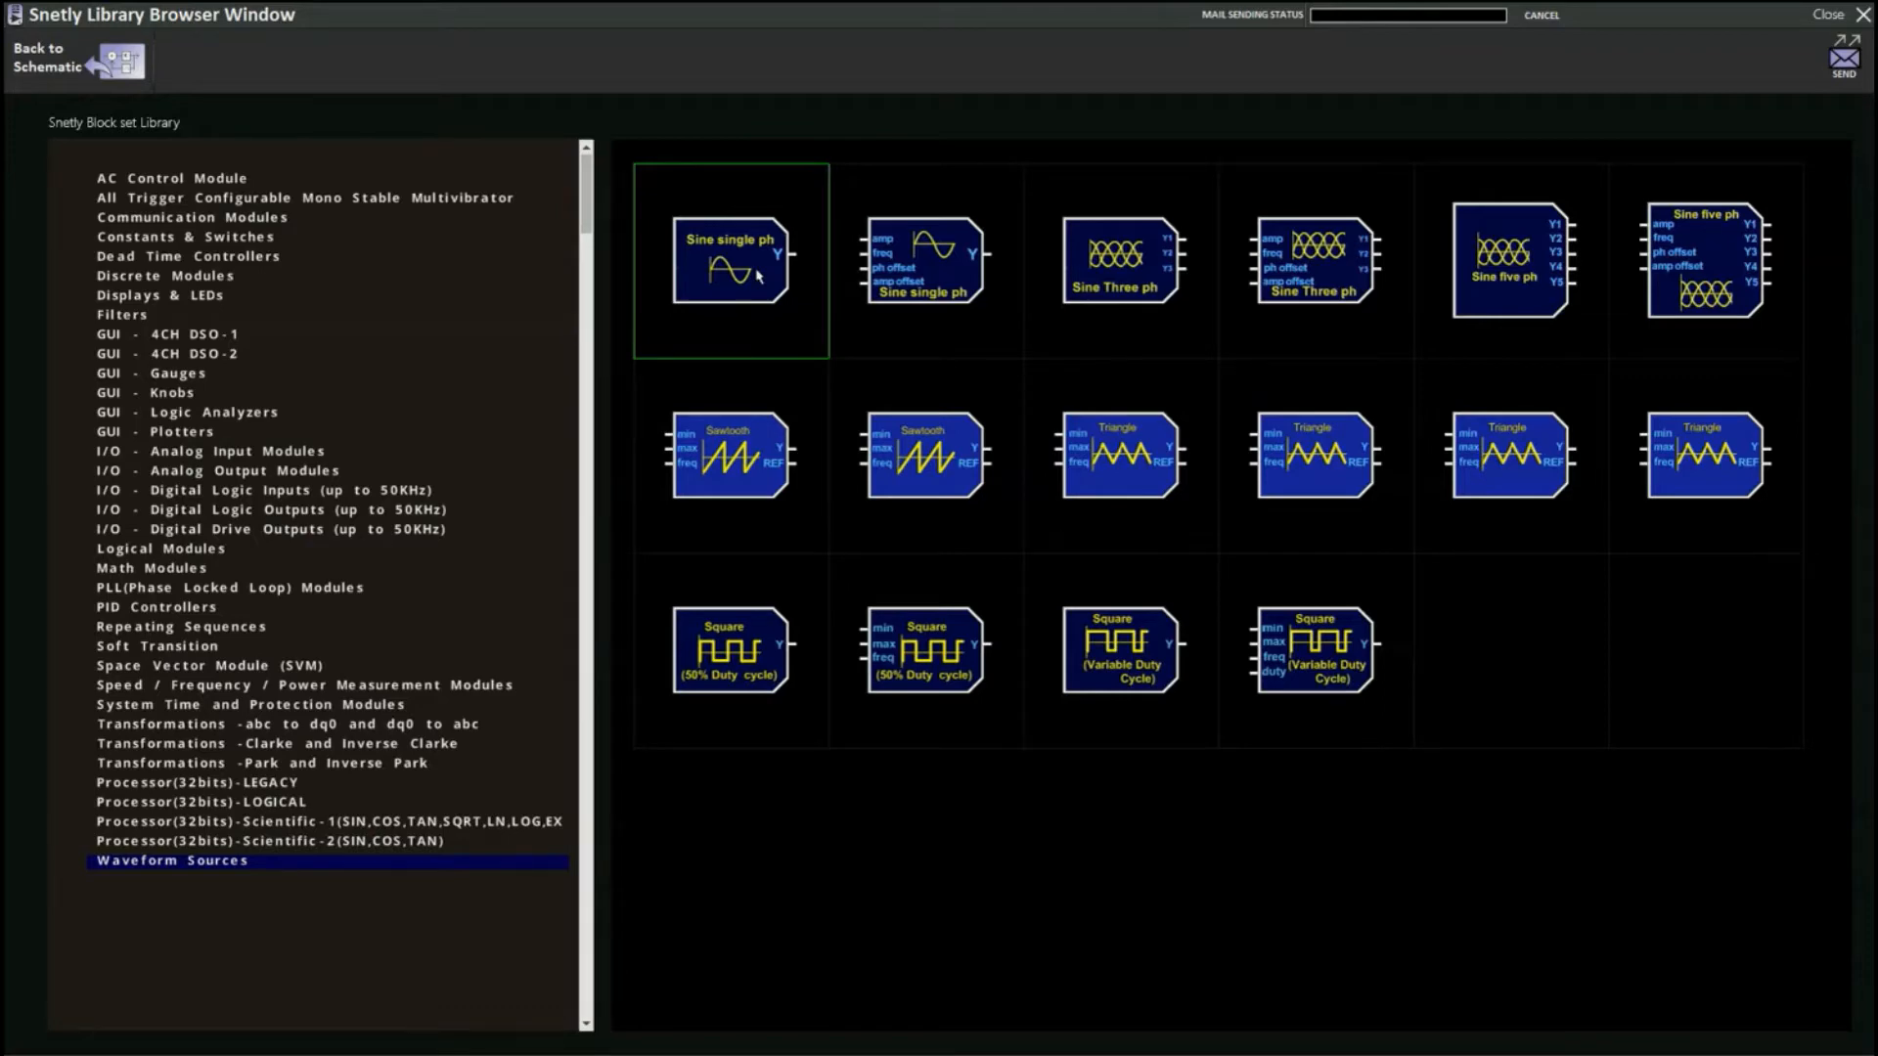
pyautogui.moveTo(758, 276); pyautogui.dragTo(471, 339)
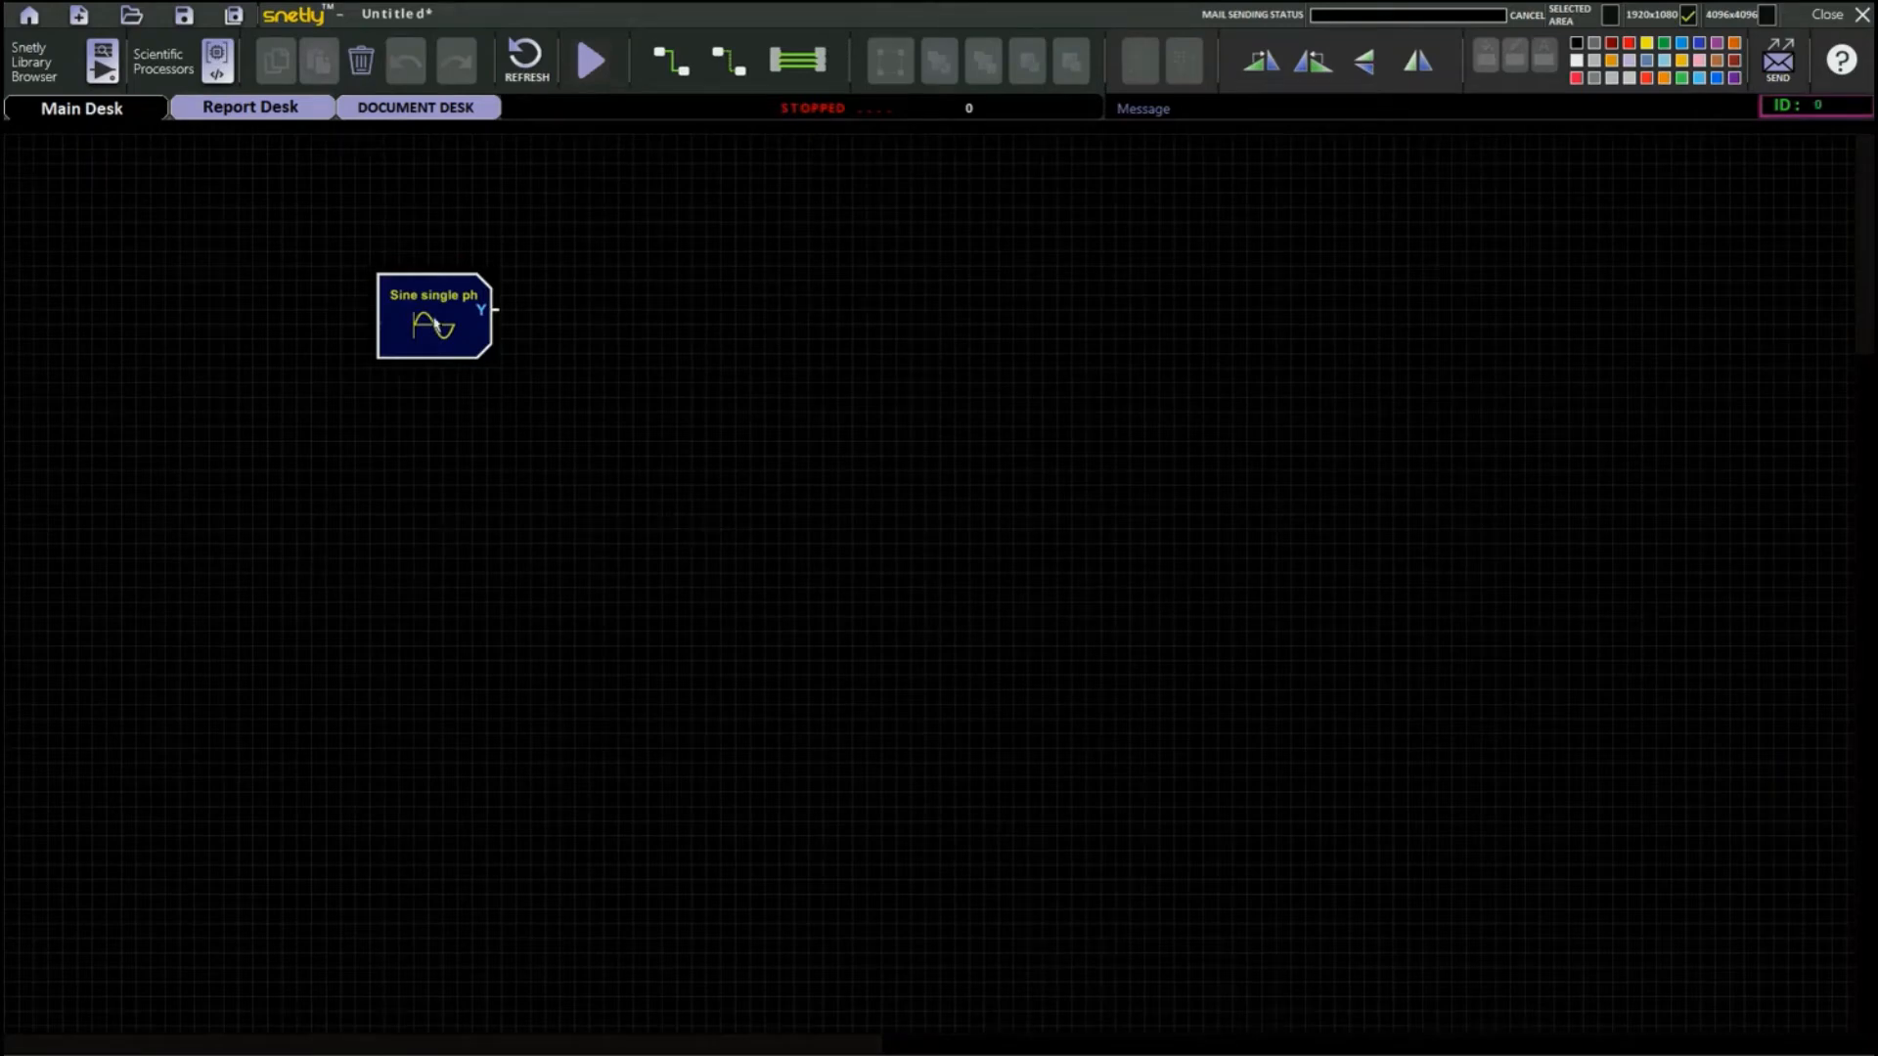
pyautogui.doubleClick(436, 323)
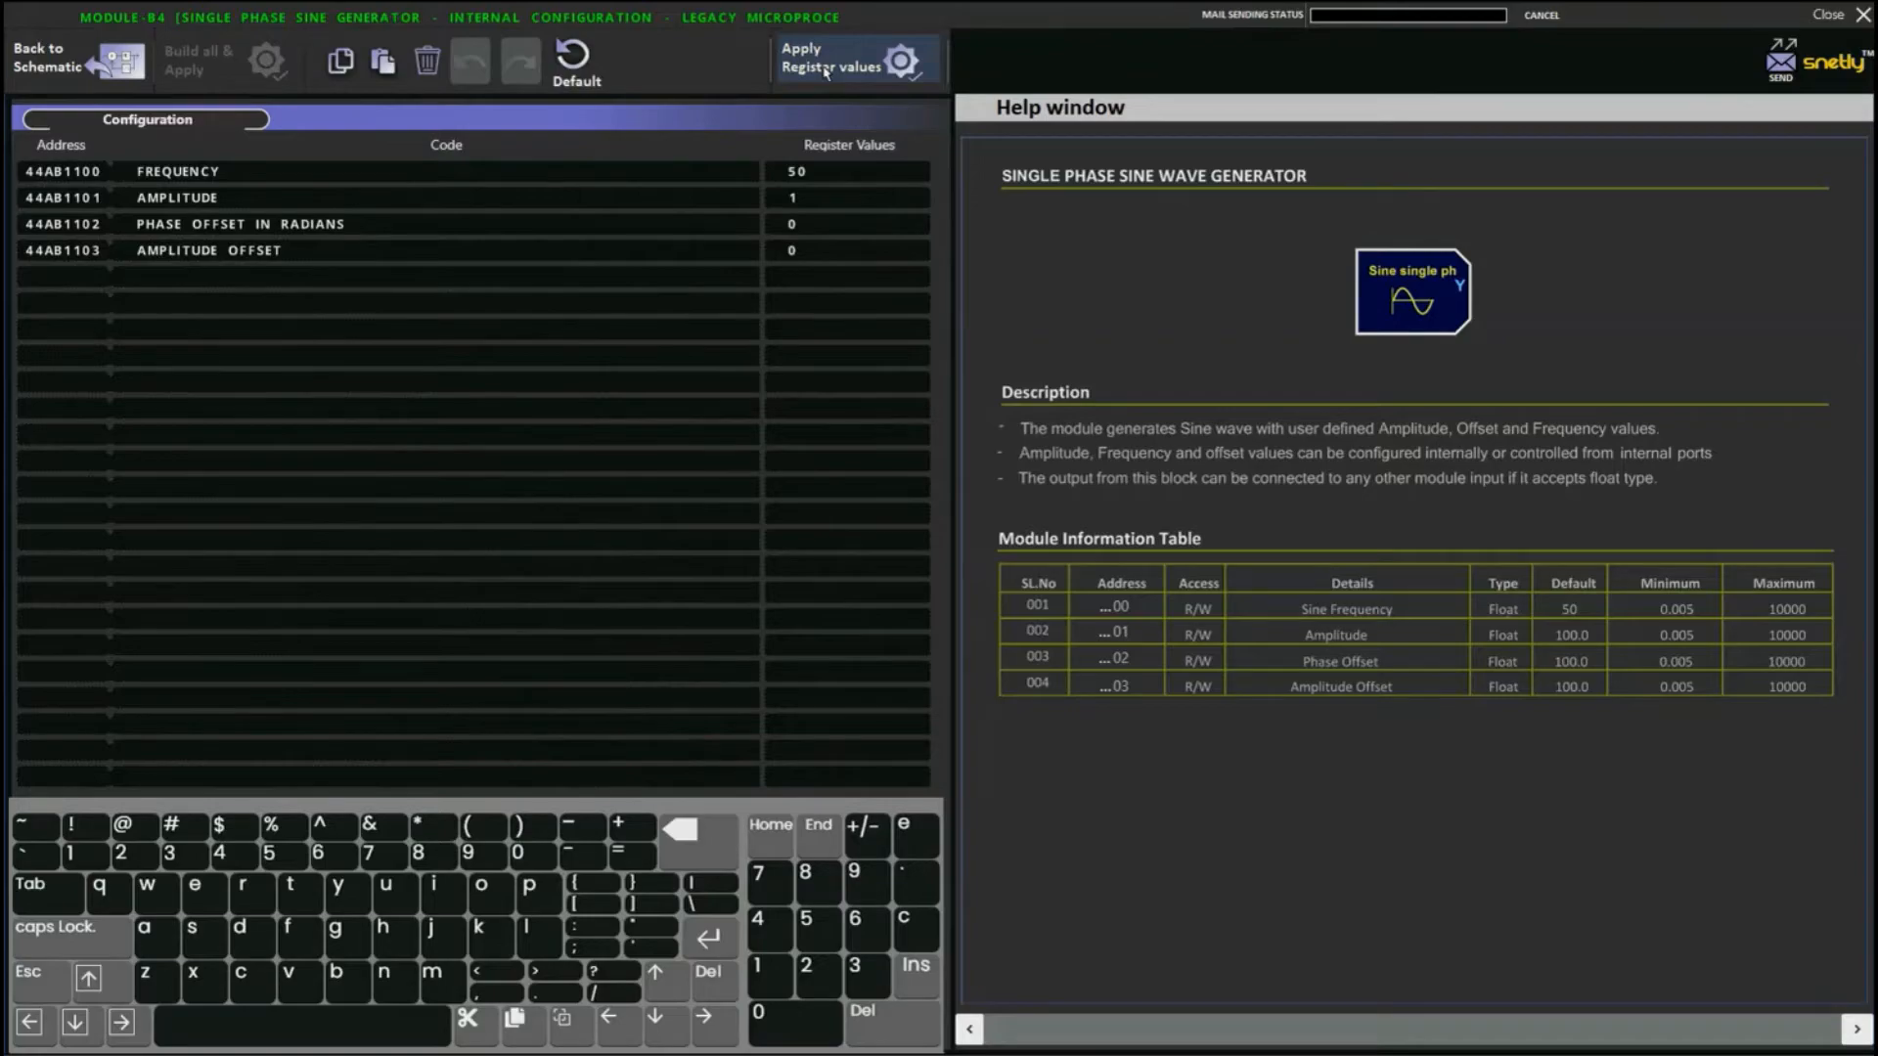
pyautogui.click(115, 61)
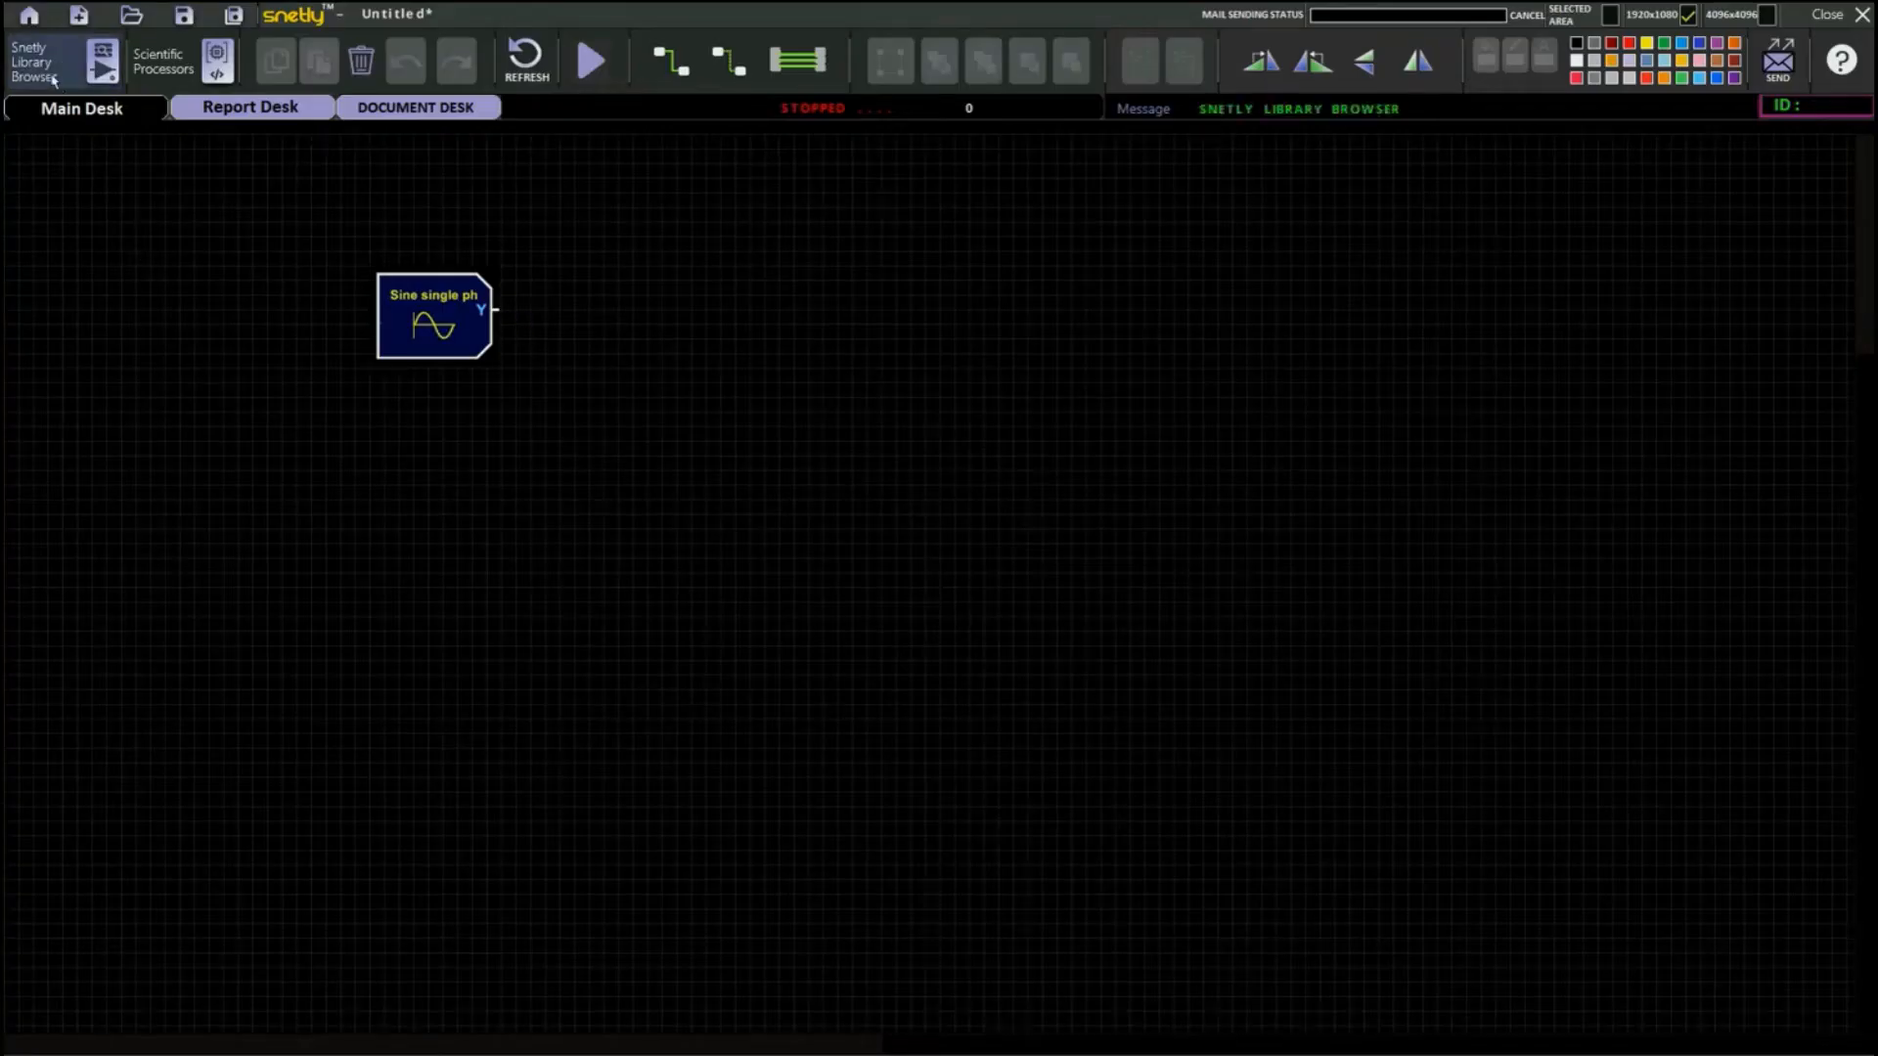
# Add the 4CH DSO-1 oscilloscope from the library to the Main Desk, beside the sine source.
pyautogui.click(102, 60)
pyautogui.click(174, 335)
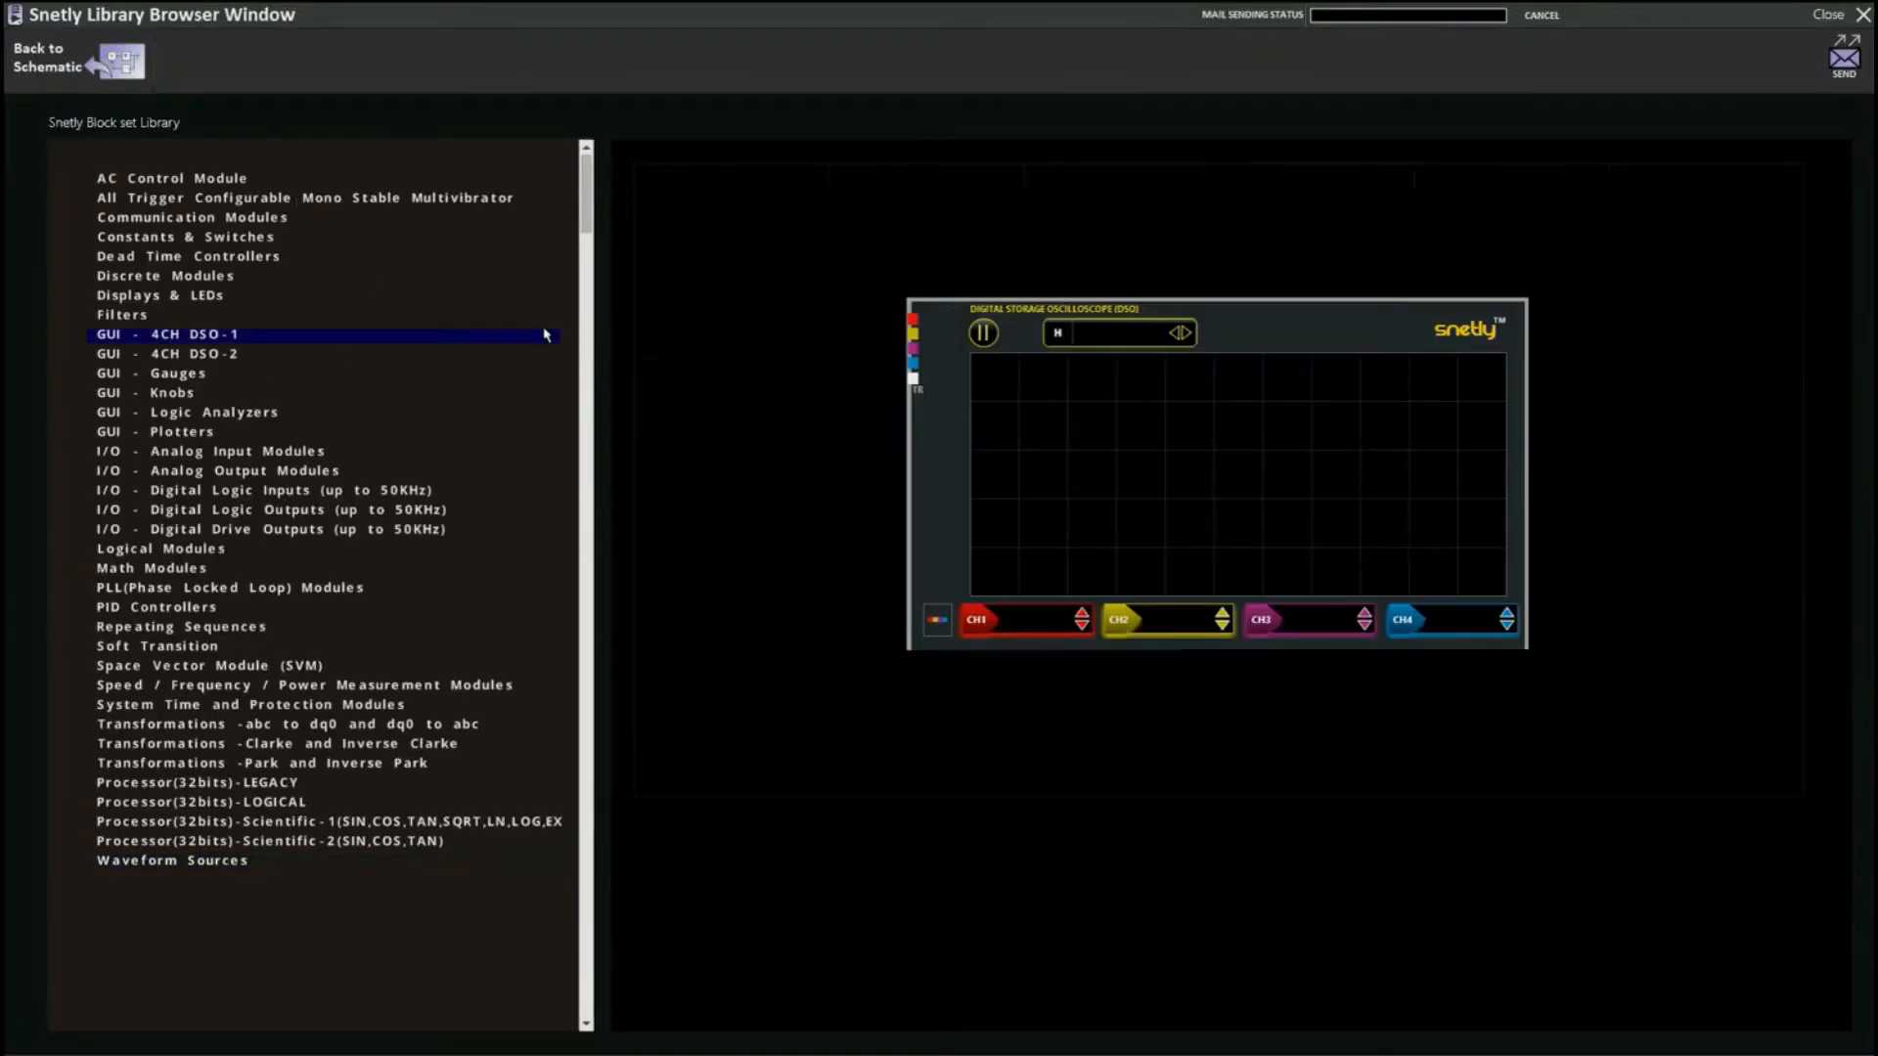
pyautogui.click(1221, 387)
pyautogui.click(1022, 333)
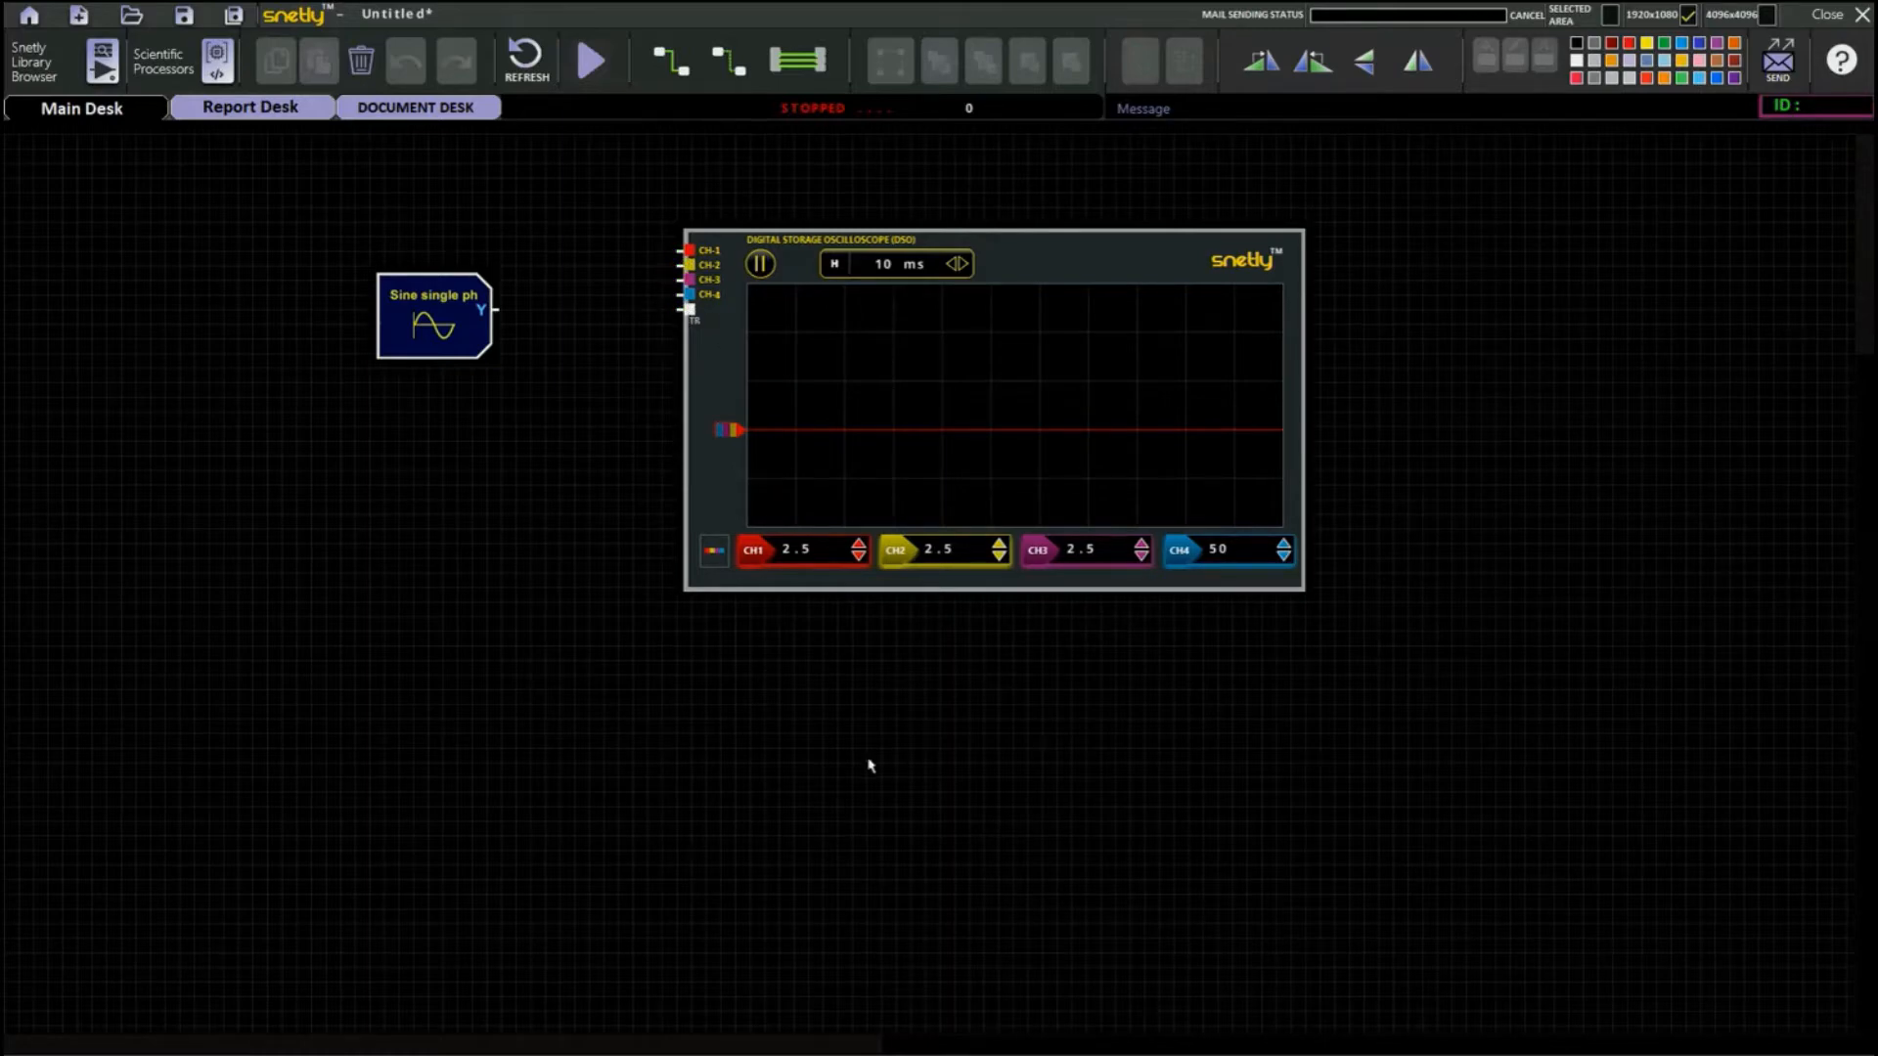
# Connect the sine source's Y output to oscilloscope CH-1 and run the system.
pyautogui.click(954, 264)
pyautogui.moveTo(506, 307); pyautogui.dragTo(687, 251)
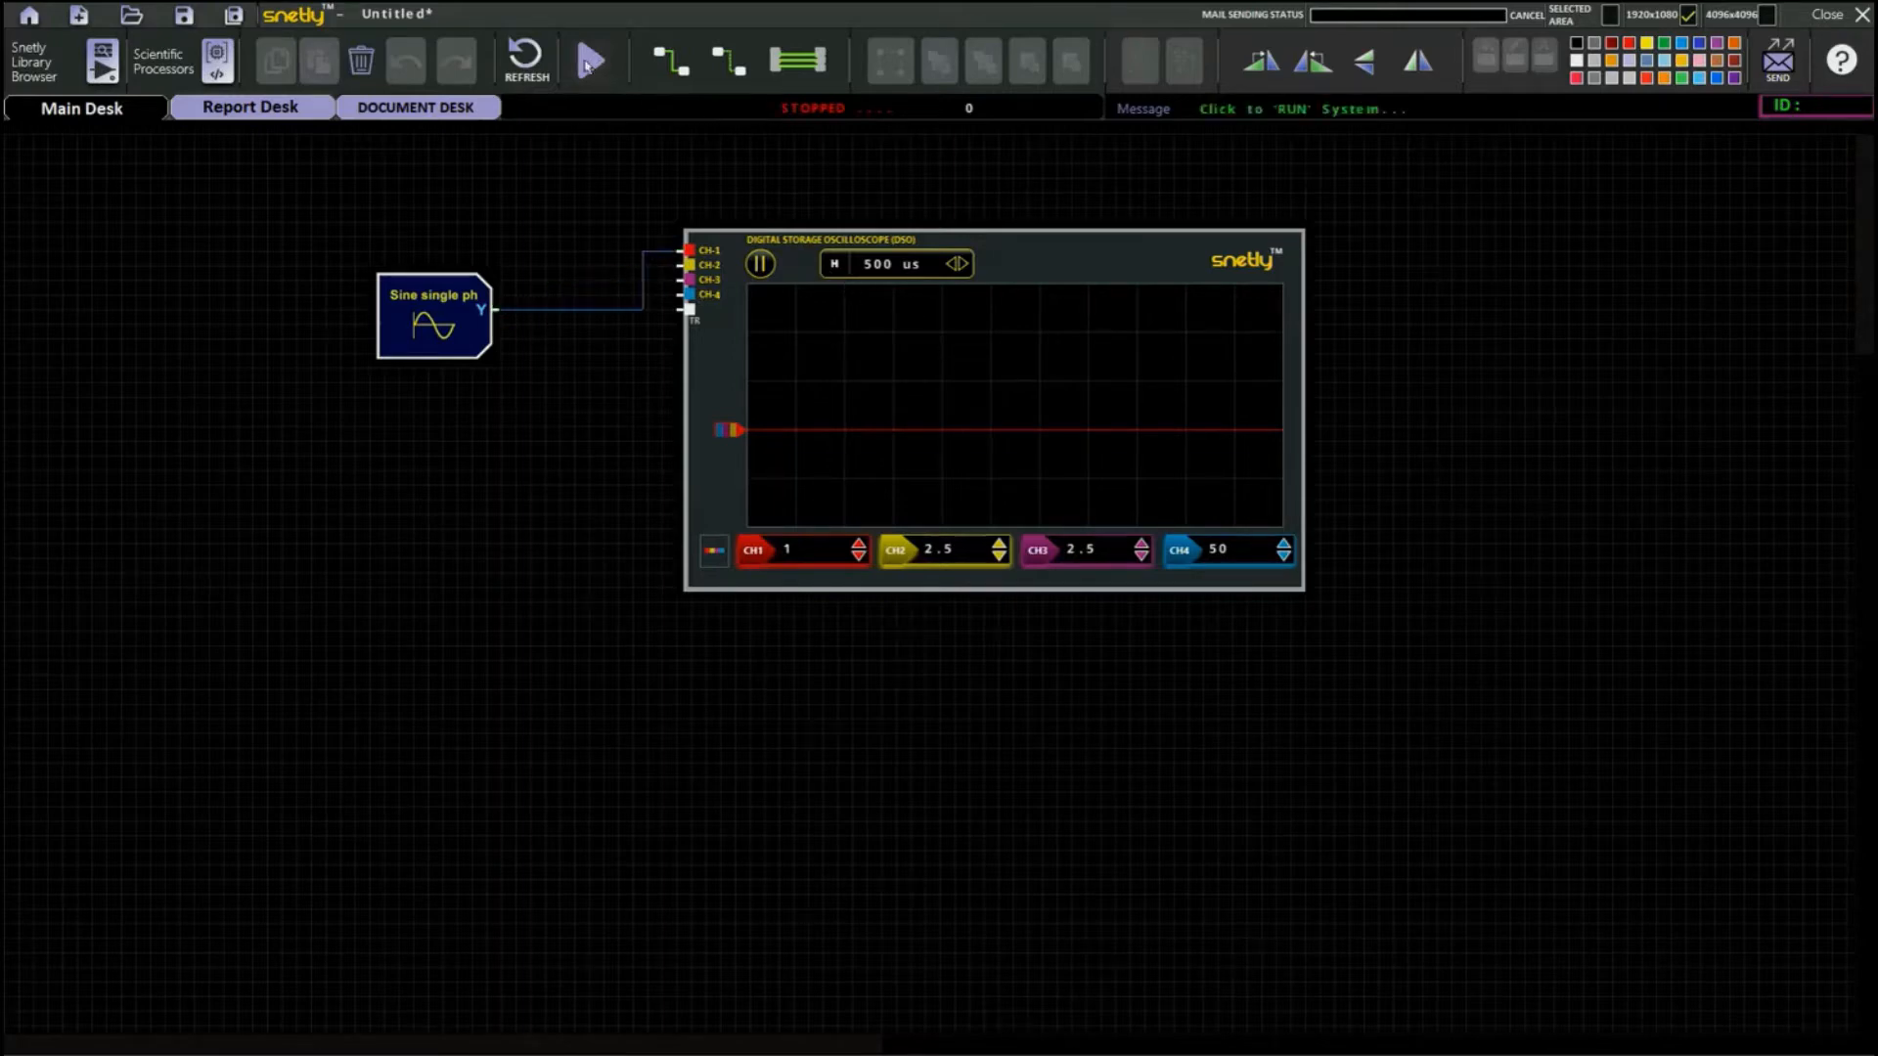
pyautogui.click(587, 64)
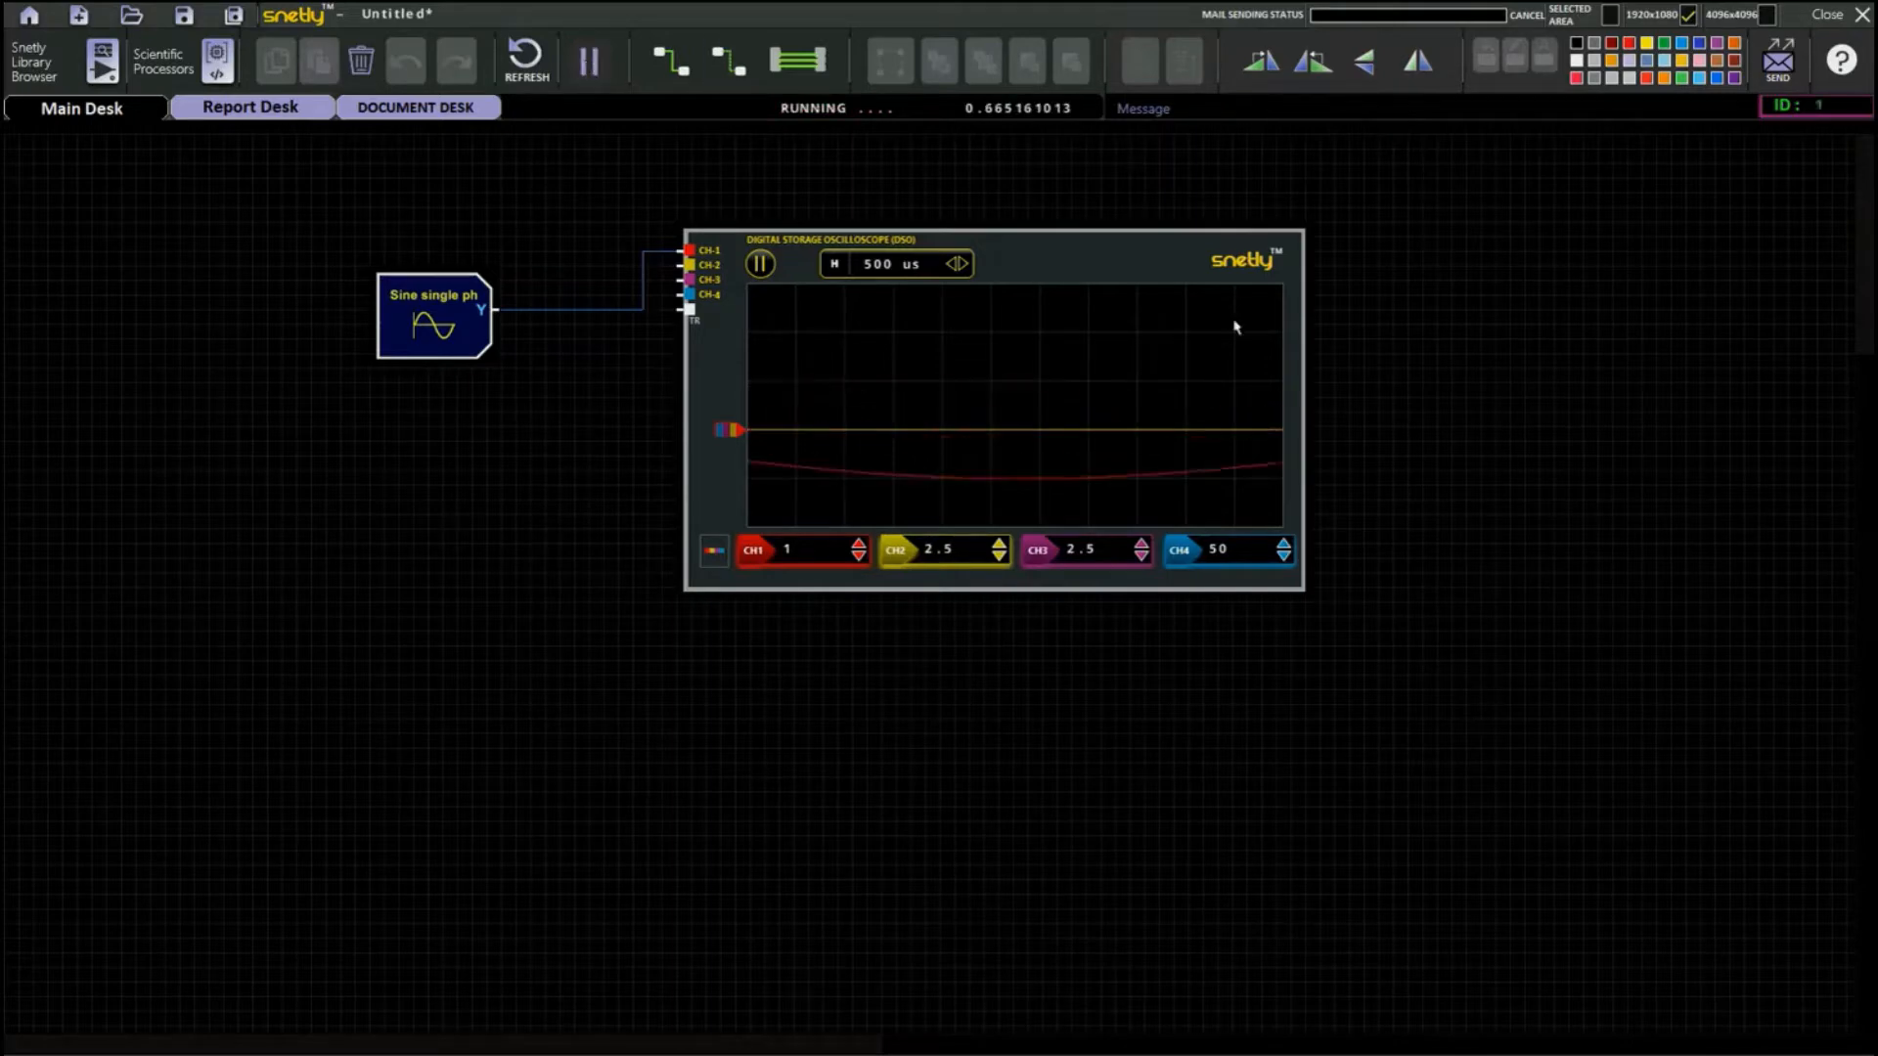
# Set the oscilloscope's horizontal time base to 10 ms.
pyautogui.click(950, 264)
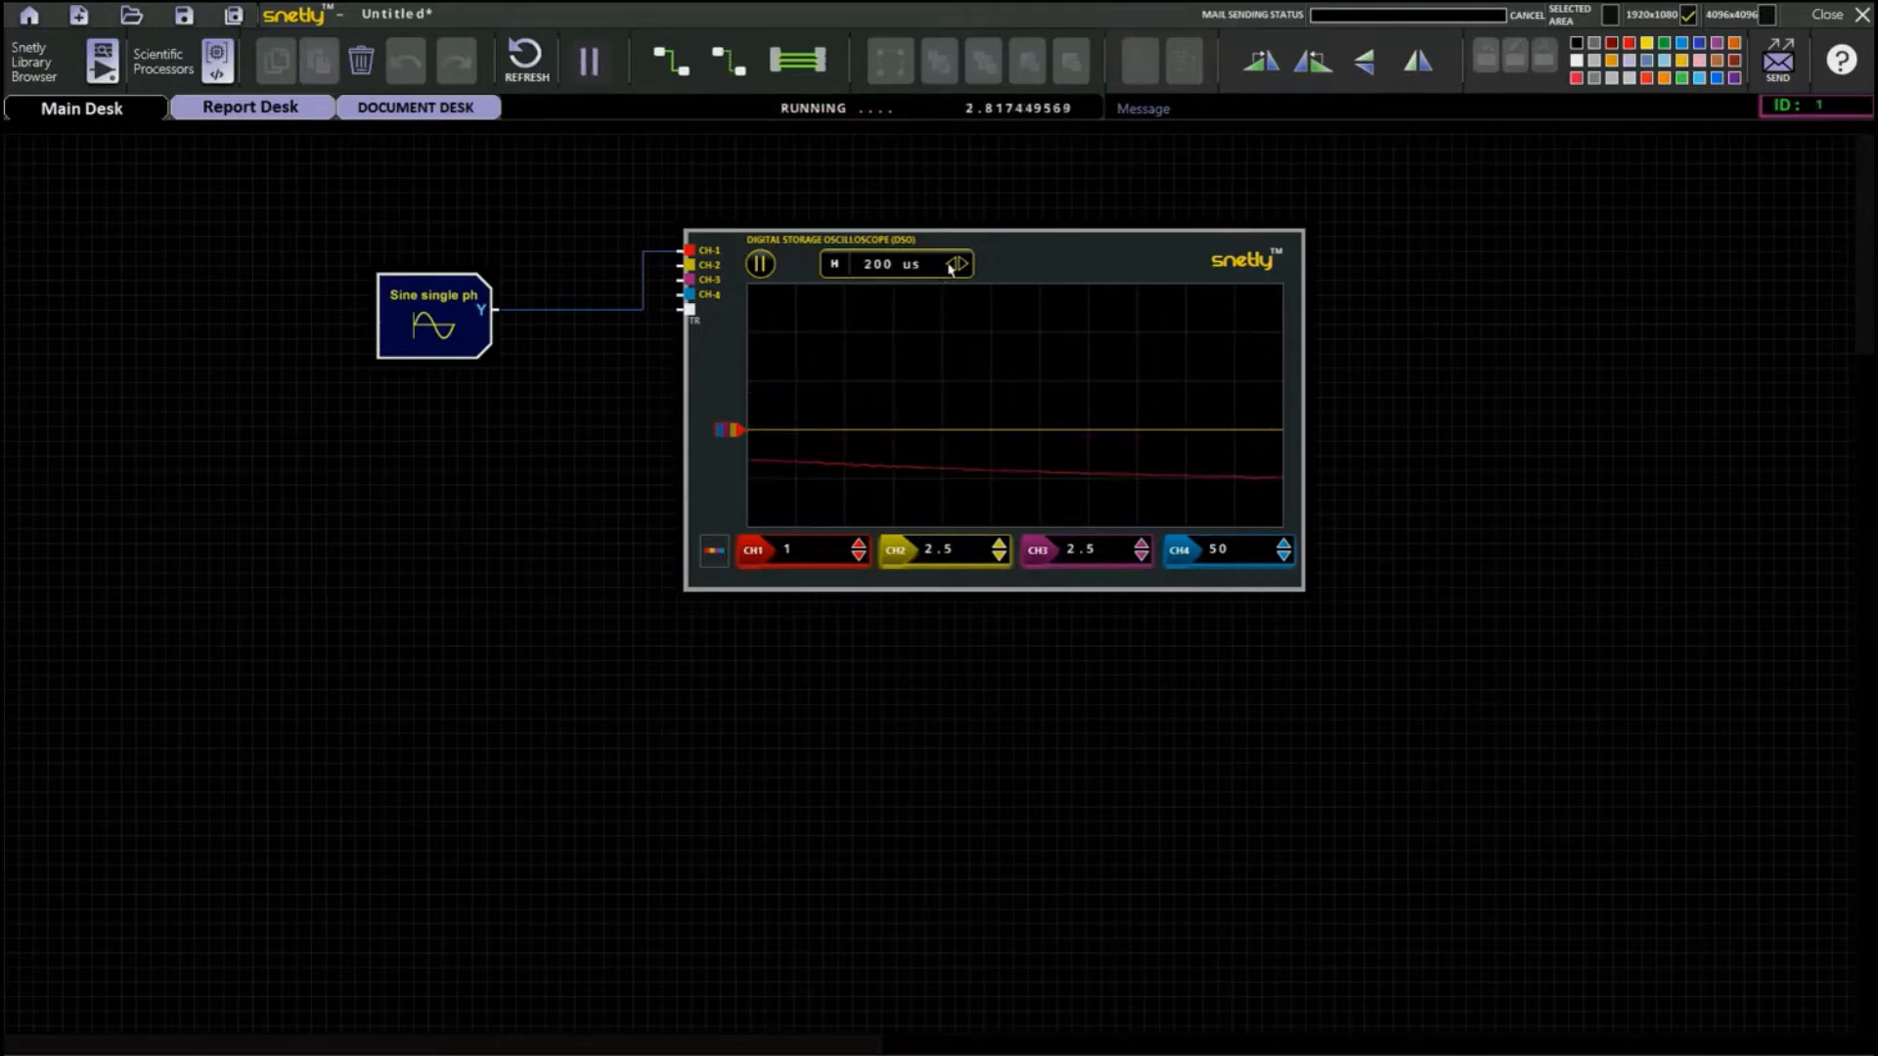
pyautogui.click(964, 266)
pyautogui.click(964, 266)
pyautogui.click(963, 266)
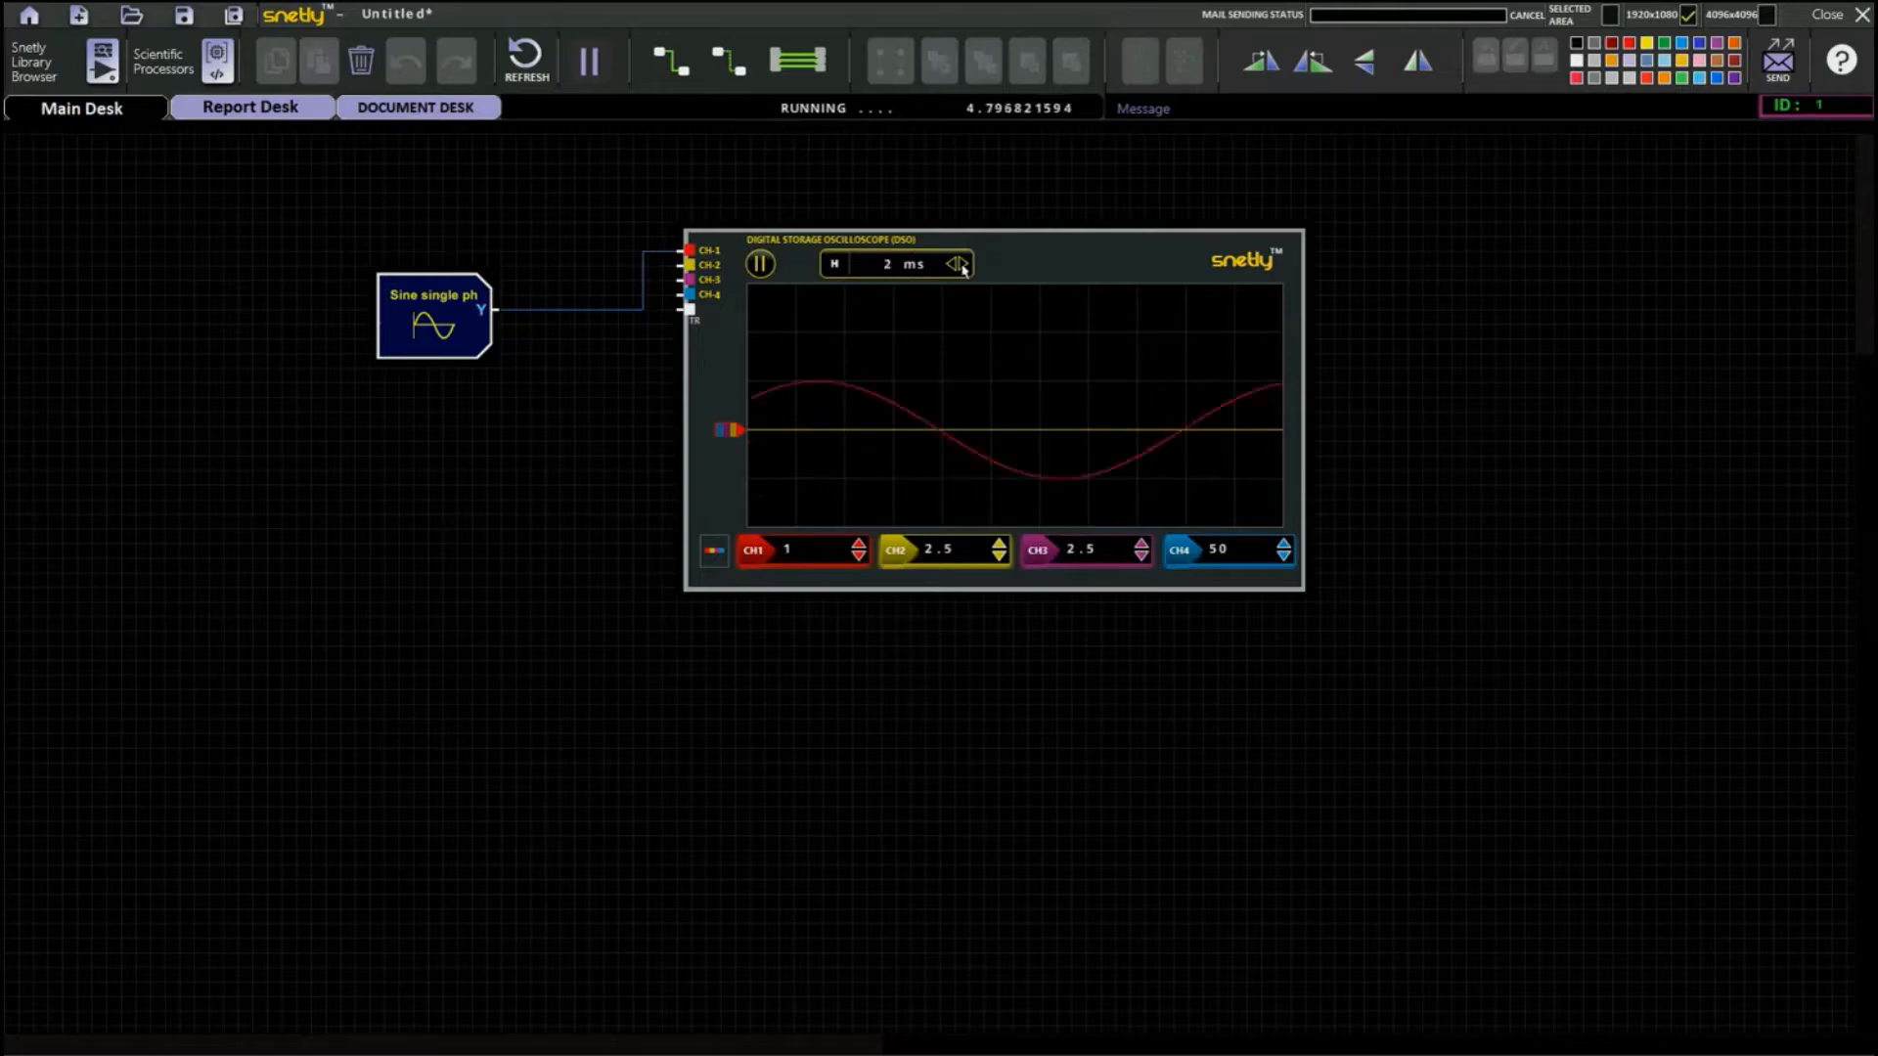
pyautogui.click(963, 266)
pyautogui.click(963, 266)
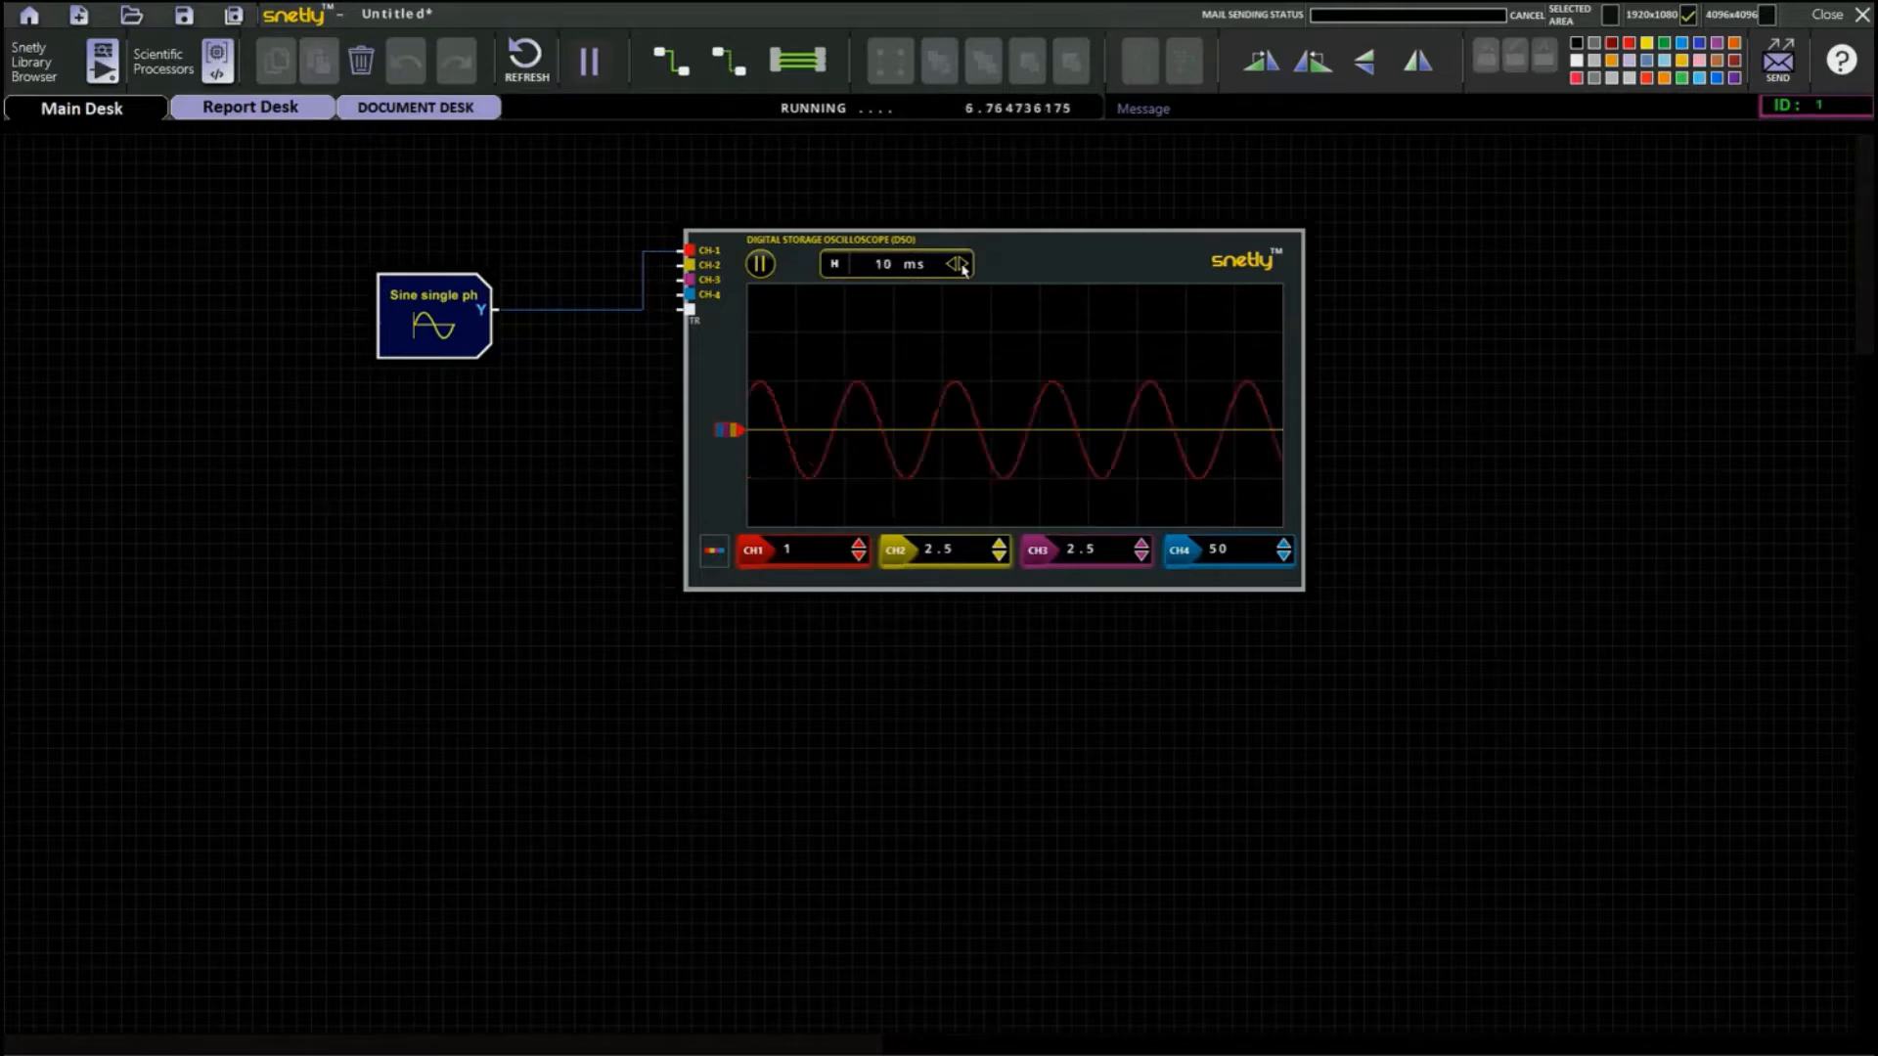
# Turn off oscilloscope channels CH2, CH3 and CH4, leaving only CH1 displayed.
pyautogui.click(898, 554)
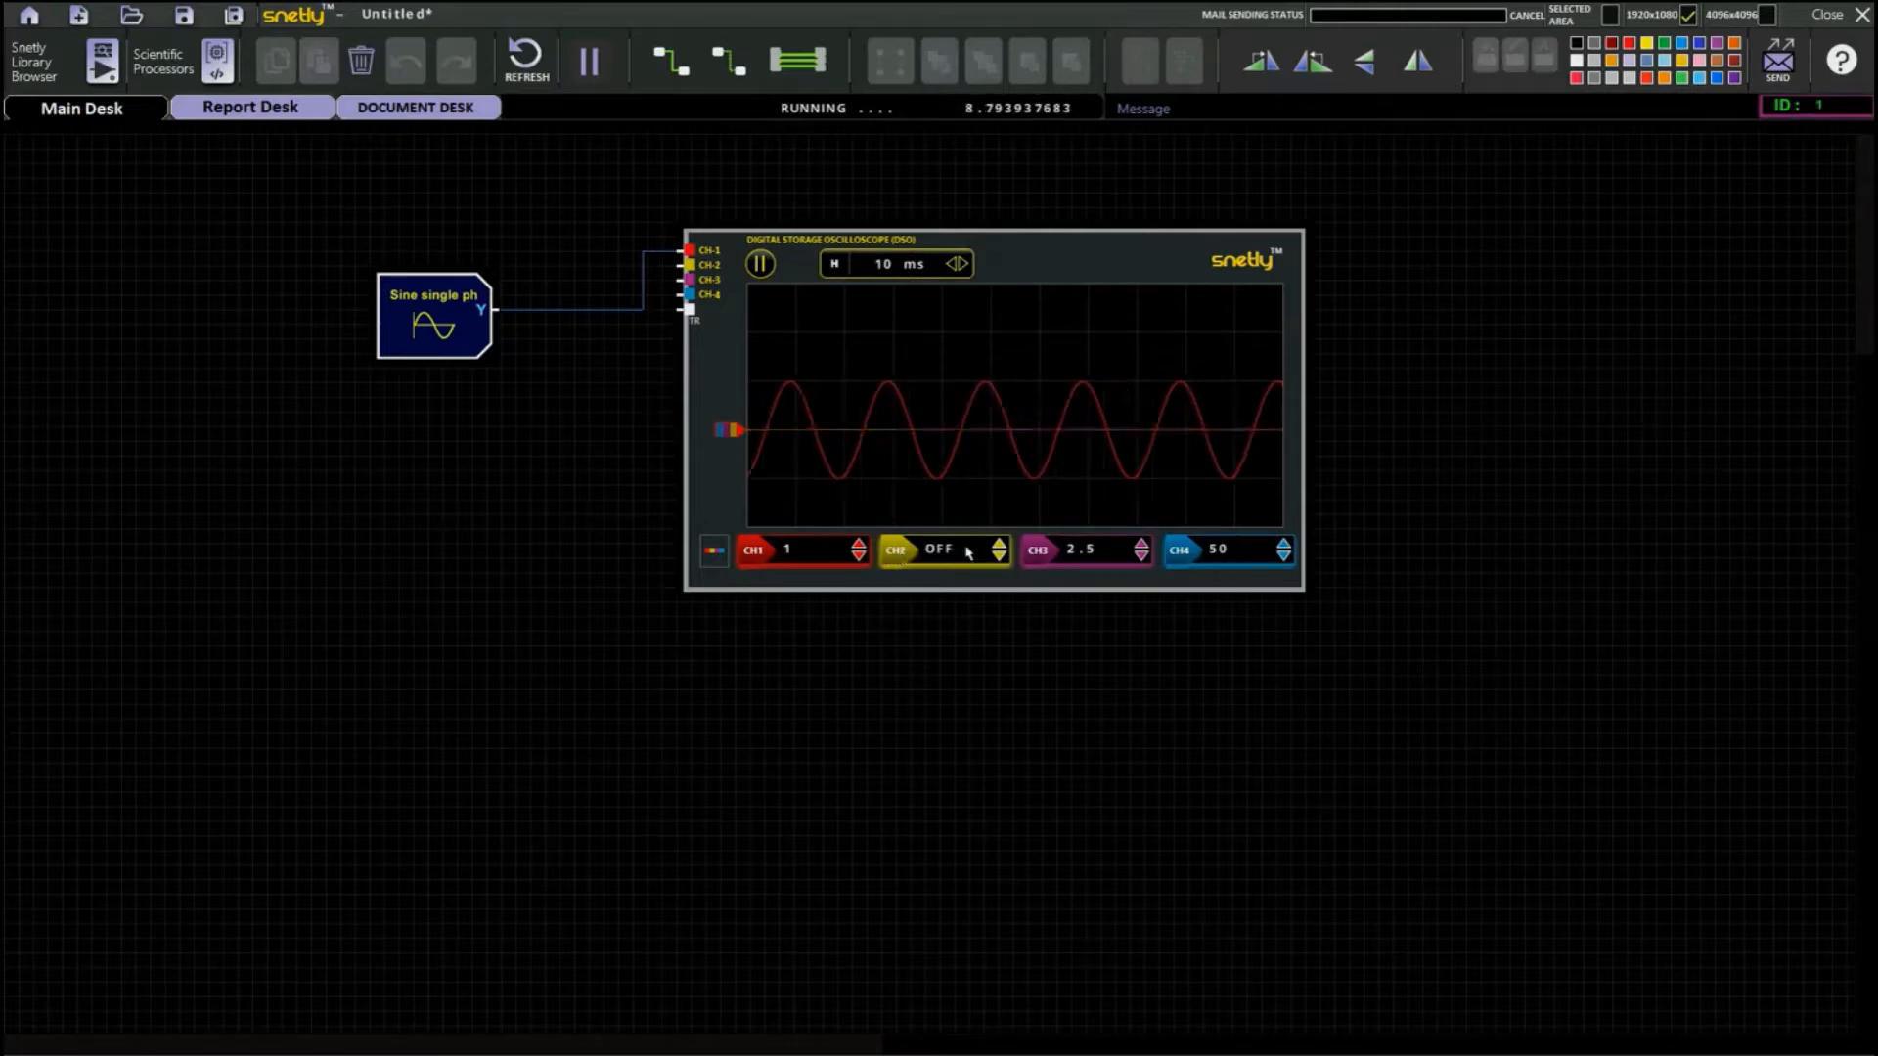
pyautogui.click(1034, 554)
pyautogui.click(1179, 550)
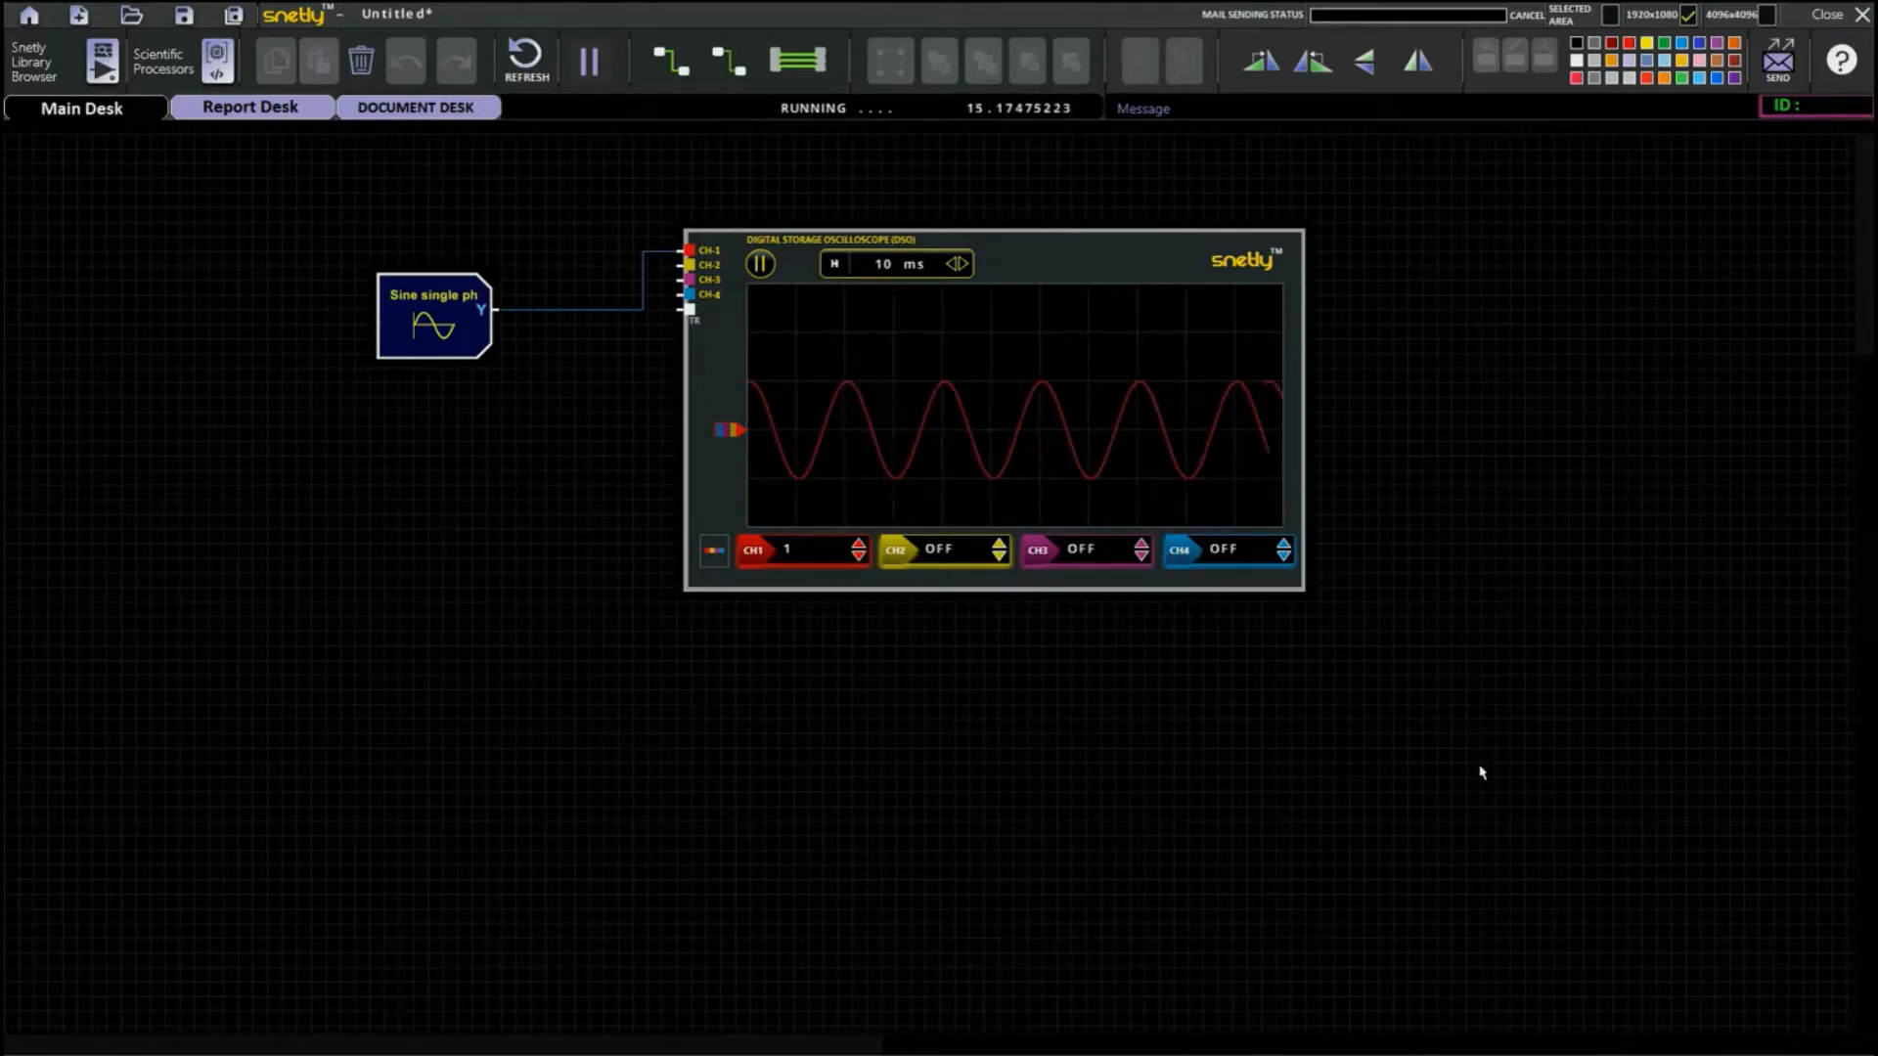
# Place the Sine single ph source with external amp, freq and offset inputs below the existing sine block.
pyautogui.click(102, 61)
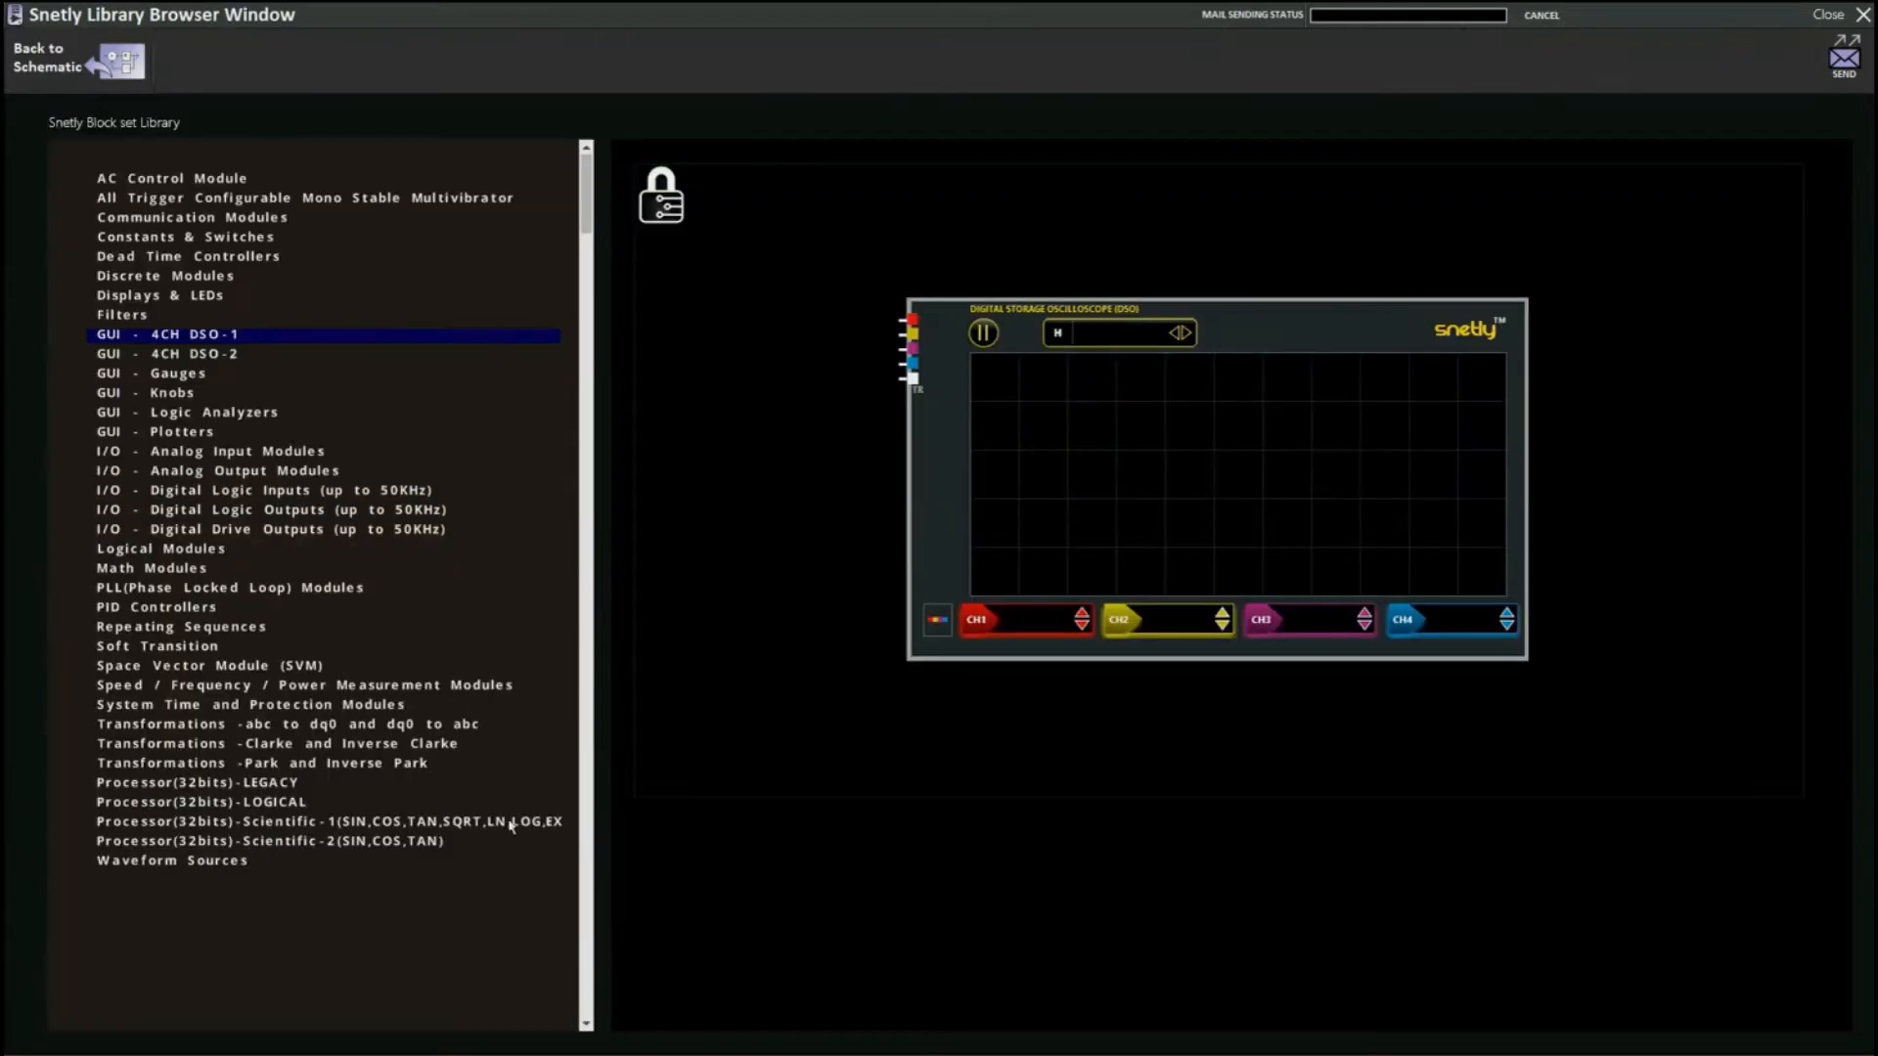
pyautogui.click(257, 868)
pyautogui.doubleClick(924, 274)
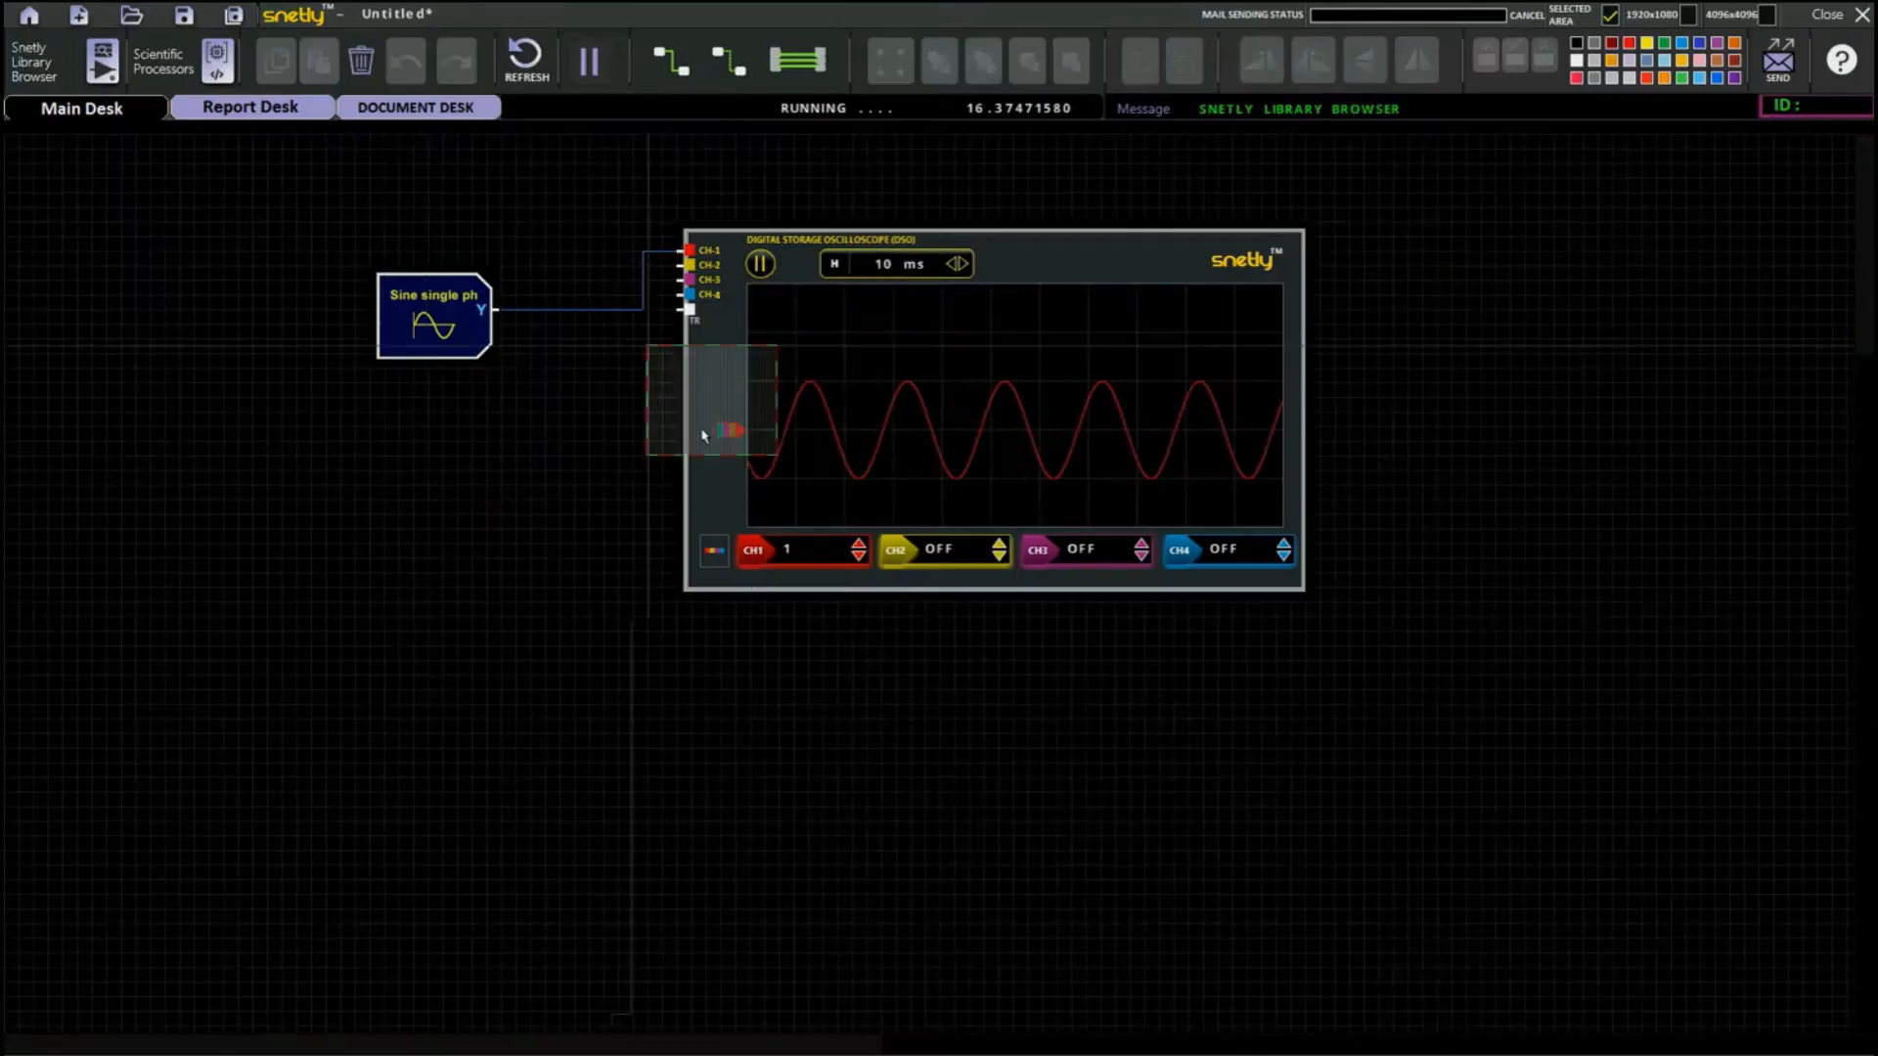
pyautogui.click(459, 525)
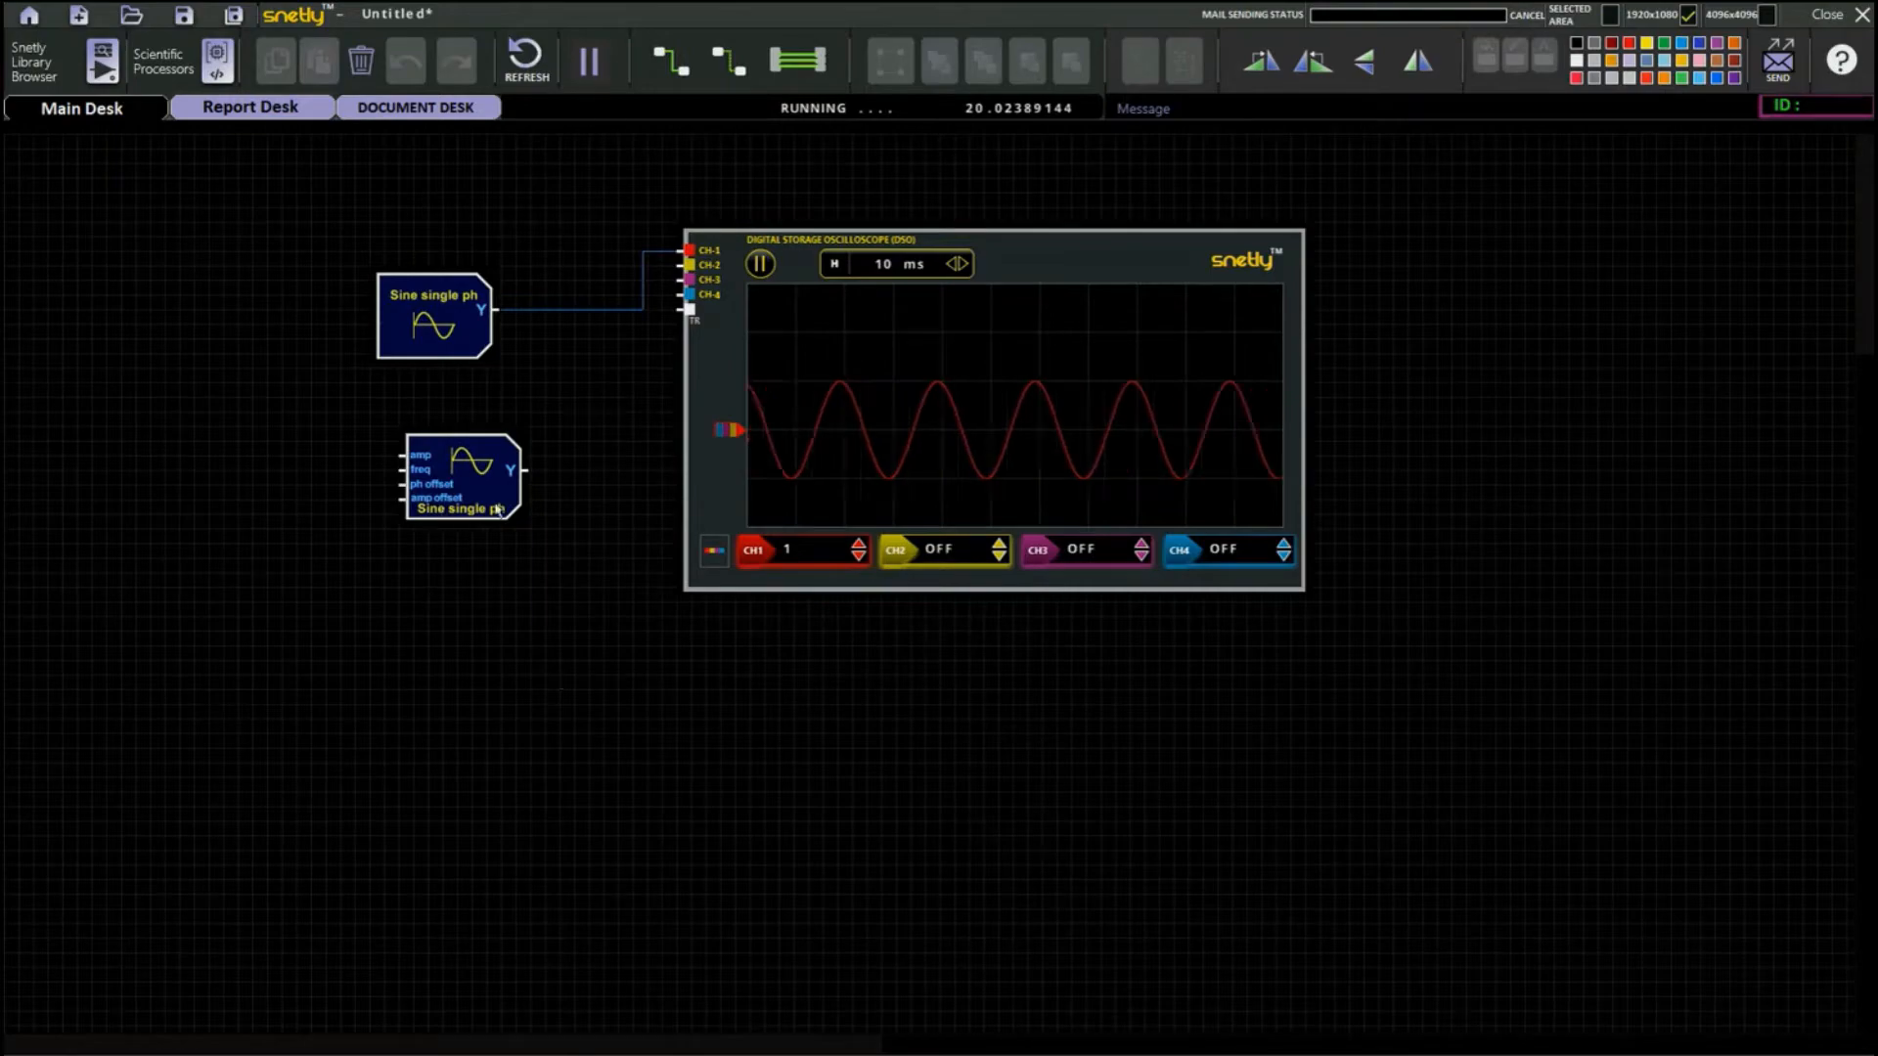
# Inspect the configuration and help description of the externally configured Sine single ph block.
pyautogui.click(473, 481)
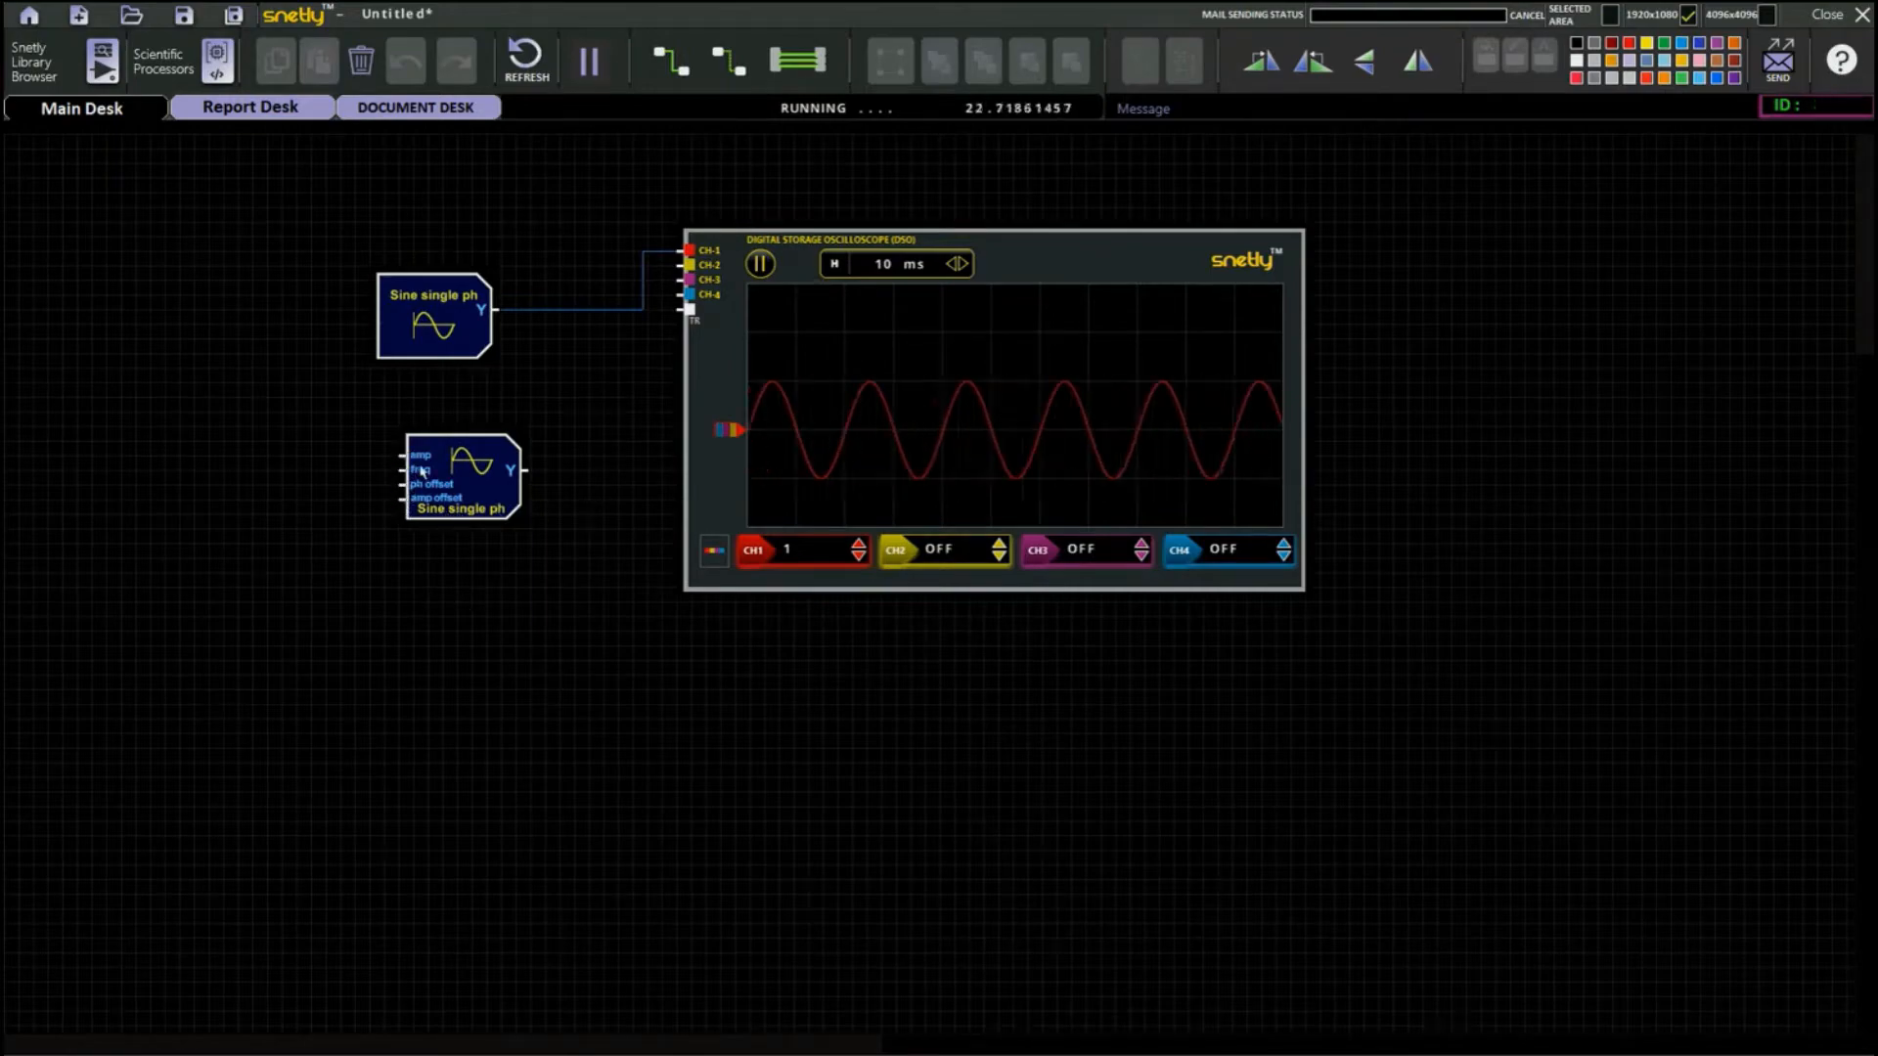
pyautogui.doubleClick(474, 481)
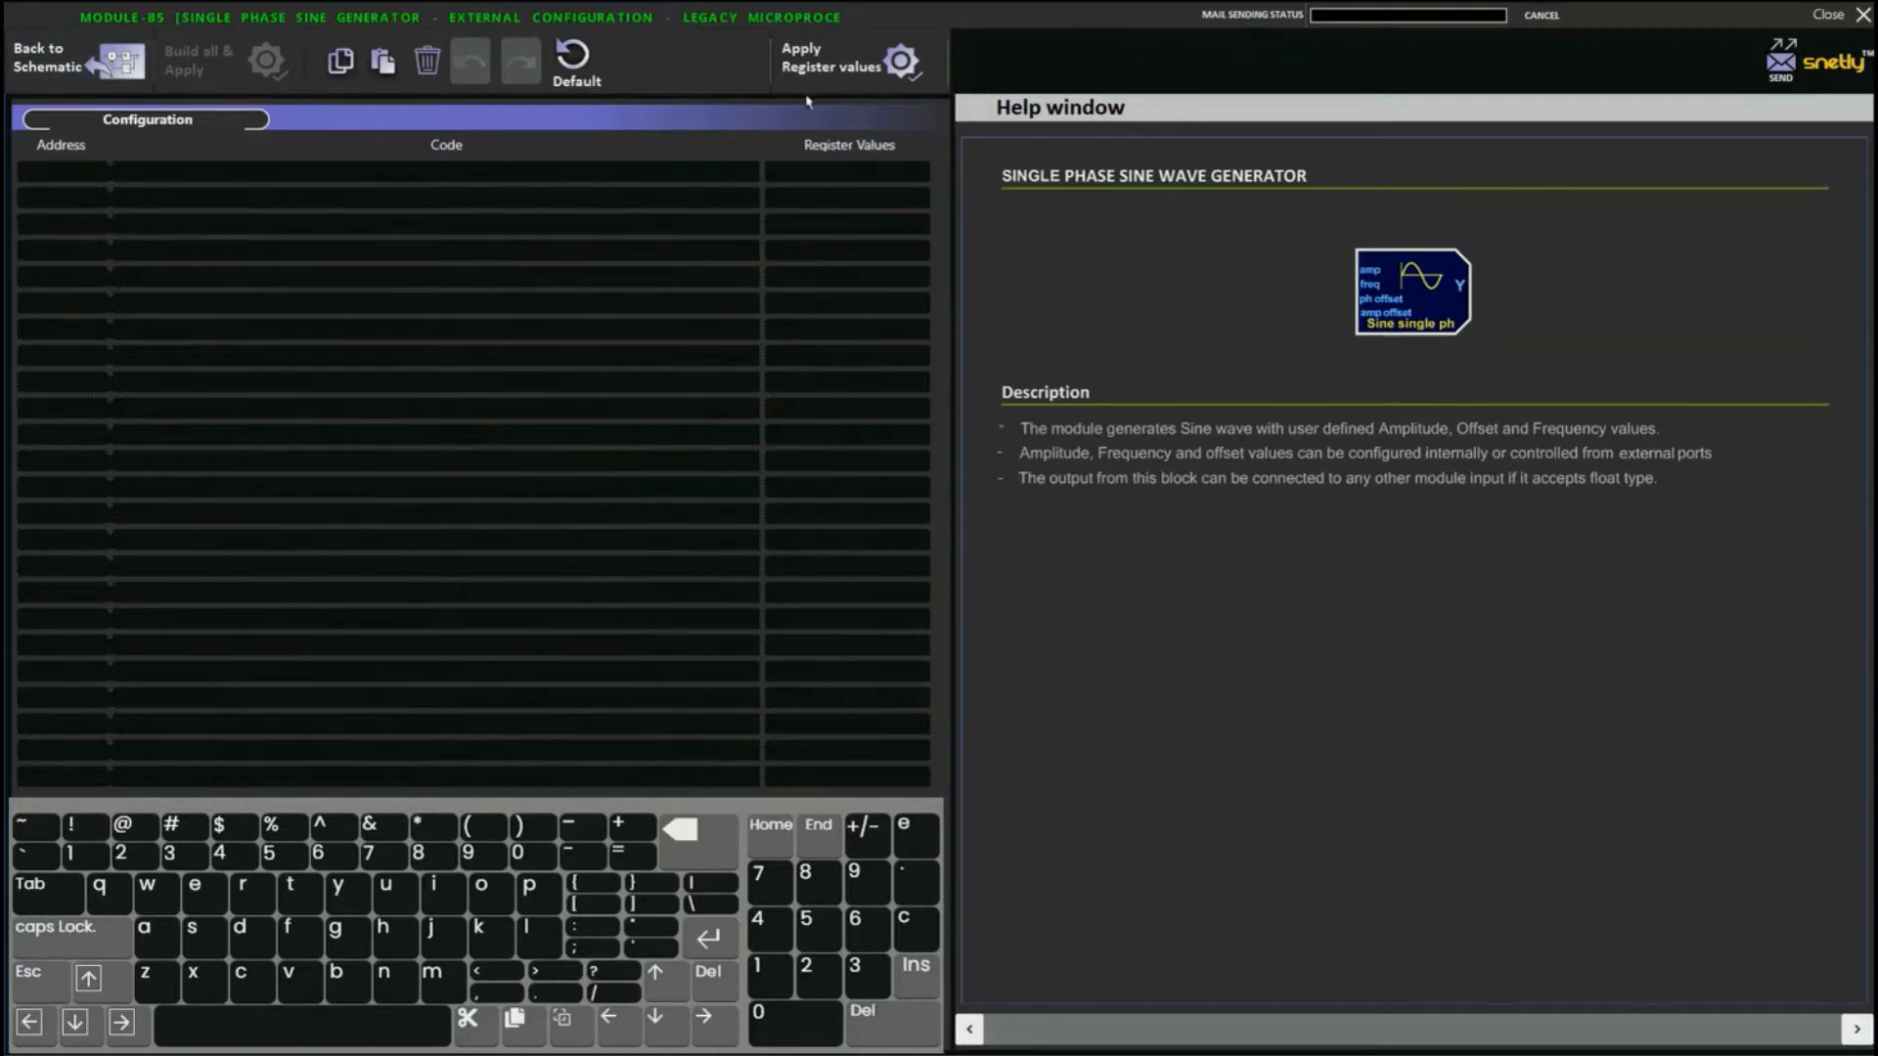
pyautogui.click(49, 61)
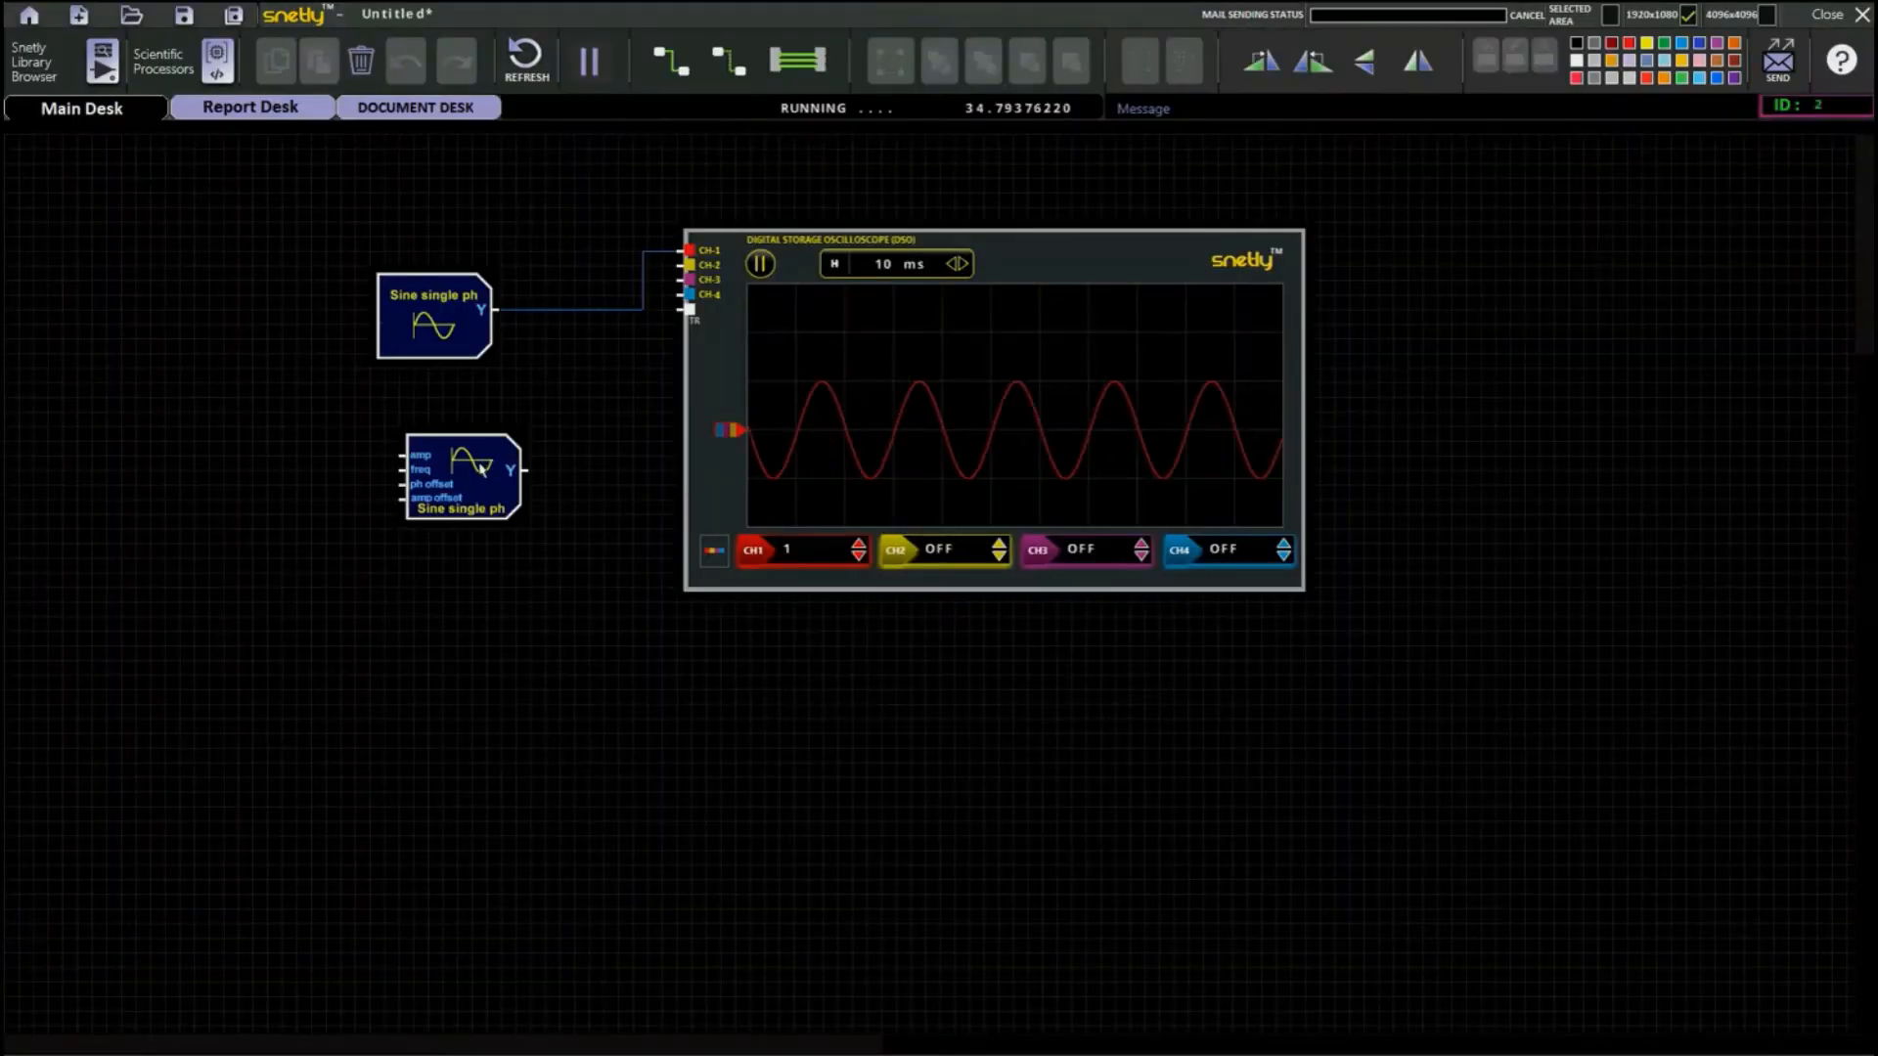
# Delete the internally configured sine block and move the externally configured one up into its place before the oscilloscope.
pyautogui.click(433, 315)
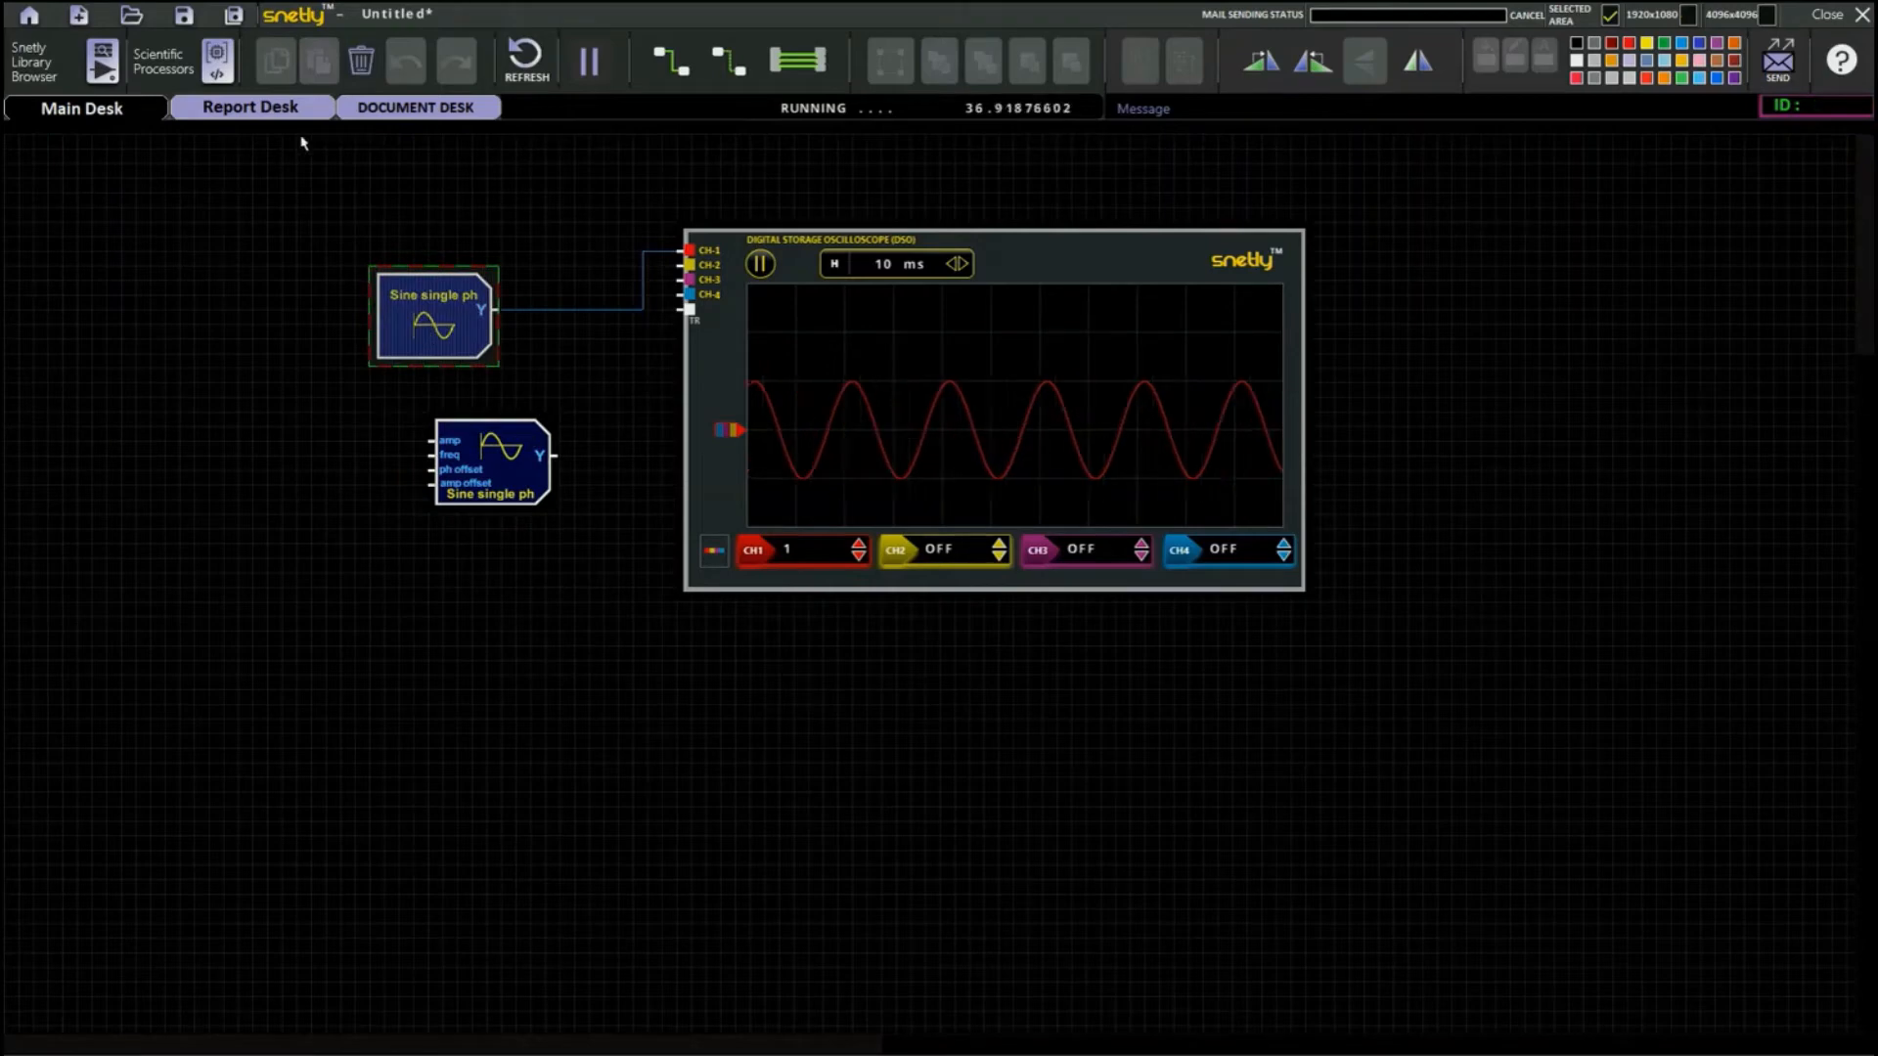
pyautogui.click(361, 61)
pyautogui.moveTo(436, 422); pyautogui.dragTo(462, 304)
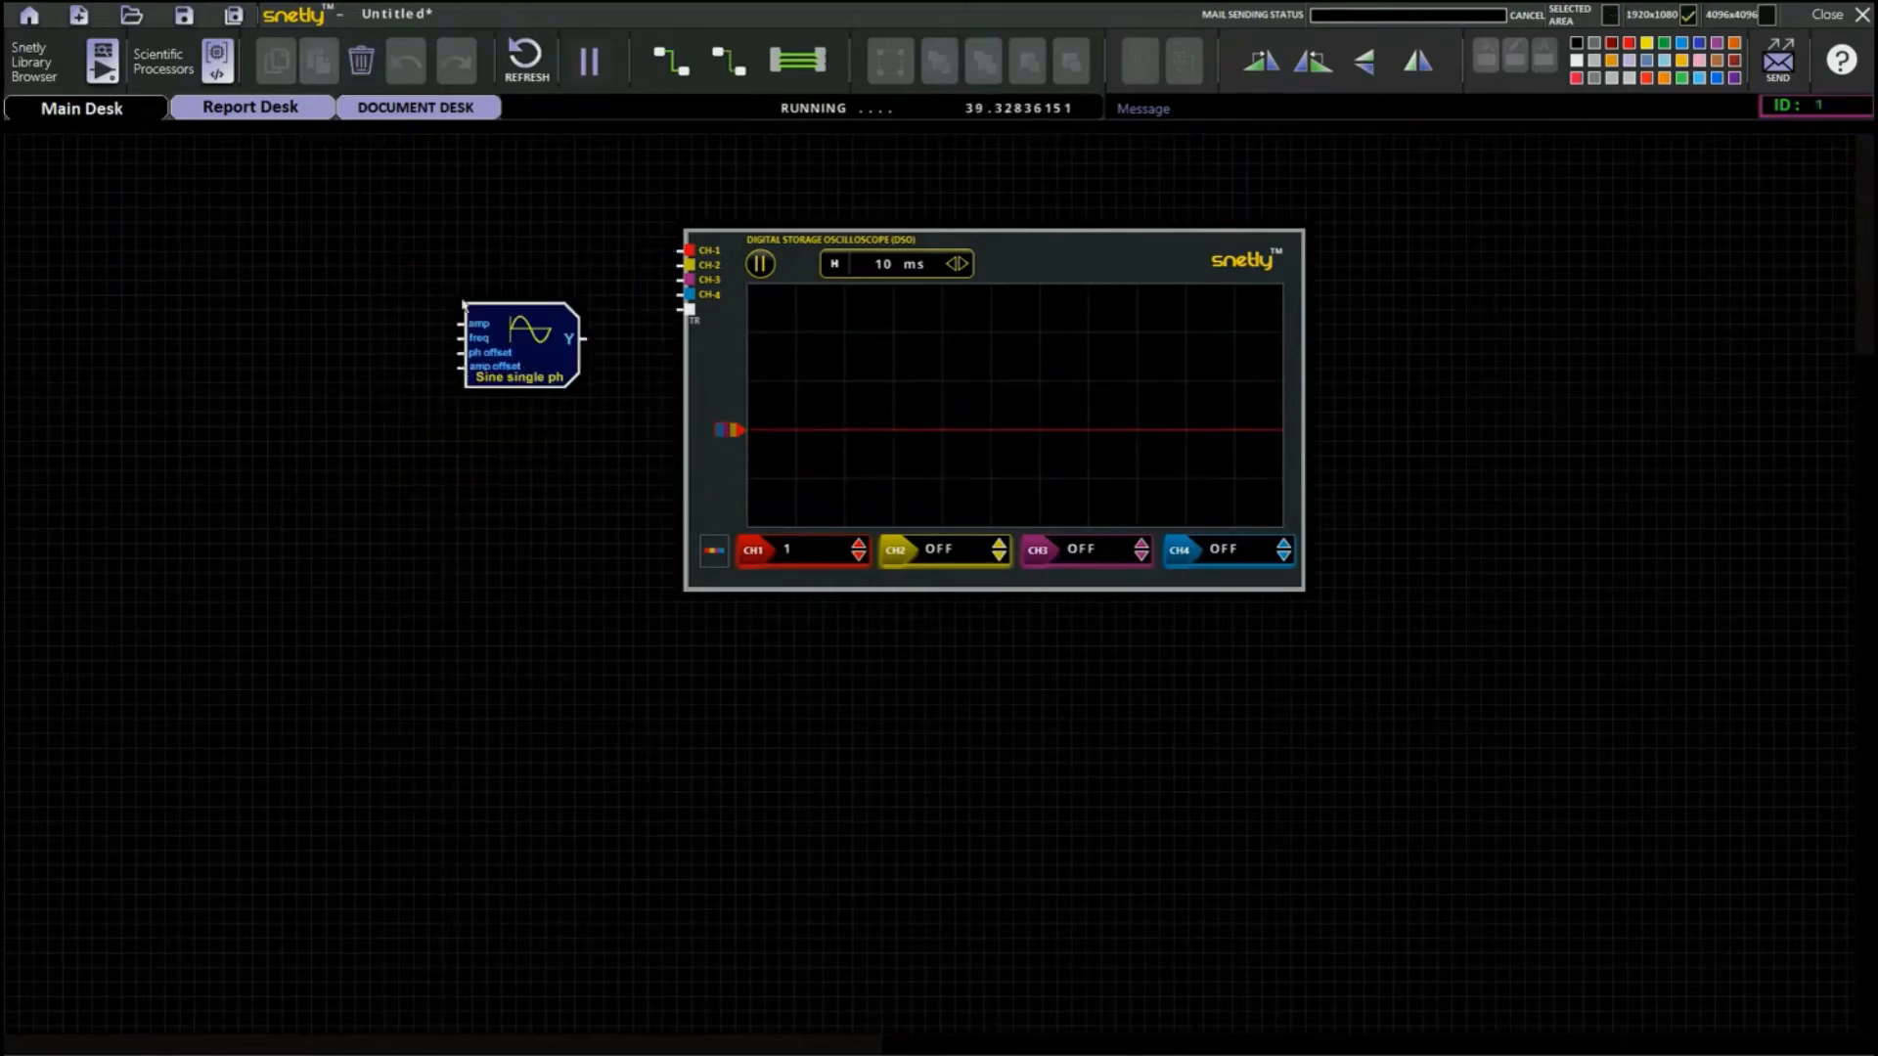
# Place two knobs from the GUI - Knobs library beside the sine block, one above the other.
pyautogui.click(55, 81)
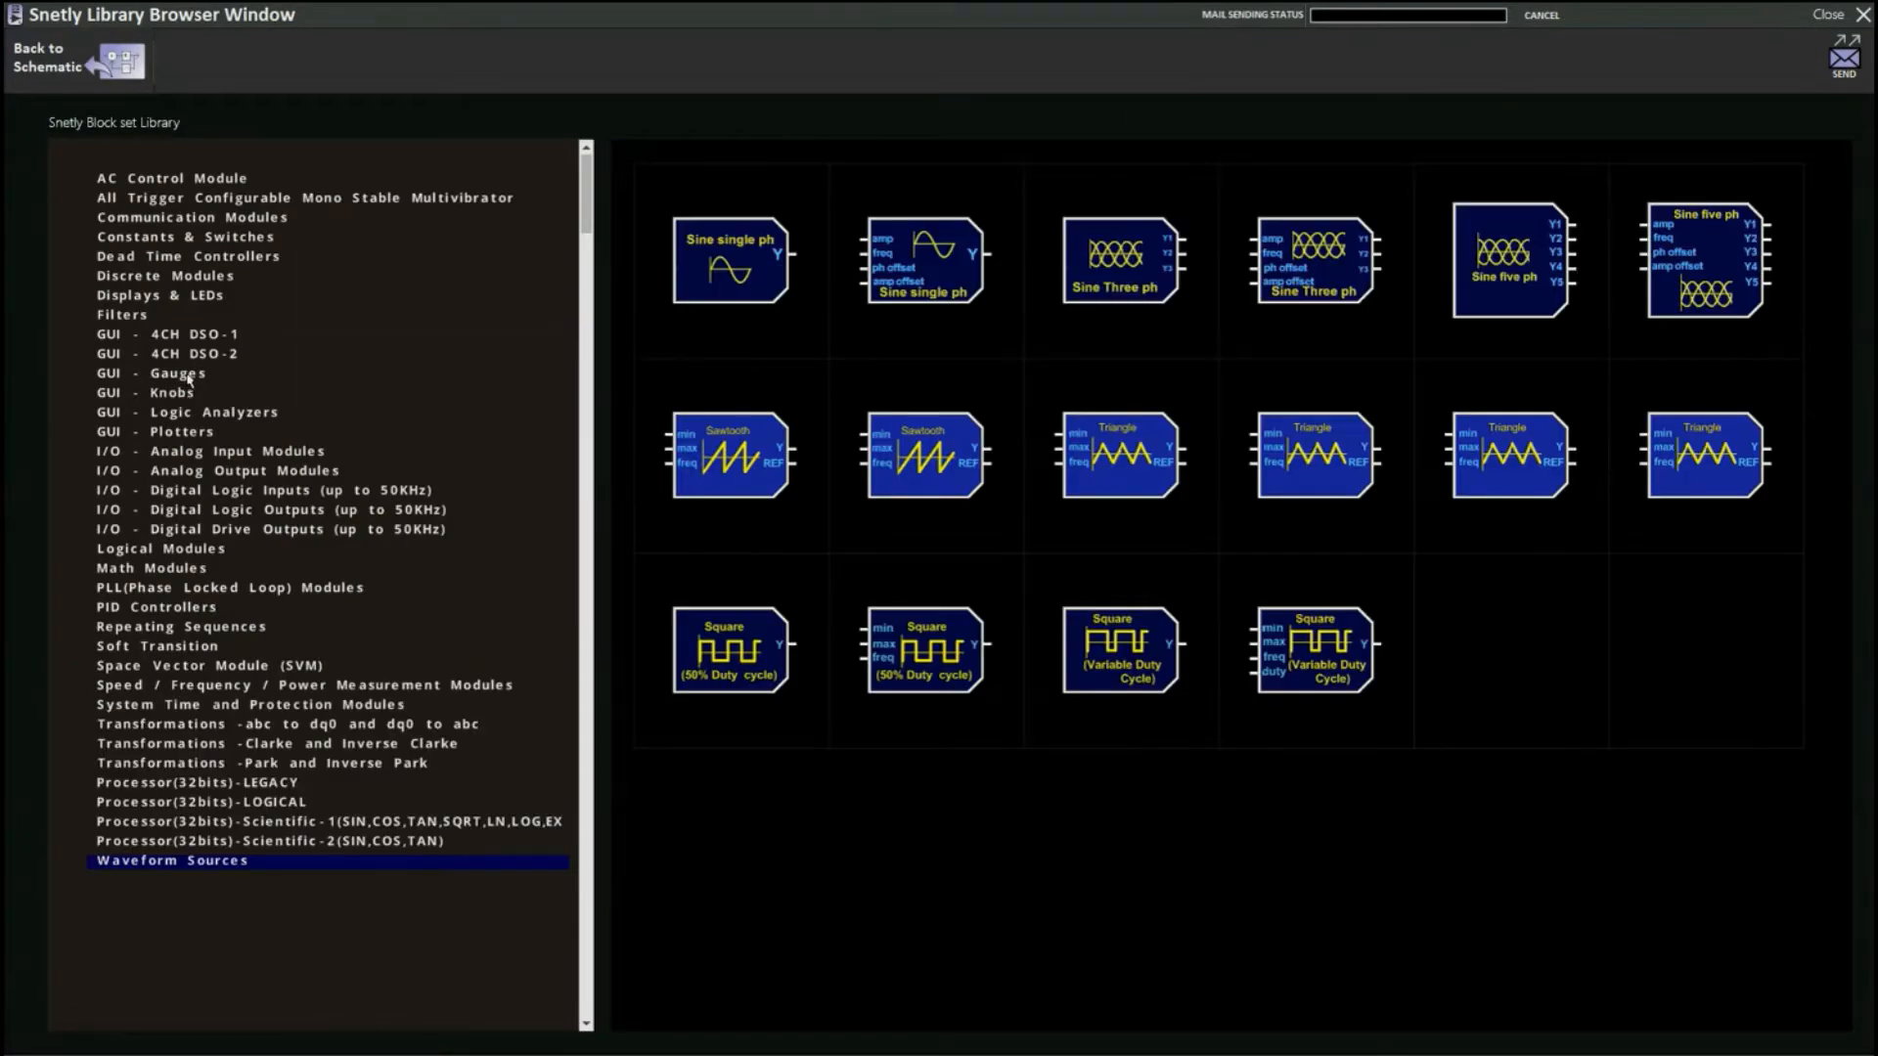
pyautogui.click(171, 393)
pyautogui.moveTo(714, 314); pyautogui.dragTo(296, 320)
pyautogui.click(84, 58)
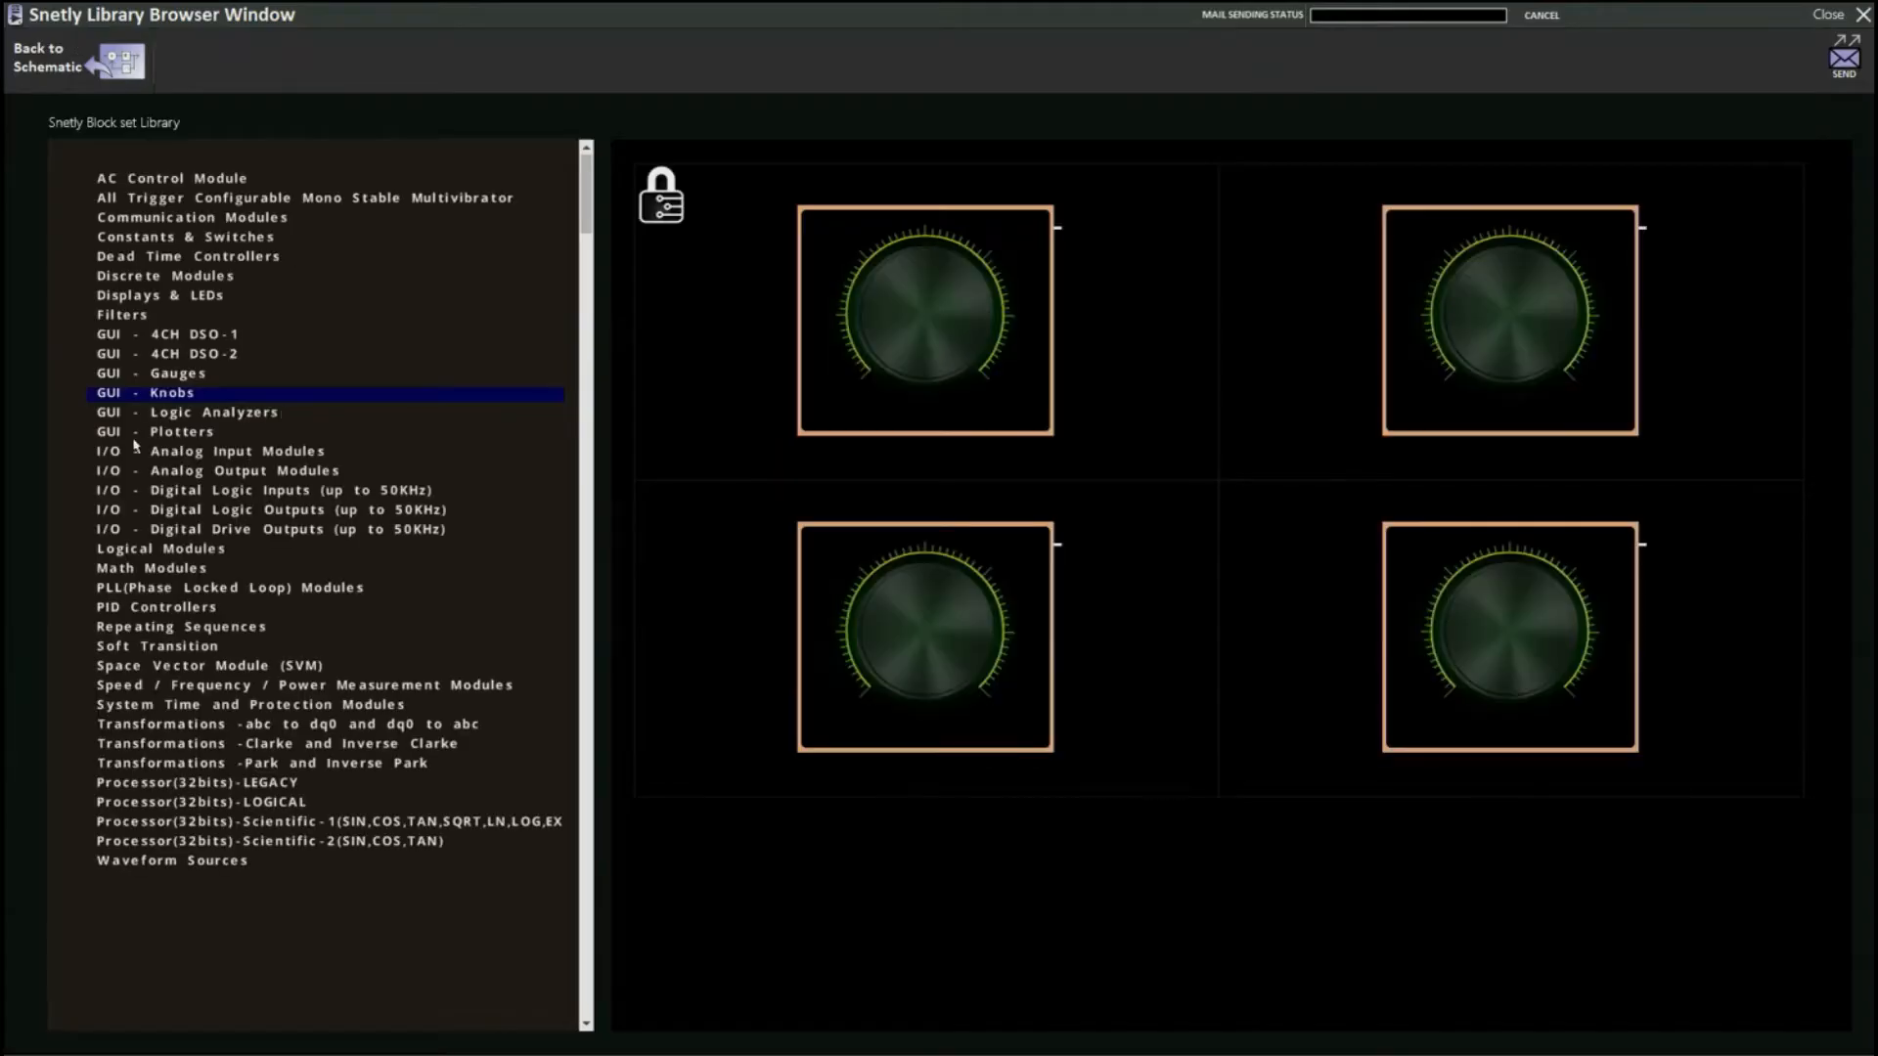
pyautogui.moveTo(805, 637); pyautogui.dragTo(211, 667)
pyautogui.moveTo(332, 259); pyautogui.dragTo(182, 399)
# Wire the upper knob to the sine block's amp input, the lower knob to freq, and output Y to oscilloscope CH-1.
pyautogui.moveTo(342, 247)
pyautogui.mouseDown()
pyautogui.moveTo(294, 245)
pyautogui.moveTo(462, 327)
pyautogui.mouseUp()
pyautogui.moveTo(375, 543); pyautogui.dragTo(462, 339)
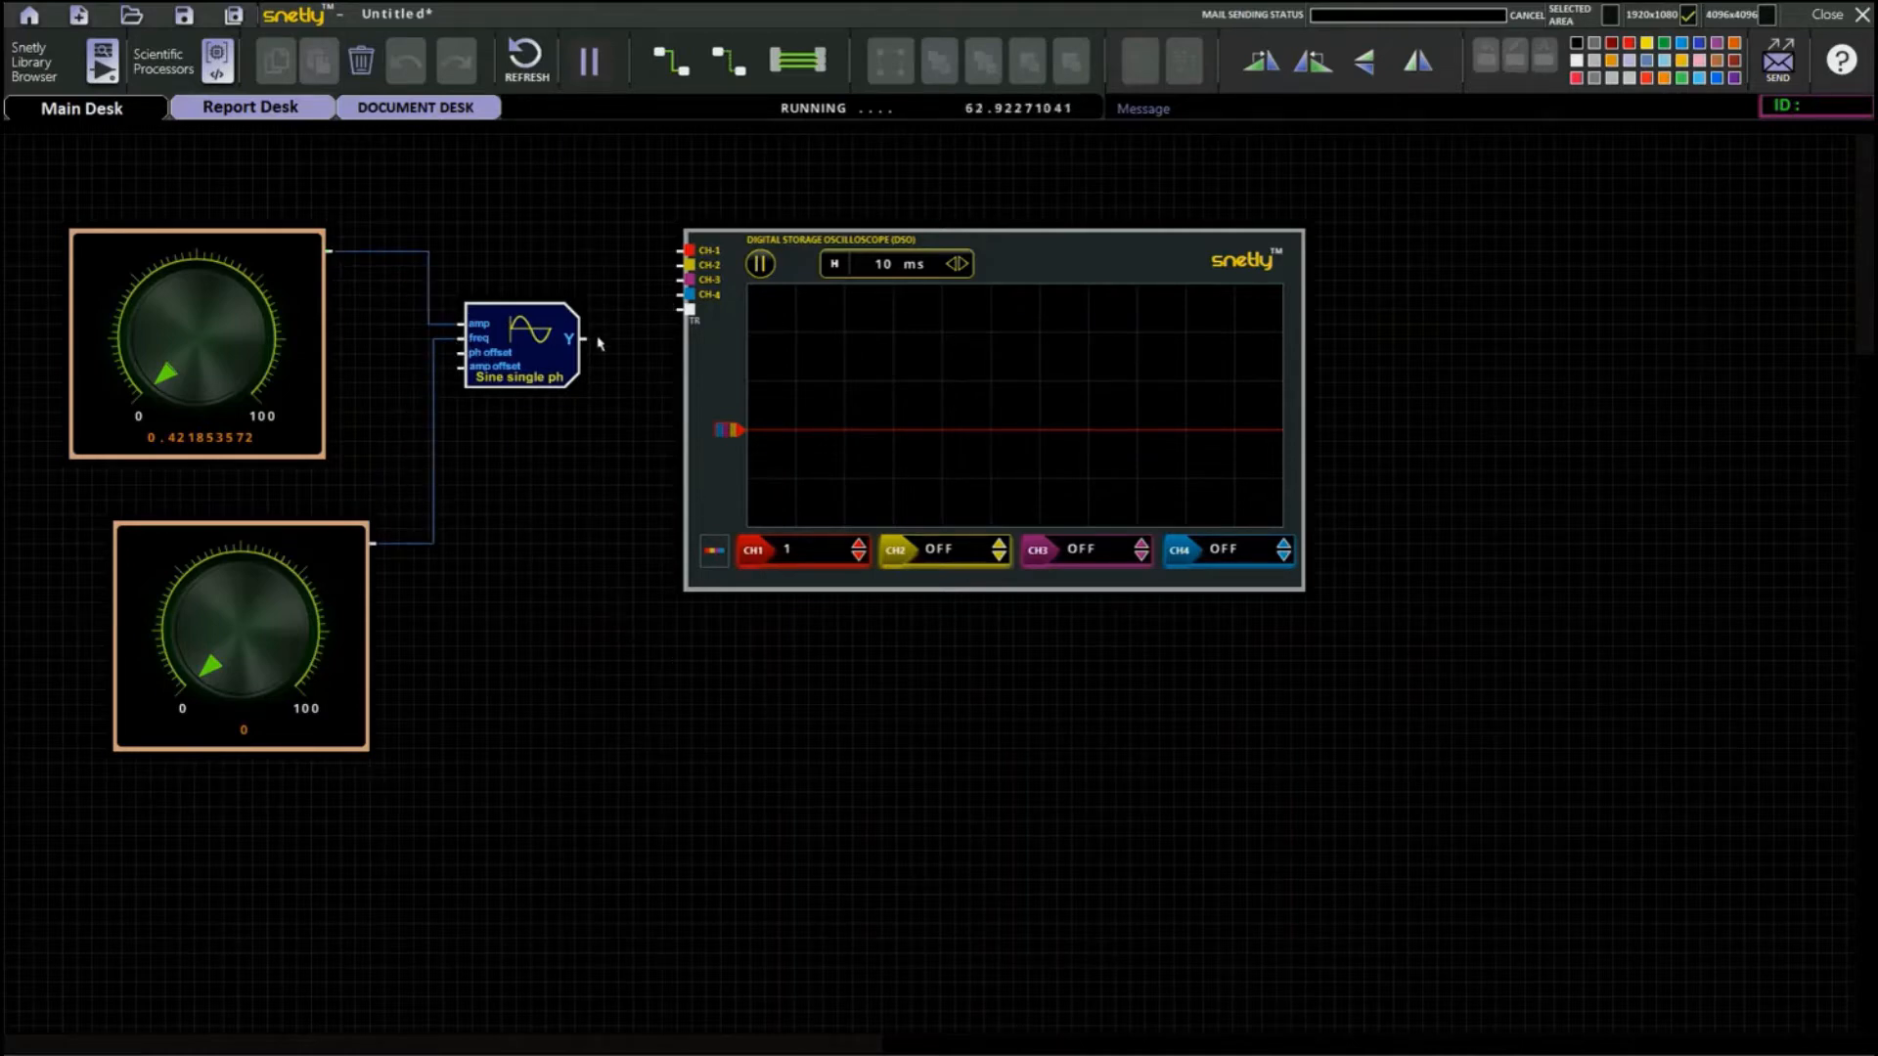
pyautogui.moveTo(587, 339); pyautogui.dragTo(687, 251)
# Turn the lower frequency knob up to about 49 and on to about 67.4.
pyautogui.moveTo(209, 623); pyautogui.dragTo(241, 587)
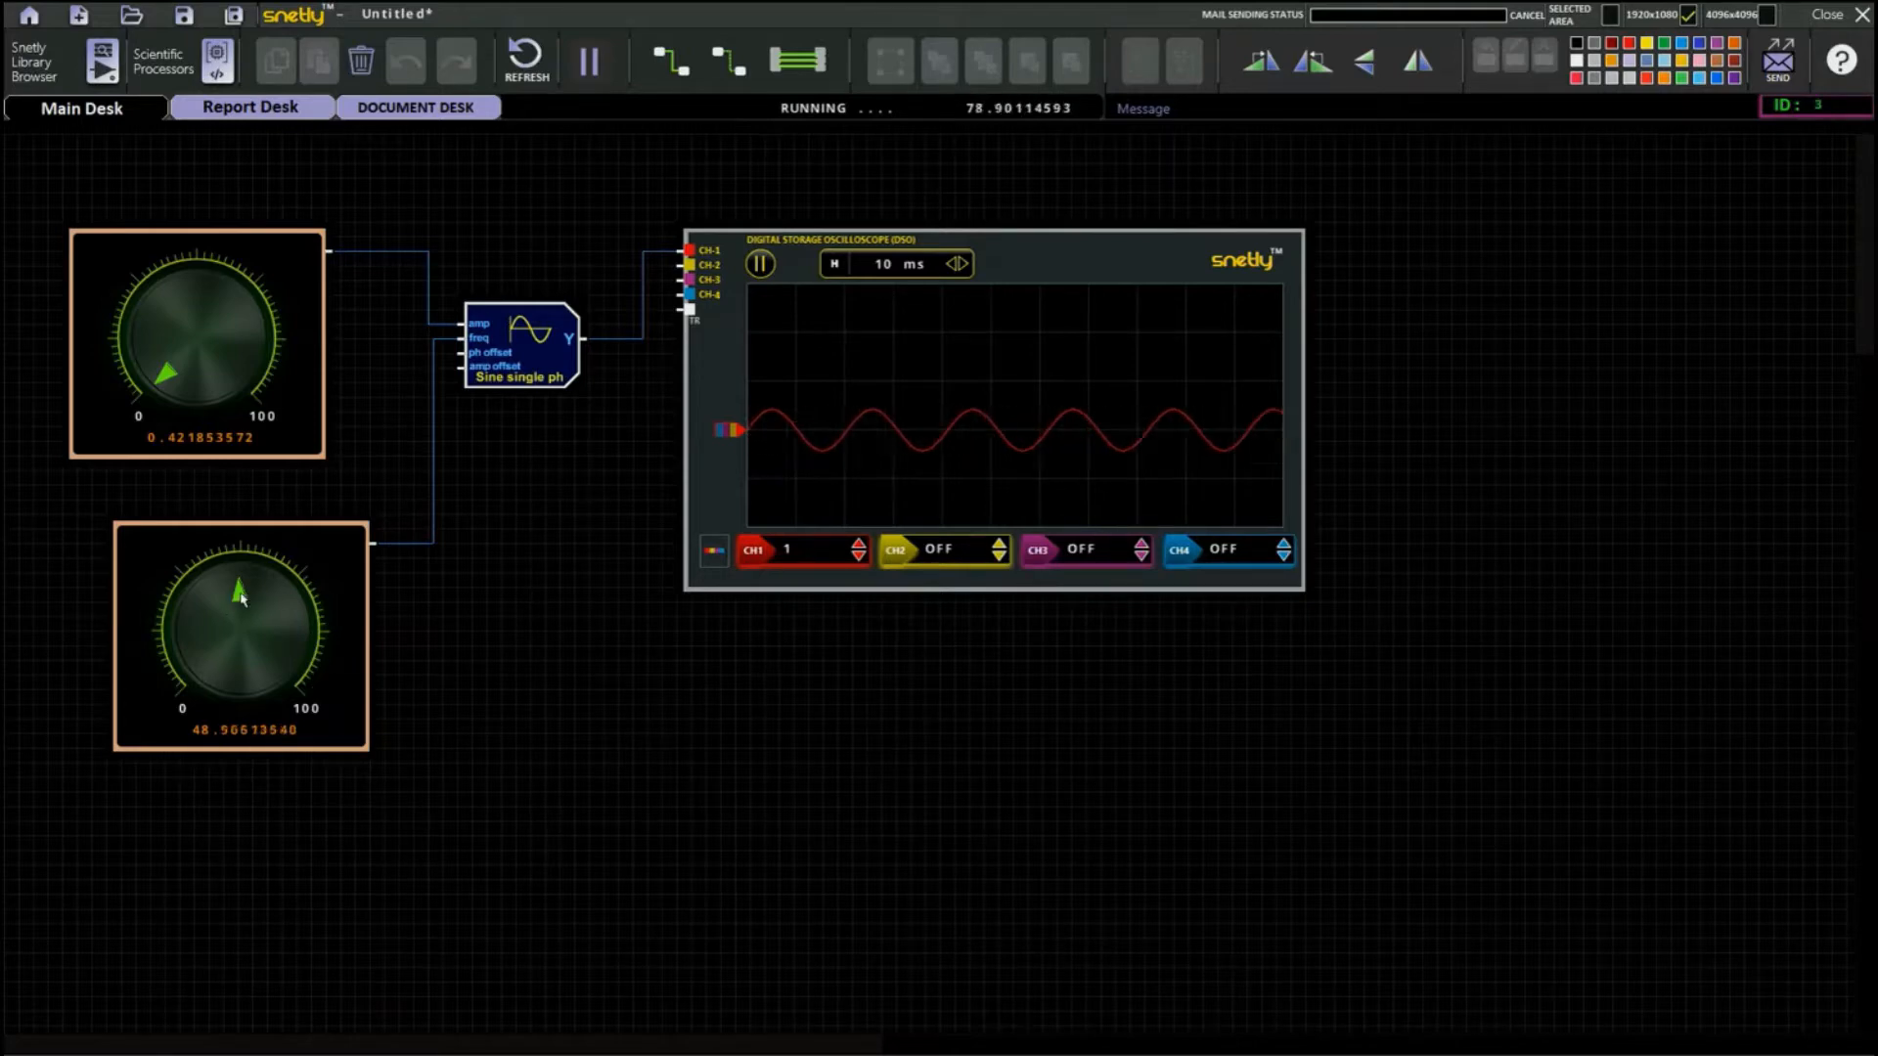
pyautogui.moveTo(242, 600)
pyautogui.mouseDown()
pyautogui.moveTo(267, 621)
pyautogui.moveTo(267, 661)
pyautogui.moveTo(254, 616)
pyautogui.moveTo(217, 642)
pyautogui.moveTo(200, 628)
pyautogui.moveTo(249, 599)
pyautogui.moveTo(266, 623)
pyautogui.mouseUp()
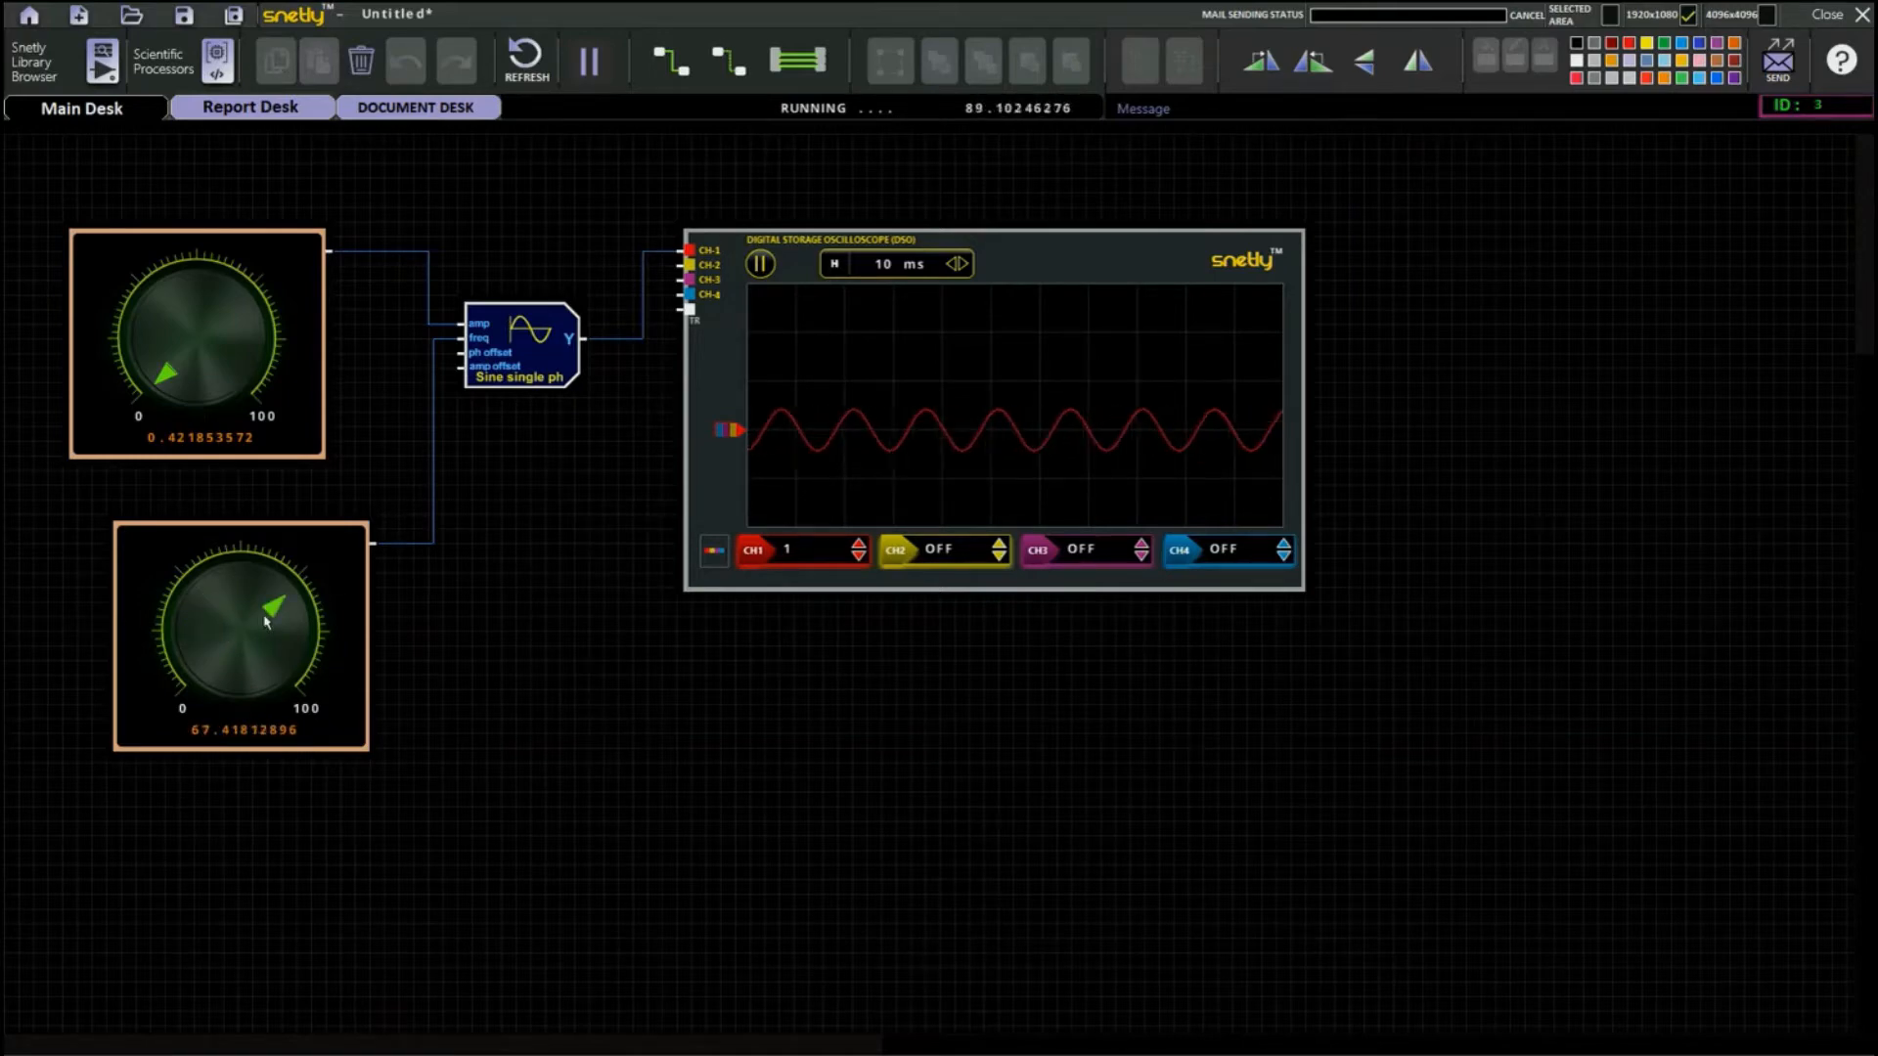
# Turn the upper amplitude knob to about 5.4 and set the oscilloscope's CH1 scale to 5.
pyautogui.moveTo(165, 382); pyautogui.dragTo(161, 371)
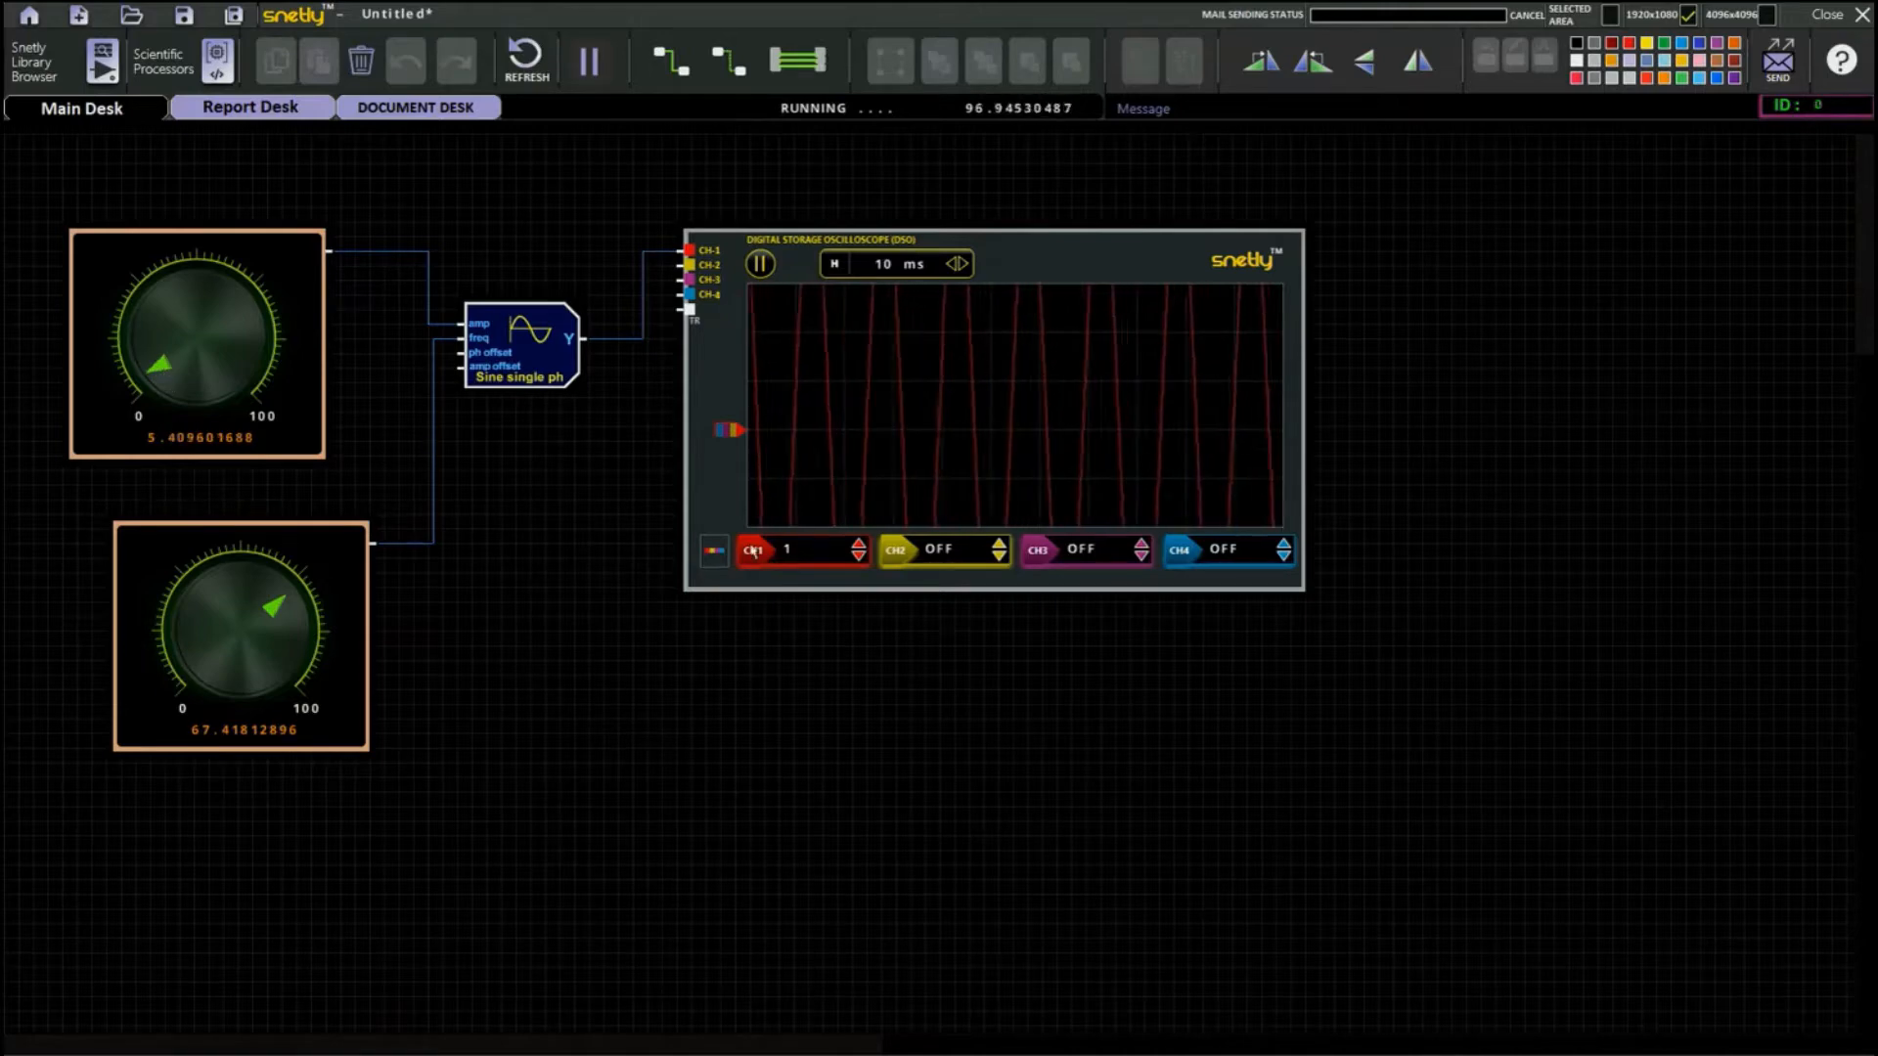
pyautogui.click(859, 544)
pyautogui.click(859, 543)
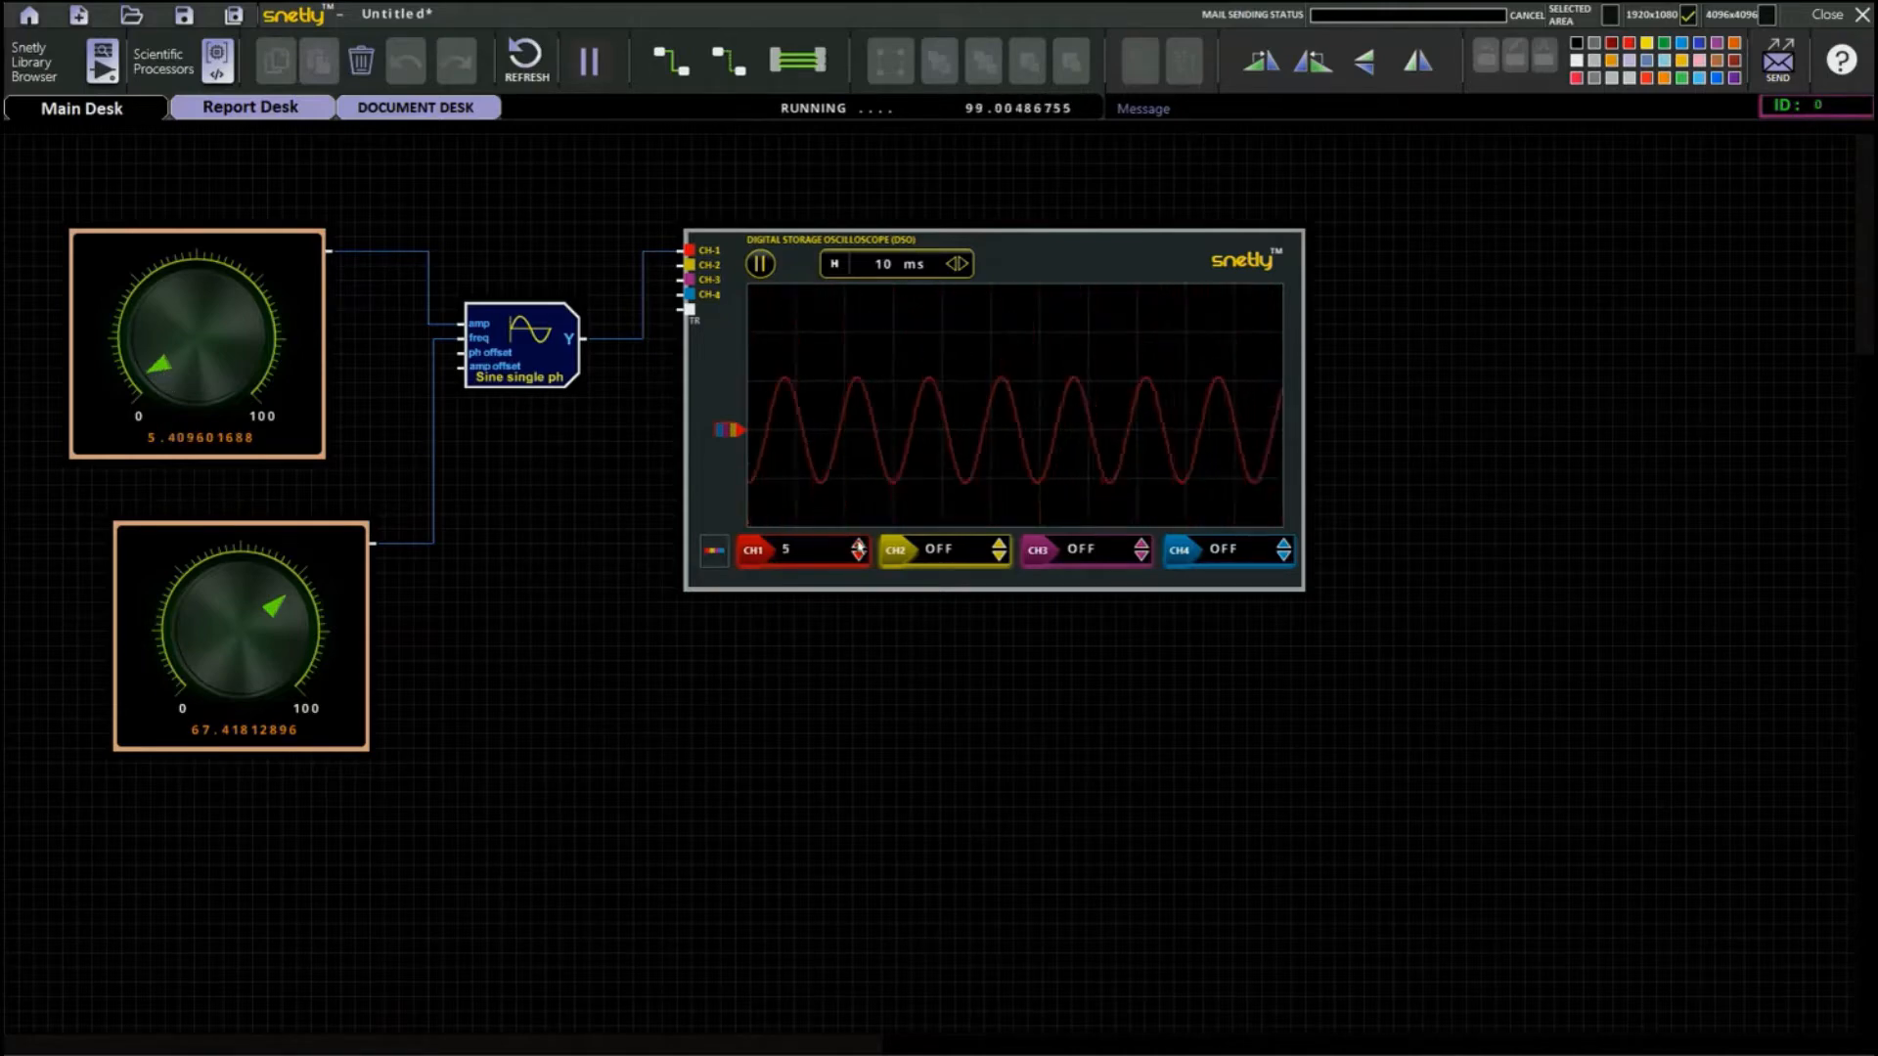
# Replace the single-phase sine block with the internally configured Sine Three ph source and inspect its register configuration.
pyautogui.click(539, 367)
pyautogui.click(361, 61)
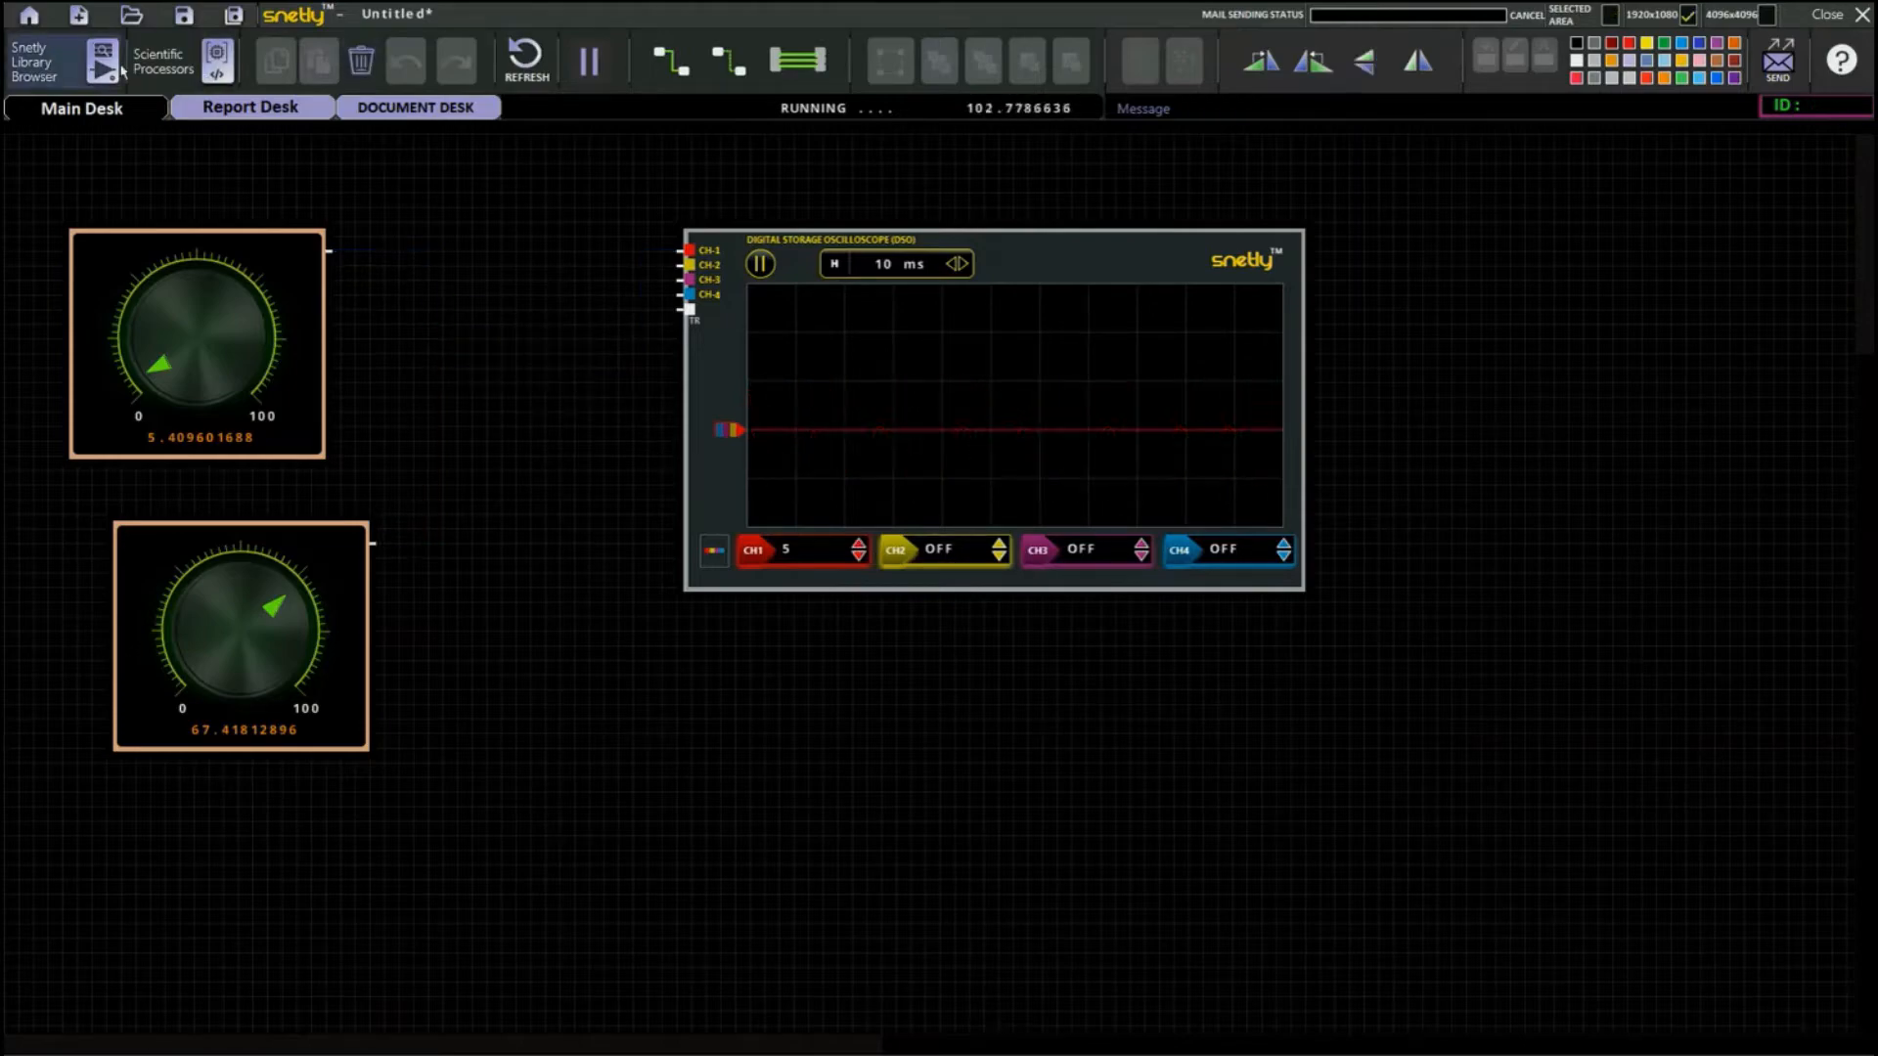
pyautogui.click(101, 61)
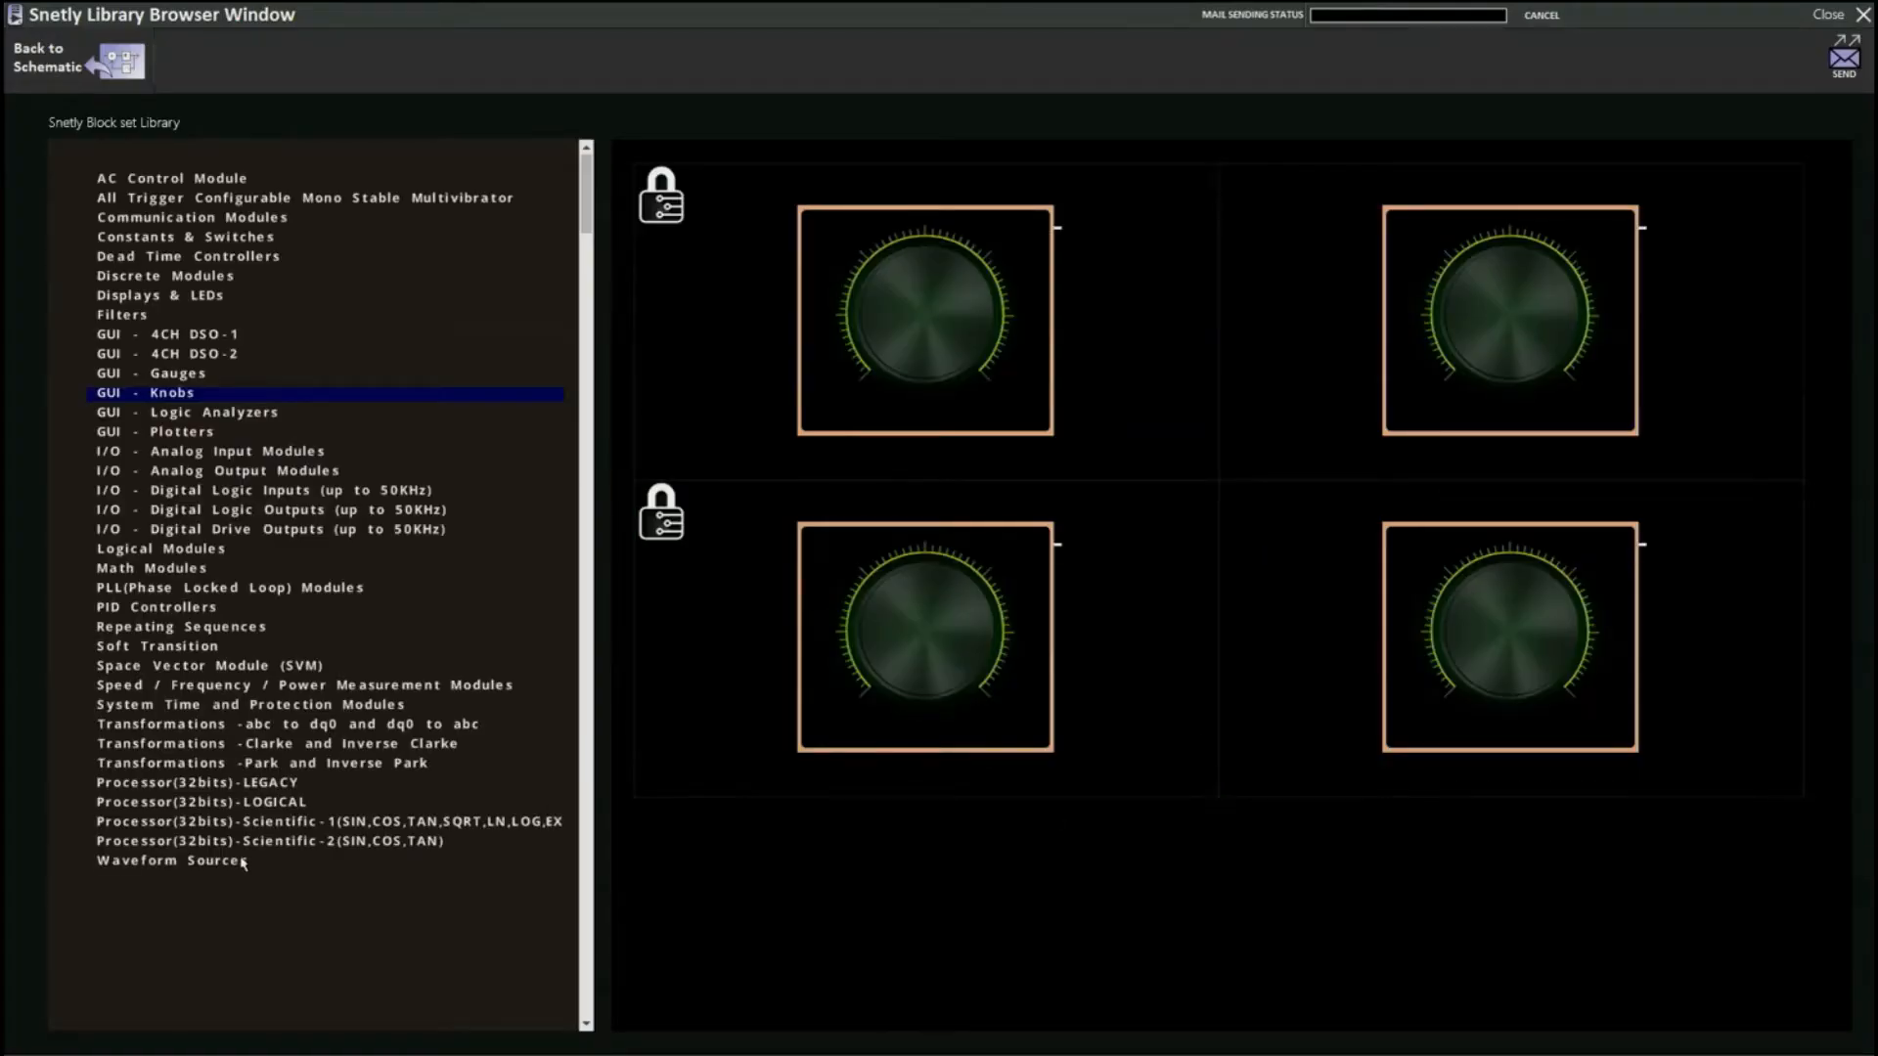
pyautogui.click(244, 860)
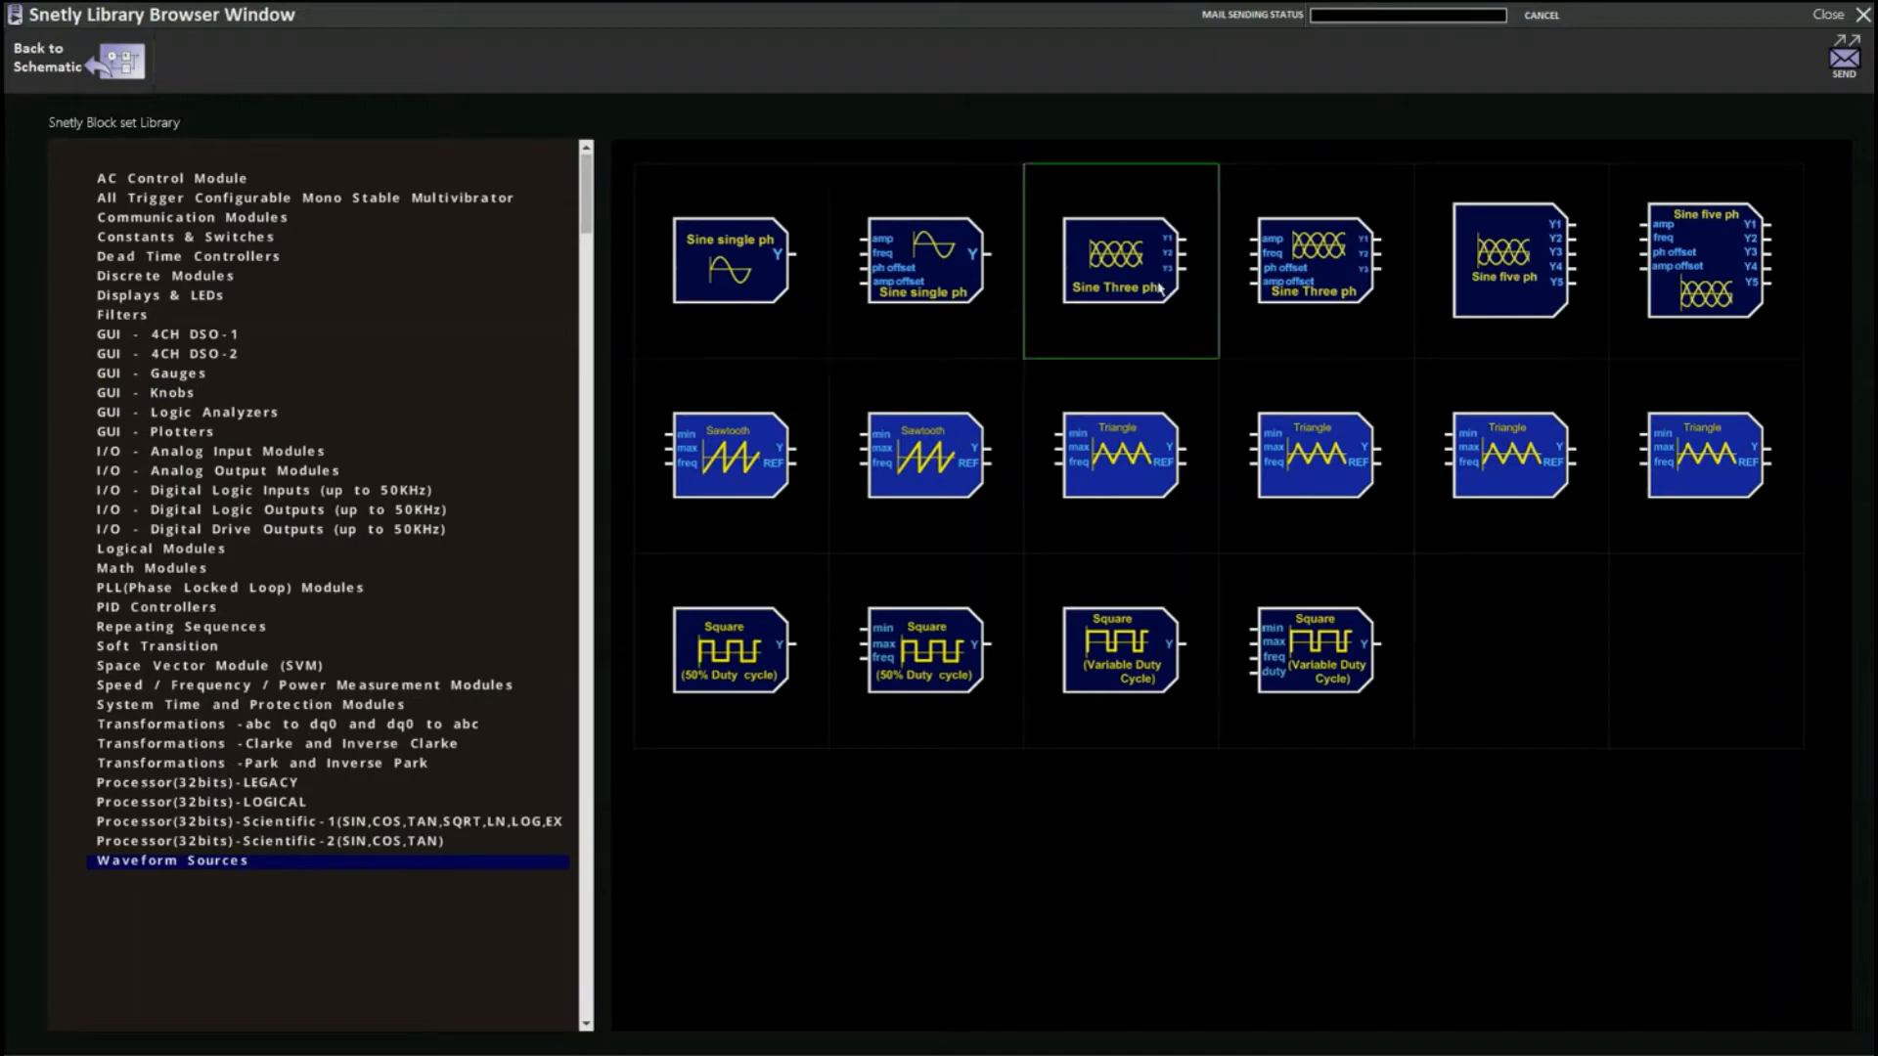
pyautogui.moveTo(578, 323); pyautogui.dragTo(528, 315)
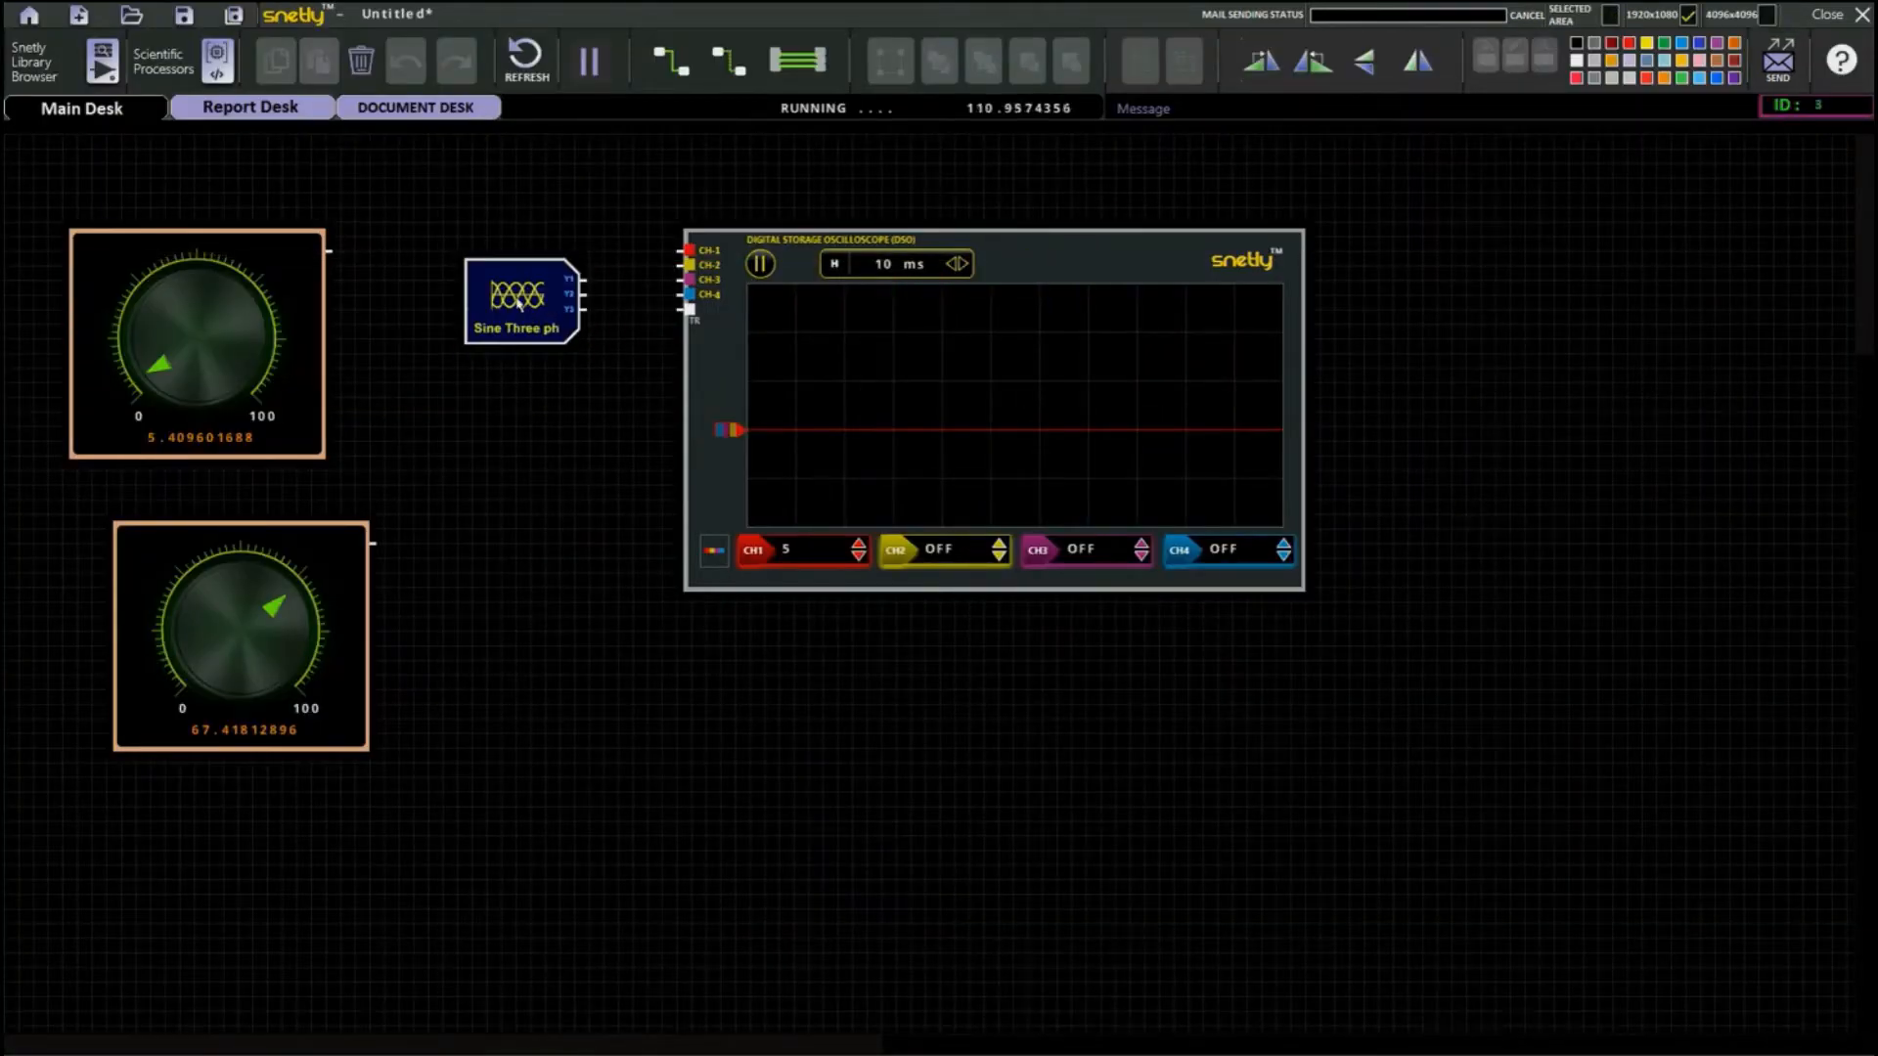
pyautogui.doubleClick(518, 303)
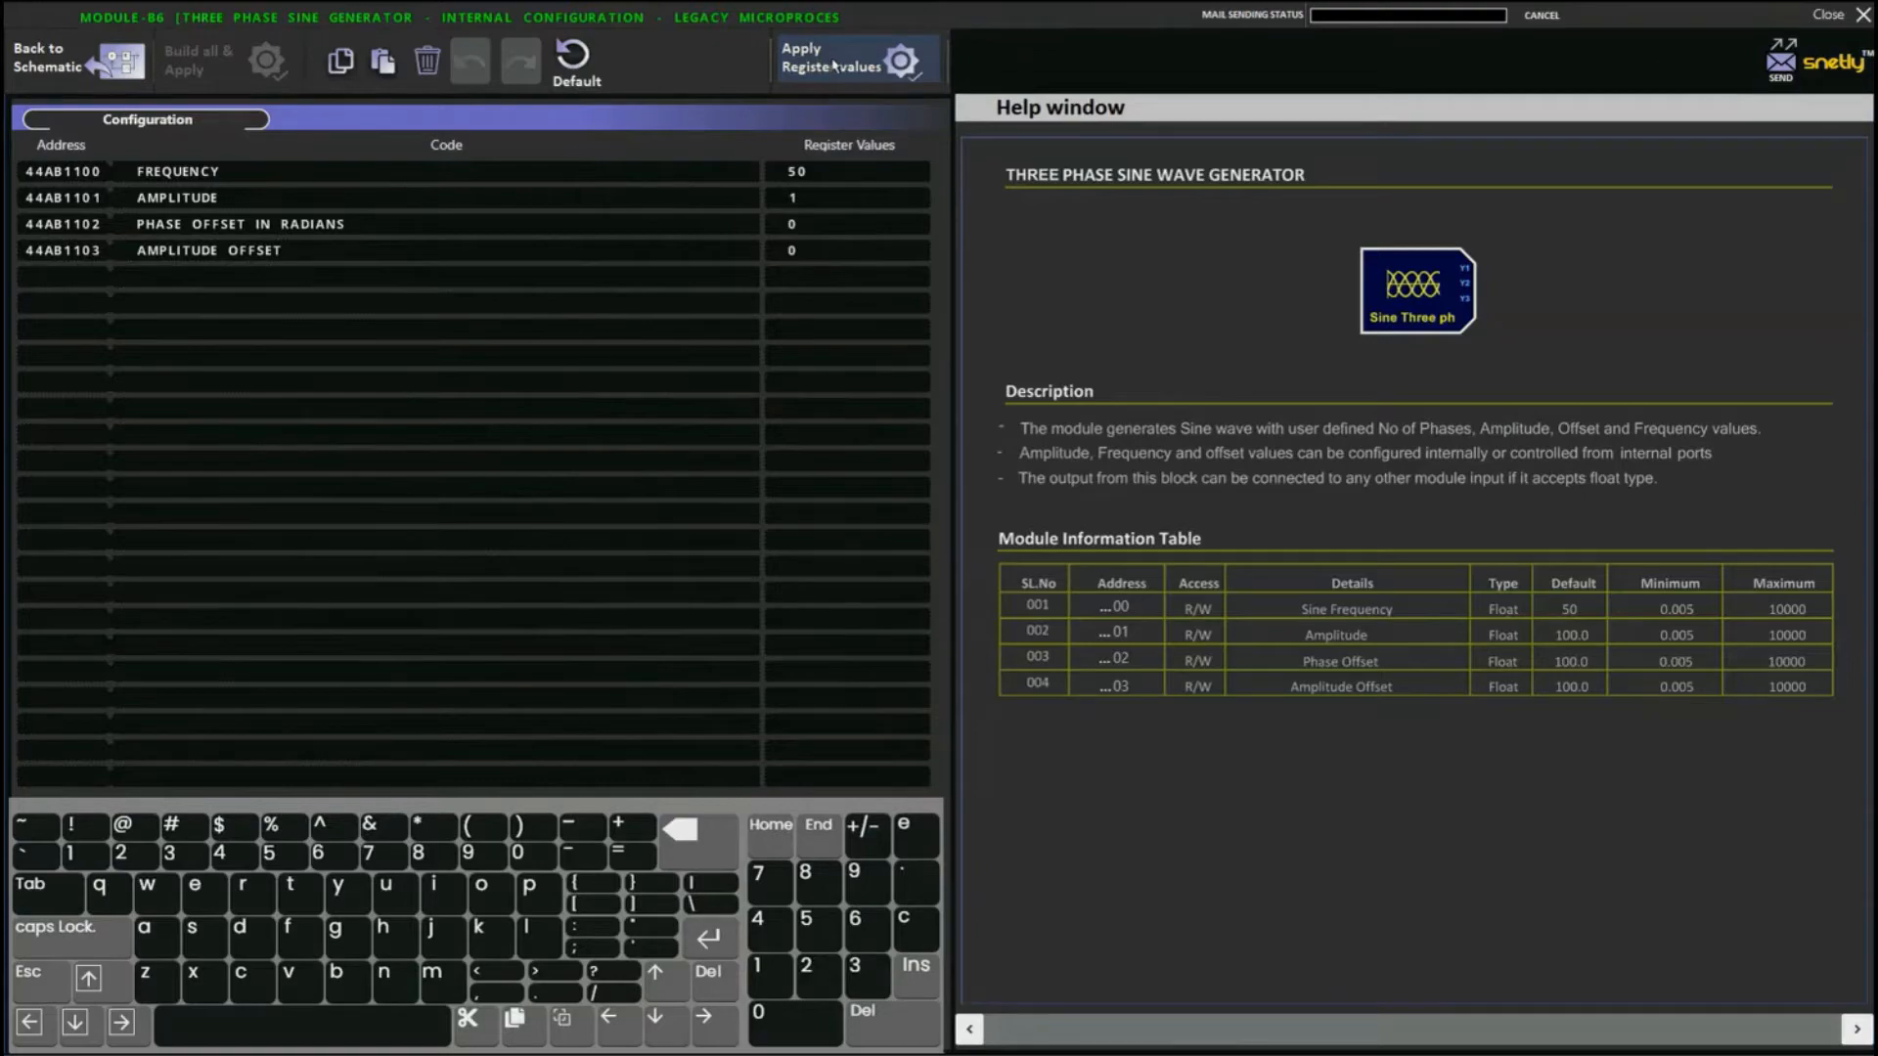
pyautogui.click(64, 83)
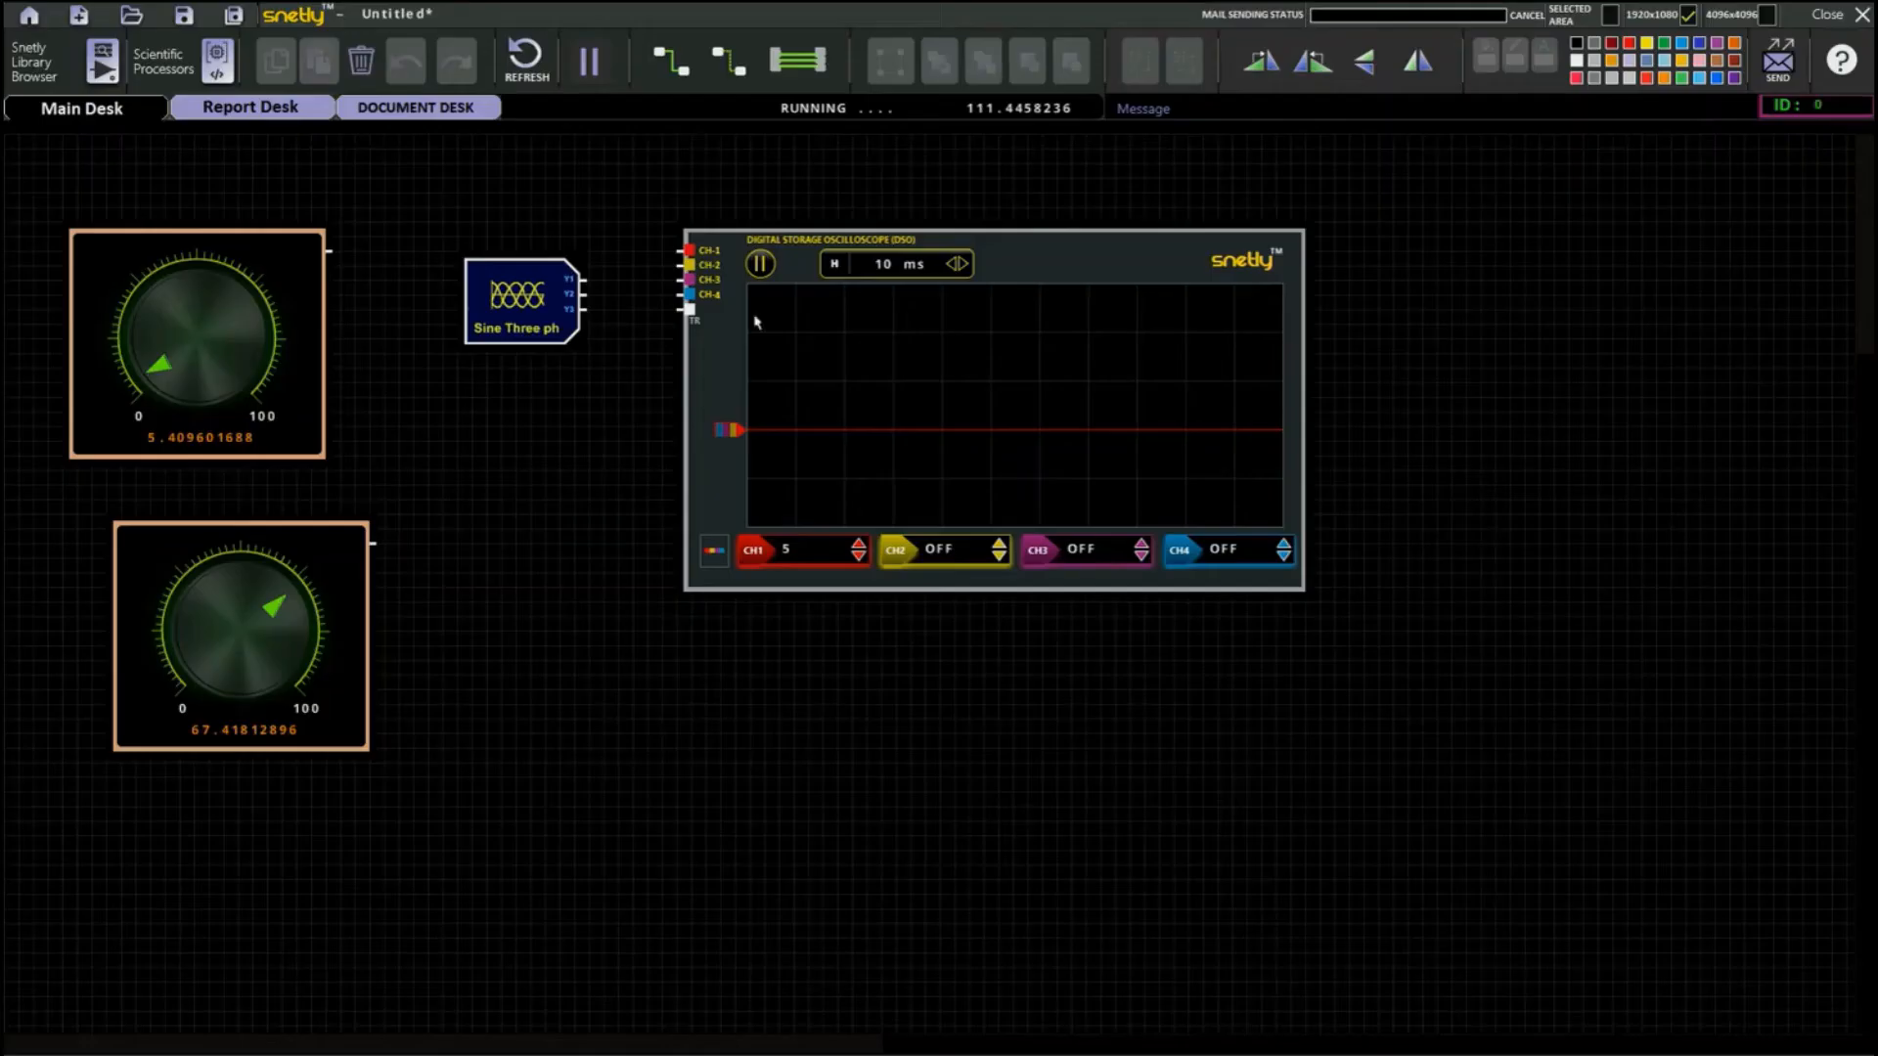
# Set the oscilloscope's CH1 scale to 1 and wire outputs Y1, Y2 and Y3 to CH-1, CH-2 and CH-3.
pyautogui.click(858, 557)
pyautogui.moveTo(586, 281); pyautogui.dragTo(688, 250)
pyautogui.click(734, 67)
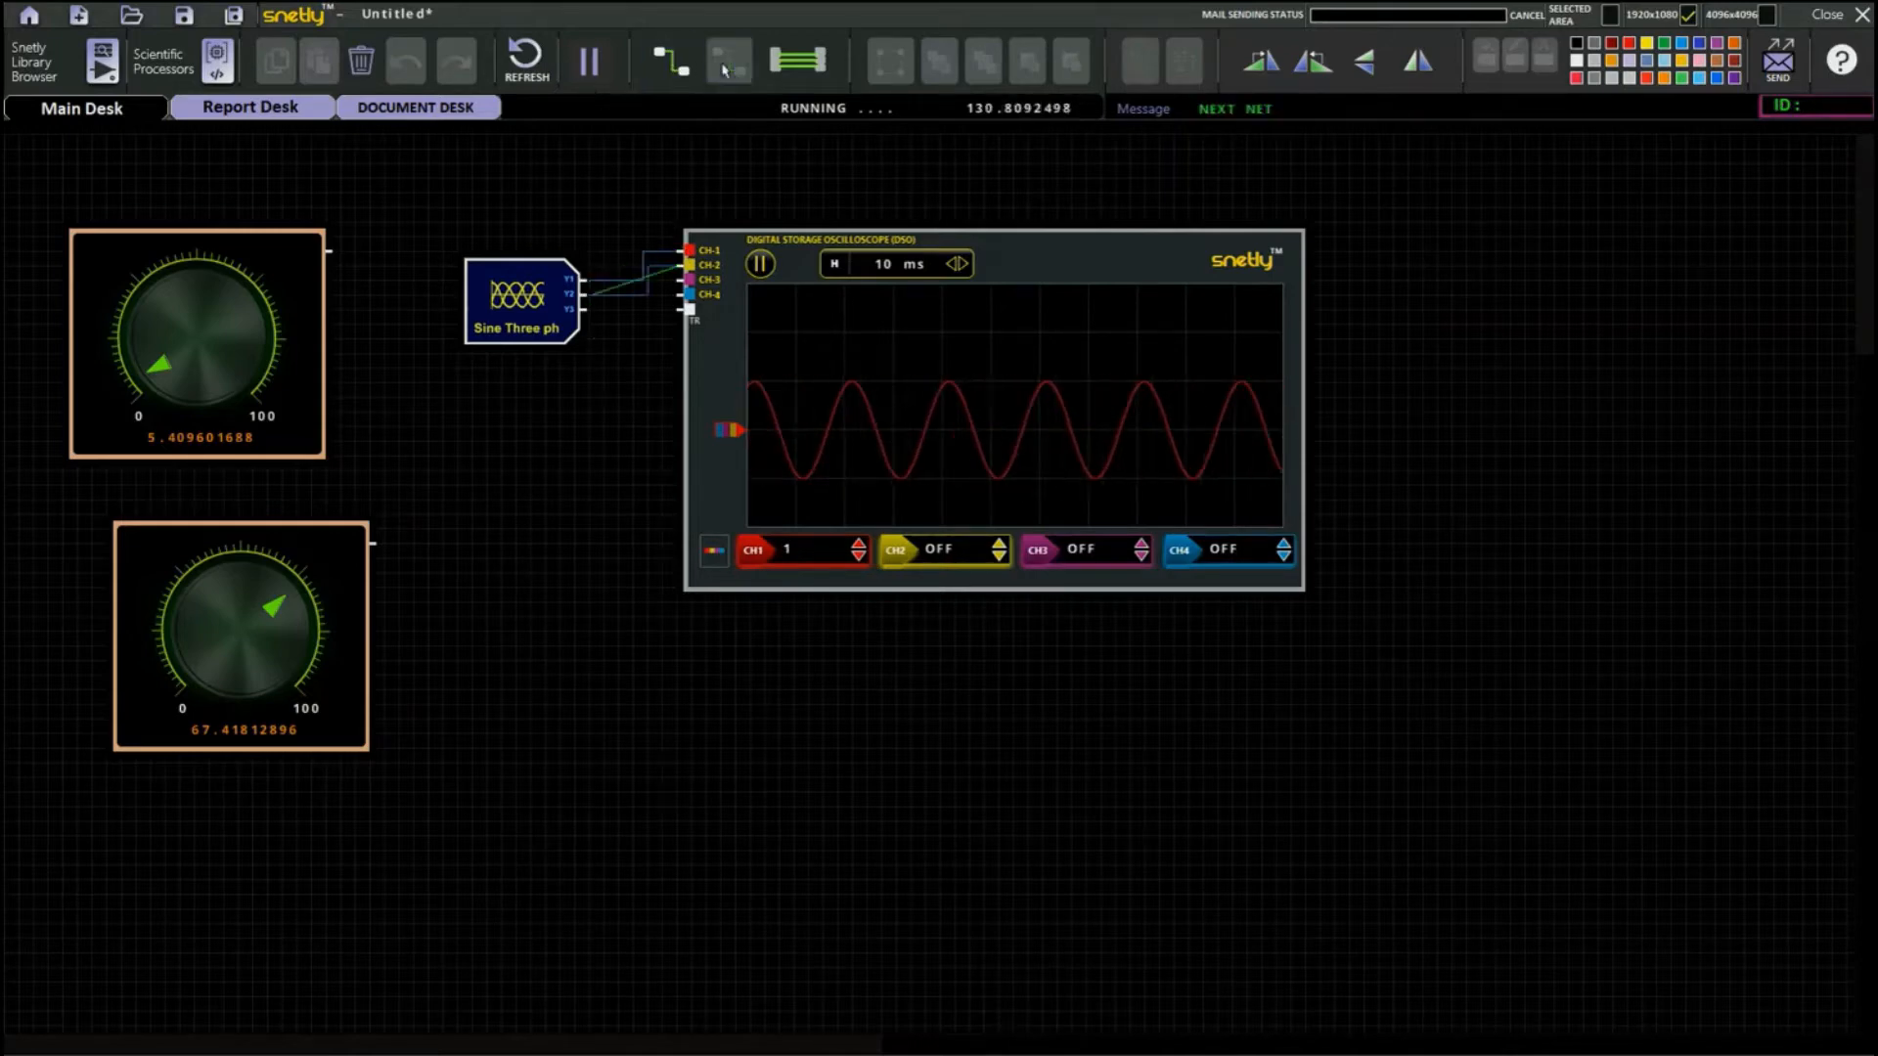
pyautogui.click(734, 66)
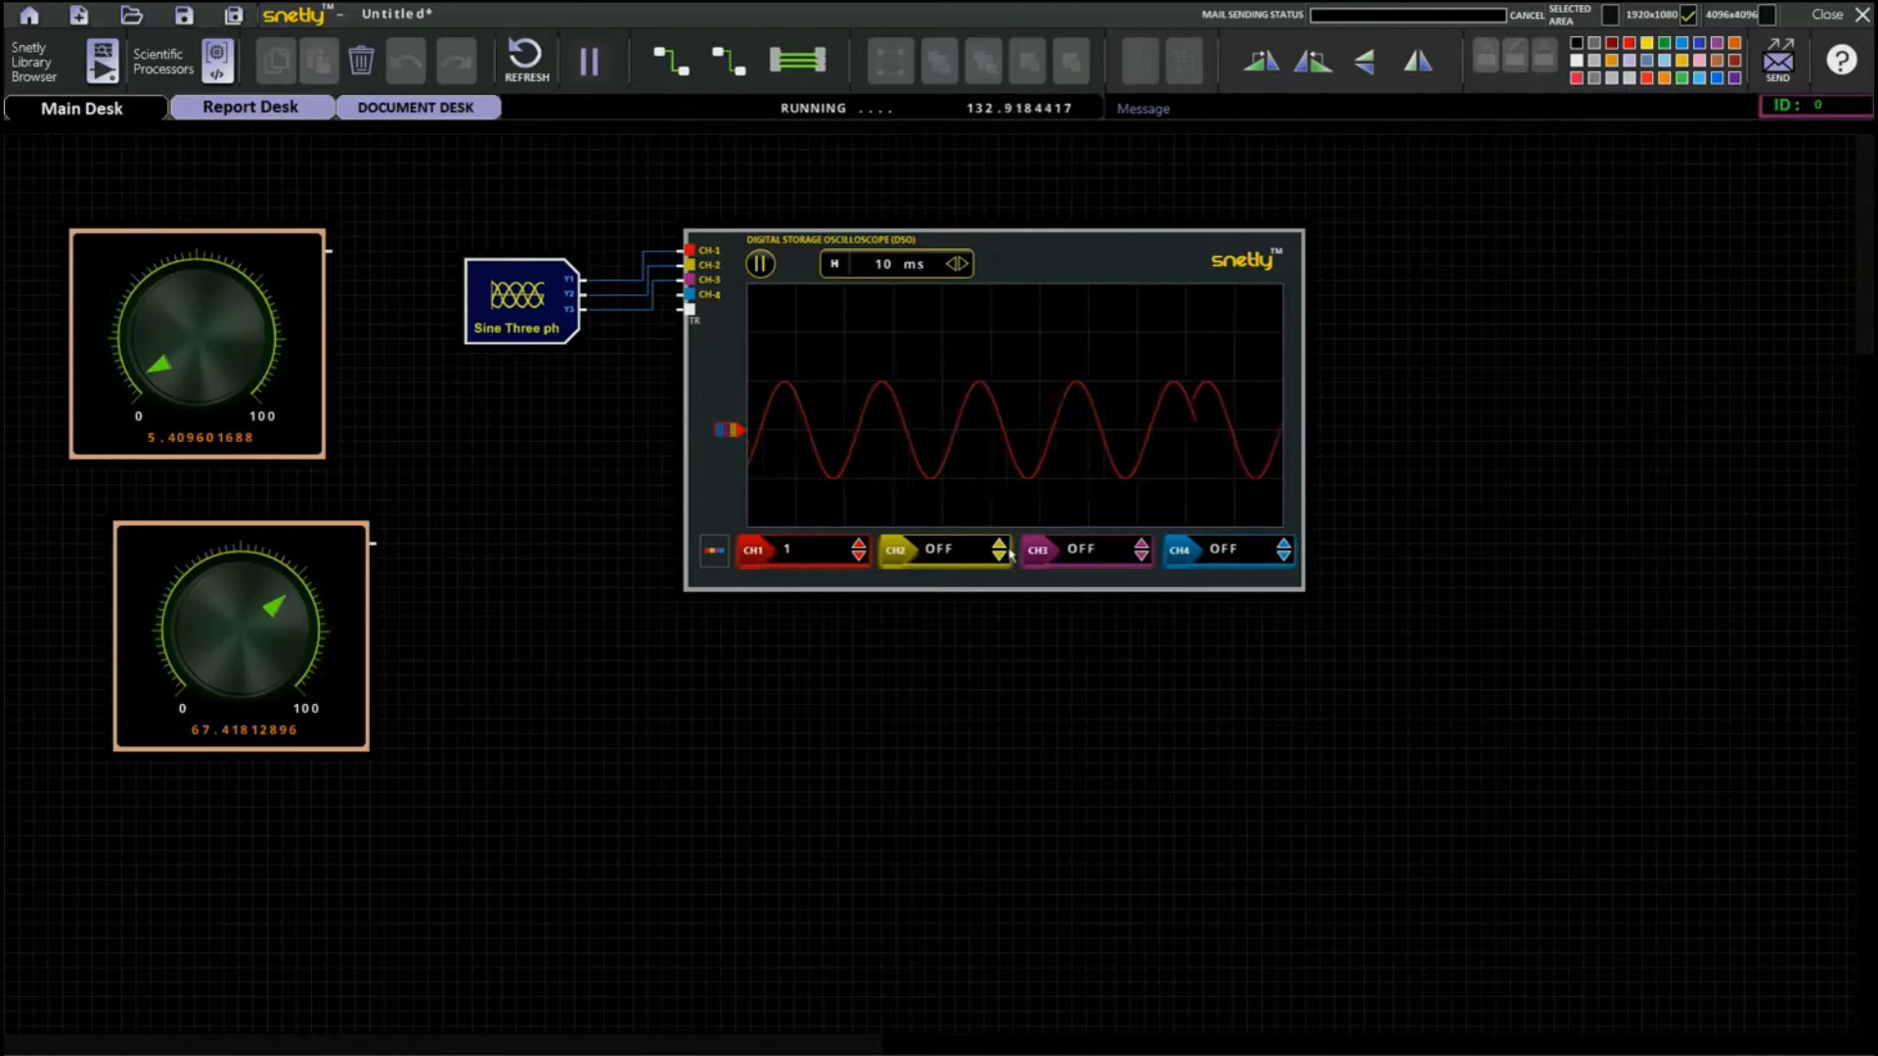
# Turn on oscilloscope channels CH2 and CH3 with a scale of 1 each.
pyautogui.click(893, 553)
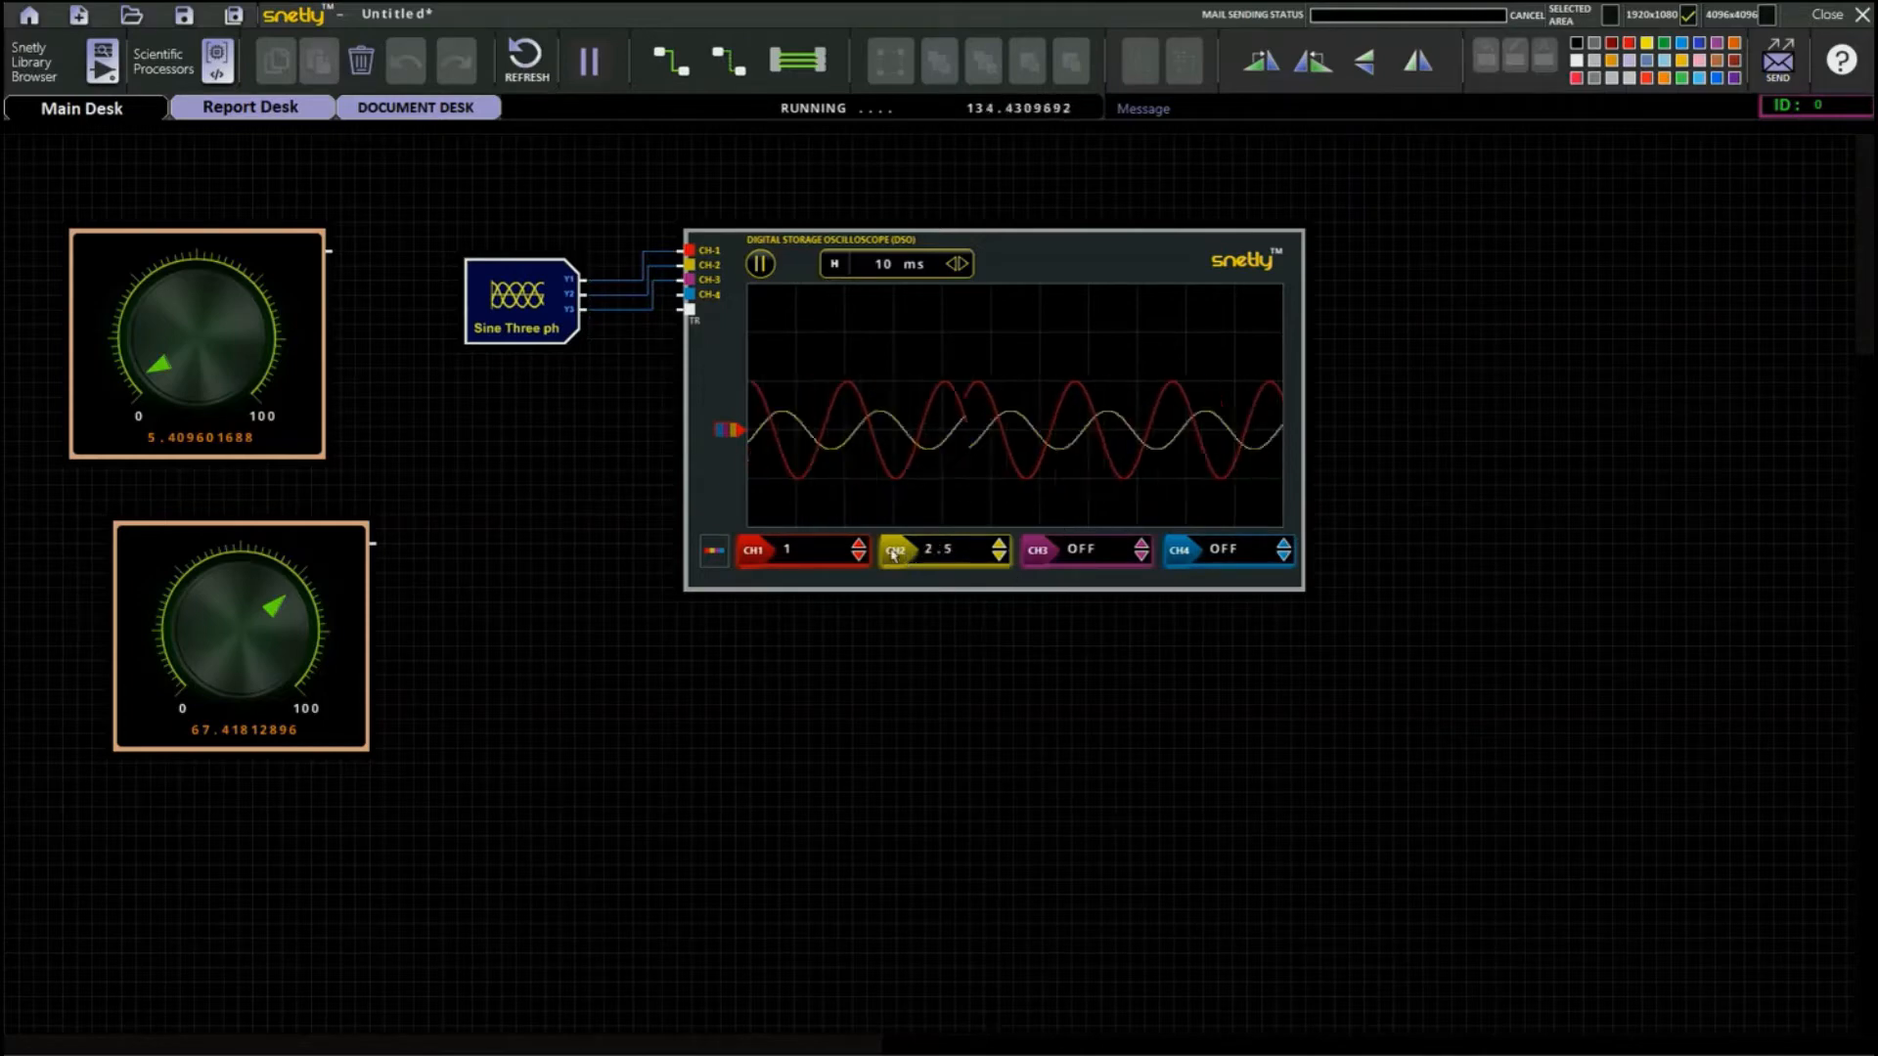
pyautogui.click(998, 554)
pyautogui.click(998, 546)
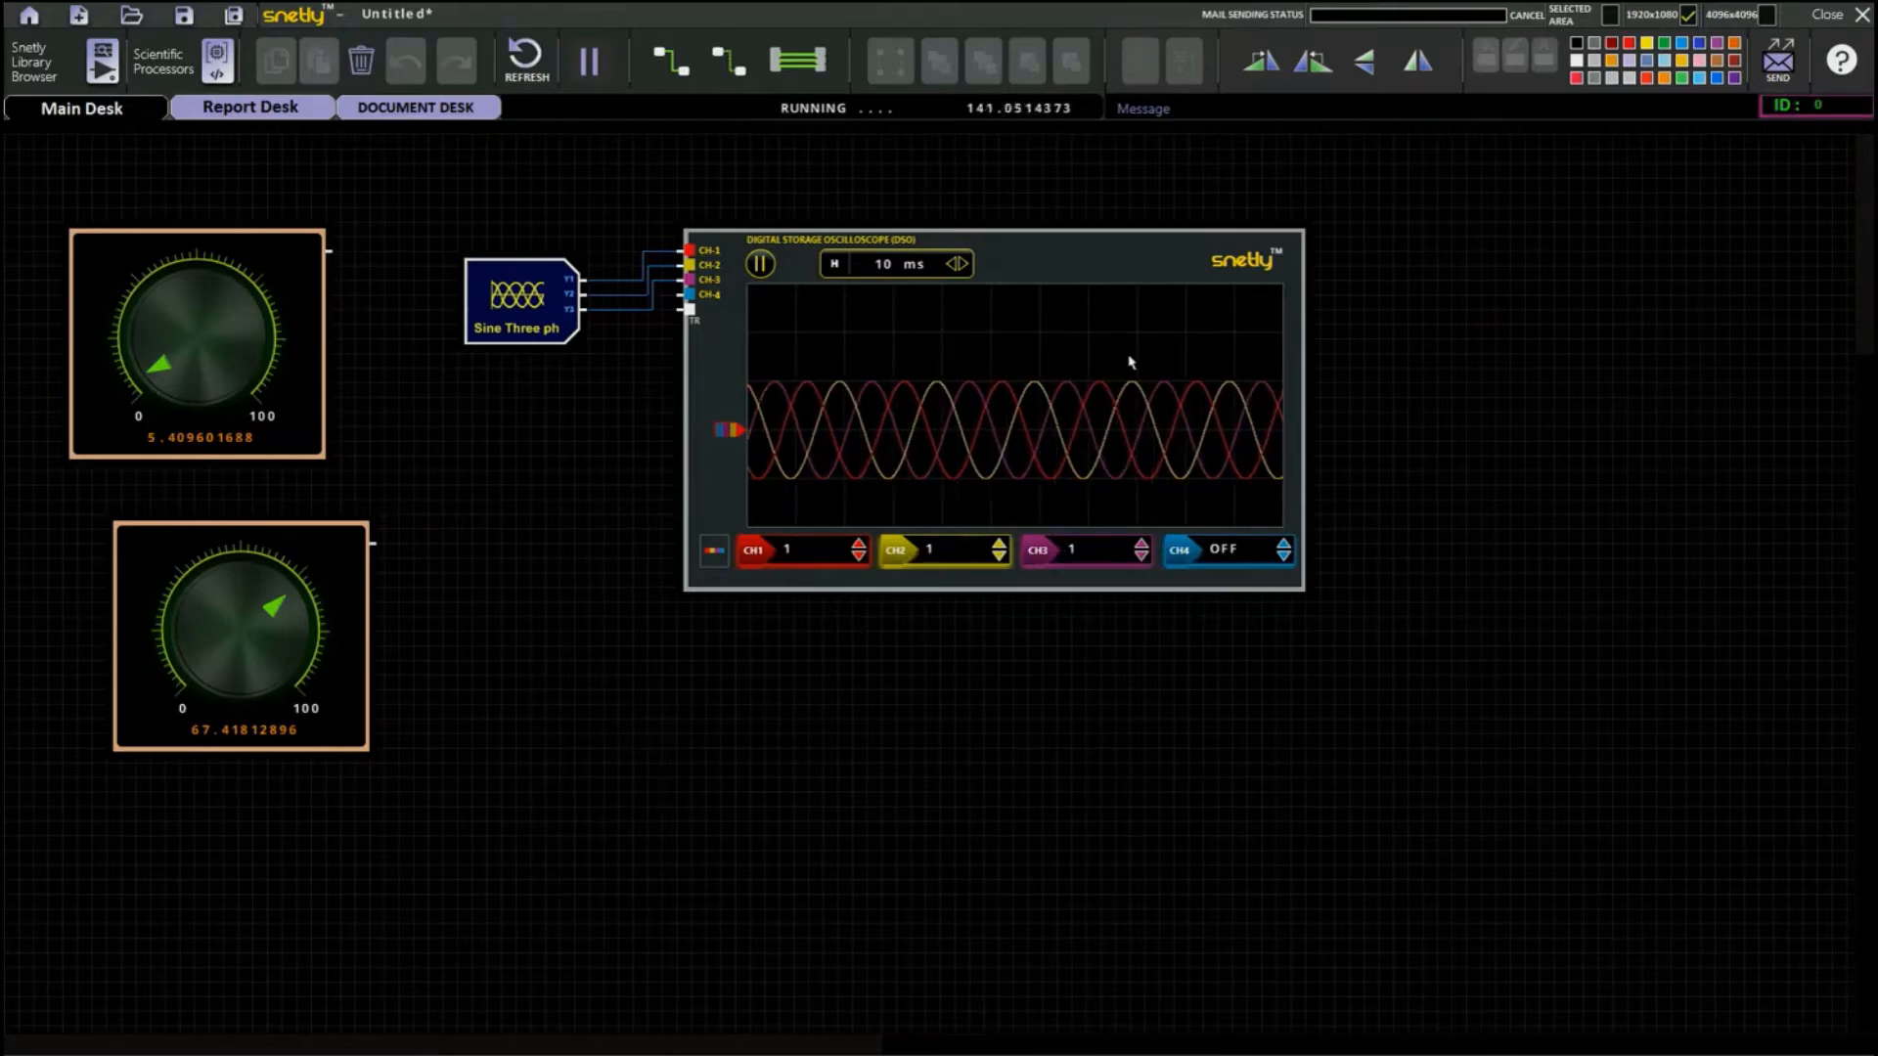
# Try a 20 ms oscilloscope time base, and reduce it through 5 ms to 2 ms.
pyautogui.click(961, 264)
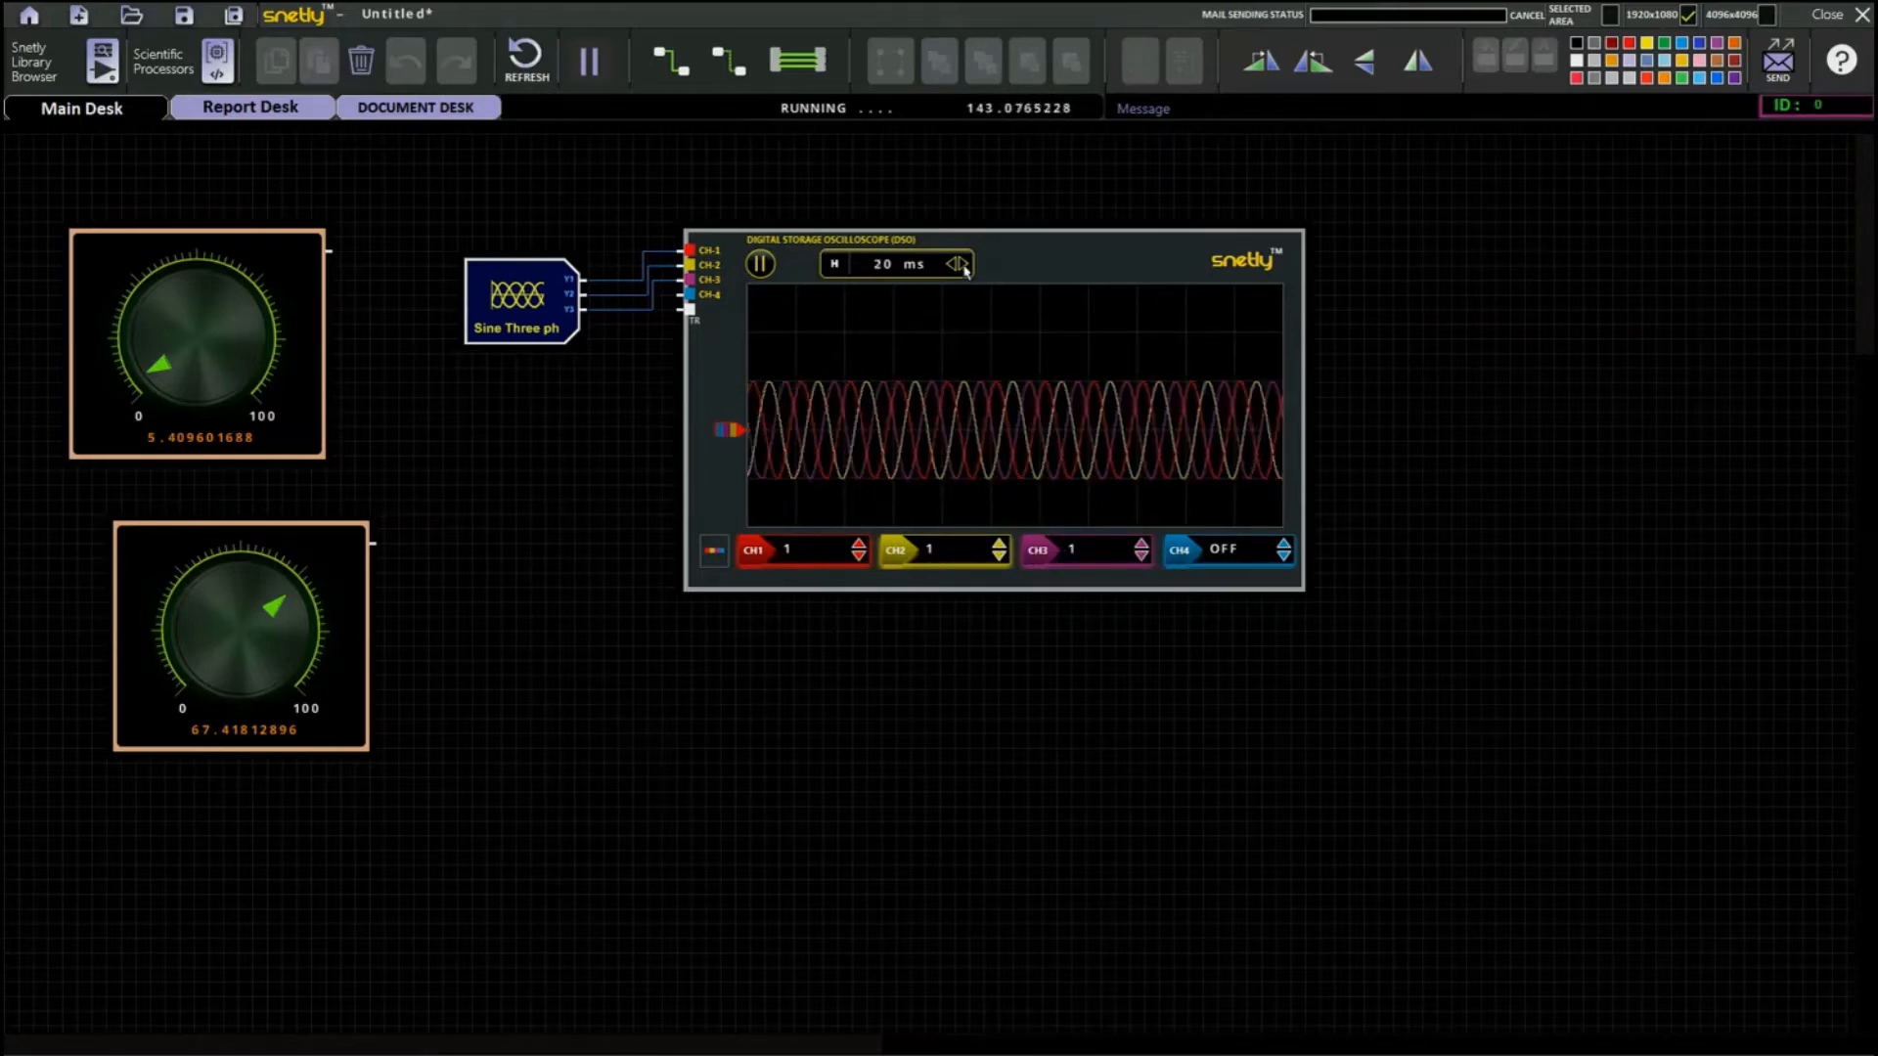
pyautogui.click(953, 265)
pyautogui.click(954, 266)
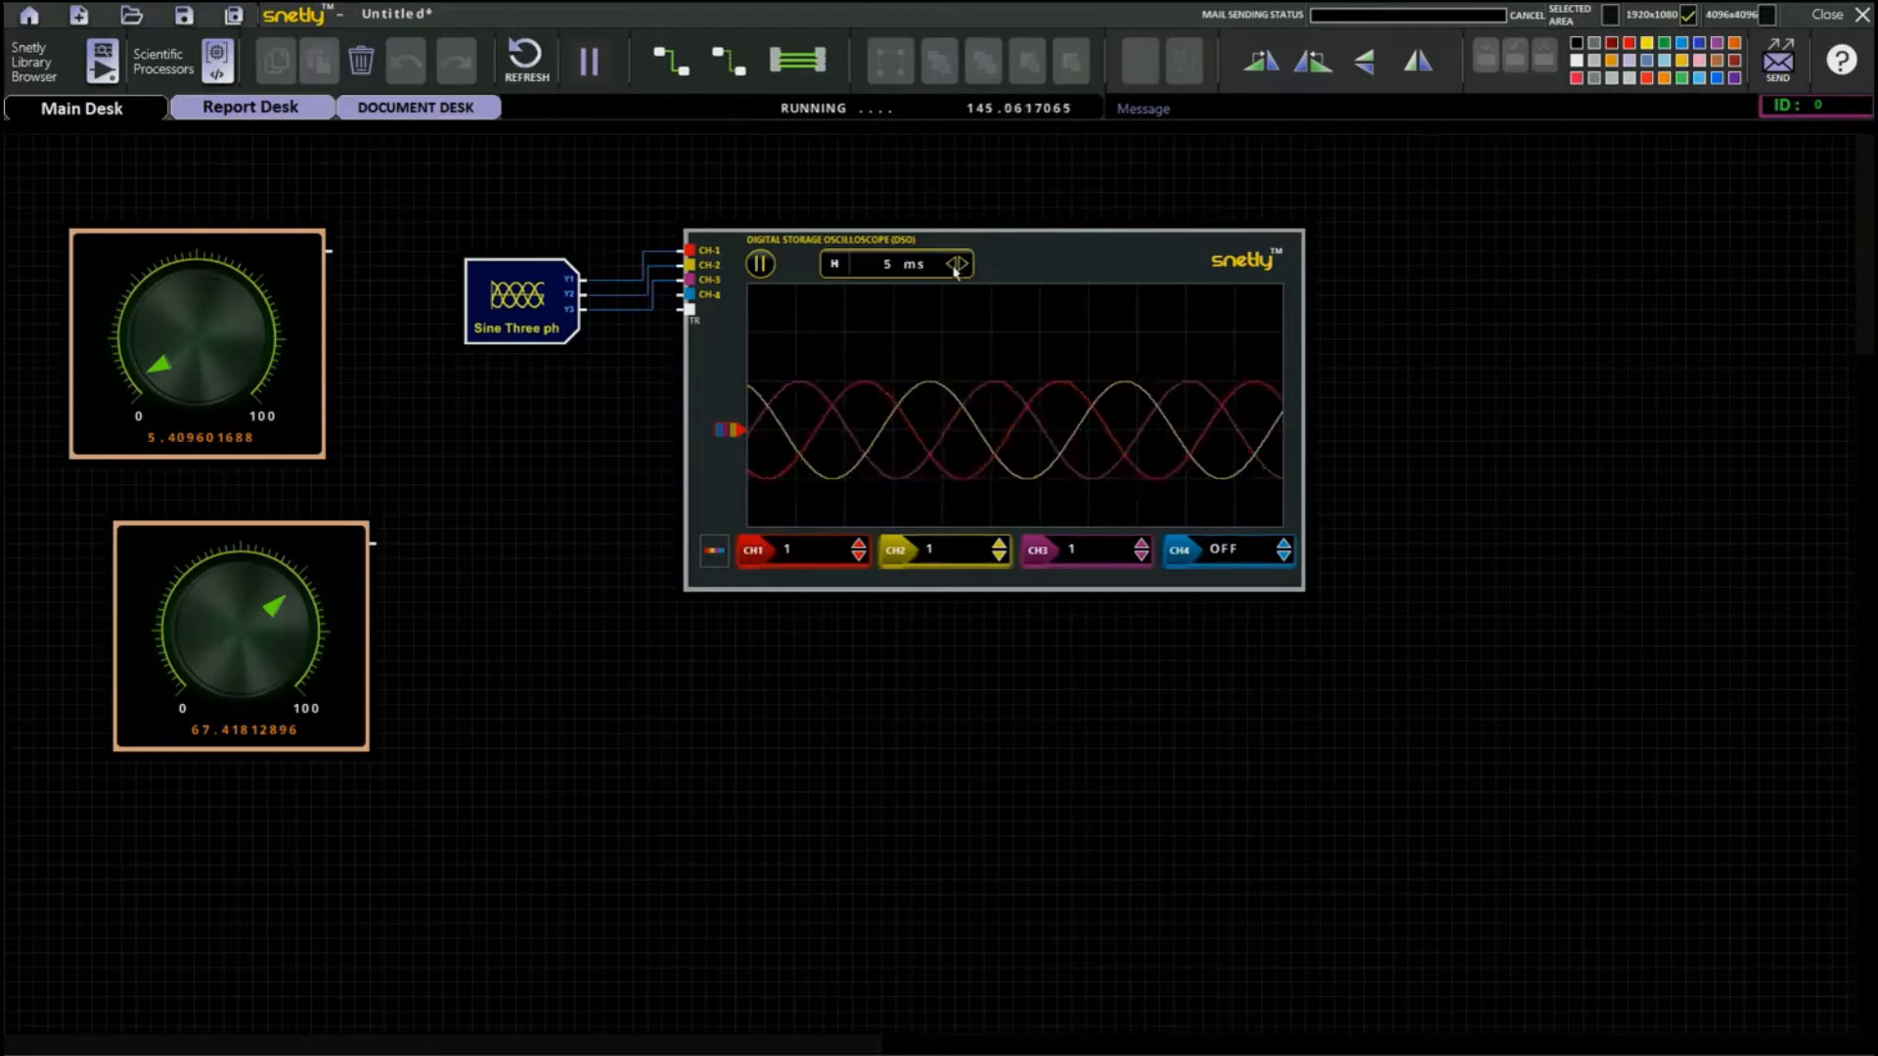
pyautogui.click(953, 266)
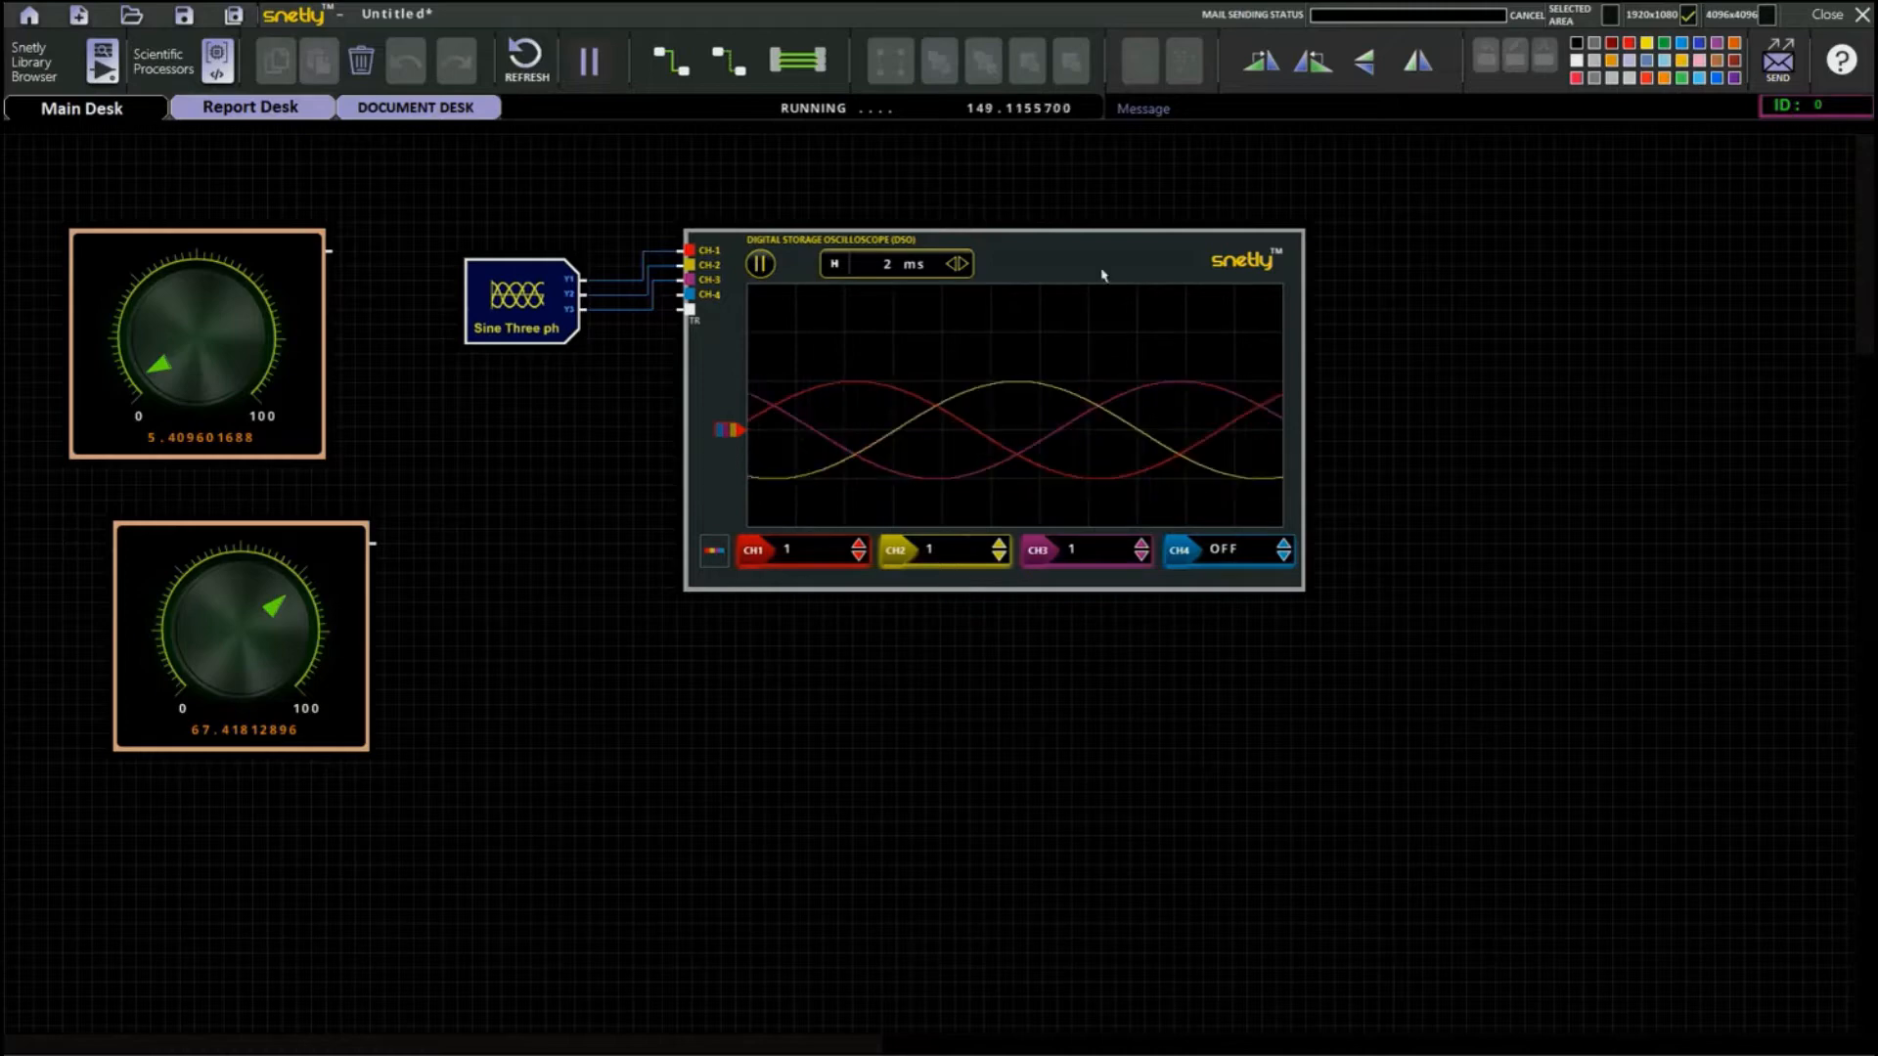
# Shift the oscilloscope slightly downward and cycle its channel baseline arrangements back to the shared centre line.
pyautogui.moveTo(725, 424); pyautogui.dragTo(724, 453)
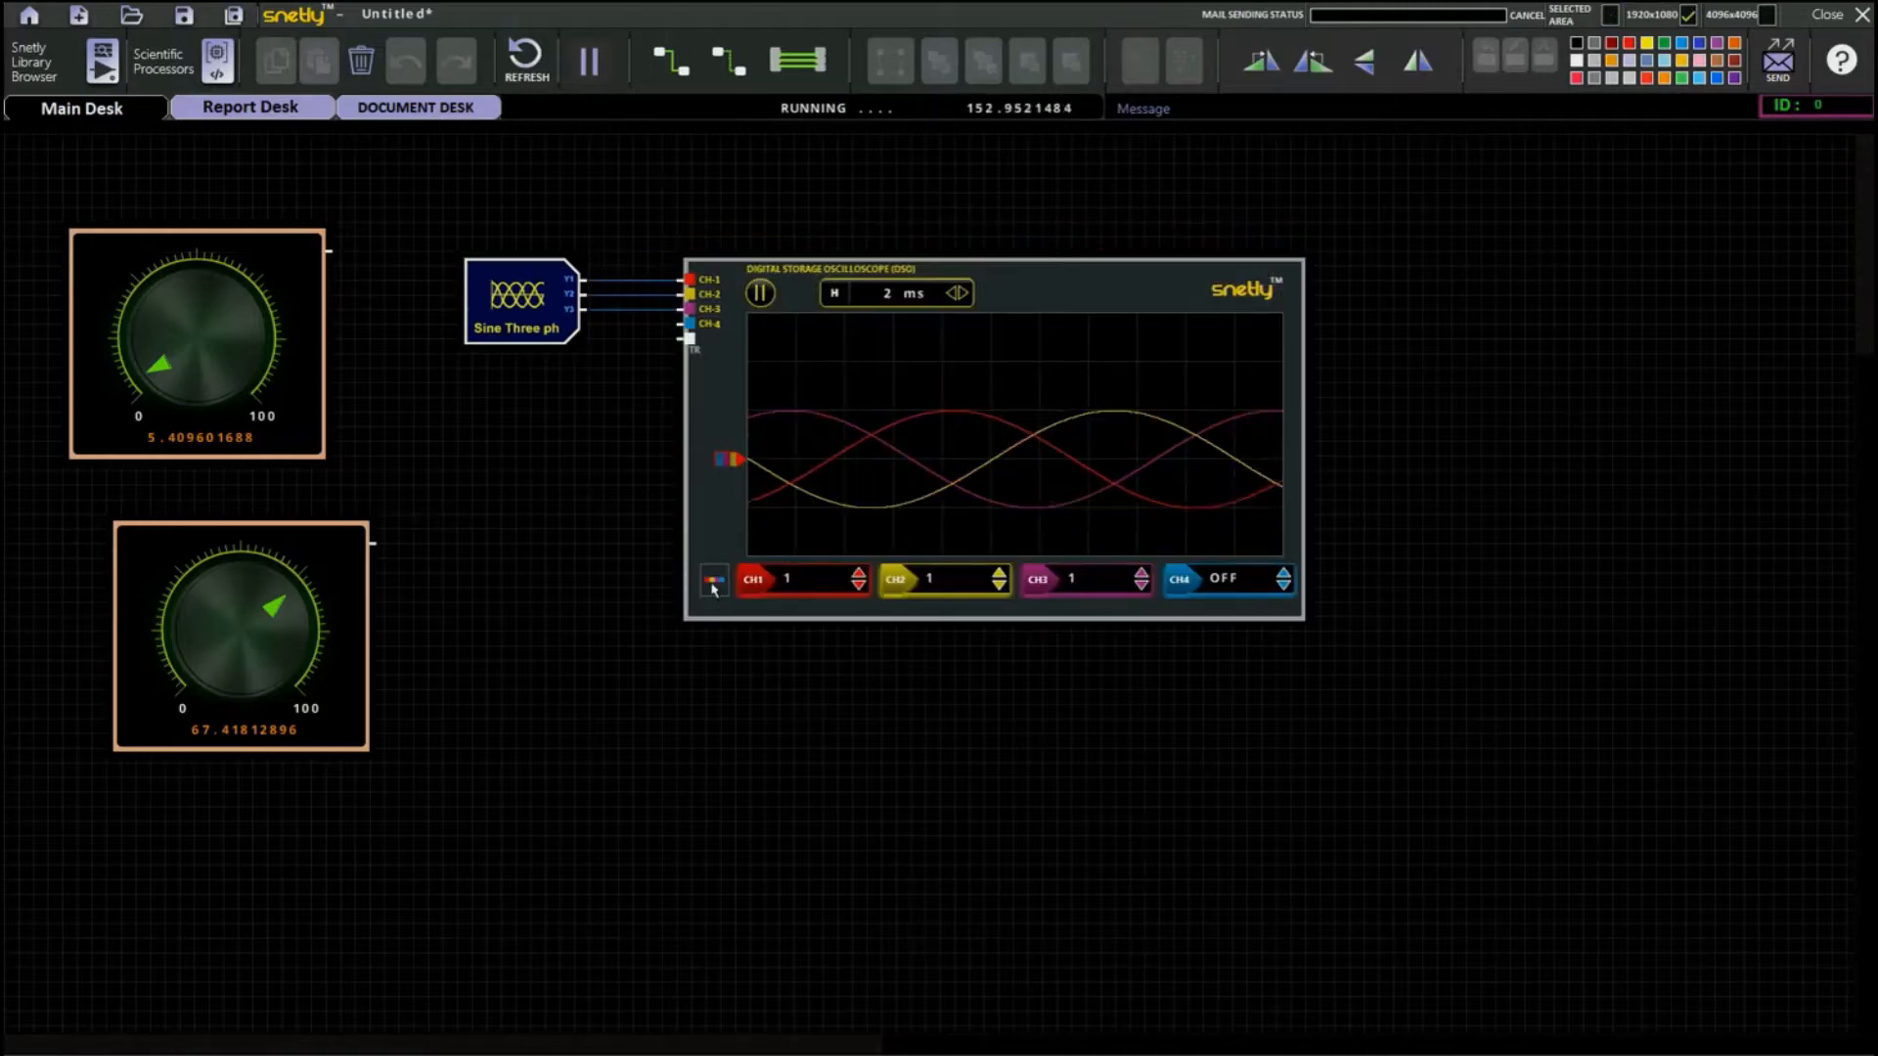
pyautogui.click(712, 589)
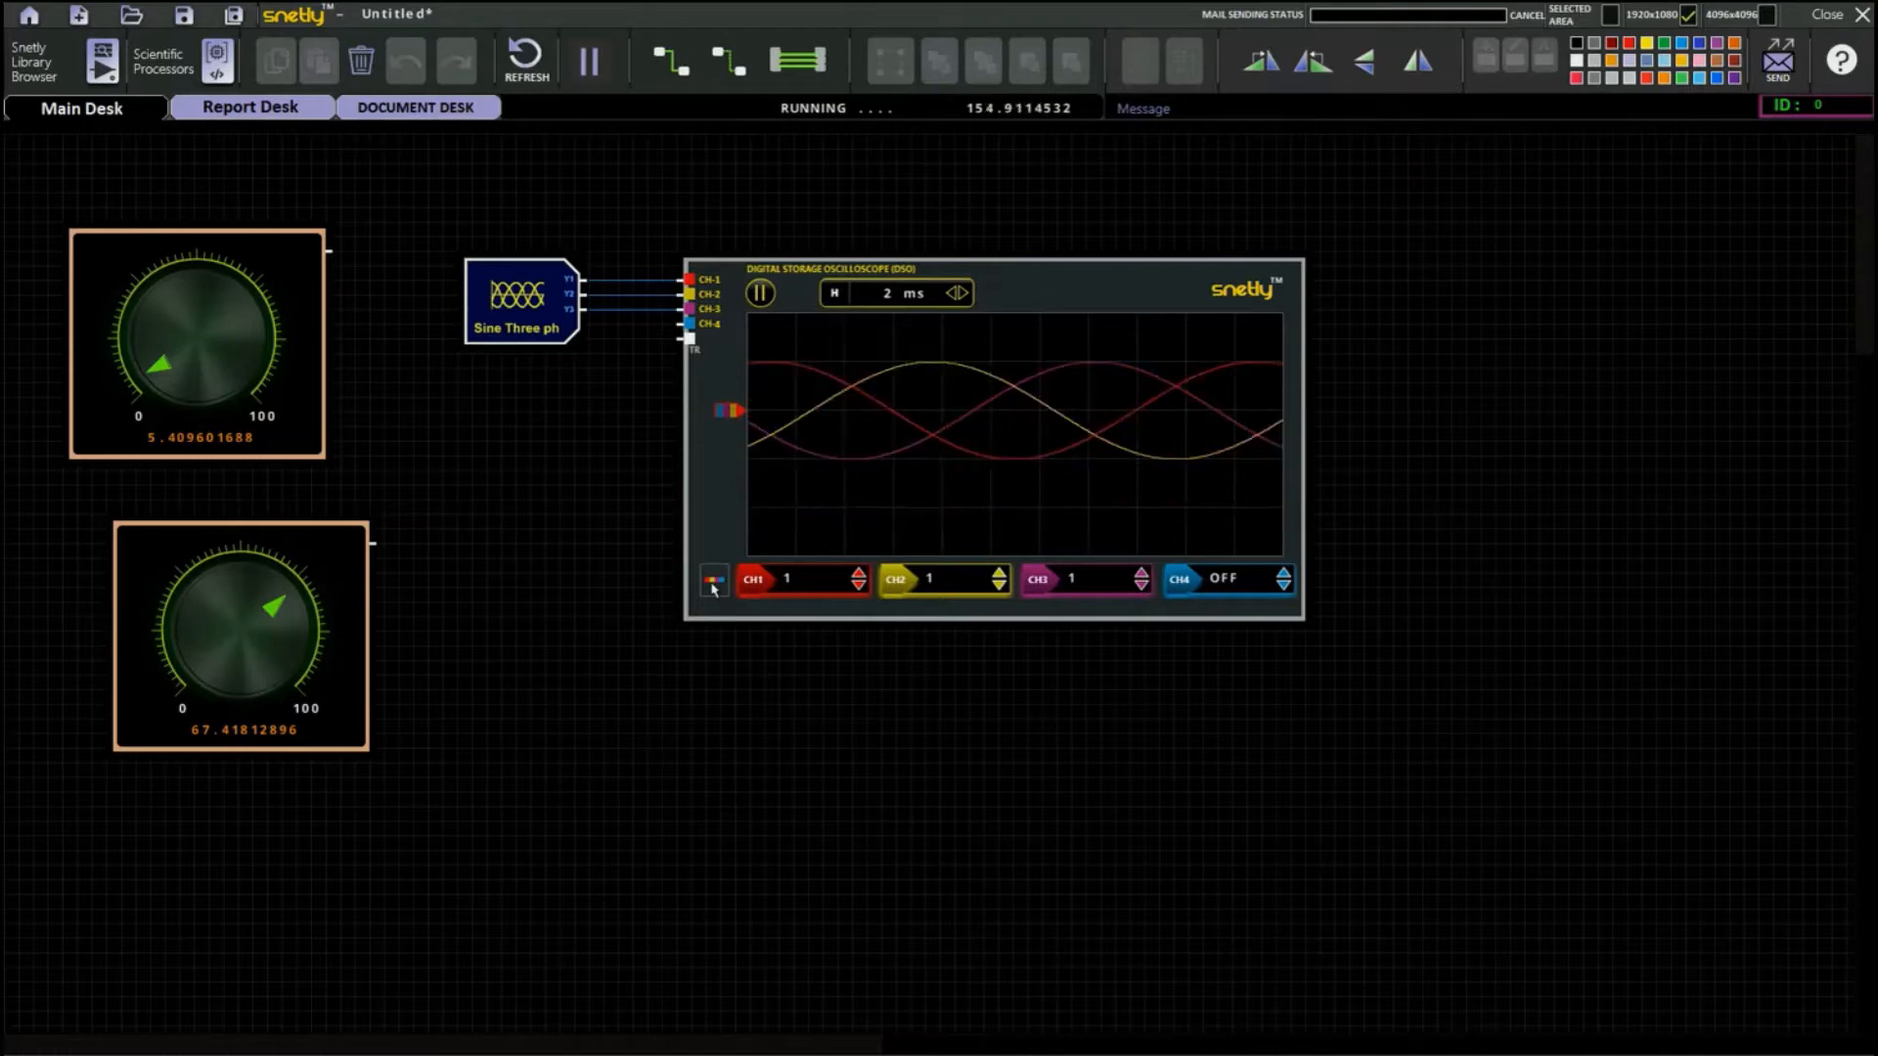
pyautogui.click(712, 589)
pyautogui.click(713, 585)
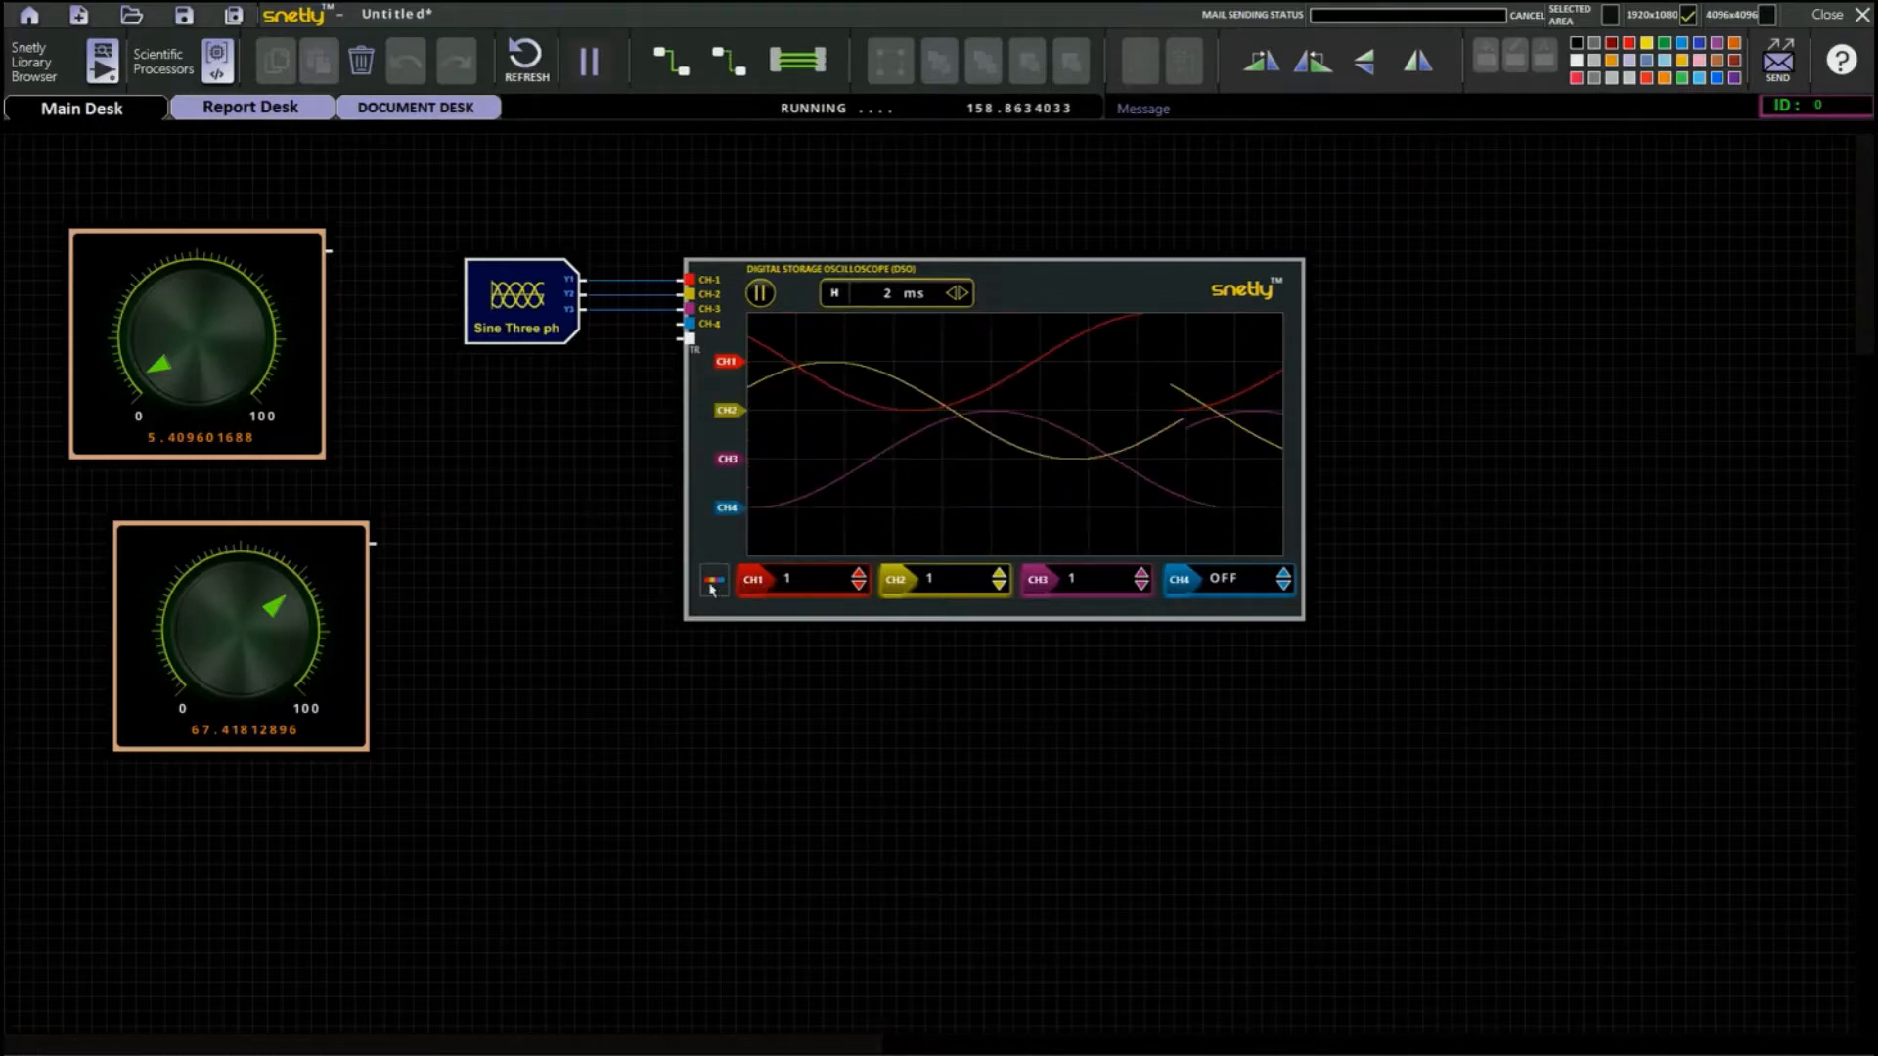
pyautogui.click(711, 585)
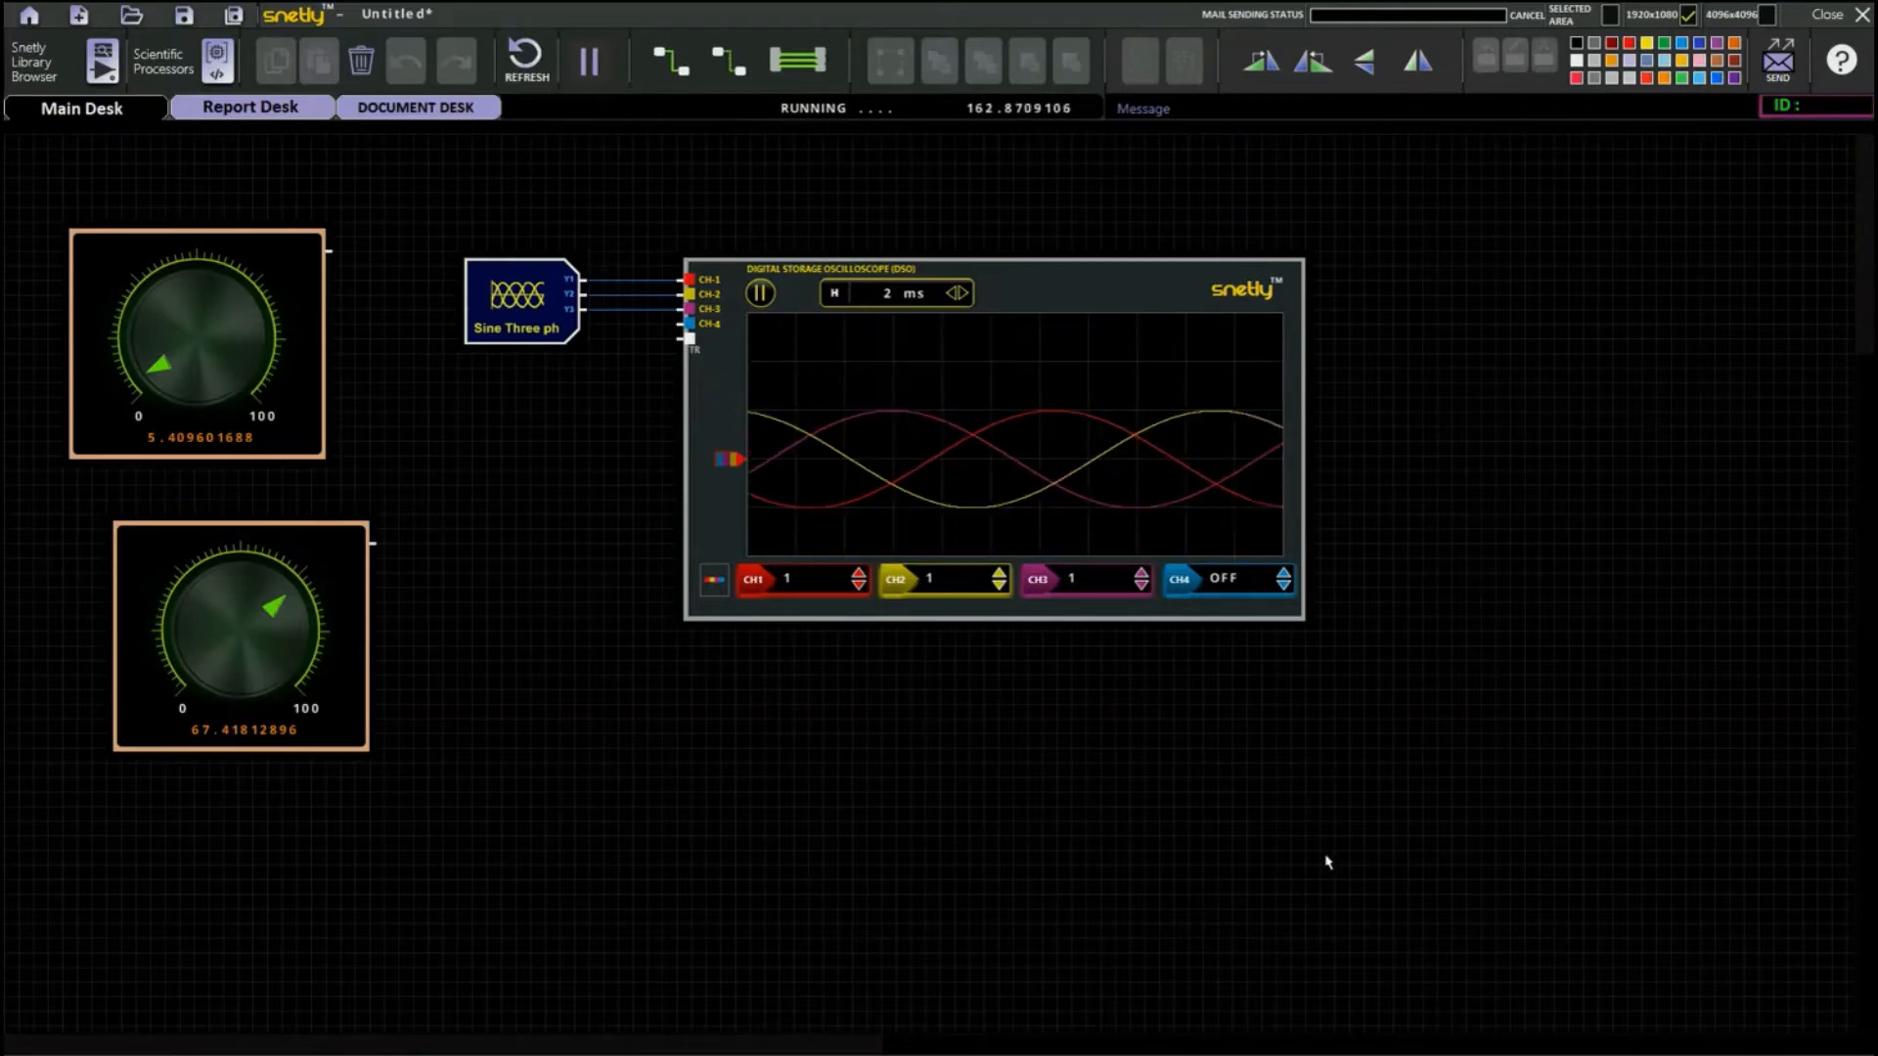
# Replace the internally configured Sine Three ph block with the version that has external amp, freq and offset inputs.
pyautogui.click(102, 60)
pyautogui.click(1329, 273)
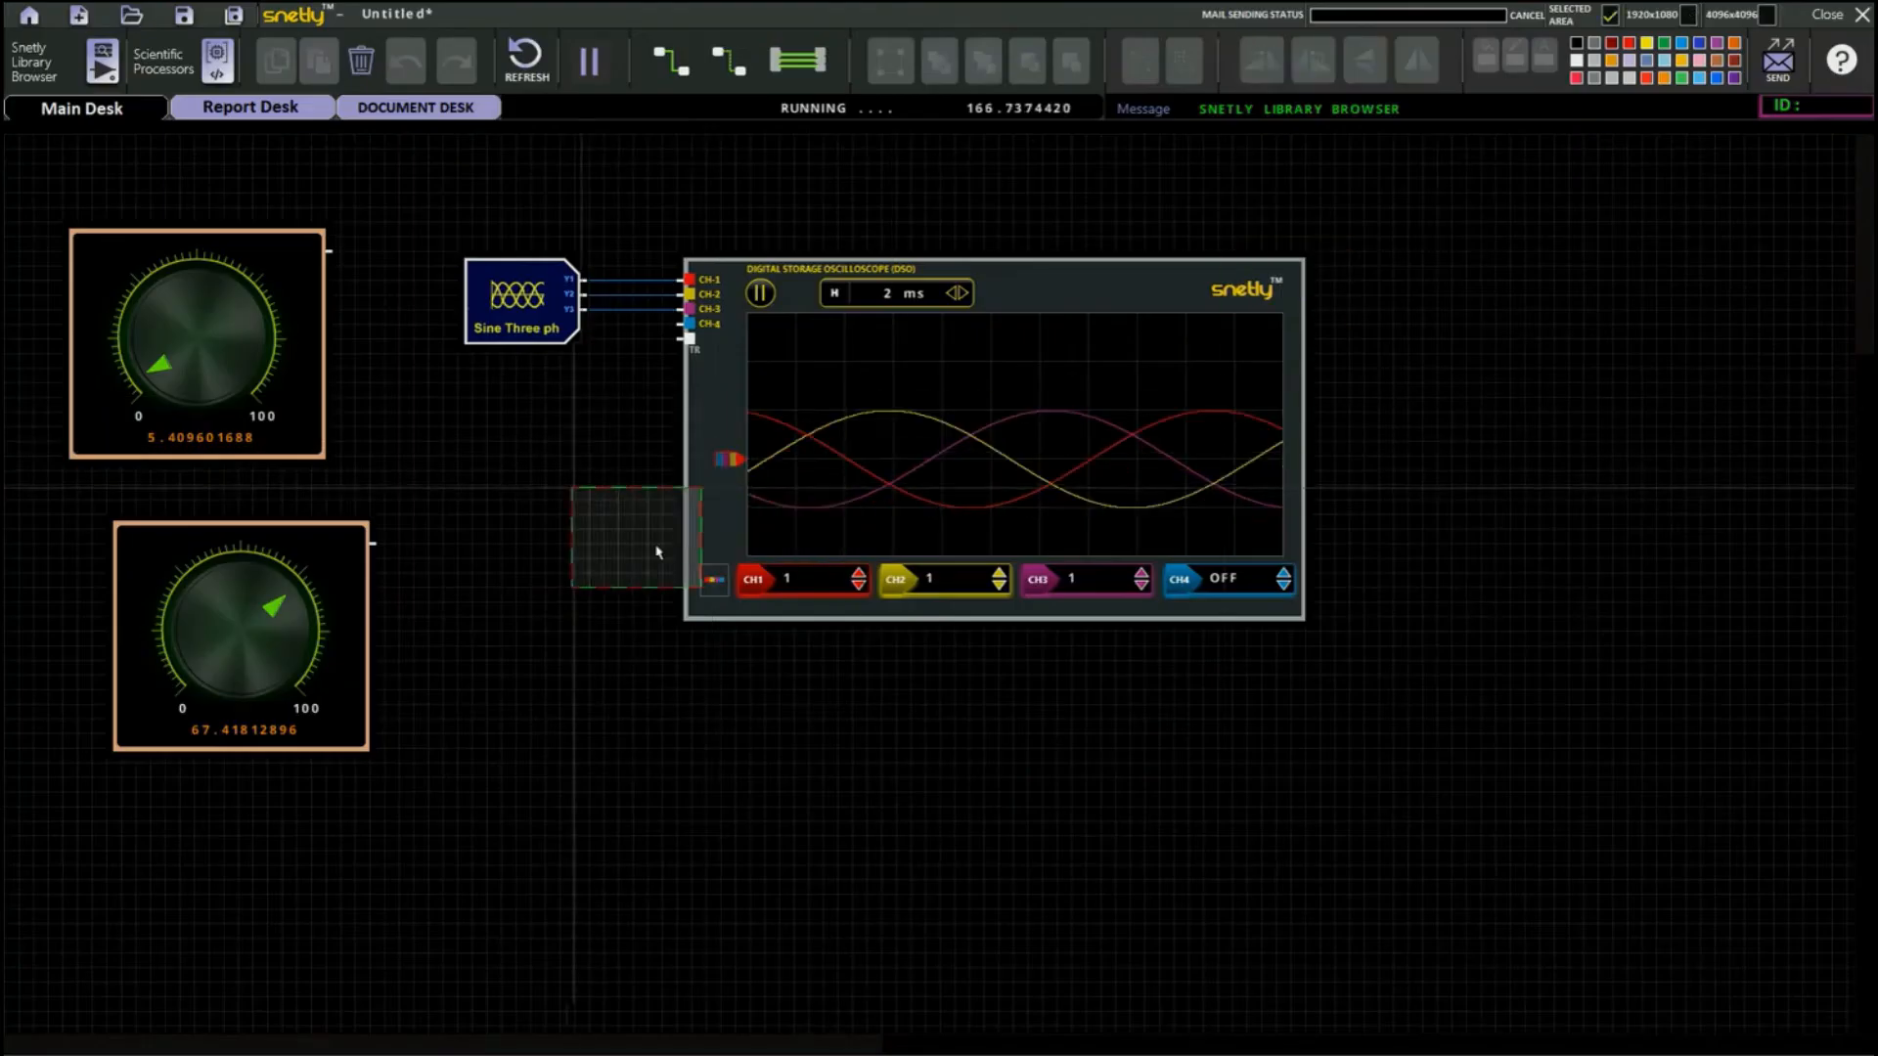
pyautogui.click(534, 505)
pyautogui.moveTo(533, 506); pyautogui.dragTo(545, 489)
pyautogui.click(537, 309)
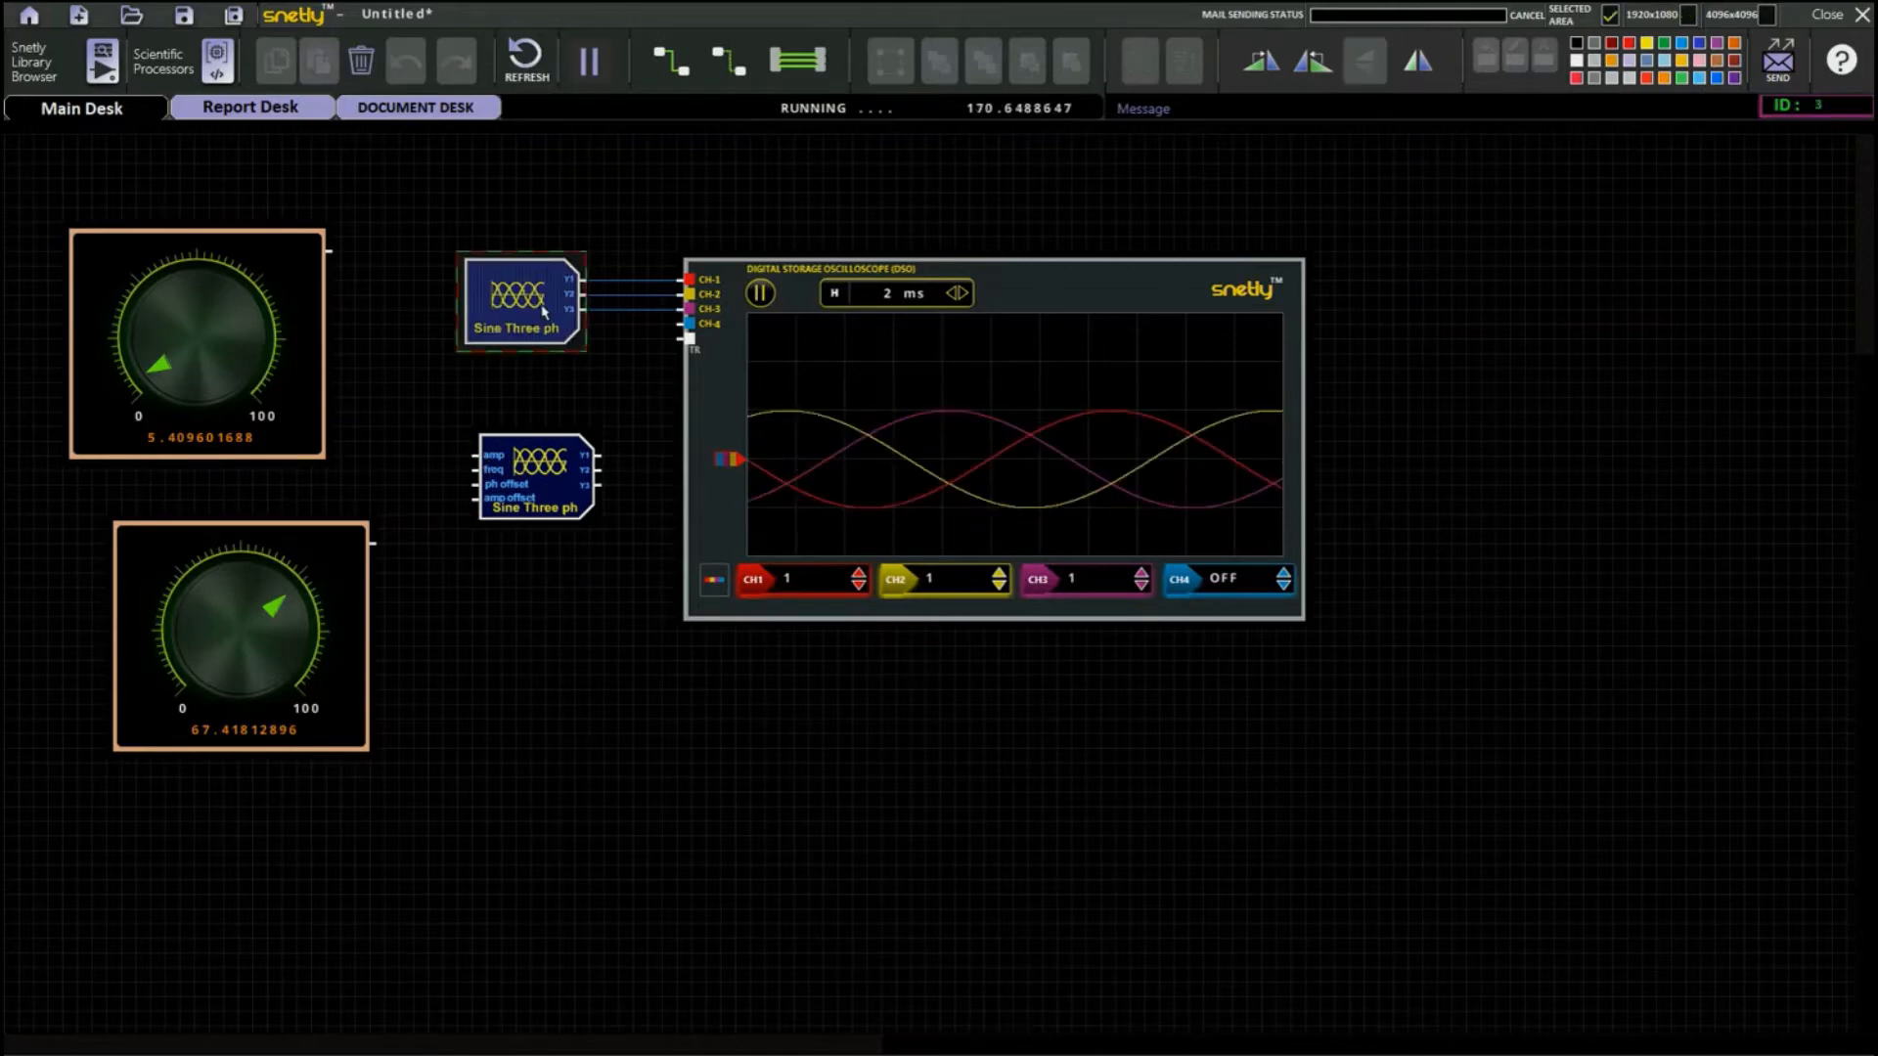
pyautogui.click(361, 60)
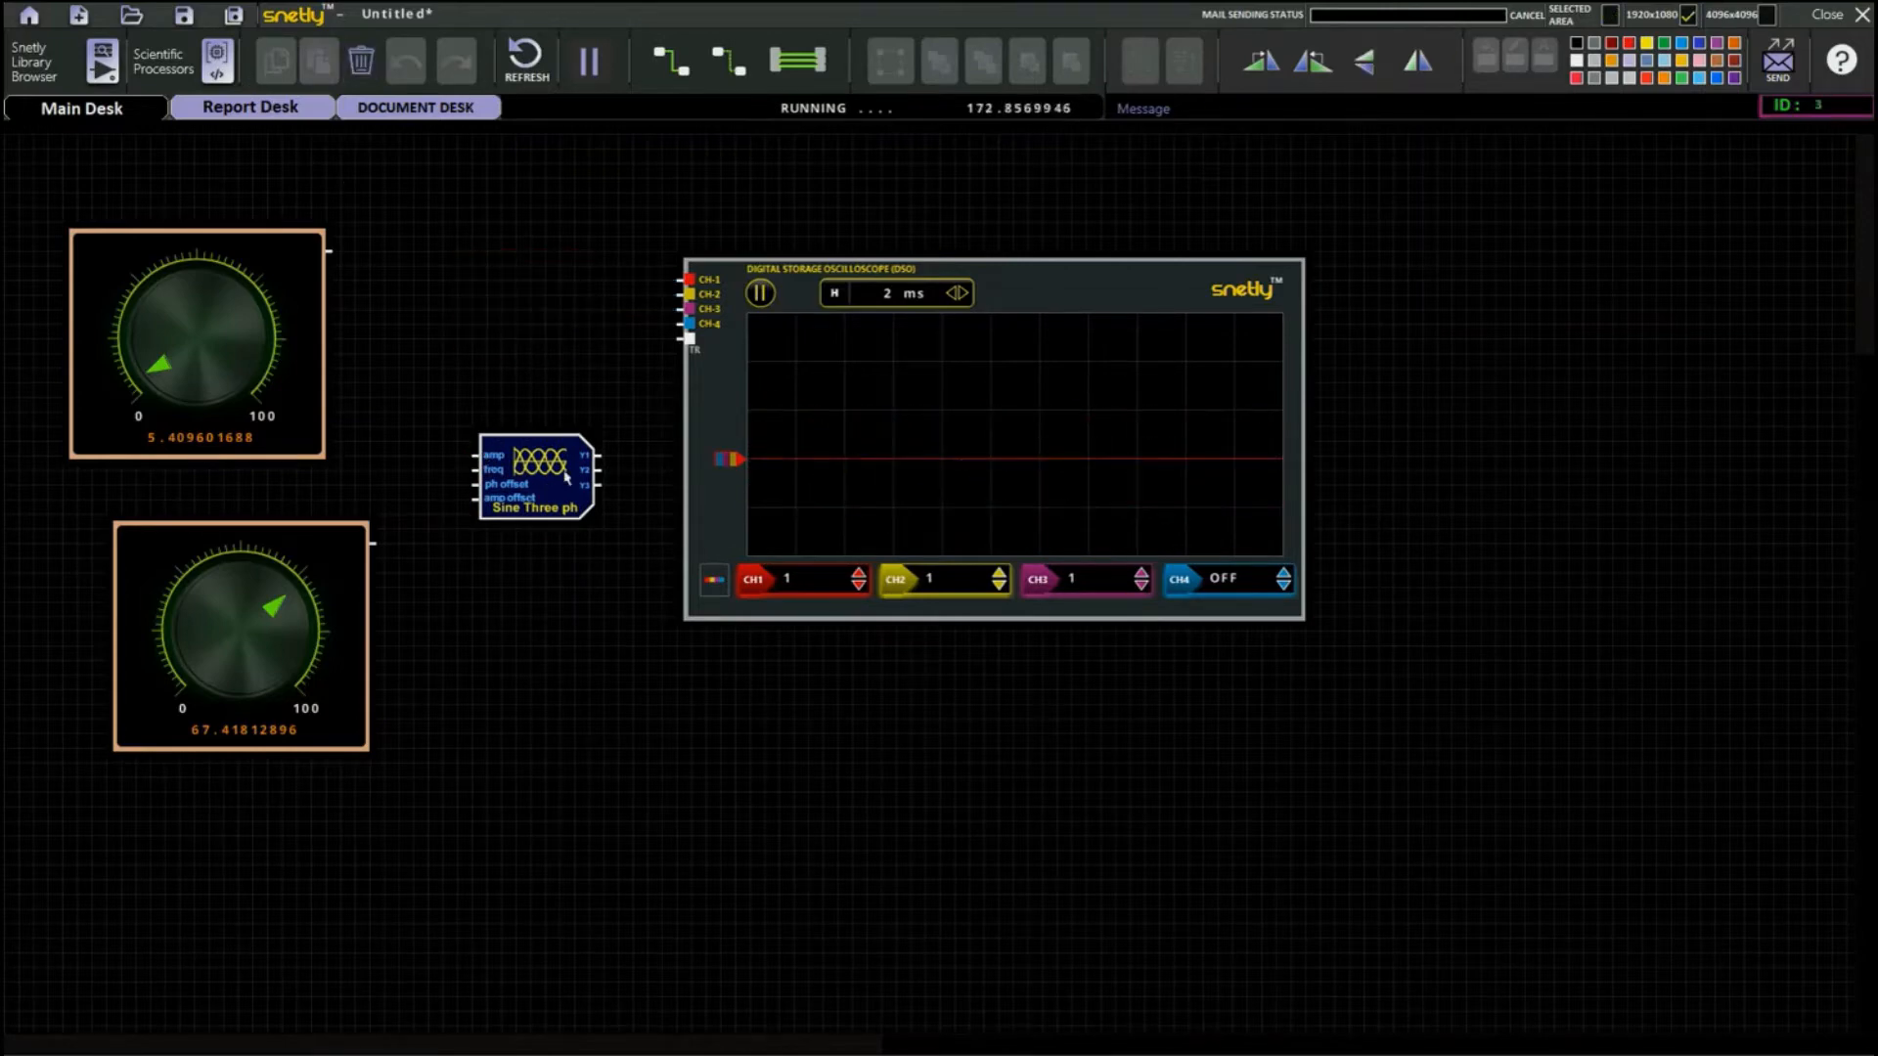
pyautogui.moveTo(568, 480); pyautogui.dragTo(503, 404)
# Wire the upper knob to the three-phase block's amp input and the lower knob to freq, and inspect the block's configuration page.
pyautogui.moveTo(332, 251); pyautogui.dragTo(461, 369)
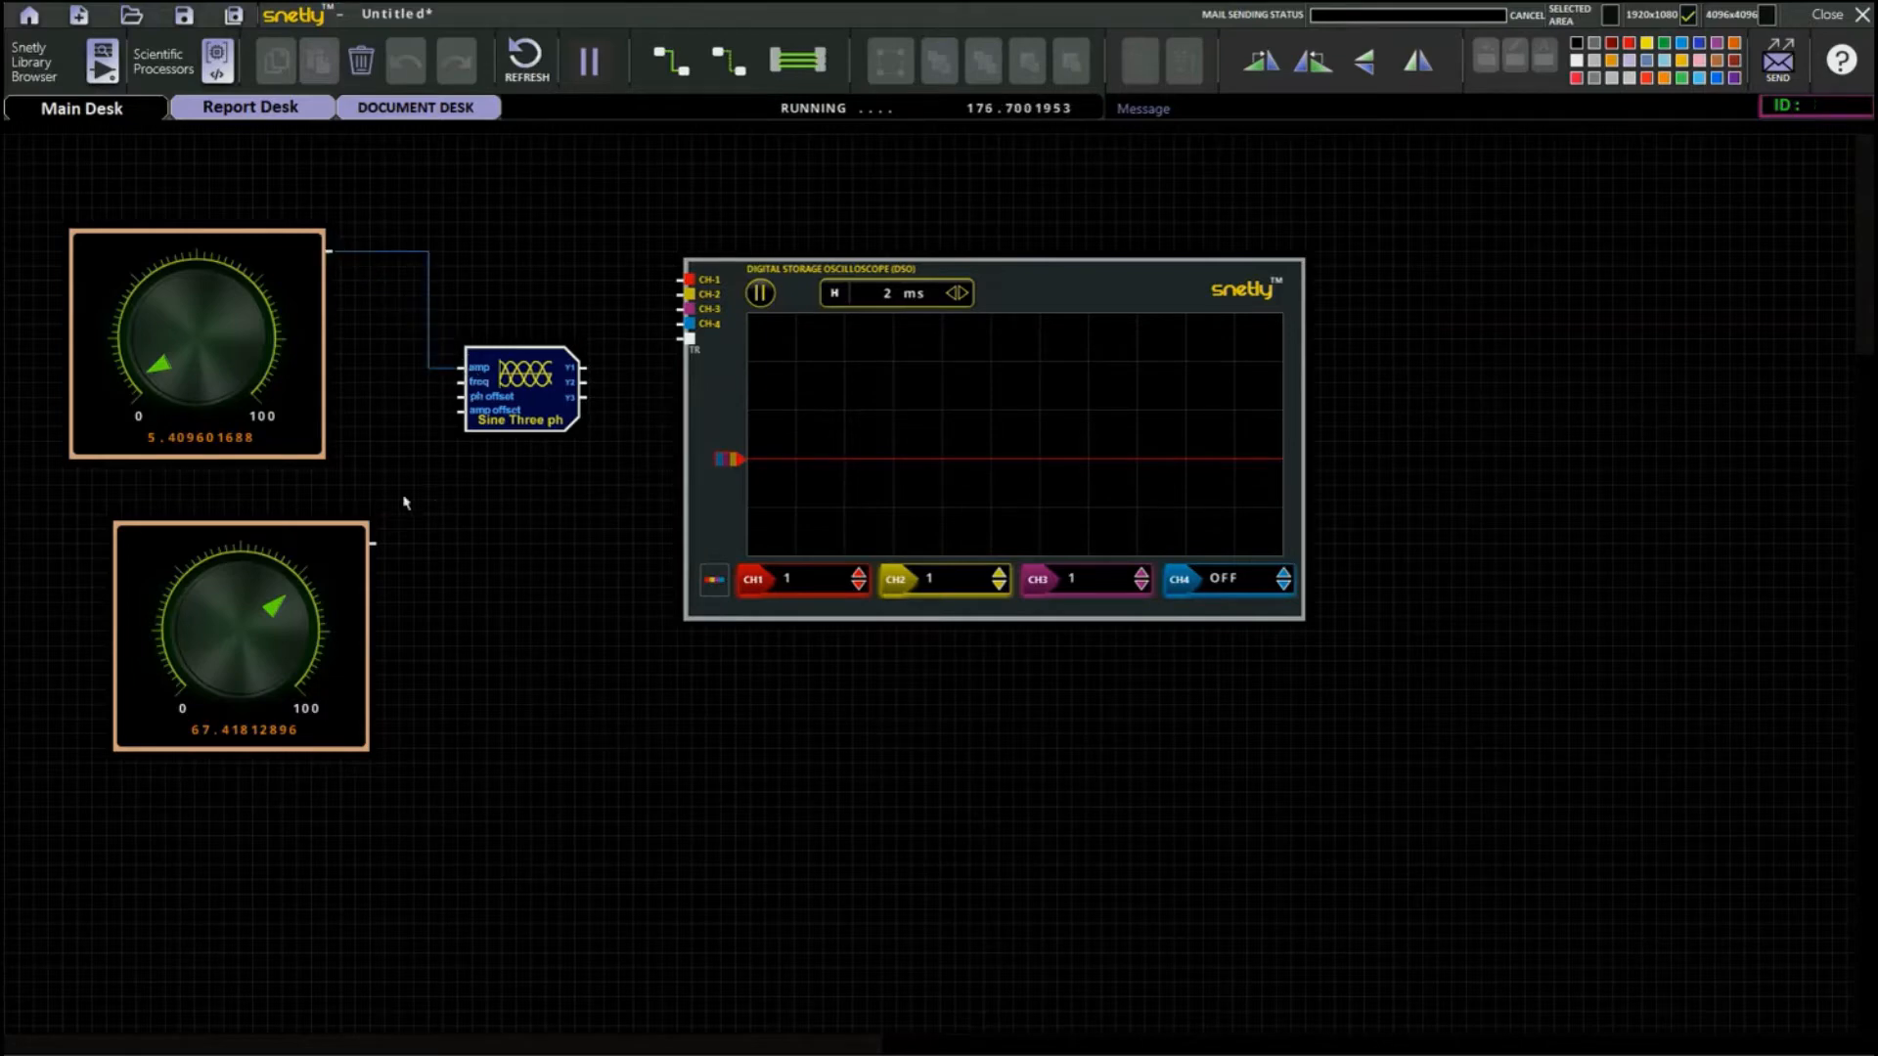
pyautogui.moveTo(372, 543); pyautogui.dragTo(483, 364)
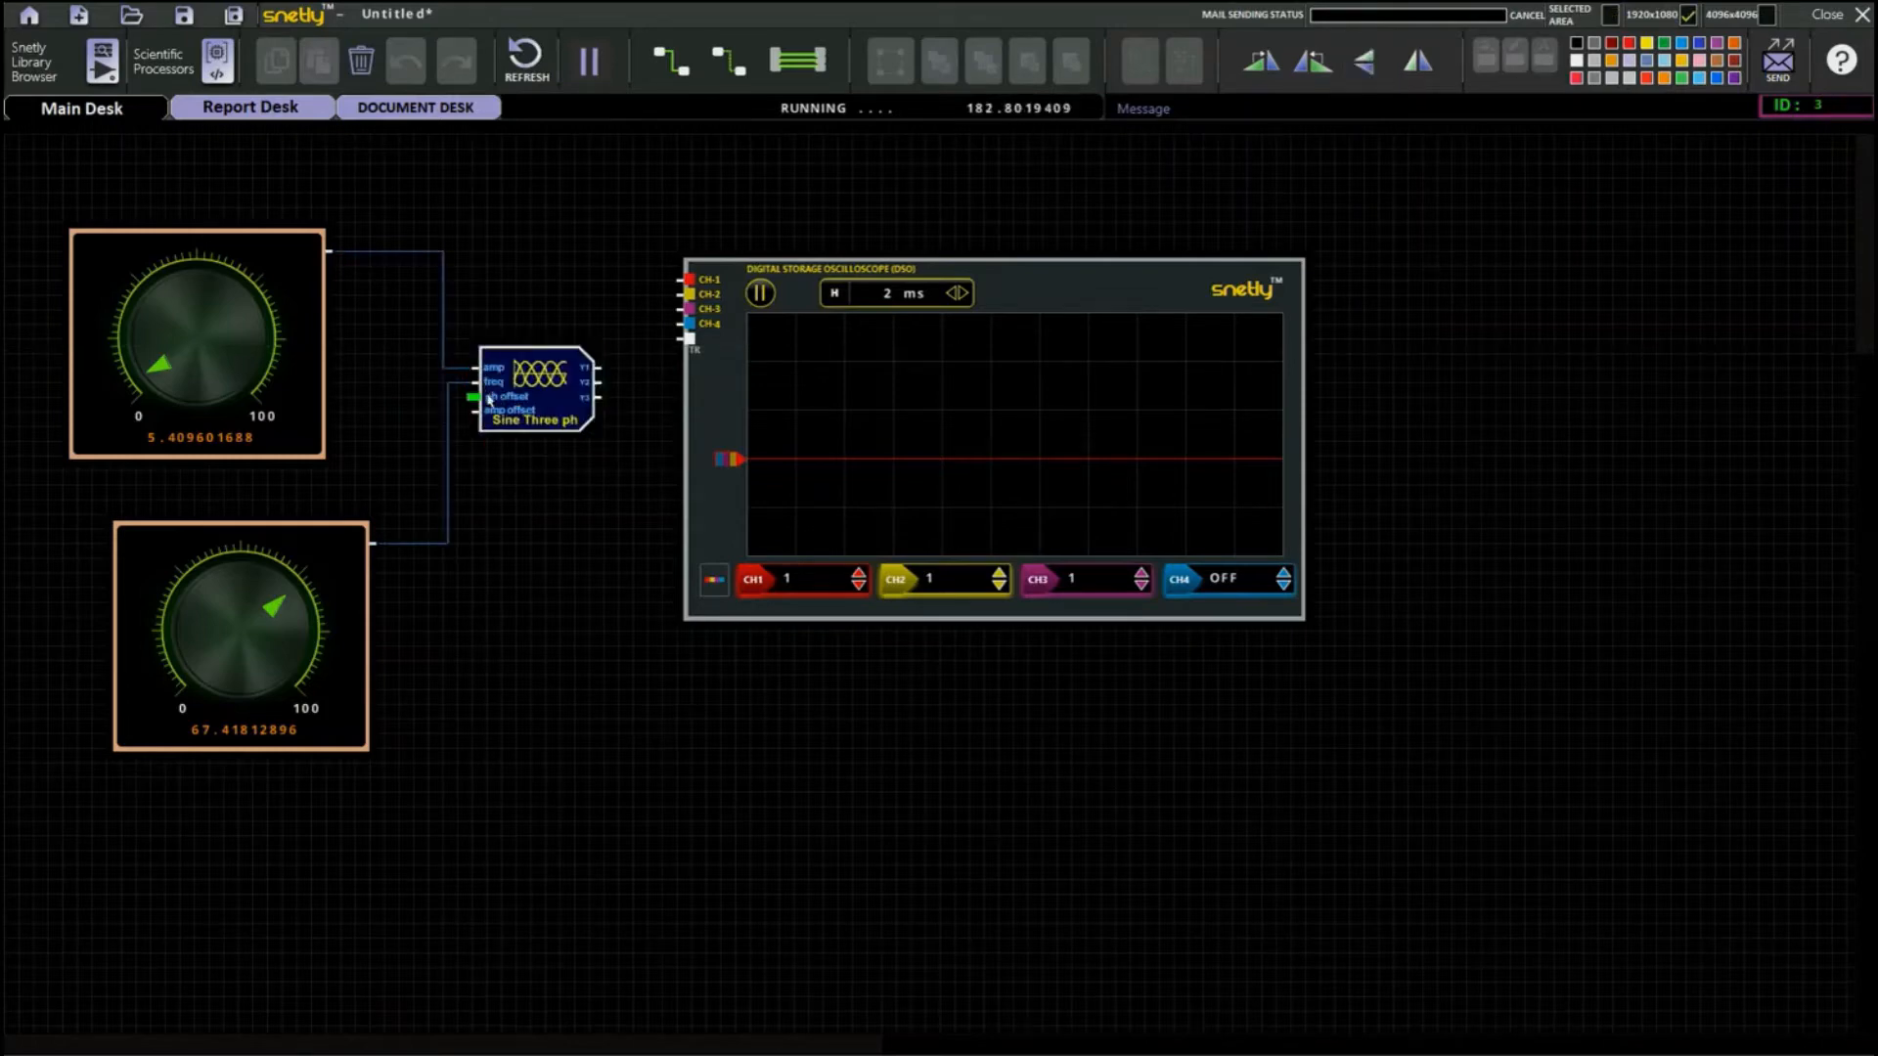
pyautogui.doubleClick(534, 408)
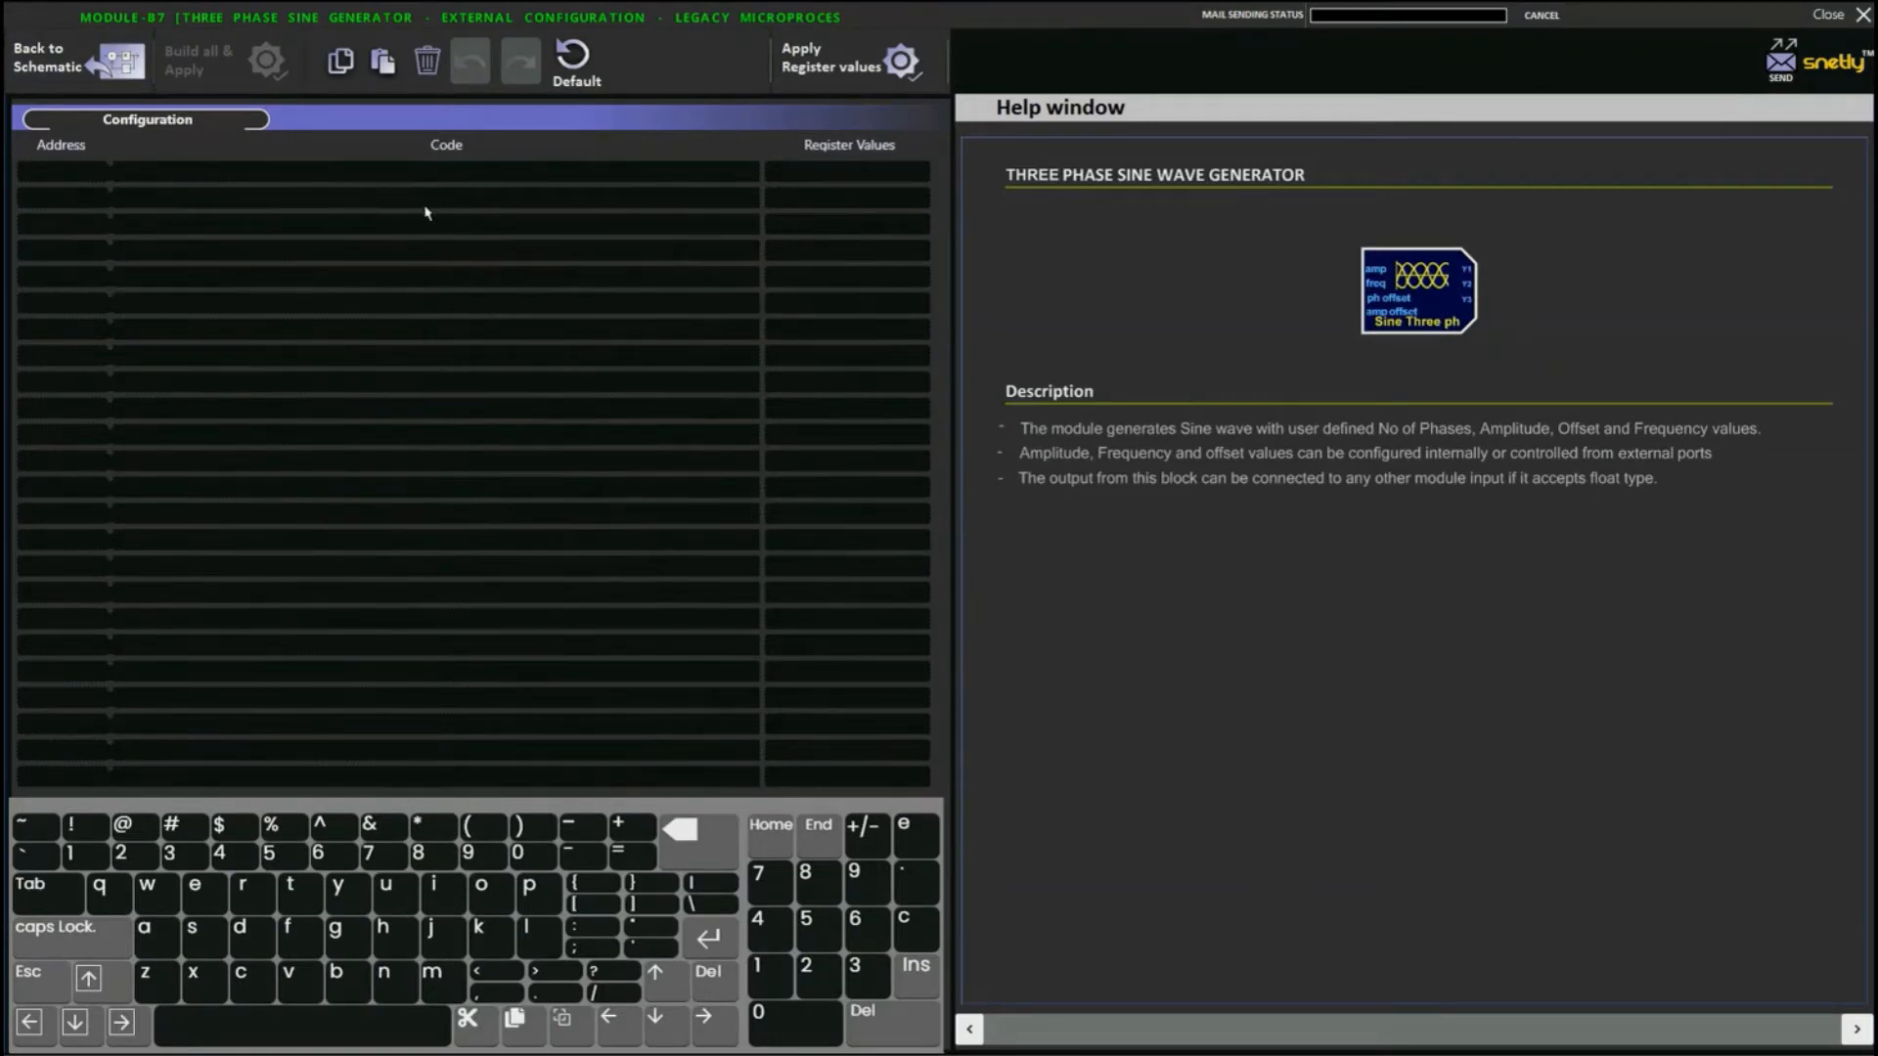
pyautogui.click(118, 65)
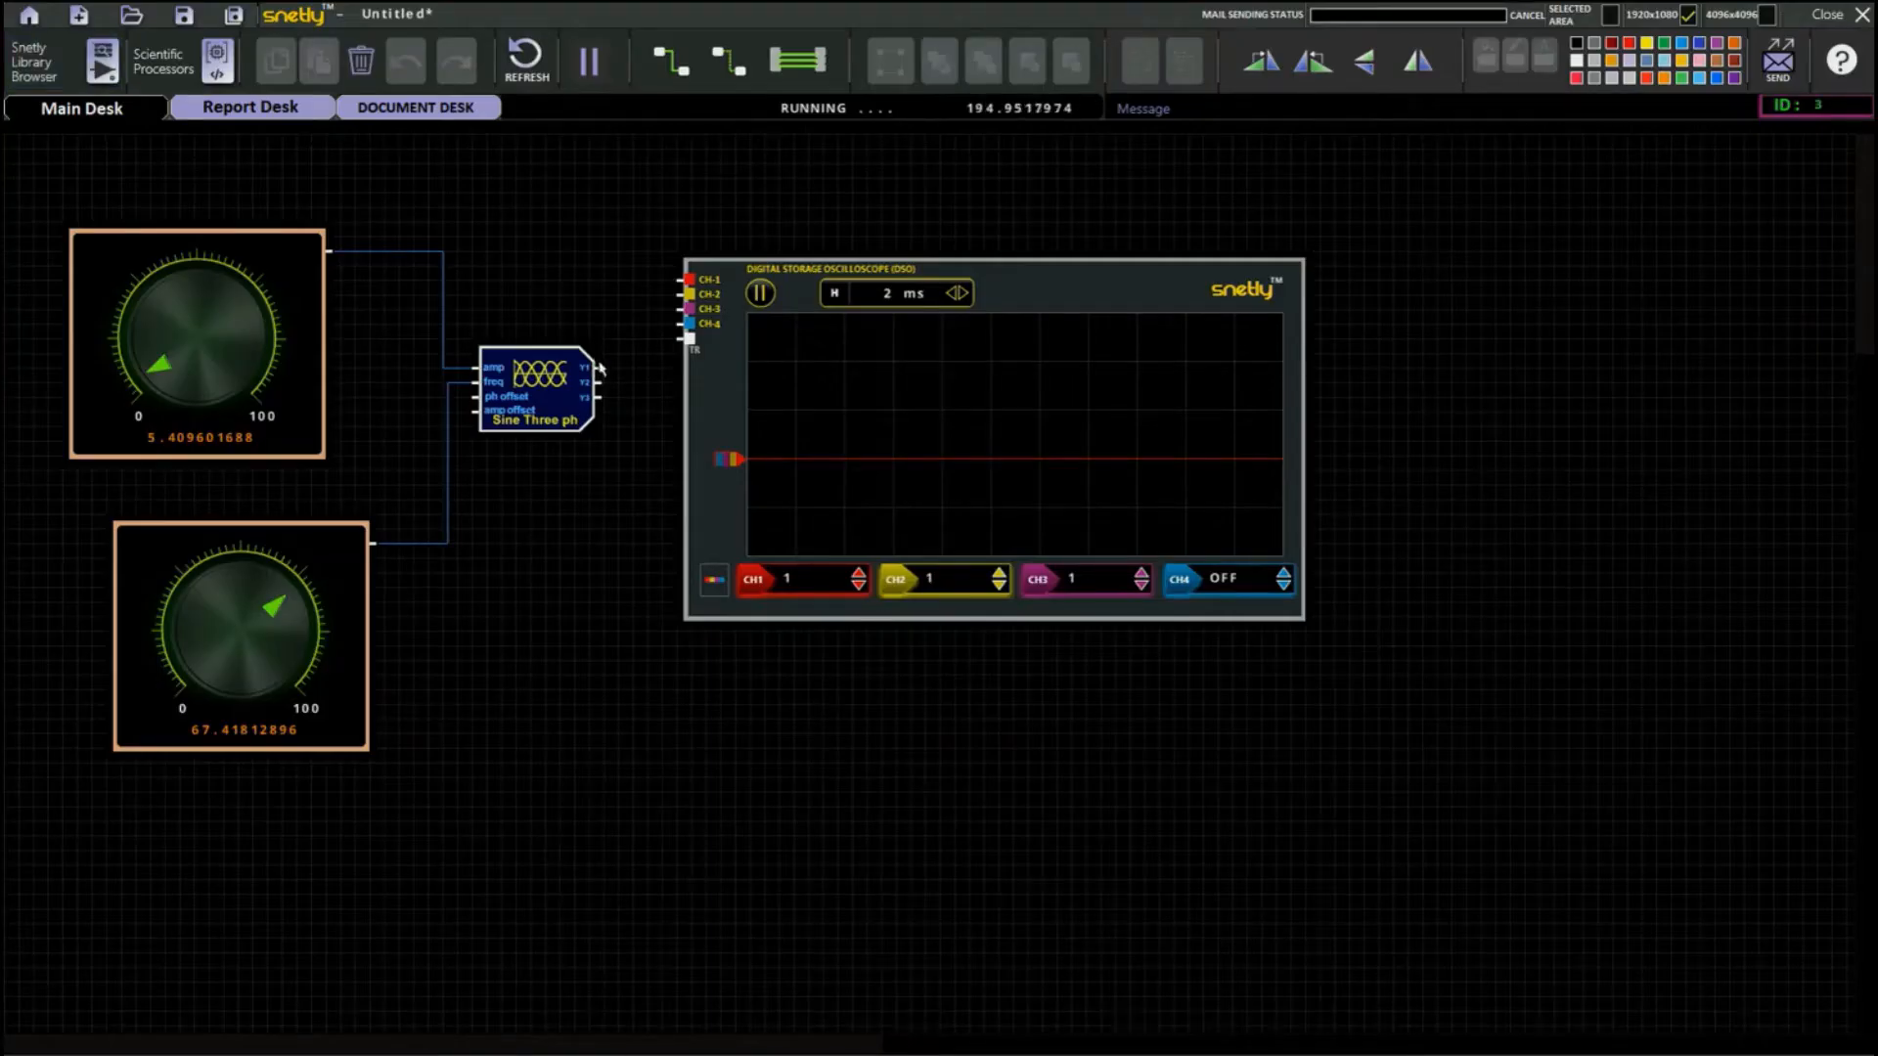
# Connect the externally controlled three-phase block's Y1, Y2 and Y3 outputs to oscilloscope CH-1, CH-2 and CH-3.
pyautogui.moveTo(599, 367); pyautogui.dragTo(677, 284)
pyautogui.click(722, 66)
pyautogui.click(722, 67)
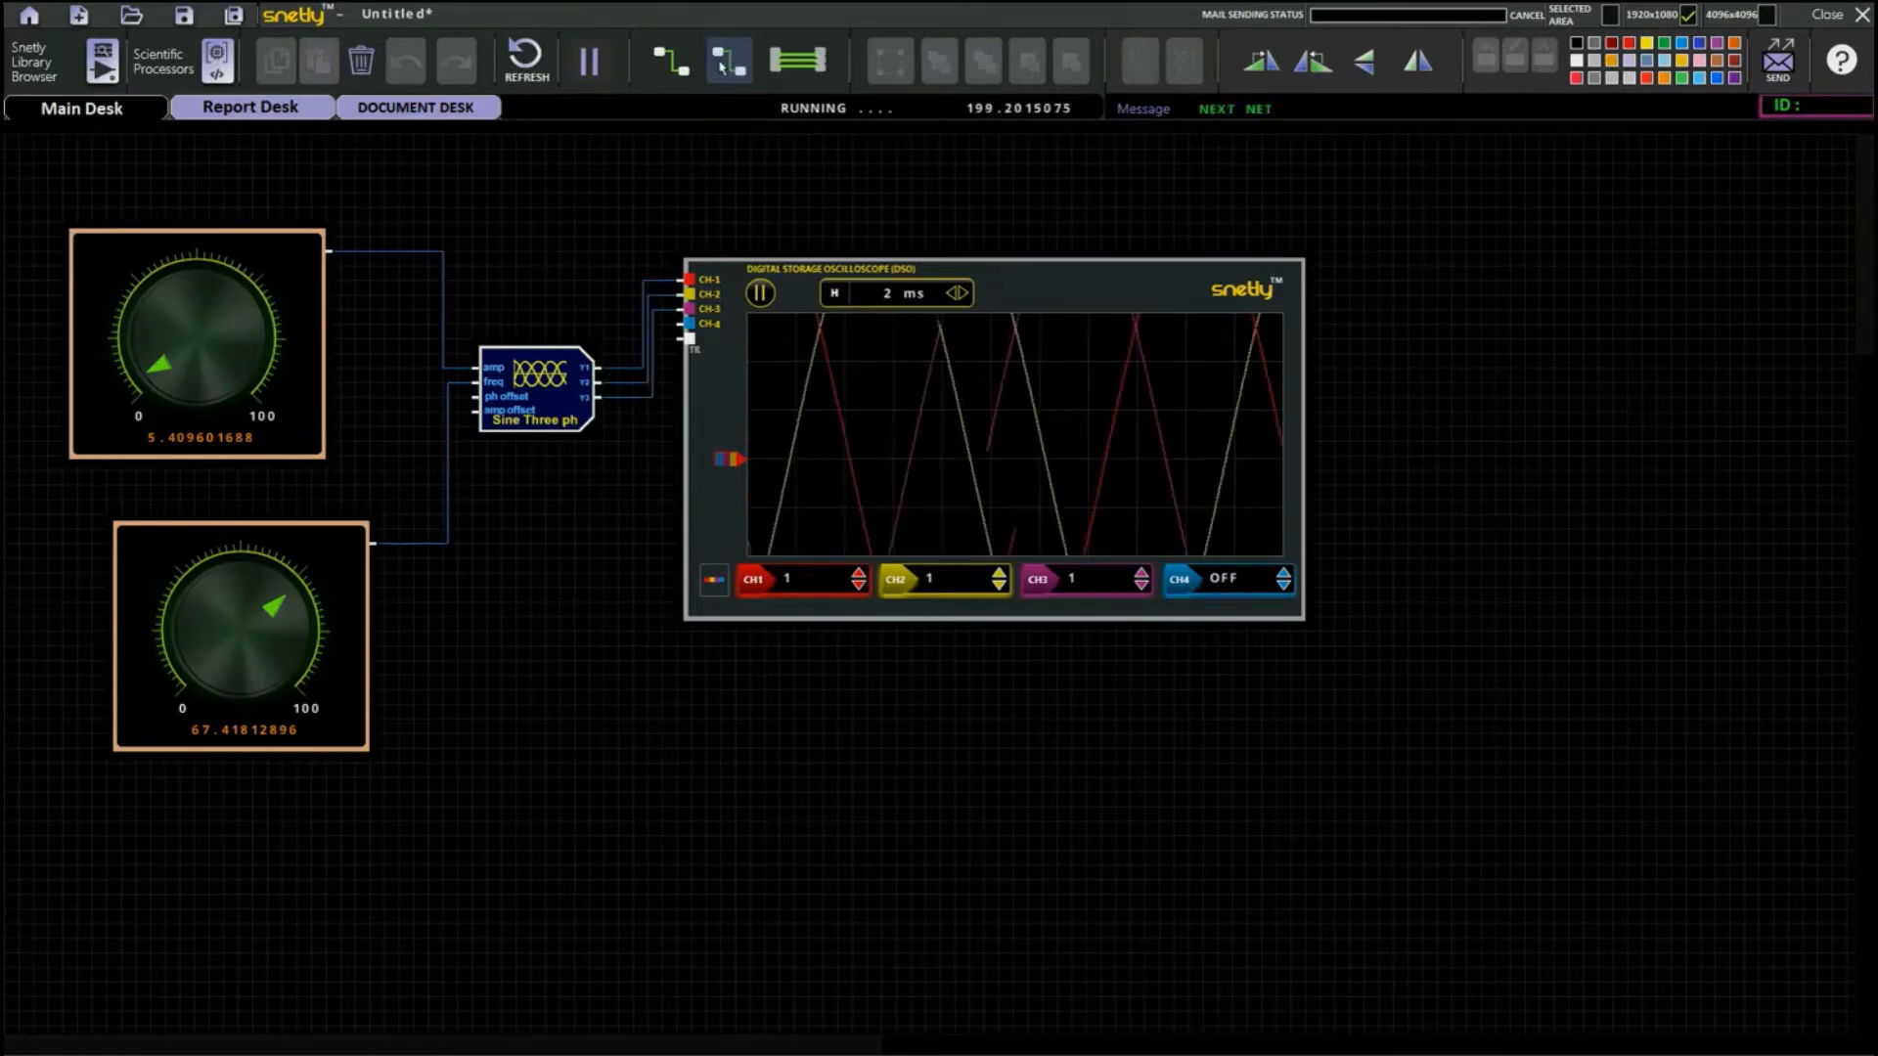
# Turn the lower frequency knob down to about 22.6 and the upper amplitude knob to about 3.0.
pyautogui.click(246, 581)
pyautogui.click(211, 634)
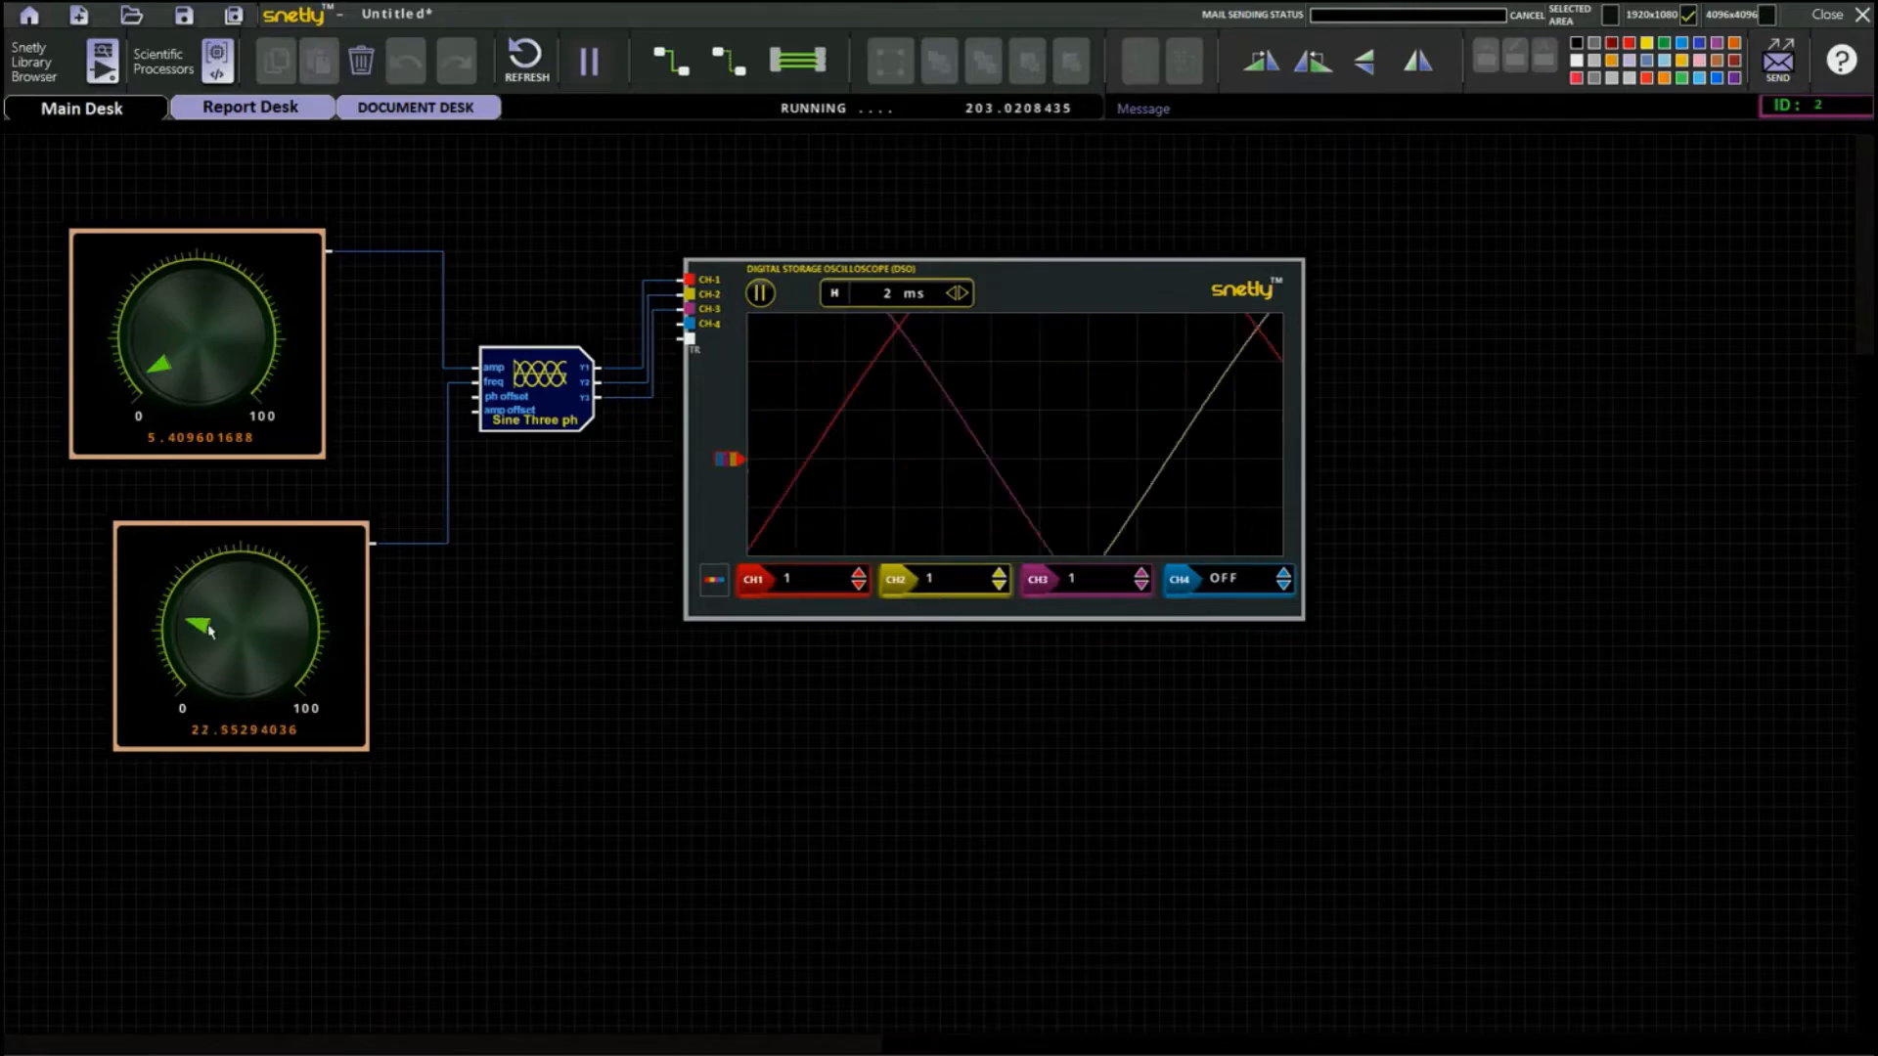
pyautogui.click(151, 384)
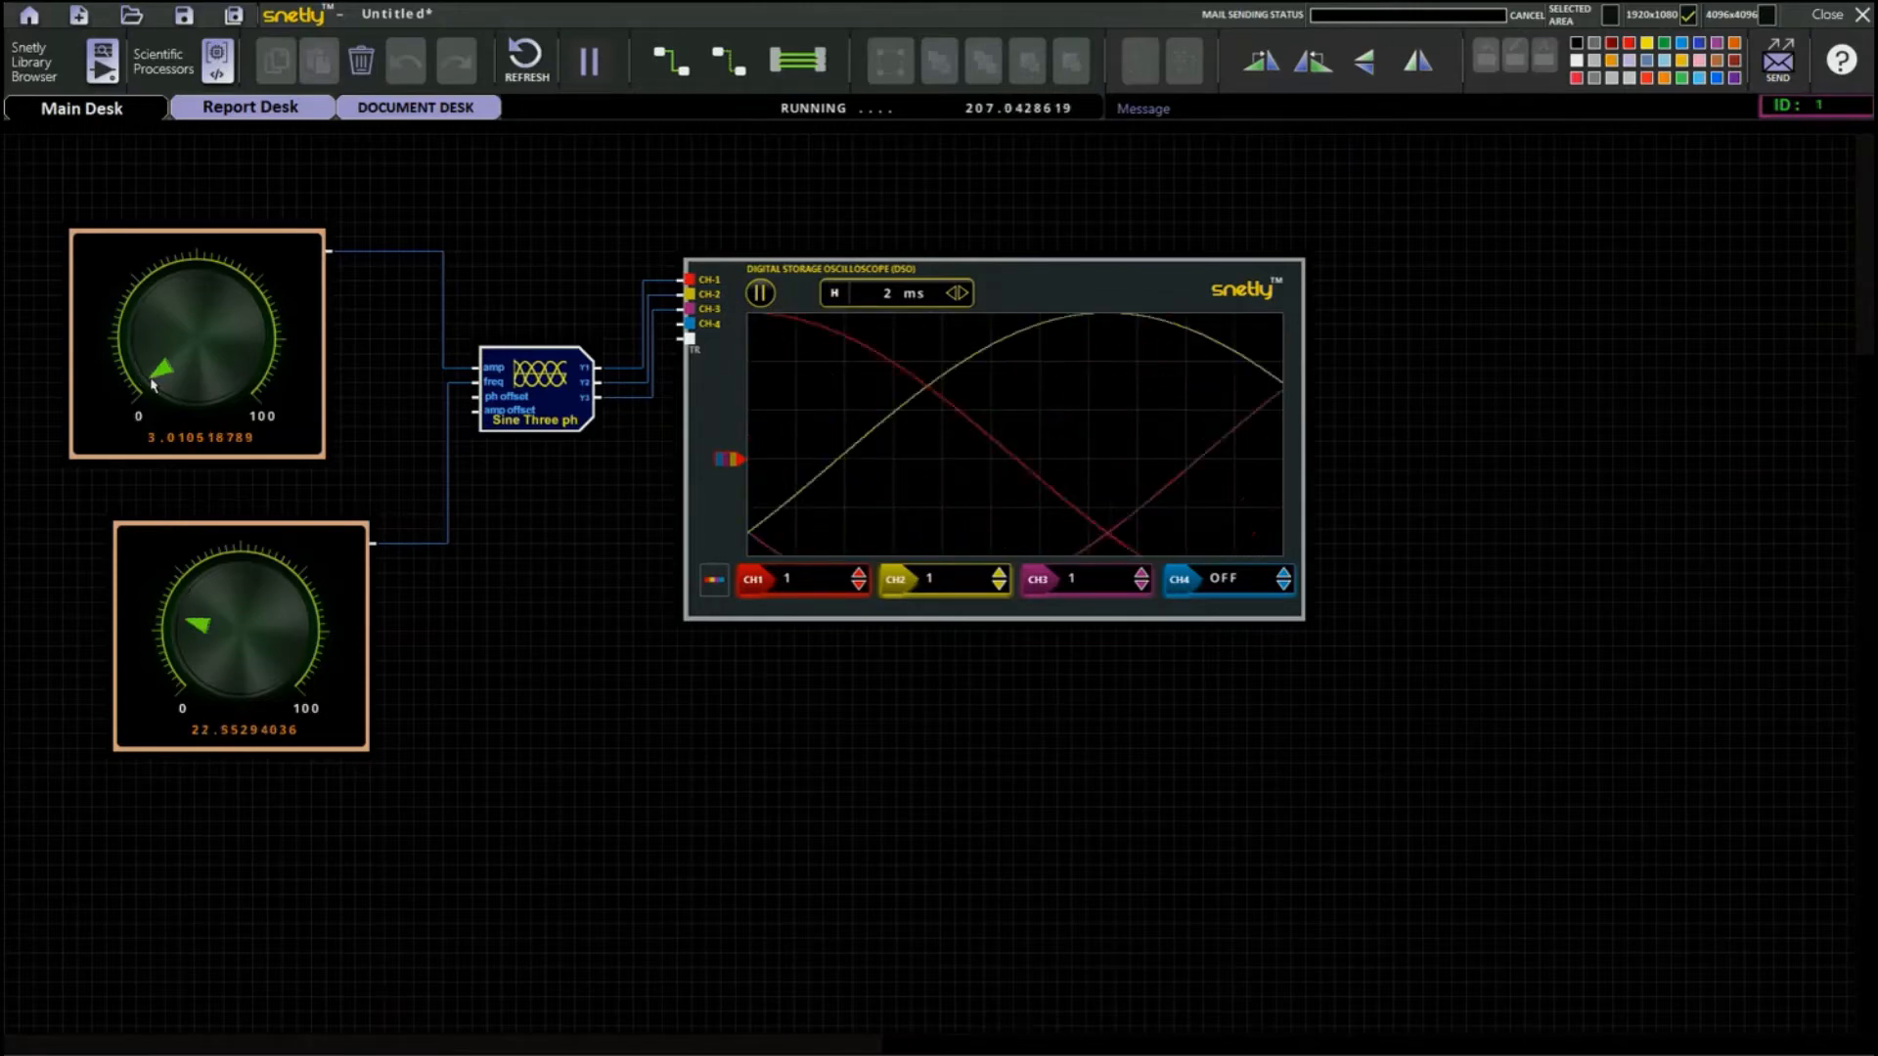
# Set the oscilloscope scales of CH1, CH2 and CH3 to 2.5.
pyautogui.click(859, 574)
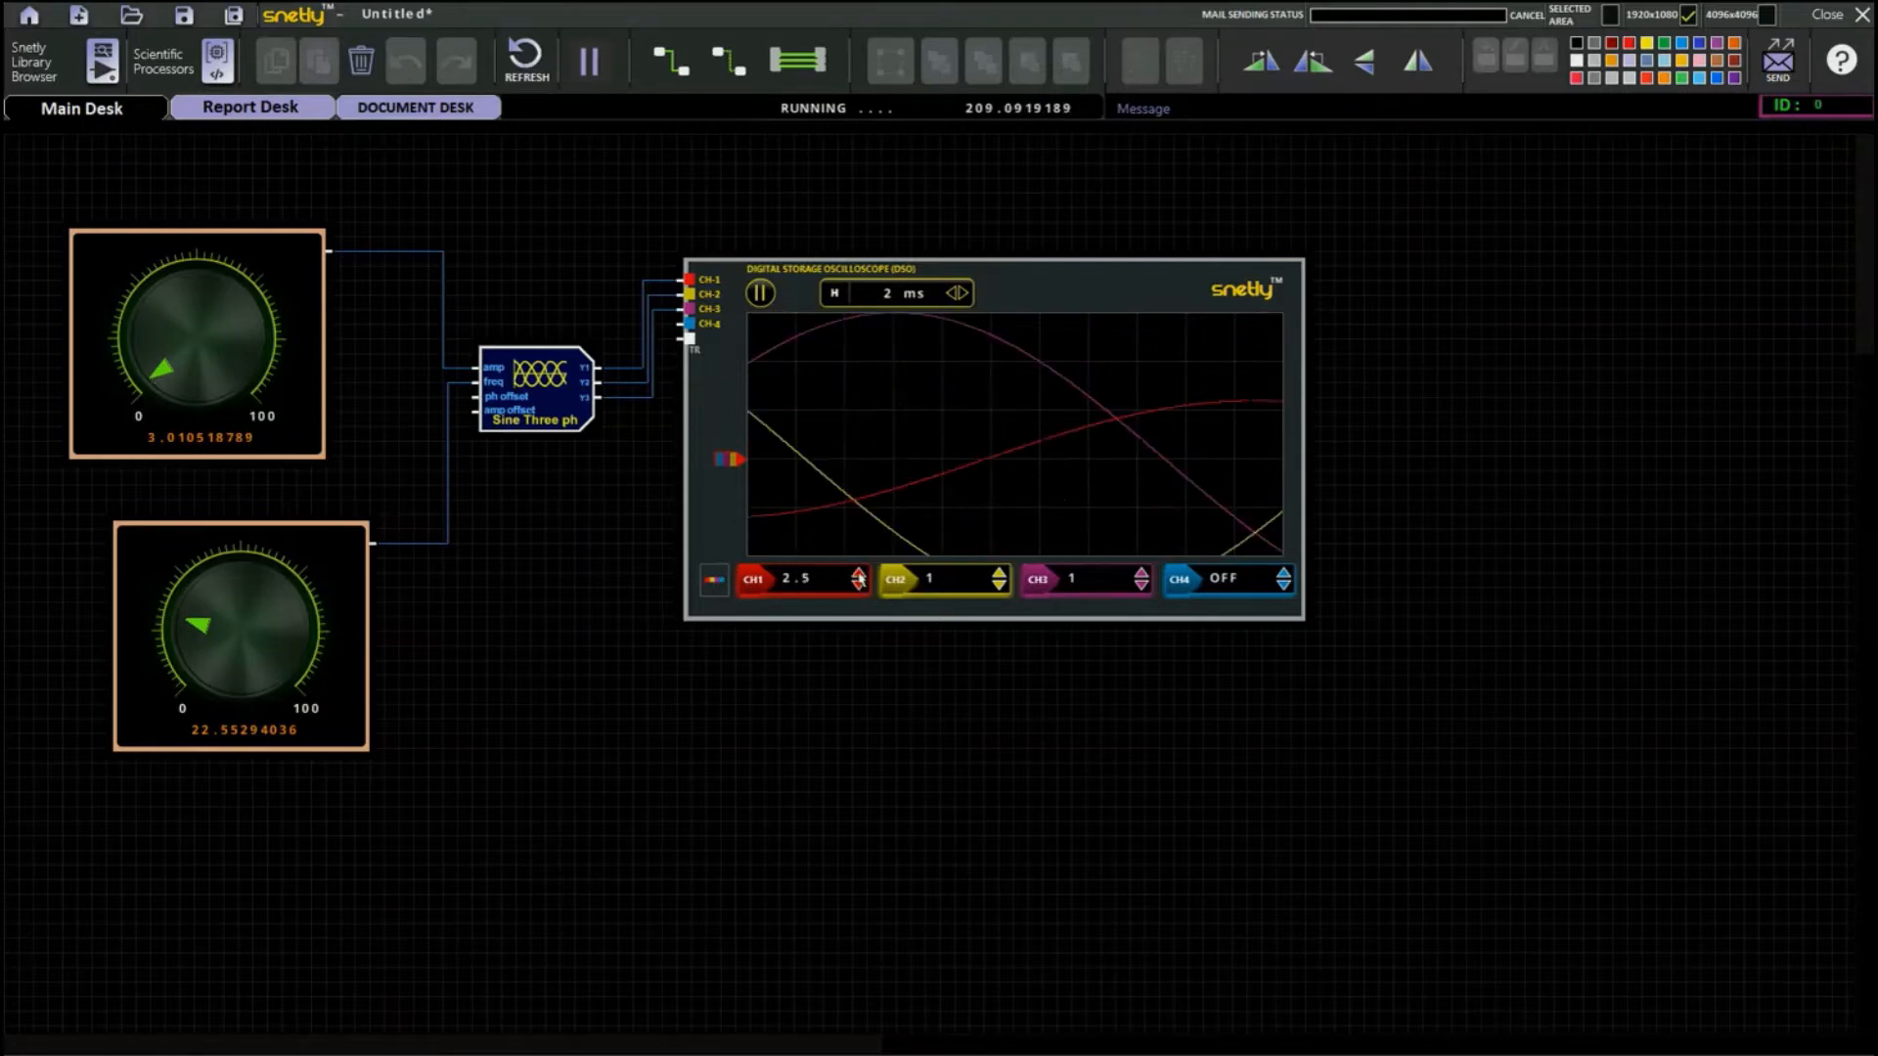
pyautogui.click(859, 574)
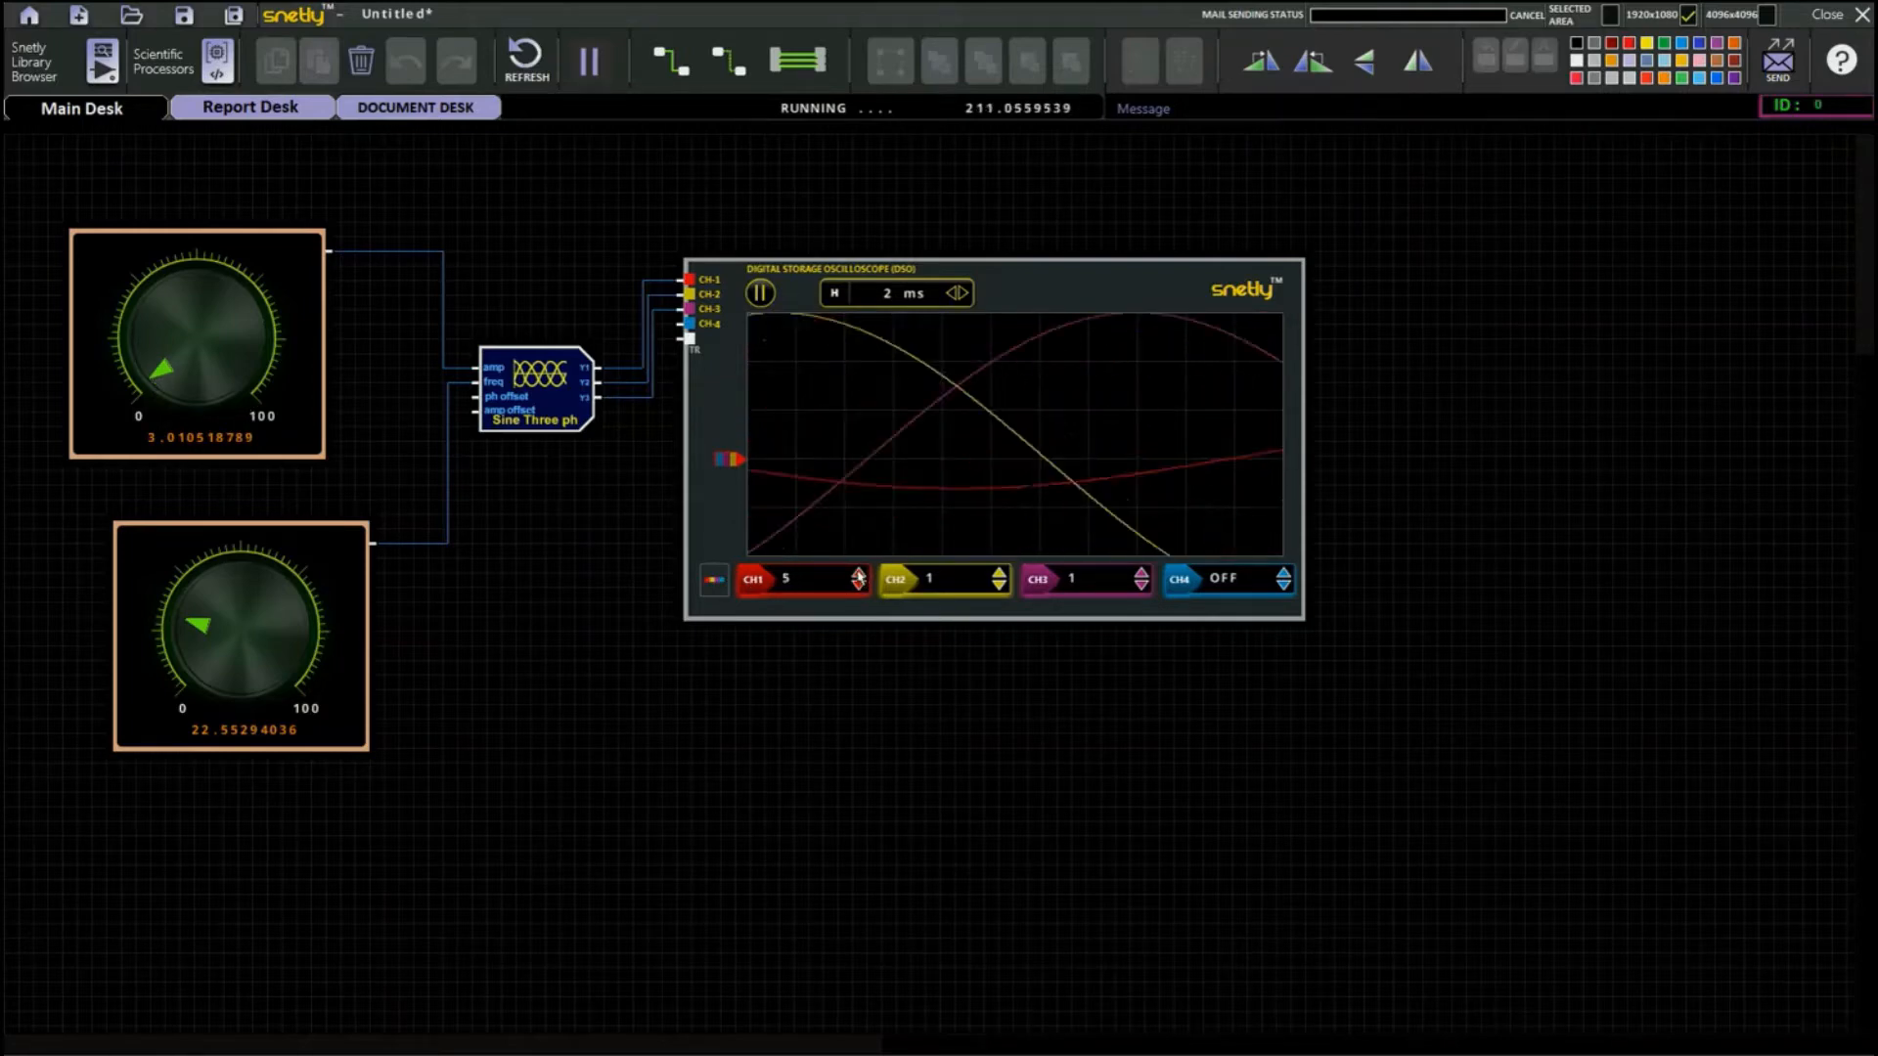
pyautogui.click(857, 585)
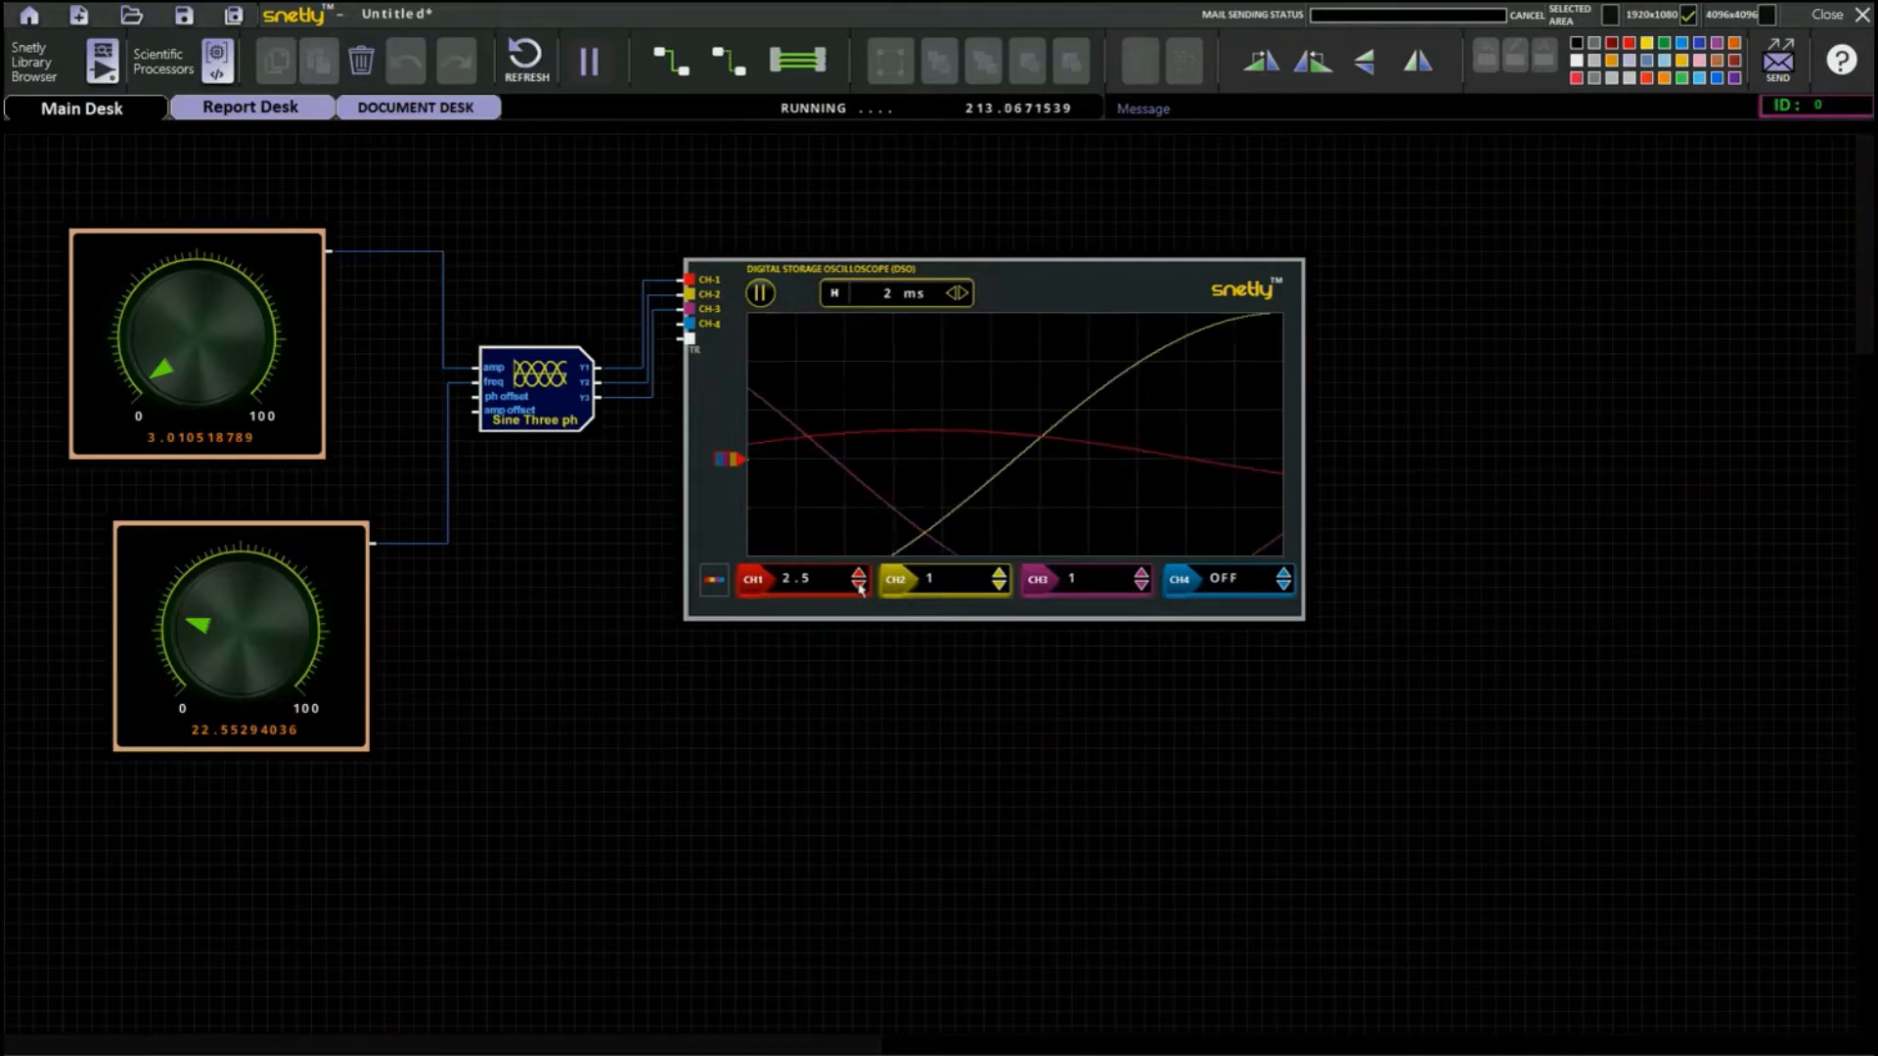
pyautogui.click(999, 574)
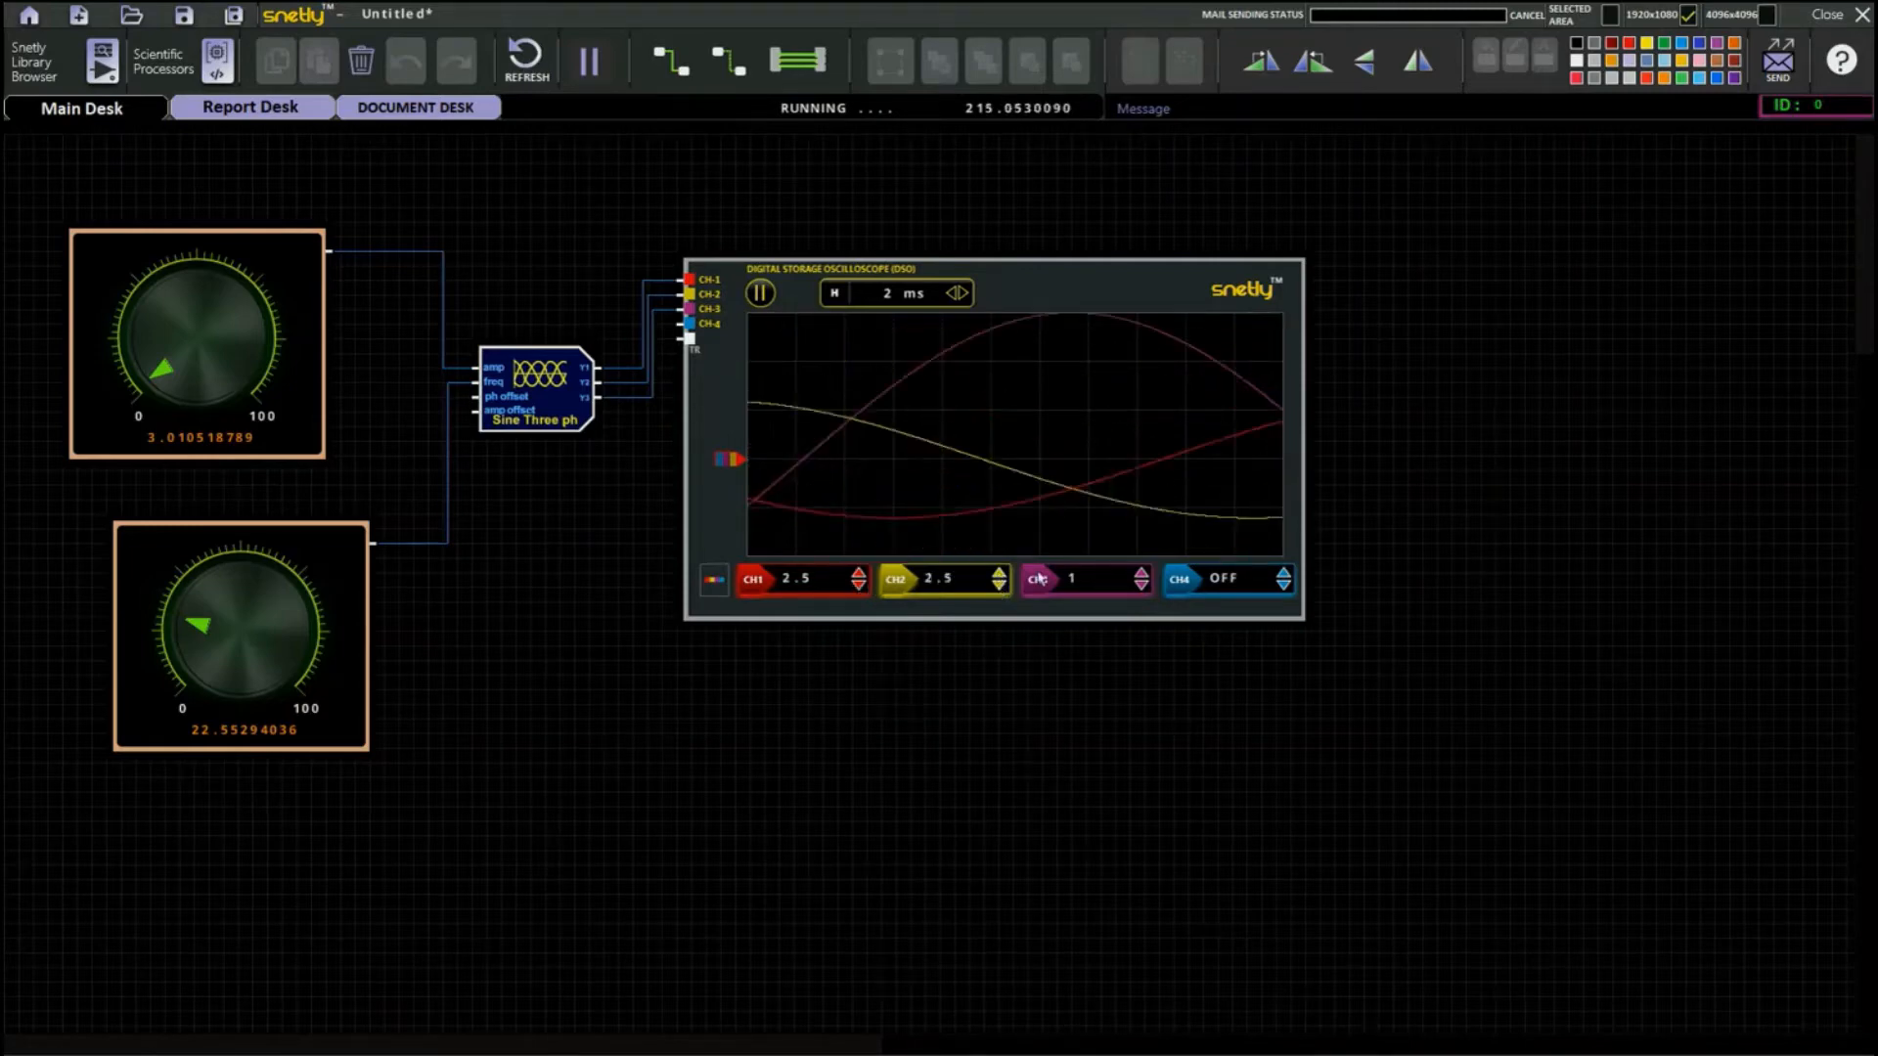
pyautogui.click(1138, 573)
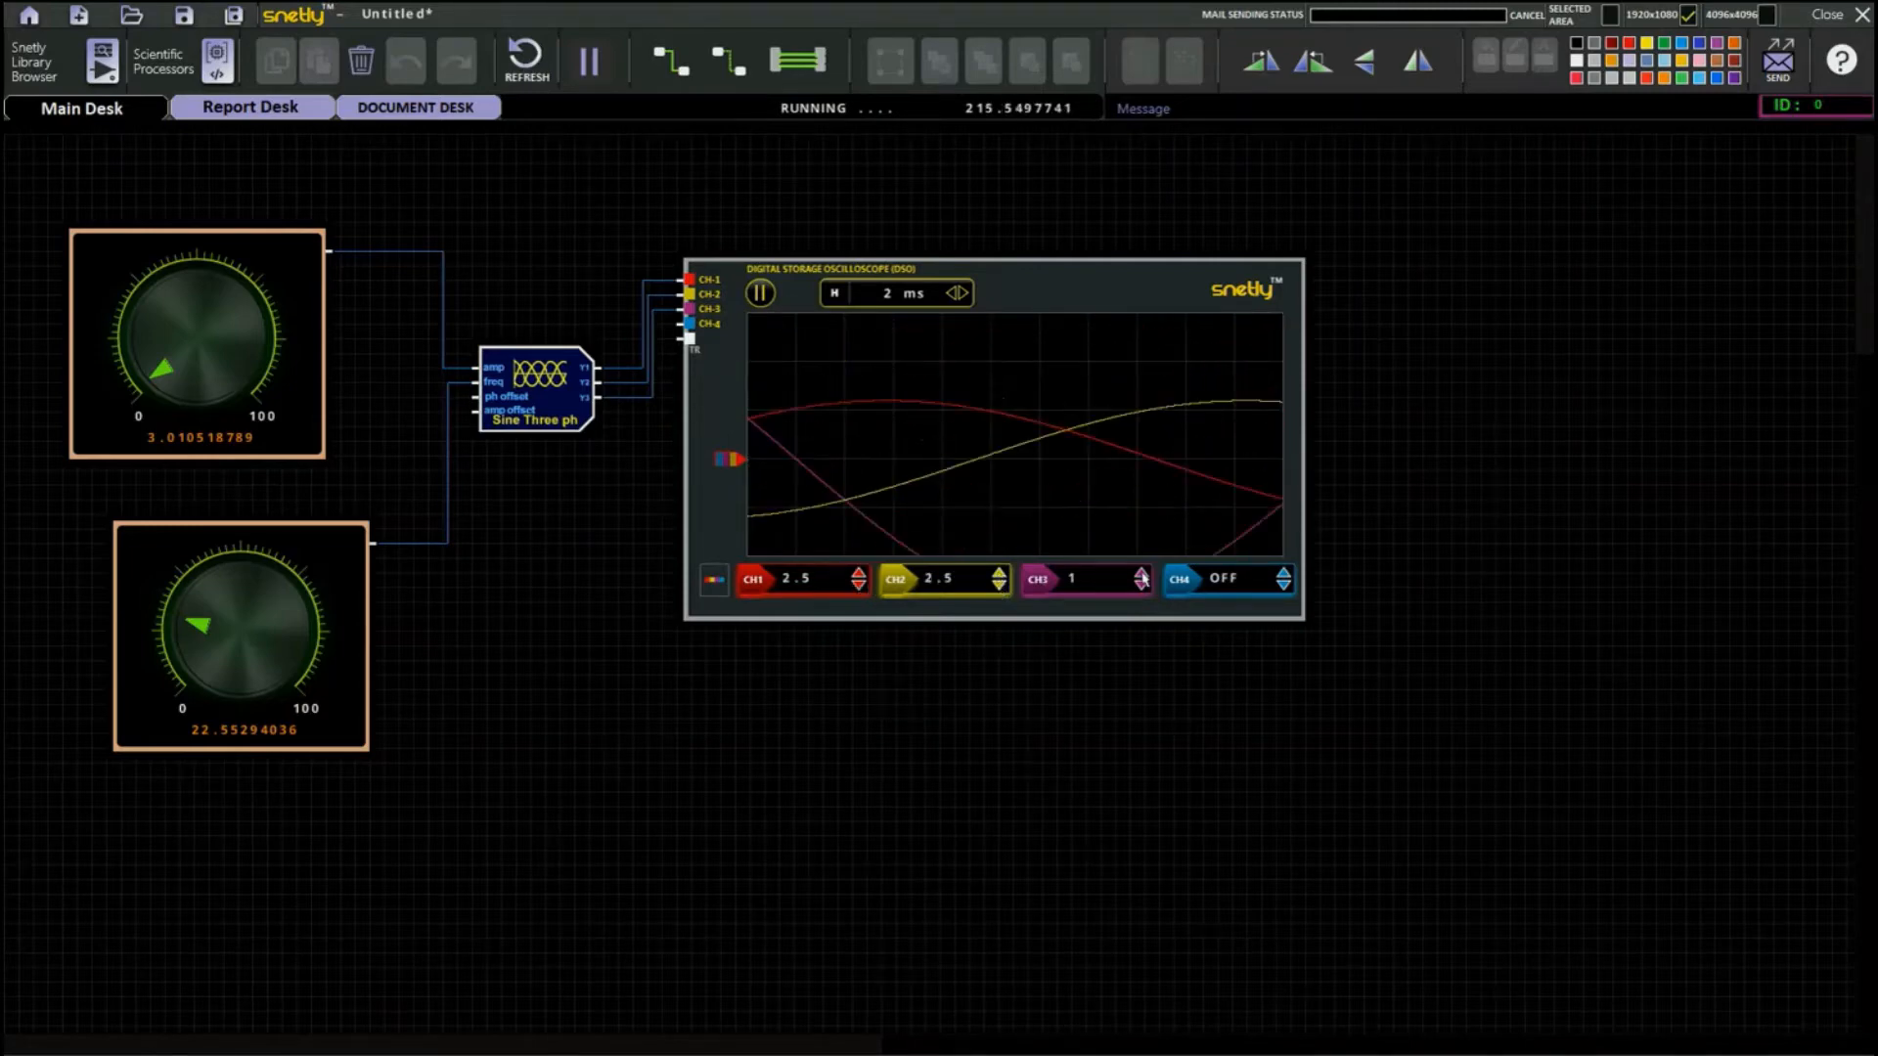
# Increase the oscilloscope's time base to 10 ms.
pyautogui.click(962, 294)
pyautogui.click(964, 293)
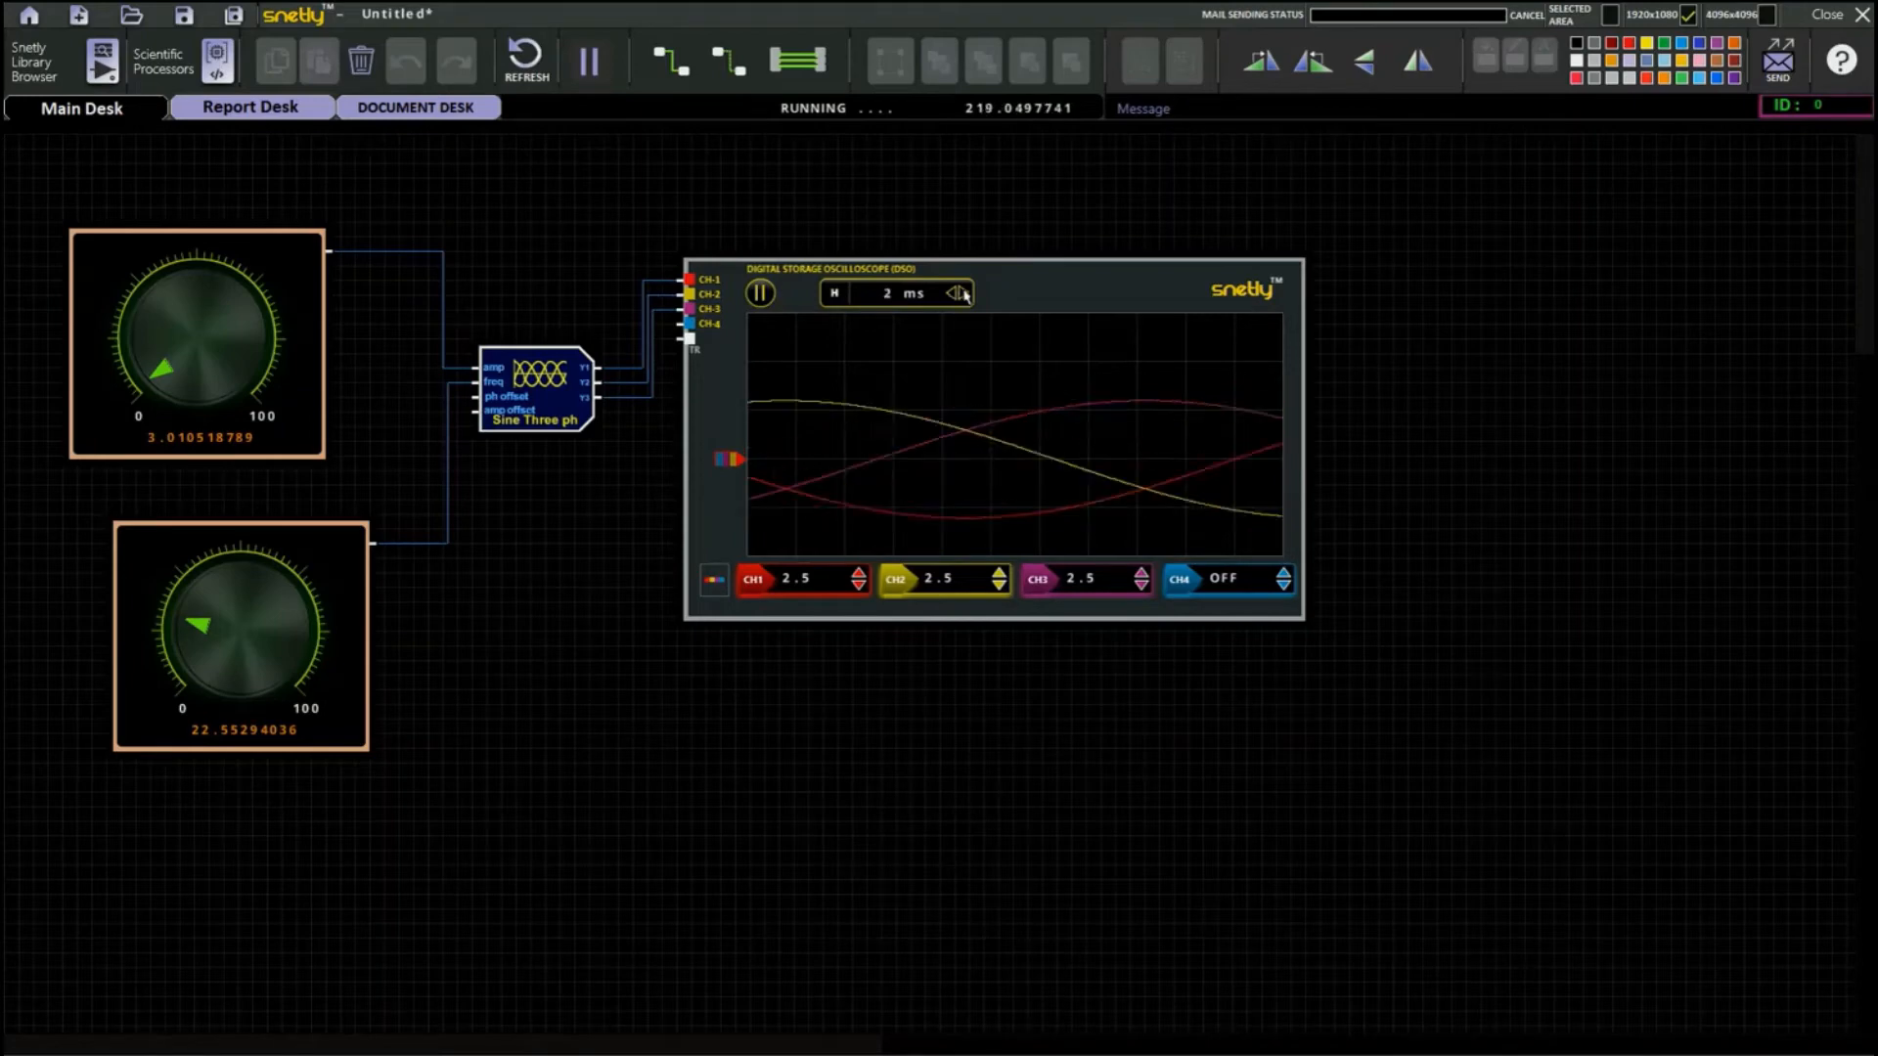
pyautogui.click(964, 294)
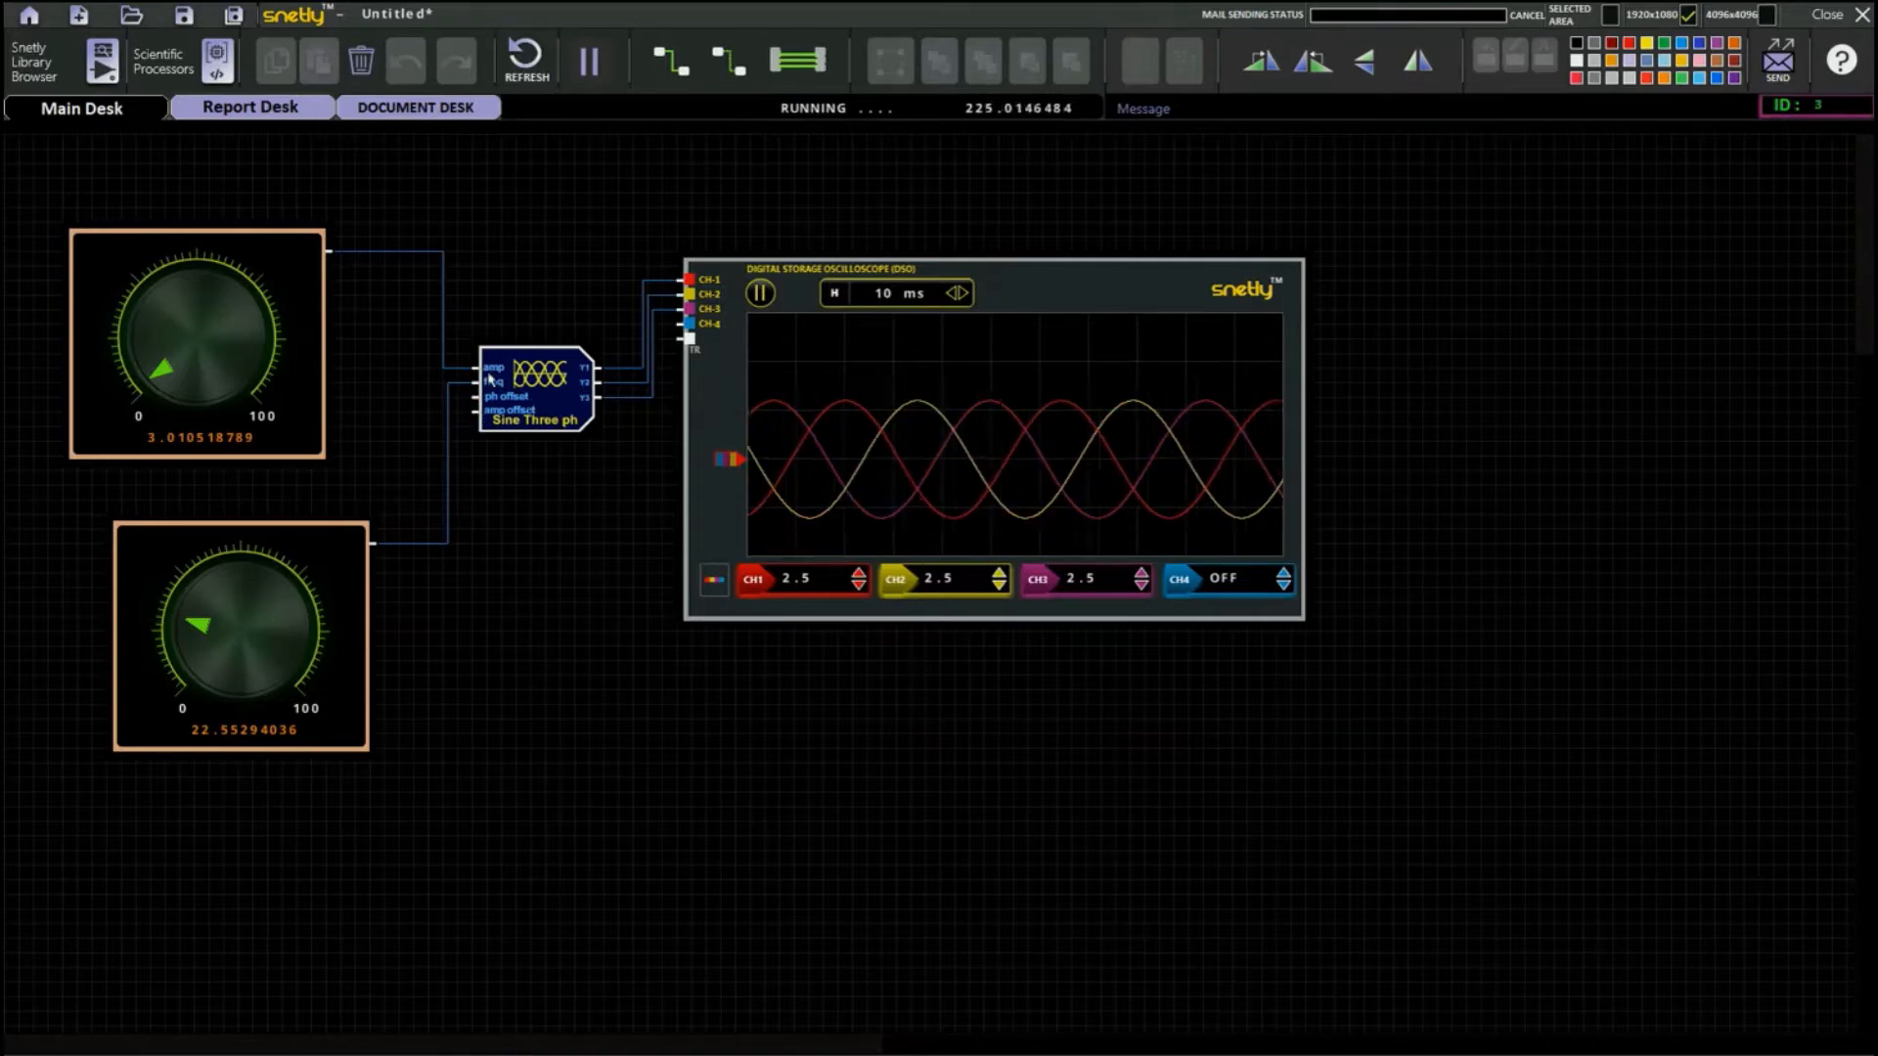
# Replace the three-phase sine block with the first Sawtooth waveform source, place it beside the upper knob, and inspect its register configuration.
pyautogui.click(102, 60)
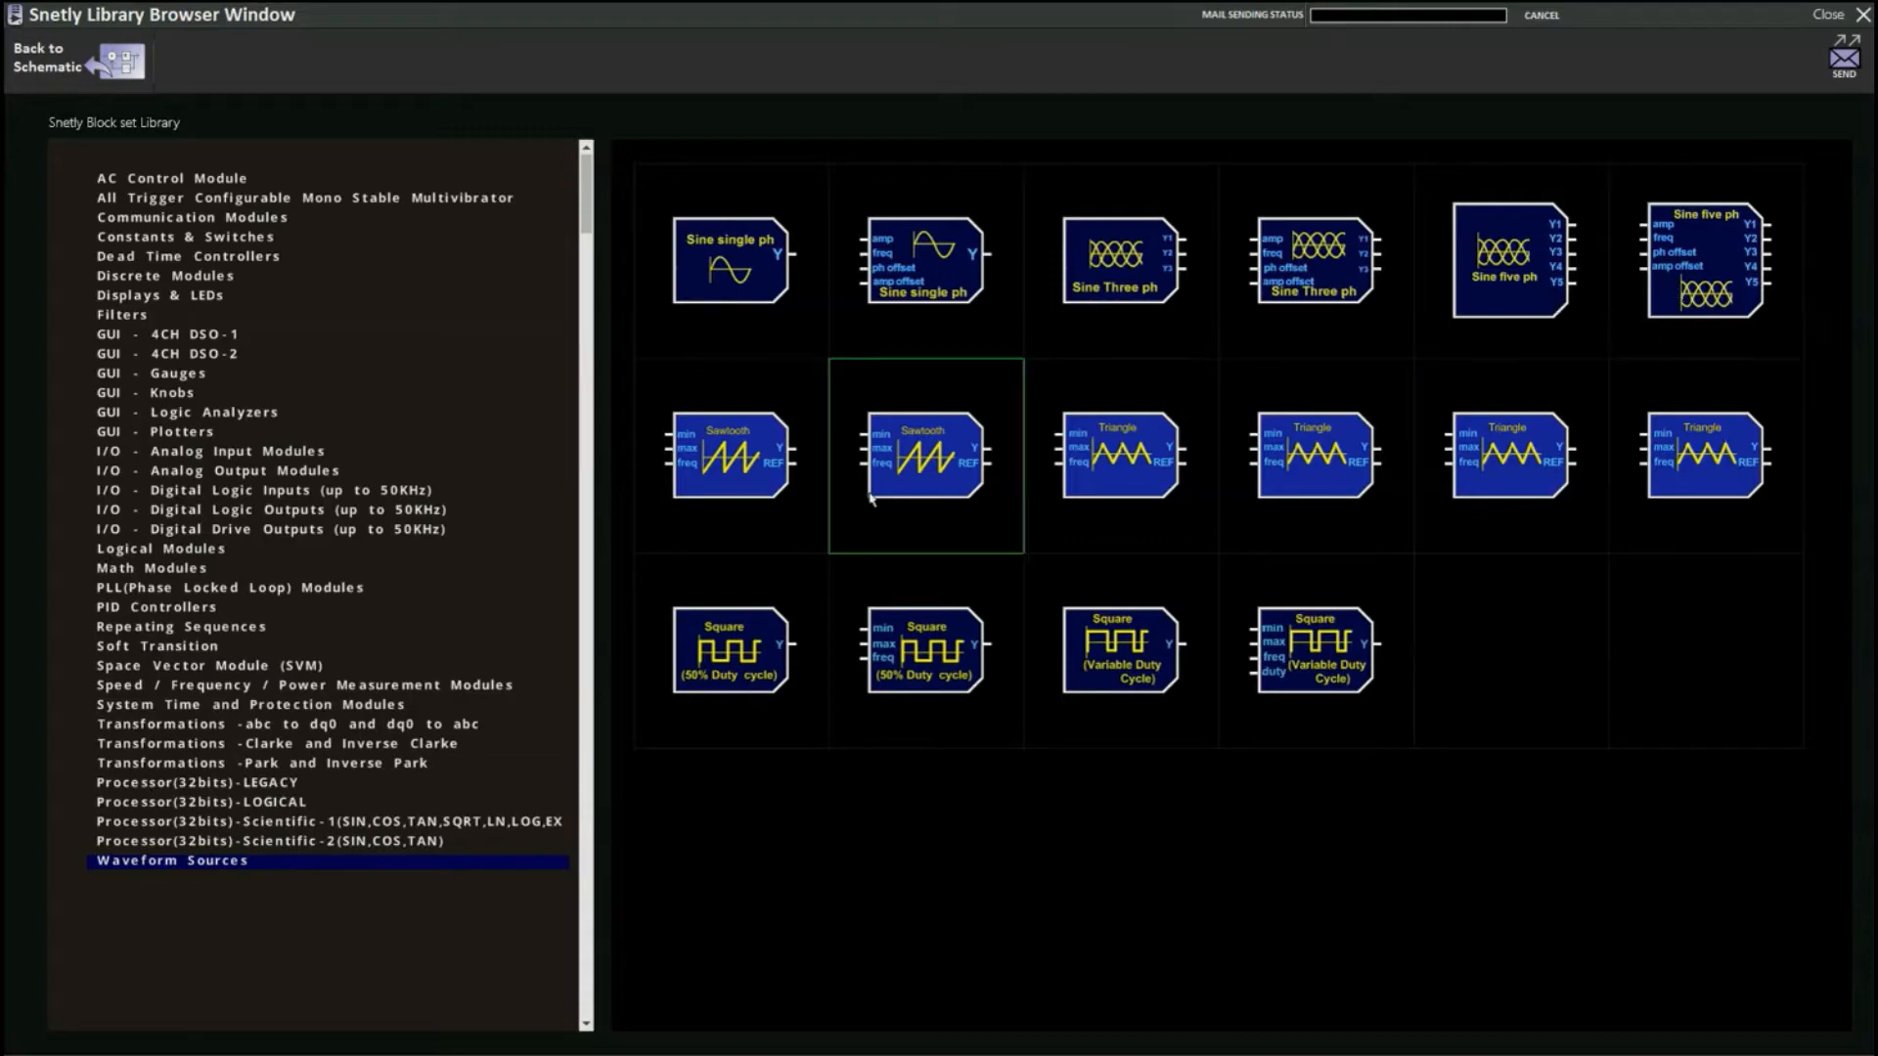
pyautogui.click(780, 476)
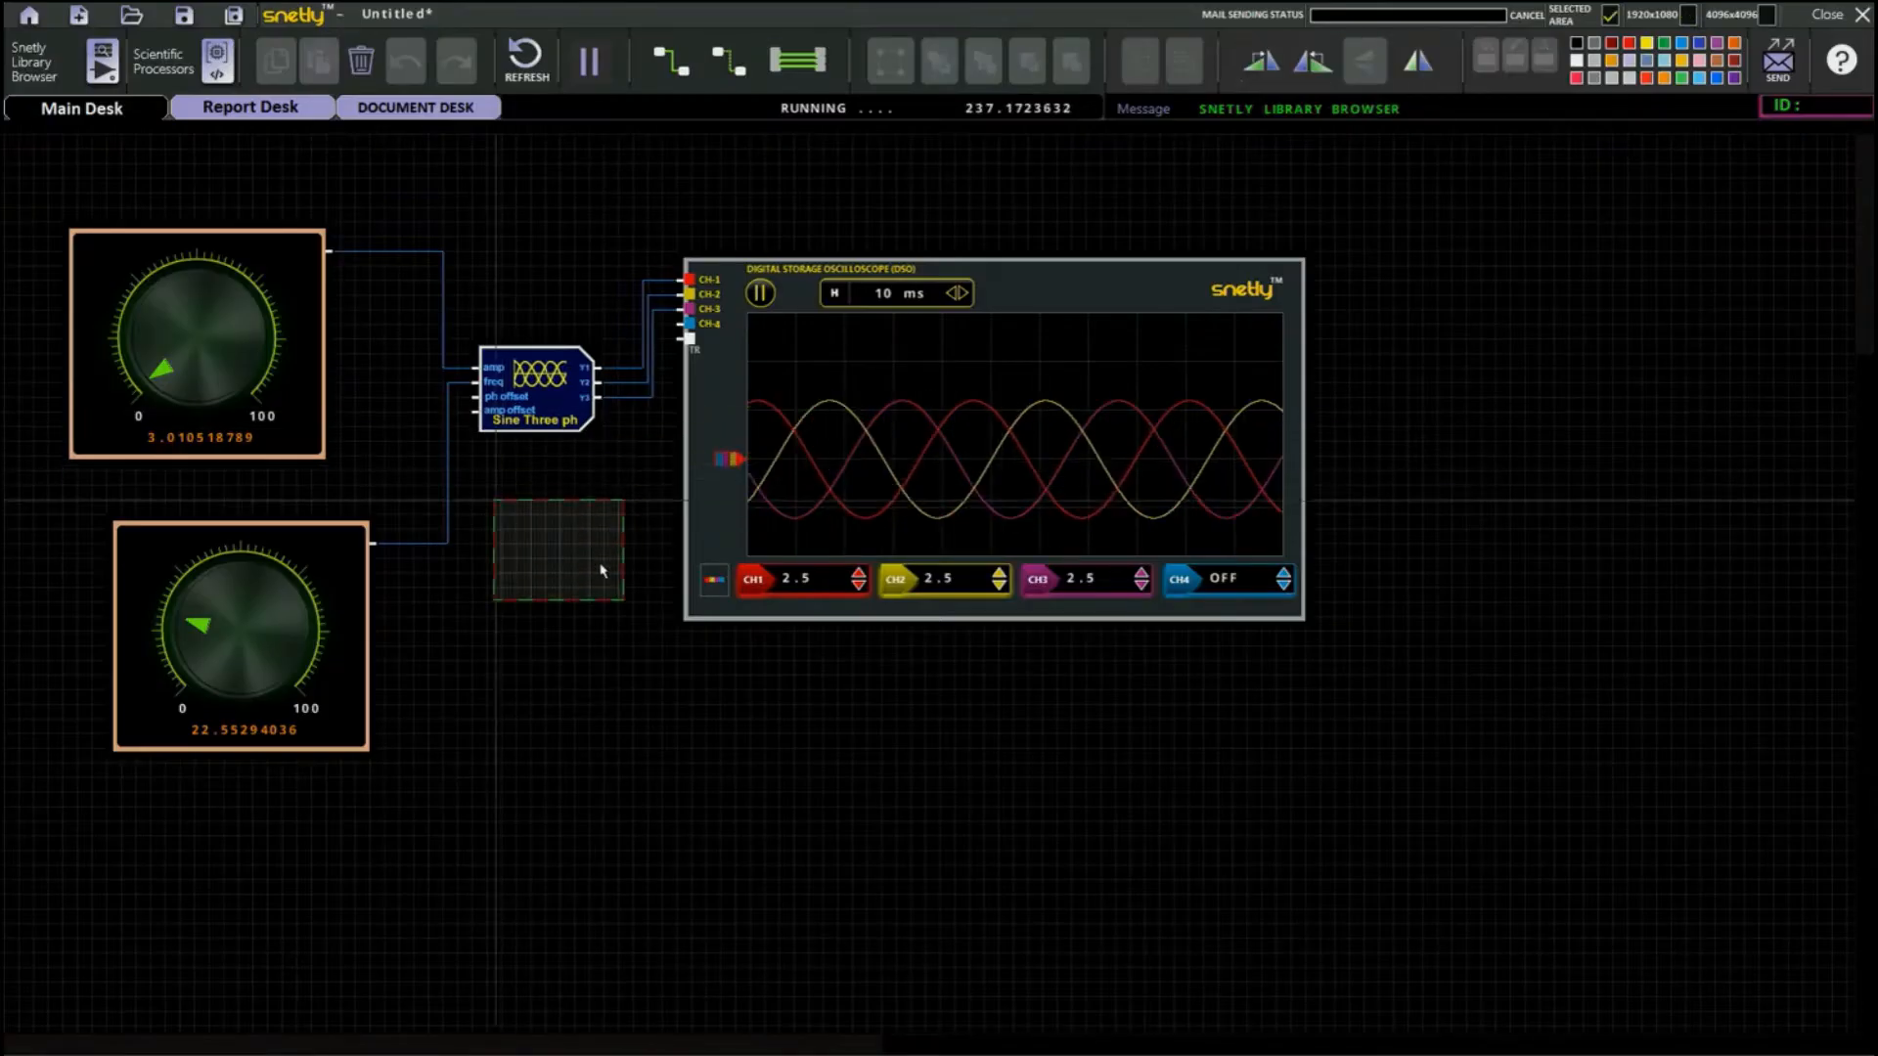
pyautogui.click(597, 566)
pyautogui.click(536, 395)
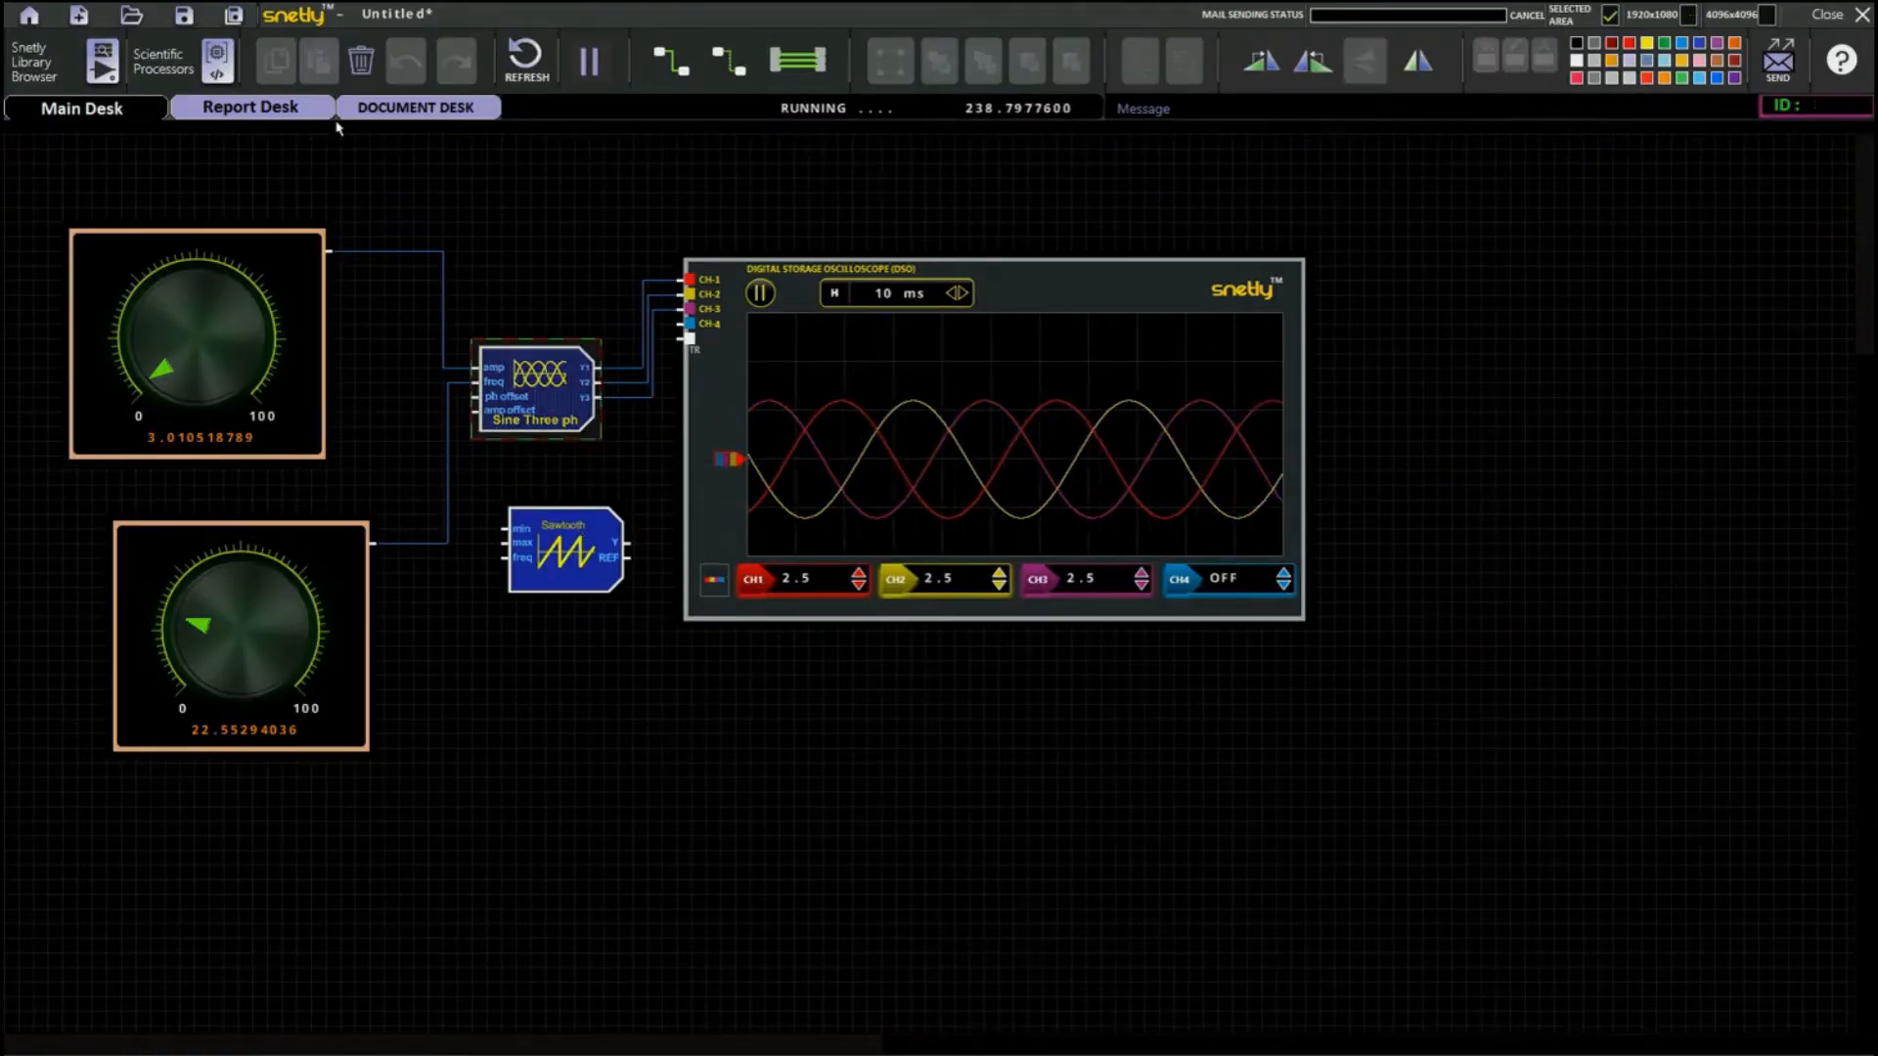
pyautogui.click(361, 61)
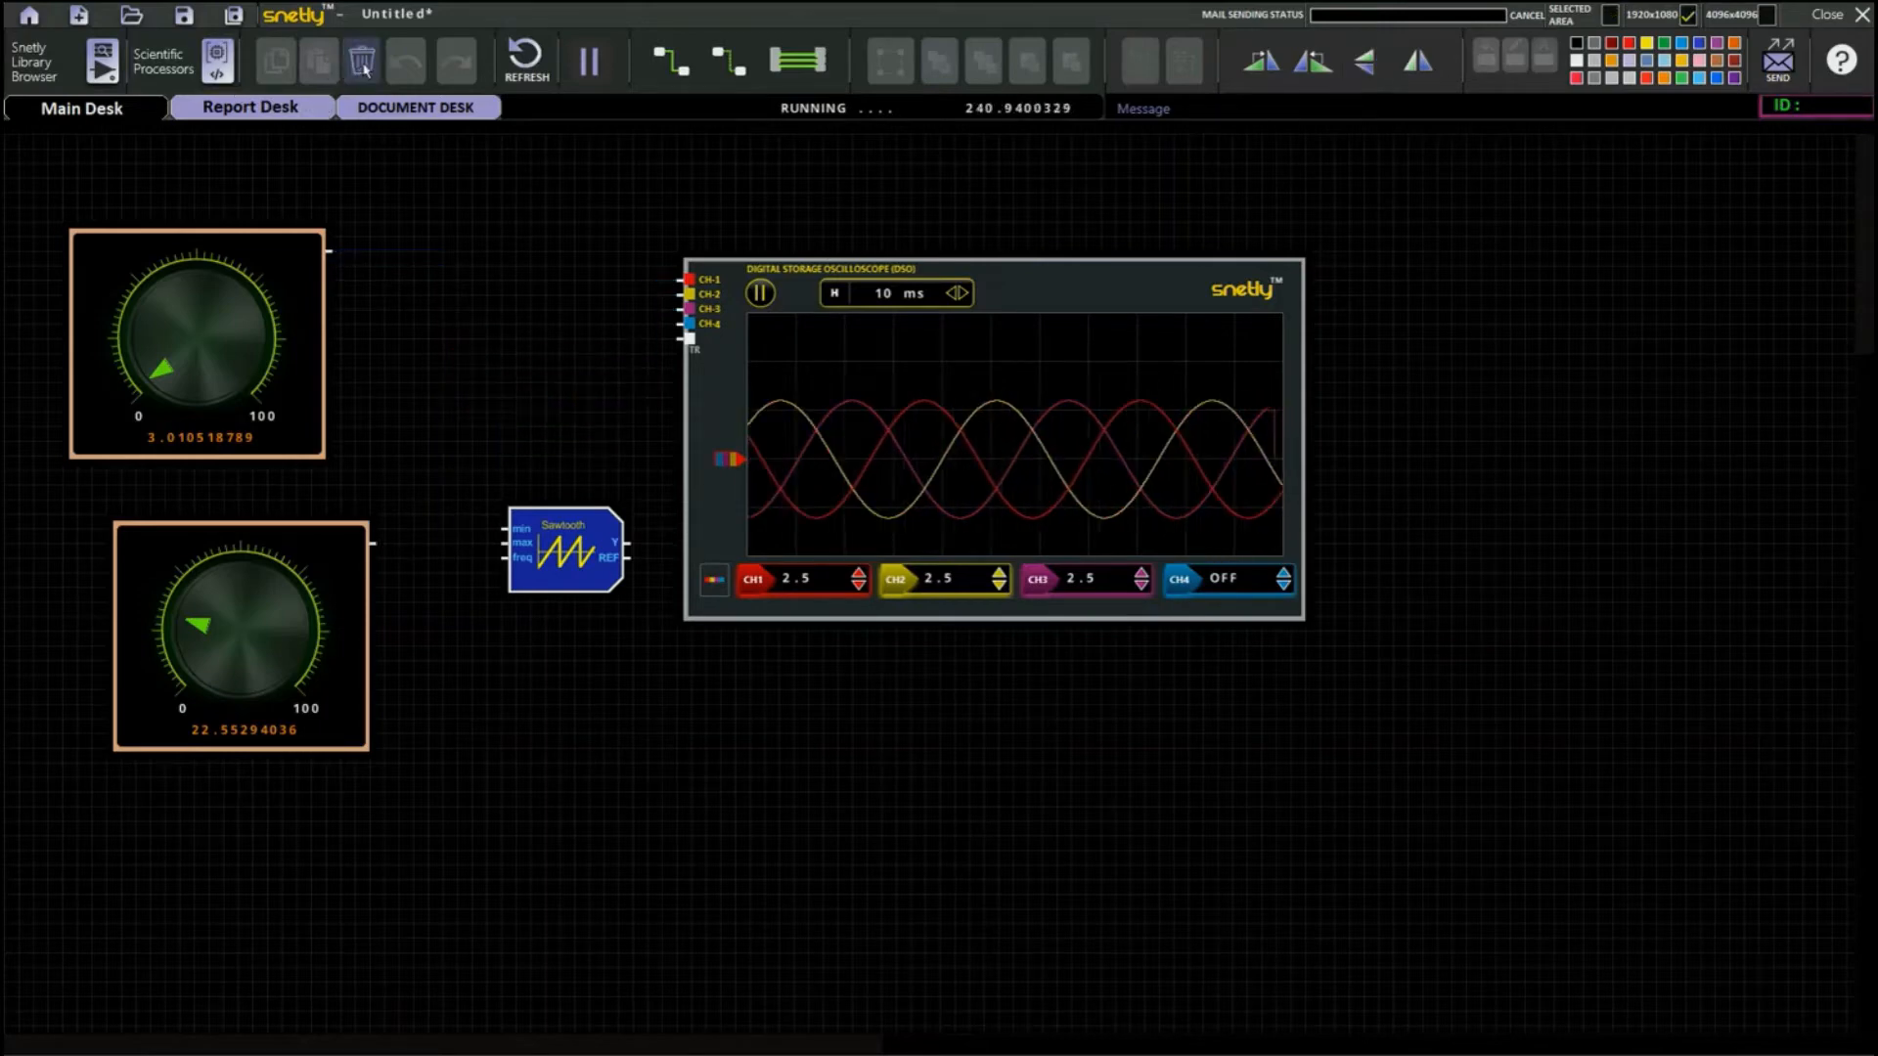
pyautogui.moveTo(555, 555); pyautogui.dragTo(498, 365)
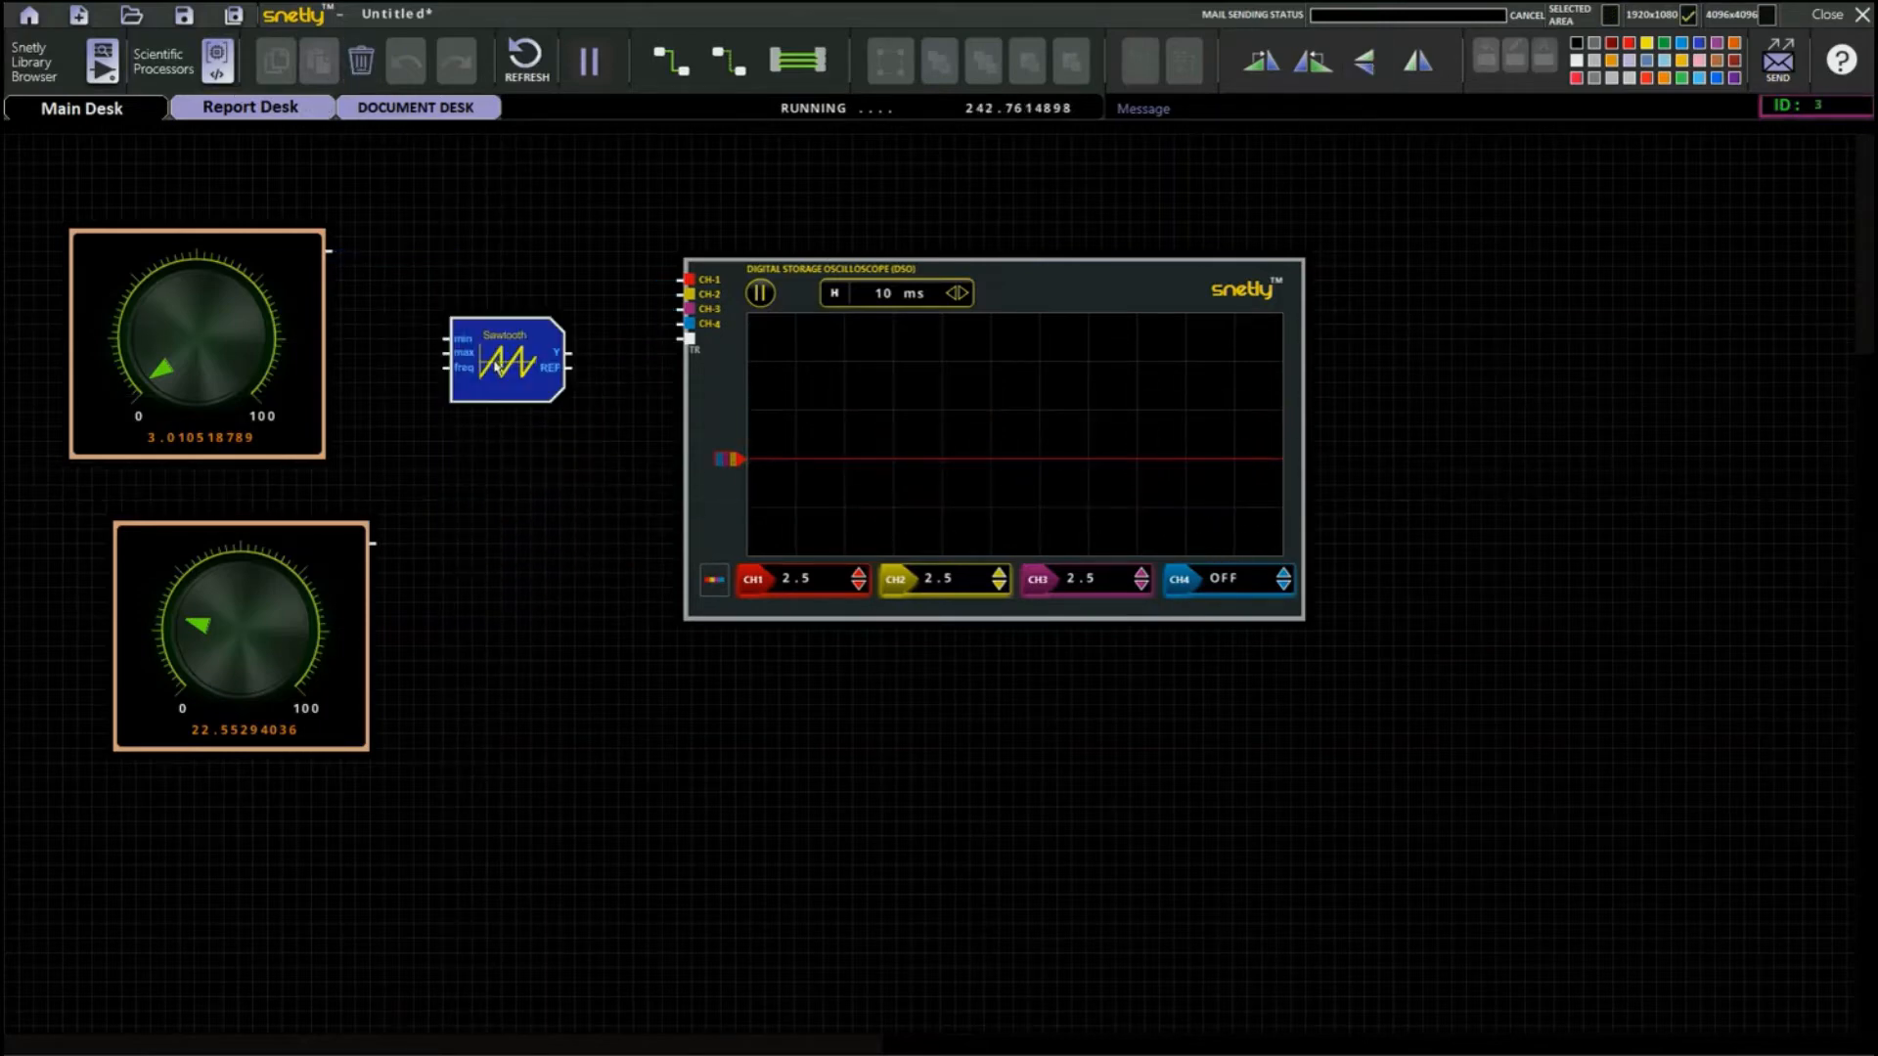
pyautogui.doubleClick(498, 366)
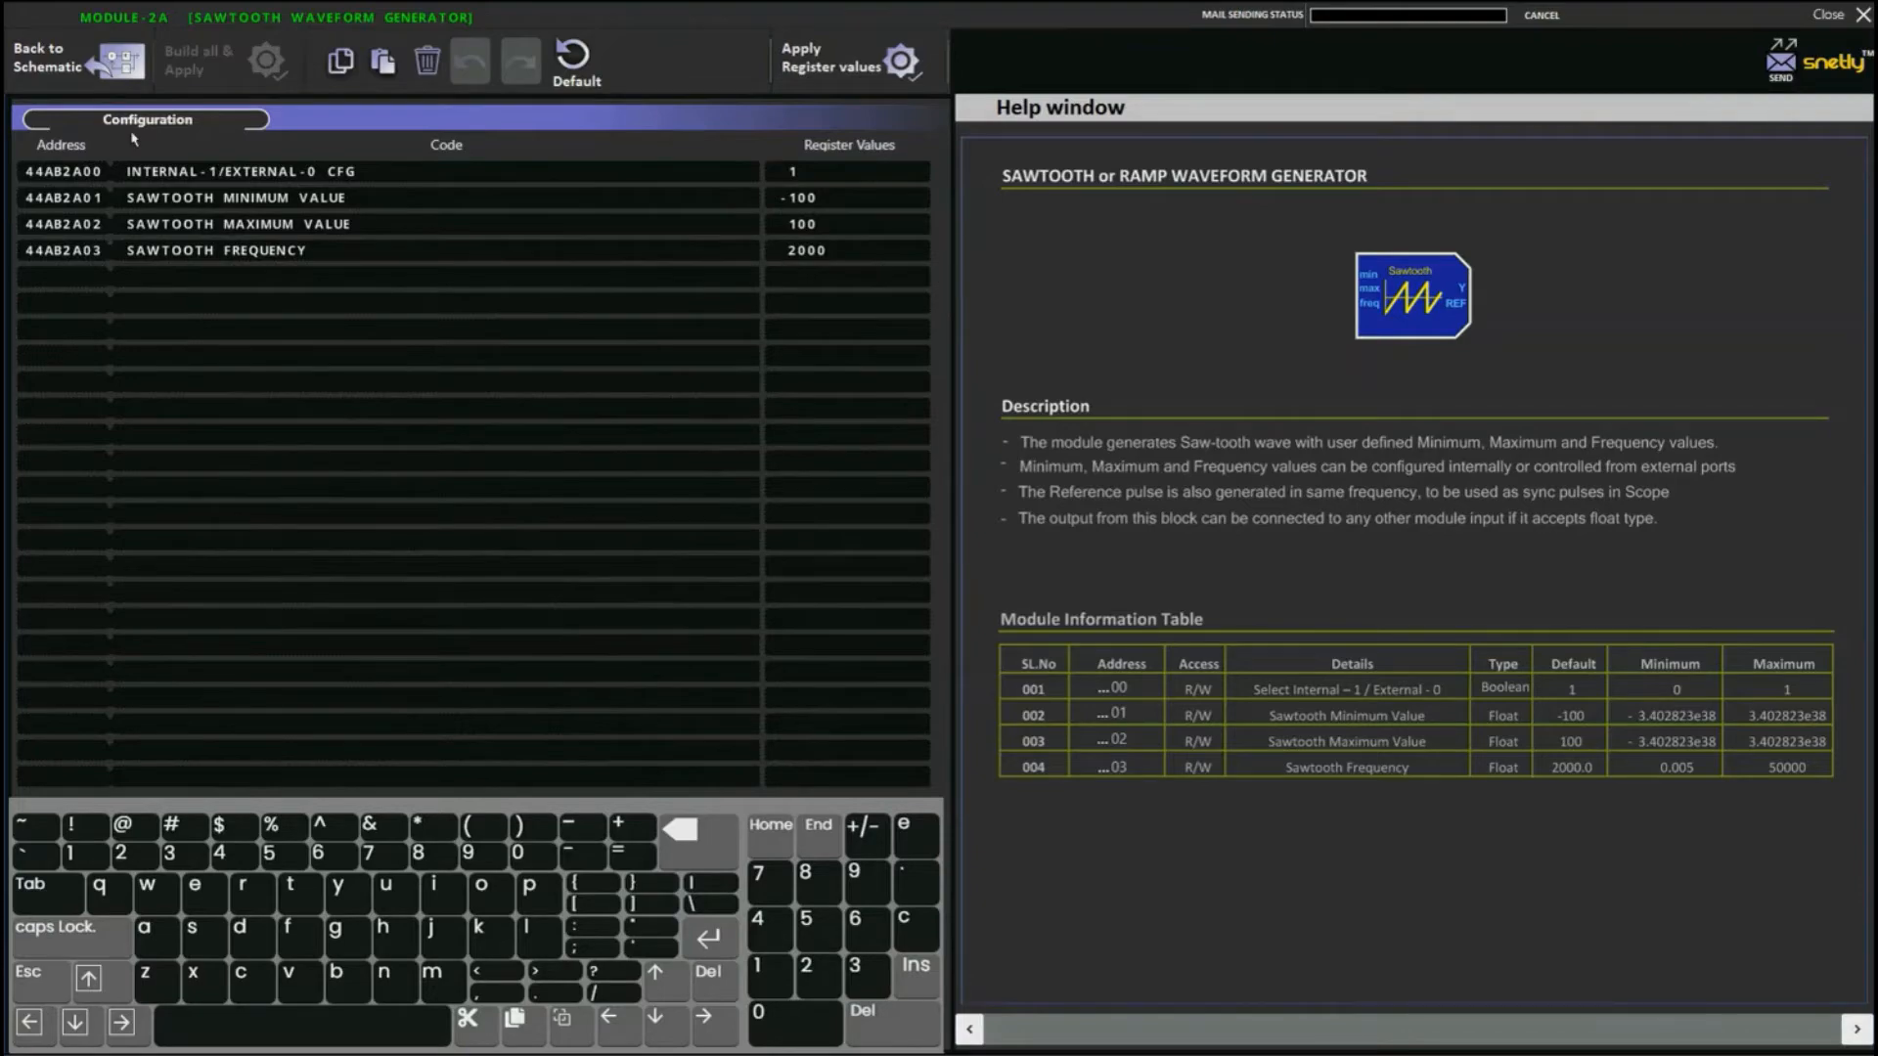
pyautogui.click(107, 64)
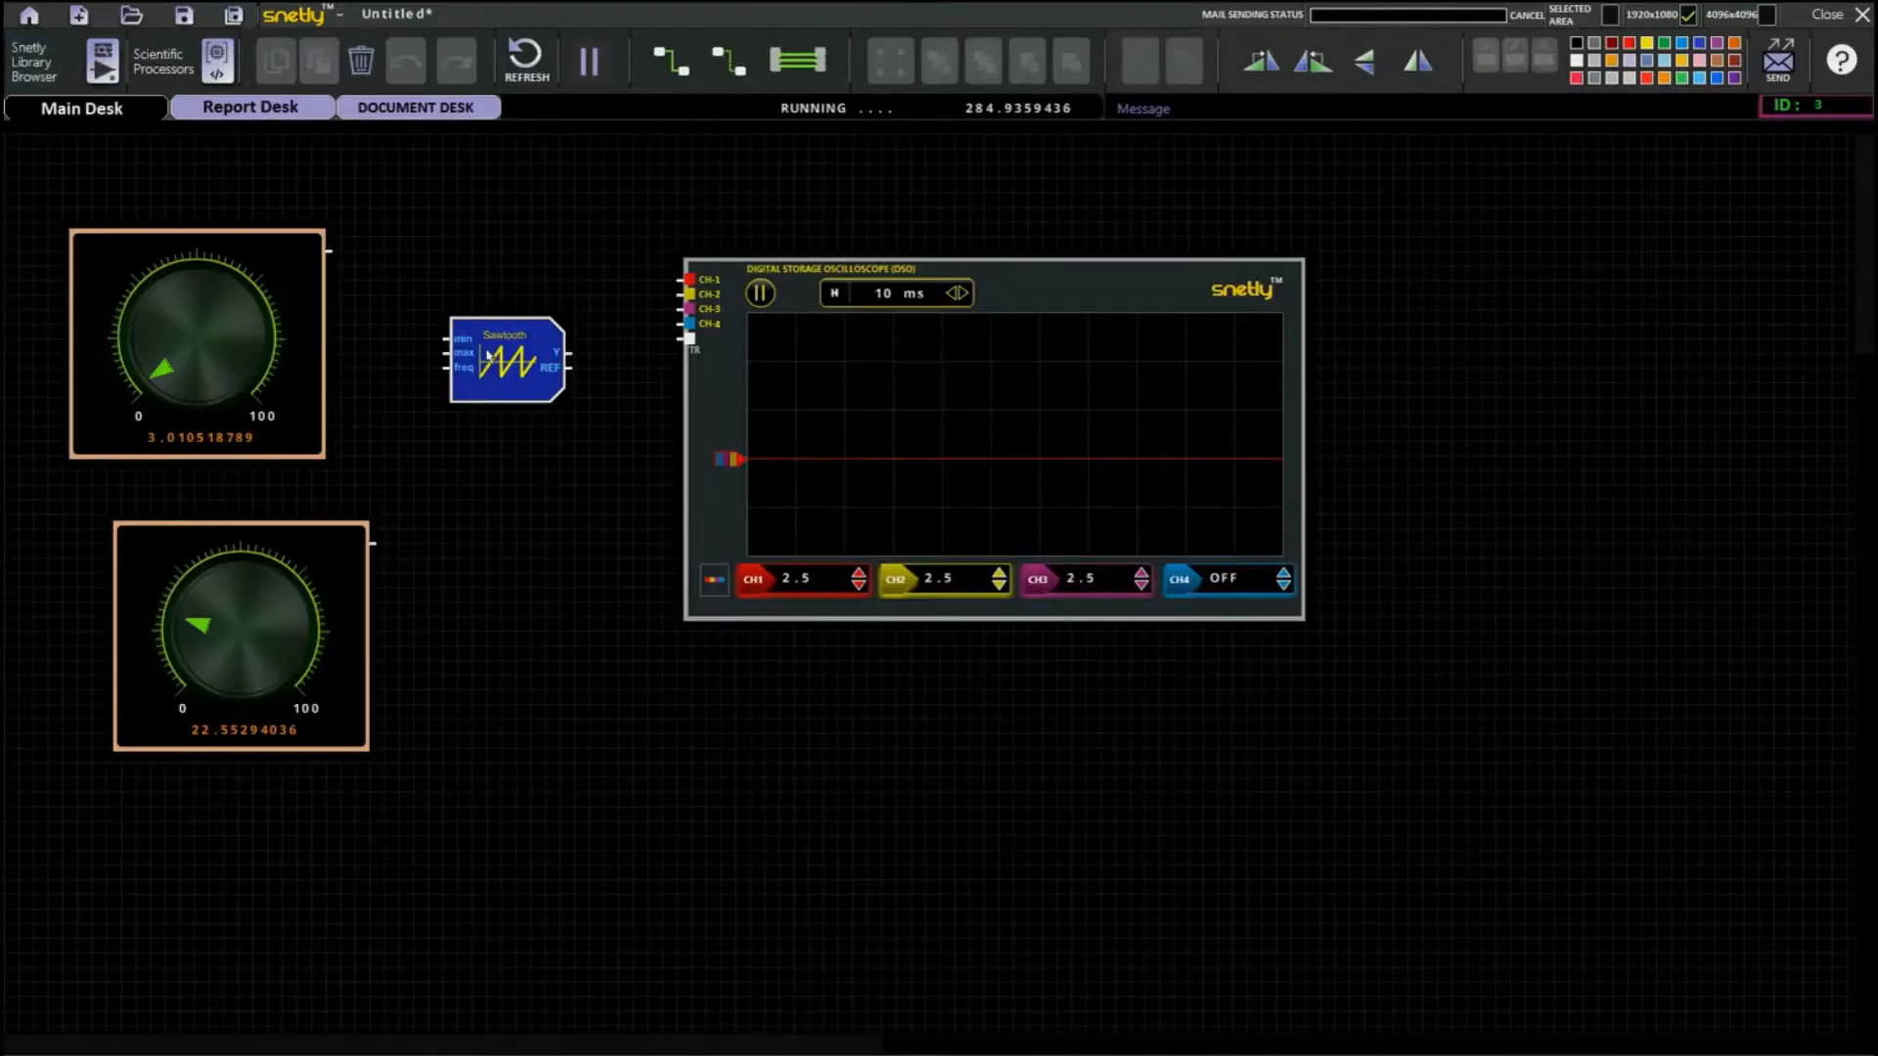
# Move the Sawtooth block closer to the upper knob and wire its Y output to the oscilloscope's CH-1 input.
pyautogui.moveTo(459, 354); pyautogui.dragTo(401, 325)
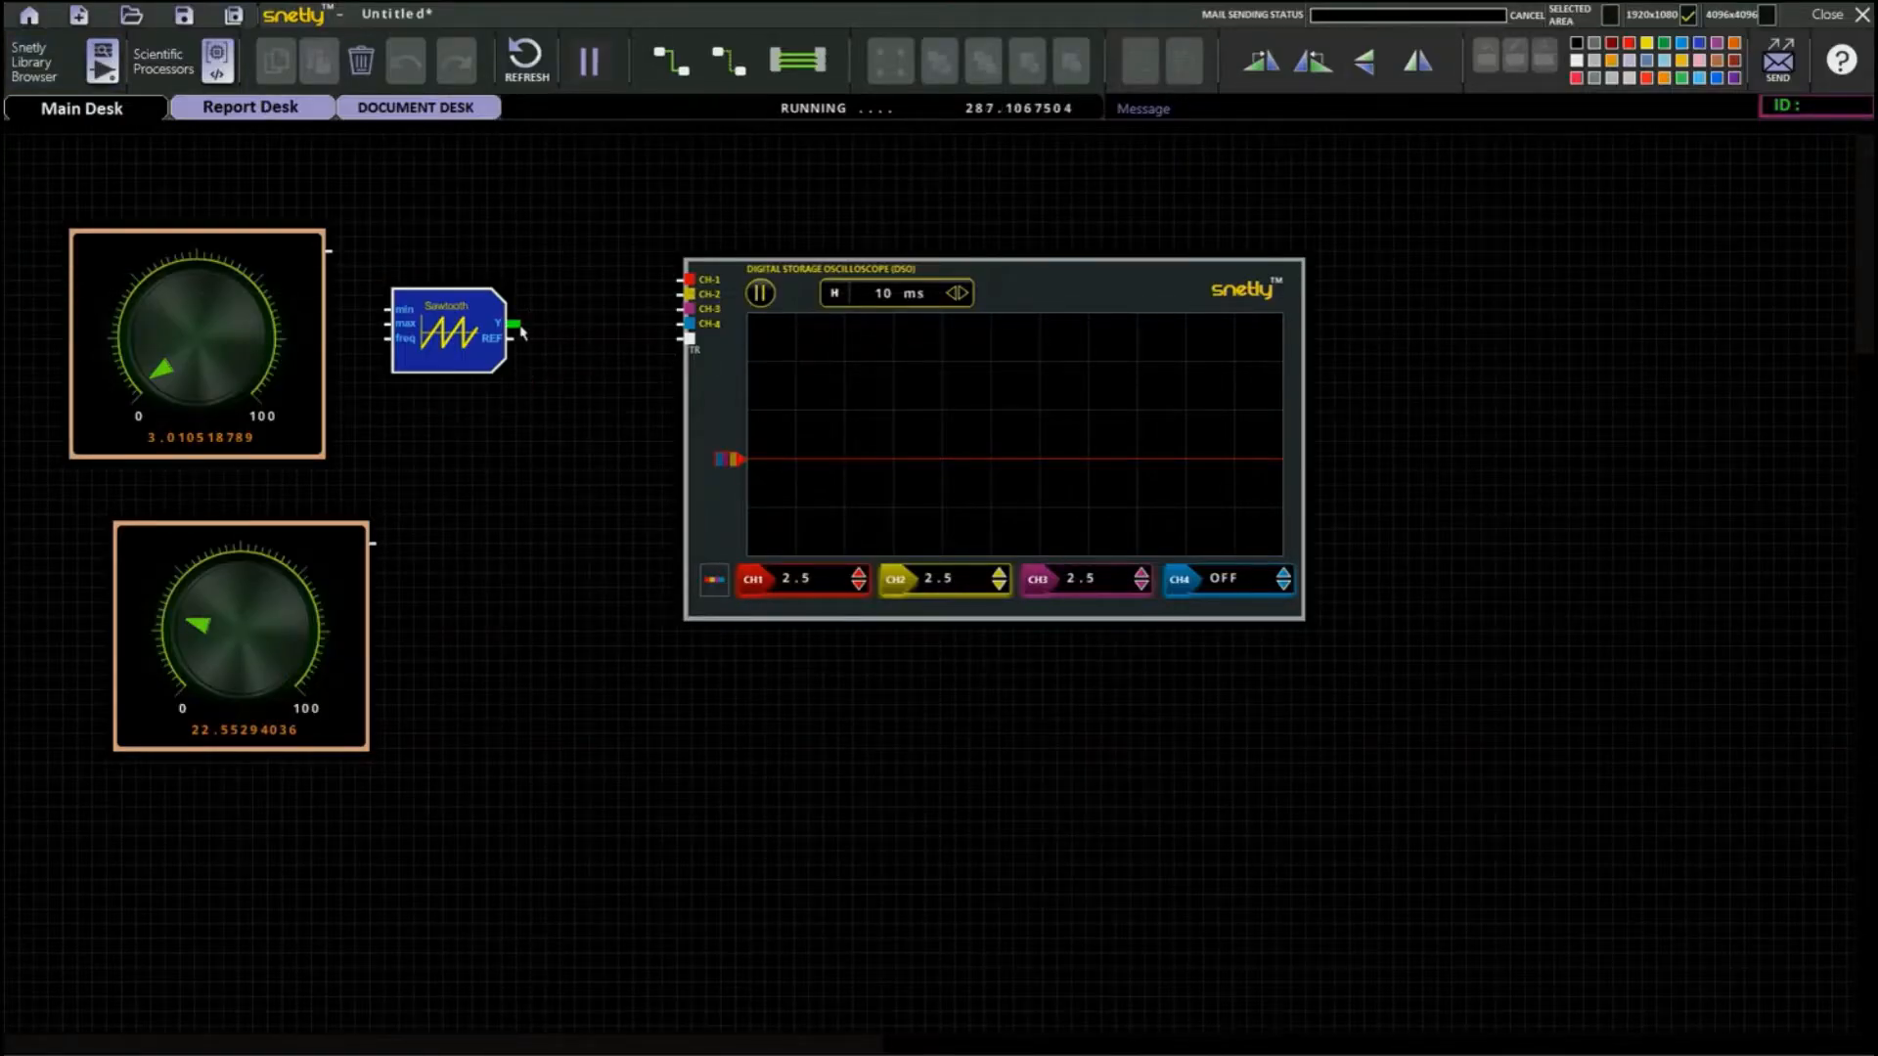
pyautogui.moveTo(516, 324); pyautogui.dragTo(683, 280)
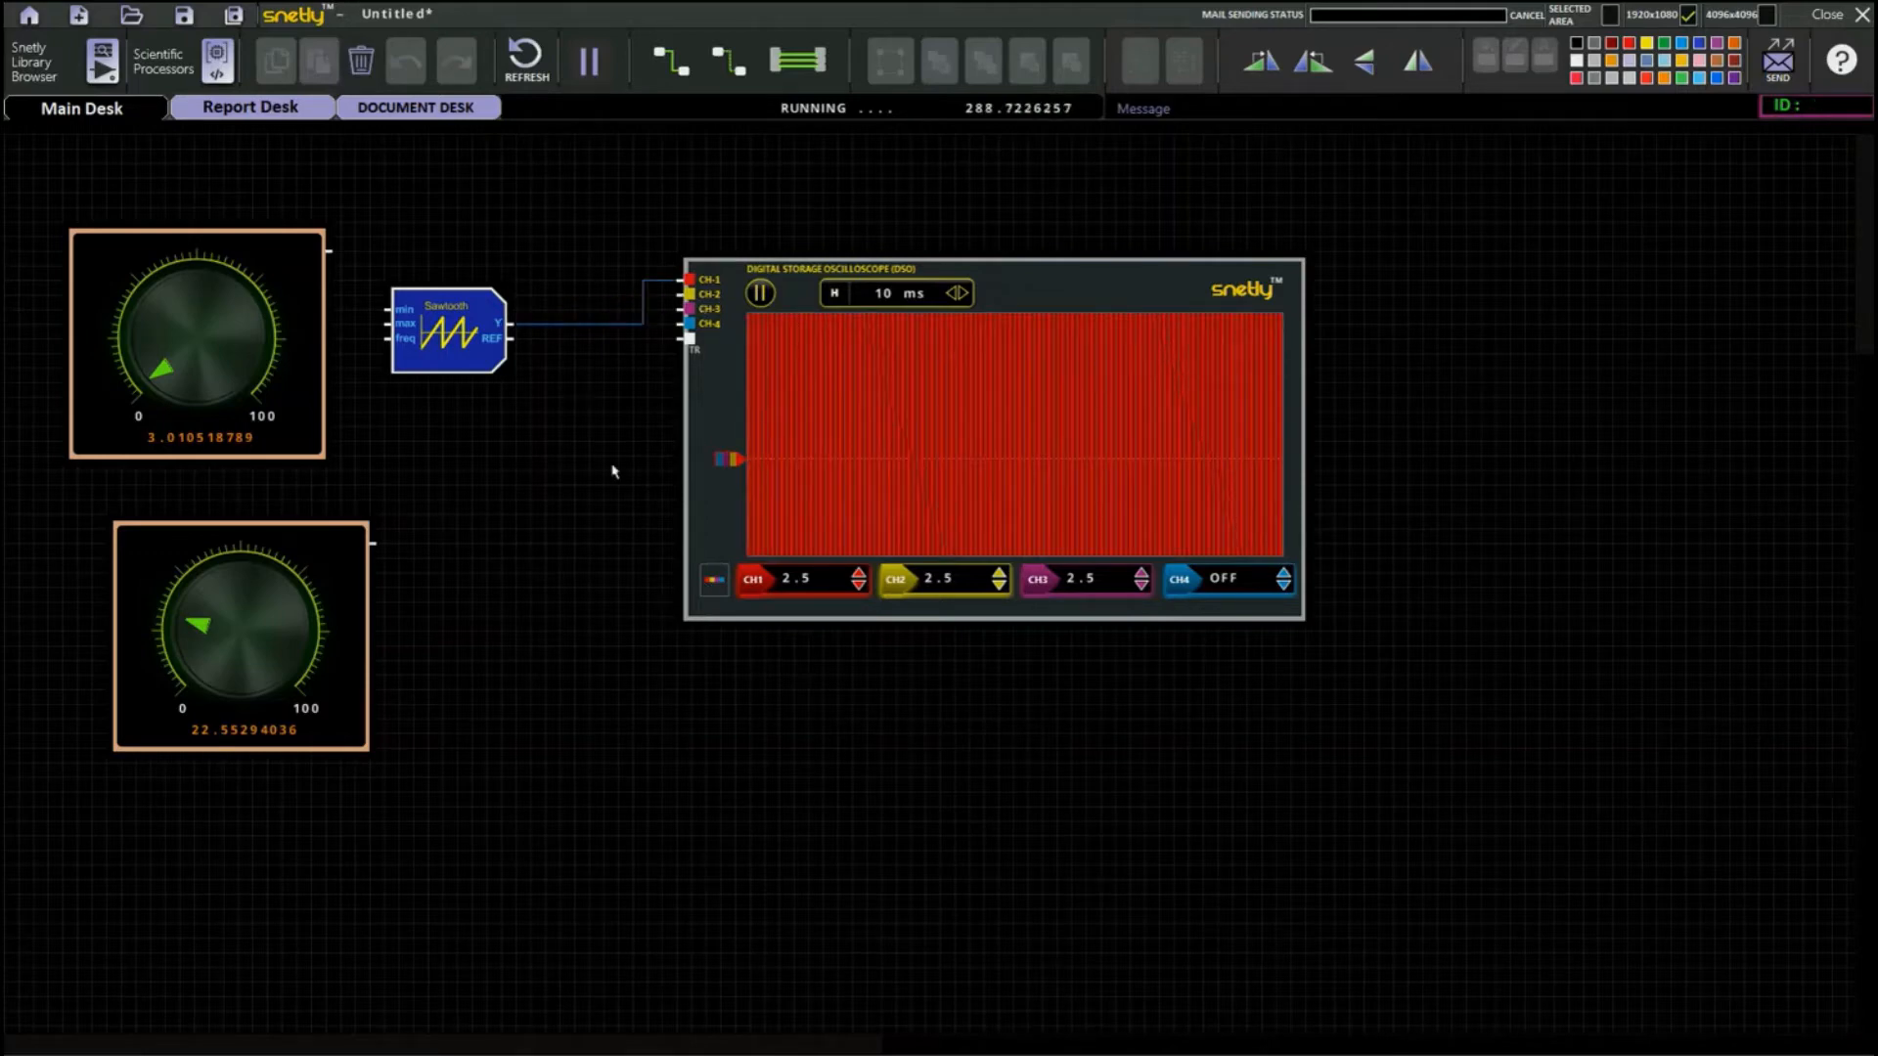
# Lower the oscilloscope's CH1 scale to 0.5 and shorten its time base to 100 us.
pyautogui.click(859, 586)
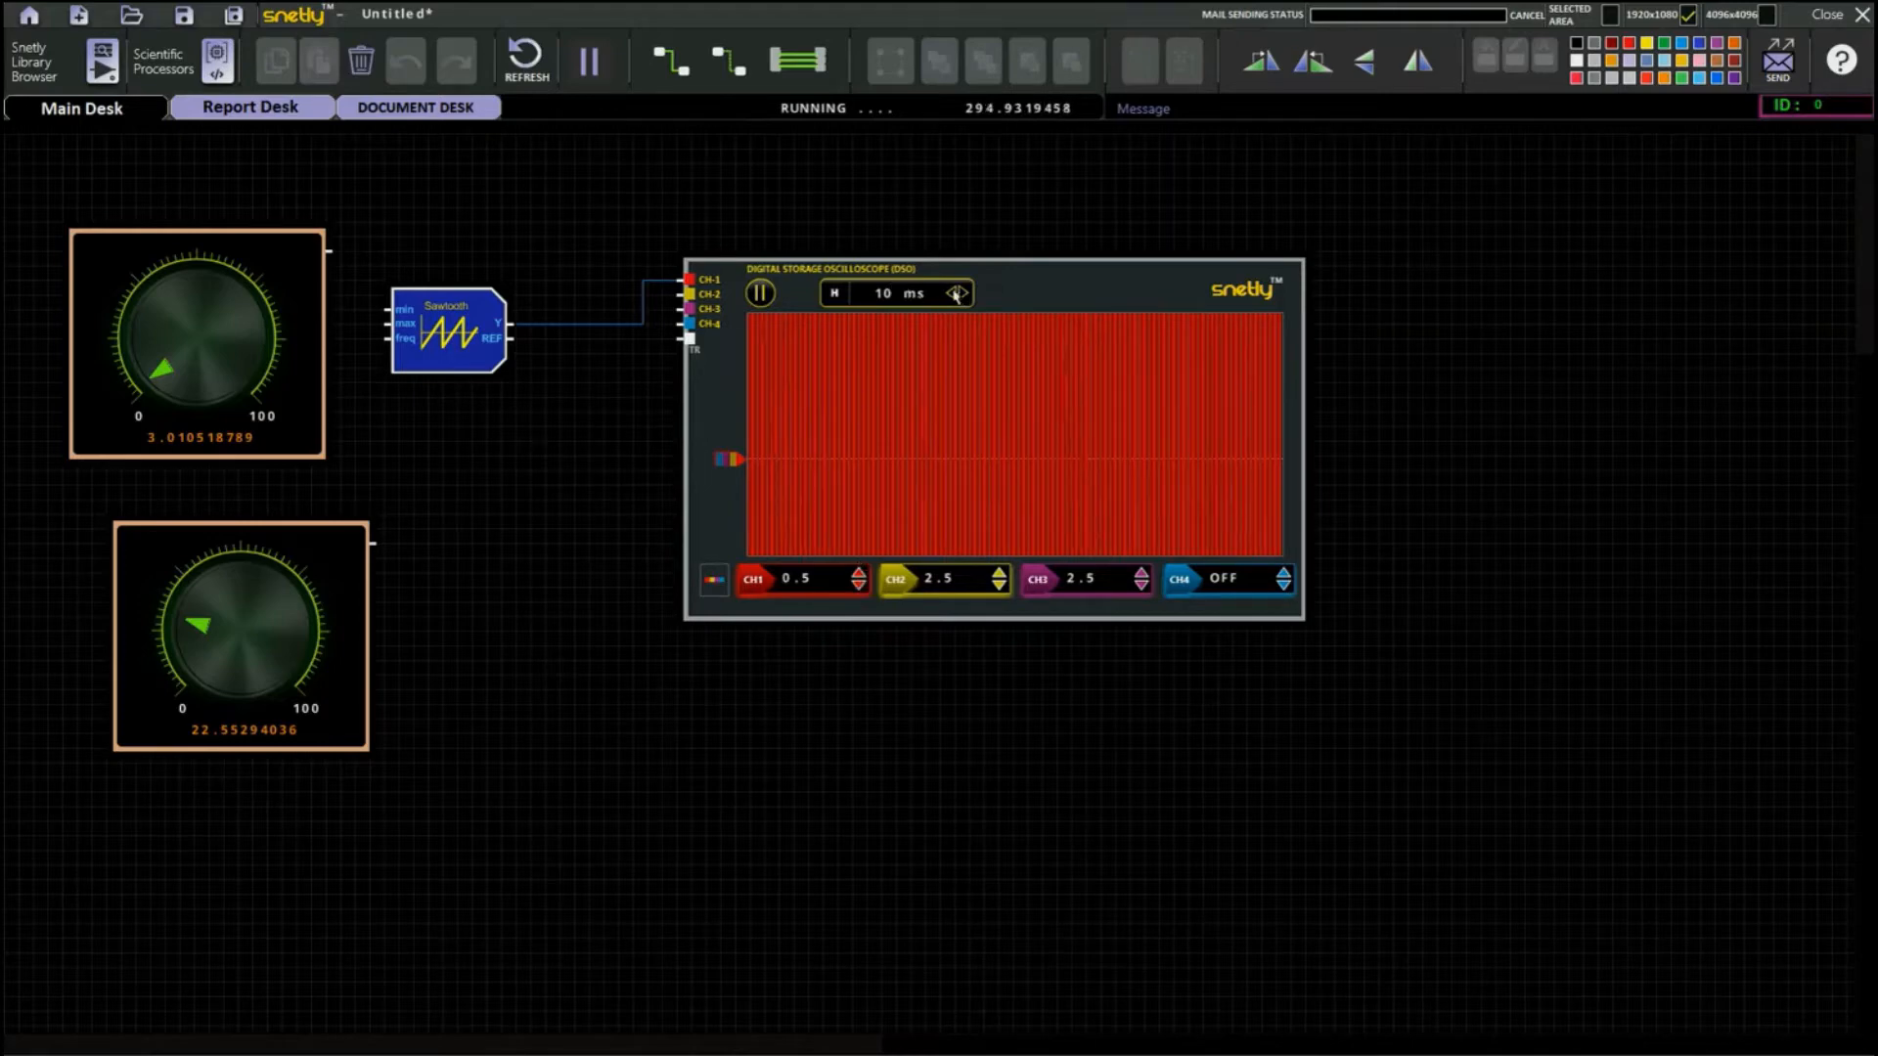
pyautogui.click(954, 293)
pyautogui.click(954, 293)
pyautogui.click(953, 294)
pyautogui.click(954, 294)
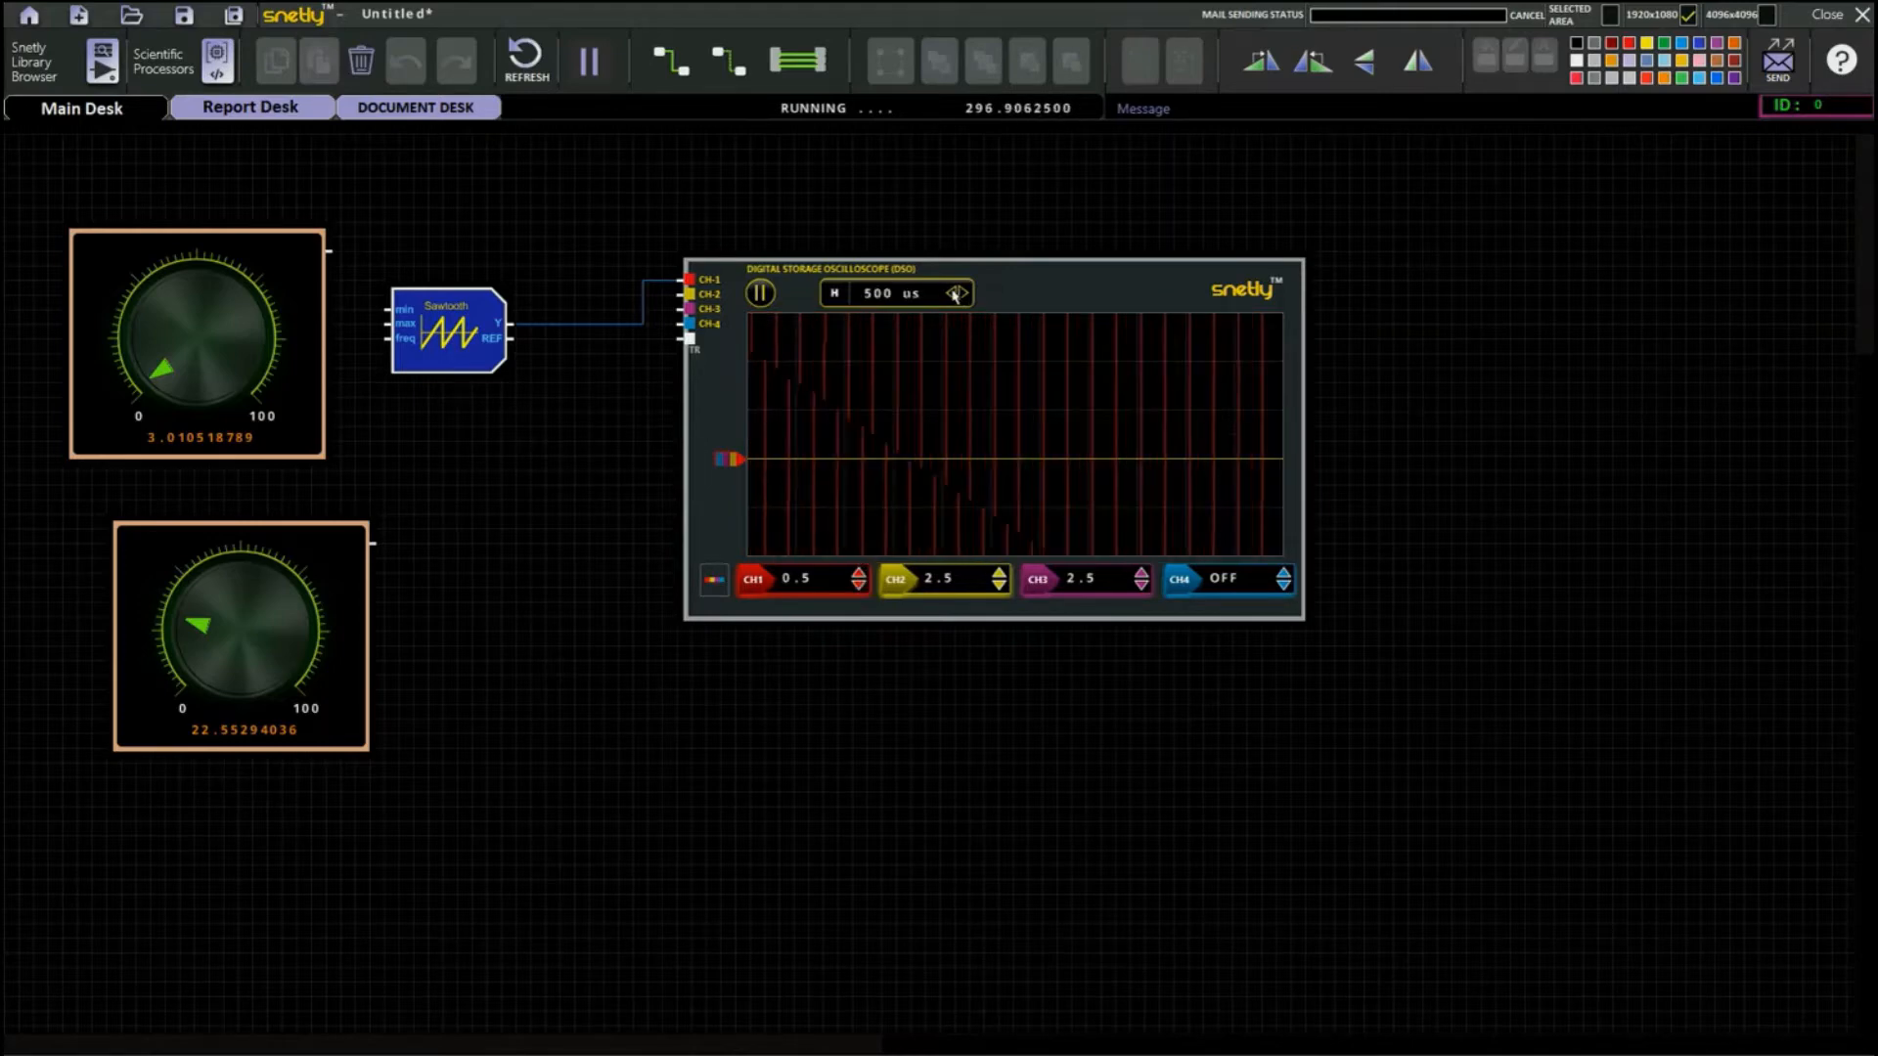
pyautogui.click(954, 293)
pyautogui.click(954, 294)
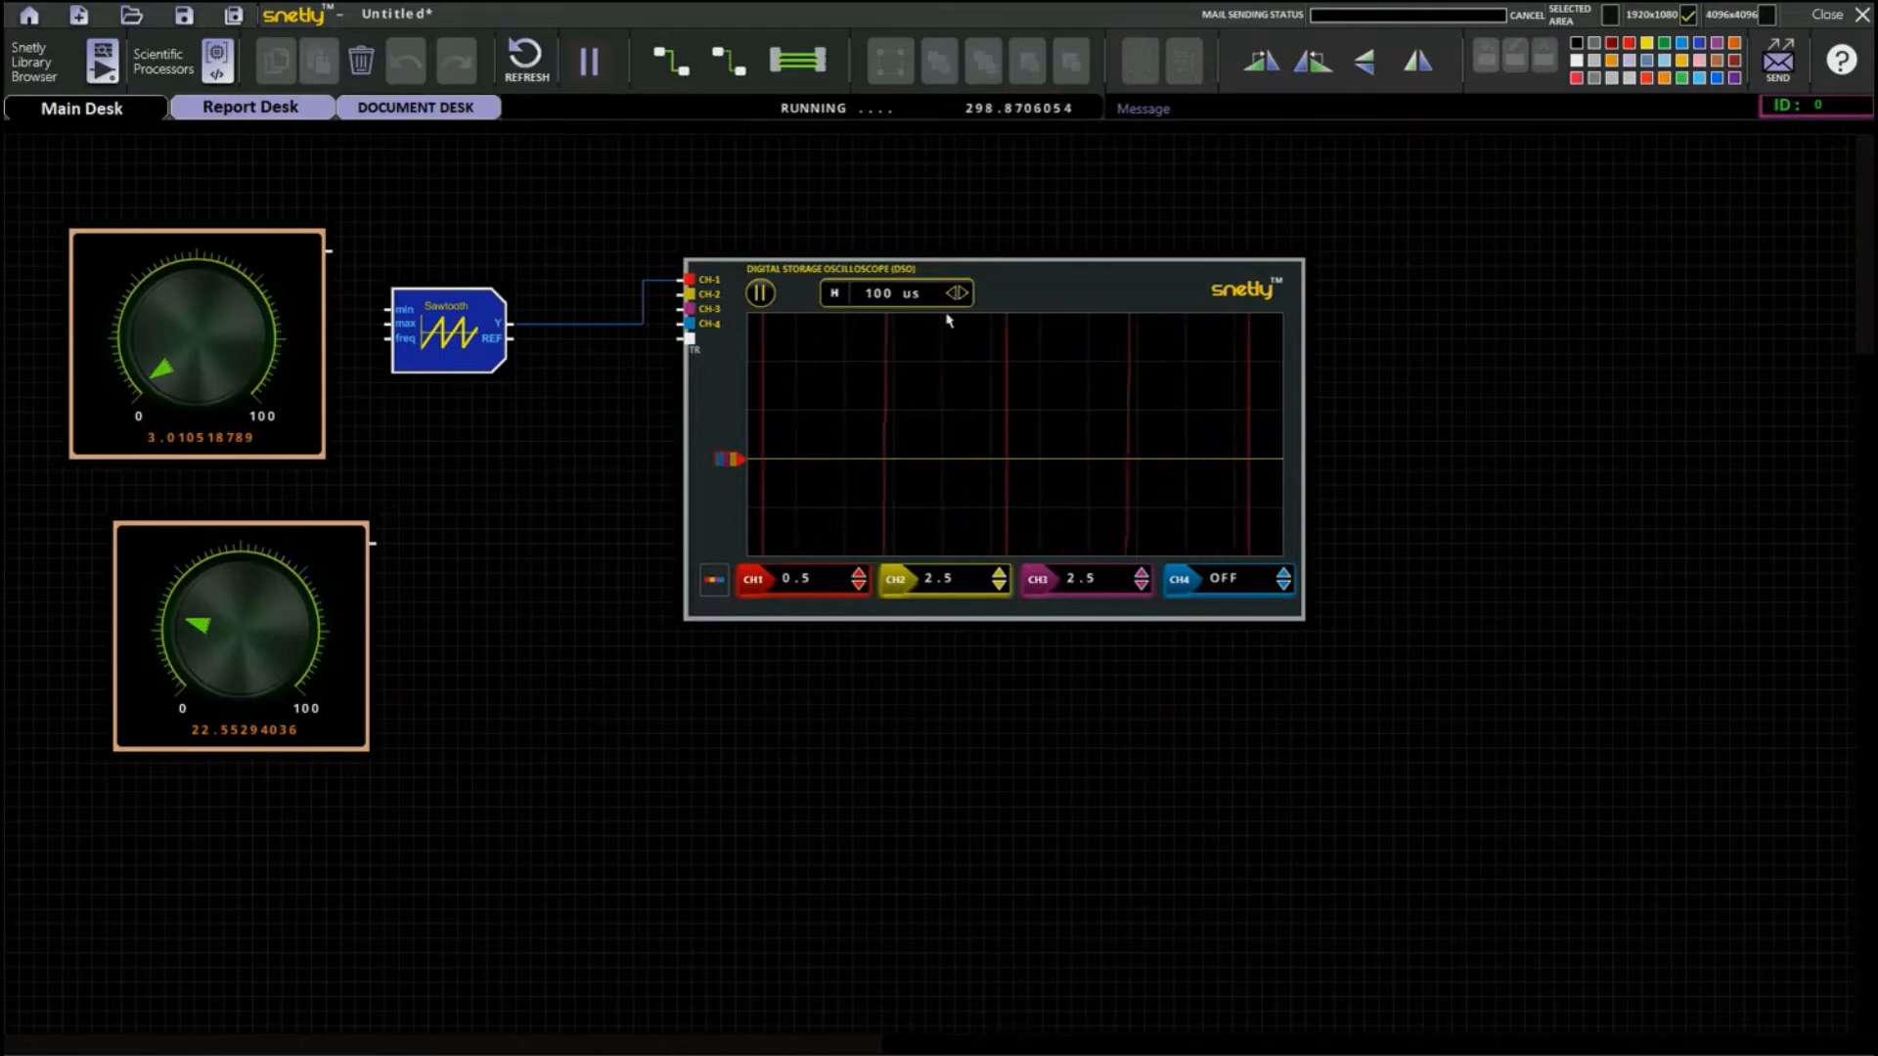
# Raise the oscilloscope's CH1 scale to 100 and switch CH2 and CH3 off.
pyautogui.click(860, 585)
pyautogui.click(859, 585)
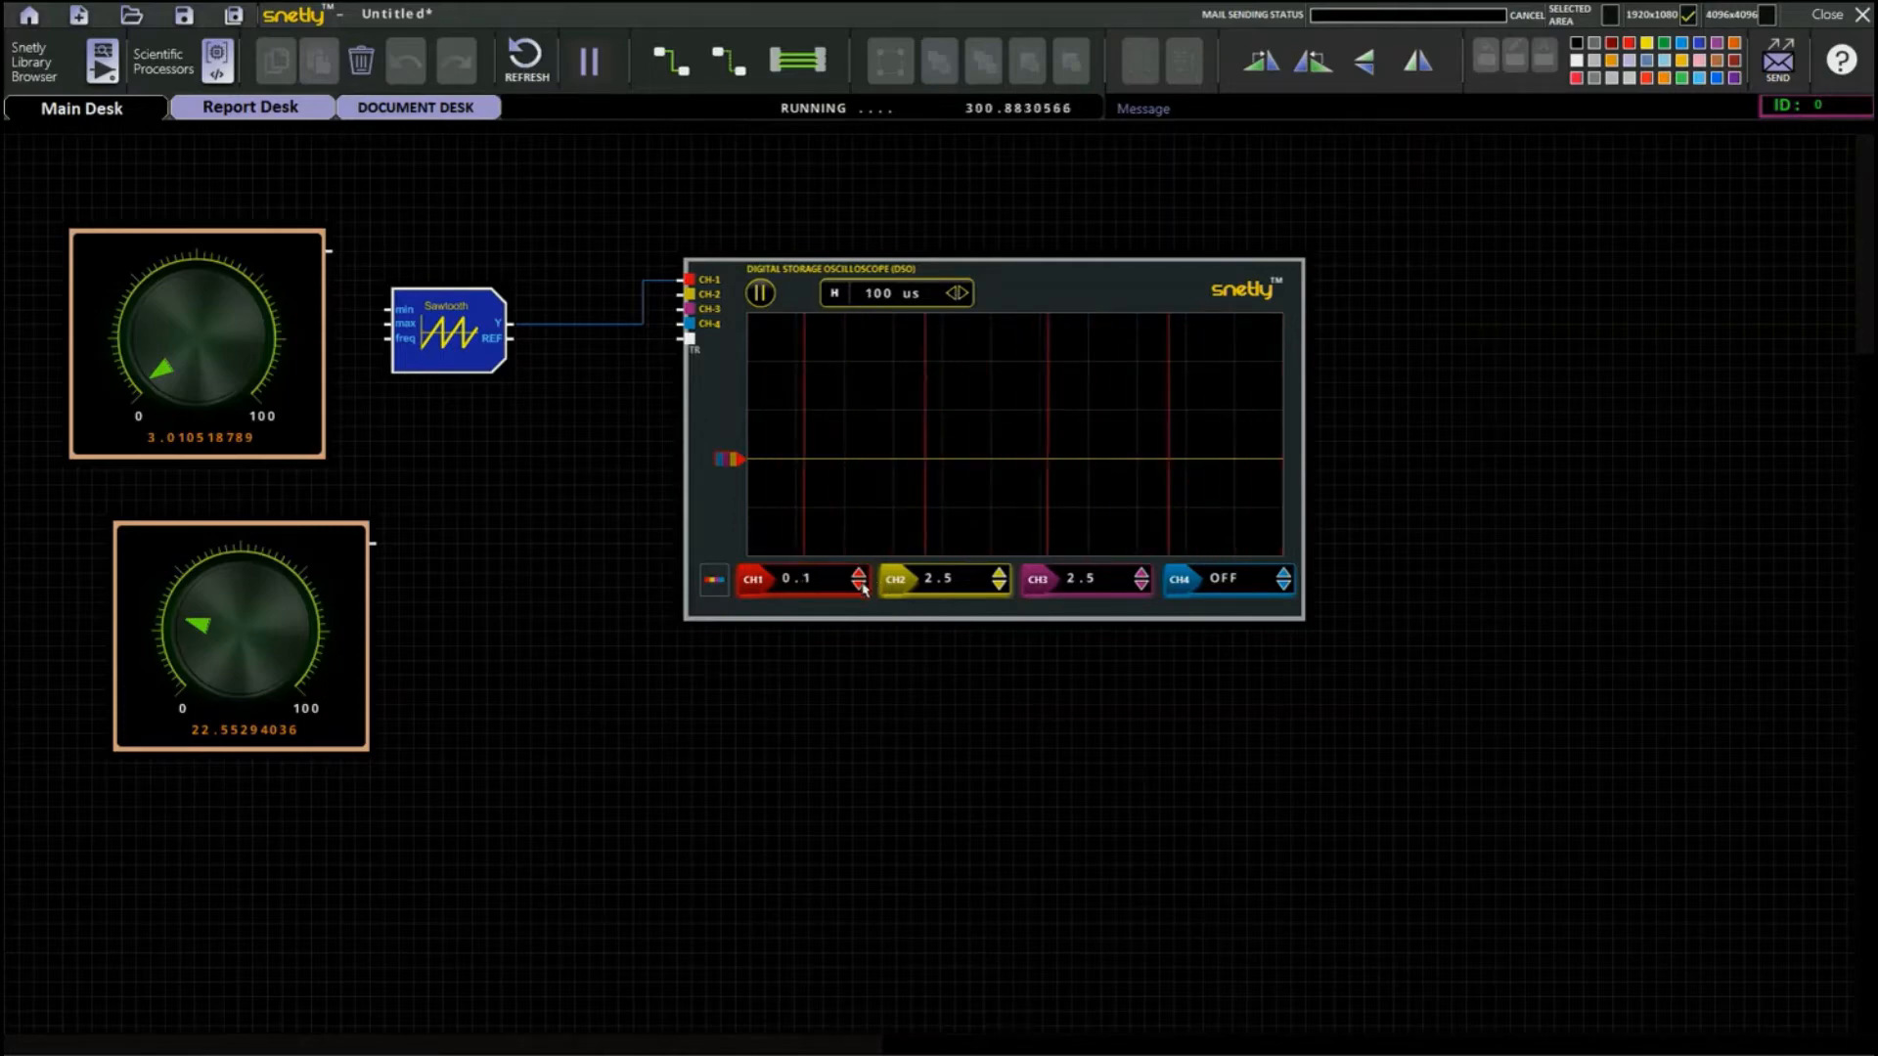
pyautogui.click(860, 573)
pyautogui.click(860, 573)
pyautogui.click(860, 573)
pyautogui.click(859, 573)
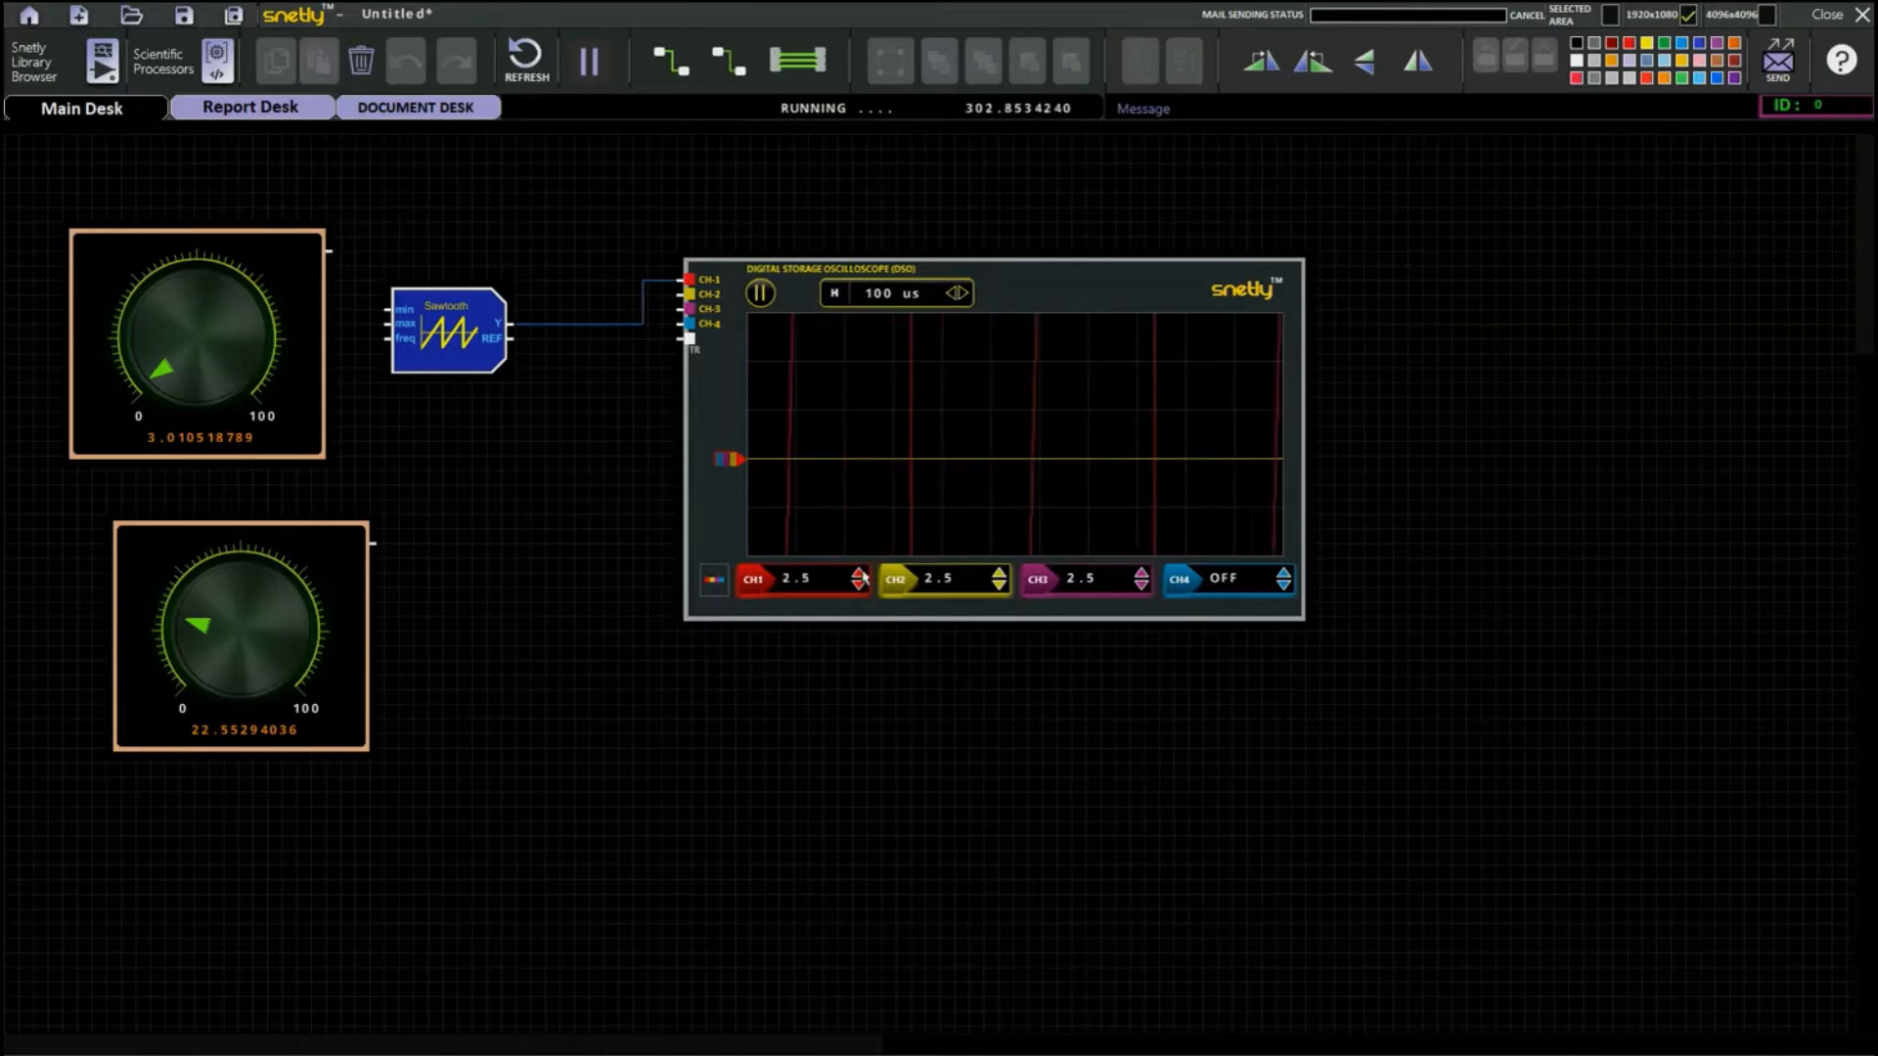
pyautogui.click(860, 574)
pyautogui.click(860, 573)
pyautogui.click(860, 573)
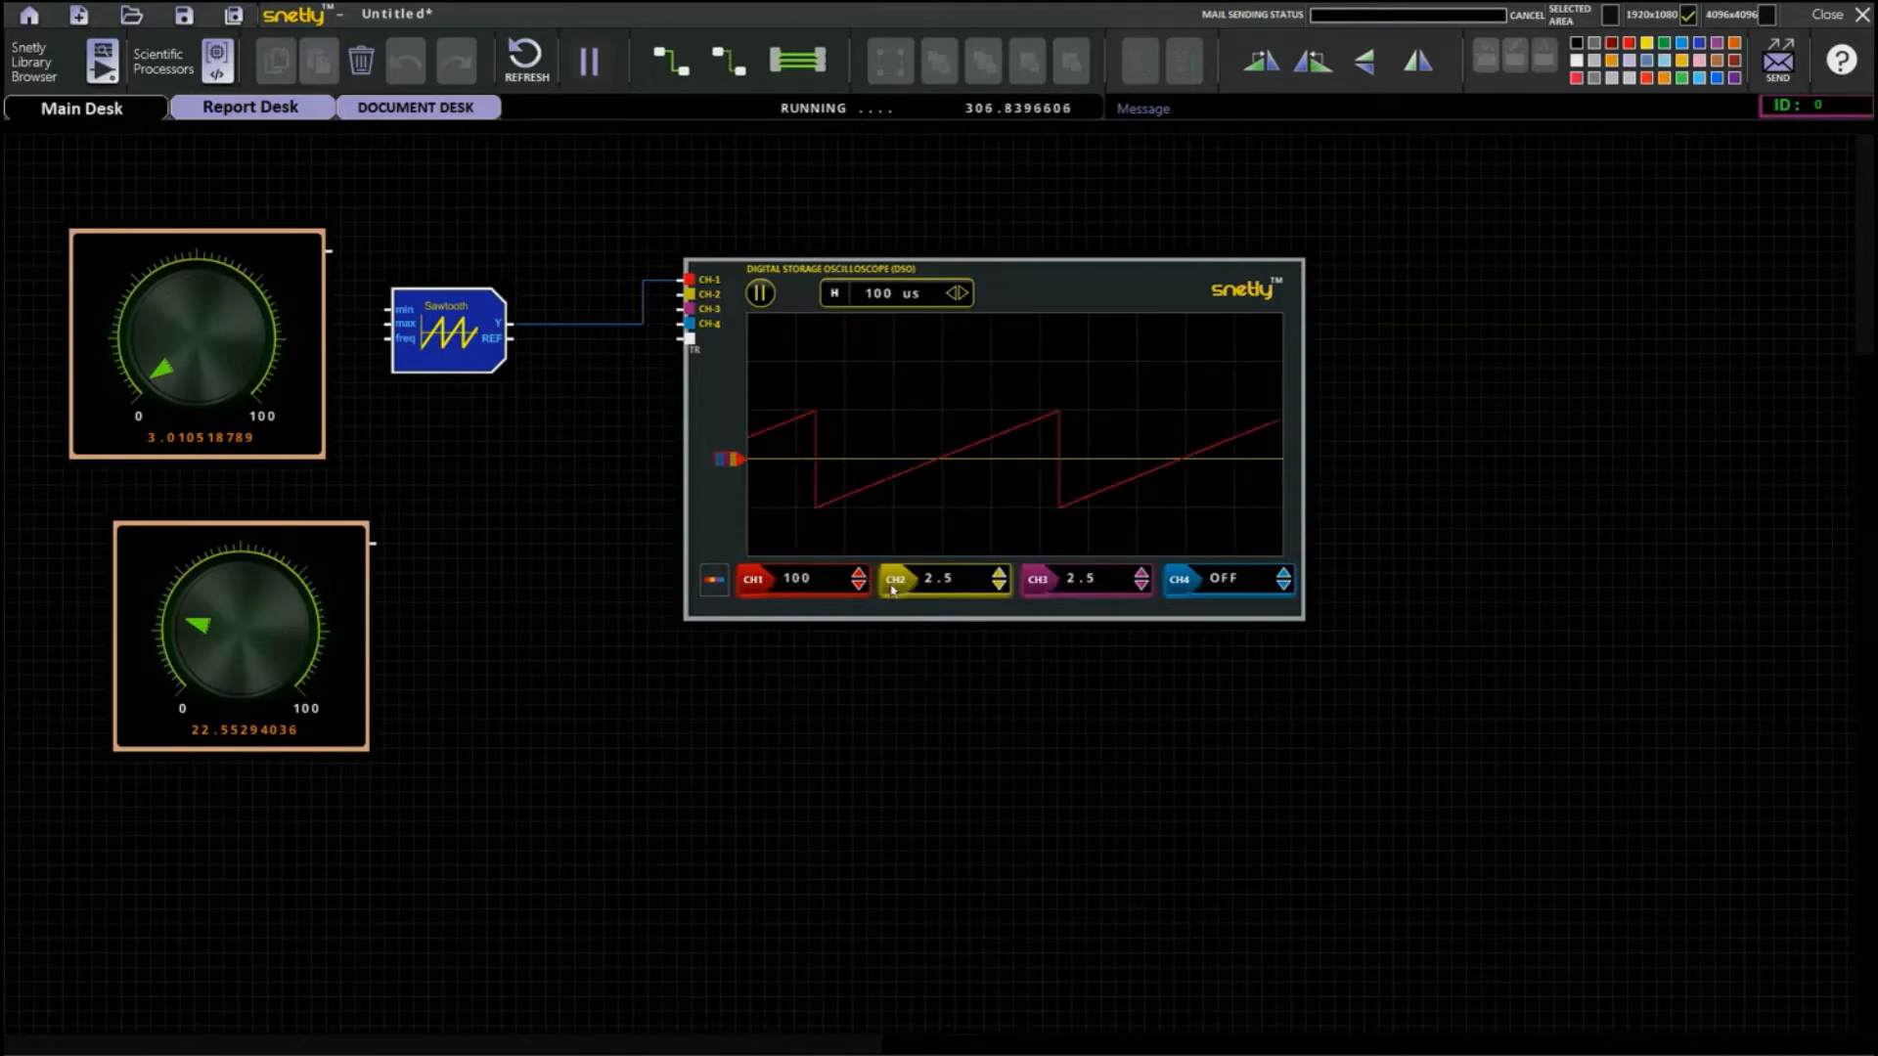
pyautogui.click(894, 587)
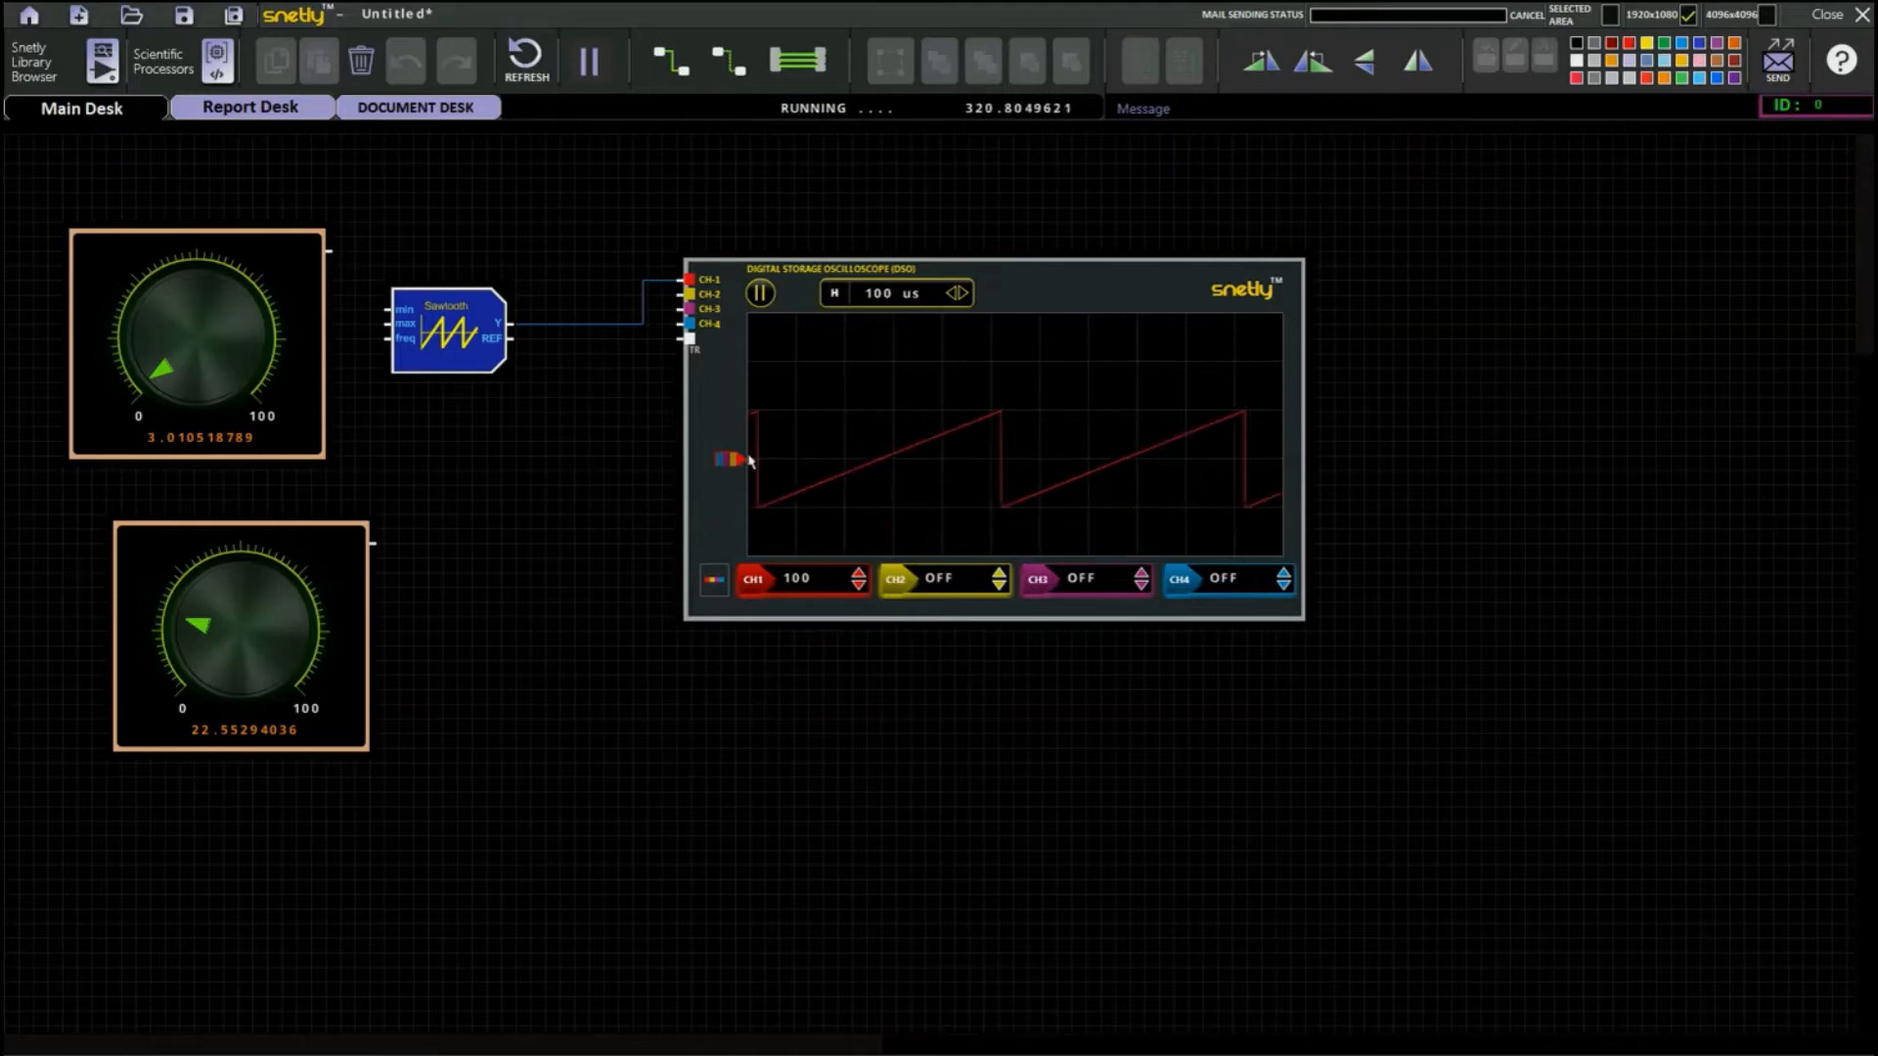
# Set the Sawtooth block's INTERNAL-1/EXTERNAL-0 CFG register to 0, apply it, and return to the schematic.
pyautogui.doubleClick(450, 337)
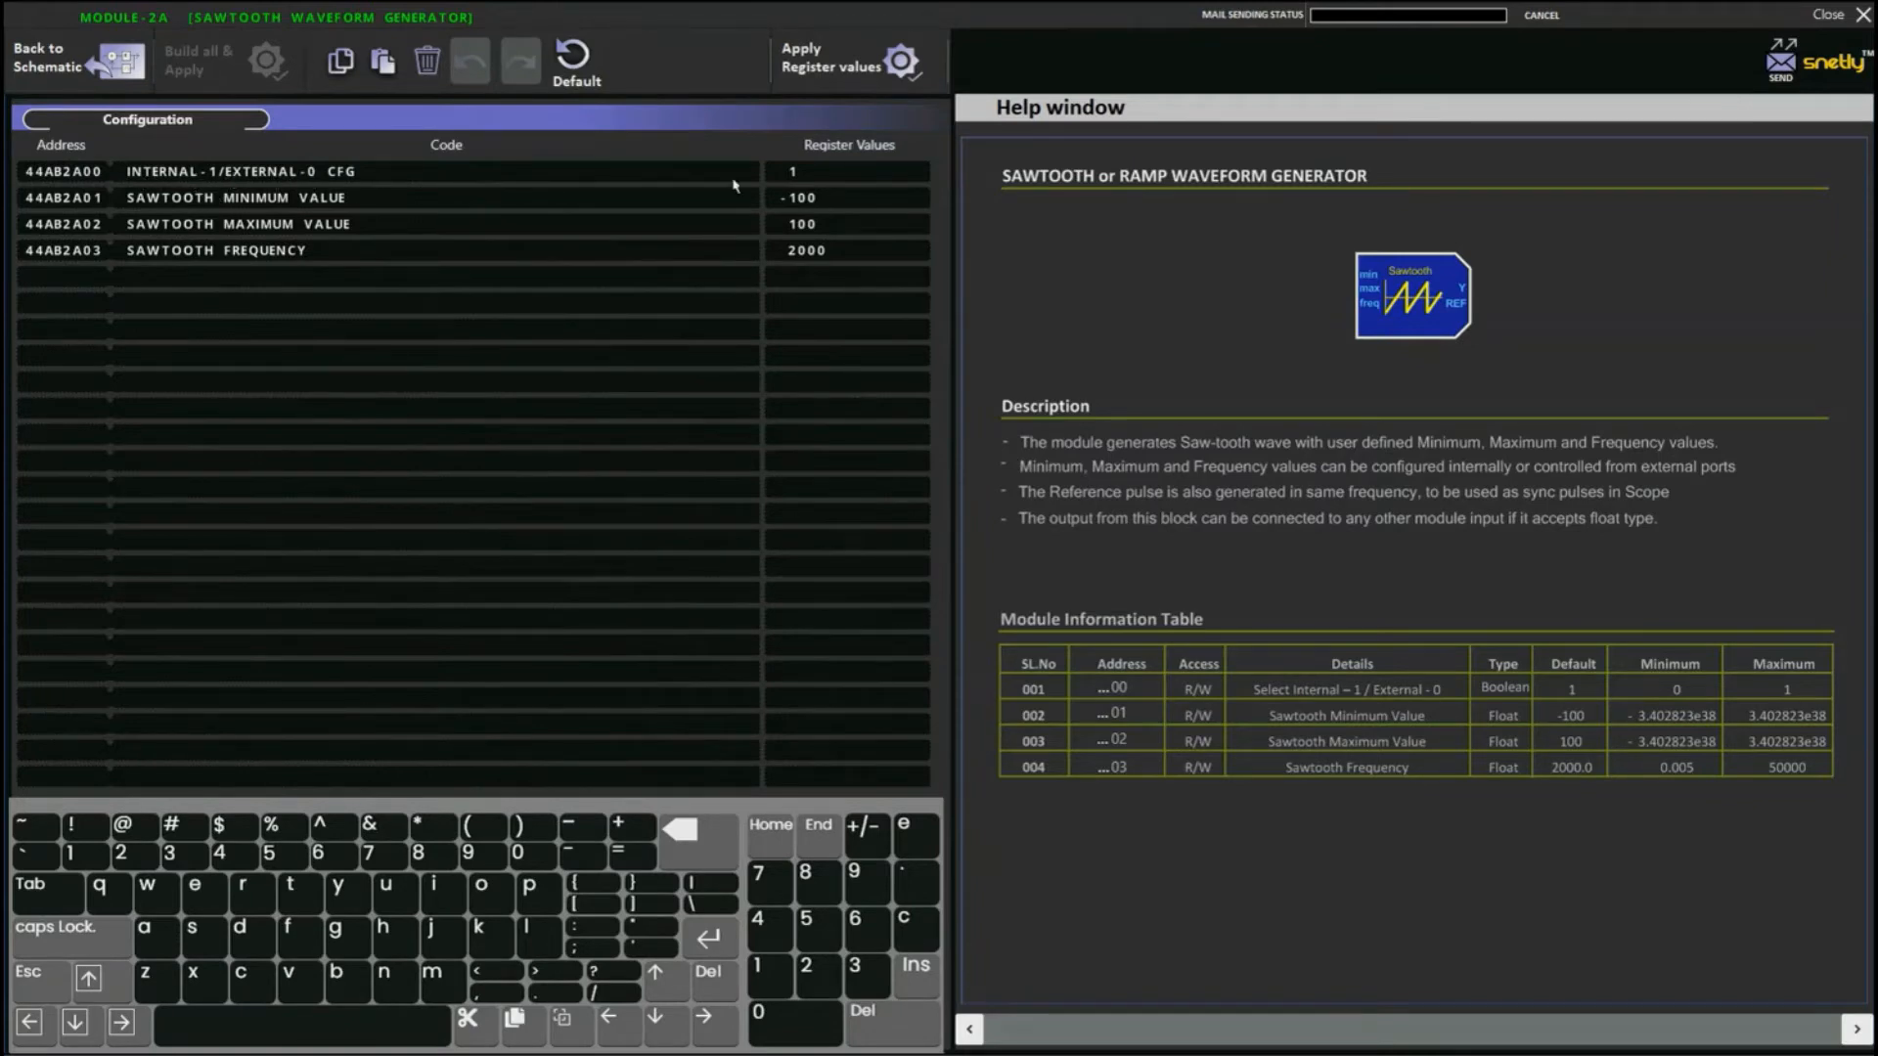
pyautogui.click(699, 839)
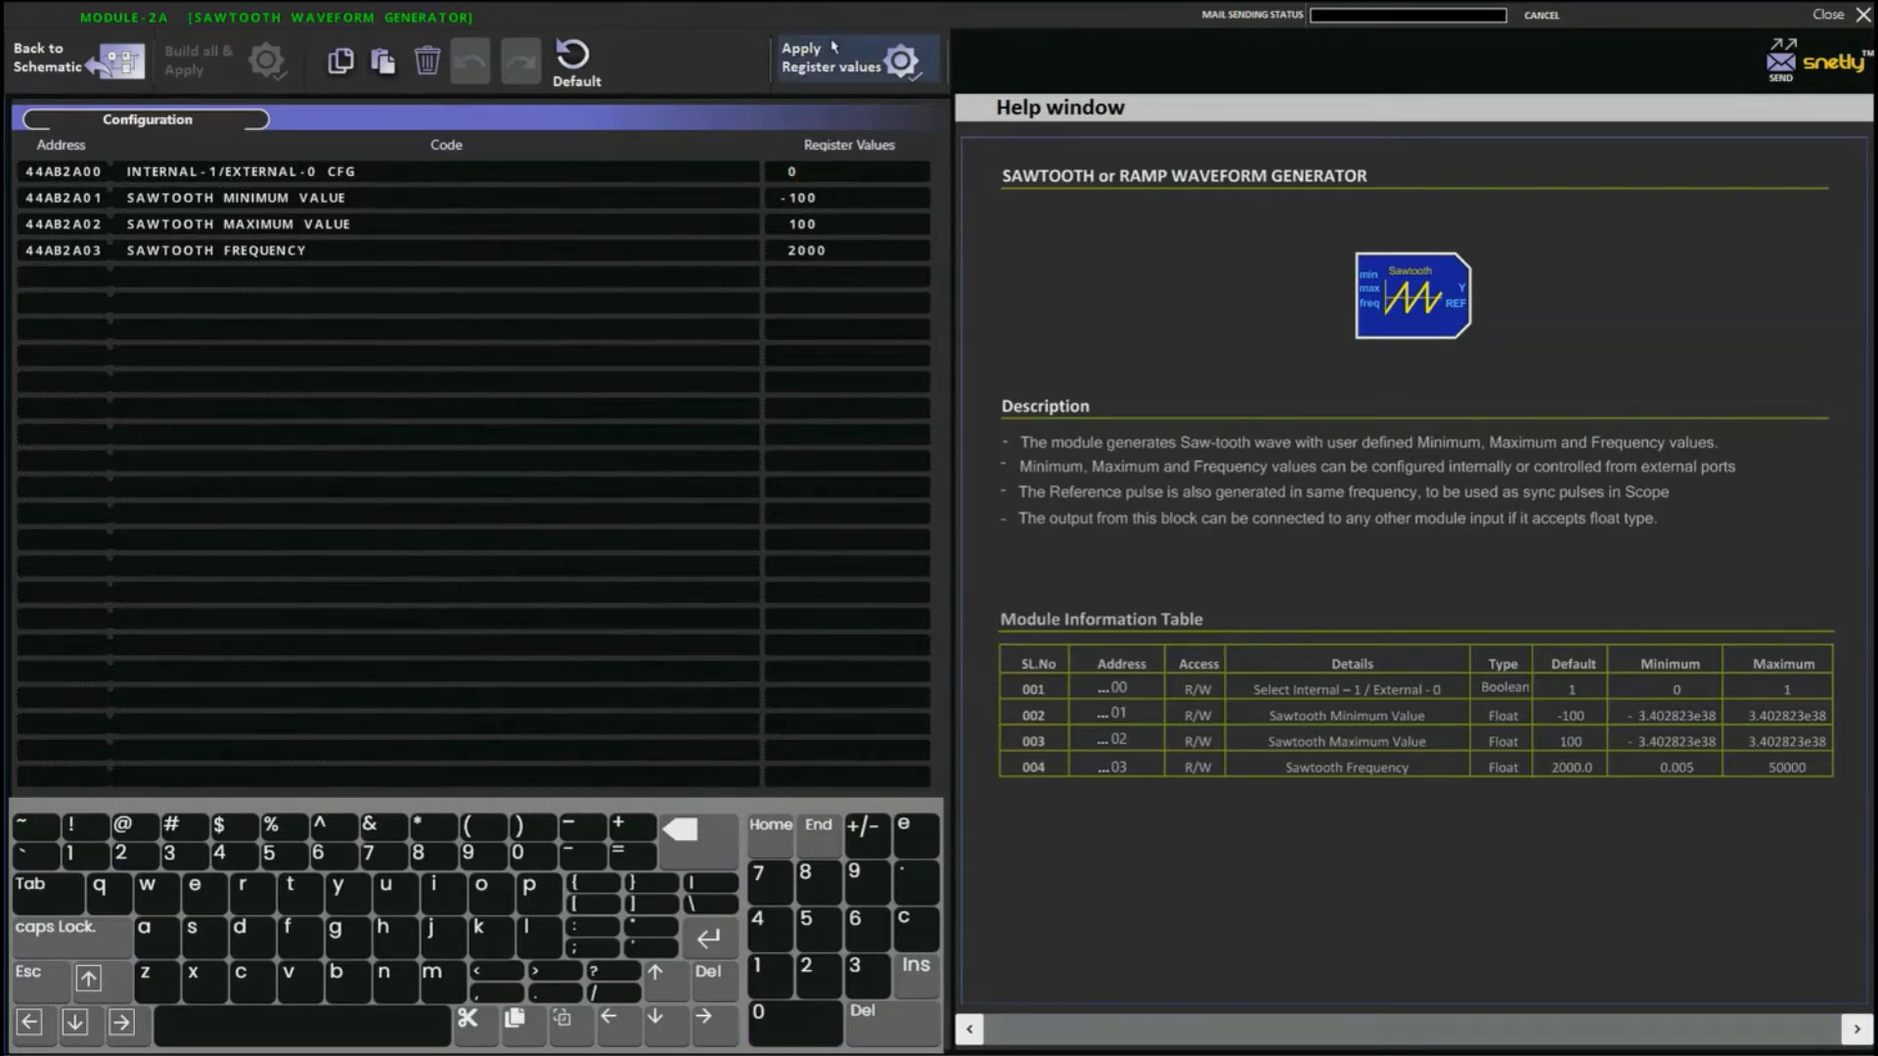
pyautogui.click(112, 61)
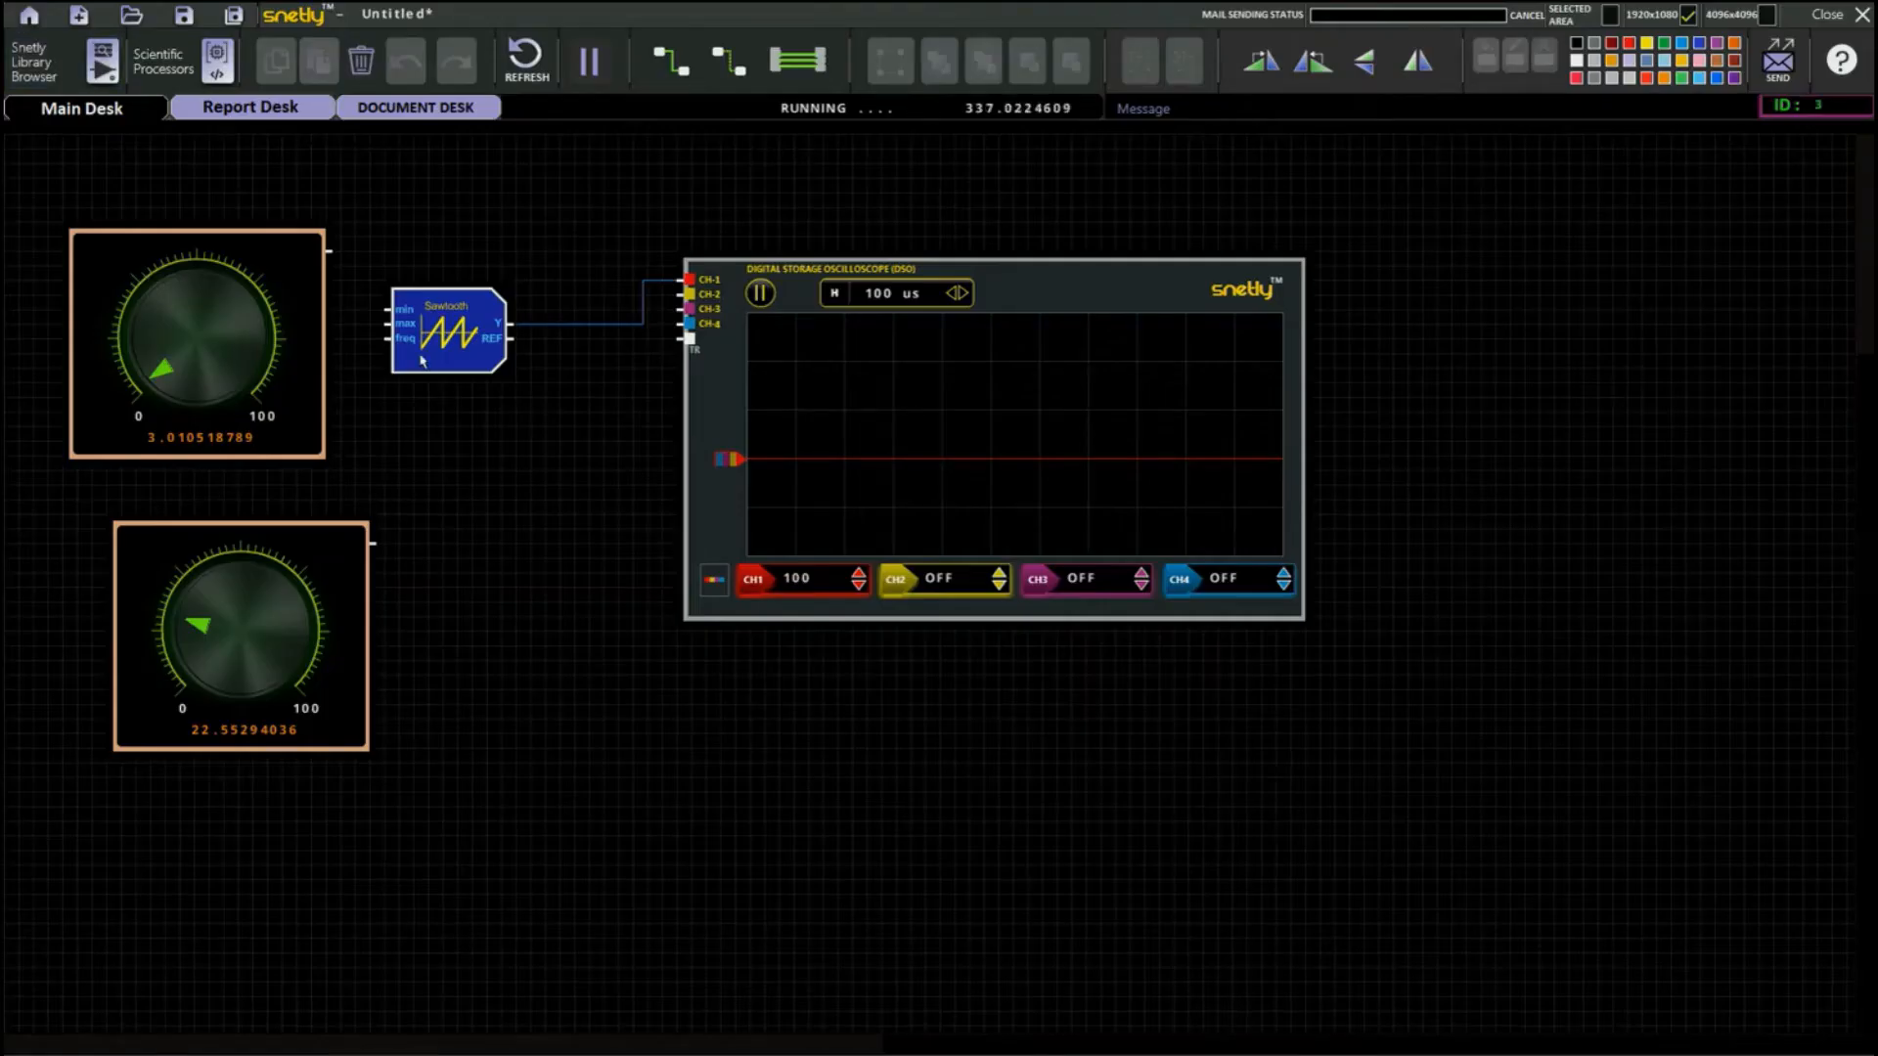
# Wire the upper knob to the Sawtooth's min input and the lower knob to max, aligning the lower knob beneath the upper one.
pyautogui.moveTo(422, 361); pyautogui.dragTo(482, 346)
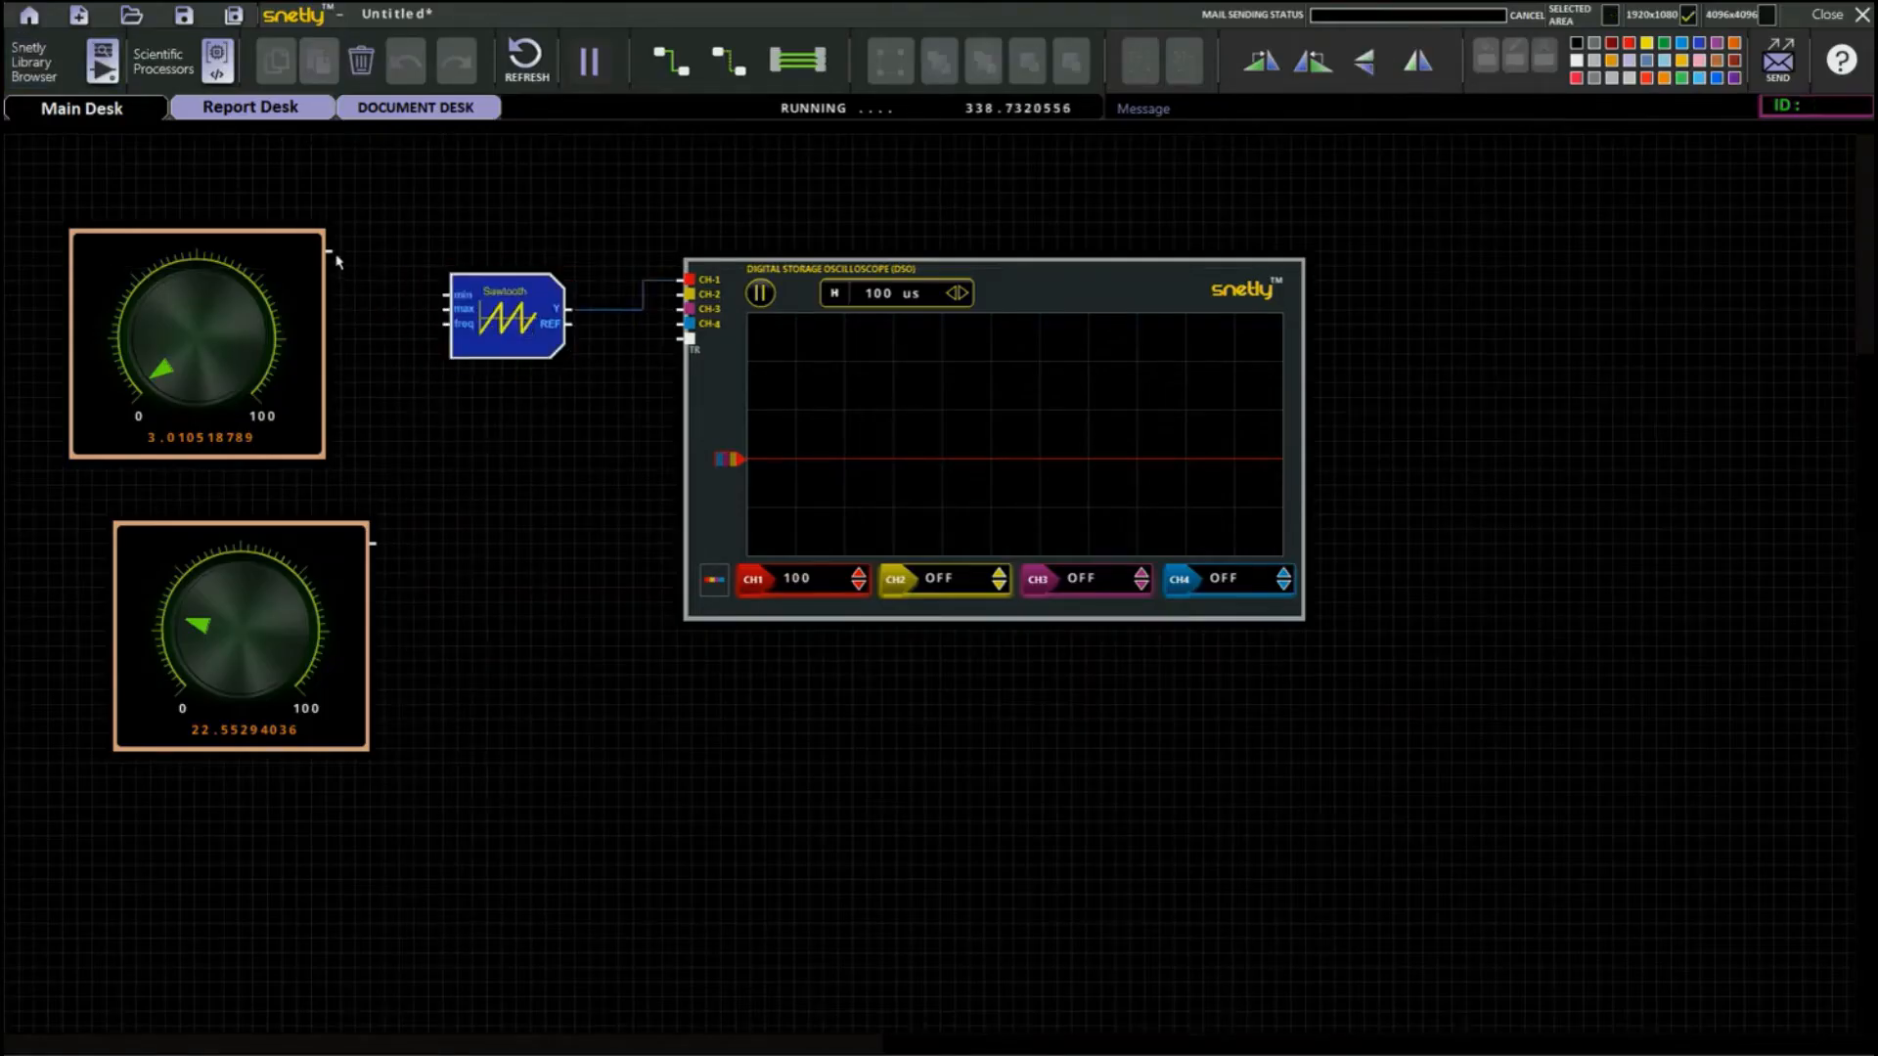
pyautogui.moveTo(332, 252); pyautogui.dragTo(444, 297)
pyautogui.moveTo(376, 543); pyautogui.dragTo(515, 336)
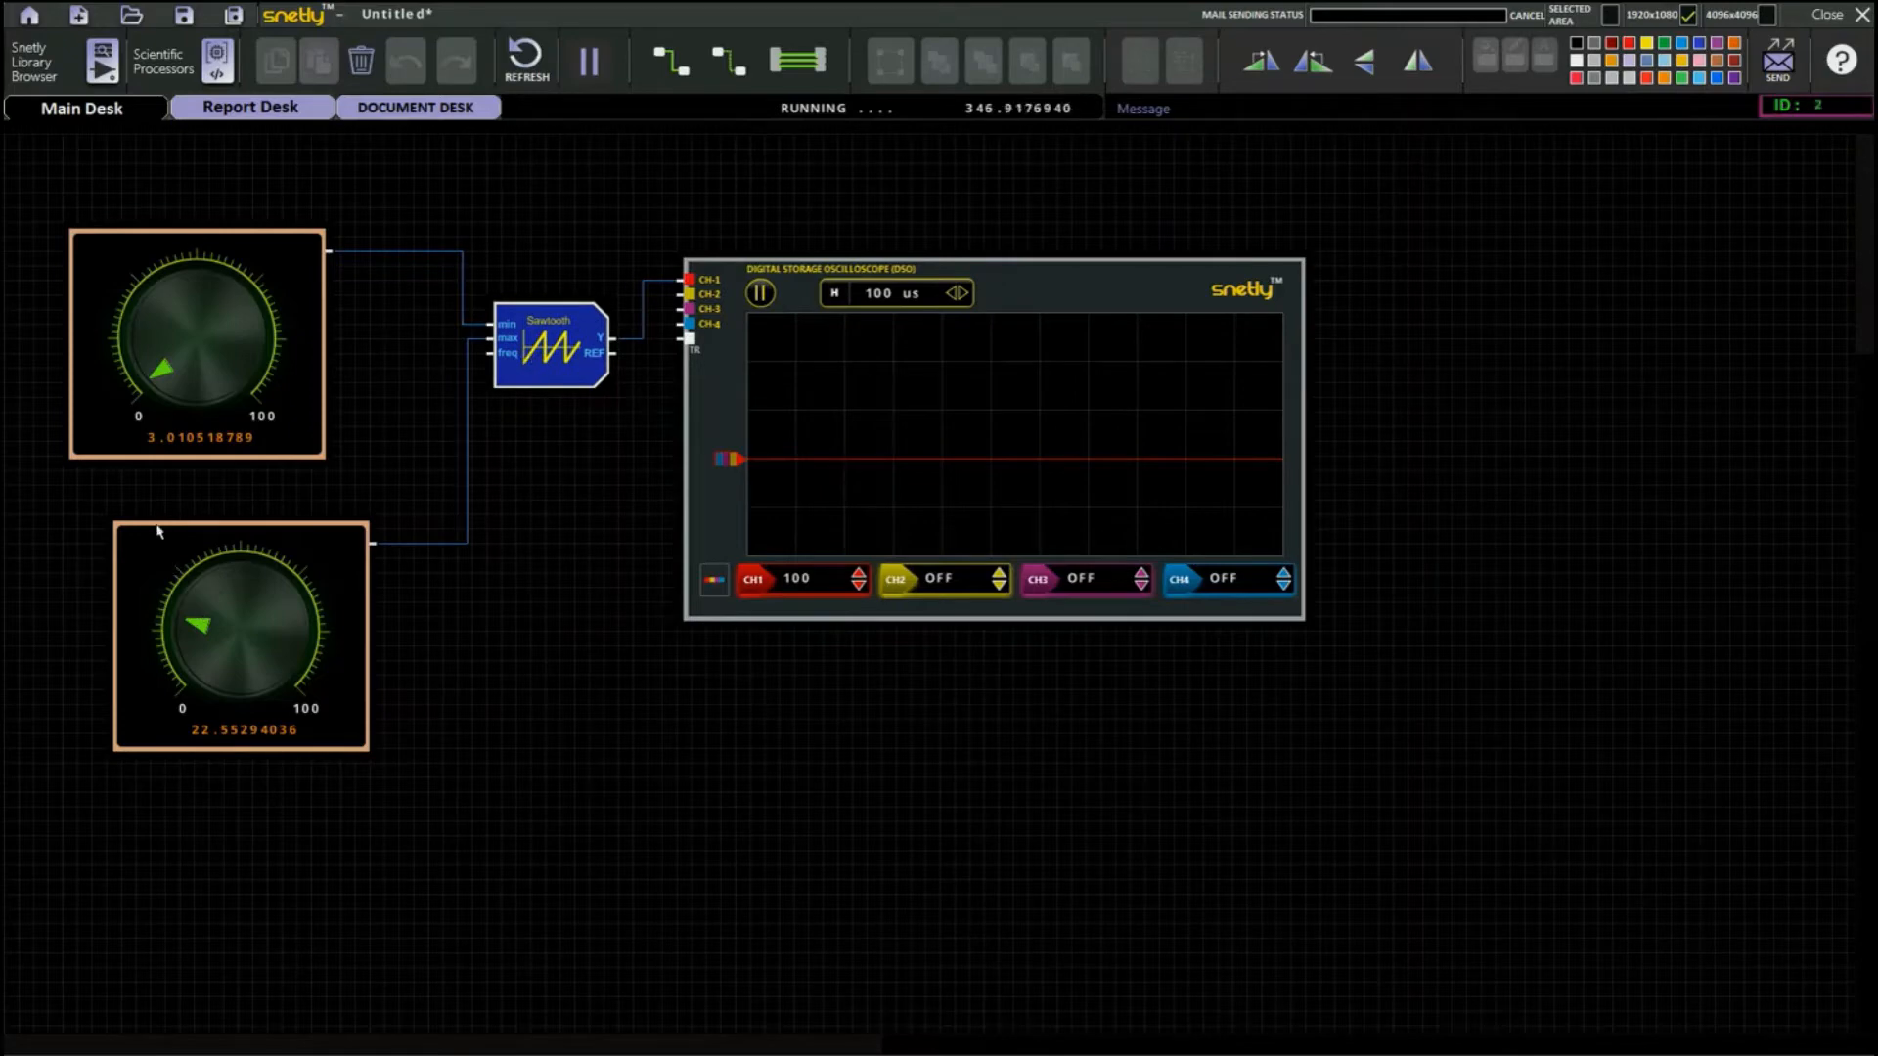
pyautogui.moveTo(158, 531); pyautogui.dragTo(115, 510)
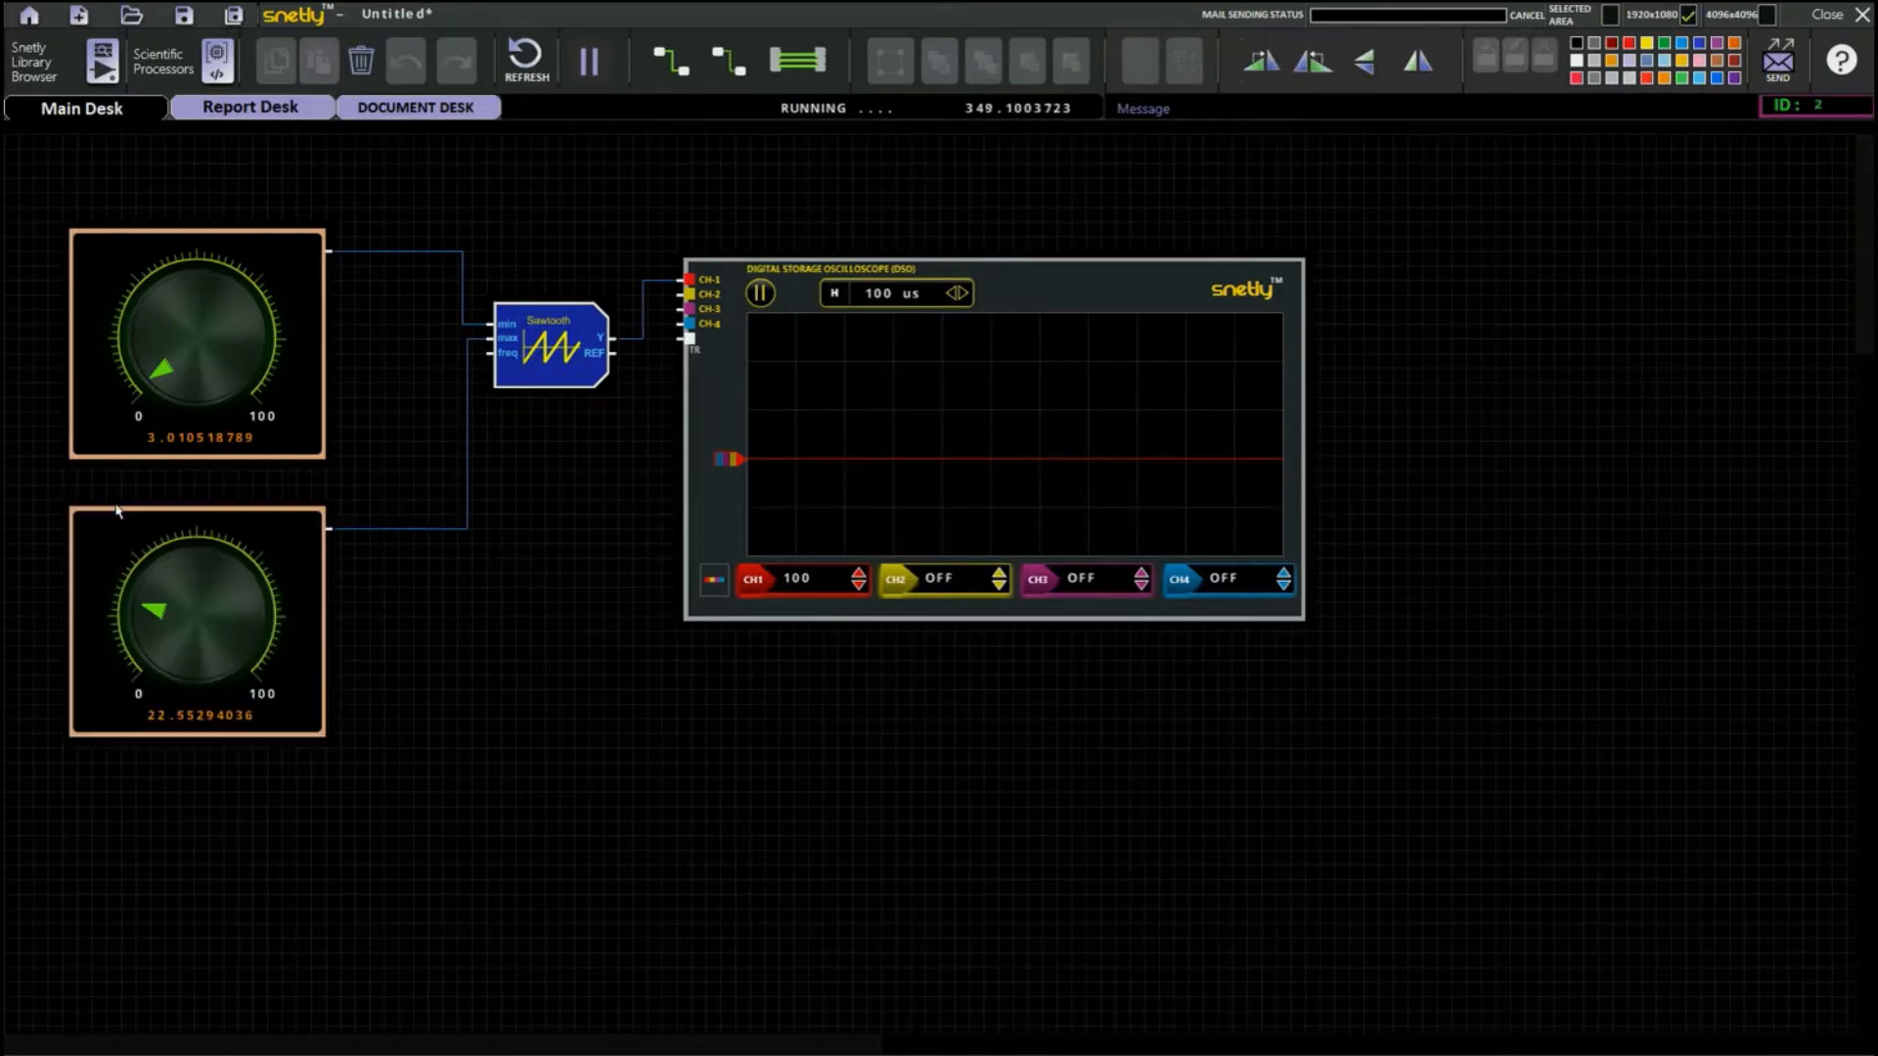
# Add a third knob from the GUI - Knobs library to the free area below the Sawtooth block.
pyautogui.click(98, 61)
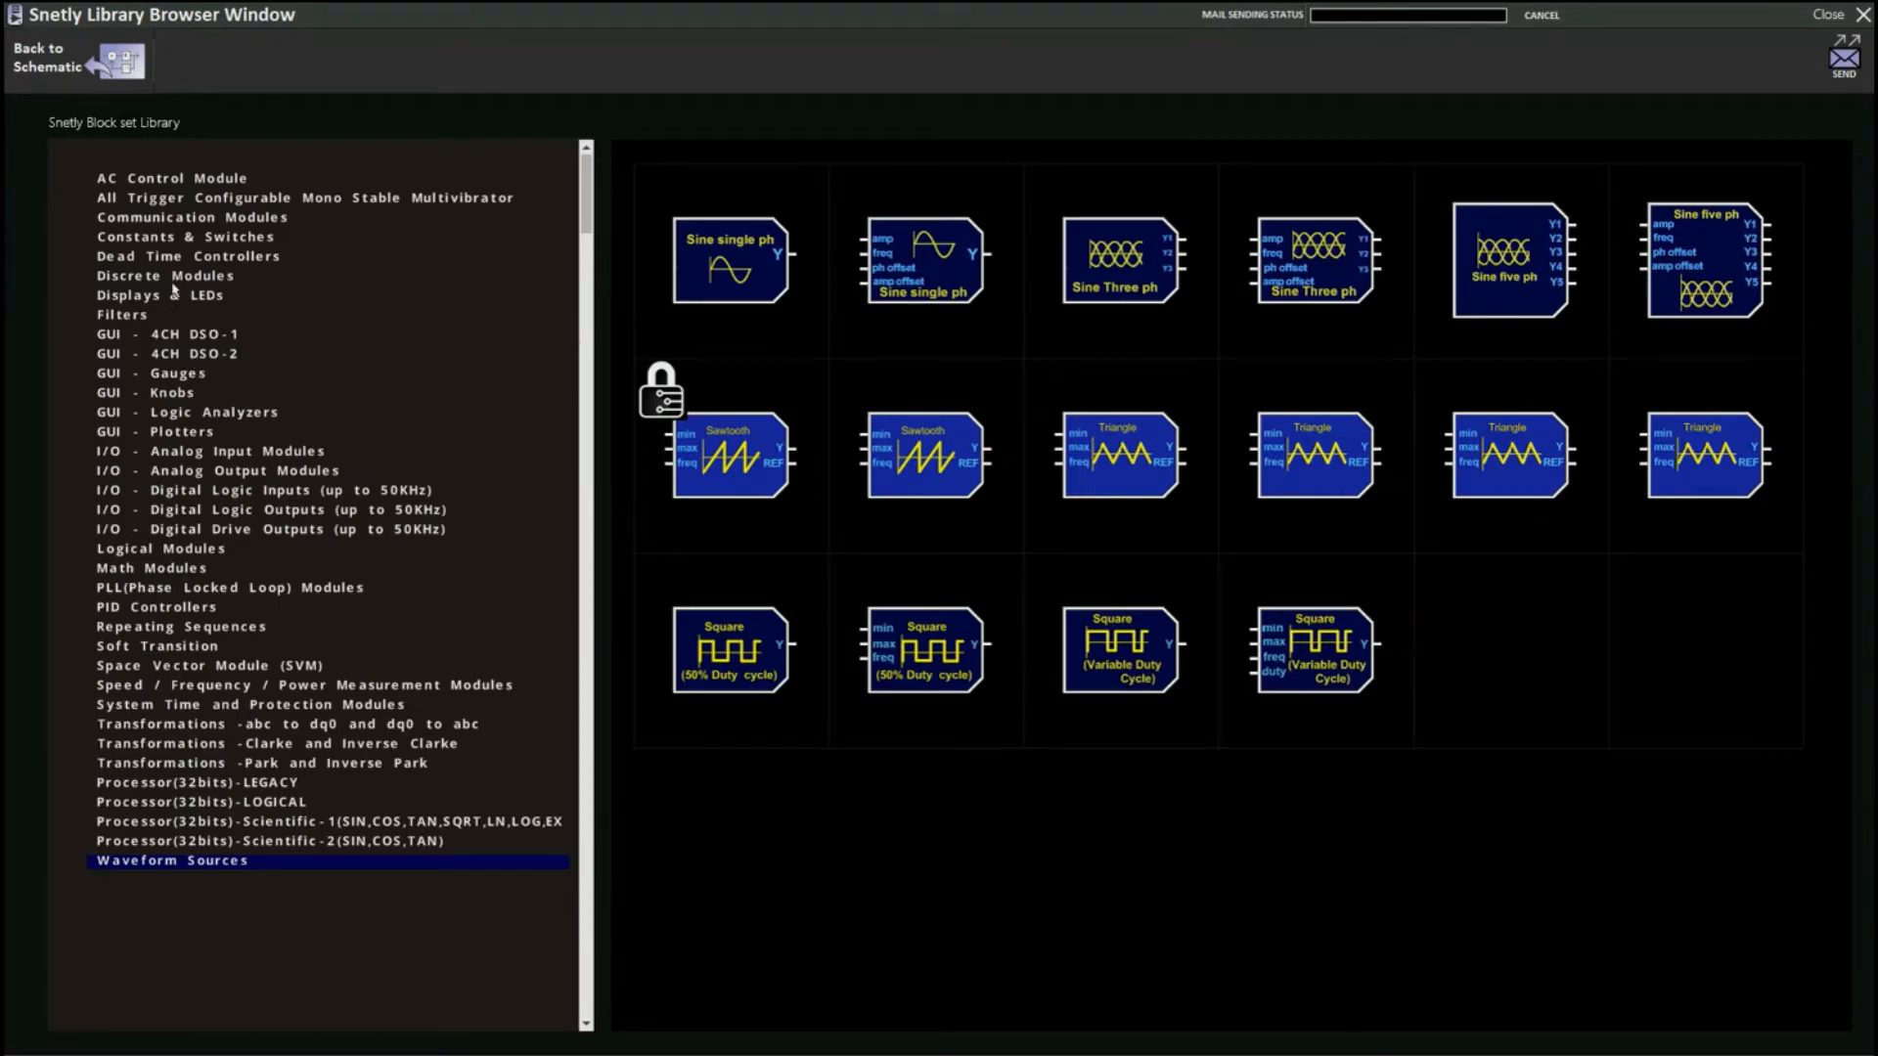
pyautogui.click(174, 393)
pyautogui.moveTo(1496, 435); pyautogui.dragTo(540, 844)
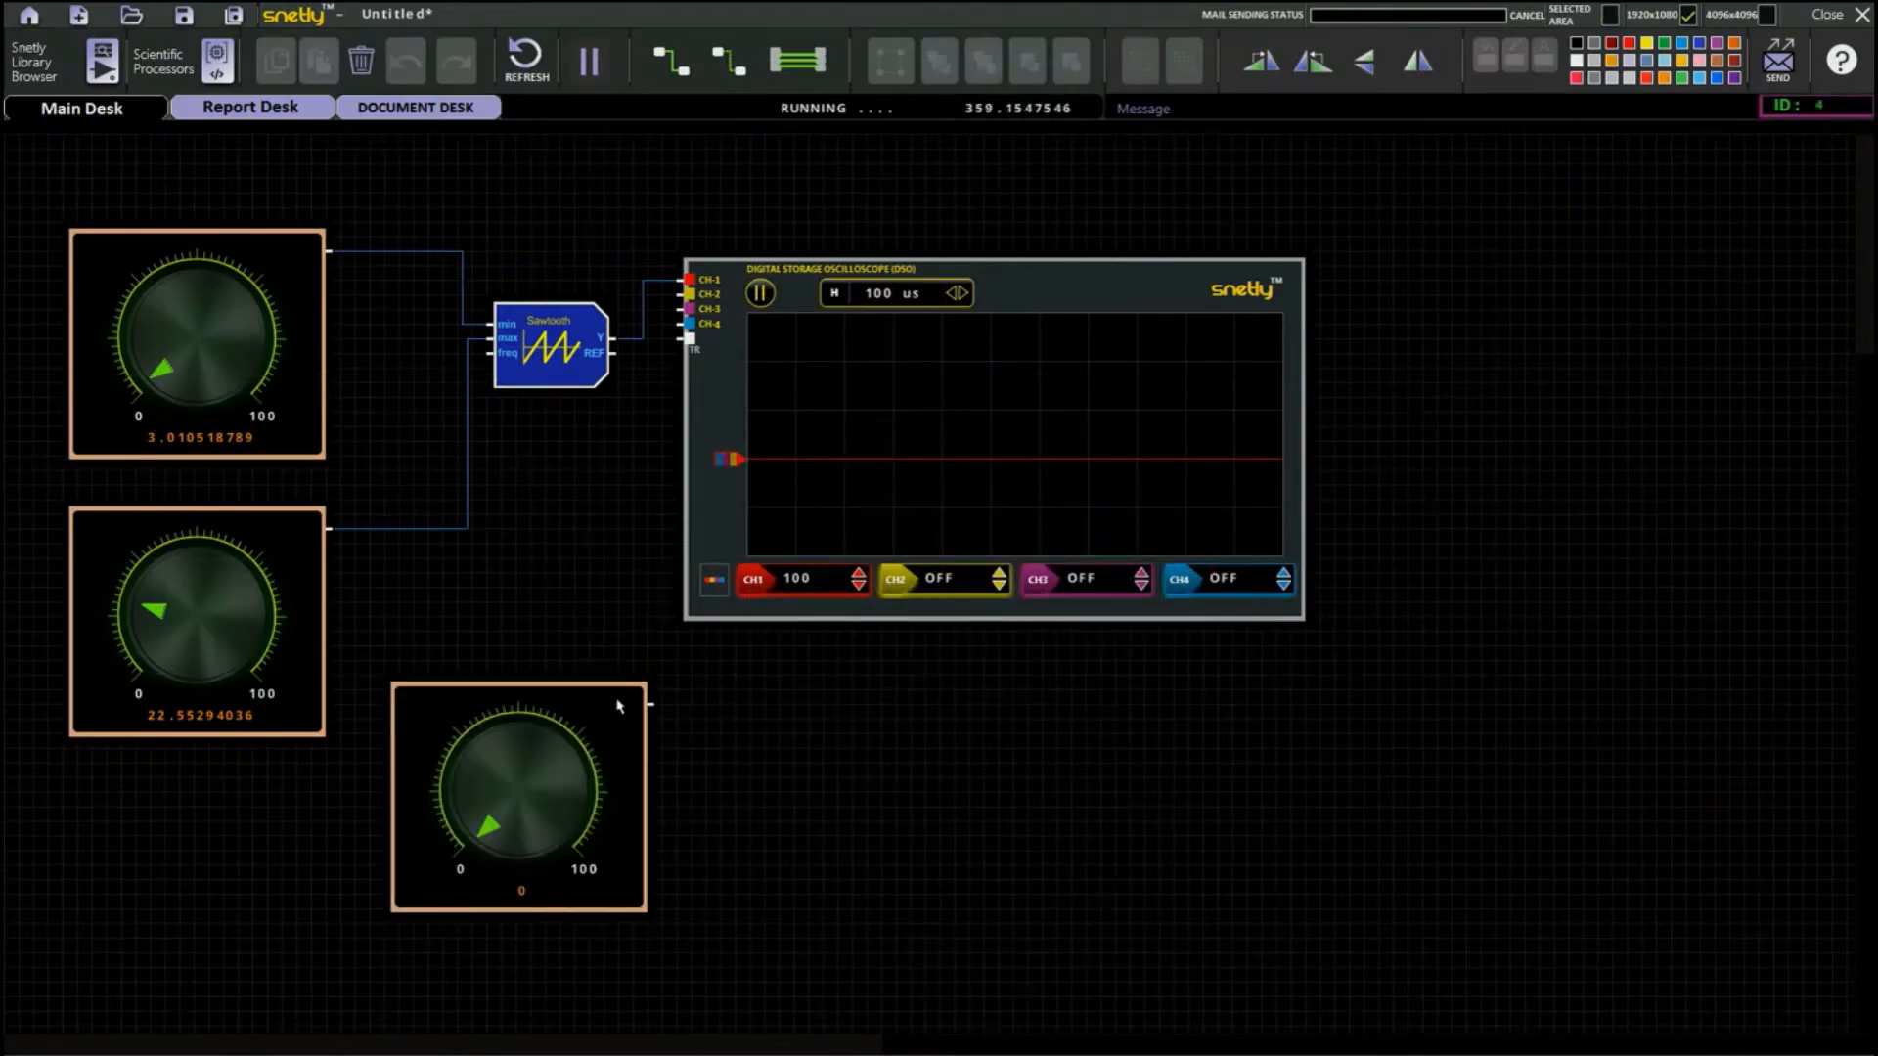
# Set the new knob's maximum value to 2000, apply it, and return to the schematic.
pyautogui.doubleClick(618, 705)
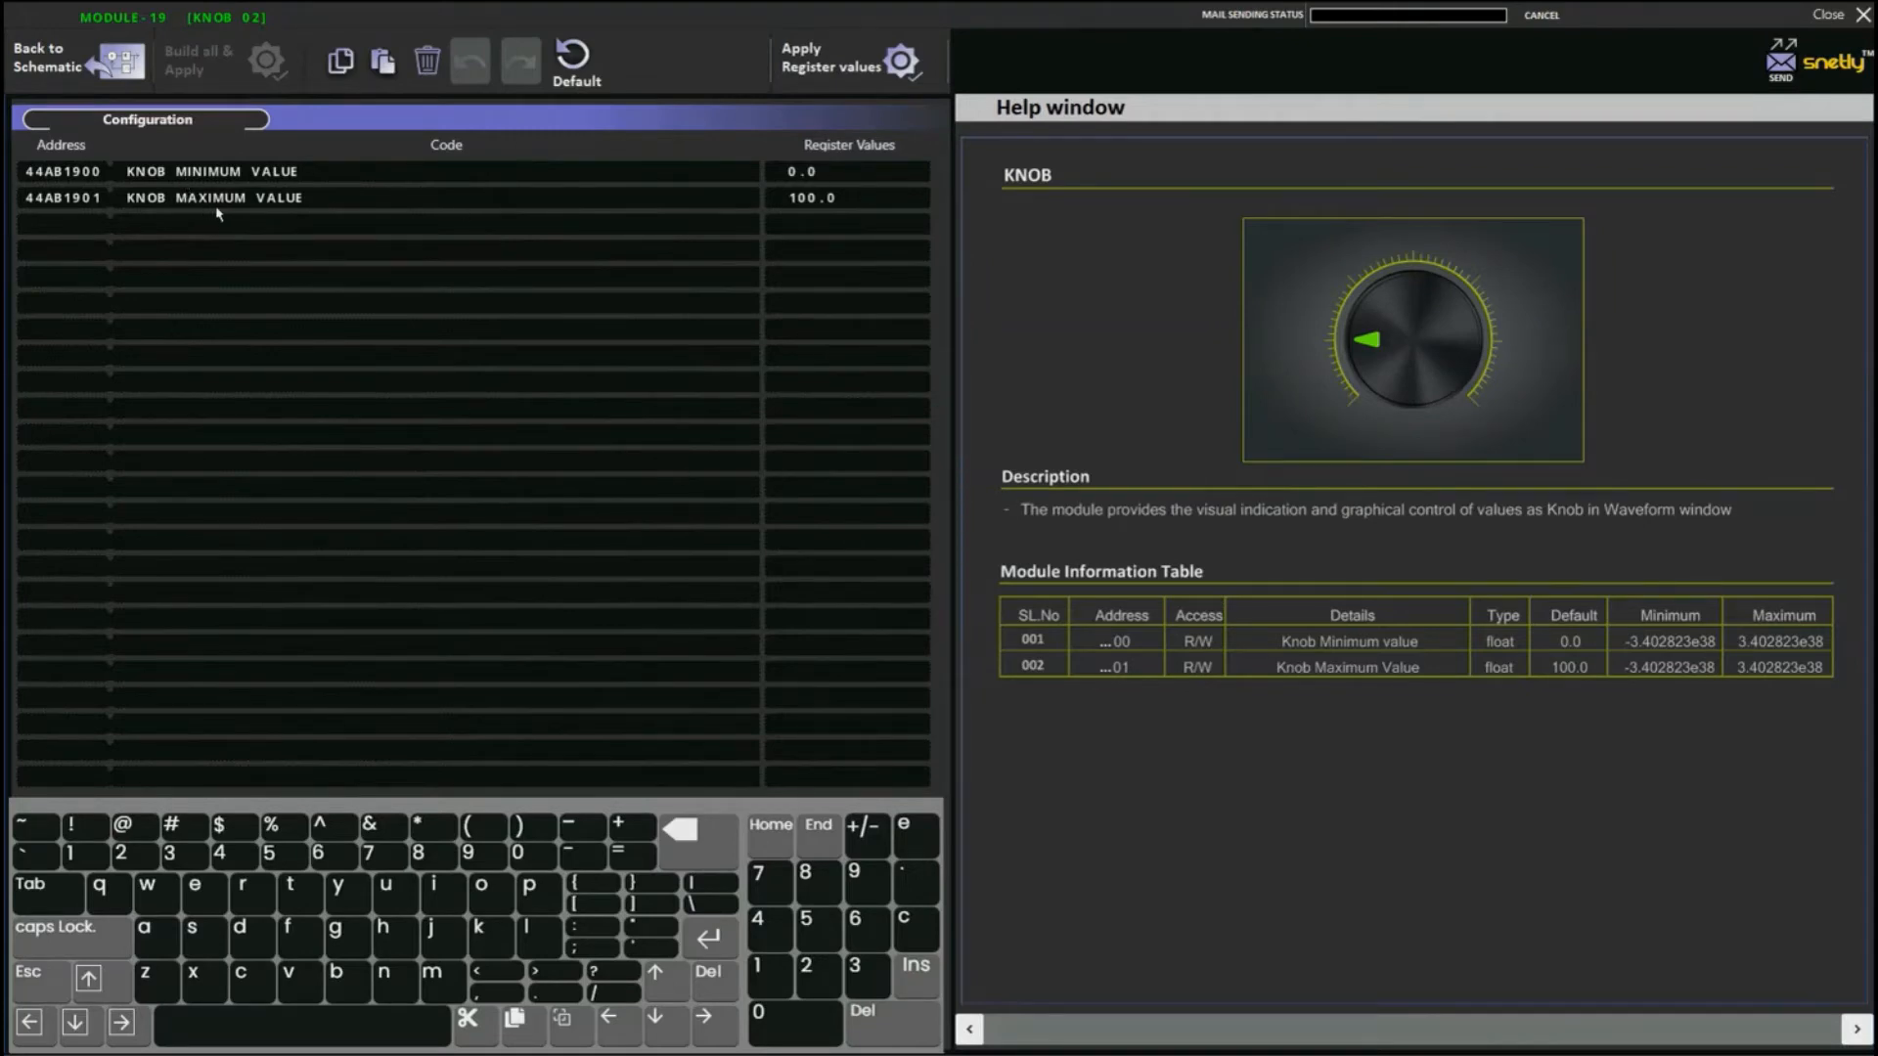
pyautogui.click(851, 203)
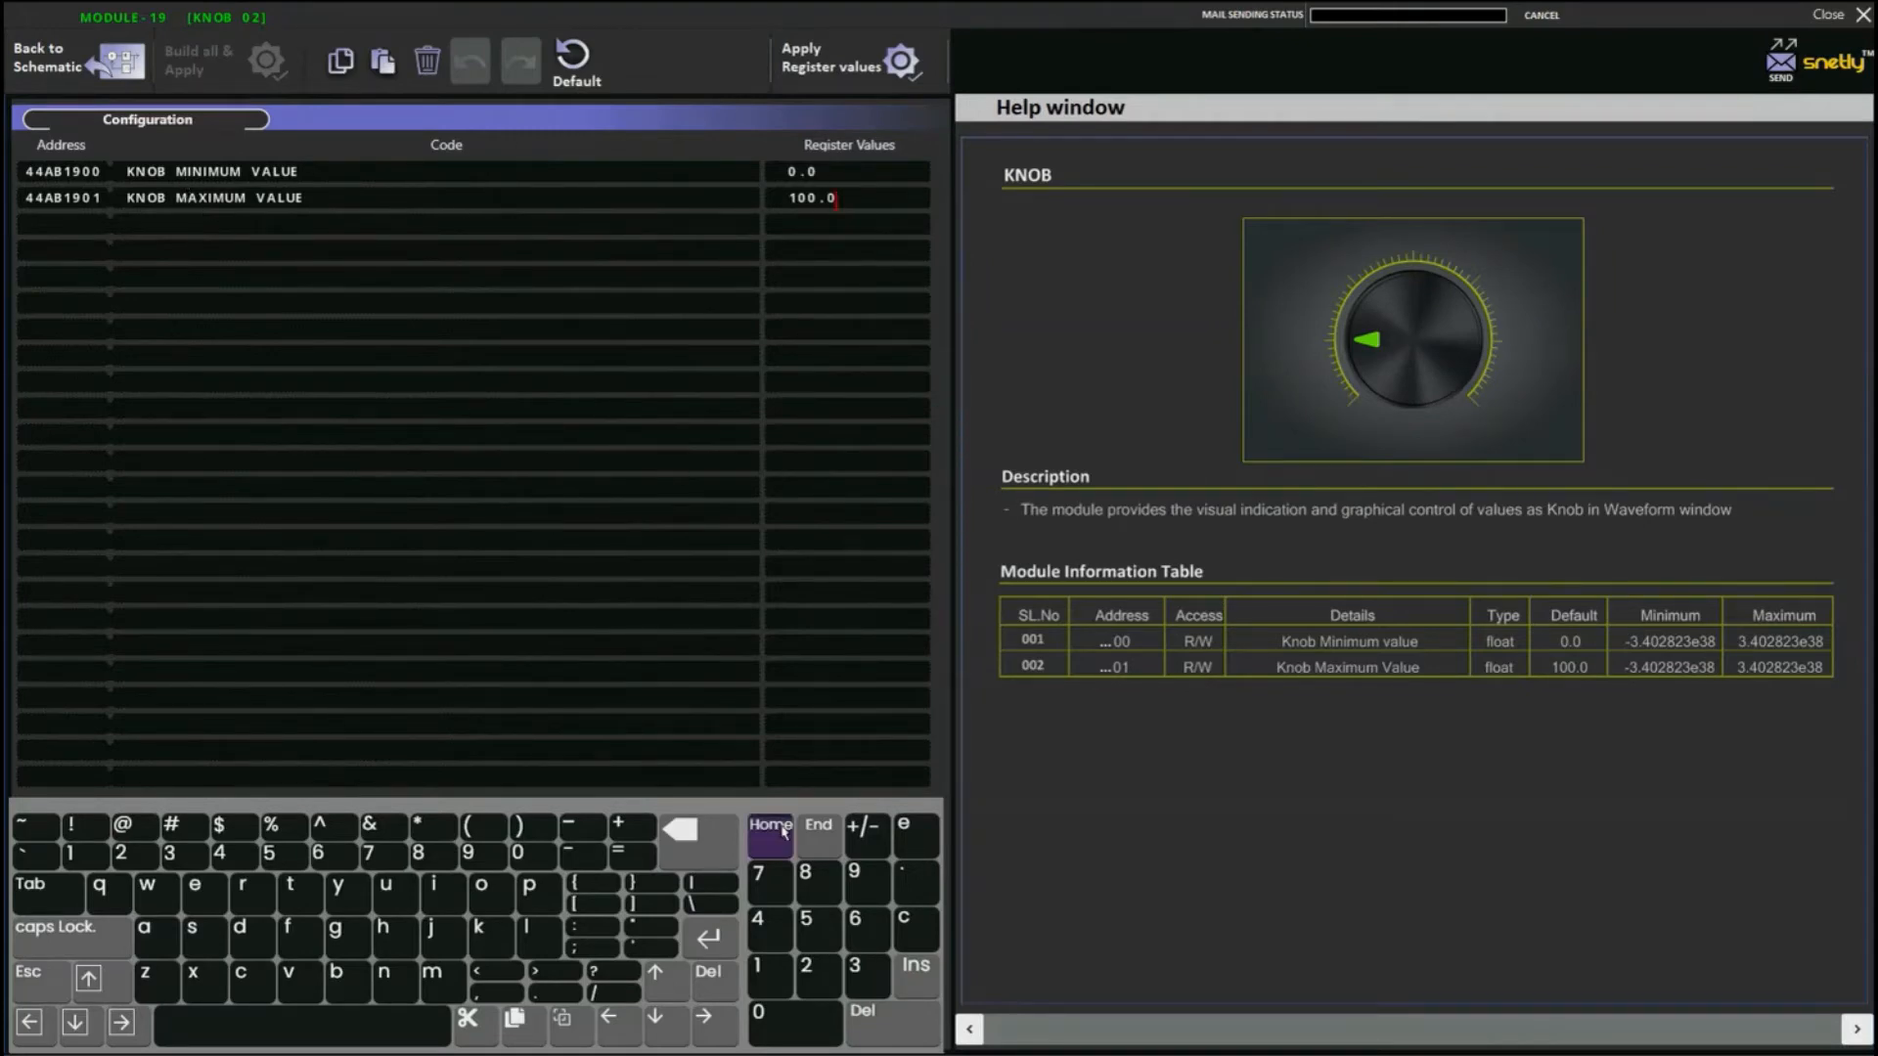
pyautogui.click(688, 834)
pyautogui.click(689, 834)
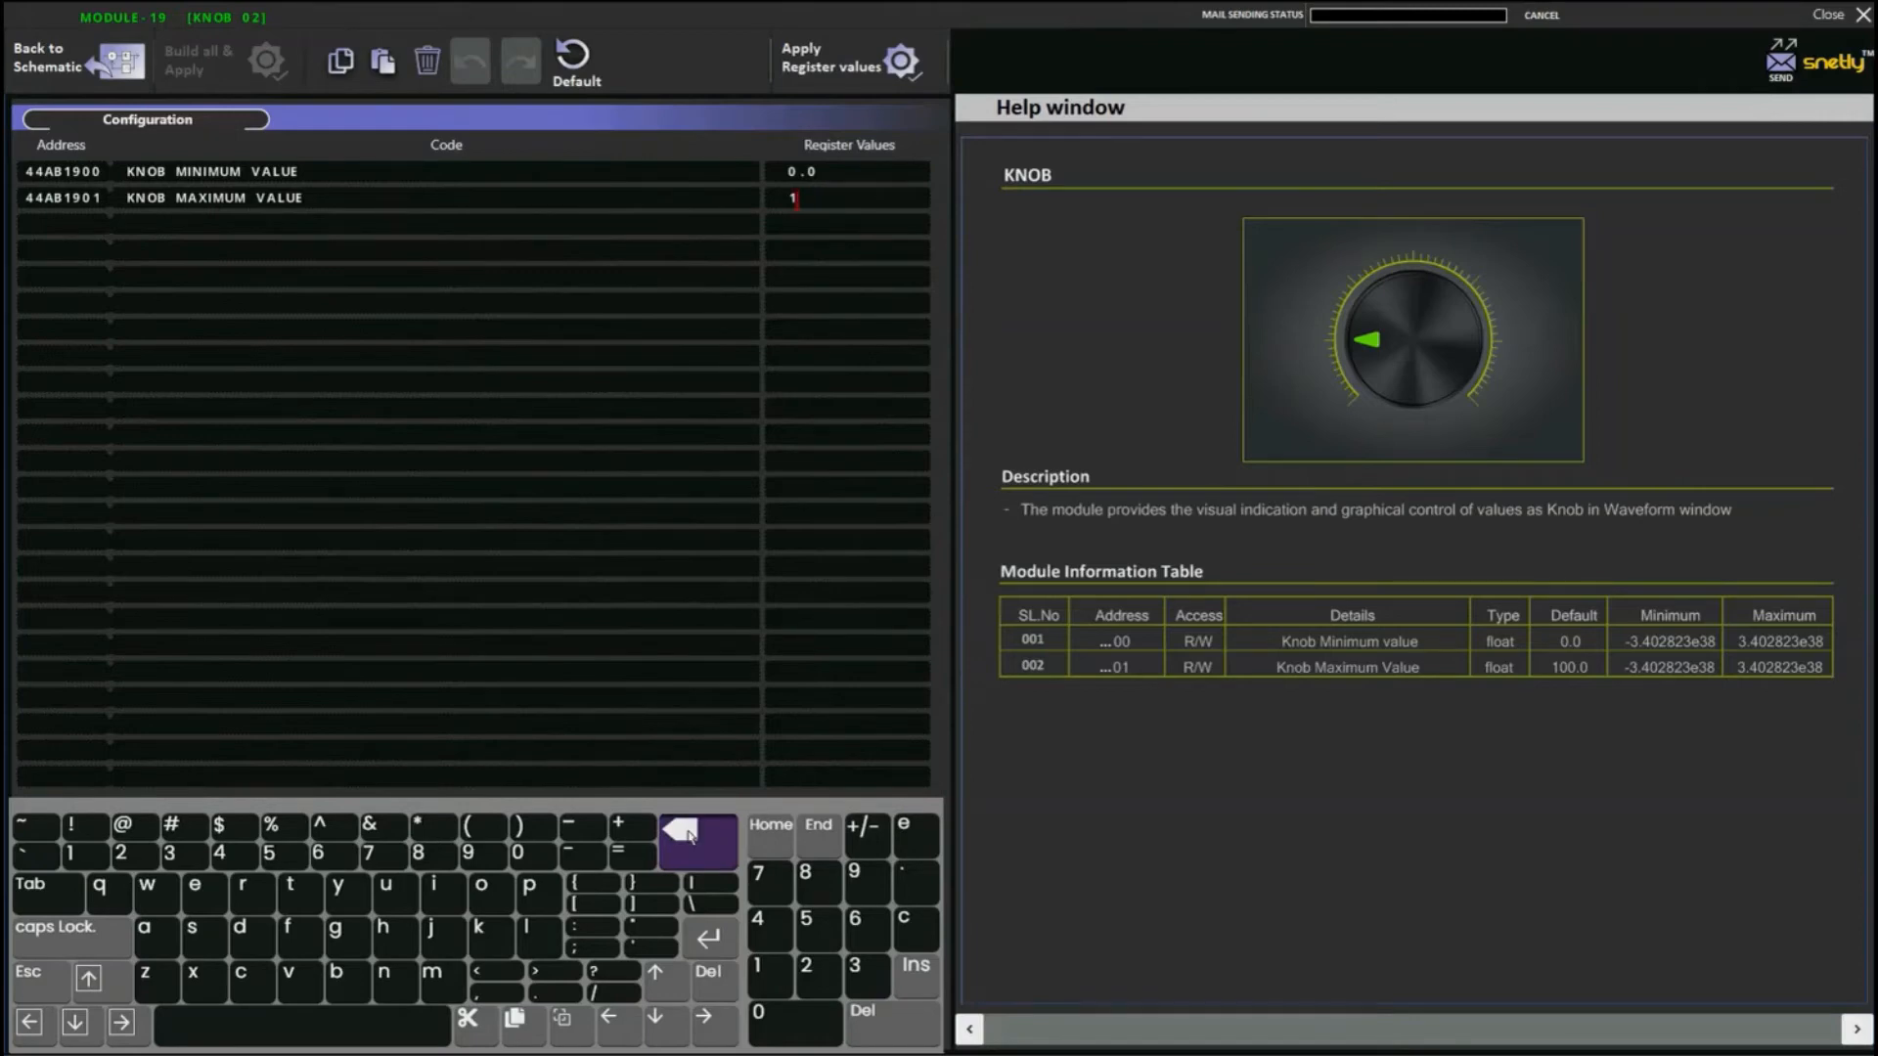
pyautogui.click(808, 972)
pyautogui.click(802, 1018)
pyautogui.click(802, 1017)
pyautogui.click(802, 1018)
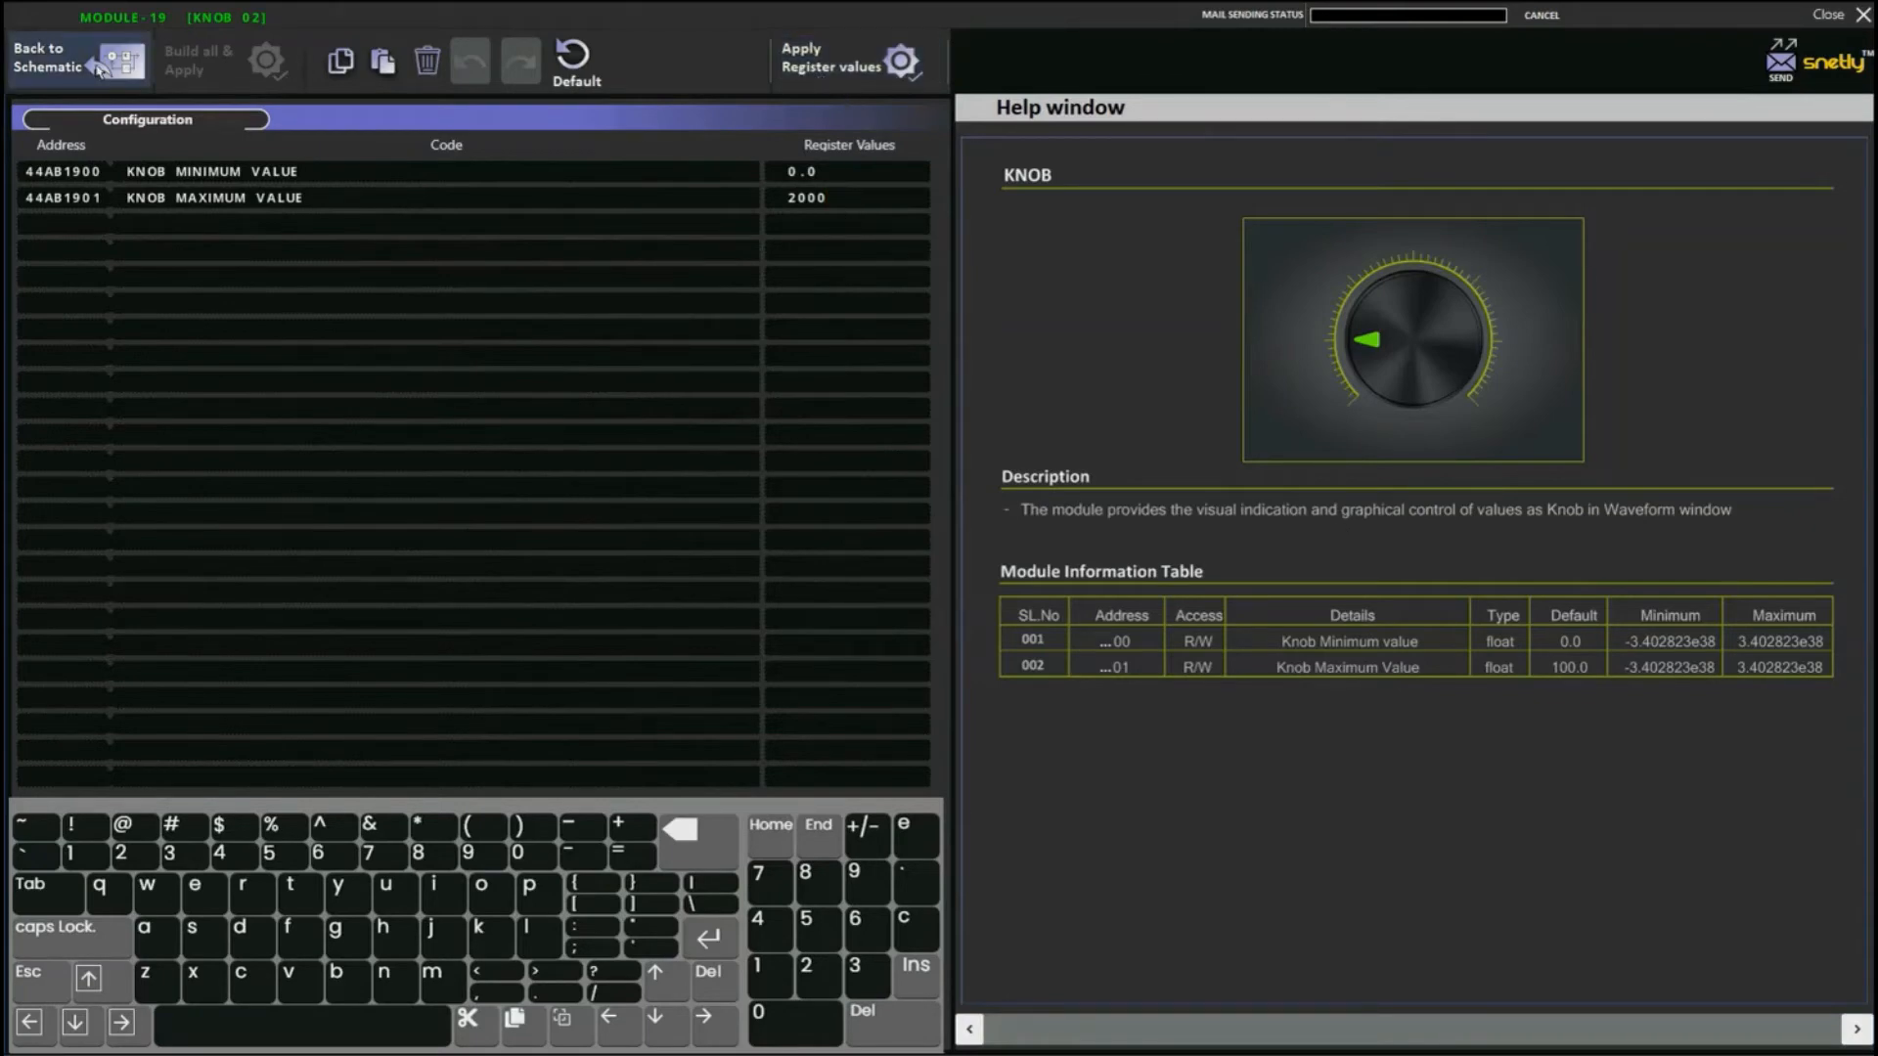
pyautogui.click(108, 60)
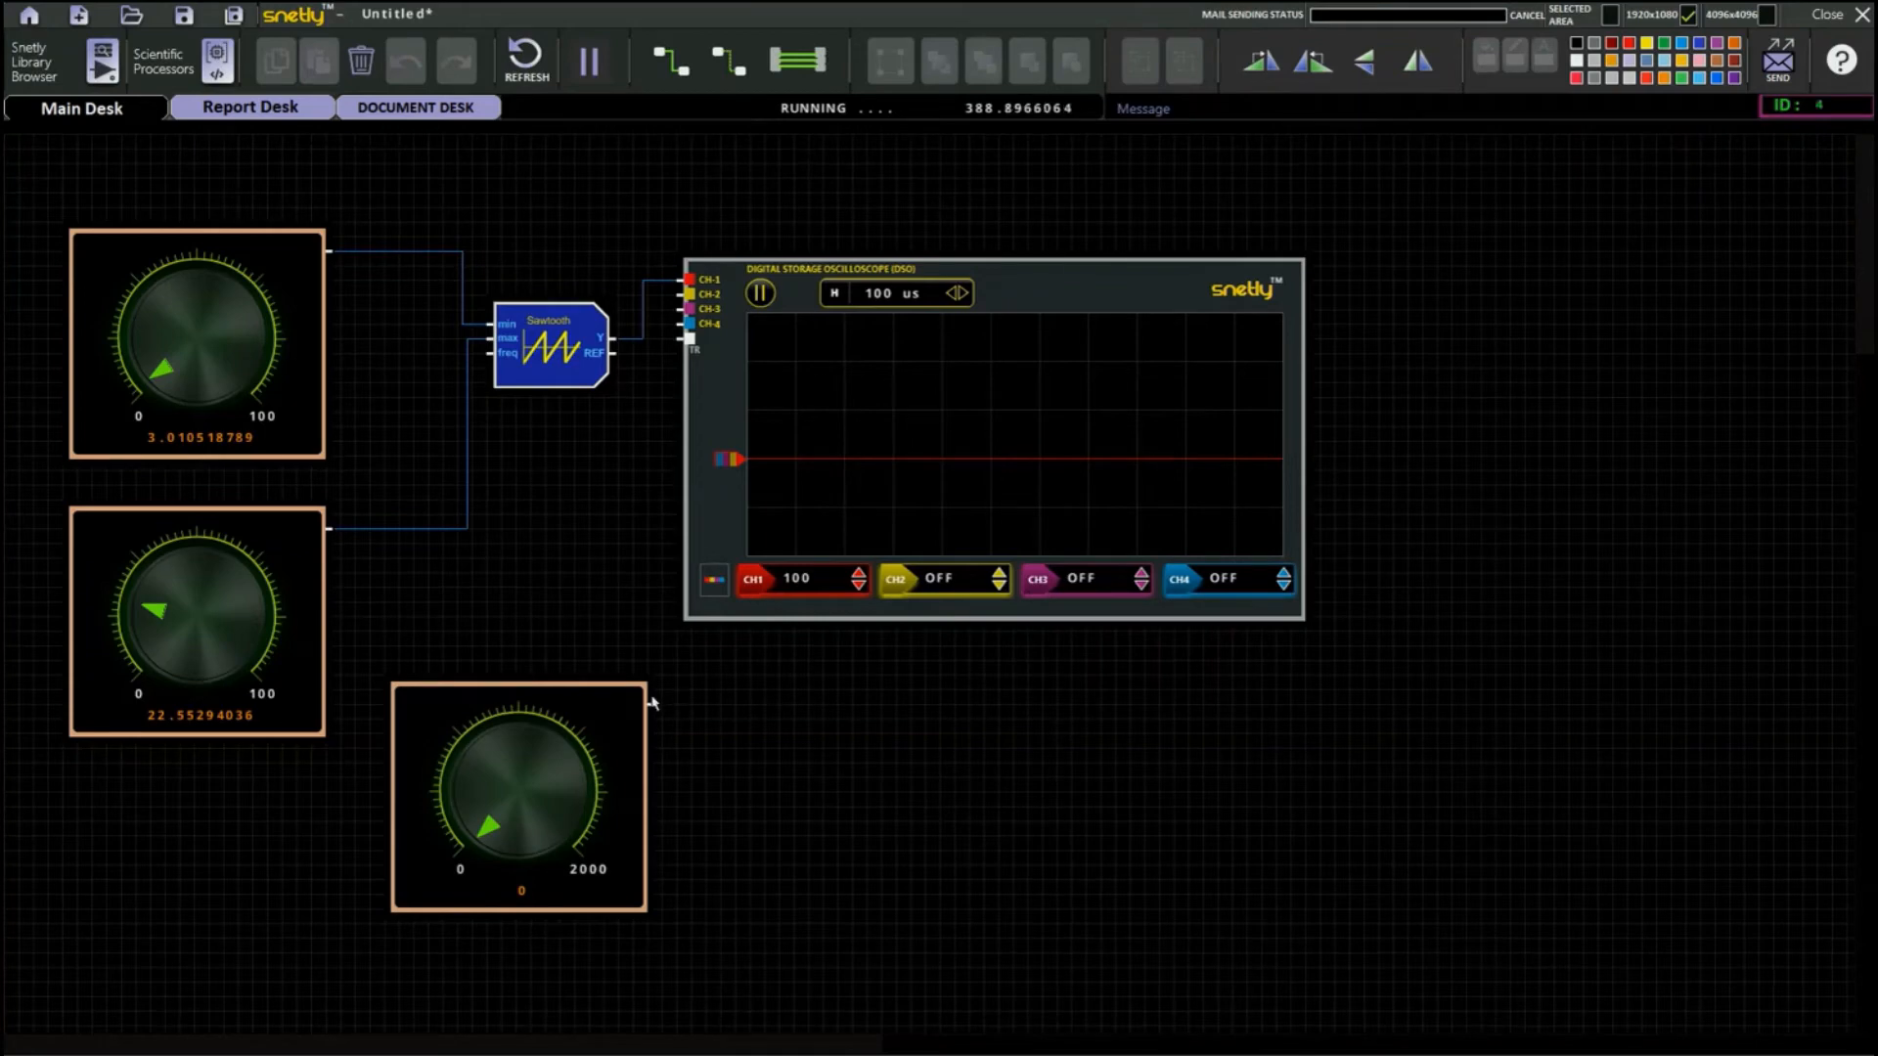
# Wire the new knob to the Sawtooth's freq input and turn it up to 2000.
pyautogui.moveTo(652, 703); pyautogui.dragTo(489, 354)
pyautogui.moveTo(621, 724)
pyautogui.mouseDown()
pyautogui.moveTo(548, 773)
pyautogui.moveTo(559, 833)
pyautogui.mouseUp()
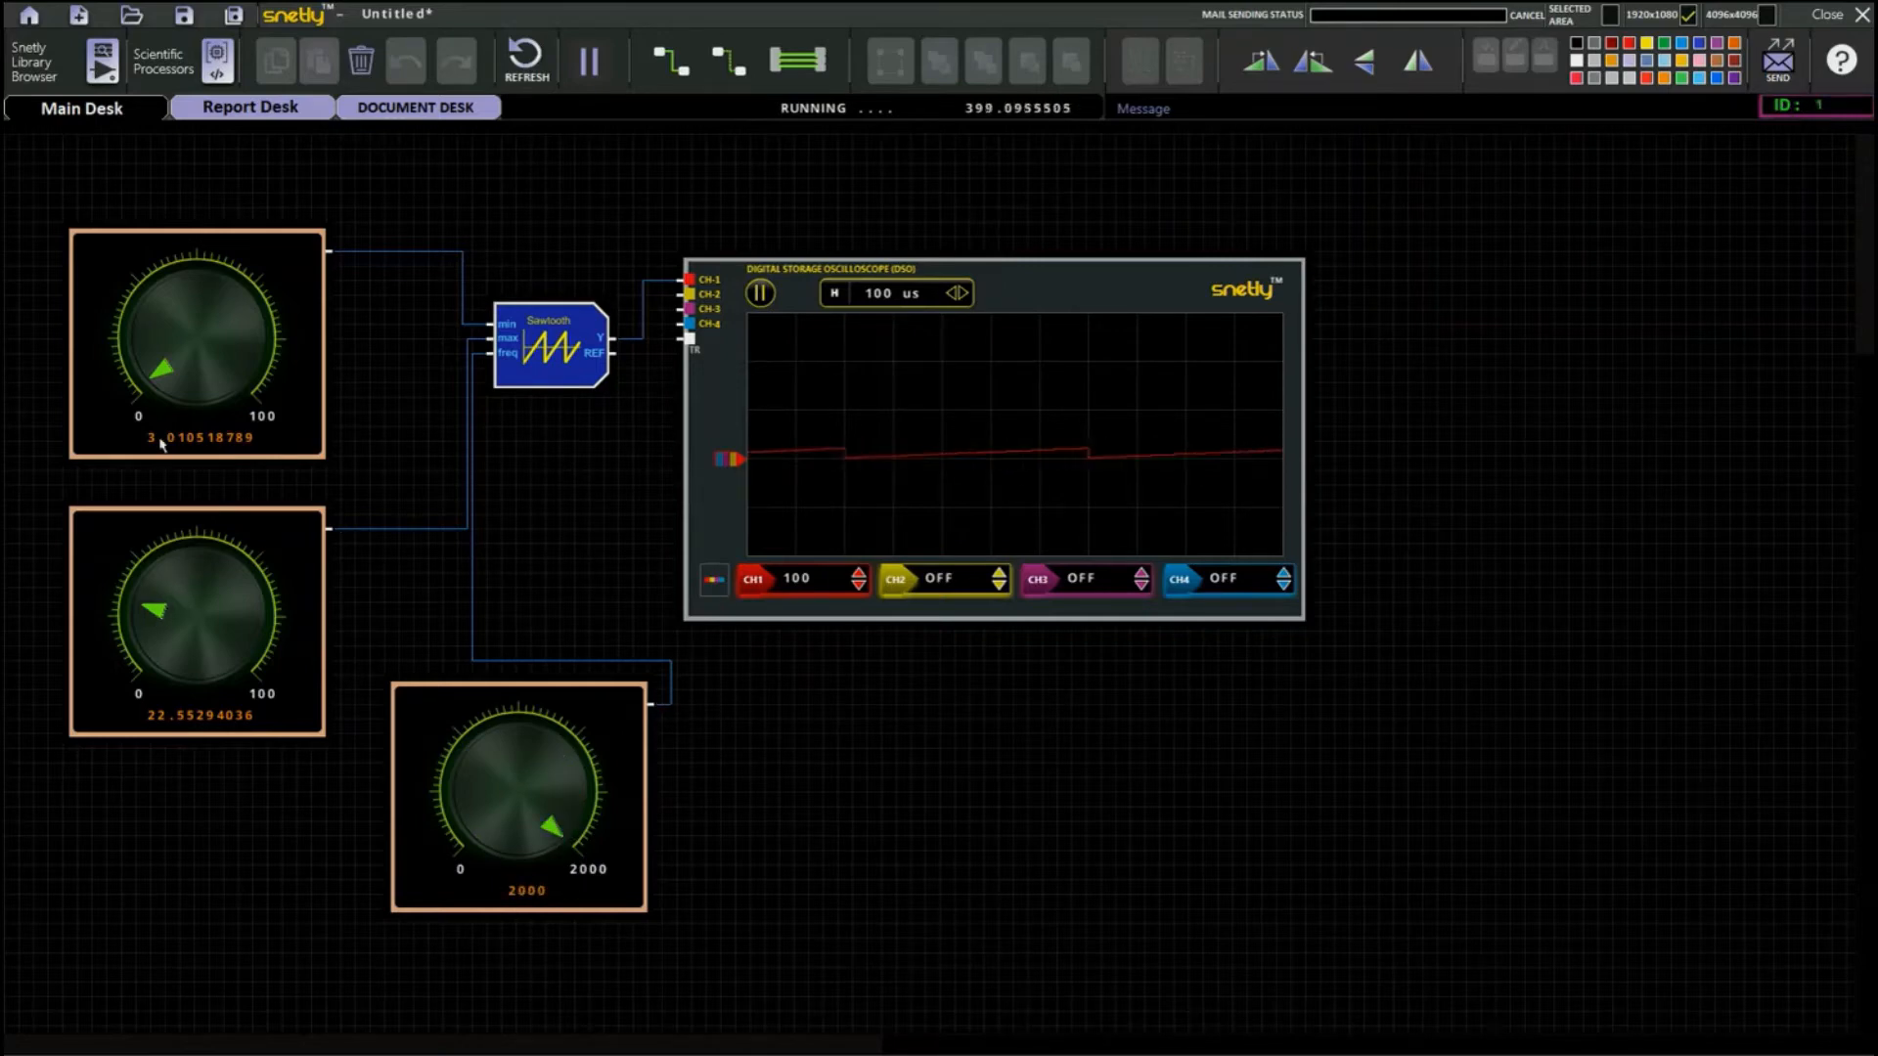
# Set the minimum value of the upper knob to -100, apply it, and return to the schematic.
pyautogui.doubleClick(269, 254)
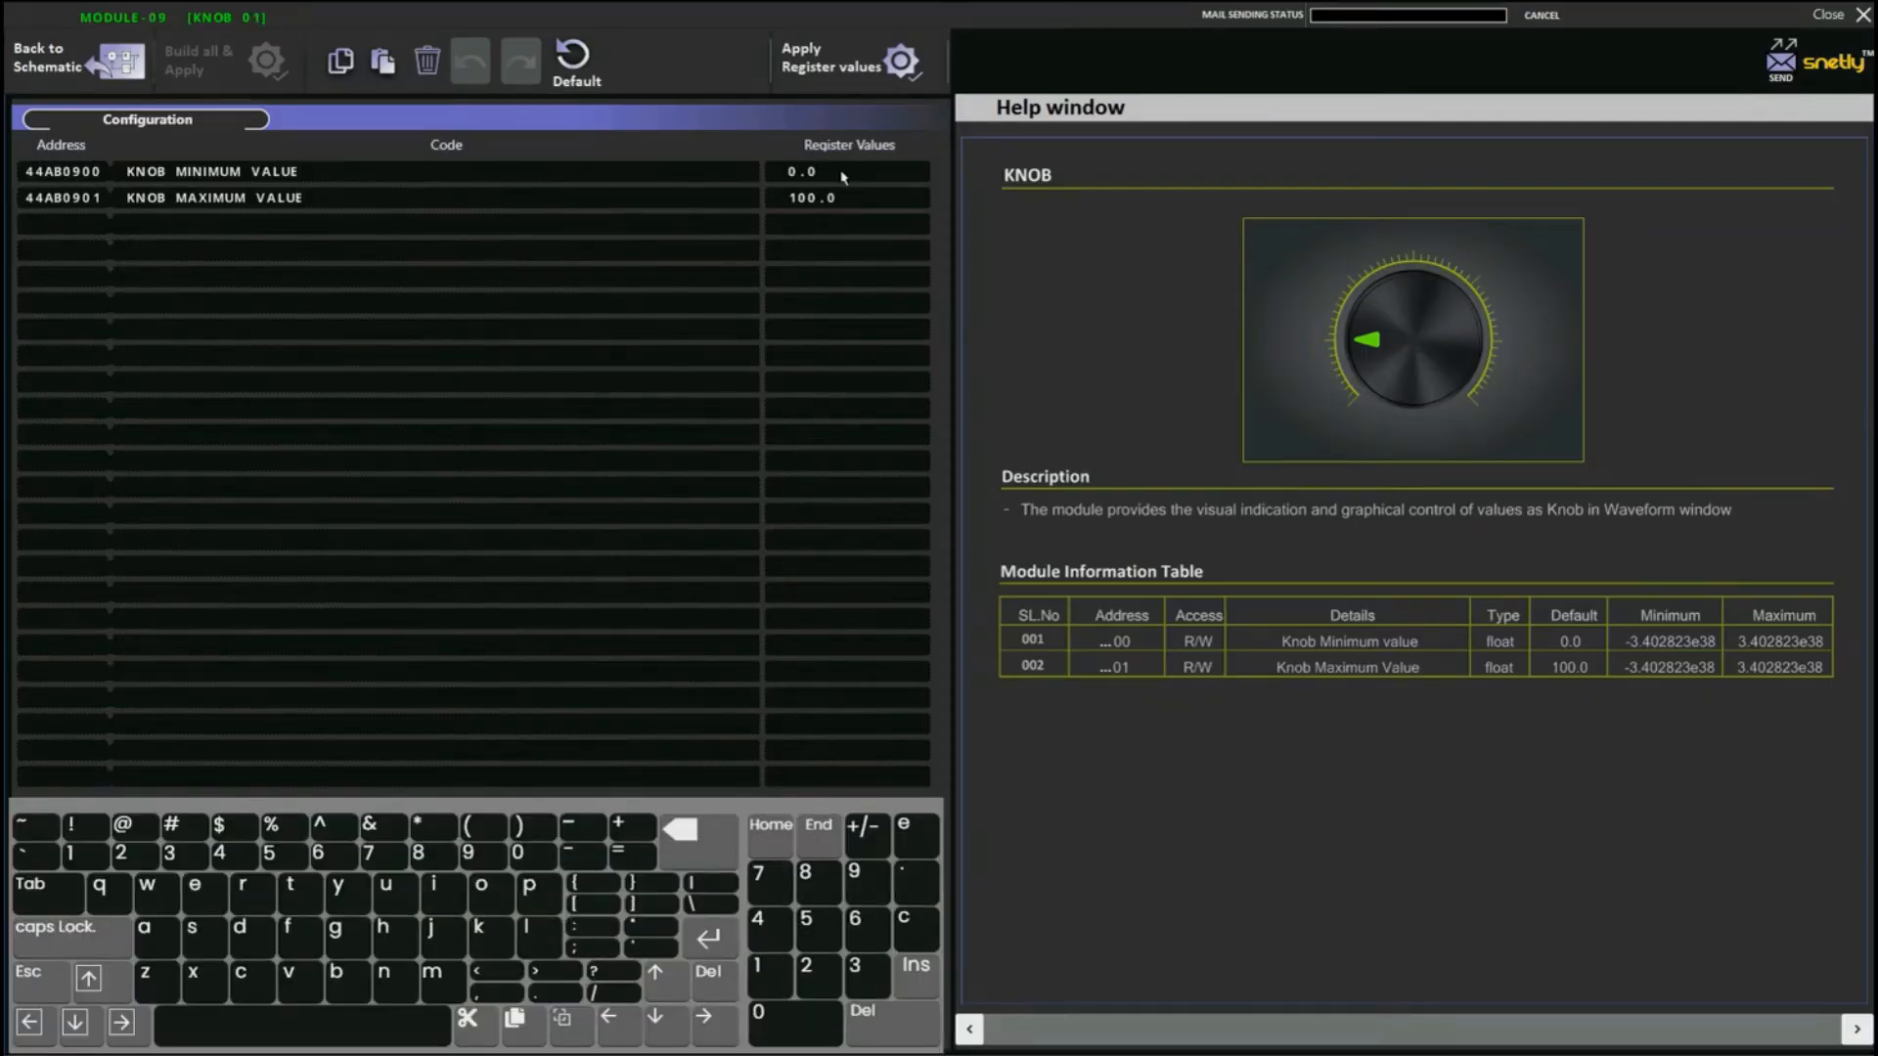
pyautogui.click(698, 833)
pyautogui.click(698, 833)
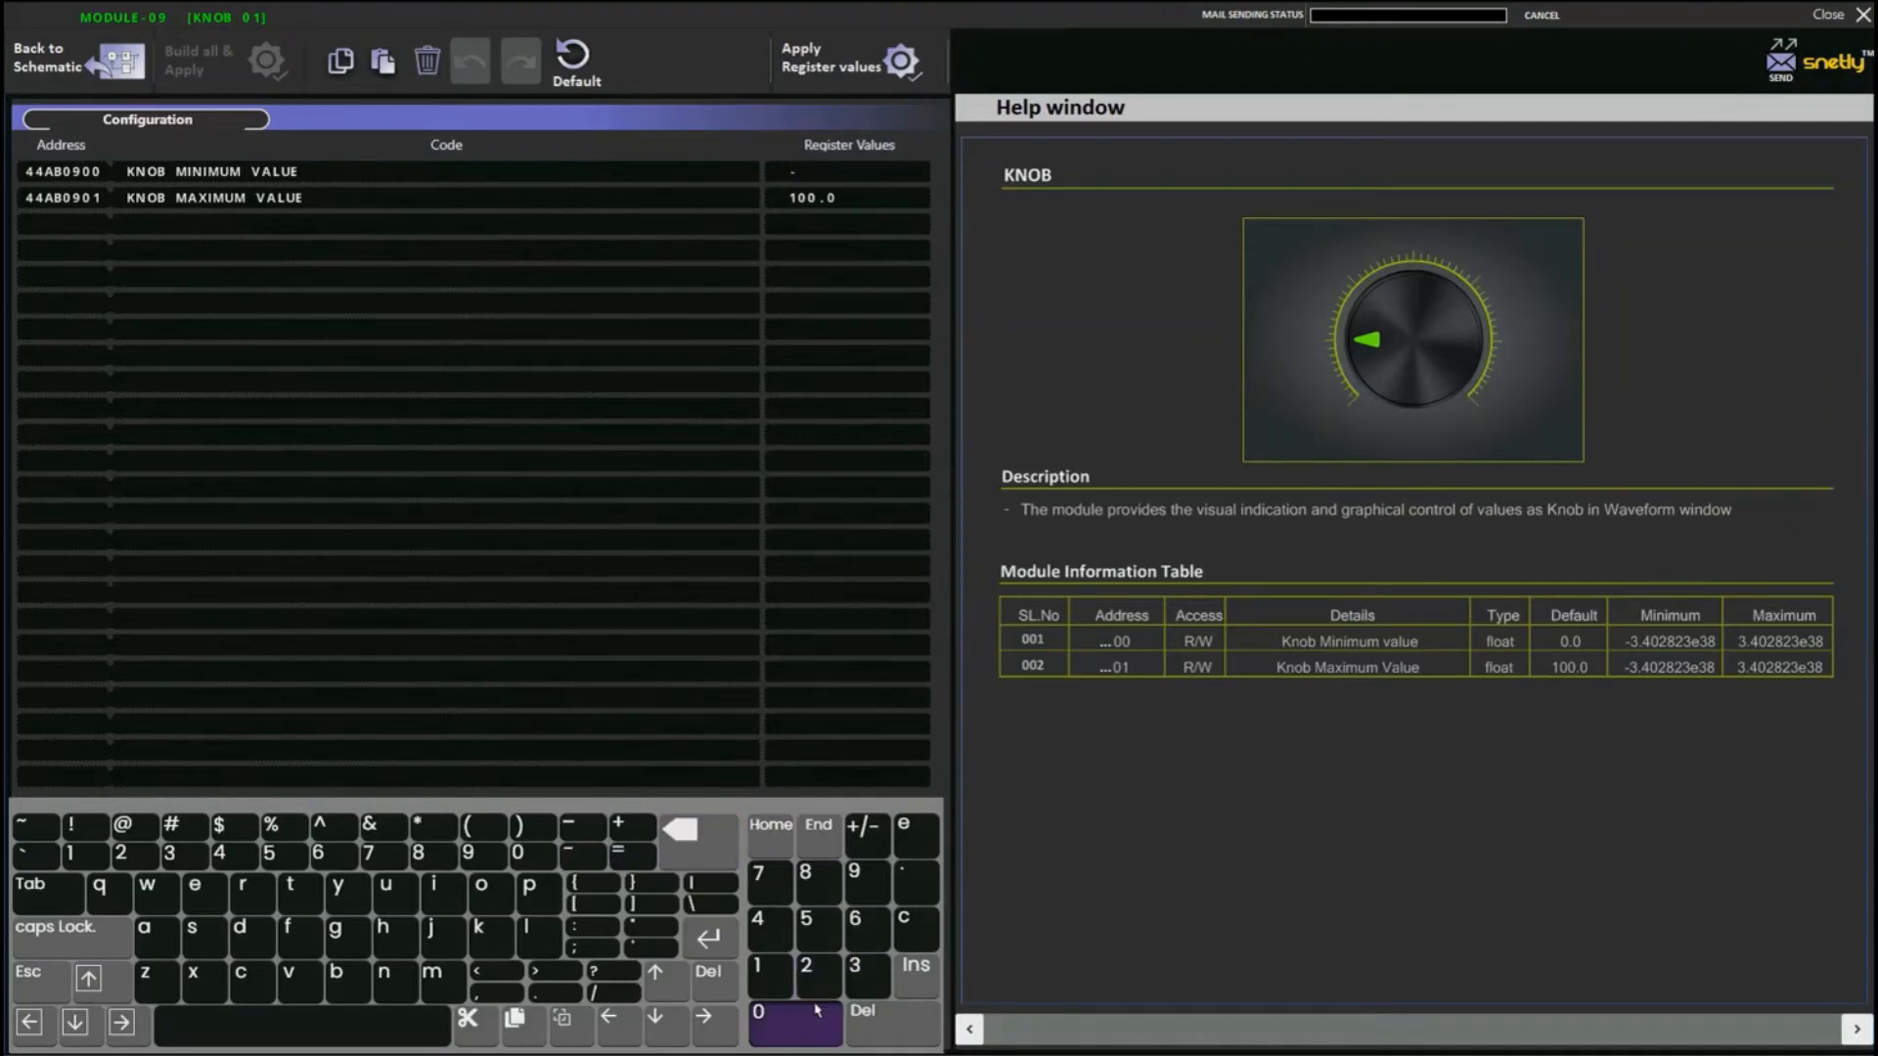
pyautogui.click(764, 972)
pyautogui.click(773, 1023)
pyautogui.click(772, 1022)
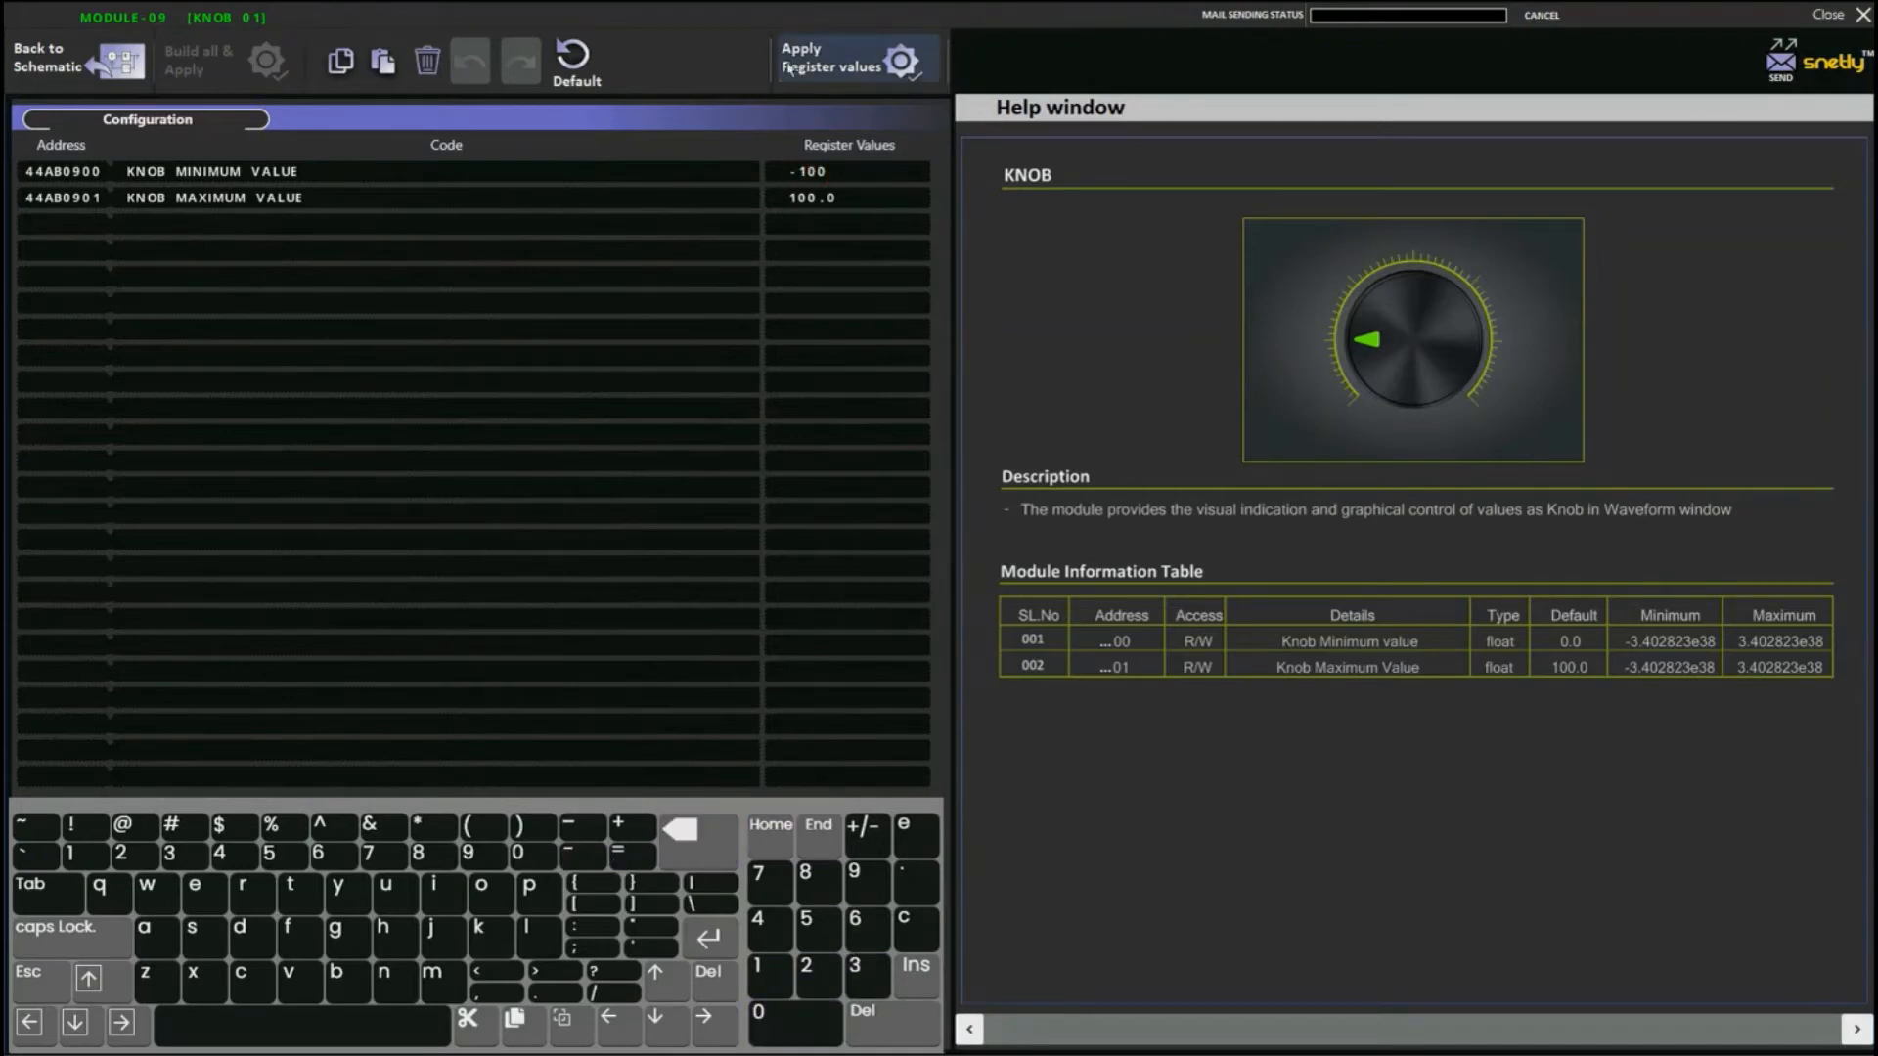
pyautogui.click(788, 73)
pyautogui.click(89, 70)
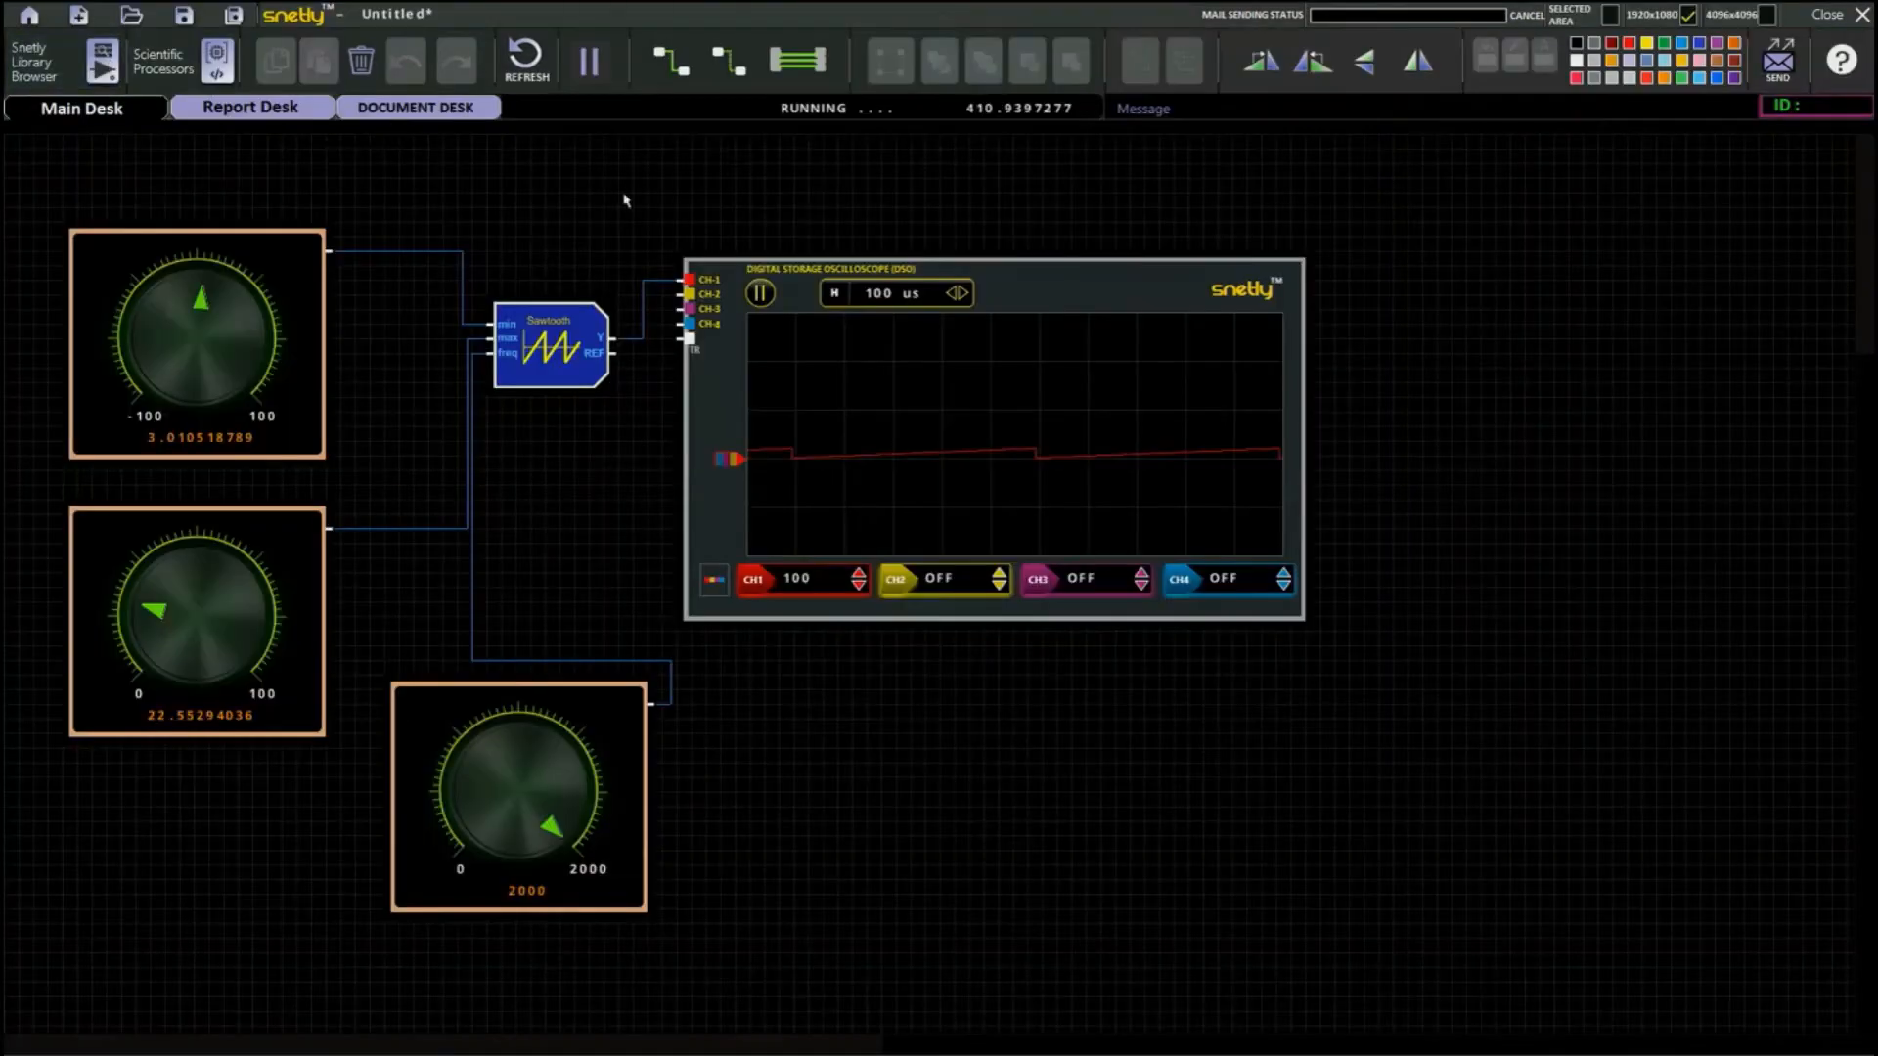
# Turn the knob feeding min down to -100 and the knob feeding max up to 100.
pyautogui.moveTo(203, 303); pyautogui.dragTo(149, 422)
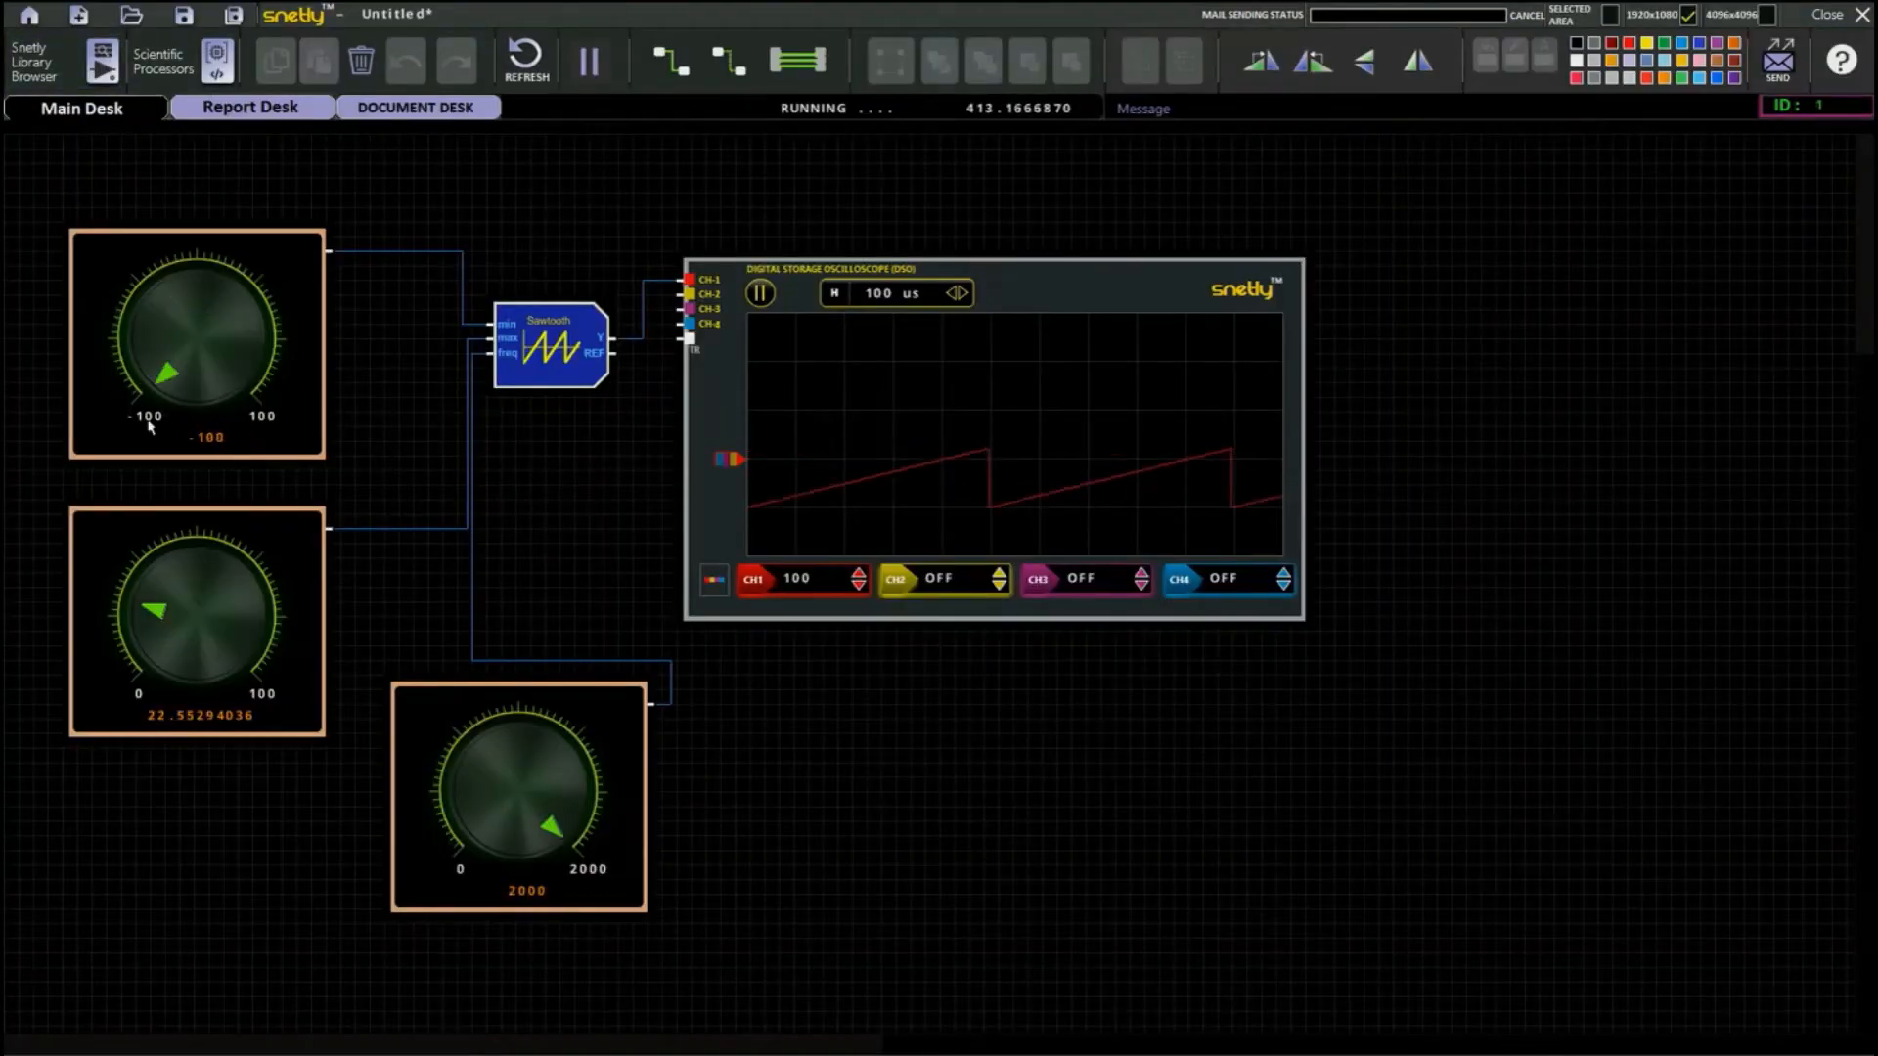
pyautogui.moveTo(157, 617); pyautogui.dragTo(306, 671)
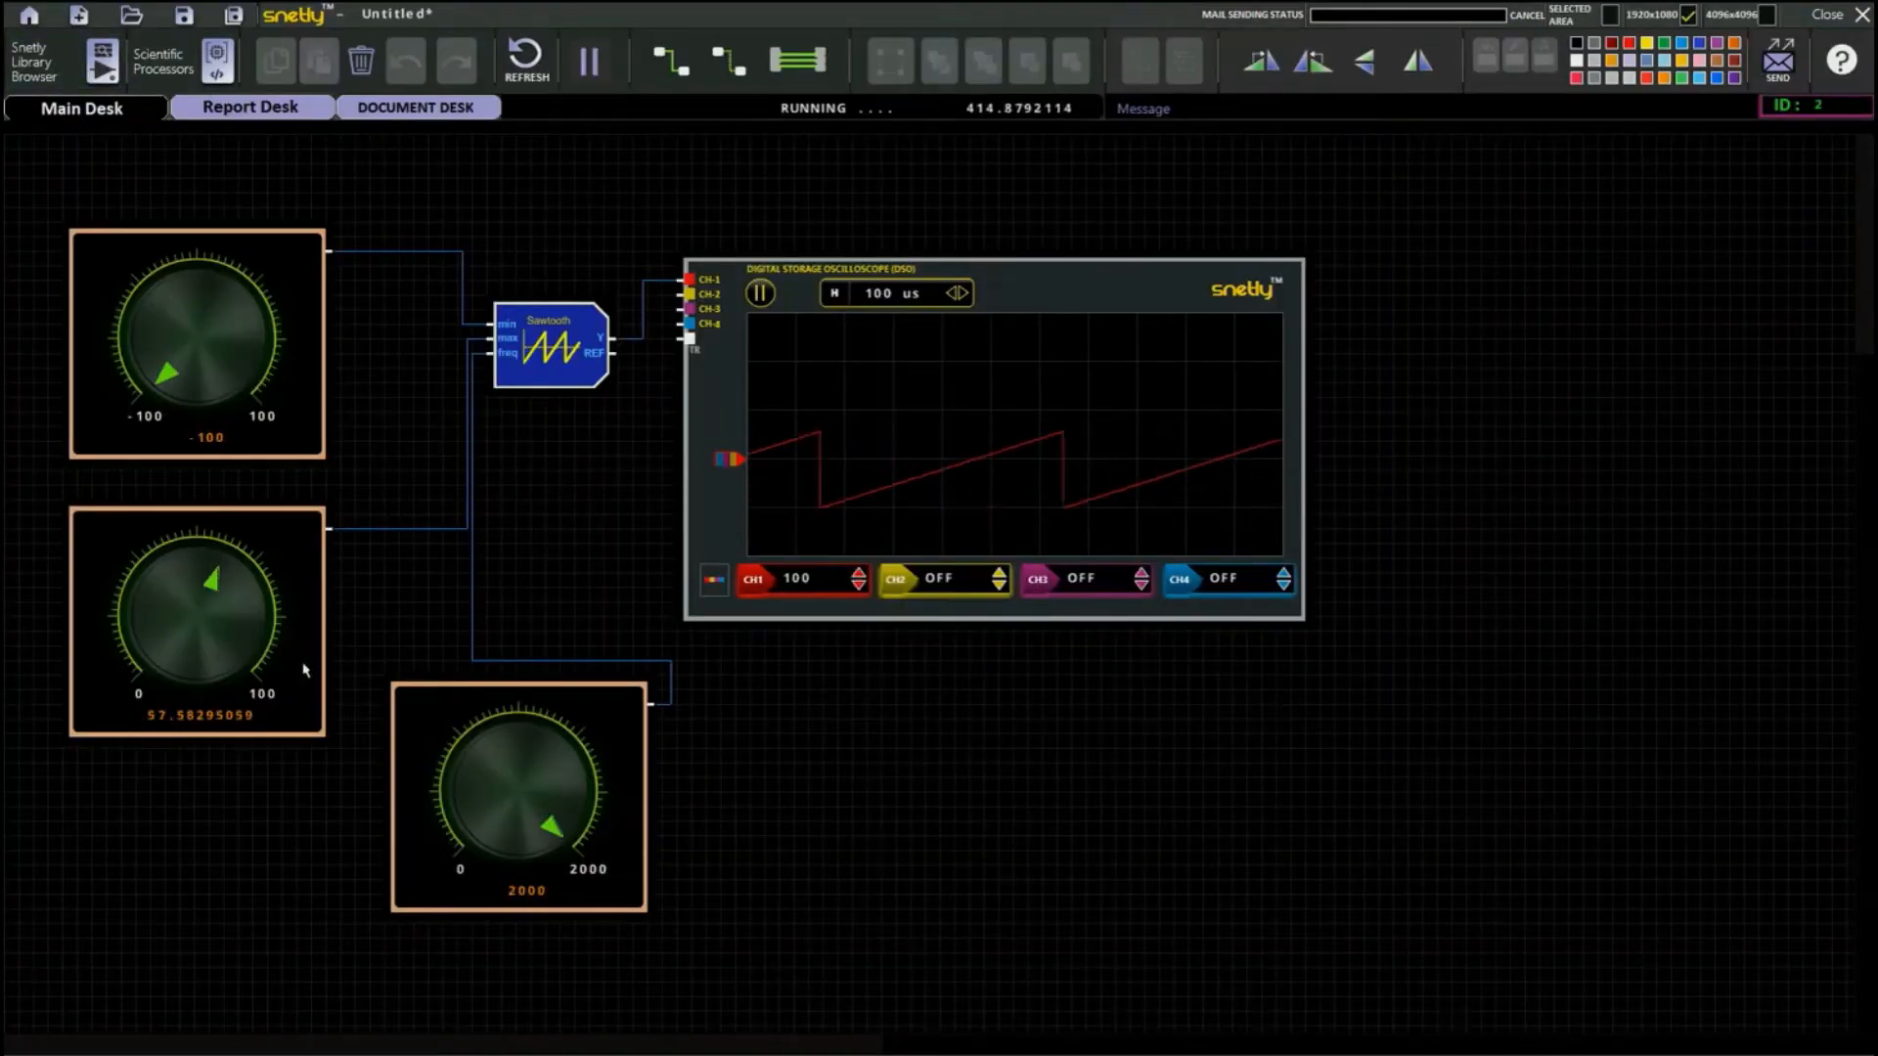
pyautogui.moveTo(209, 583); pyautogui.dragTo(240, 653)
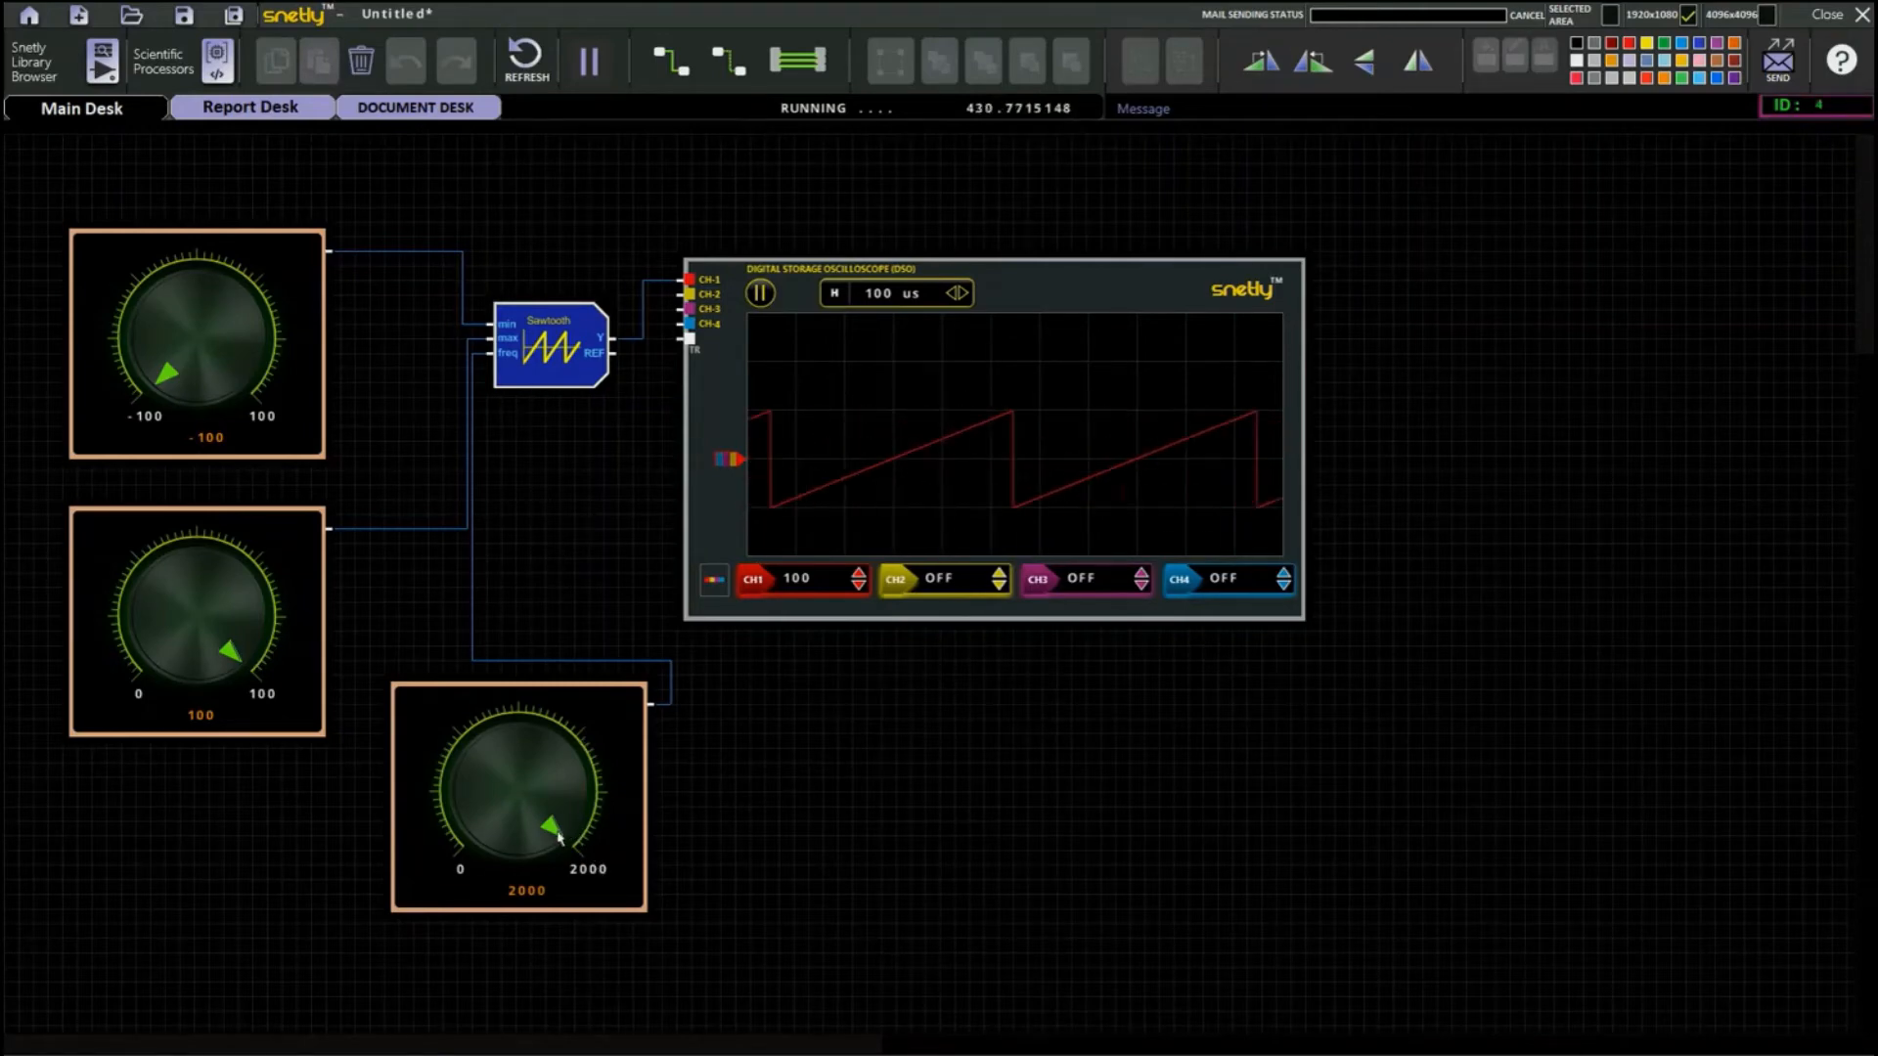
# Increase the oscilloscope's time base to 500 us and turn the frequency knob down to about 1056.
pyautogui.moveTo(555, 834)
pyautogui.mouseDown()
pyautogui.moveTo(565, 794)
pyautogui.moveTo(543, 765)
pyautogui.moveTo(464, 749)
pyautogui.moveTo(470, 839)
pyautogui.moveTo(486, 773)
pyautogui.moveTo(523, 751)
pyautogui.moveTo(576, 799)
pyautogui.moveTo(546, 836)
pyautogui.mouseUp()
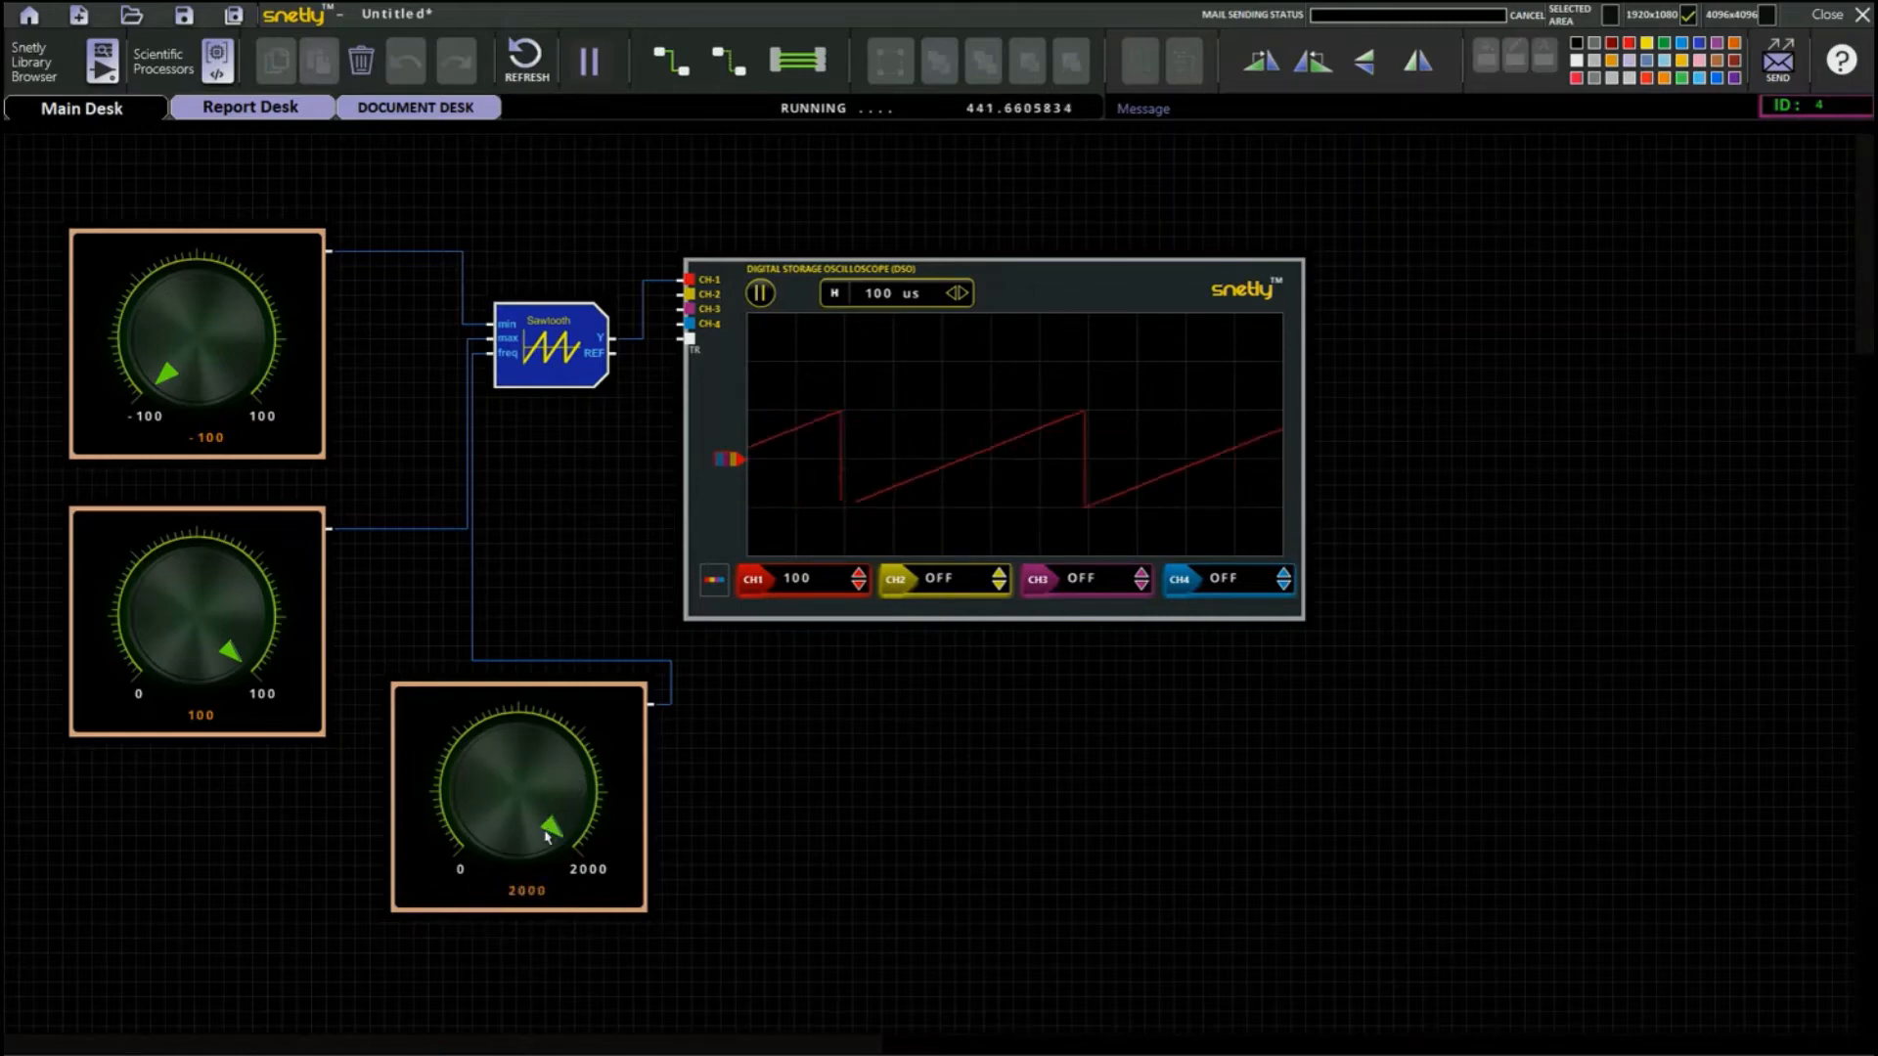
pyautogui.click(959, 294)
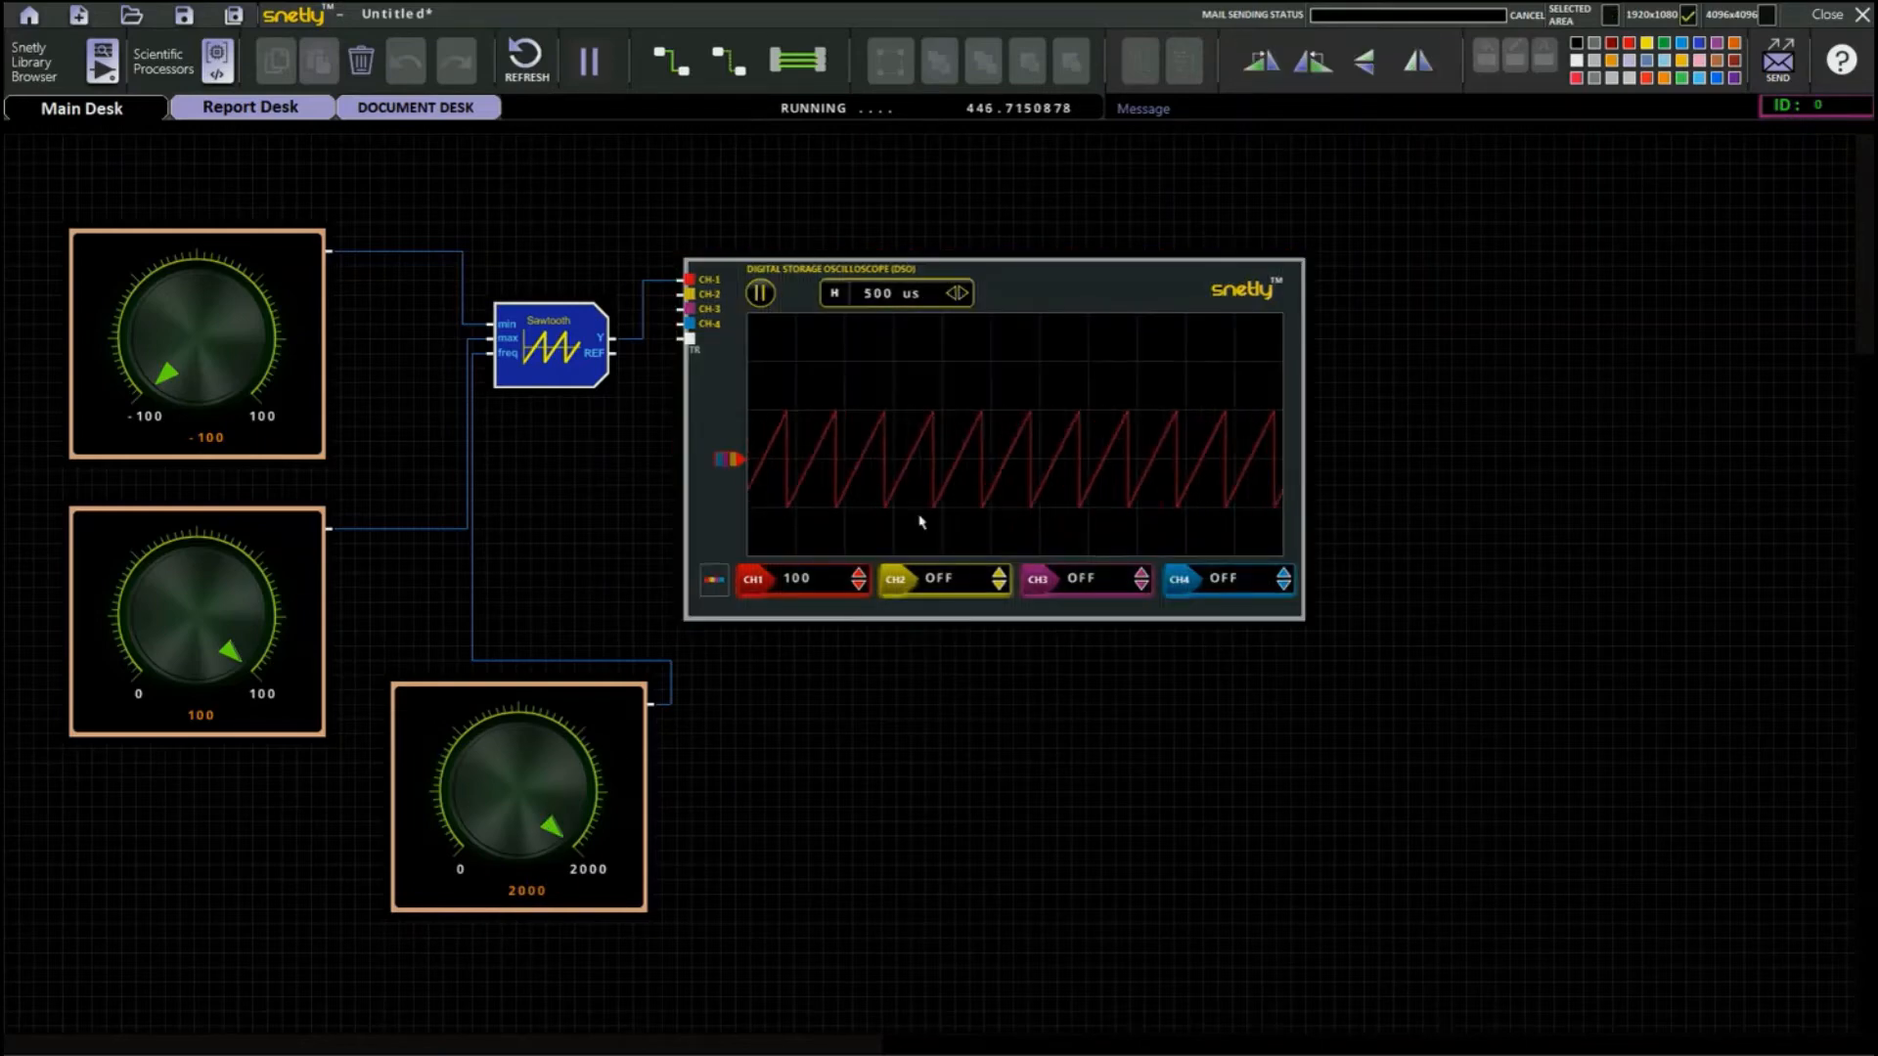
pyautogui.moveTo(560, 836); pyautogui.dragTo(527, 751)
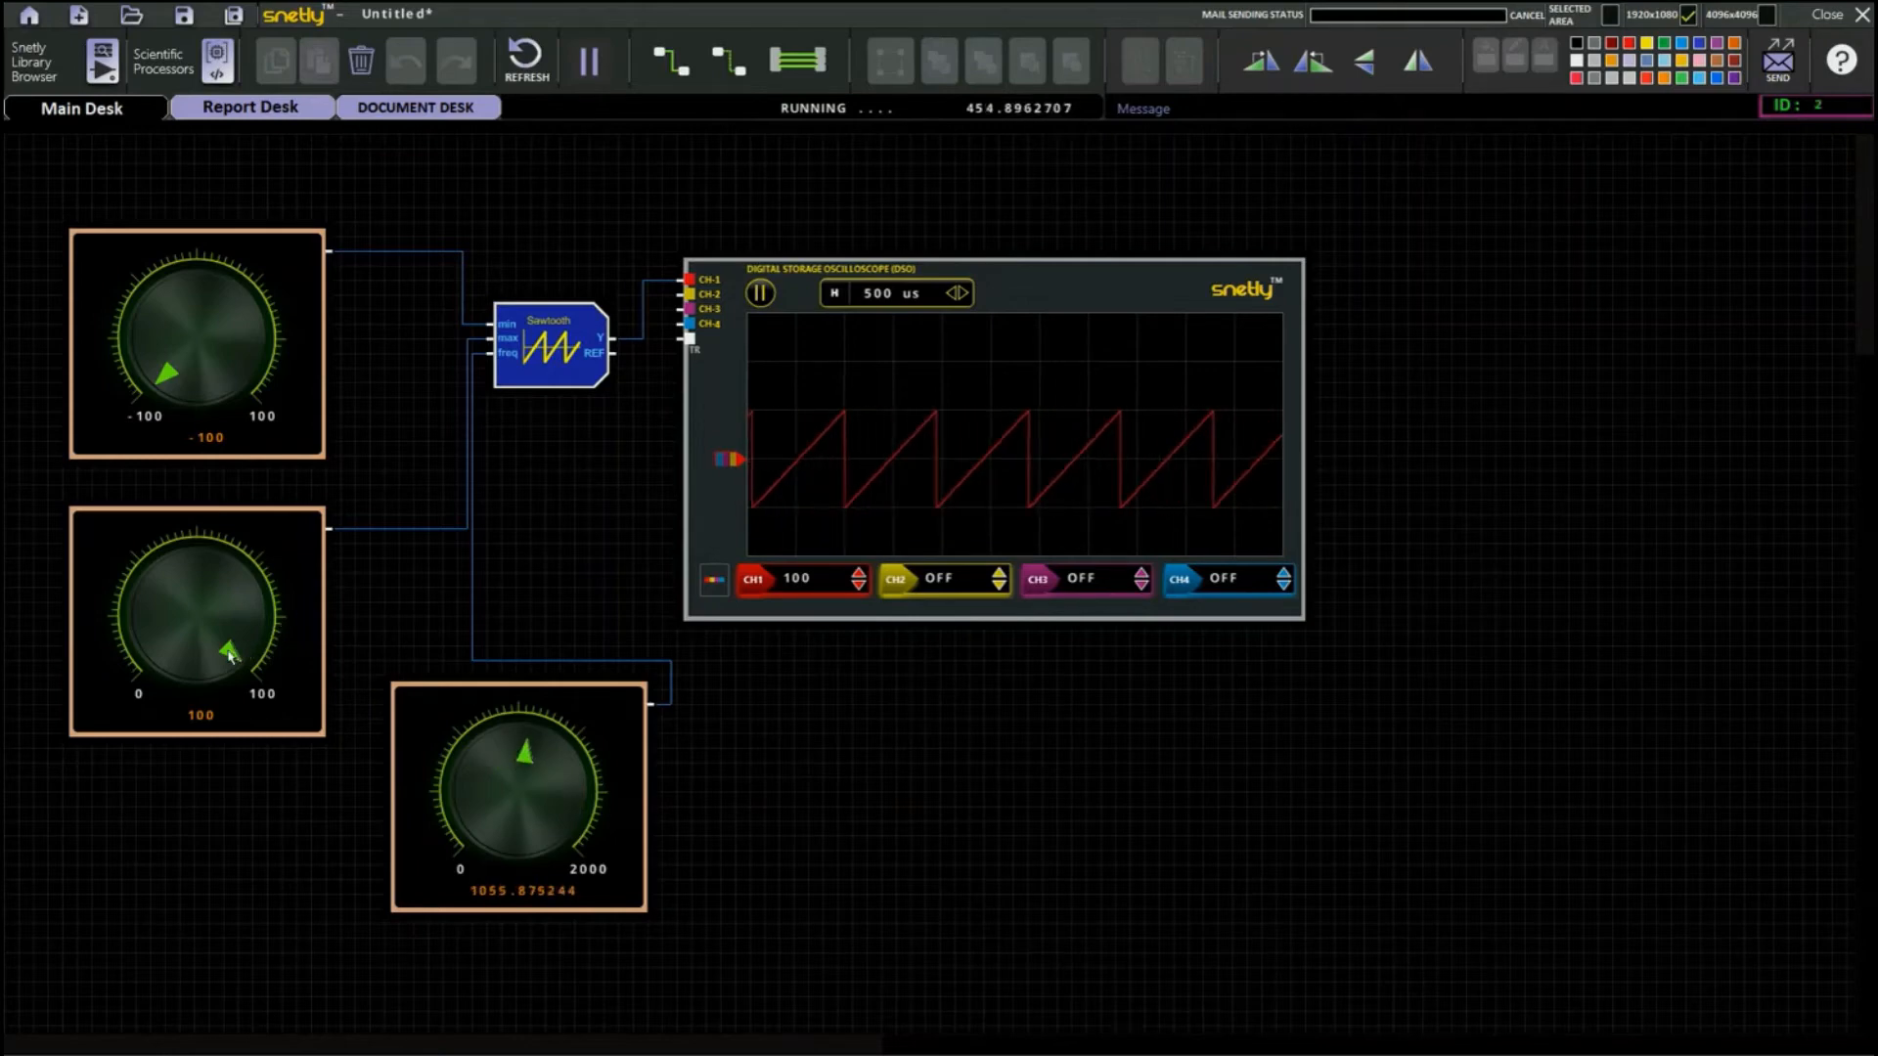
# Adjust the knob feeding max to about 99.1 and hold the knob feeding min at -100.
pyautogui.moveTo(229, 655)
pyautogui.mouseDown()
pyautogui.moveTo(229, 599)
pyautogui.moveTo(172, 587)
pyautogui.moveTo(178, 663)
pyautogui.moveTo(158, 604)
pyautogui.moveTo(238, 600)
pyautogui.moveTo(235, 652)
pyautogui.mouseUp()
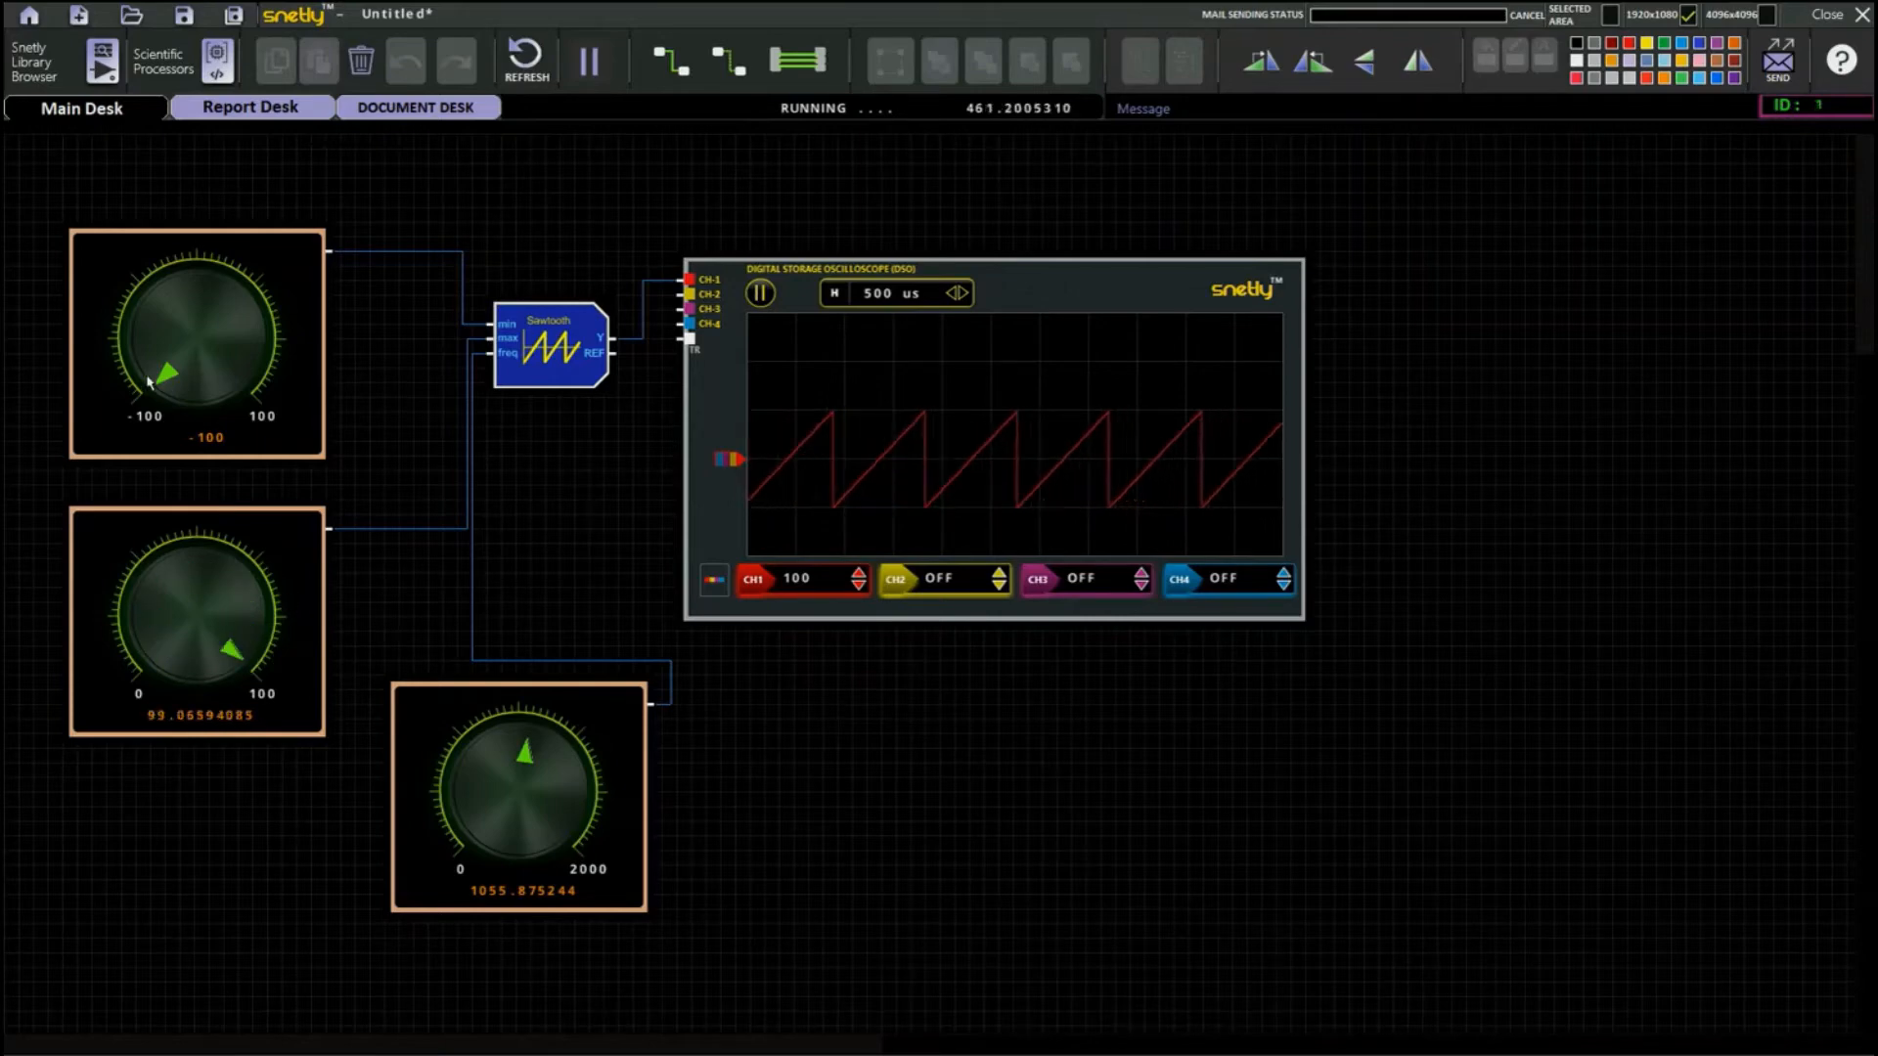
pyautogui.moveTo(148, 381)
pyautogui.mouseDown()
pyautogui.moveTo(215, 303)
pyautogui.moveTo(244, 337)
pyautogui.moveTo(249, 396)
pyautogui.moveTo(227, 311)
pyautogui.moveTo(158, 370)
pyautogui.moveTo(152, 403)
pyautogui.mouseUp()
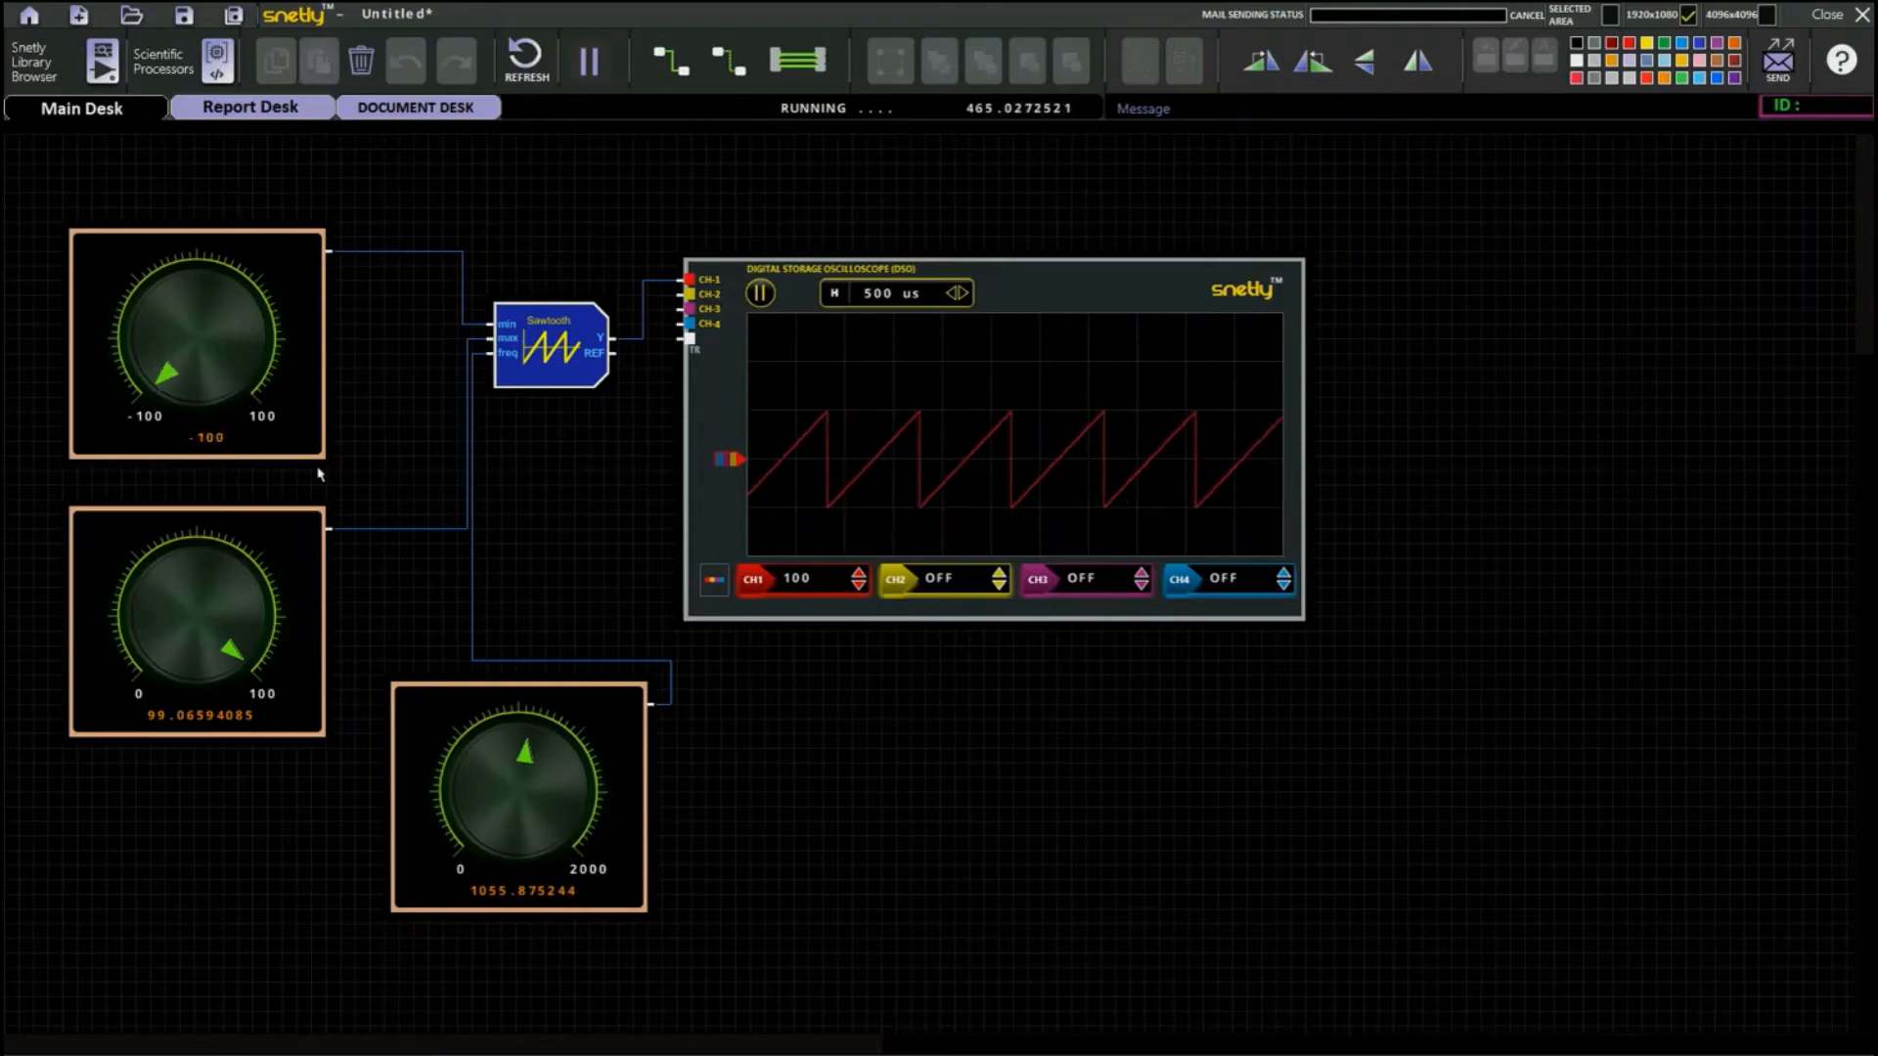
# Add a Triangle source with min, max and freq inputs from the Waveform Sources library below the Sawtooth block.
pyautogui.click(98, 61)
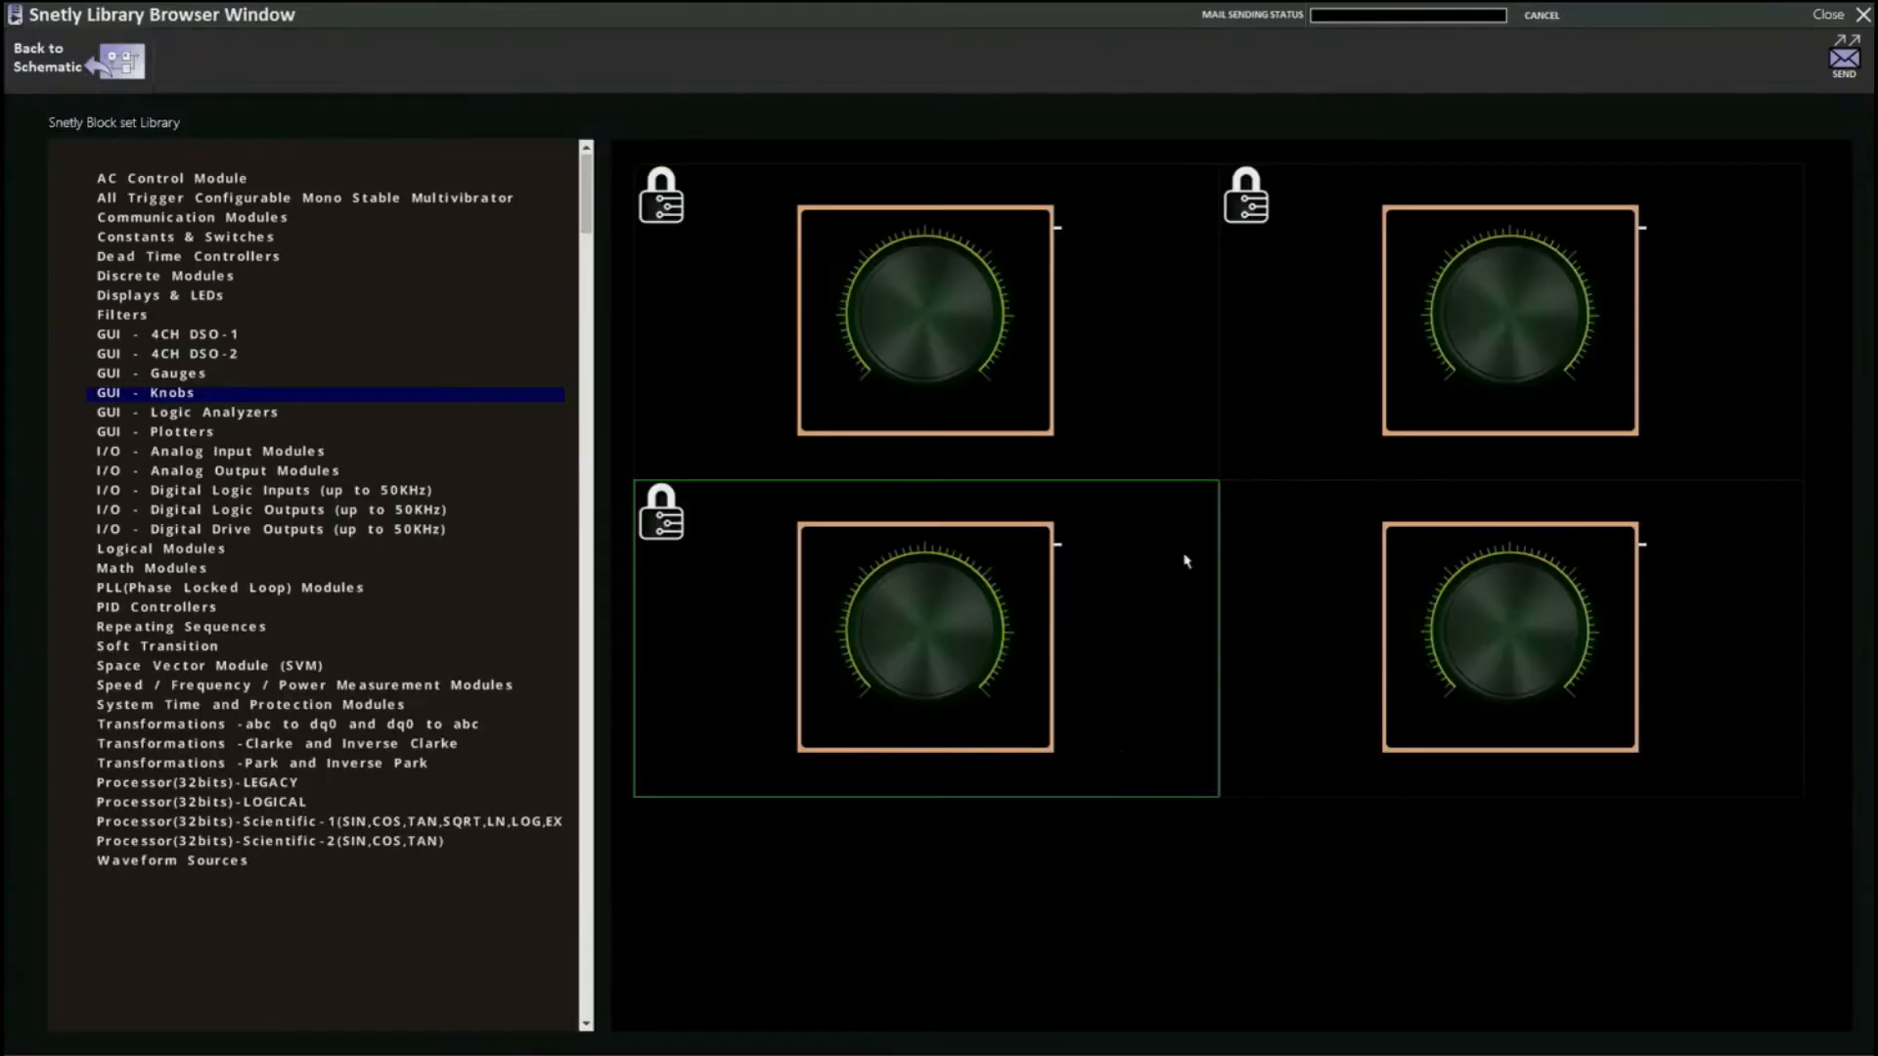
pyautogui.click(176, 863)
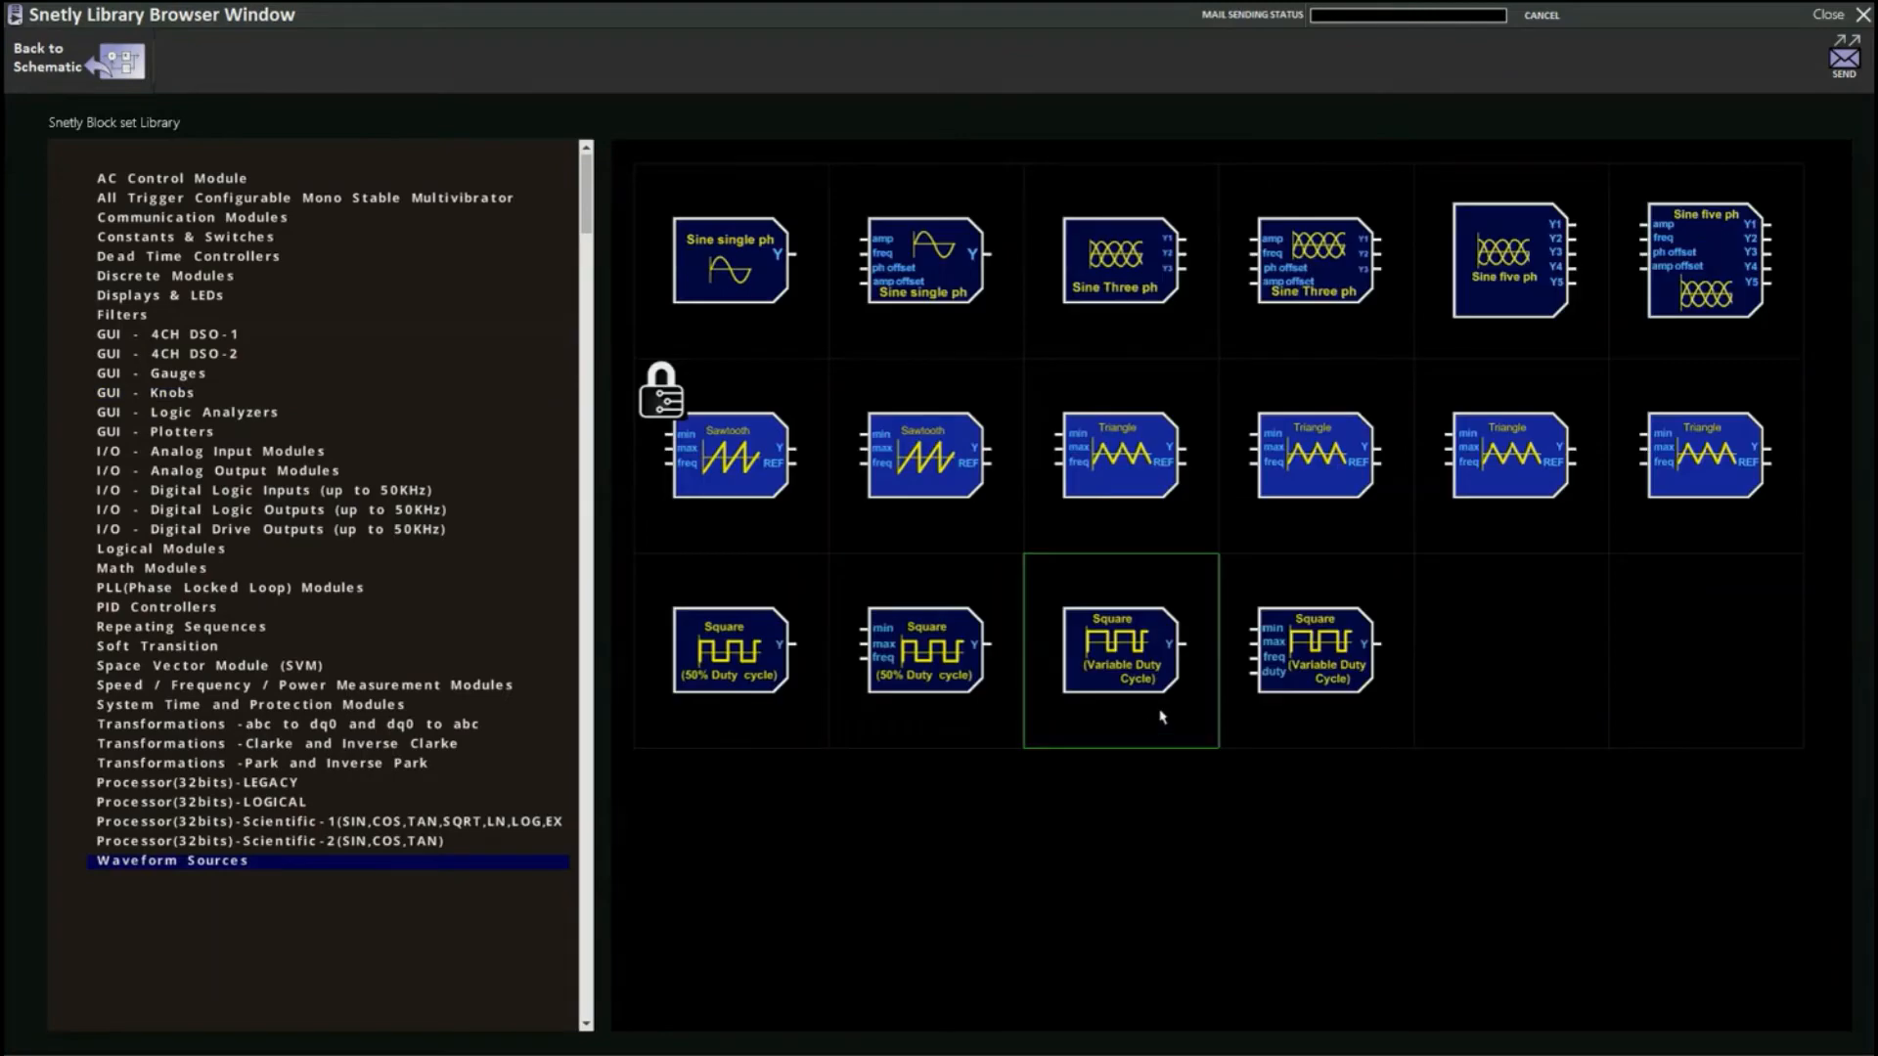
pyautogui.click(1144, 464)
pyautogui.click(613, 511)
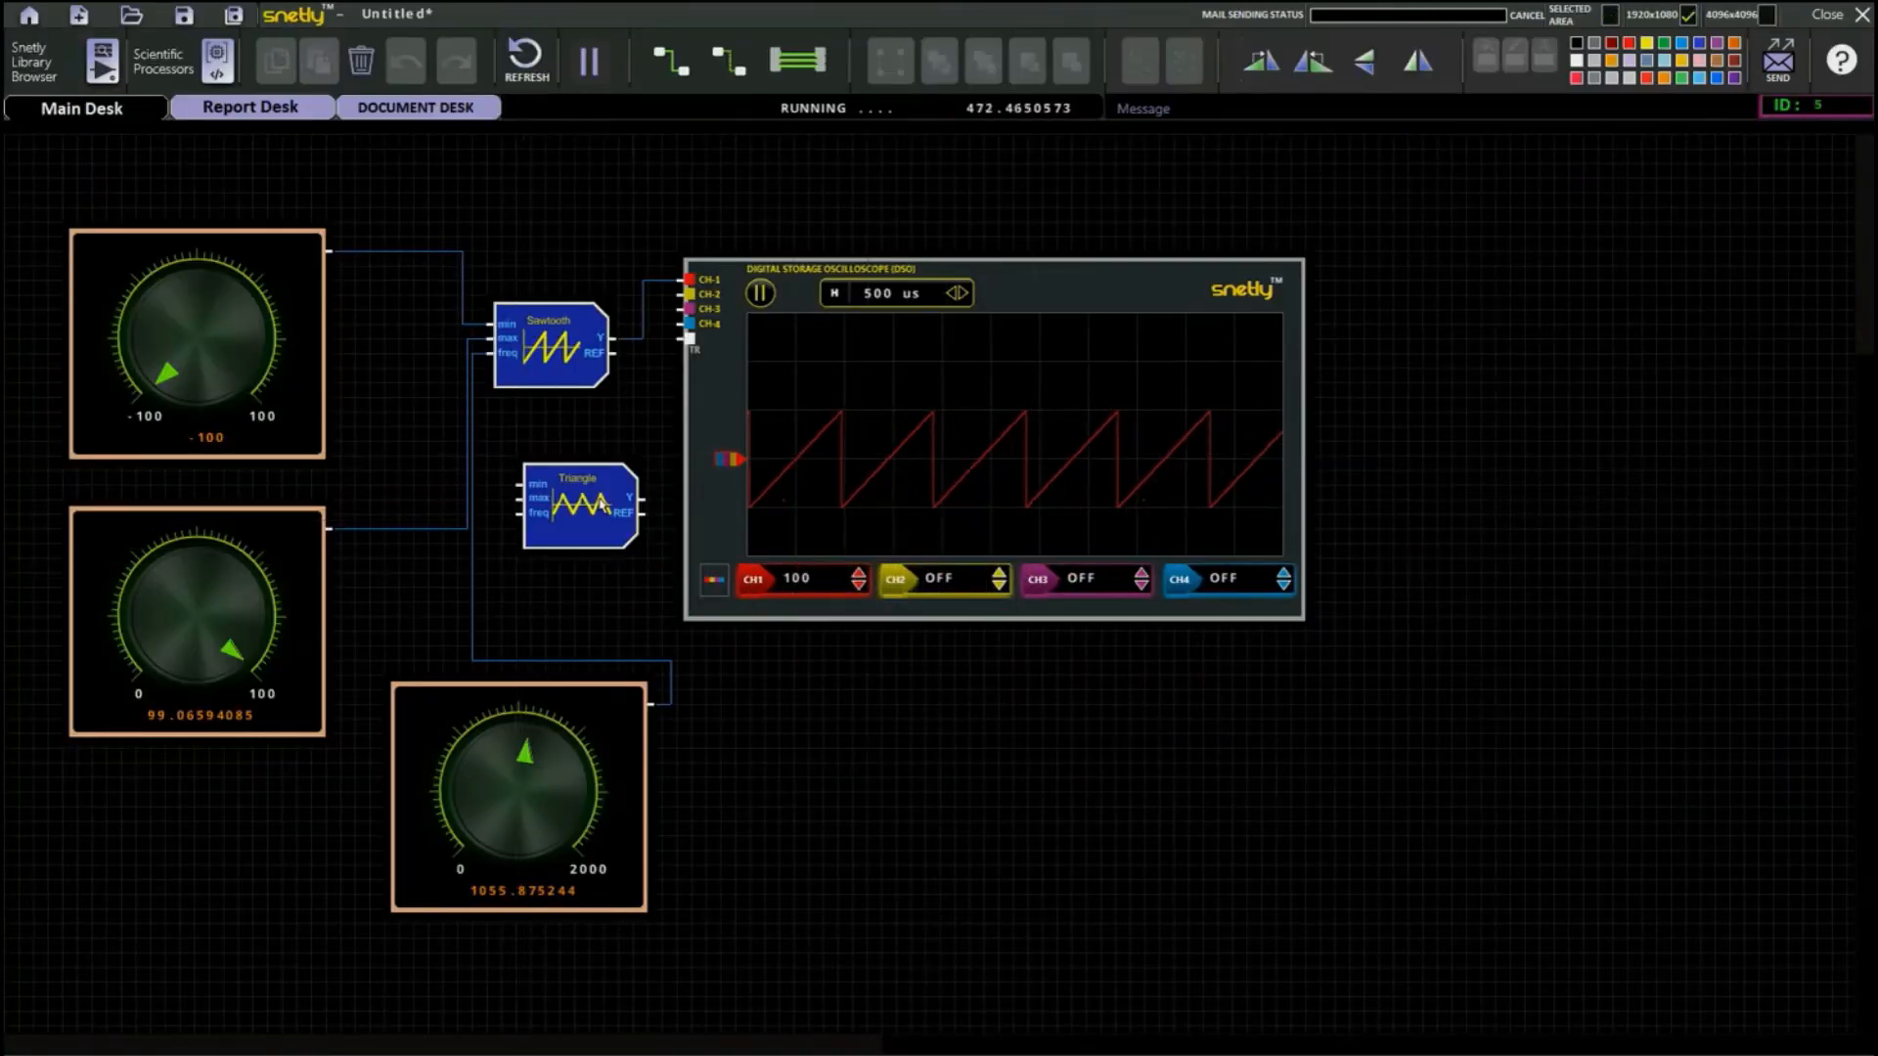
# Delete the Sawtooth block and move the Triangle block up between the knobs and the oscilloscope.
pyautogui.click(551, 339)
pyautogui.press('Delete')
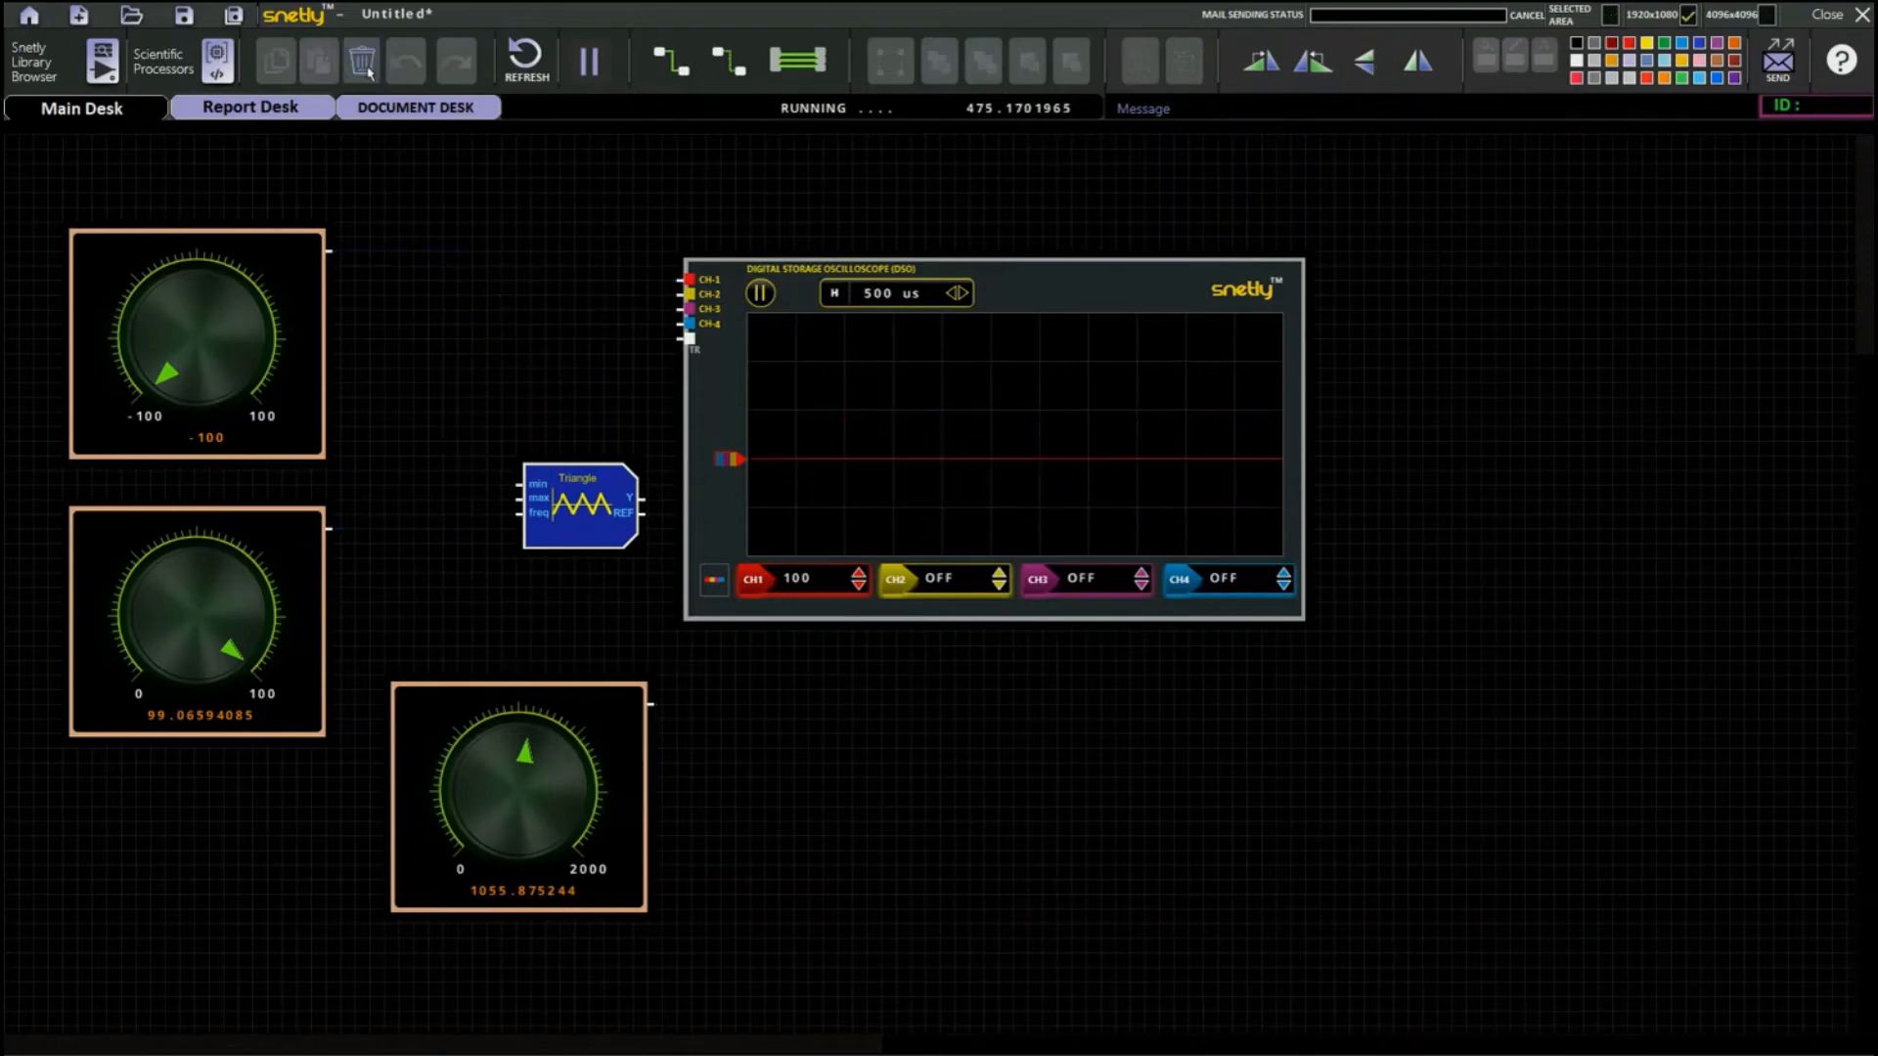
pyautogui.moveTo(570, 503); pyautogui.dragTo(508, 383)
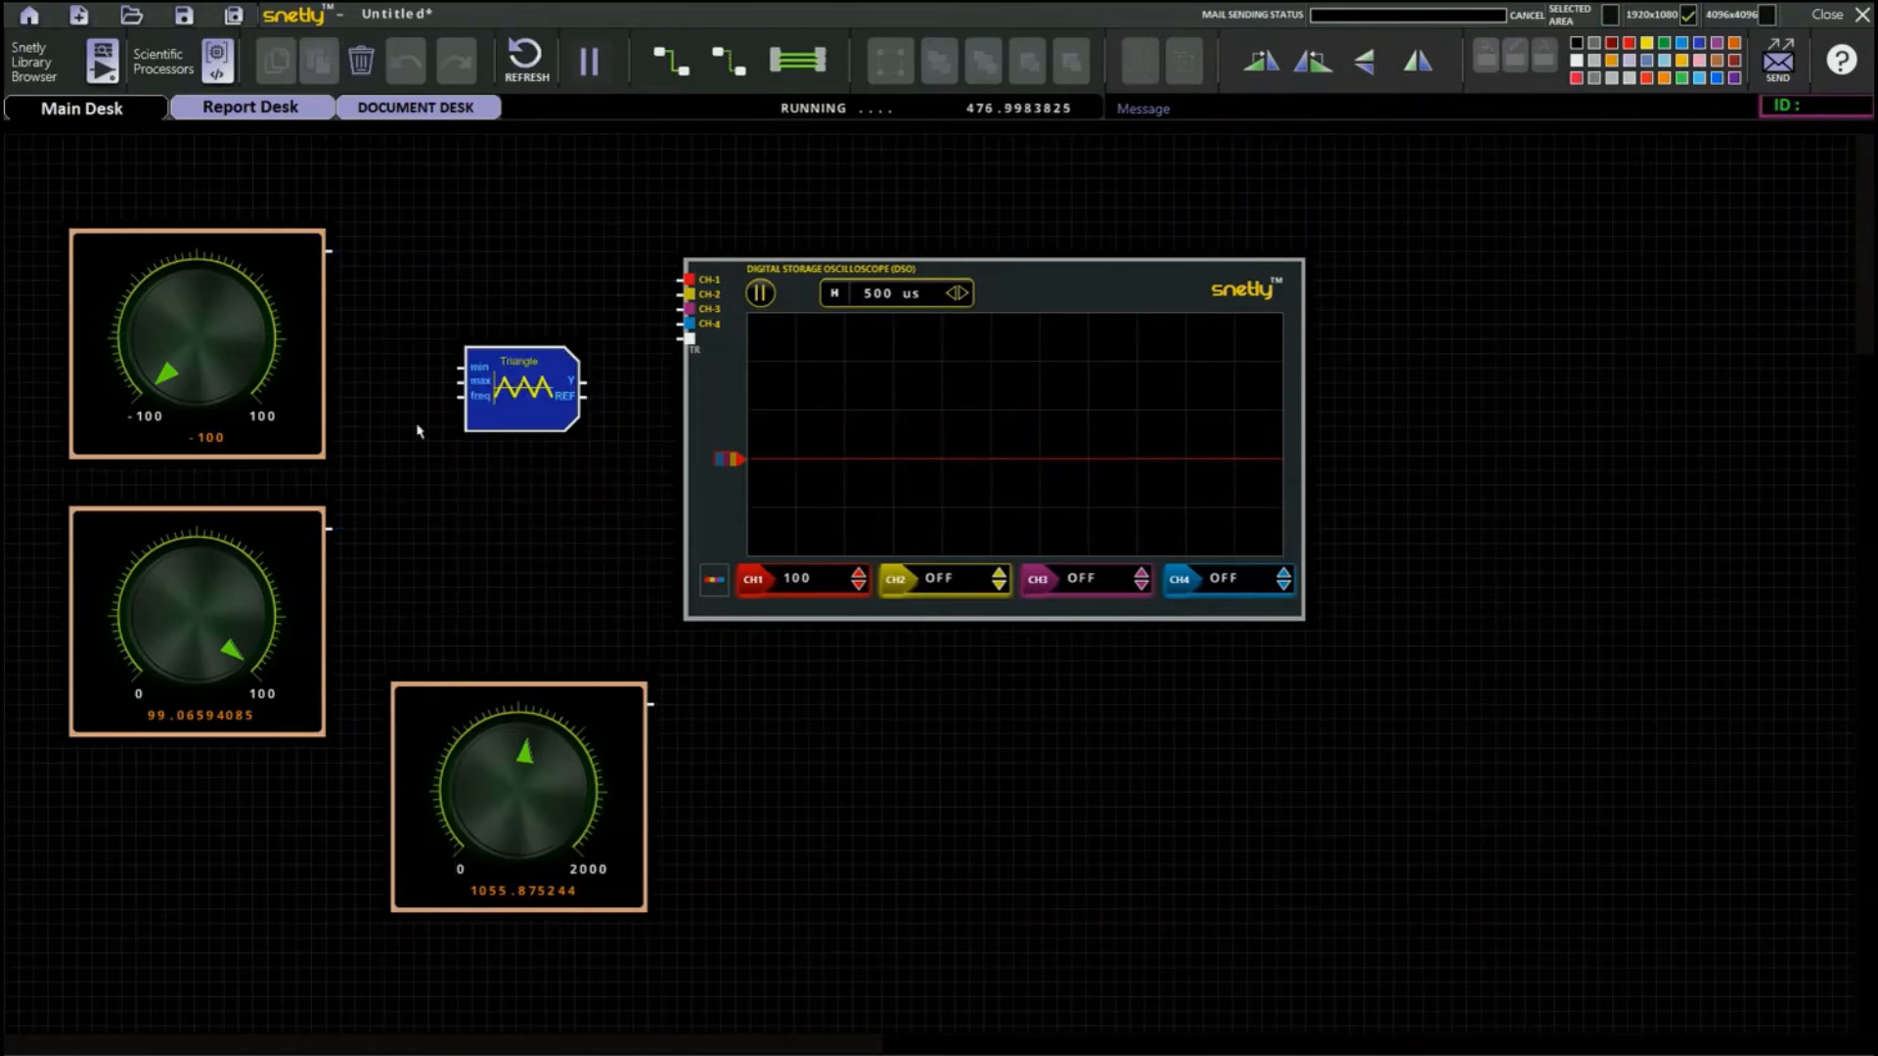
# Set the Triangle generator's INTERNAL-1/EXTERNAL-0 CFG register to 0, apply the register values, and return to the schematic.
pyautogui.doubleClick(517, 394)
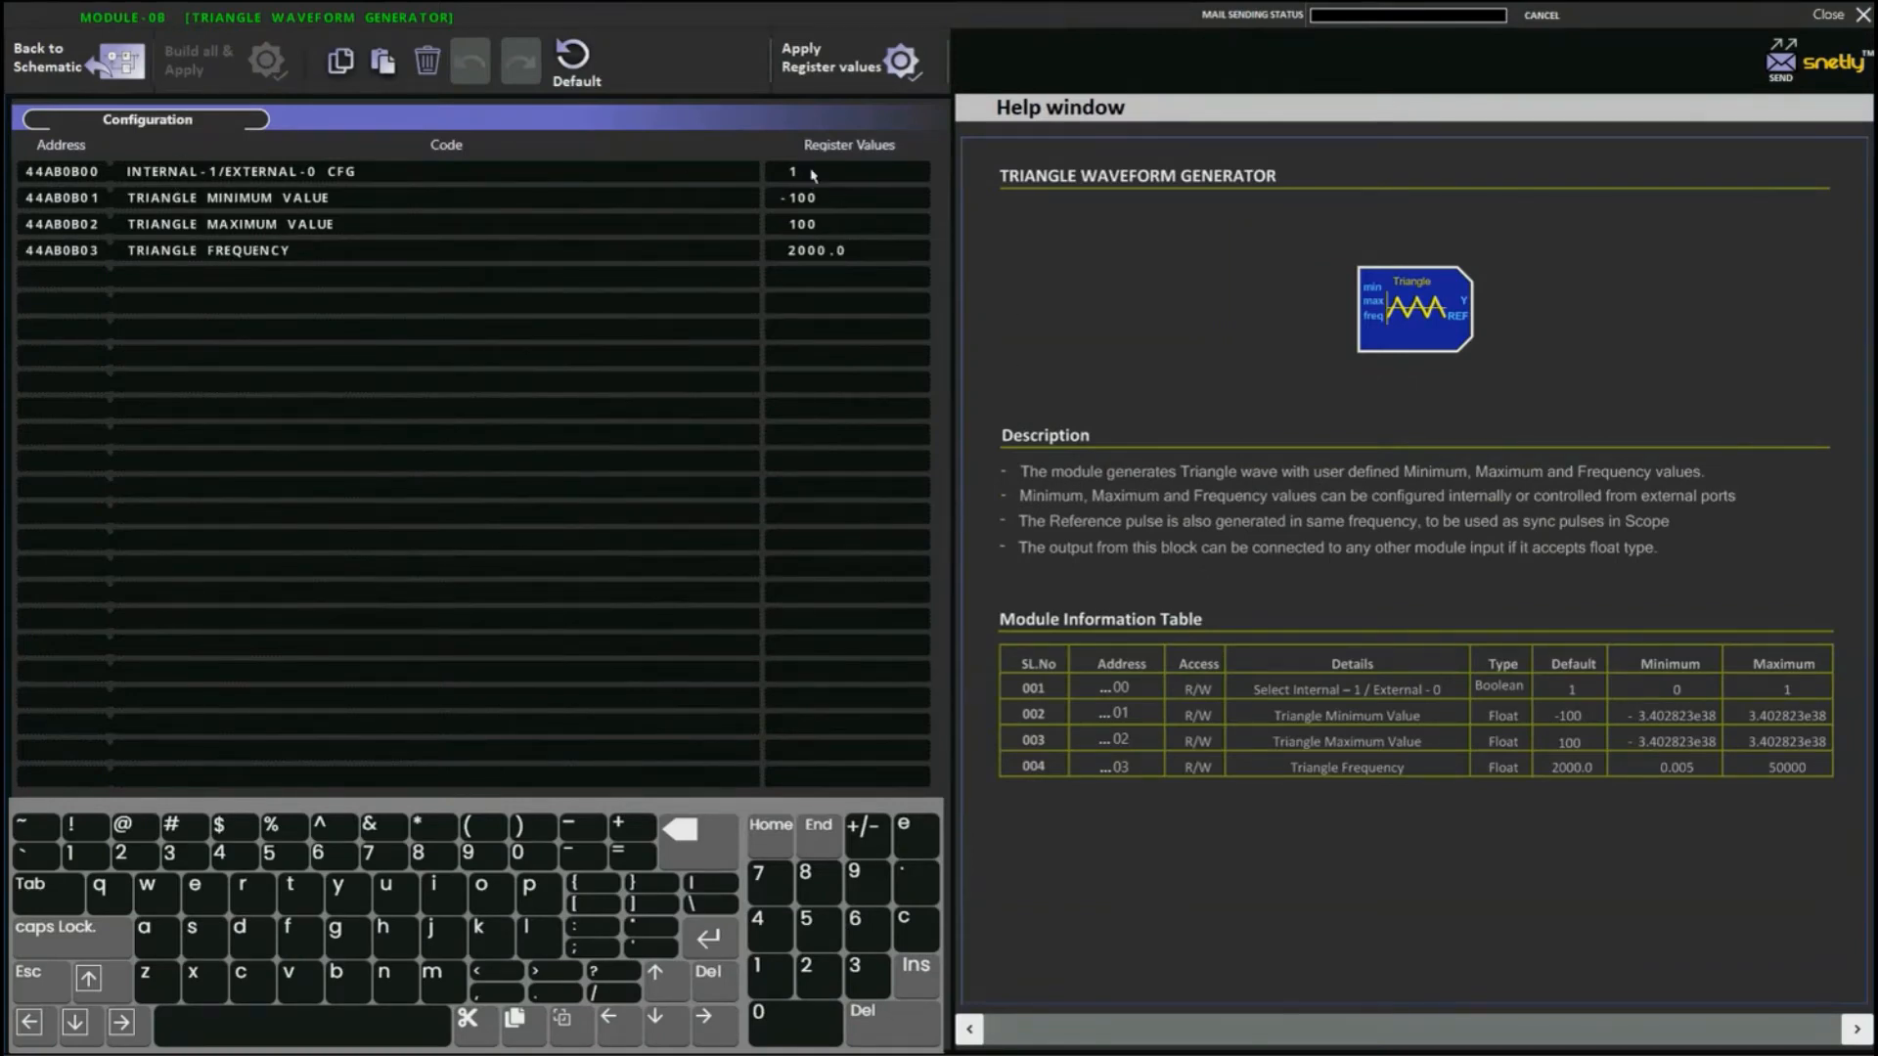
pyautogui.click(699, 839)
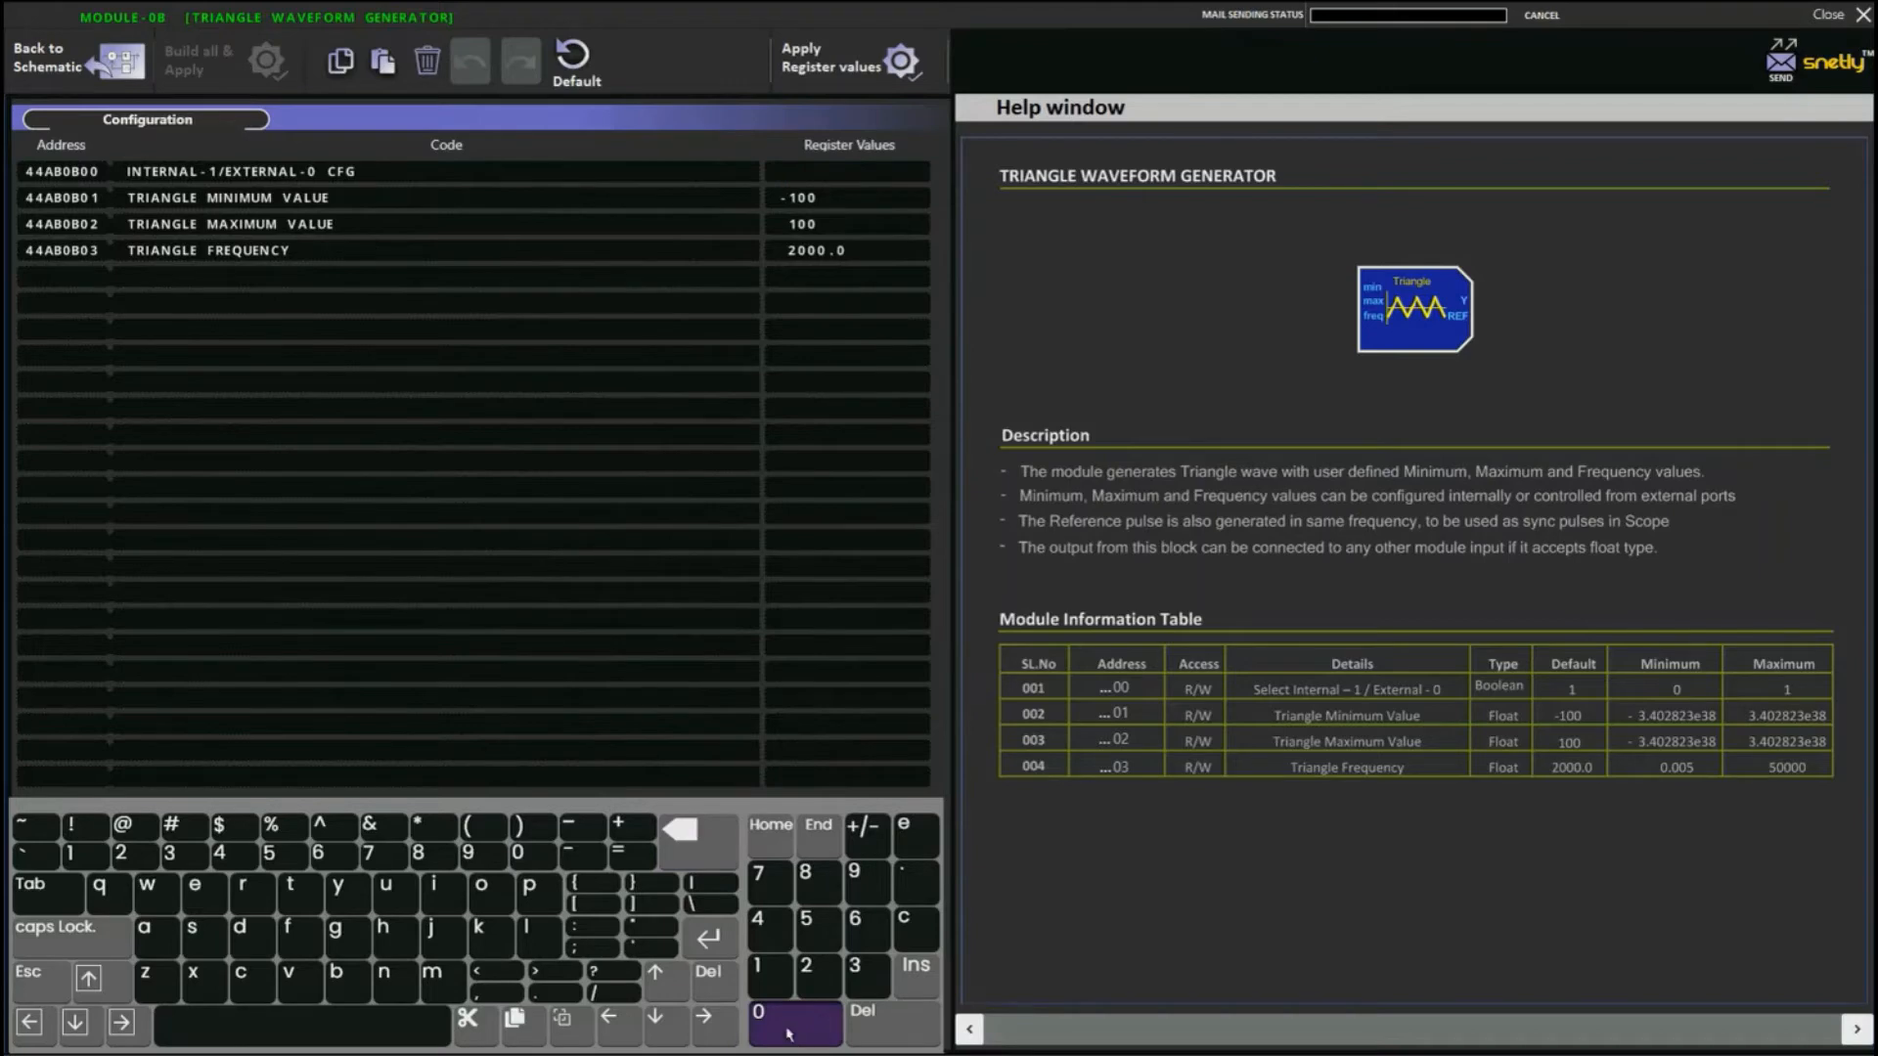
pyautogui.click(789, 1028)
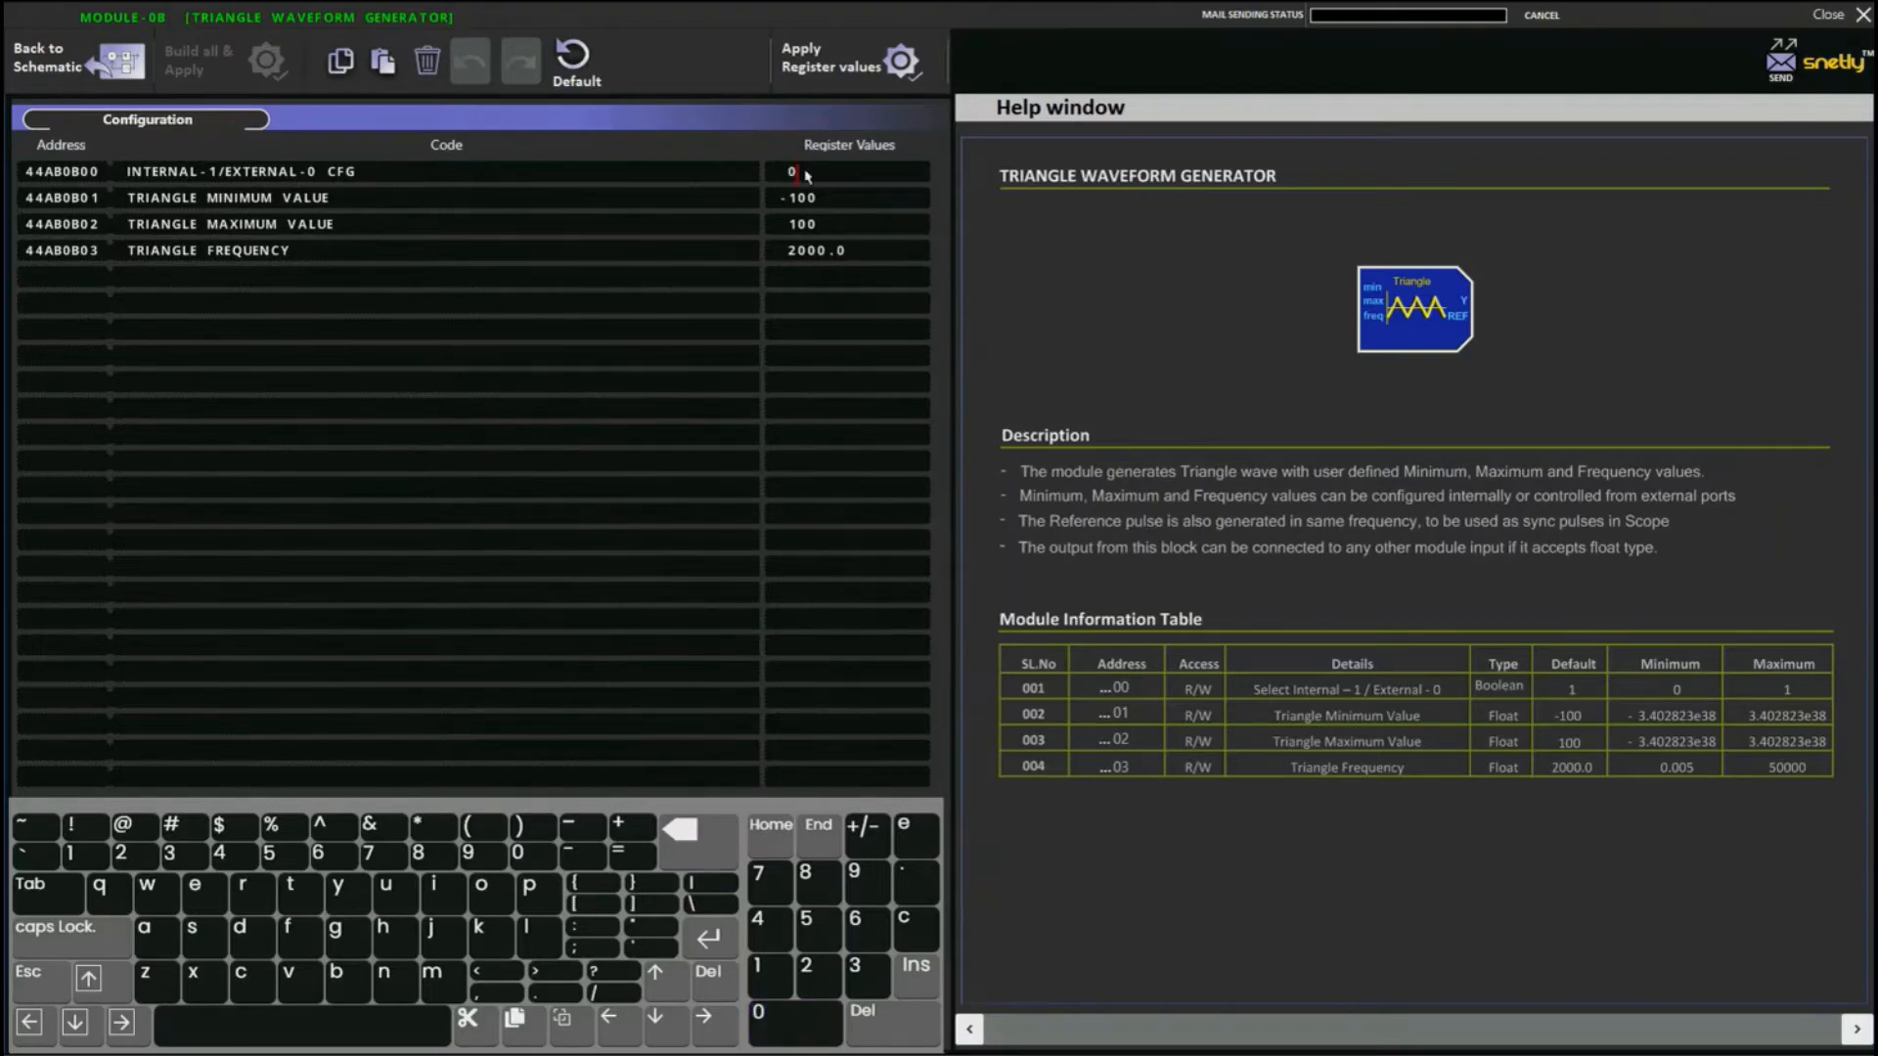
pyautogui.click(896, 70)
pyautogui.click(115, 61)
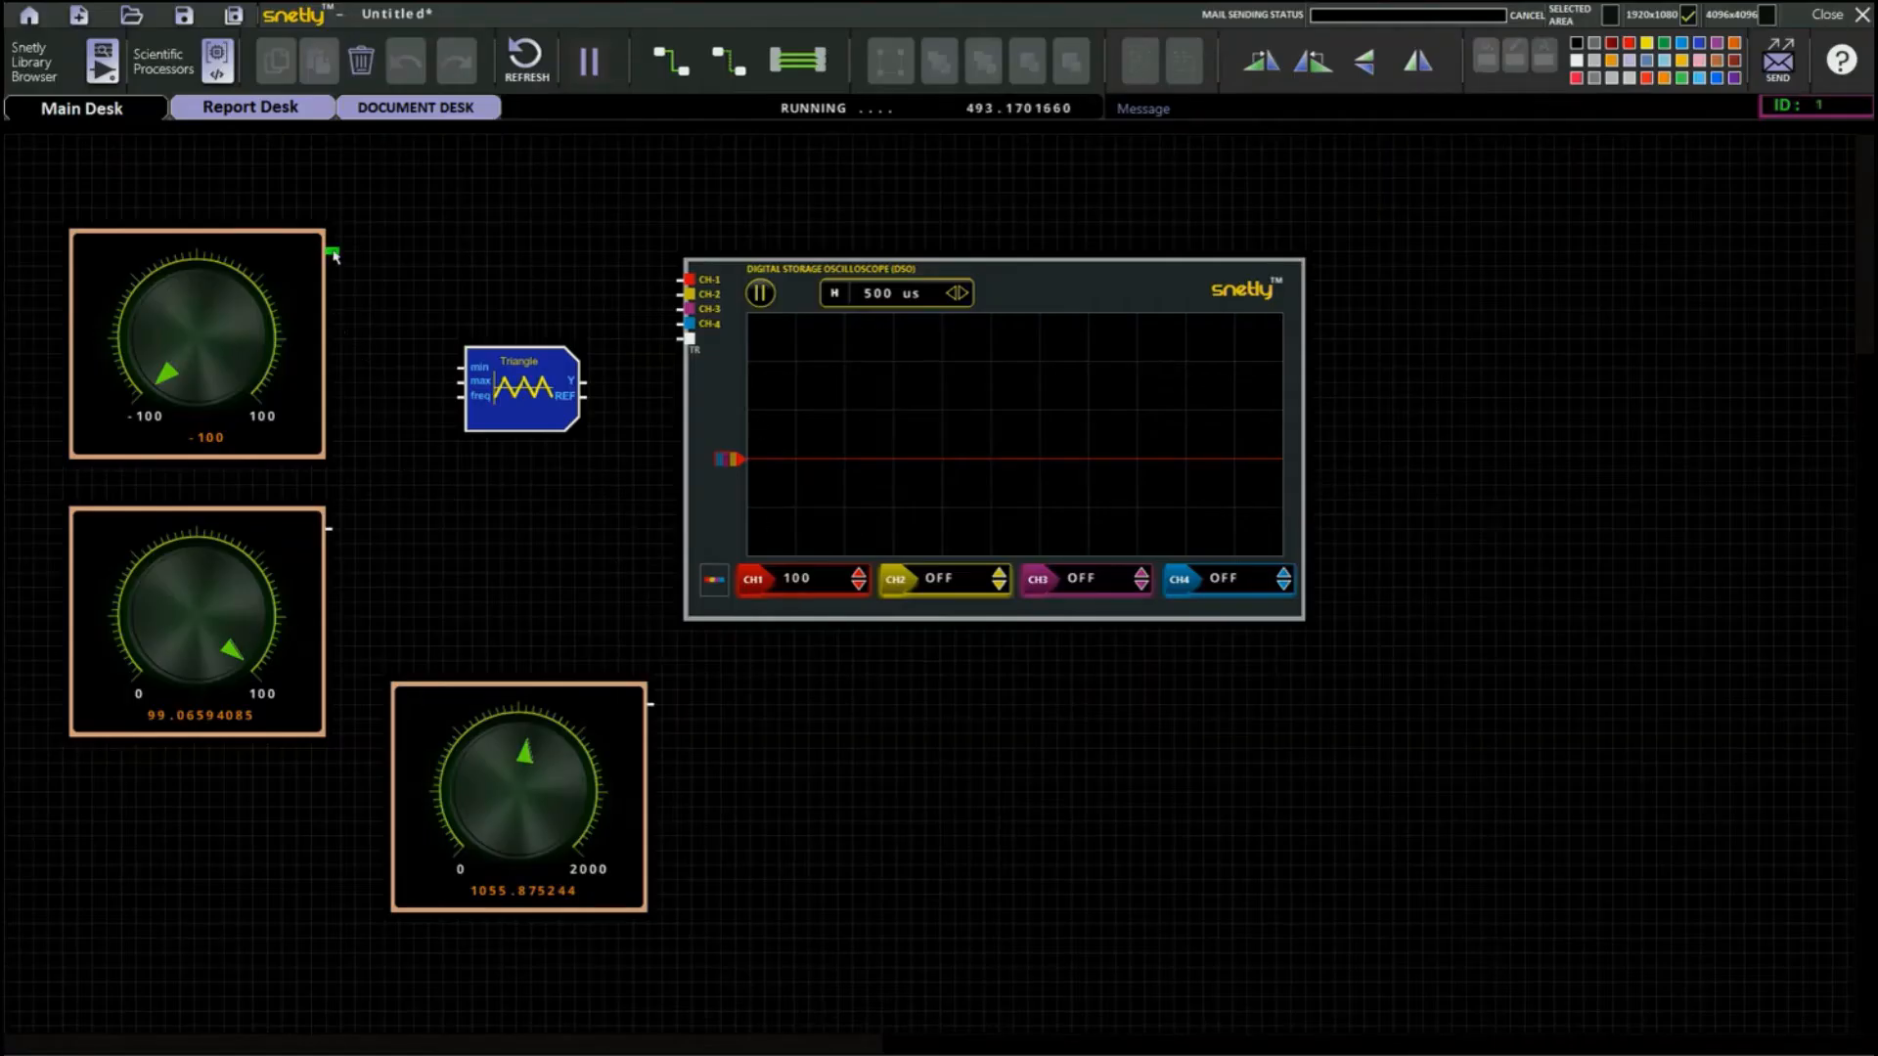
# Wire the three knobs to the Triangle block's min, max and freq inputs and its Y output to oscilloscope CH-1.
pyautogui.moveTo(333, 256); pyautogui.dragTo(462, 368)
pyautogui.moveTo(337, 533); pyautogui.dragTo(462, 382)
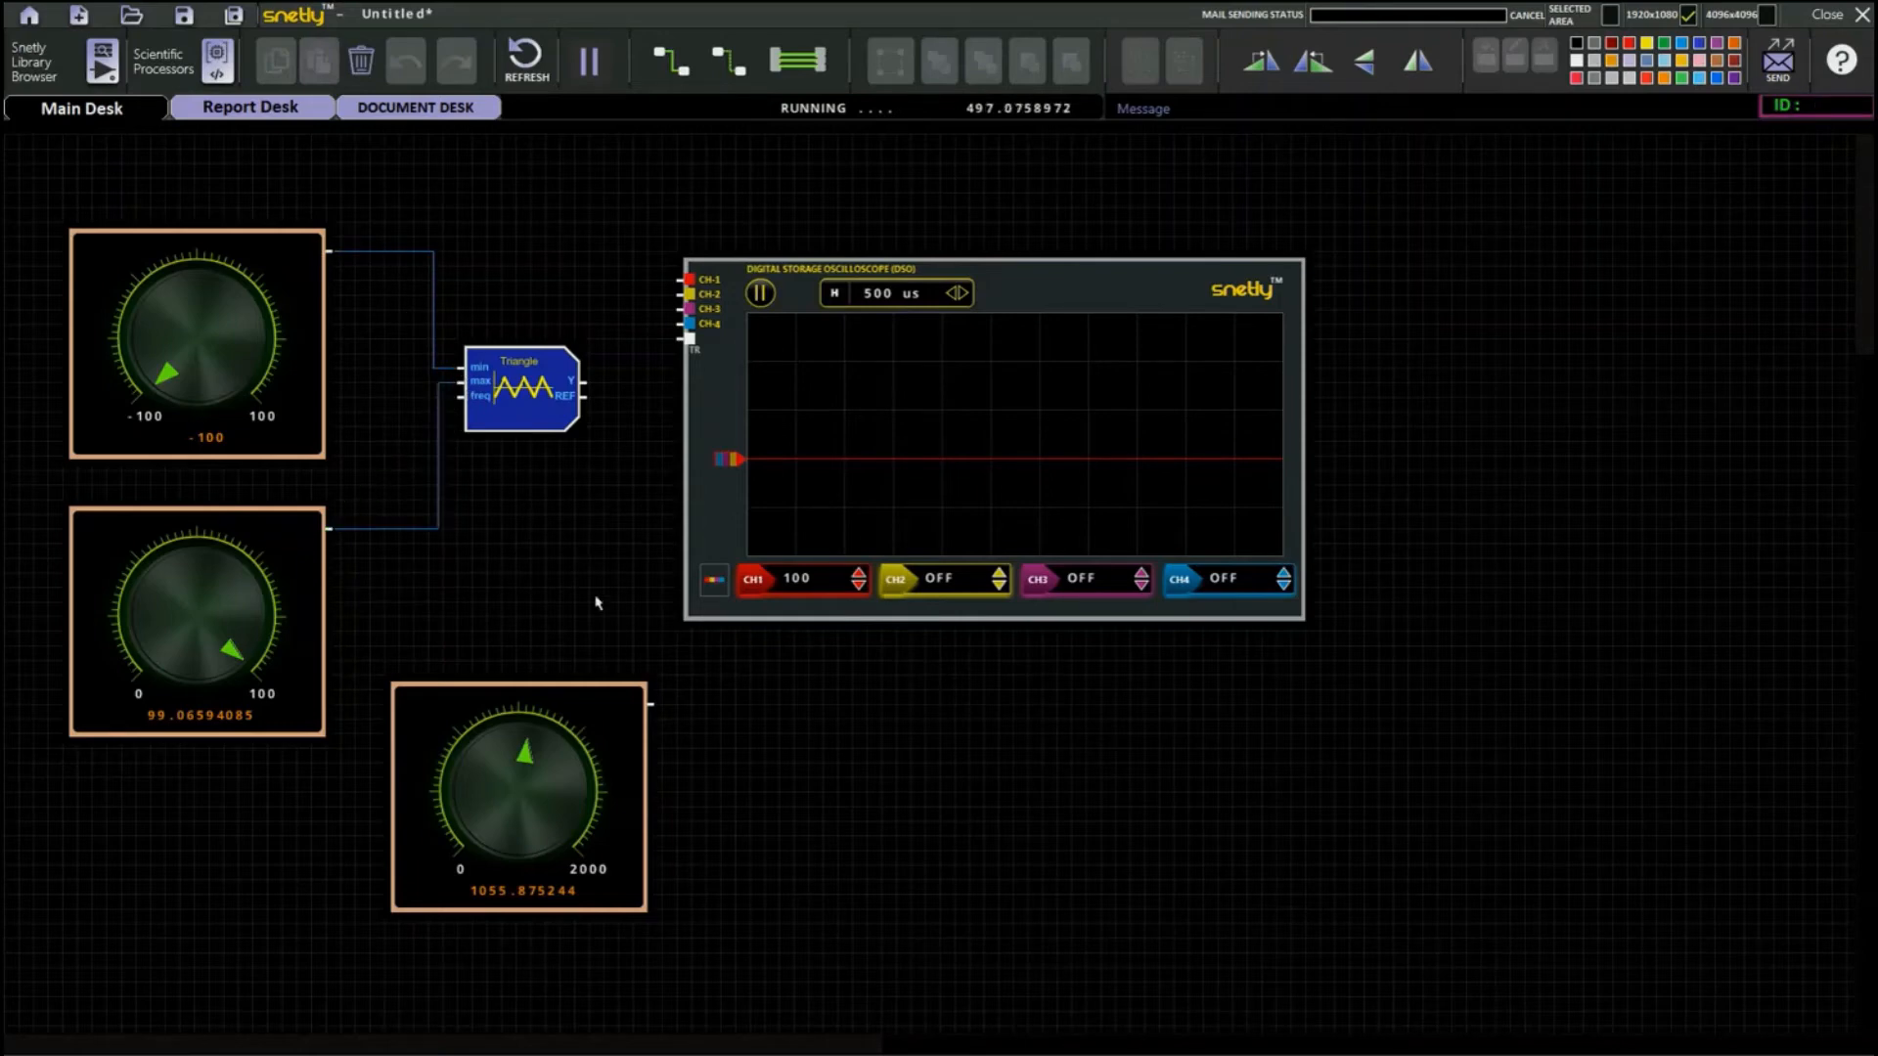
pyautogui.moveTo(654, 705); pyautogui.dragTo(462, 396)
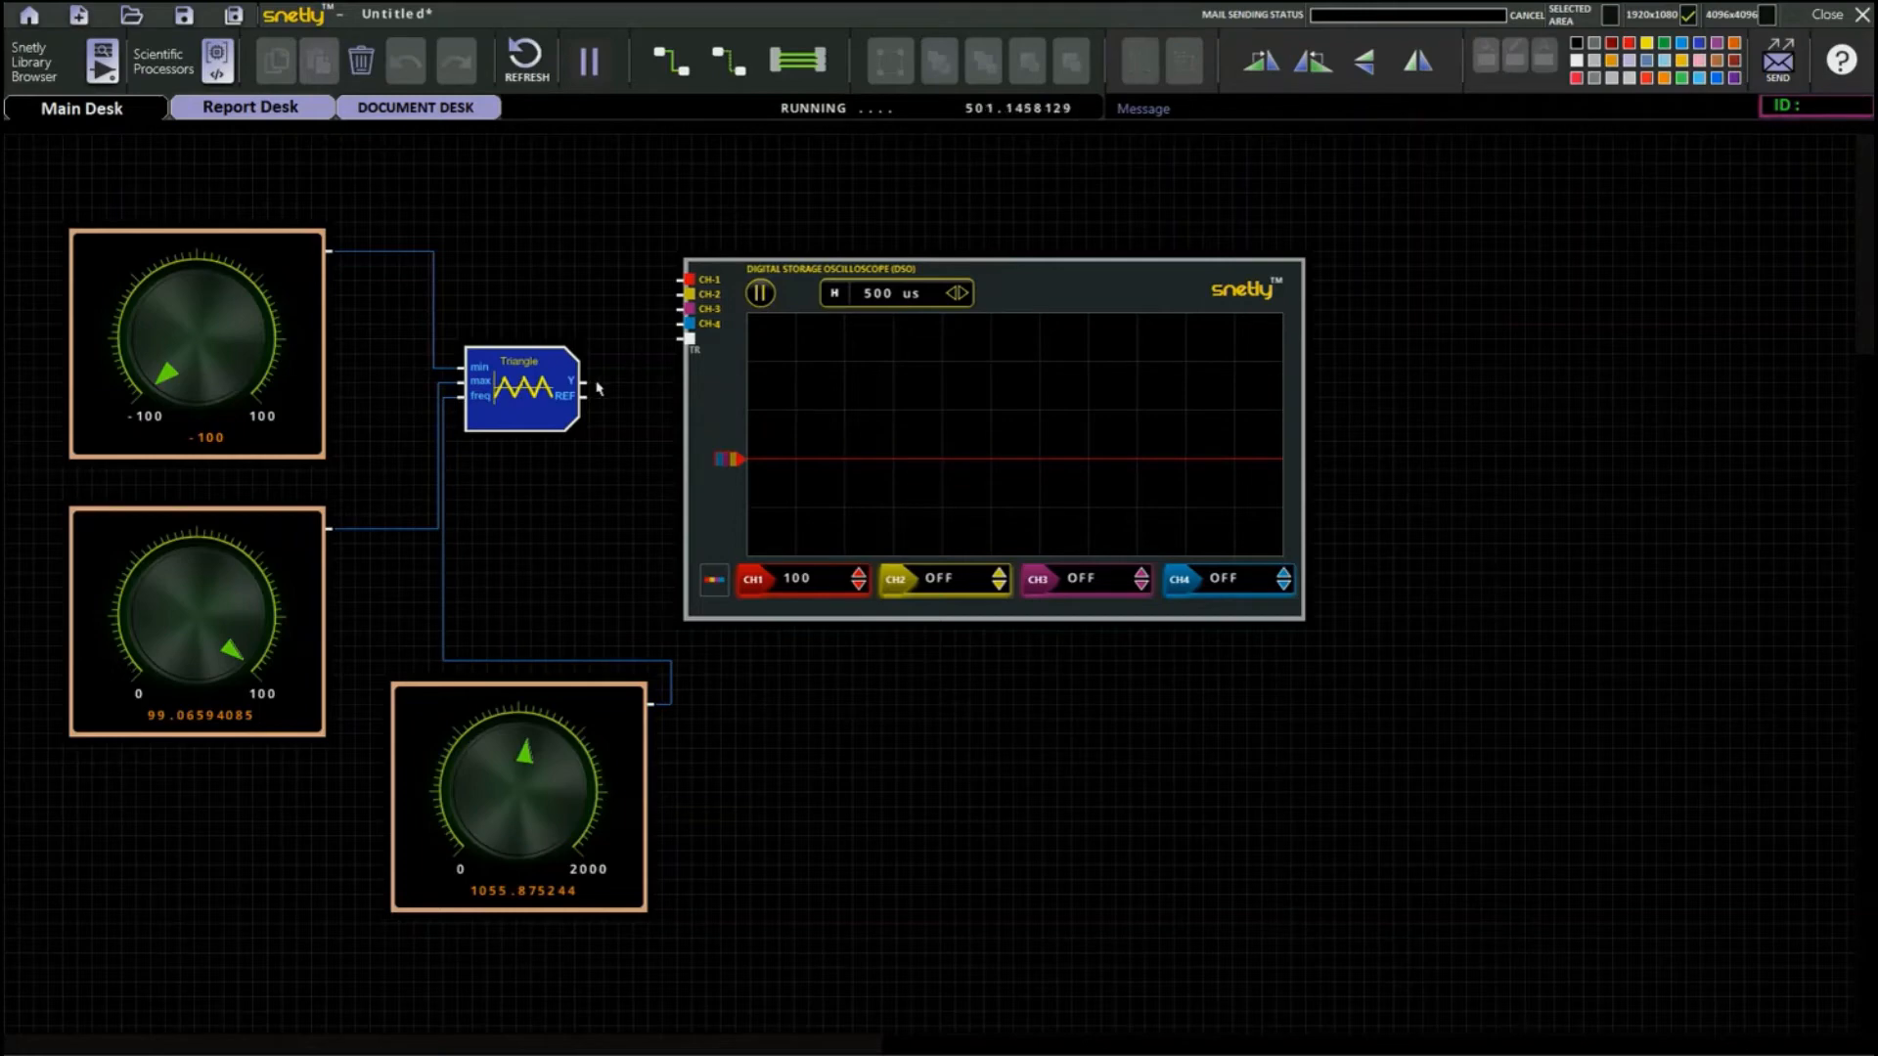
pyautogui.moveTo(589, 389); pyautogui.dragTo(689, 281)
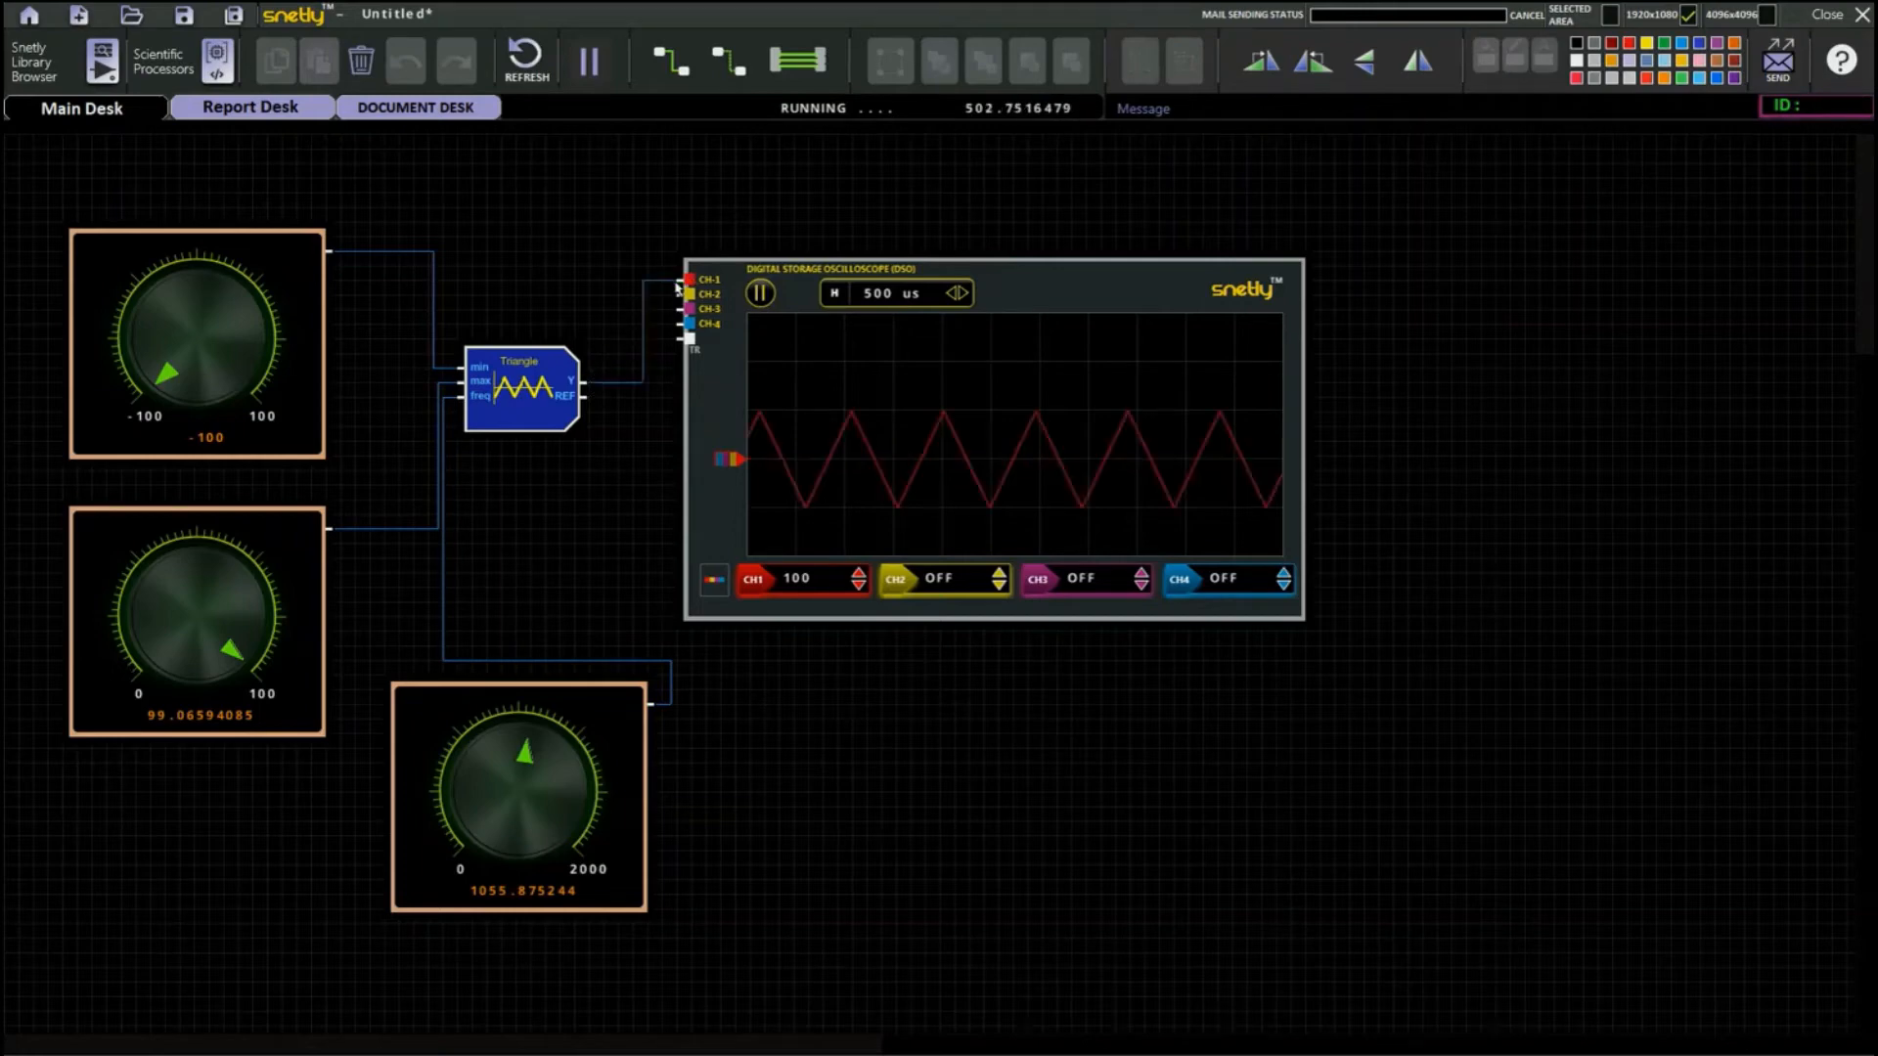
# Turn the frequency knob up to 2000 and wire the Triangle block's REF output to the repositioned oscilloscope's trigger input.
pyautogui.moveTo(1079, 323); pyautogui.dragTo(1196, 324)
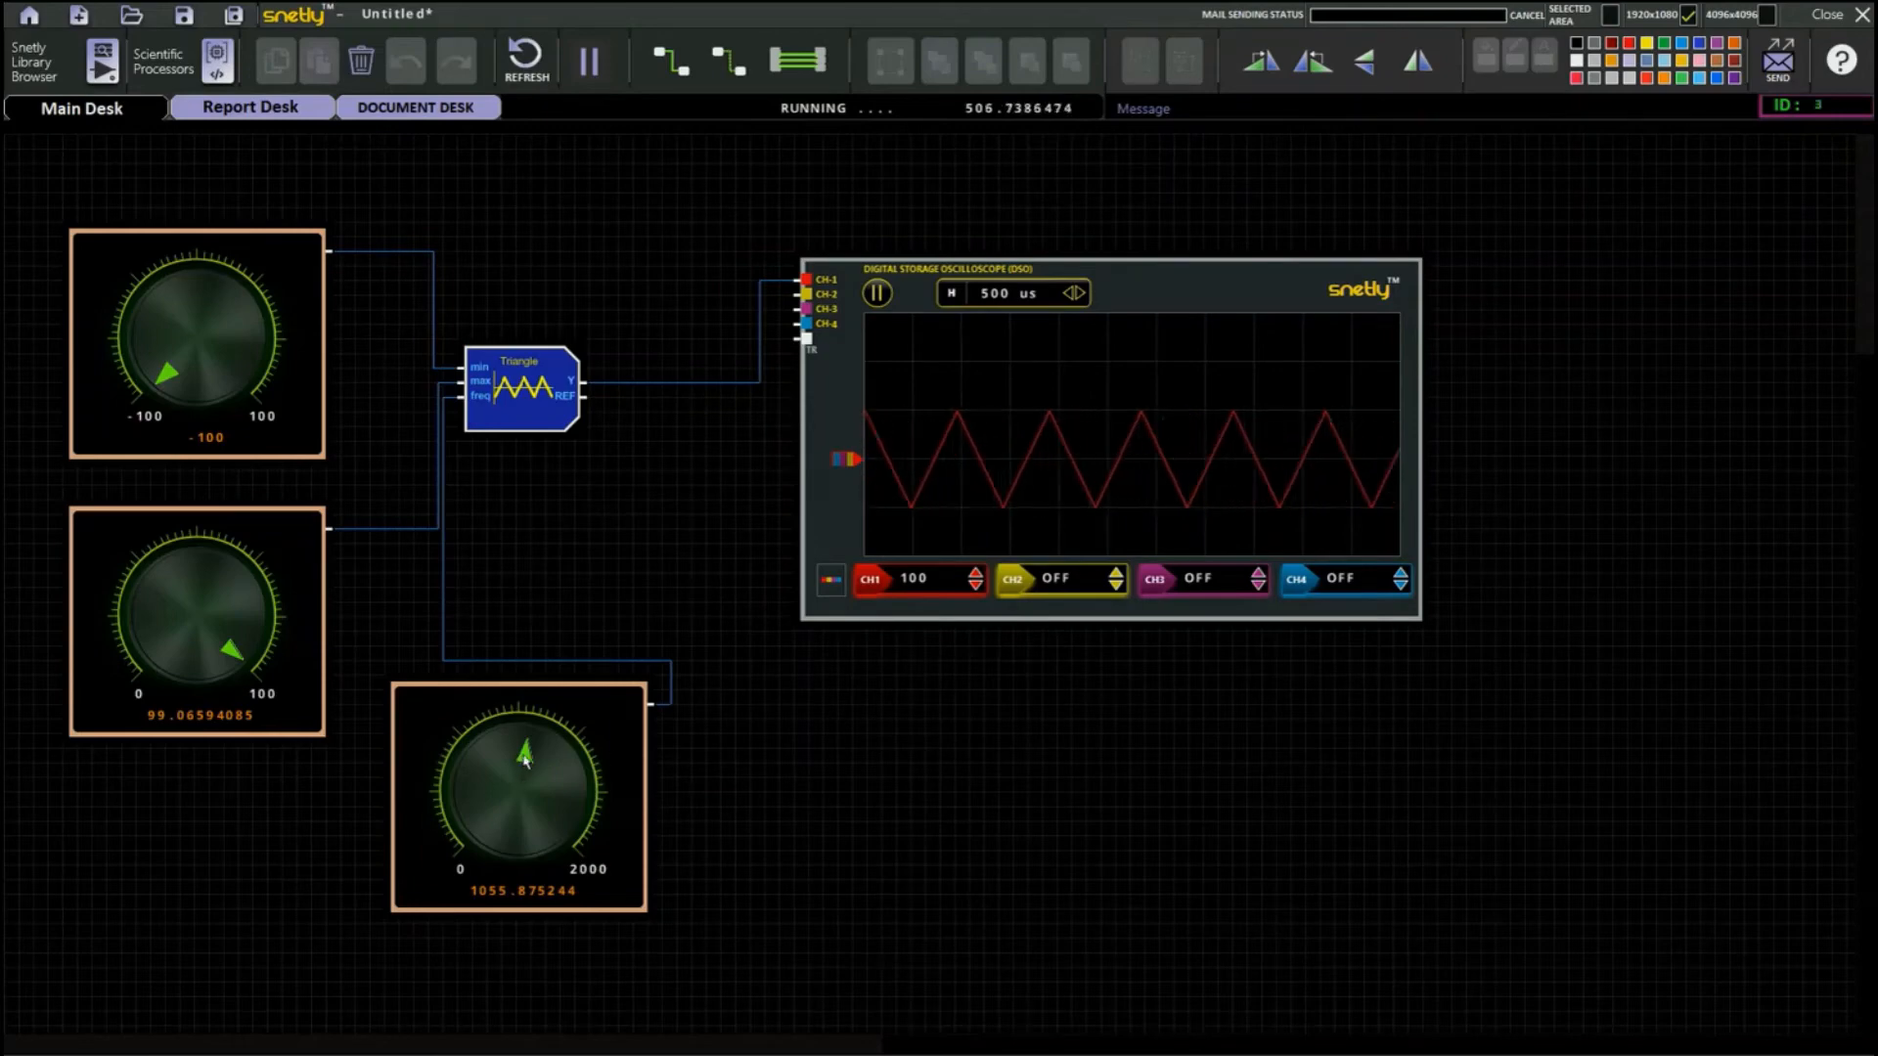
pyautogui.moveTo(528, 765); pyautogui.dragTo(541, 866)
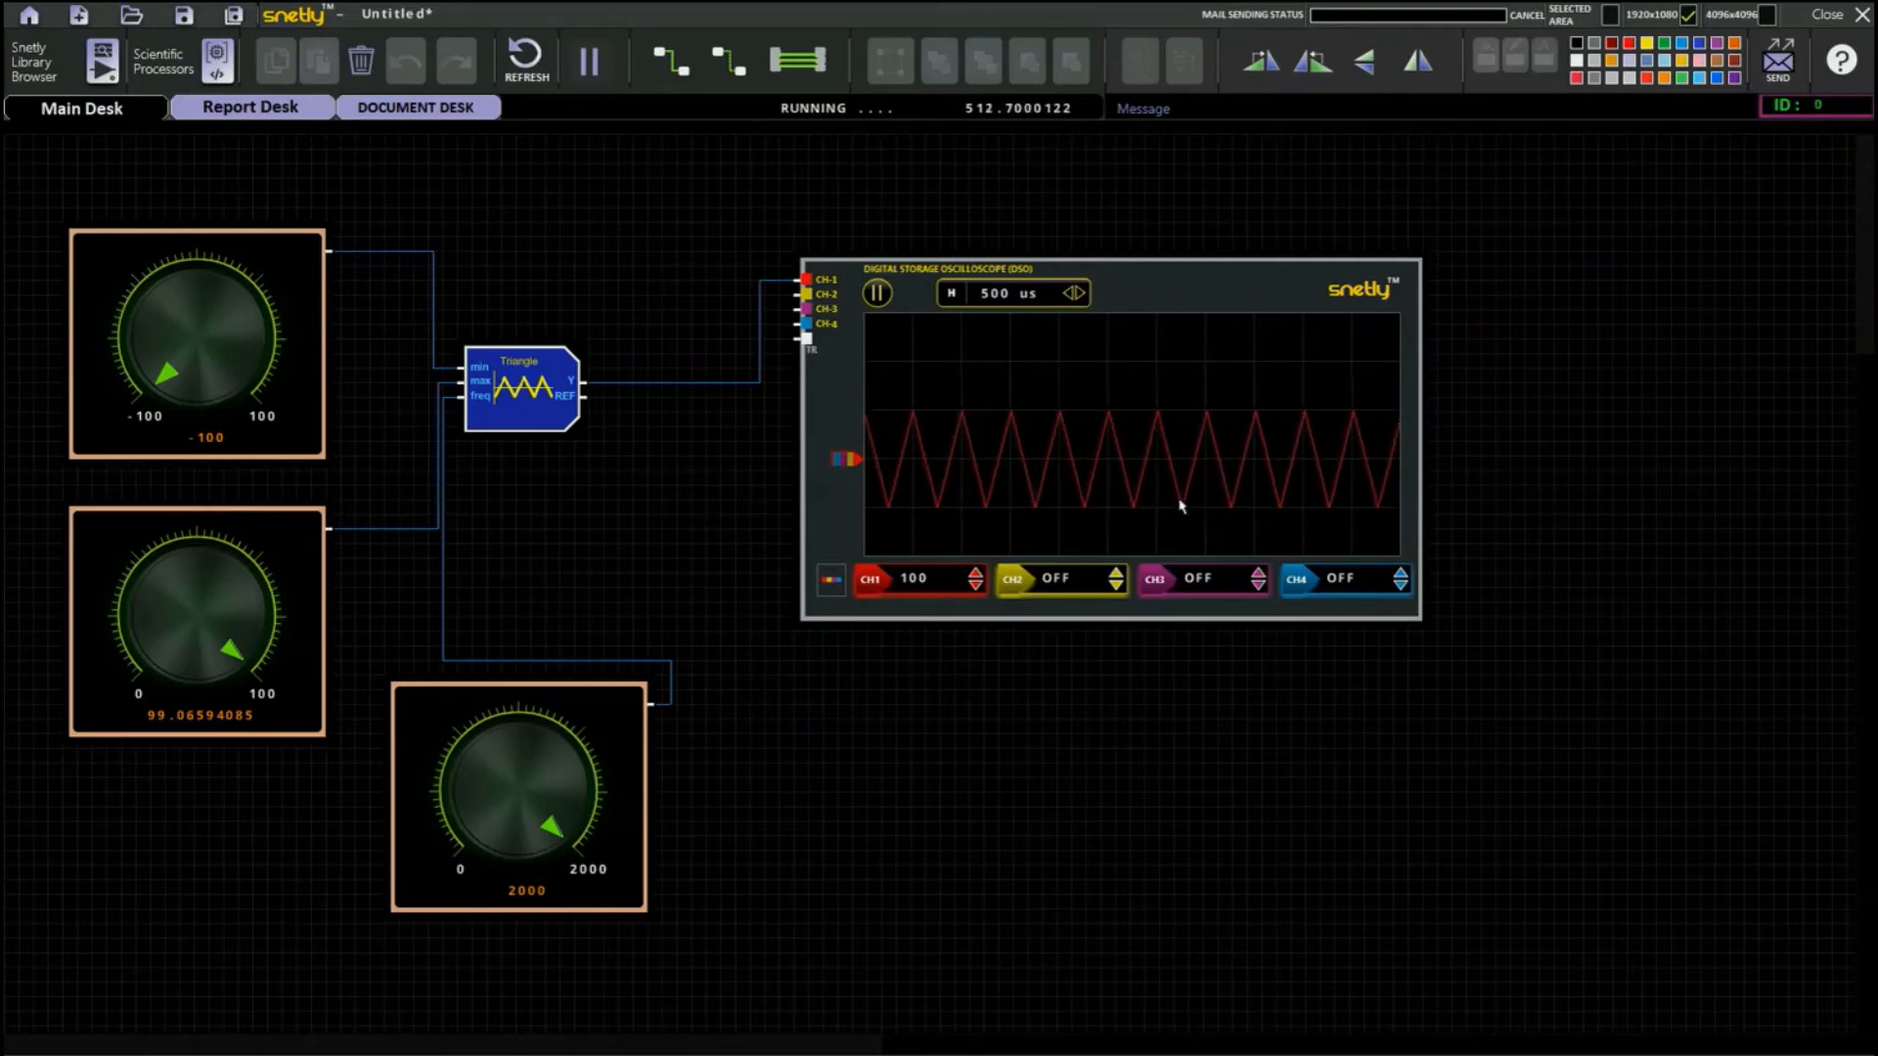
pyautogui.moveTo(1168, 294); pyautogui.dragTo(1168, 366)
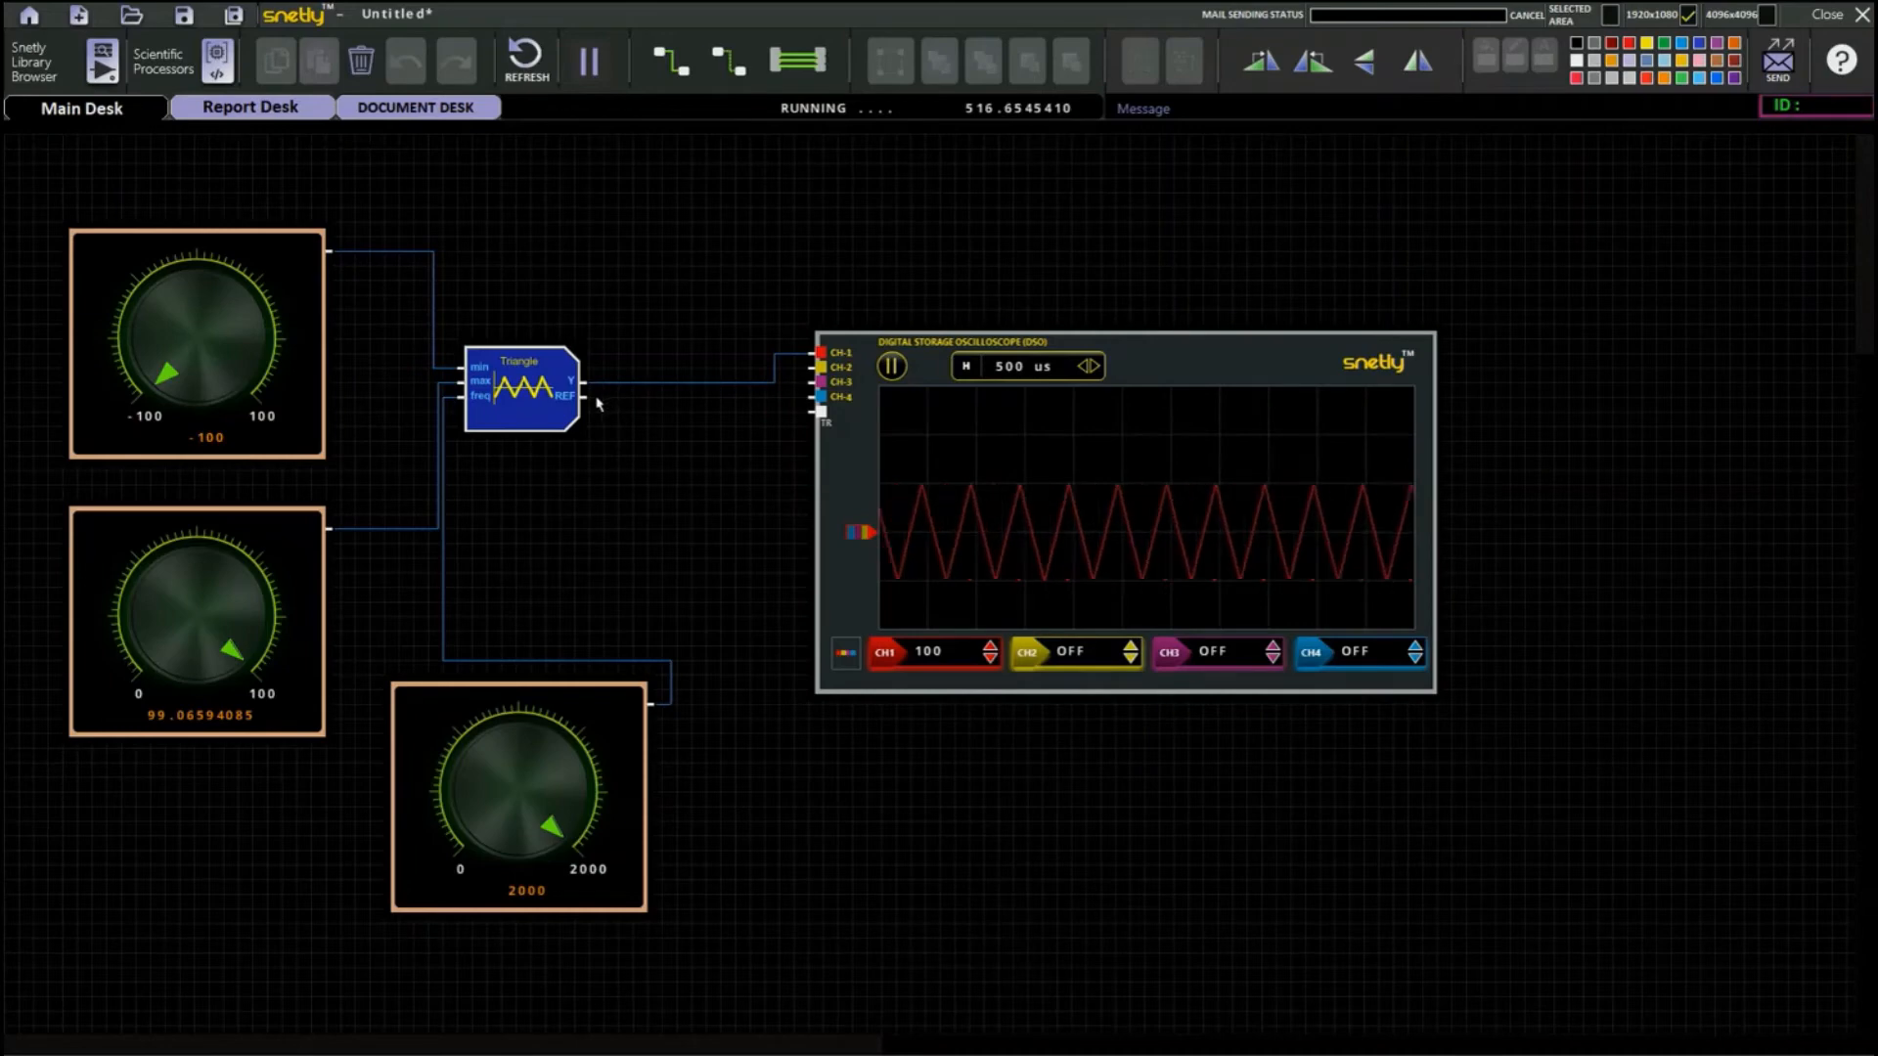
pyautogui.moveTo(586, 397); pyautogui.dragTo(821, 416)
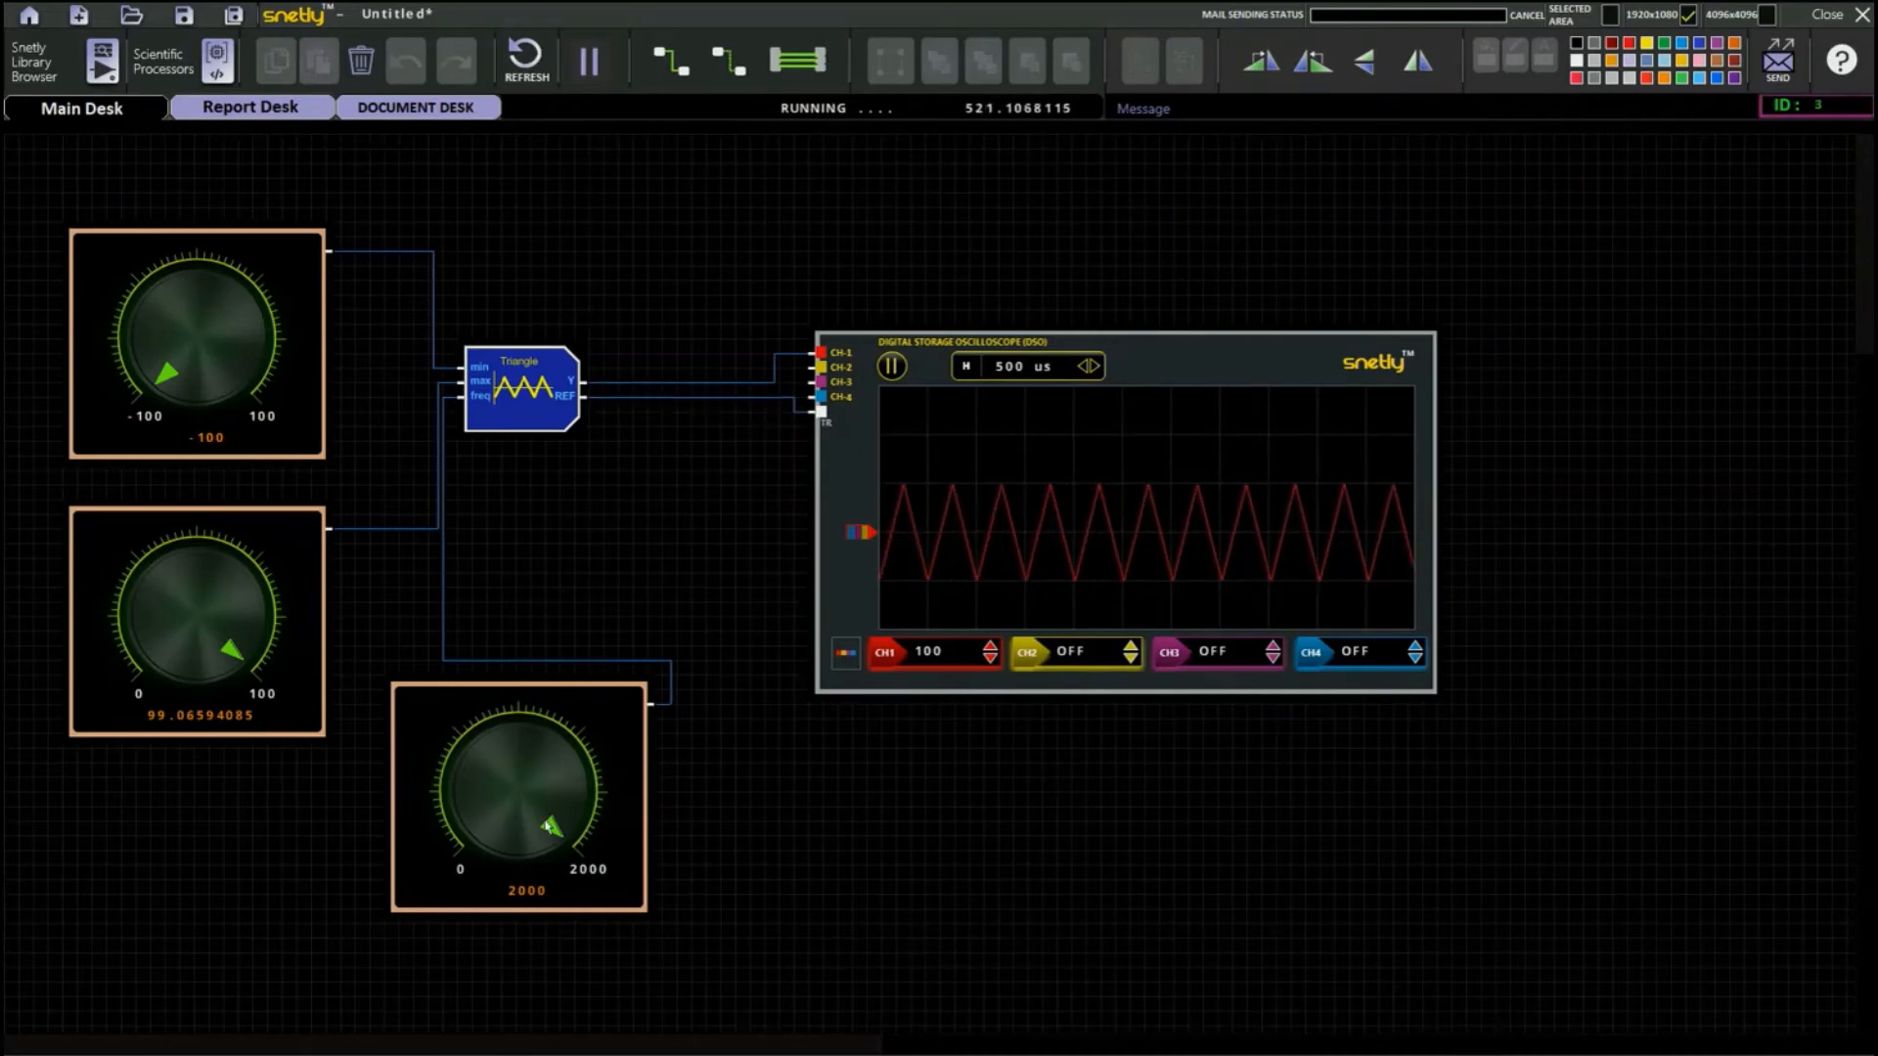
# Vary the frequency, max and min knobs, leaving them at 2000, 100 and -100 respectively.
pyautogui.moveTo(553, 830)
pyautogui.mouseDown()
pyautogui.moveTo(546, 760)
pyautogui.moveTo(466, 757)
pyautogui.moveTo(466, 839)
pyautogui.moveTo(504, 865)
pyautogui.moveTo(475, 787)
pyautogui.moveTo(543, 783)
pyautogui.moveTo(546, 834)
pyautogui.mouseUp()
pyautogui.moveTo(236, 652); pyautogui.dragTo(216, 551)
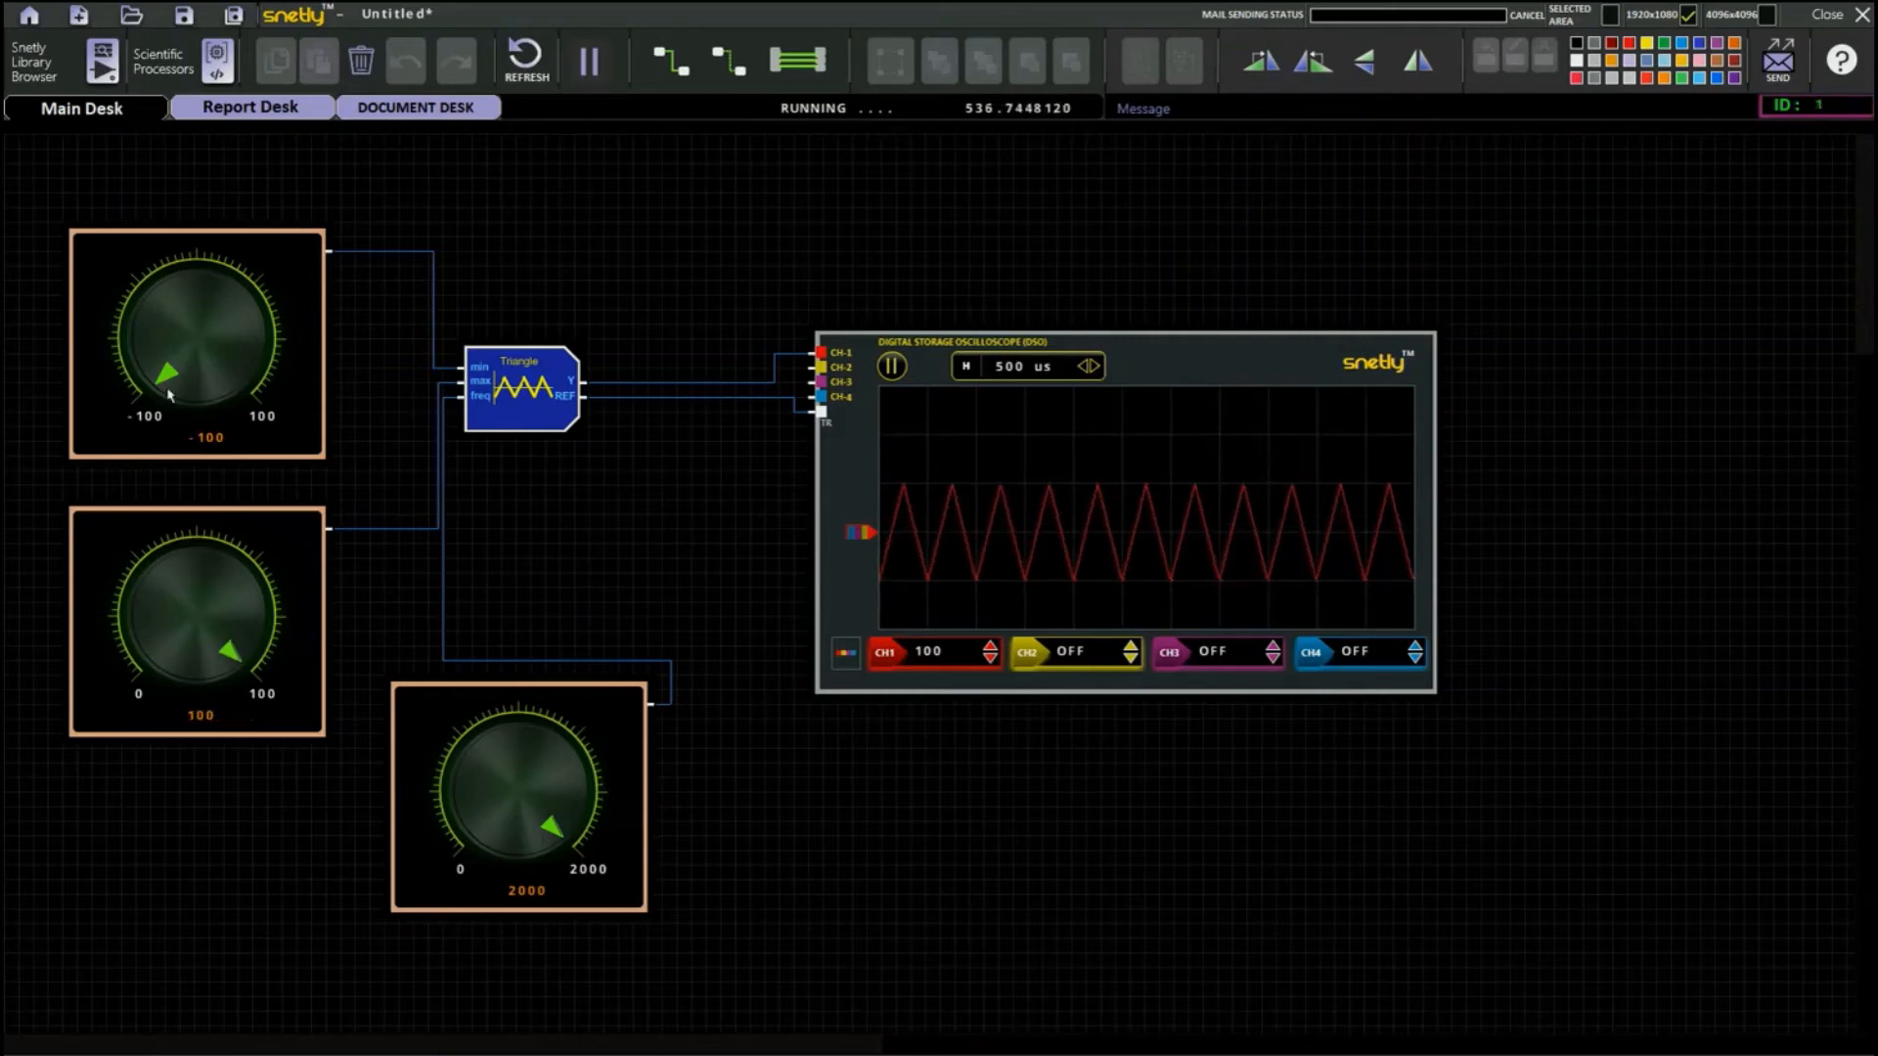
pyautogui.moveTo(169, 394)
pyautogui.mouseDown()
pyautogui.moveTo(152, 322)
pyautogui.moveTo(243, 345)
pyautogui.moveTo(227, 391)
pyautogui.moveTo(235, 315)
pyautogui.moveTo(154, 324)
pyautogui.moveTo(173, 418)
pyautogui.mouseUp()
# Add the Square (50% Duty cycle) source that has no inputs, delete the Triangle block, and put the new block near its place.
pyautogui.click(88, 68)
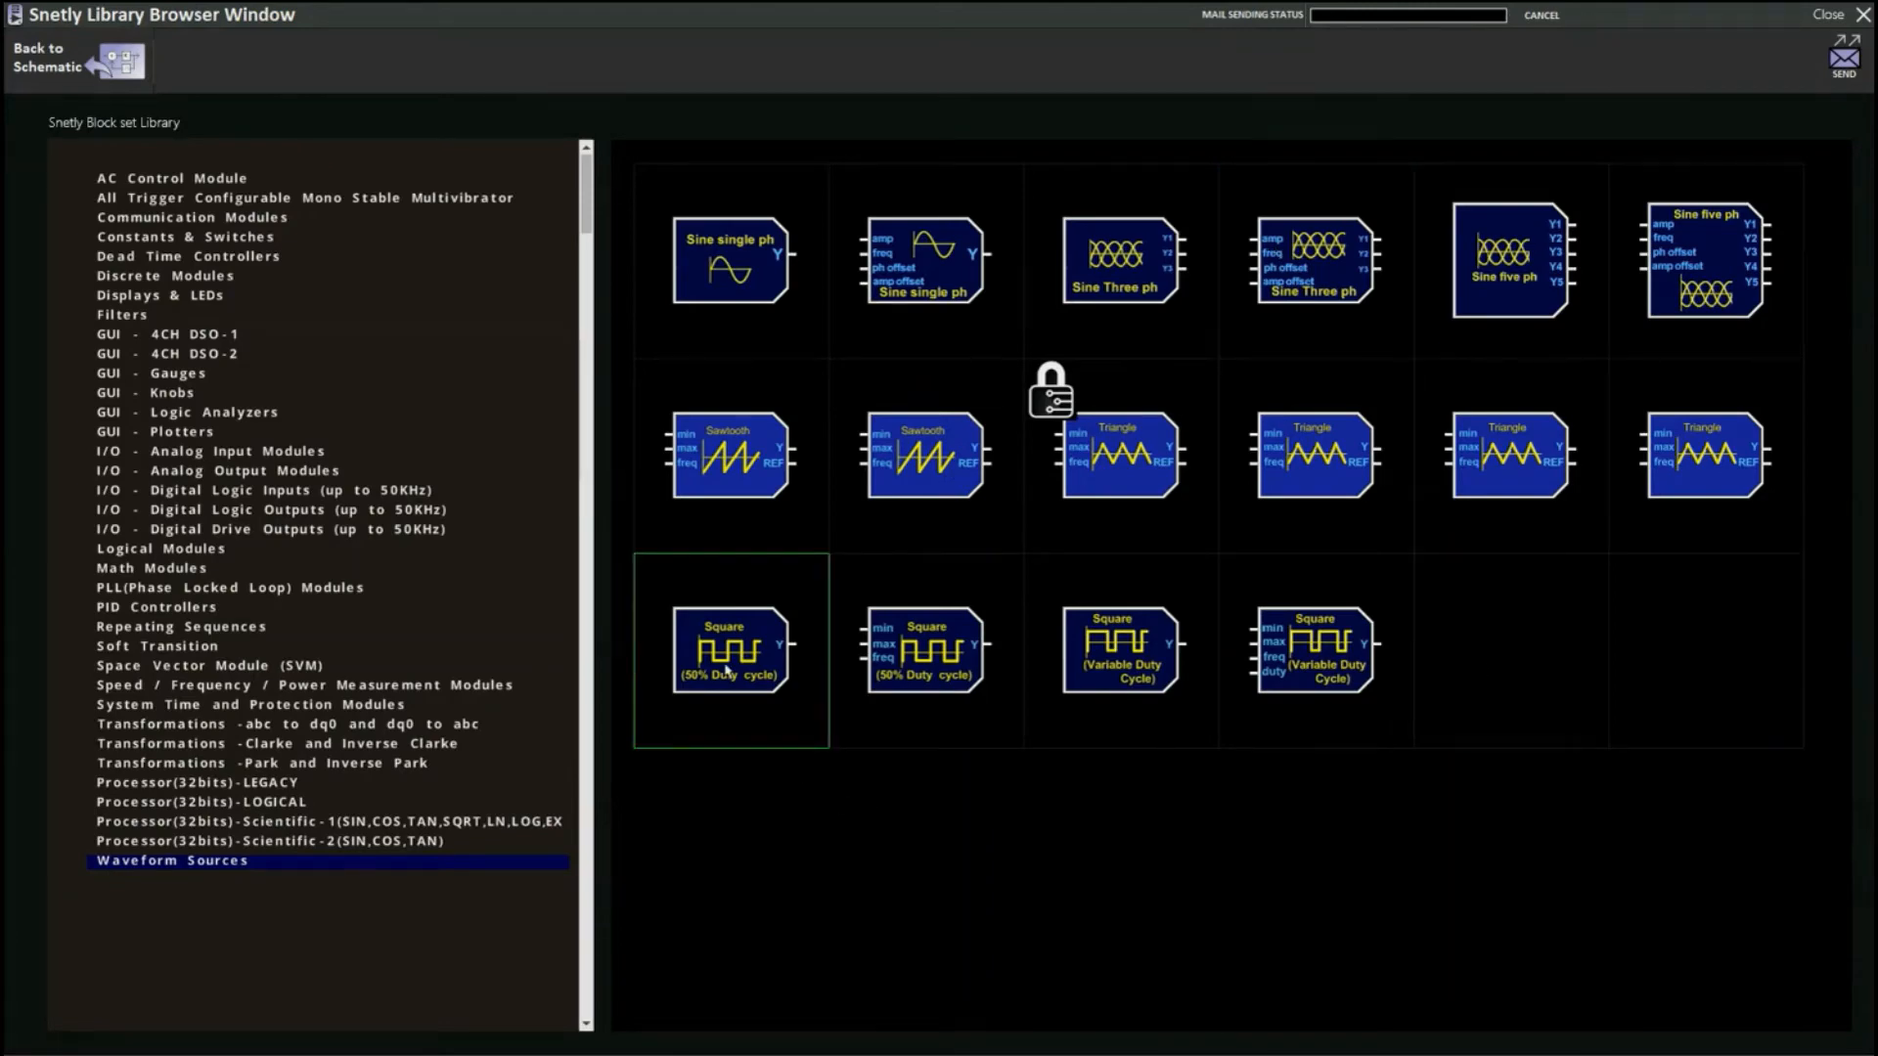
pyautogui.moveTo(773, 665); pyautogui.dragTo(688, 281)
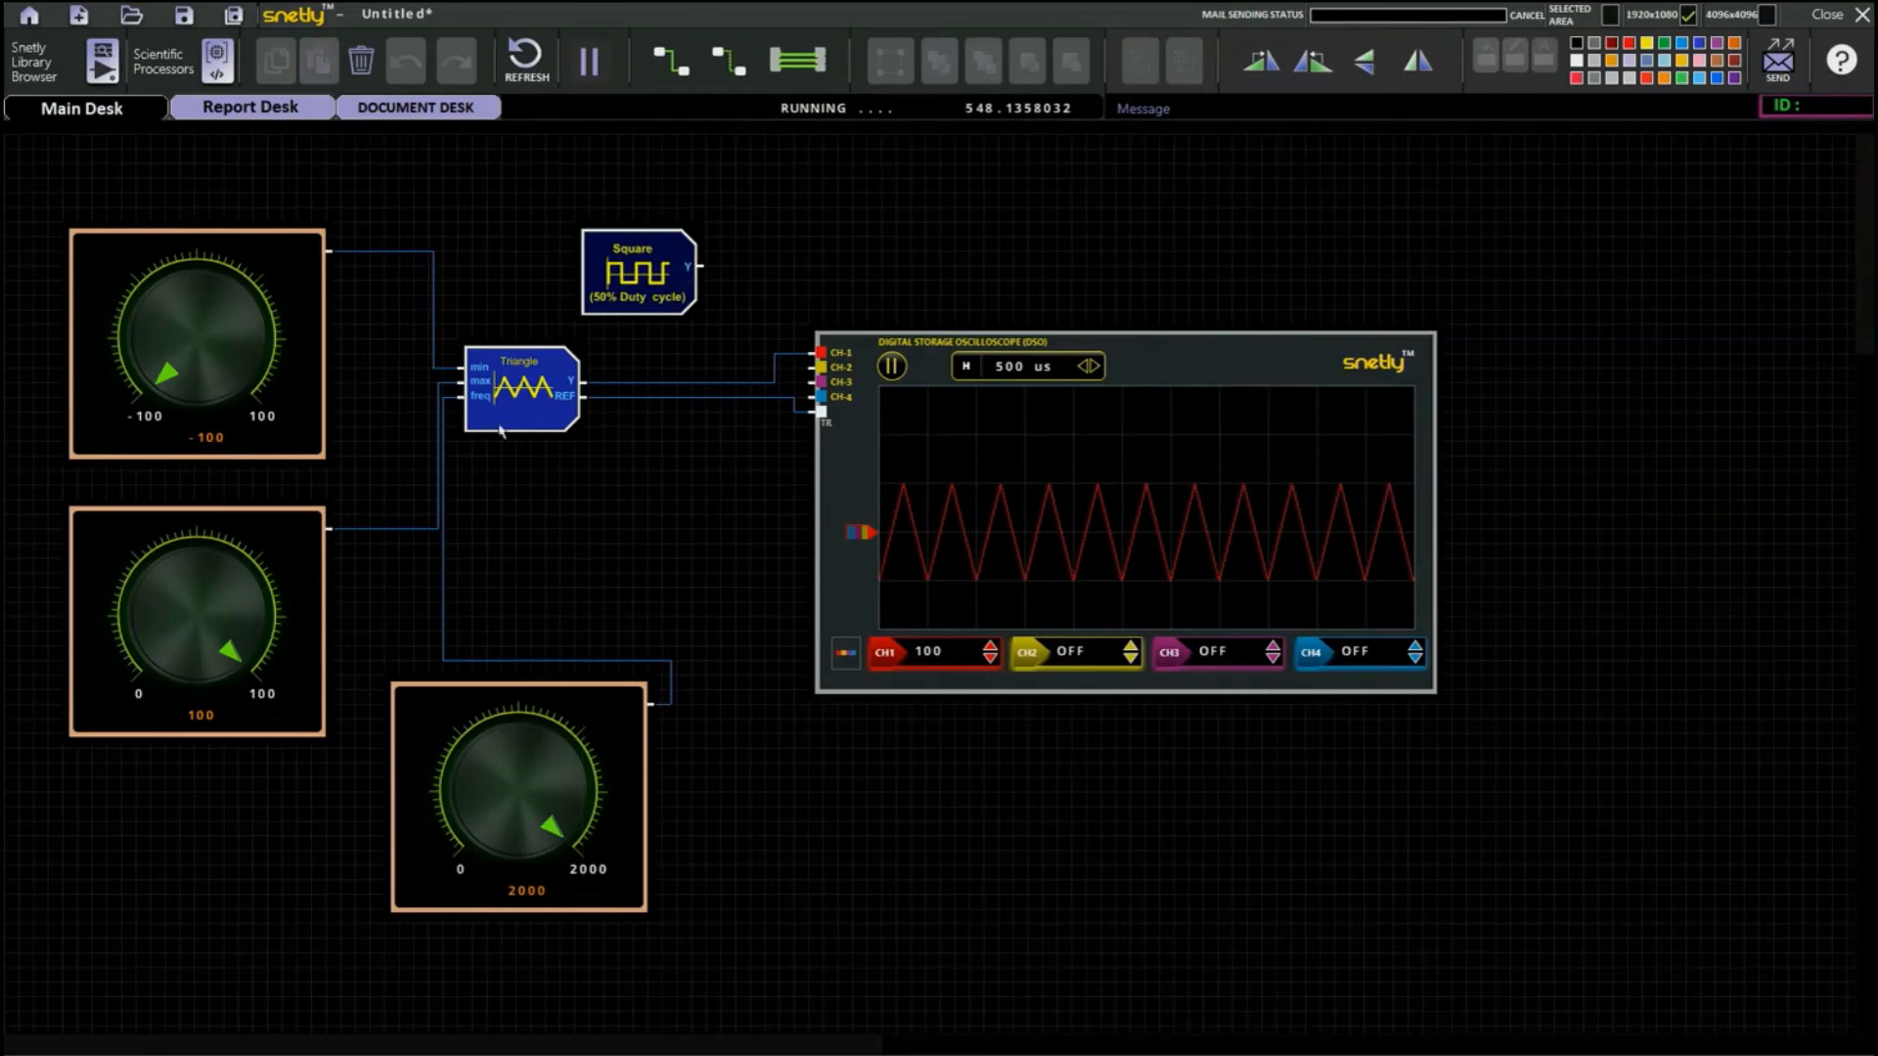
pyautogui.click(575, 426)
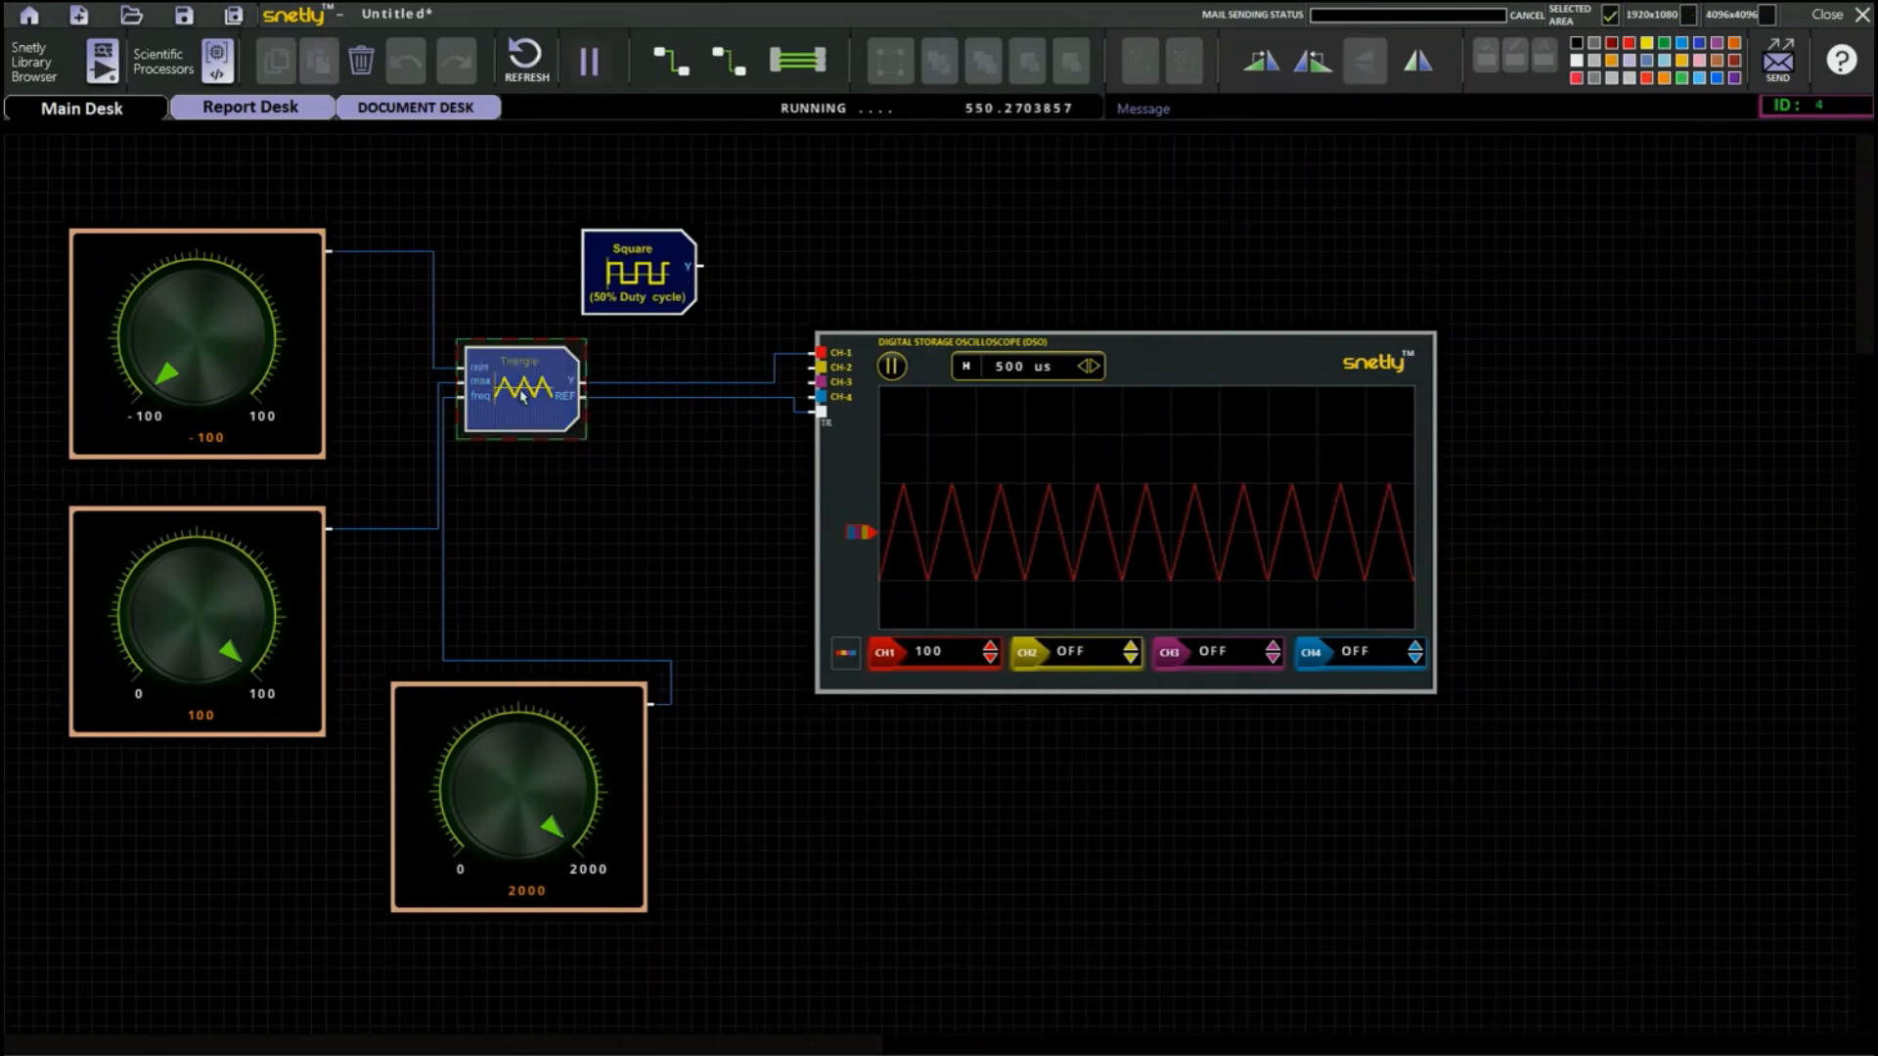
pyautogui.click(362, 64)
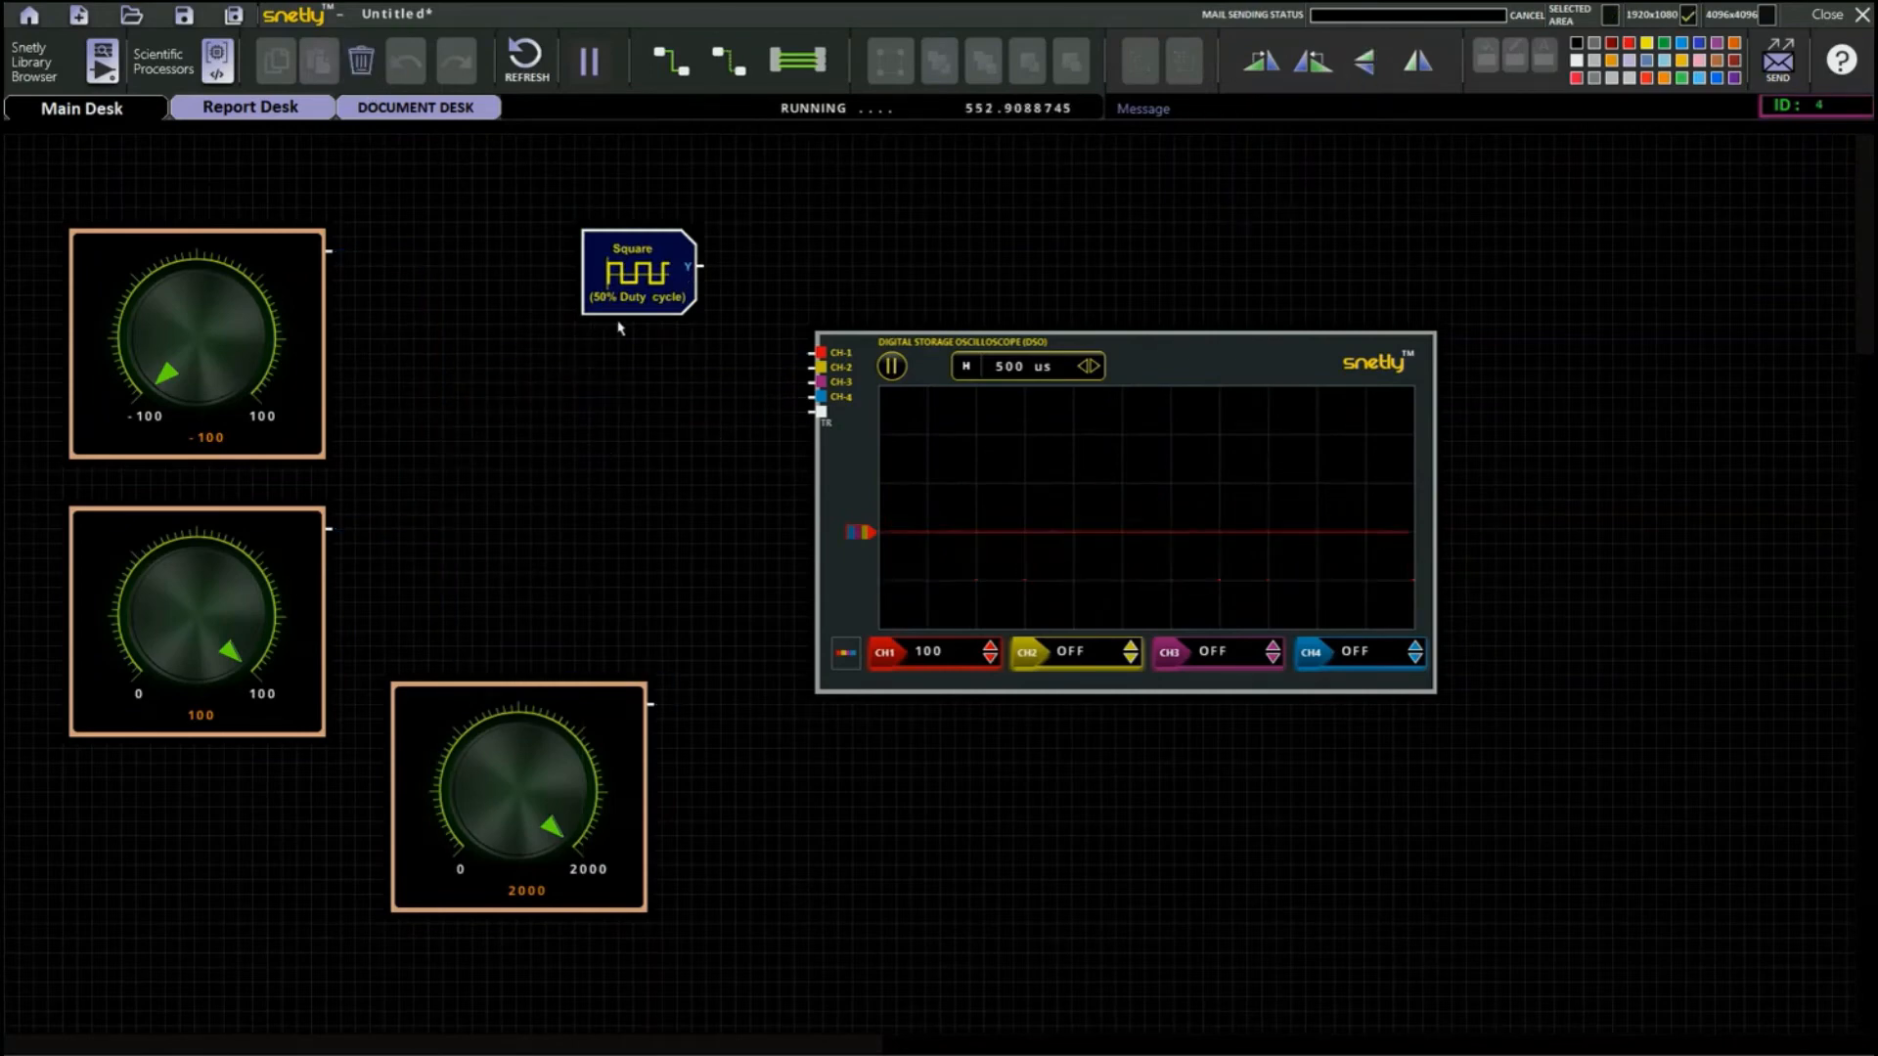
pyautogui.moveTo(621, 311)
pyautogui.mouseDown()
pyautogui.moveTo(617, 288)
pyautogui.moveTo(553, 349)
pyautogui.mouseUp()
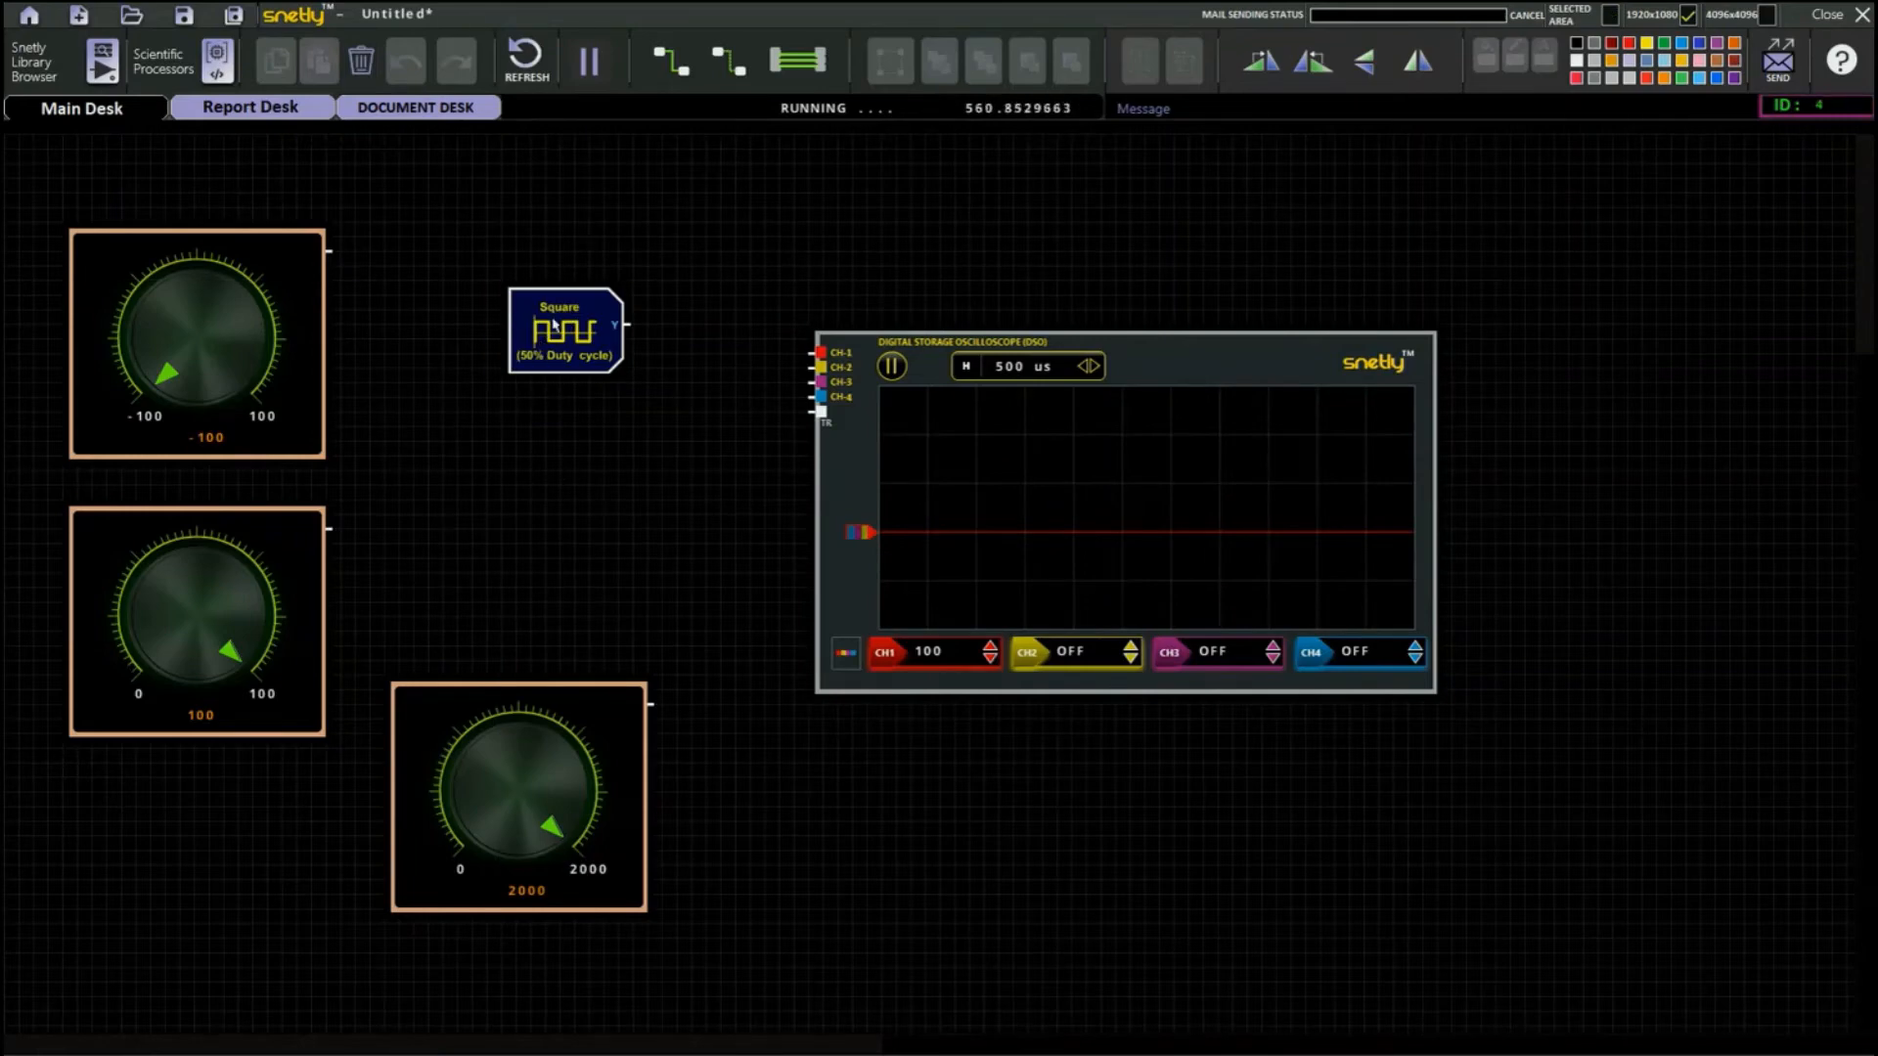
# Set the square wave's minimum to -25.0 and maximum to 25.0, apply the register values, and return to the schematic.
pyautogui.doubleClick(553, 326)
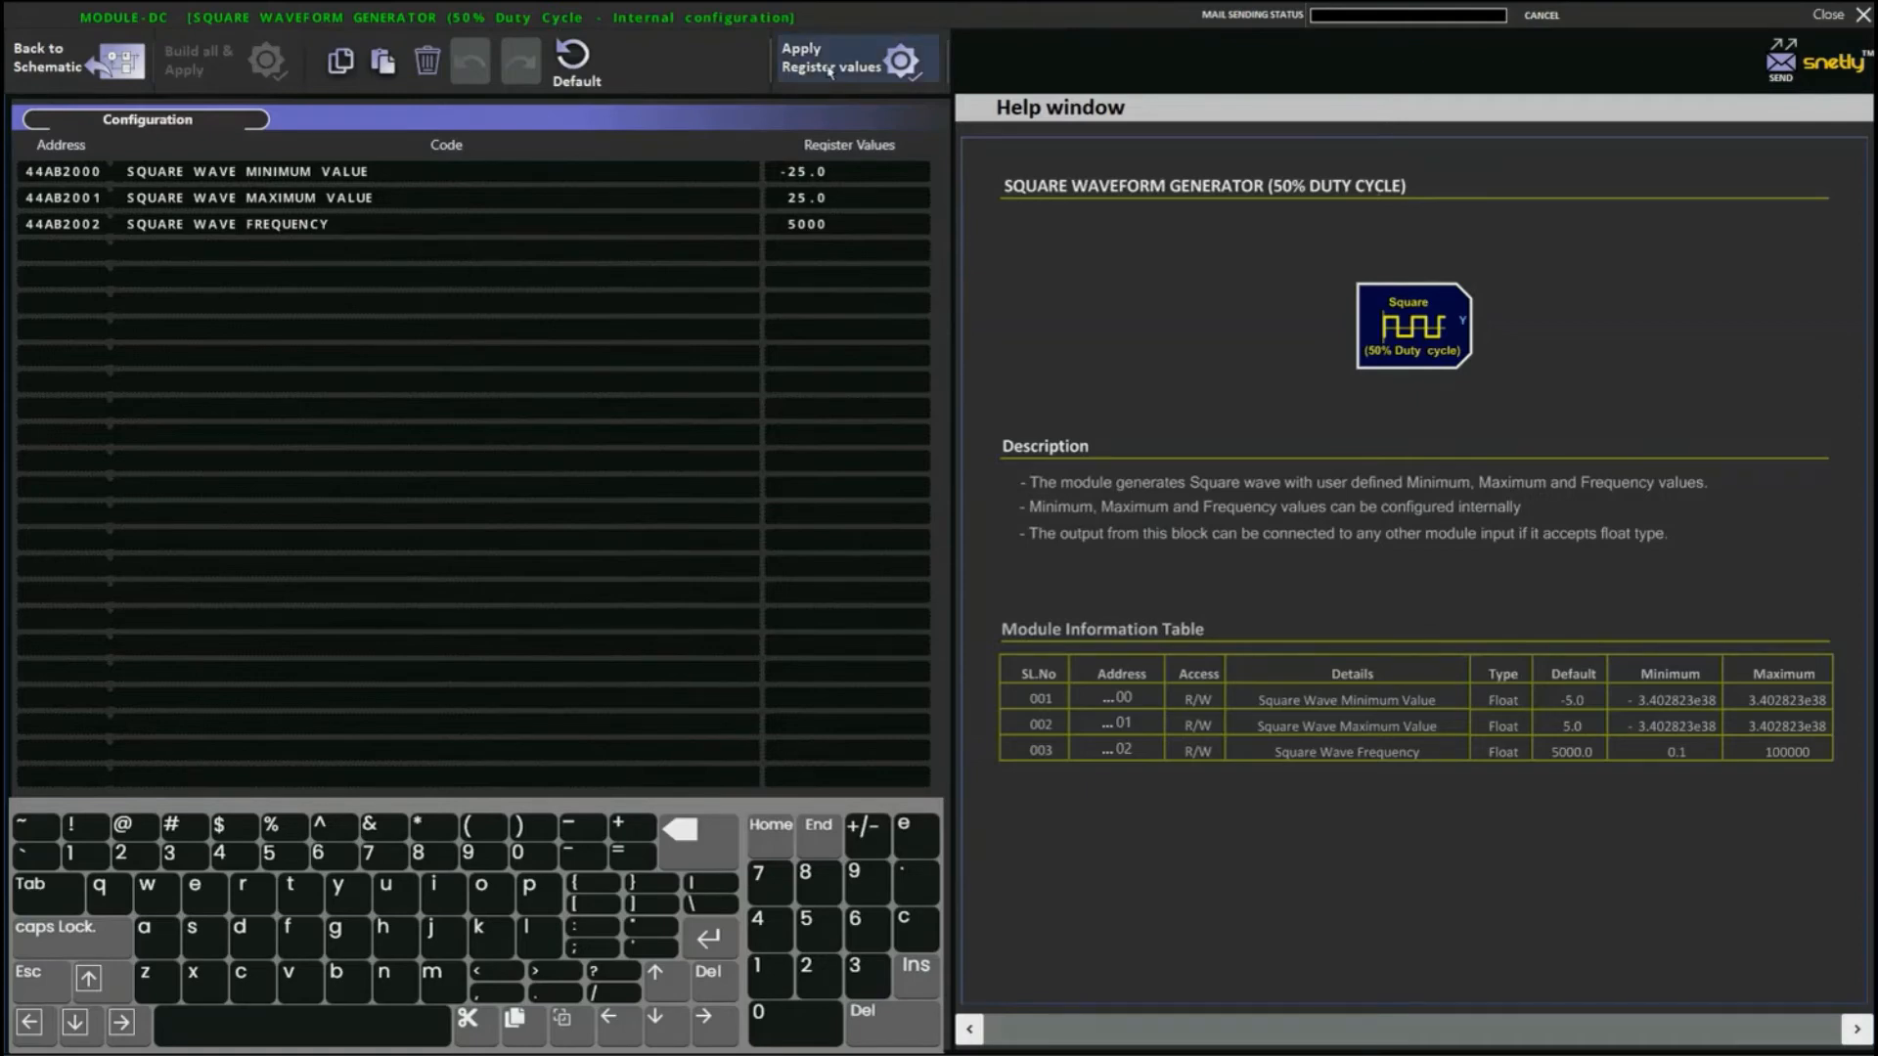
pyautogui.click(830, 70)
pyautogui.click(112, 73)
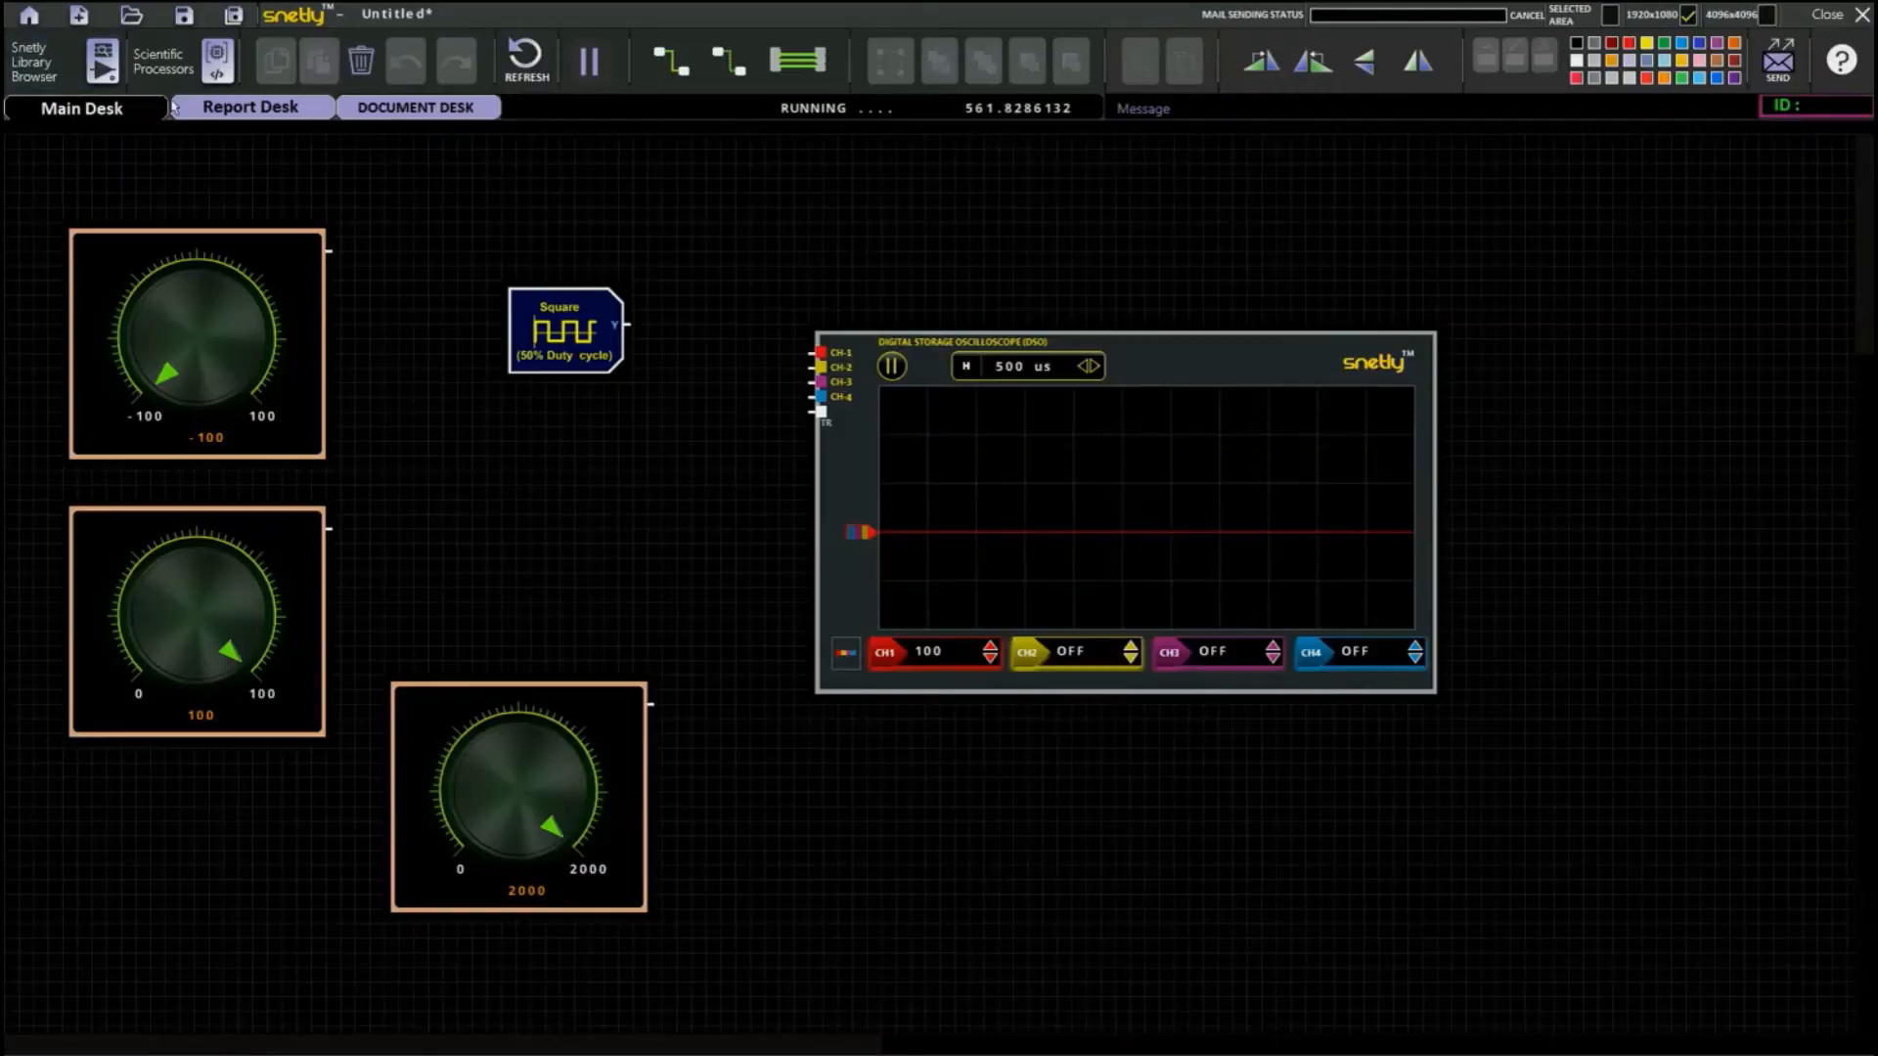
# Move the Square block closer to the knobs, wire its Y output to oscilloscope CH-1, and shift the oscilloscope up.
pyautogui.moveTo(575, 344); pyautogui.dragTo(531, 344)
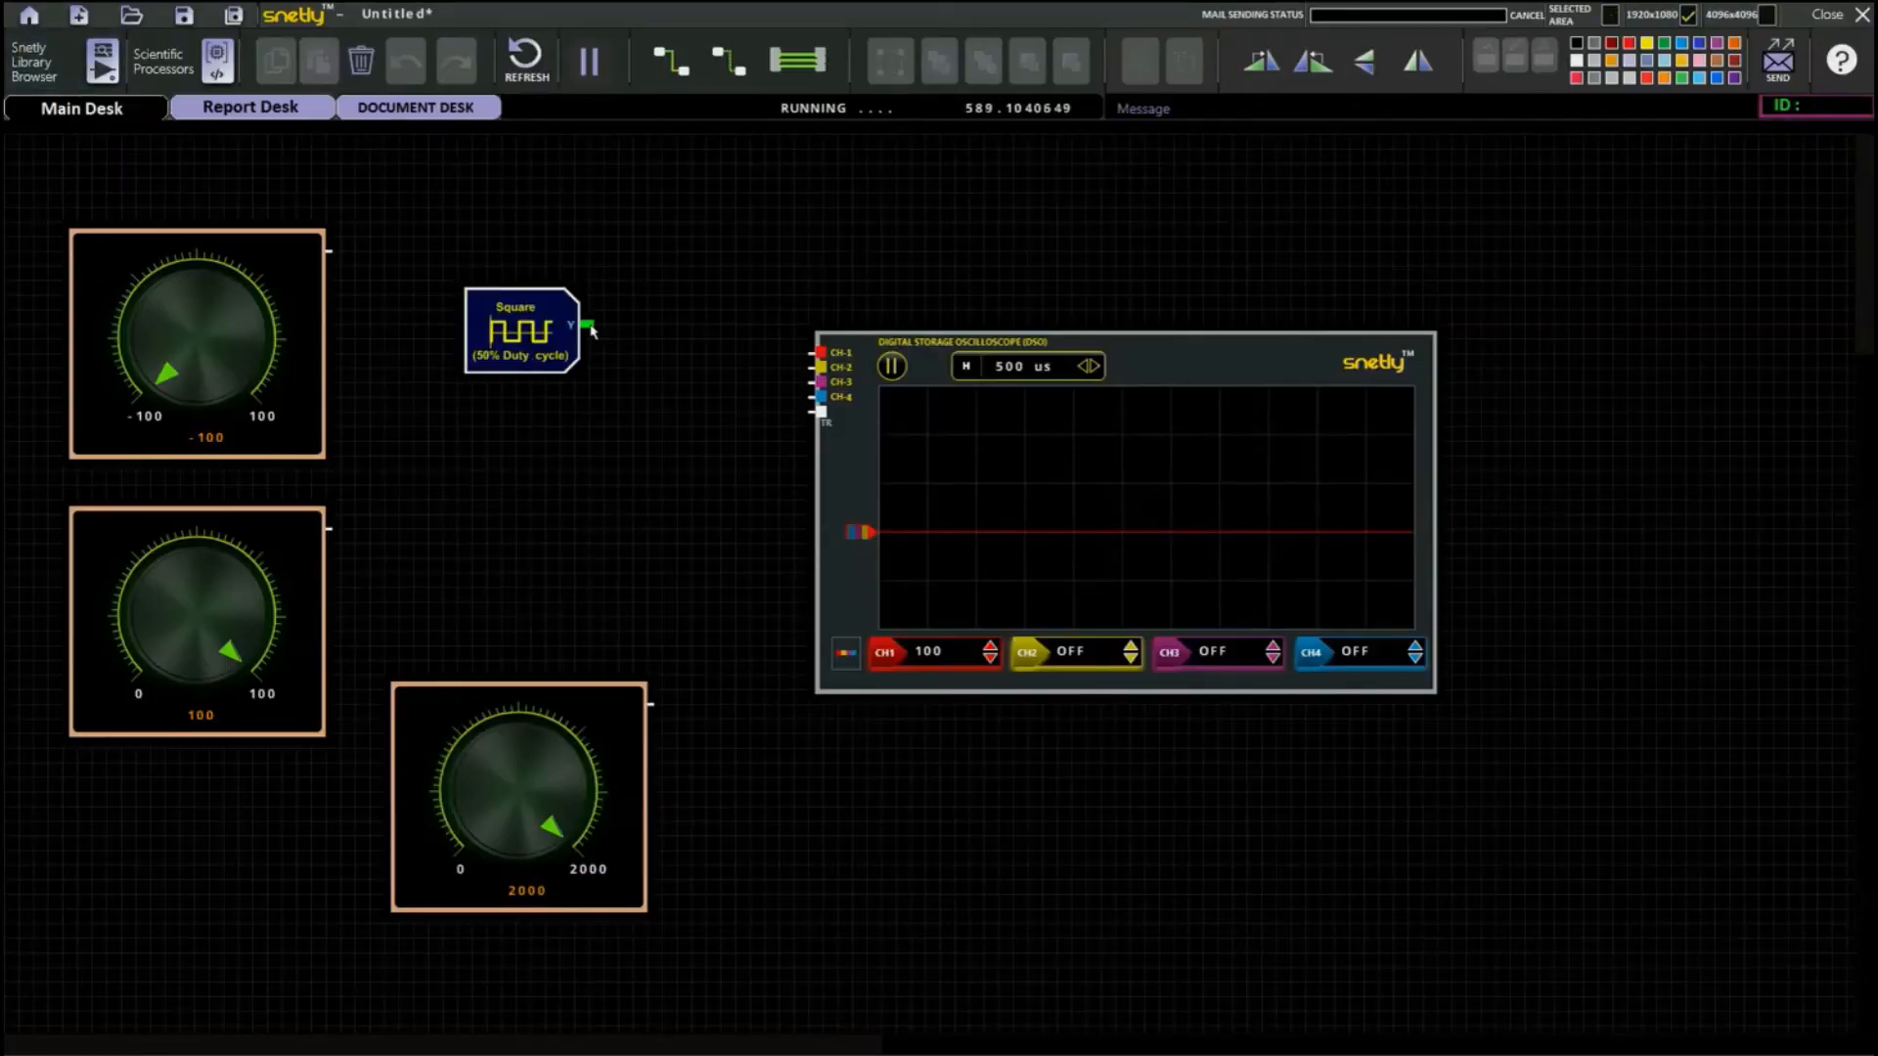
pyautogui.moveTo(587, 325); pyautogui.dragTo(821, 352)
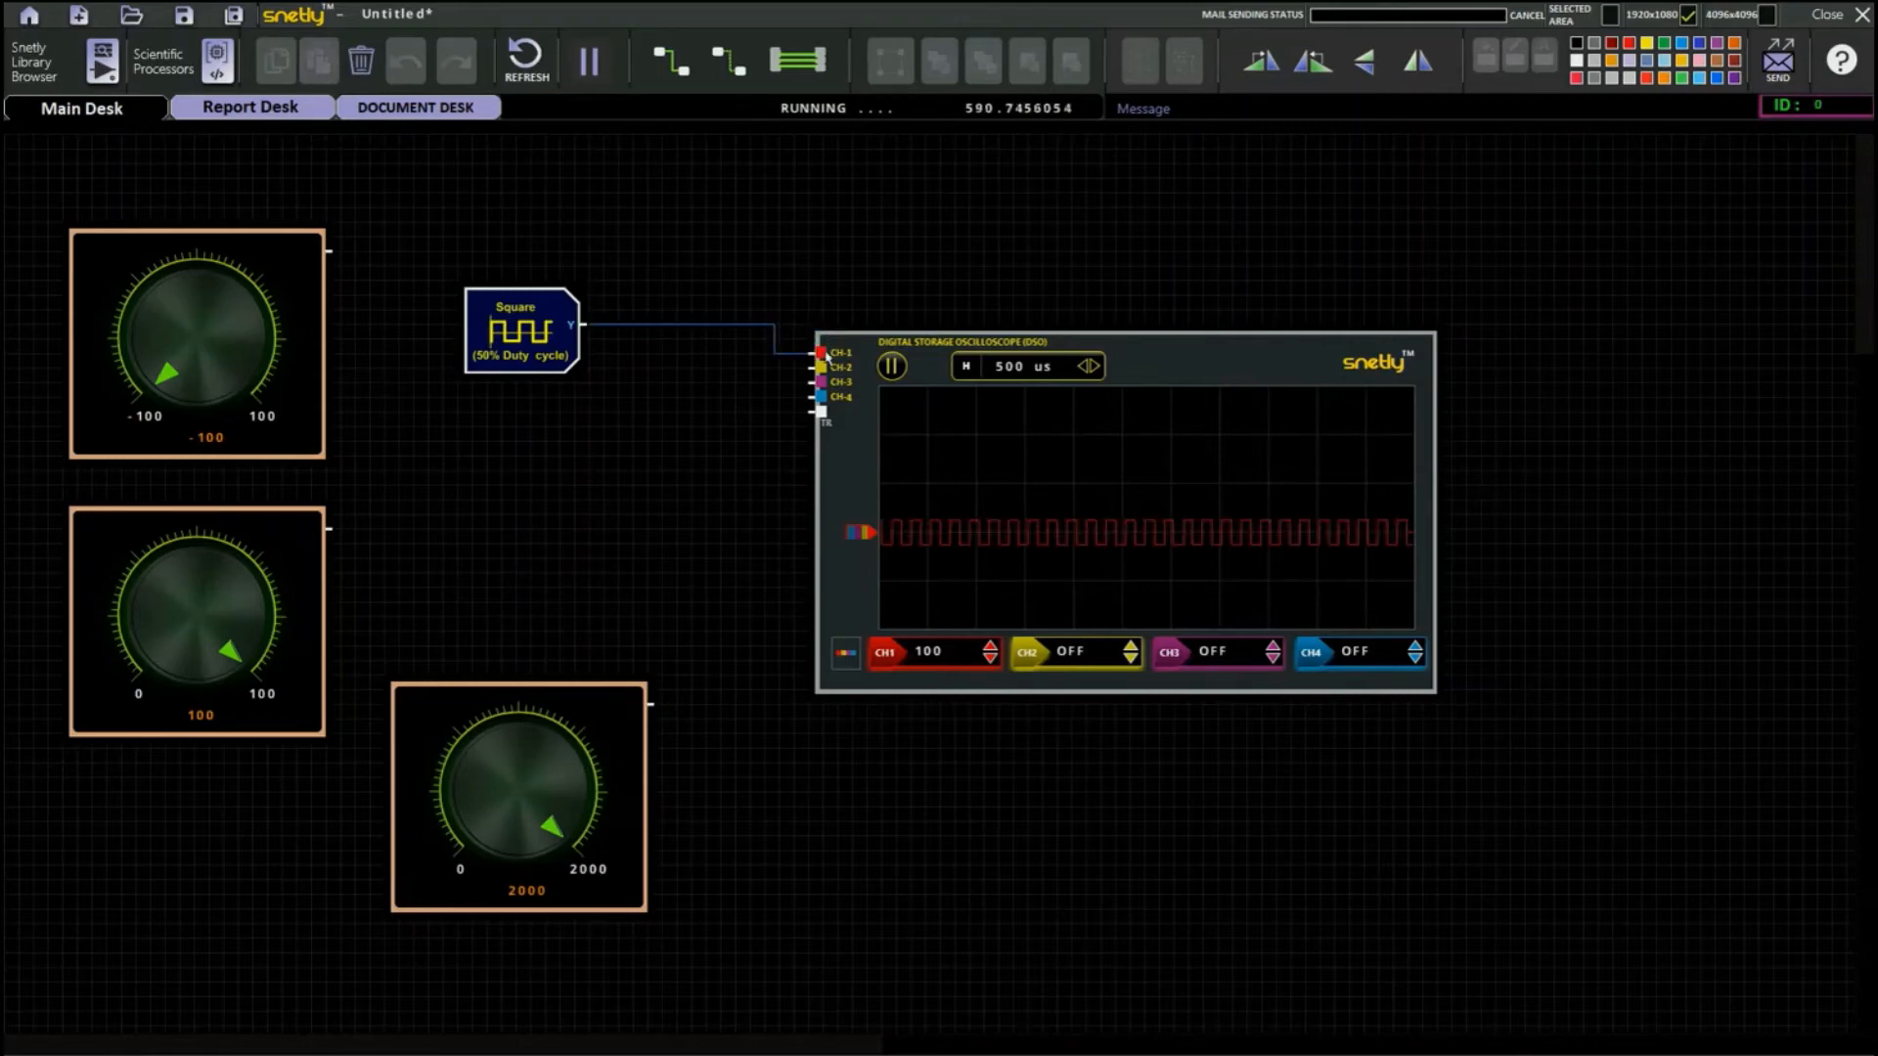
pyautogui.moveTo(1258, 358); pyautogui.dragTo(1229, 314)
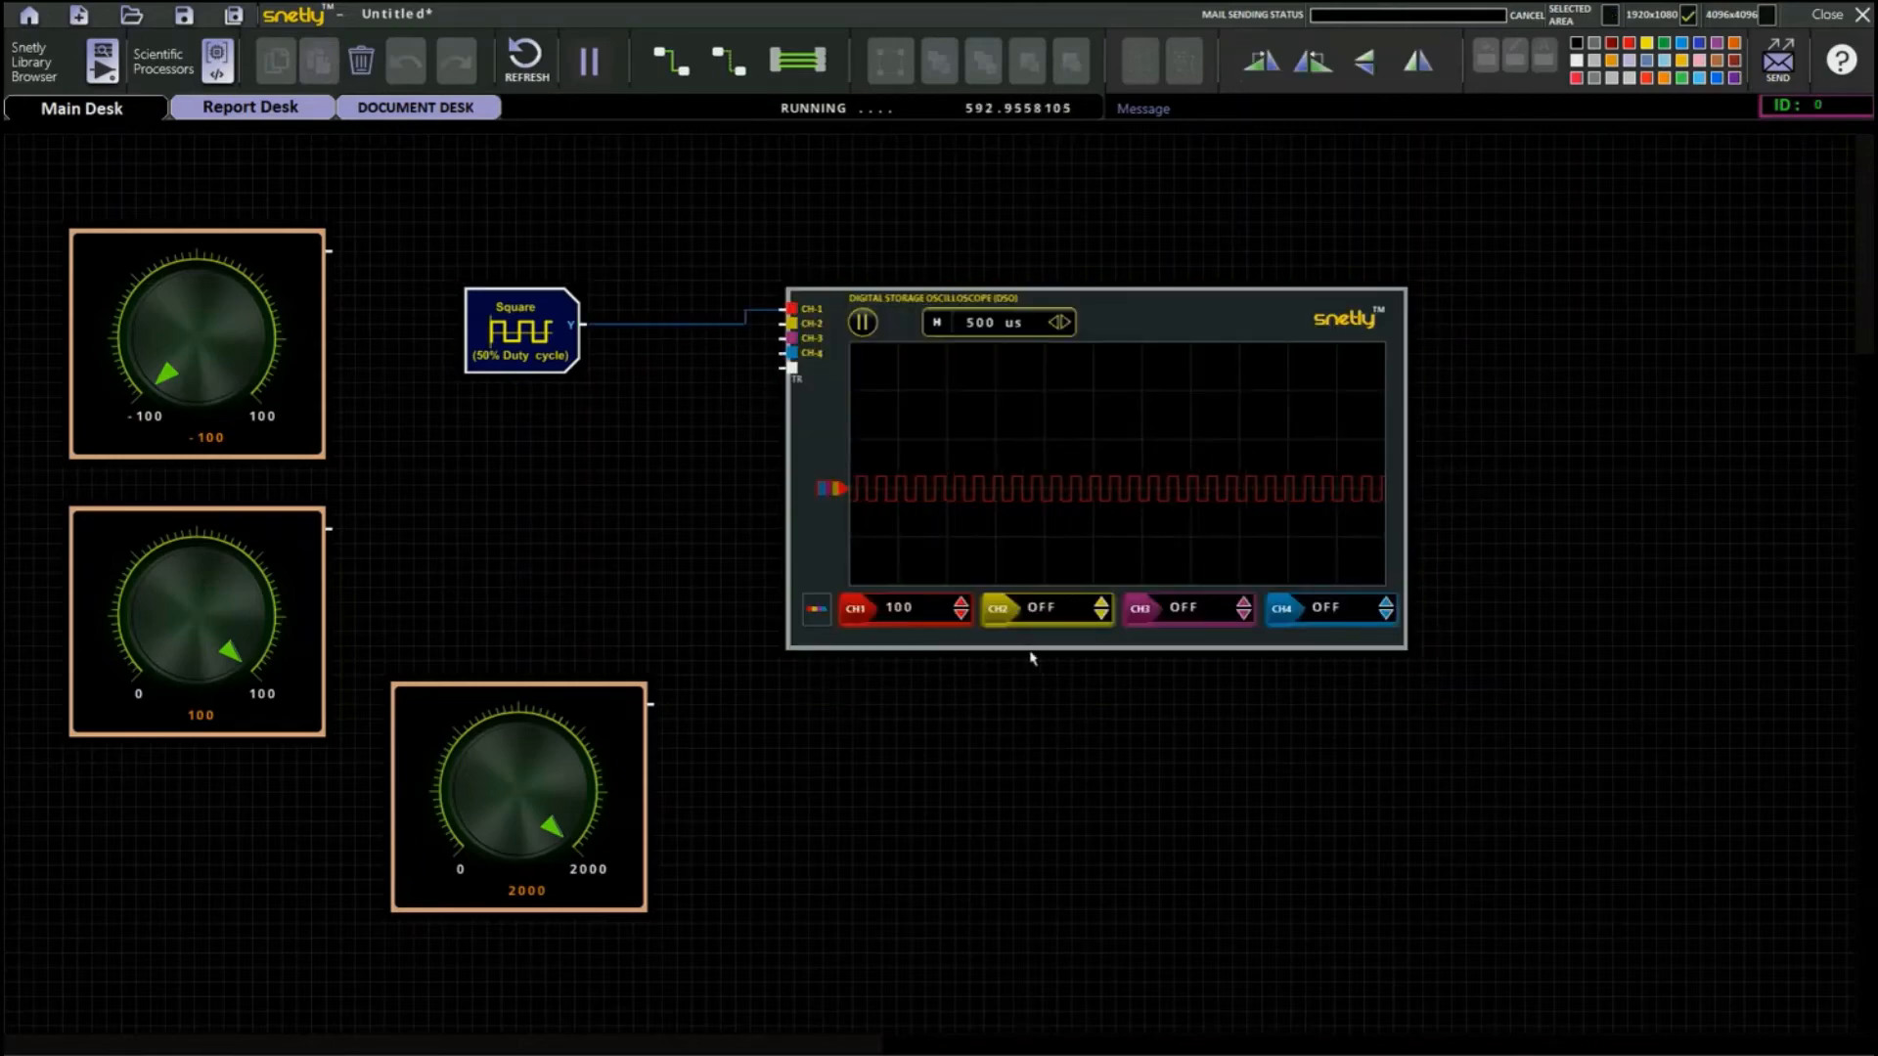
# Set the oscilloscope's time base to 50 us and the CH1 vertical scale to 50.
pyautogui.click(1065, 324)
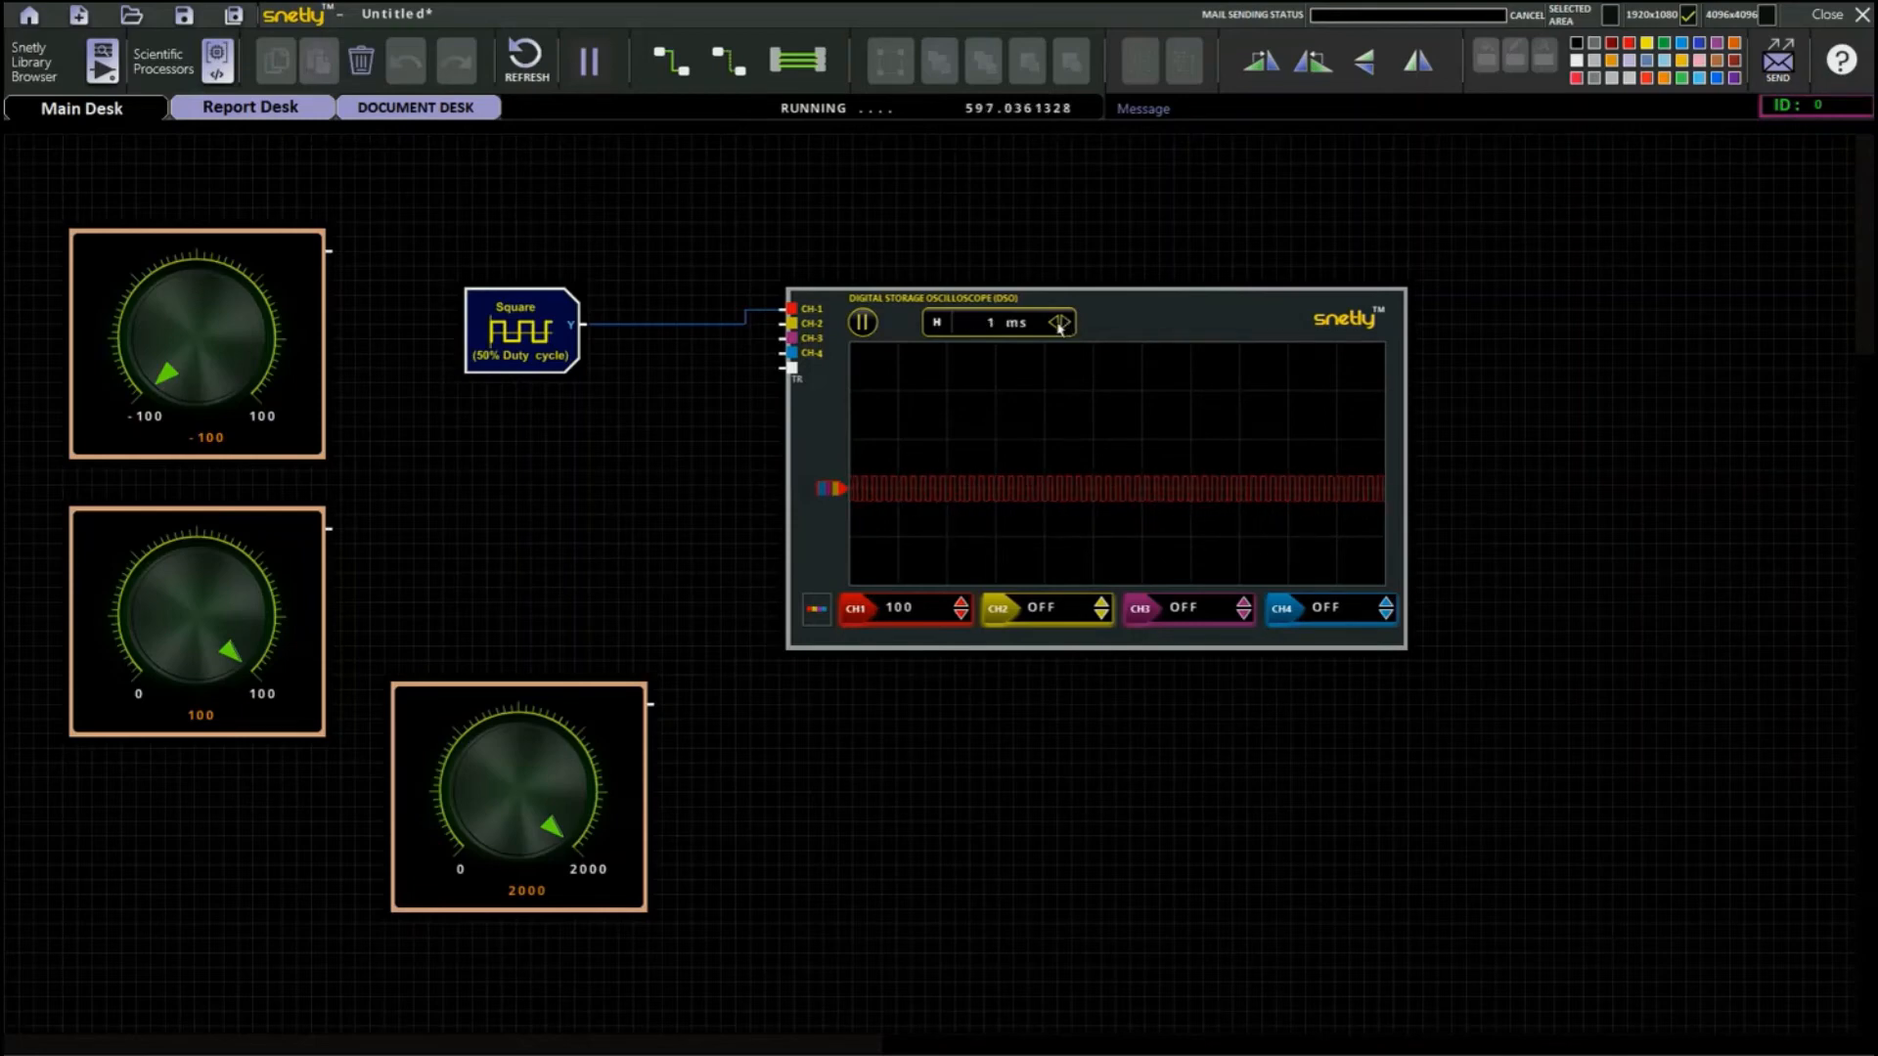
pyautogui.click(1058, 325)
pyautogui.click(1059, 326)
pyautogui.click(1058, 326)
pyautogui.click(1058, 327)
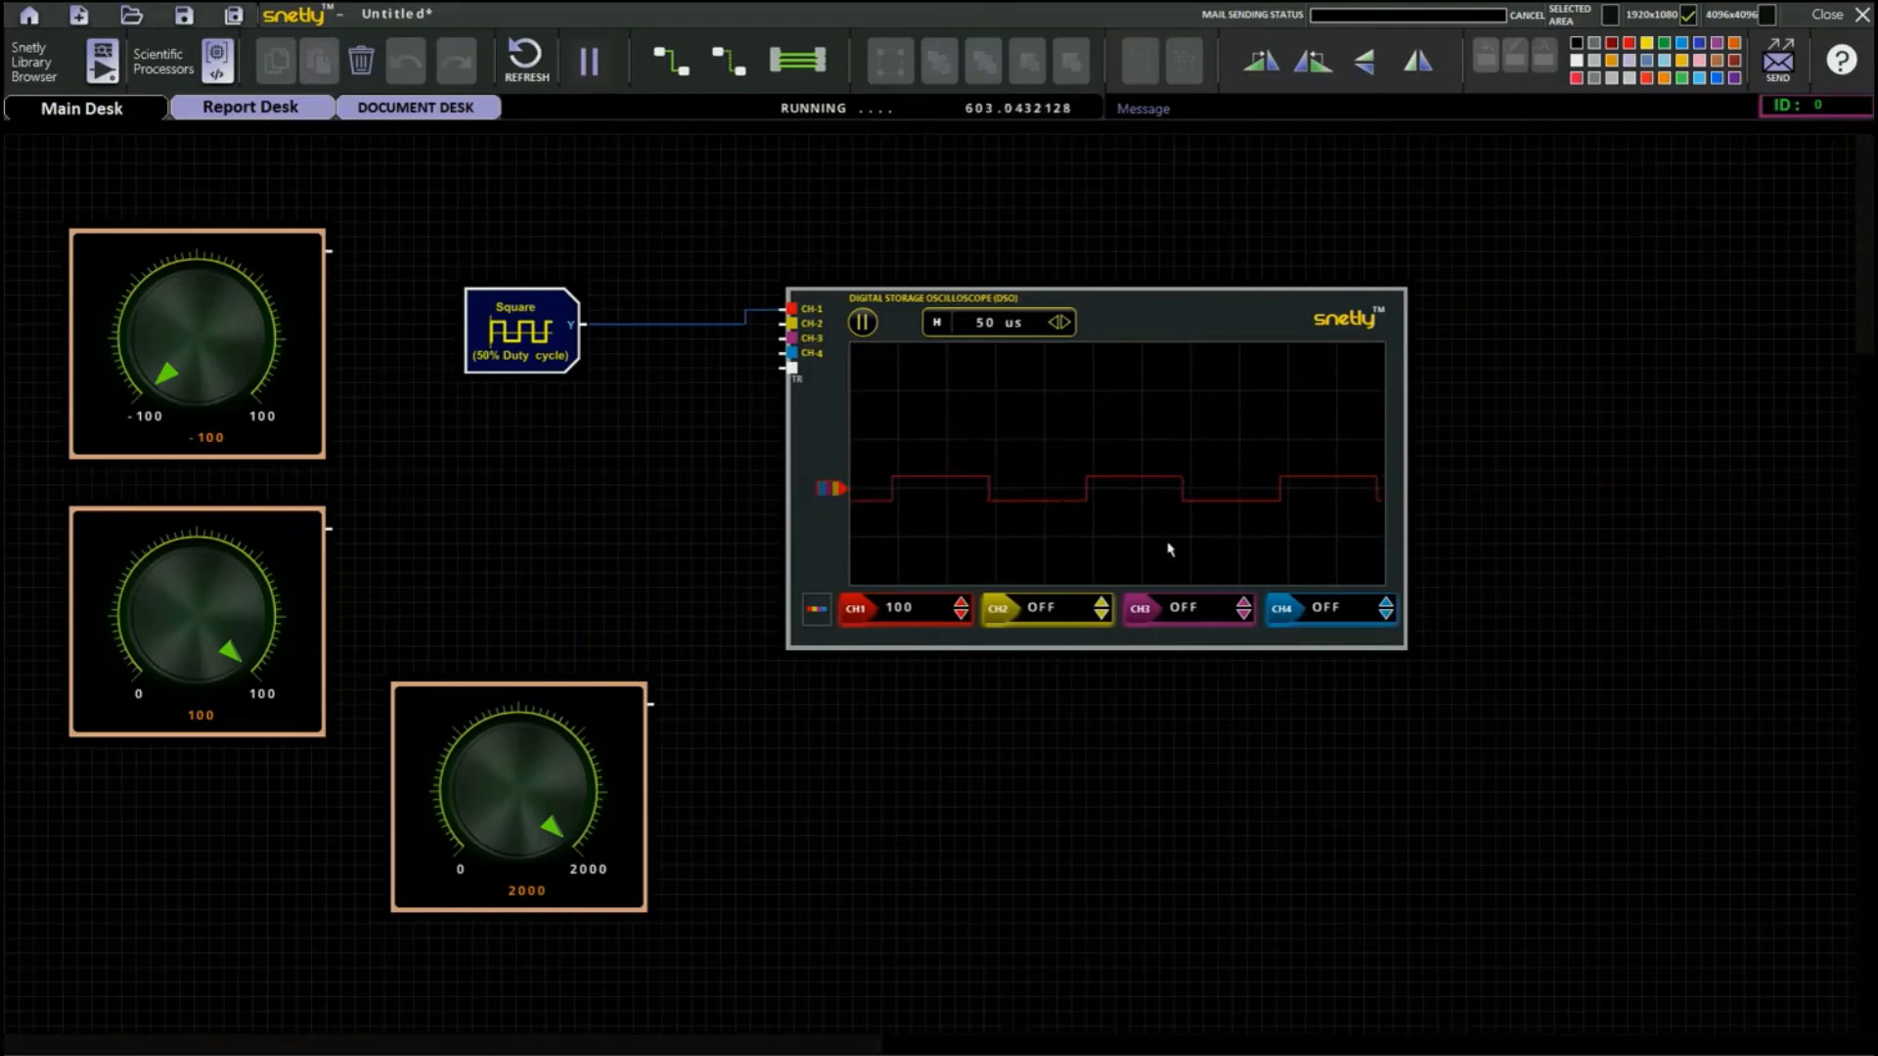
pyautogui.click(961, 615)
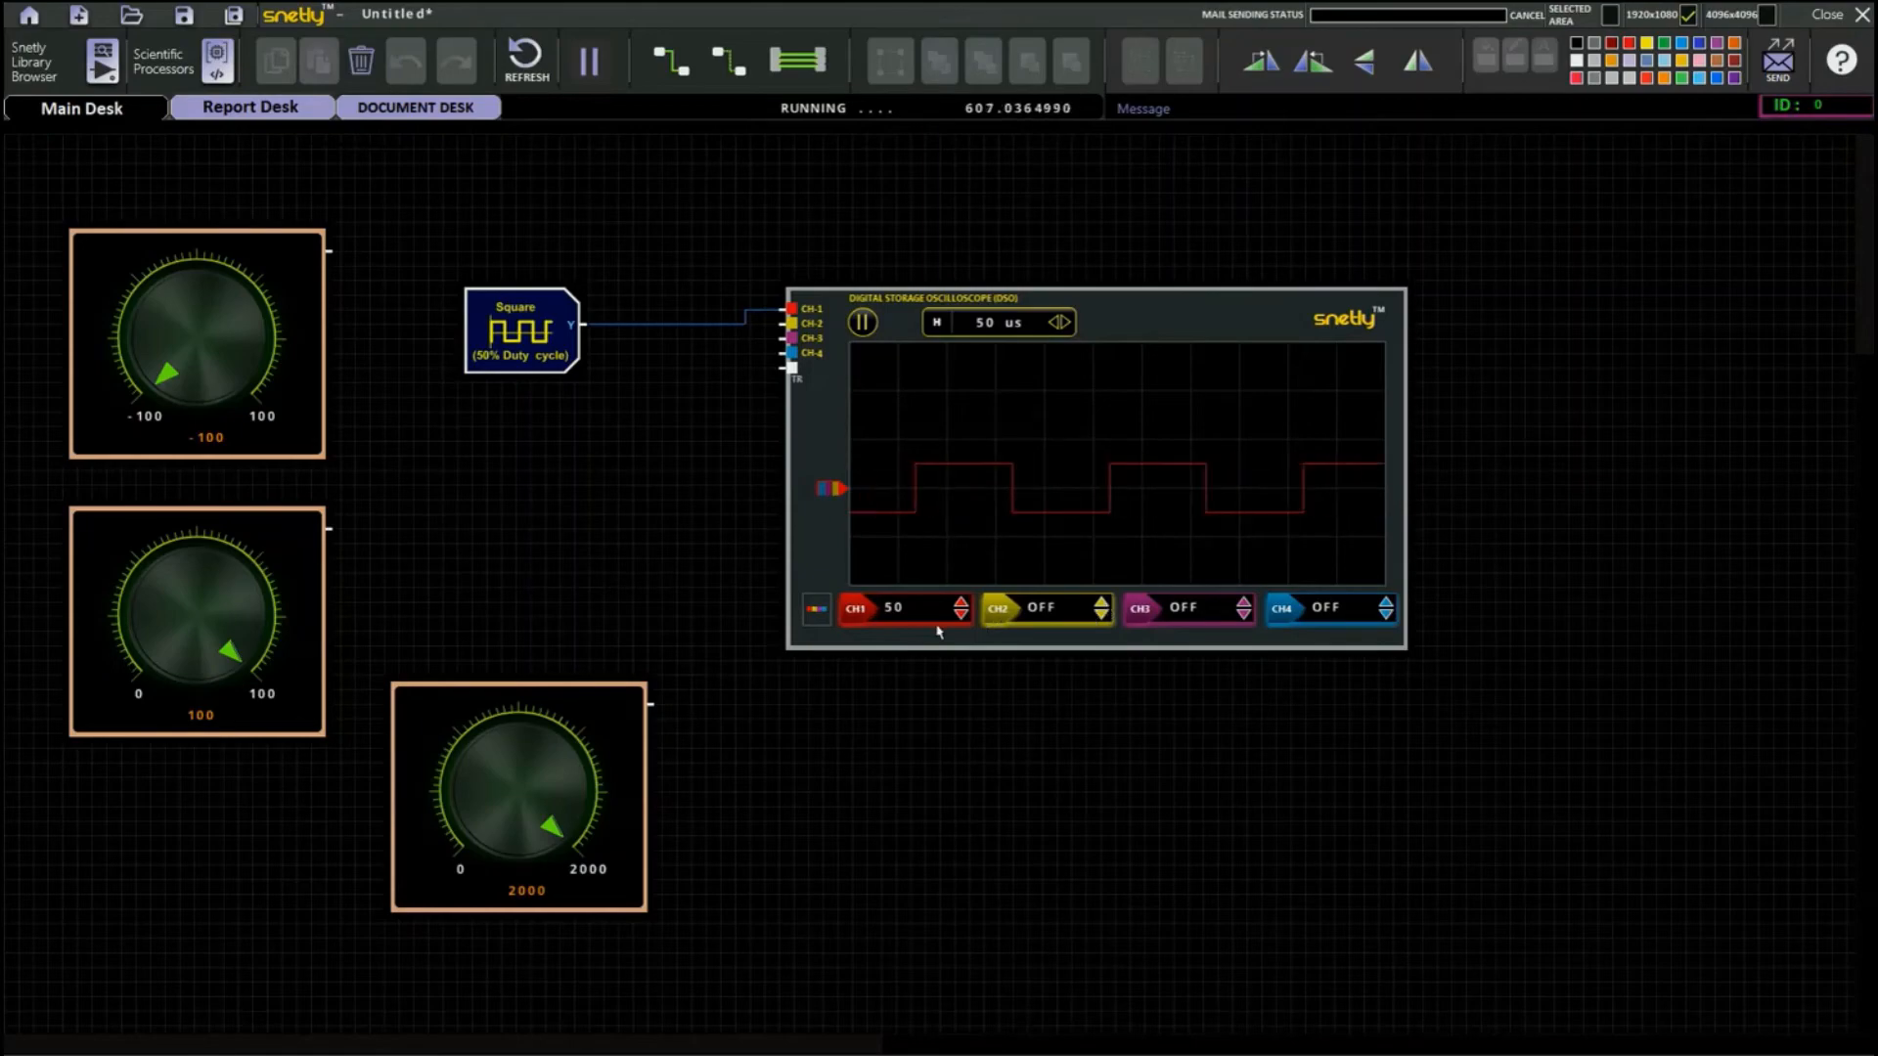
# Add the Square (50% Duty cycle) source with min, max and freq inputs and delete the Square block without inputs.
pyautogui.click(44, 68)
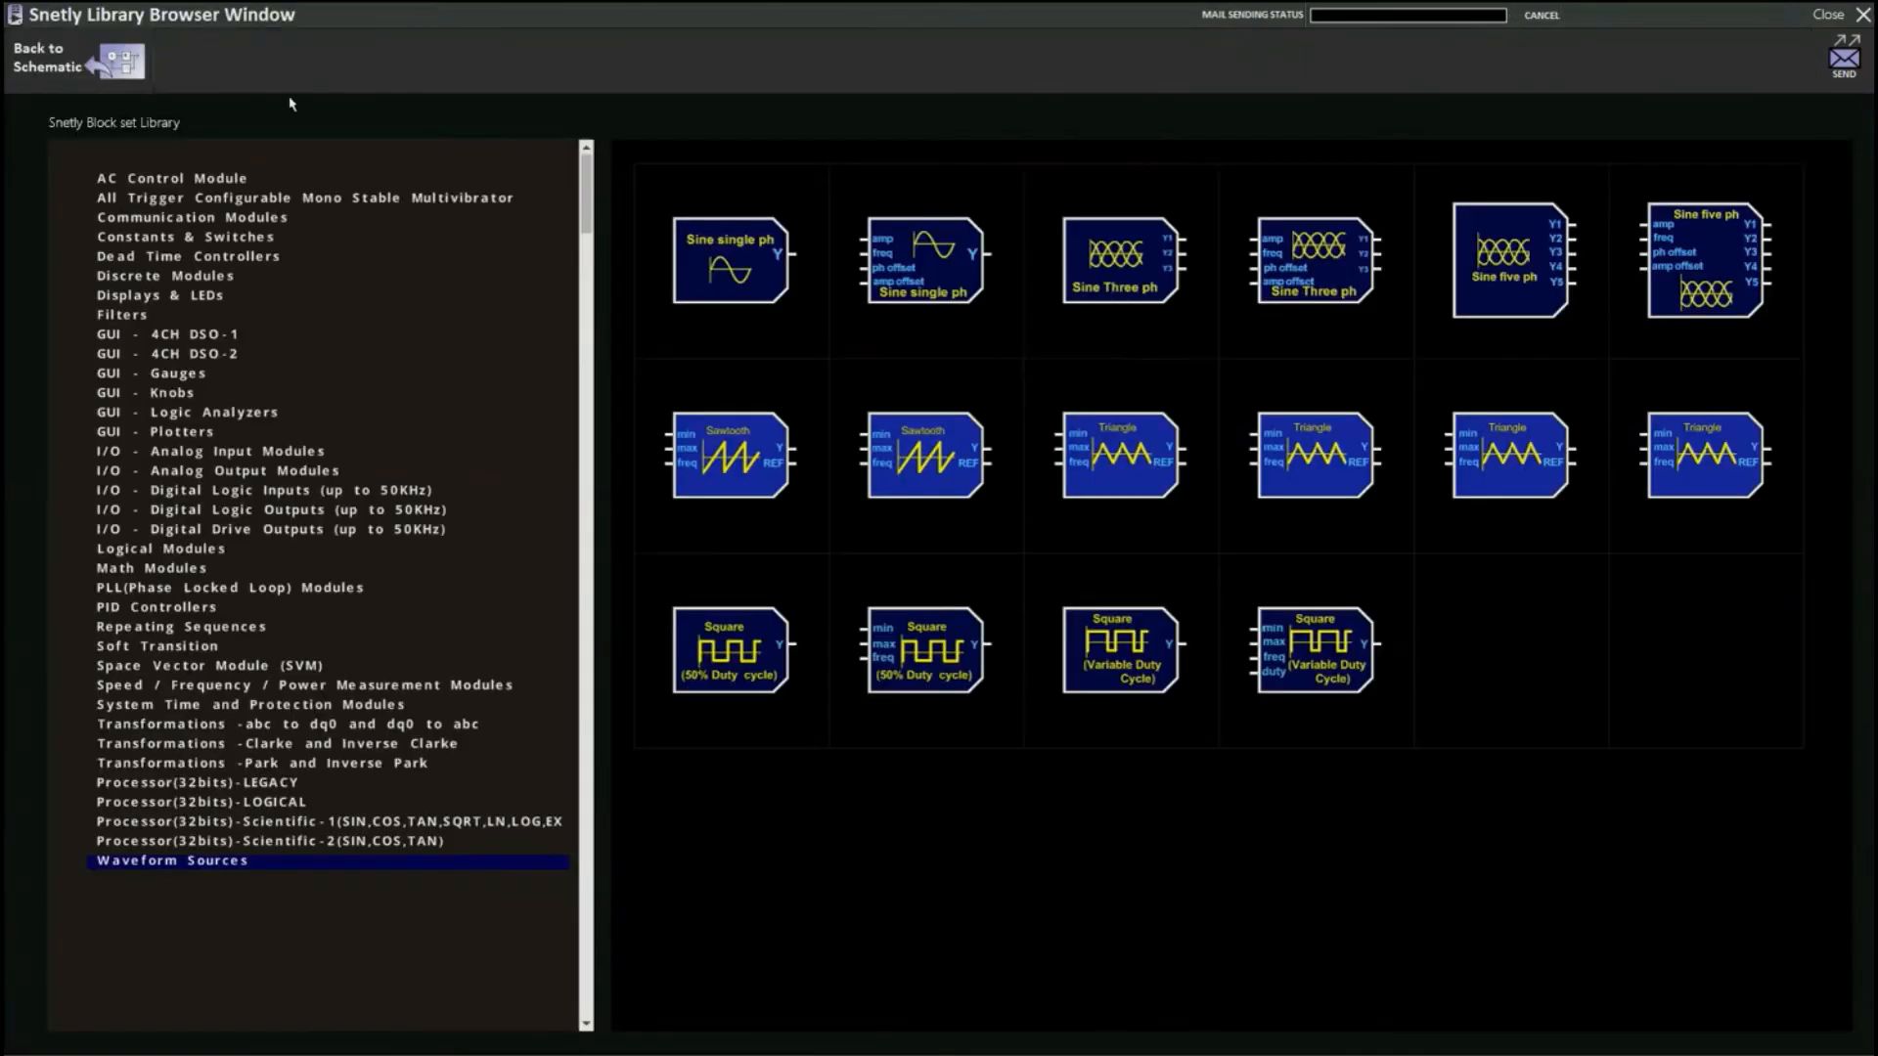
pyautogui.click(934, 660)
pyautogui.click(561, 507)
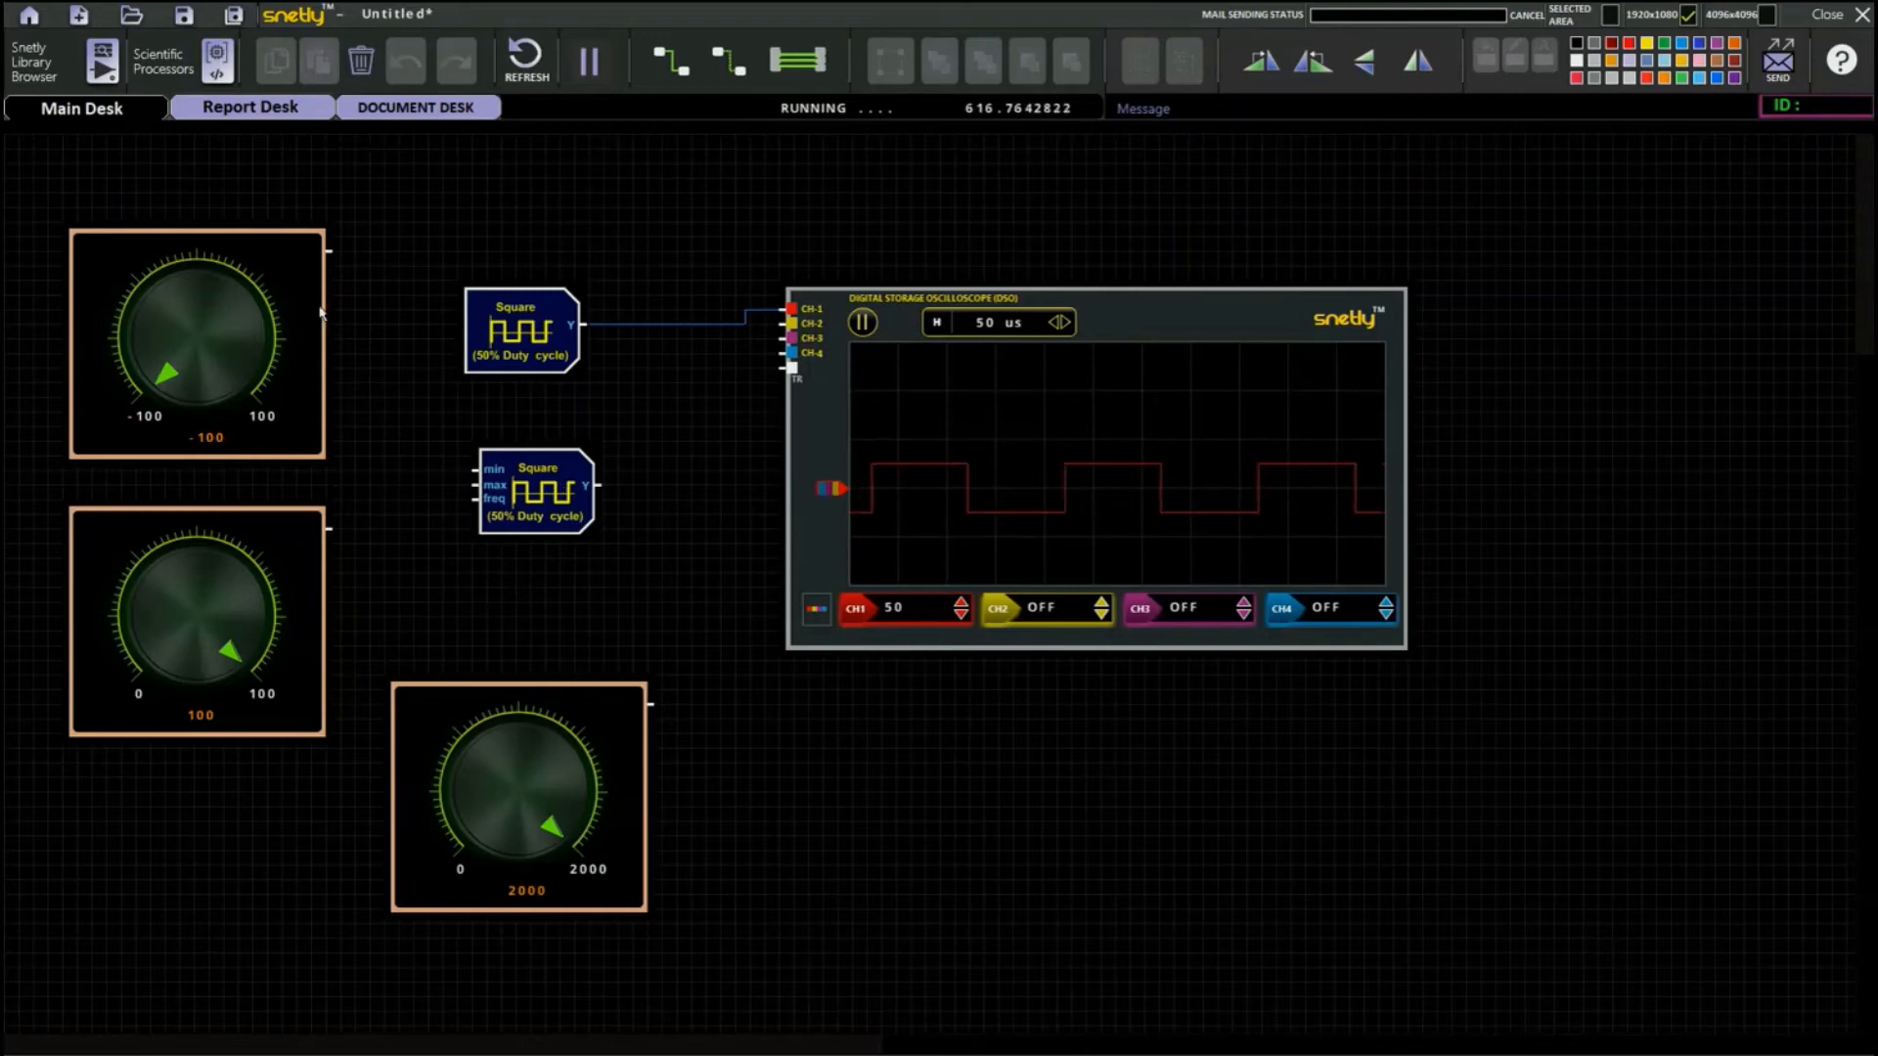
pyautogui.click(519, 325)
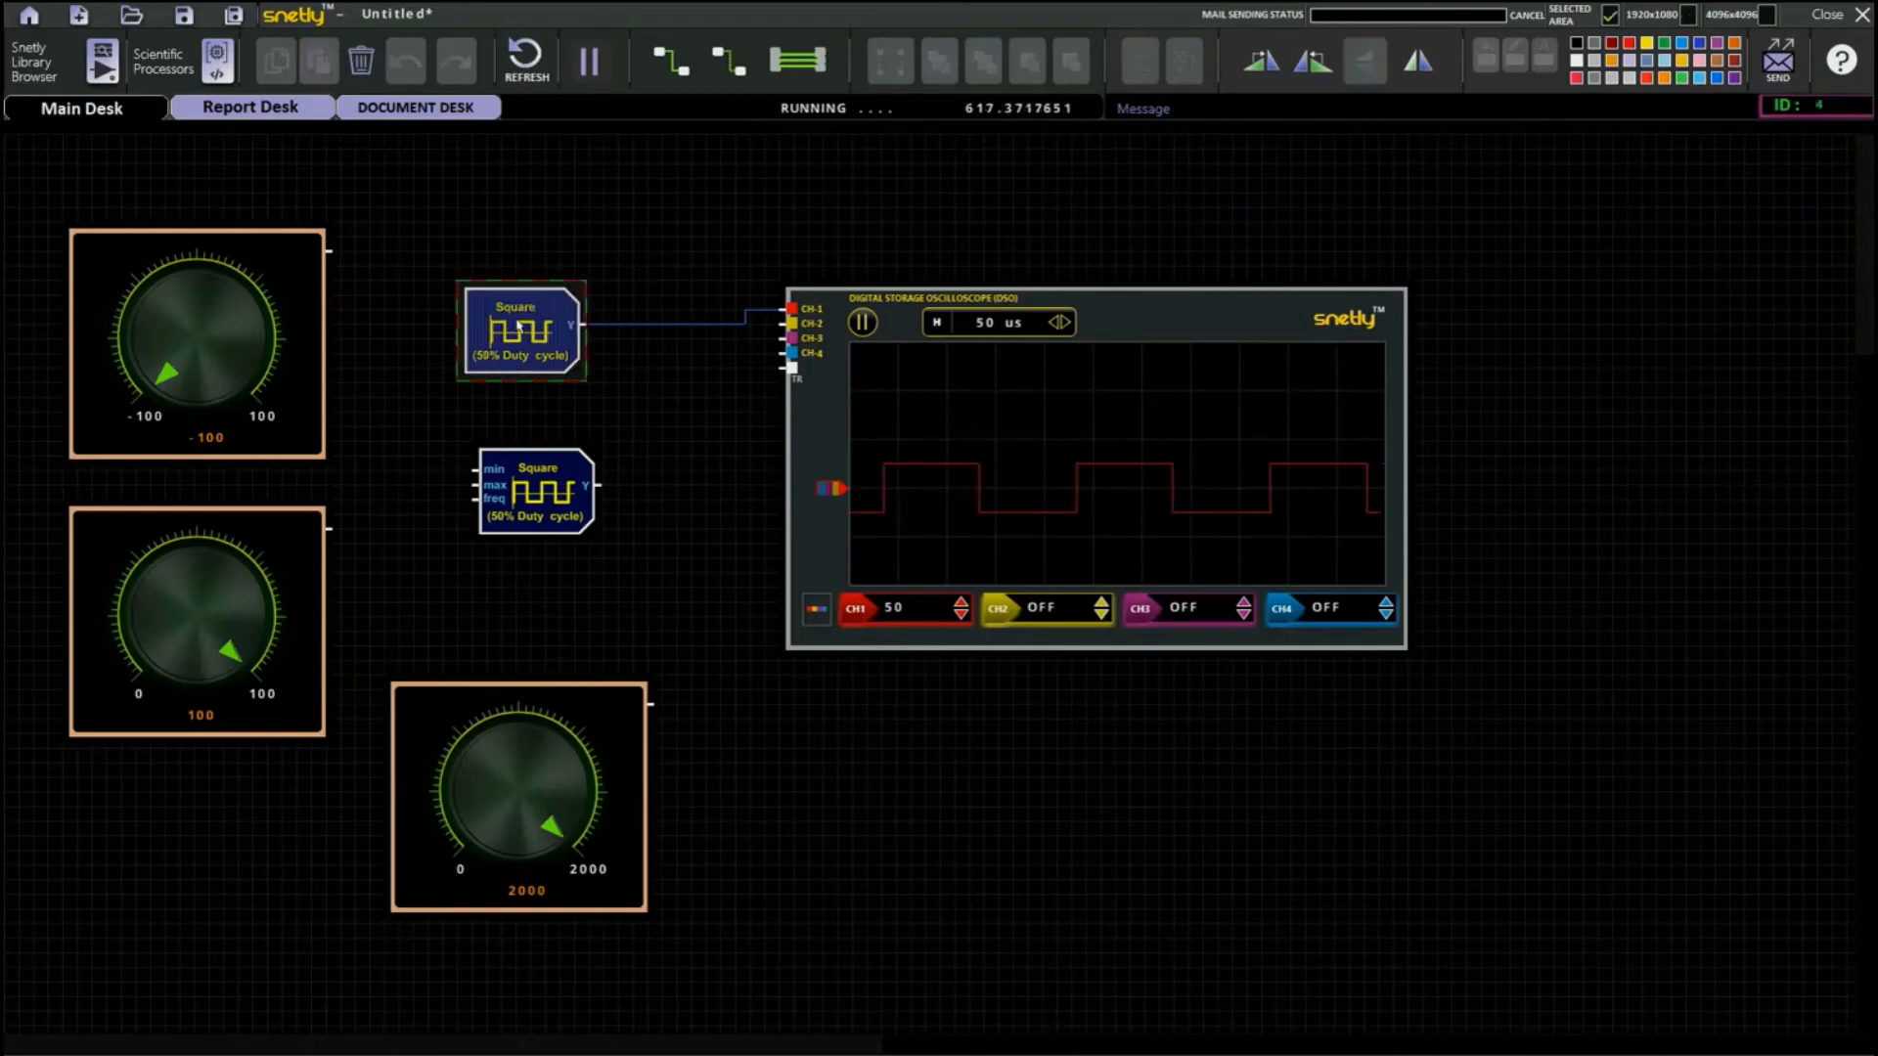
pyautogui.click(361, 61)
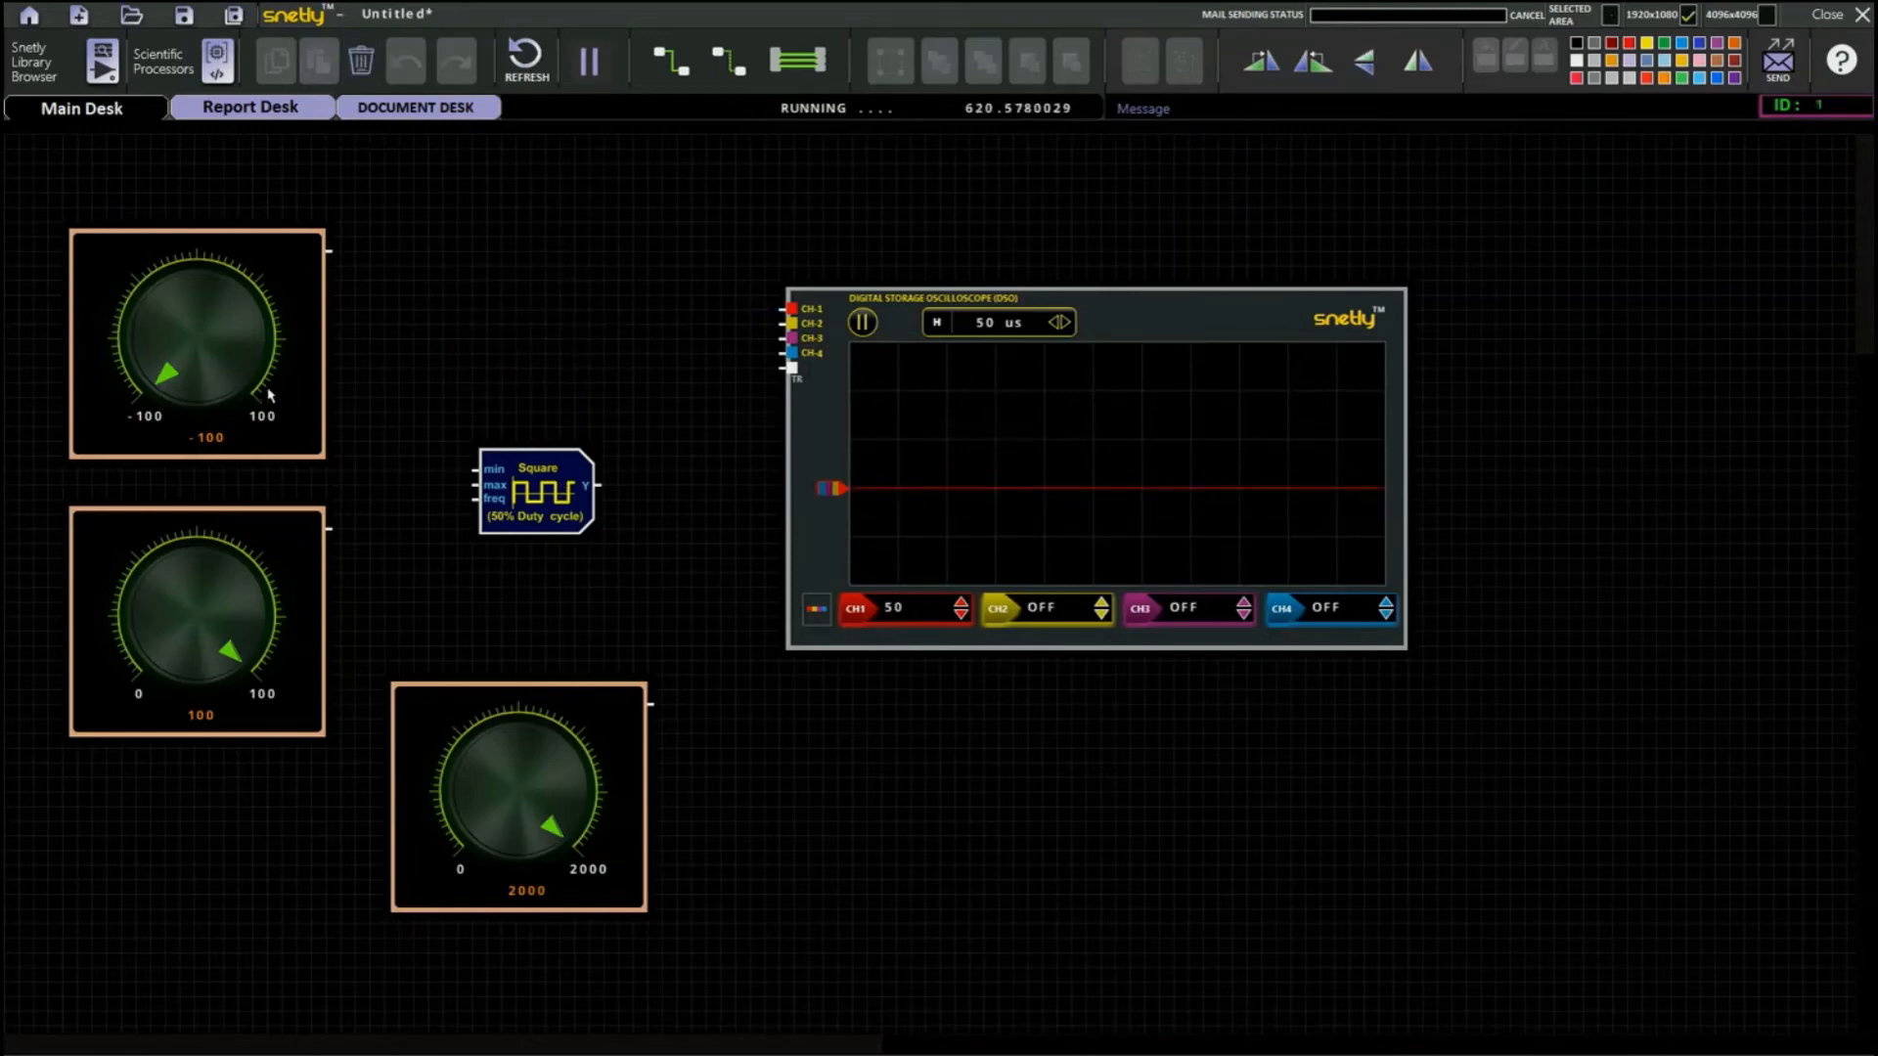
# Wire the three knobs to the square block's min, max and freq inputs, and its Y output to oscilloscope CH-1.
pyautogui.moveTo(333, 251); pyautogui.dragTo(474, 476)
pyautogui.moveTo(333, 528); pyautogui.dragTo(476, 488)
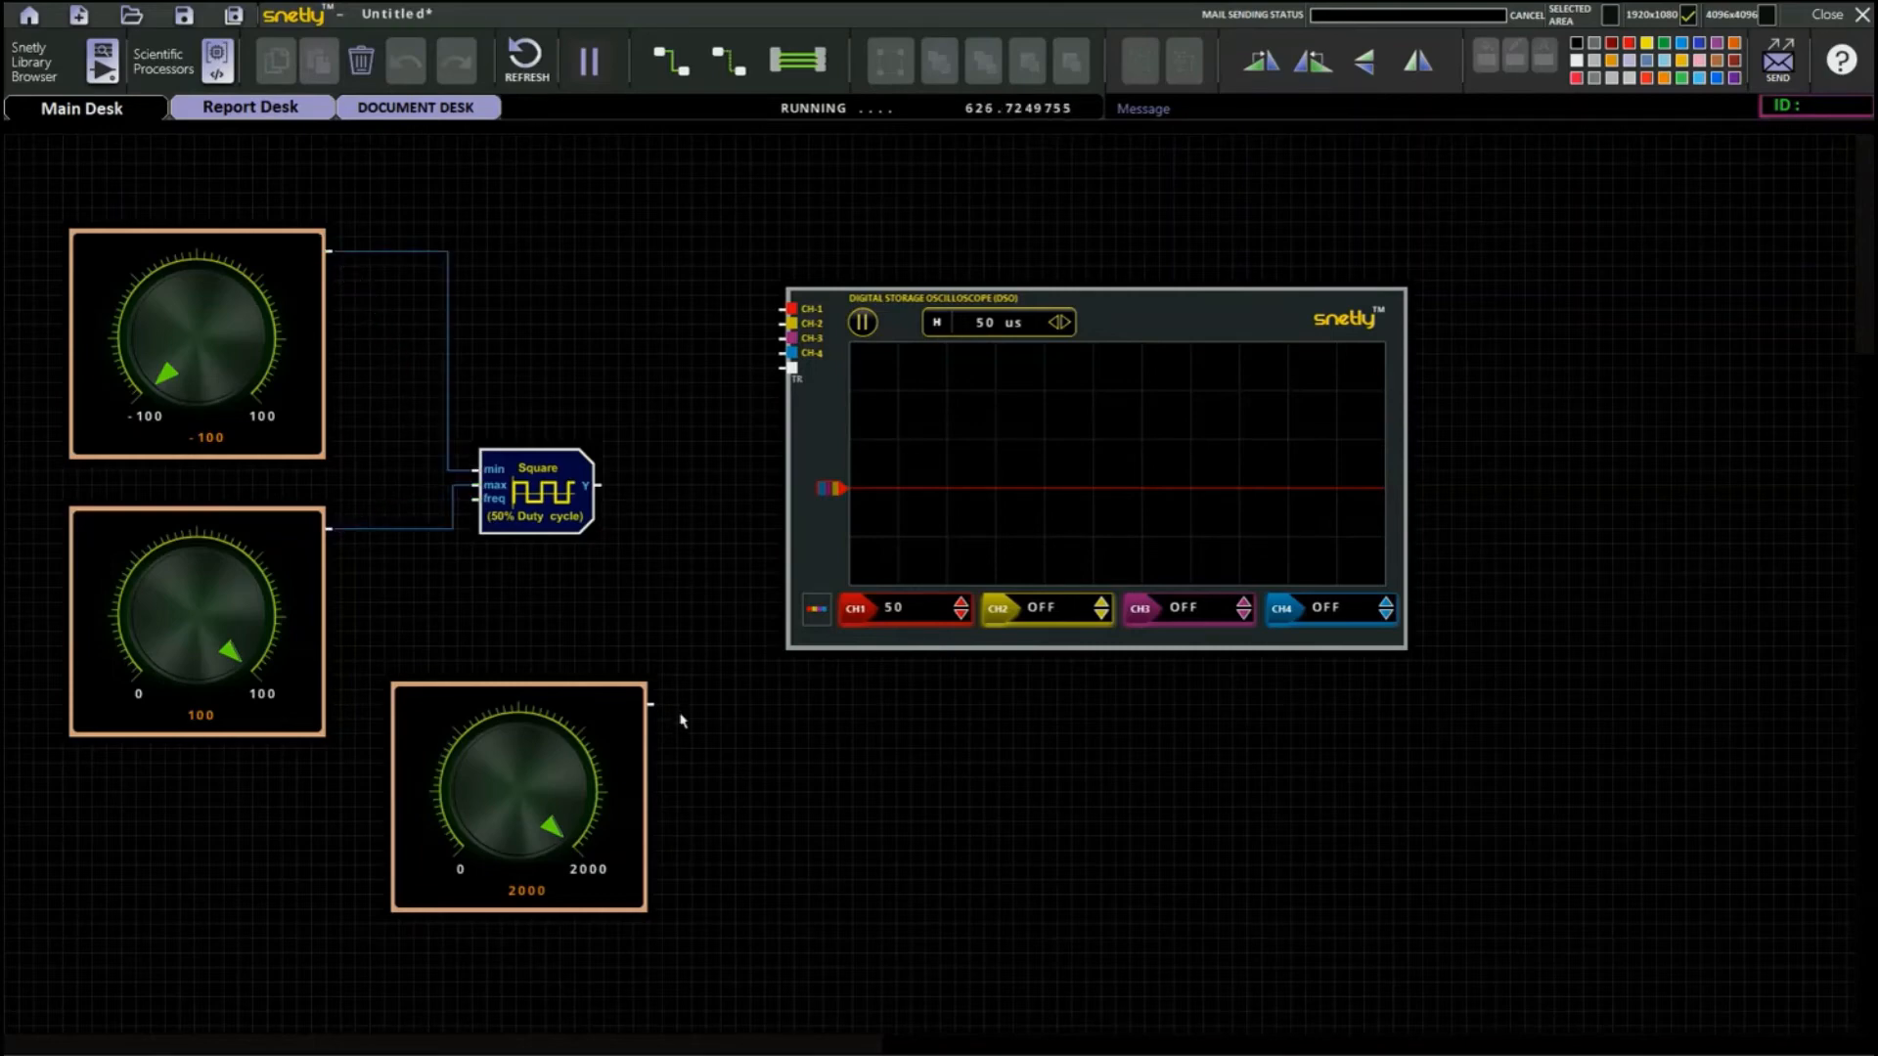
pyautogui.moveTo(650, 703); pyautogui.dragTo(792, 310)
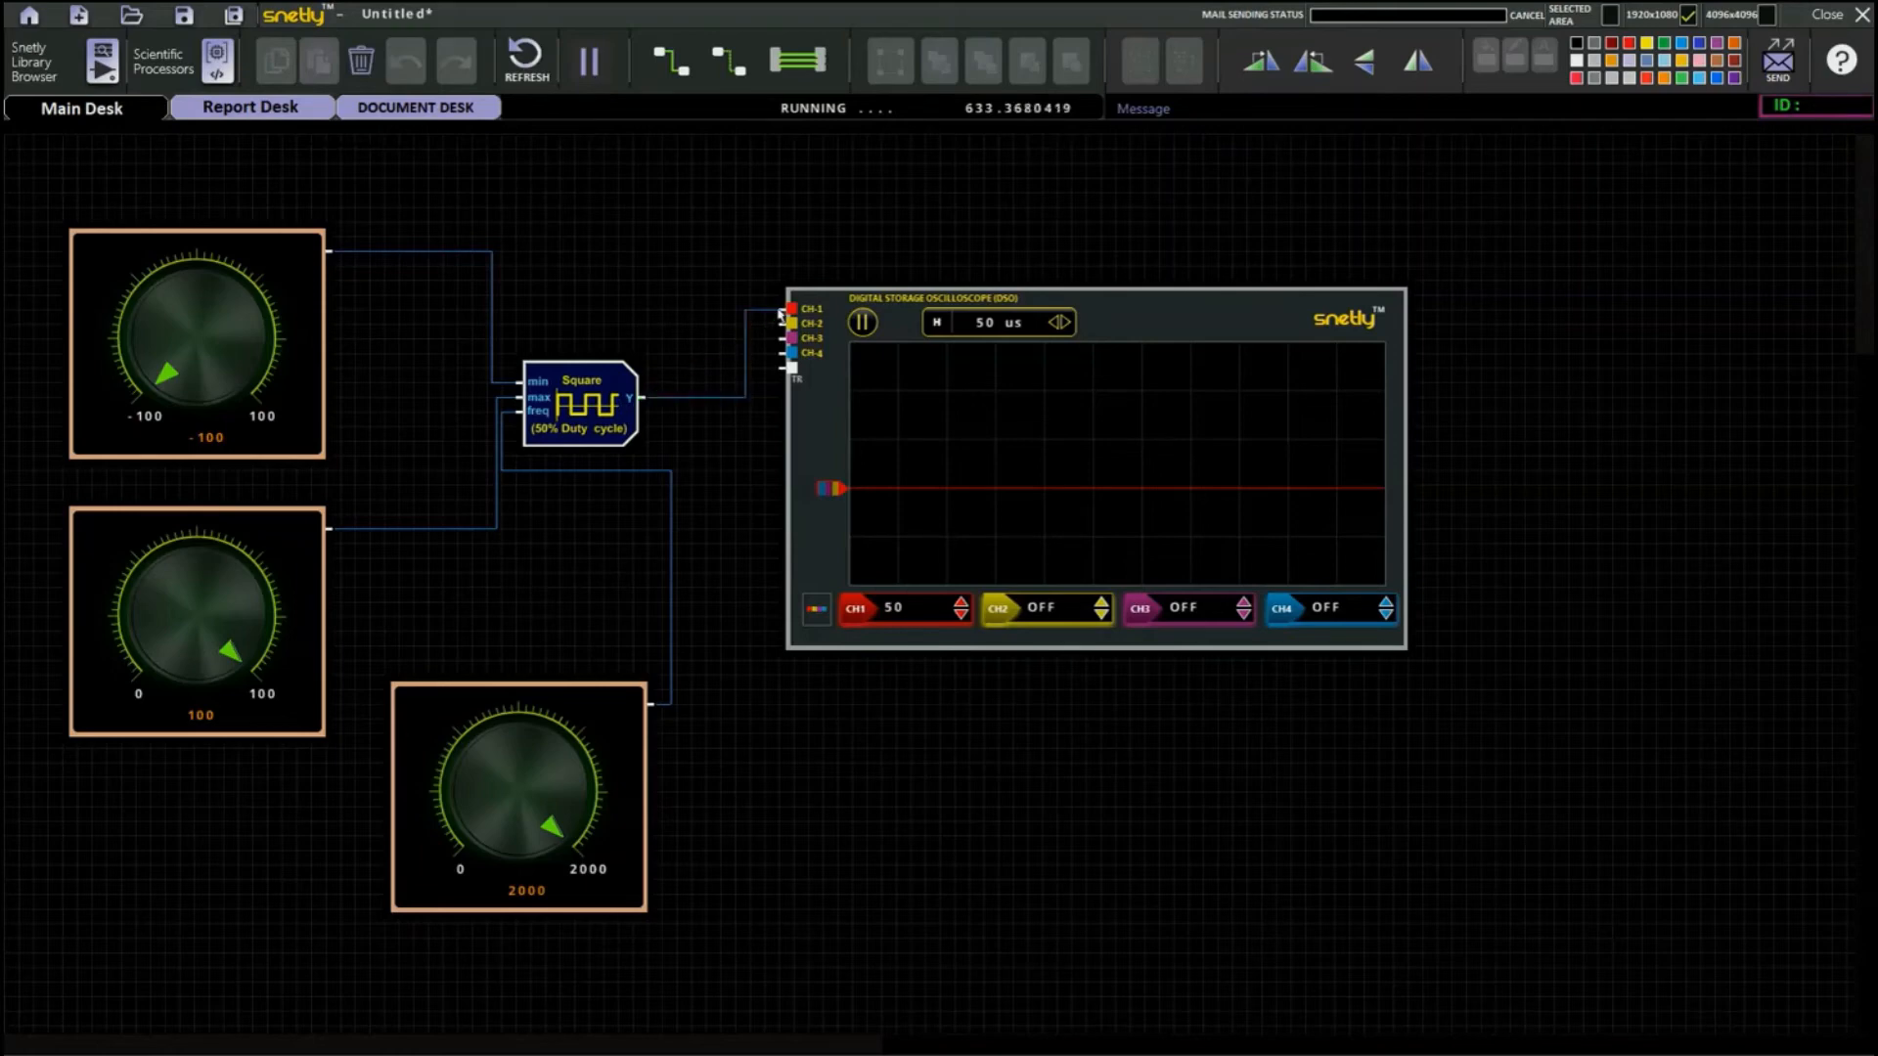
# Set the oscilloscope's CH1 vertical scale to 100 and the time base to 200 us.
pyautogui.click(963, 615)
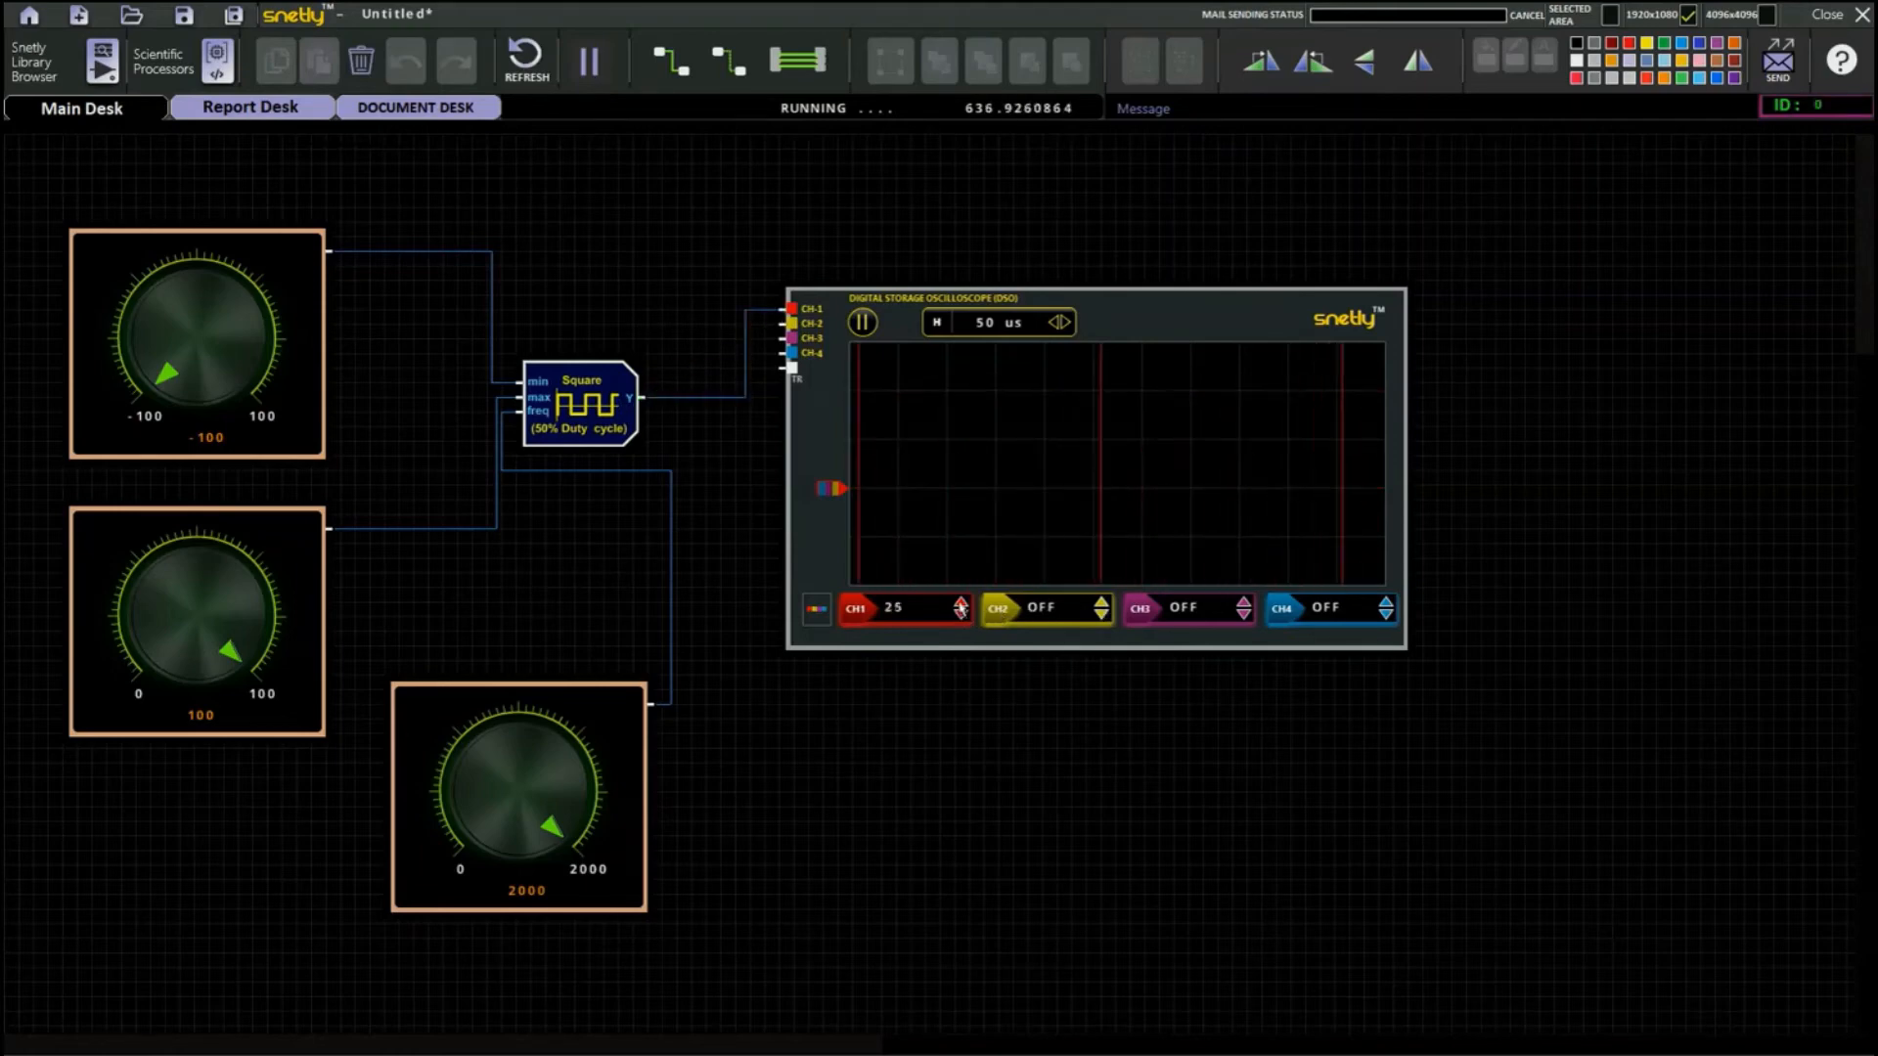
pyautogui.click(961, 604)
pyautogui.click(961, 603)
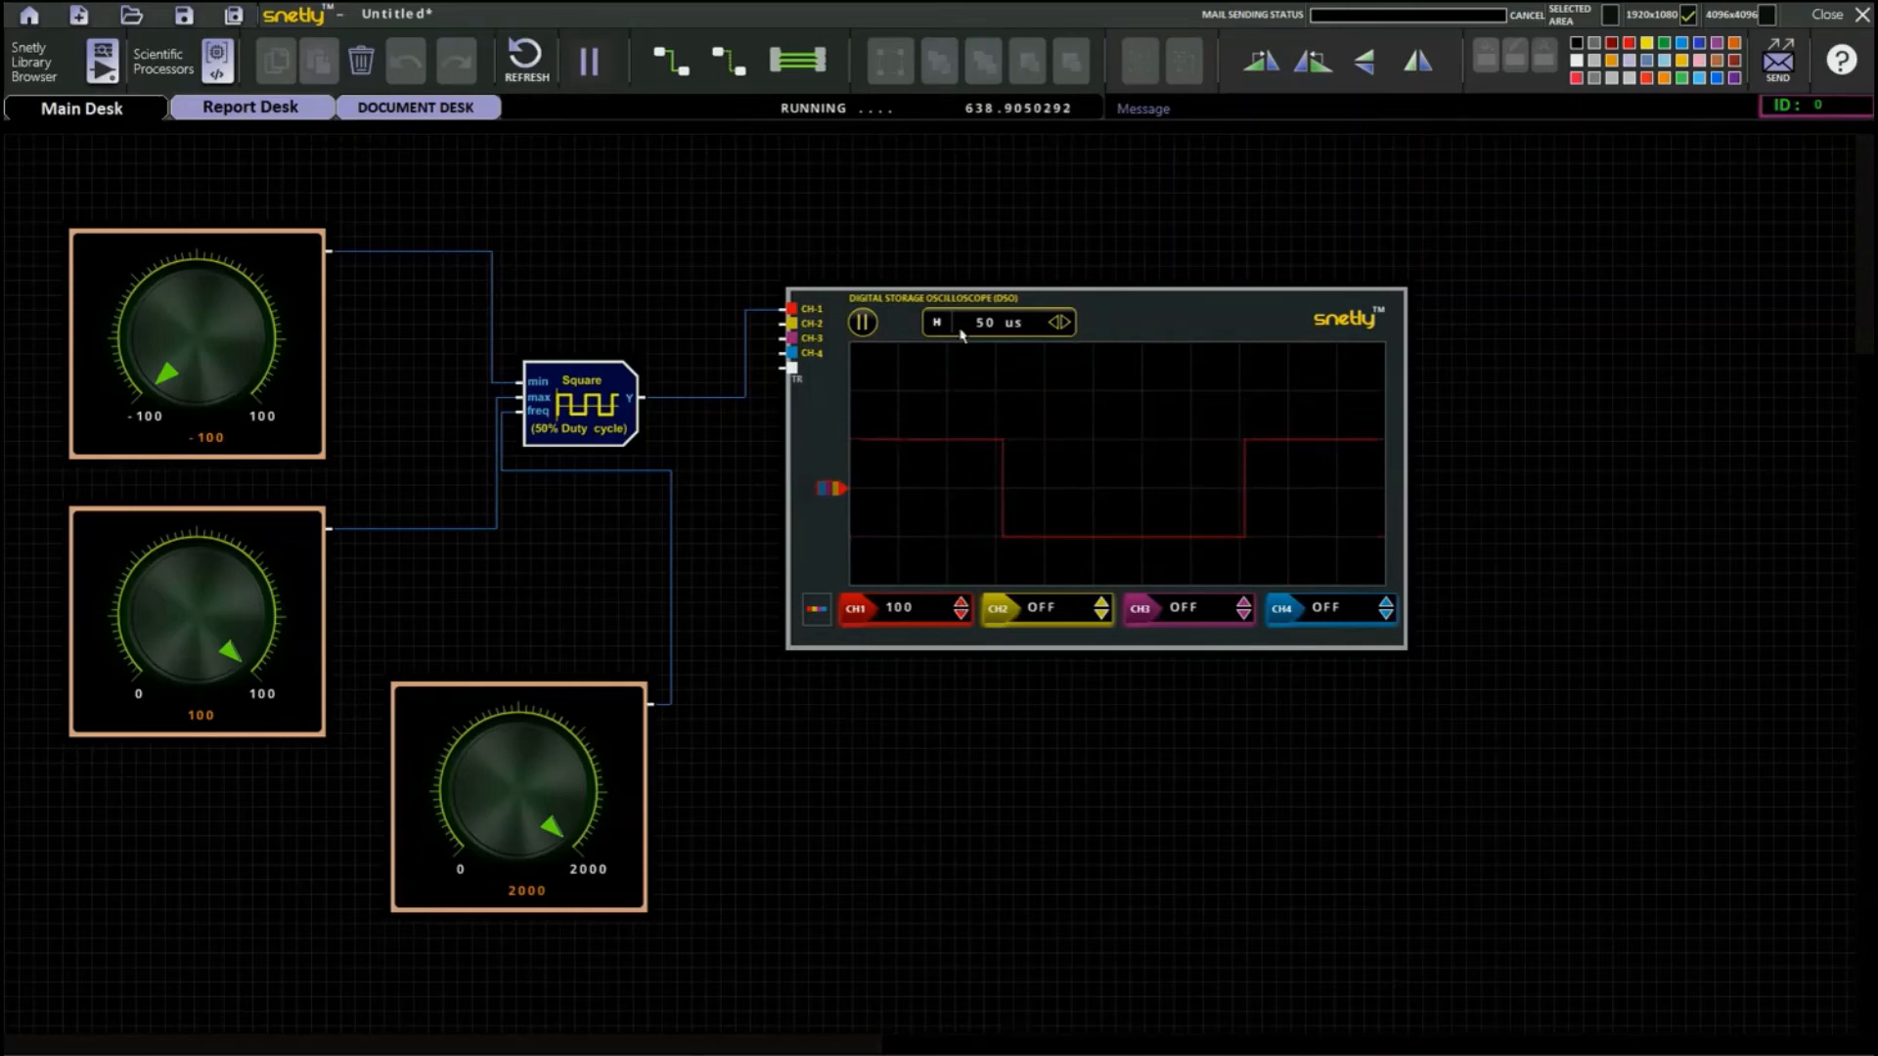
pyautogui.click(1066, 323)
pyautogui.click(1067, 323)
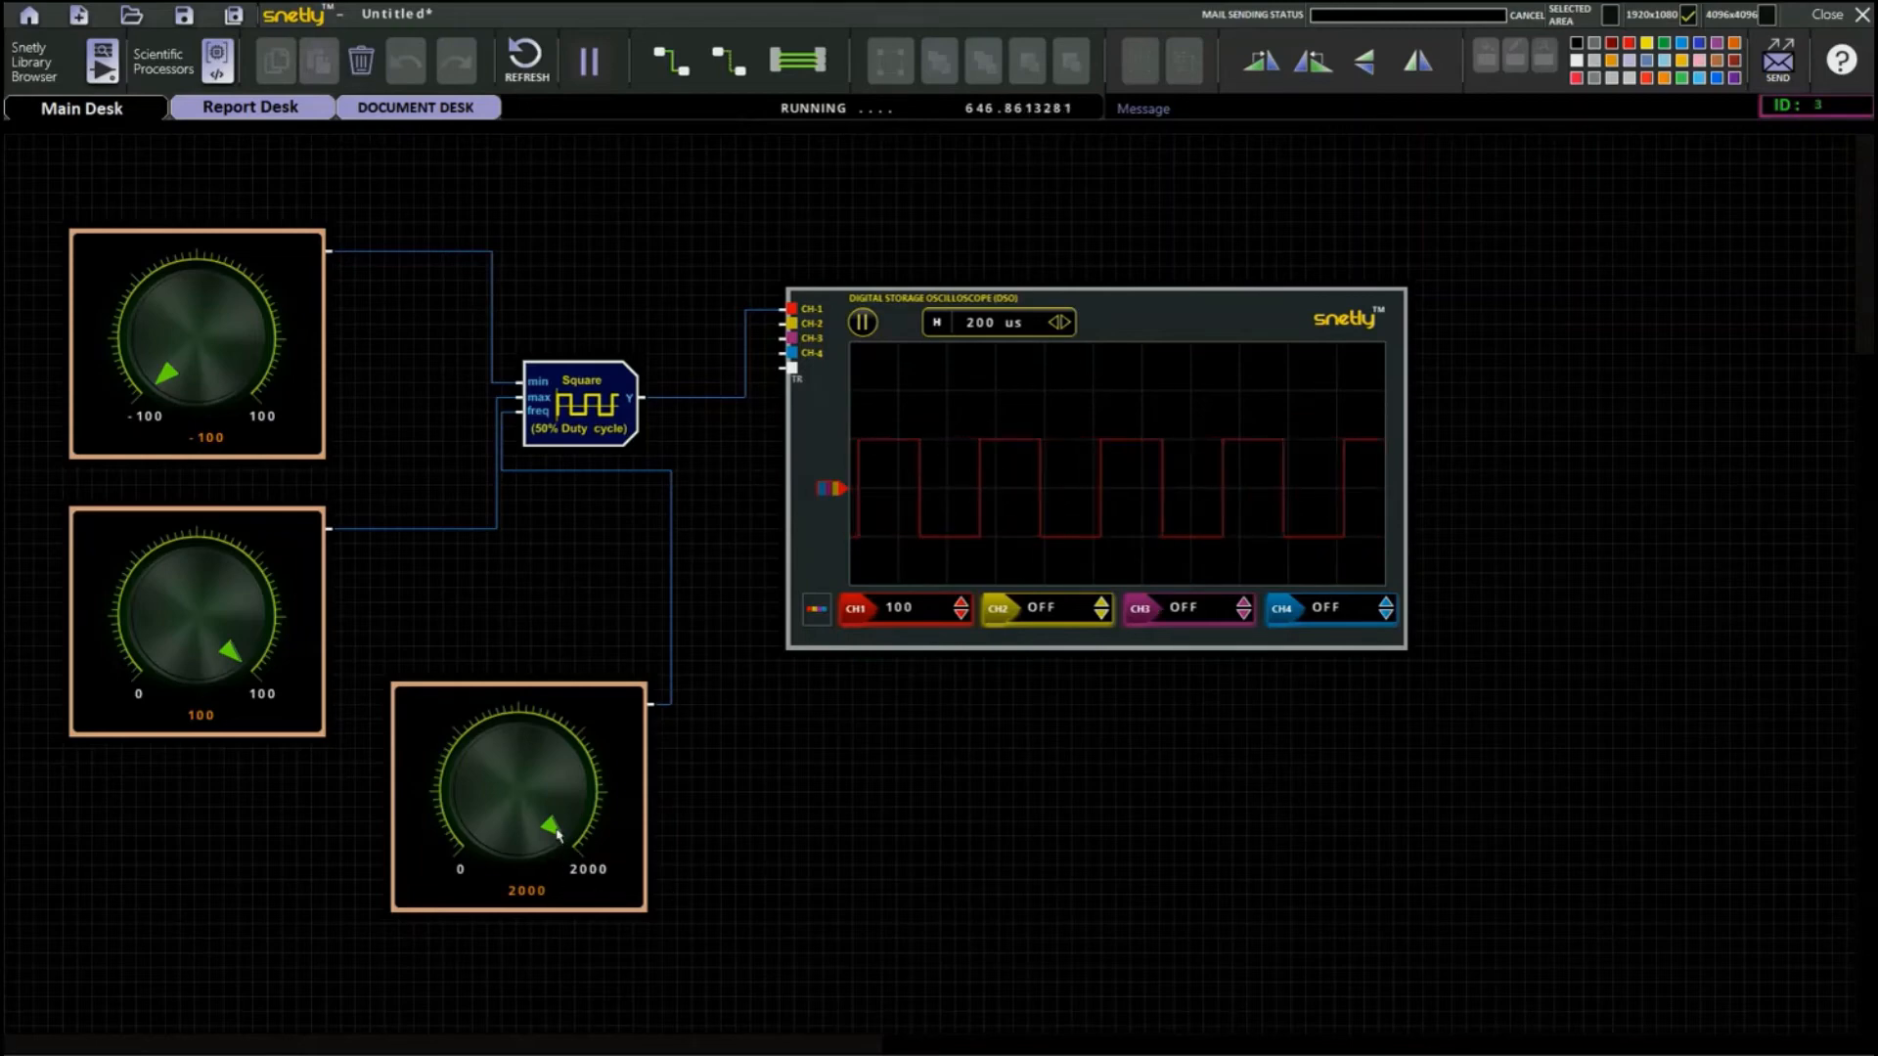
# Vary the frequency knob and return it to 2000 while examining the square wave at time bases of 100 us and 5 ms.
pyautogui.moveTo(558, 833)
pyautogui.mouseDown()
pyautogui.moveTo(566, 792)
pyautogui.moveTo(521, 751)
pyautogui.moveTo(474, 804)
pyautogui.moveTo(489, 835)
pyautogui.moveTo(484, 777)
pyautogui.moveTo(526, 802)
pyautogui.moveTo(531, 832)
pyautogui.mouseUp()
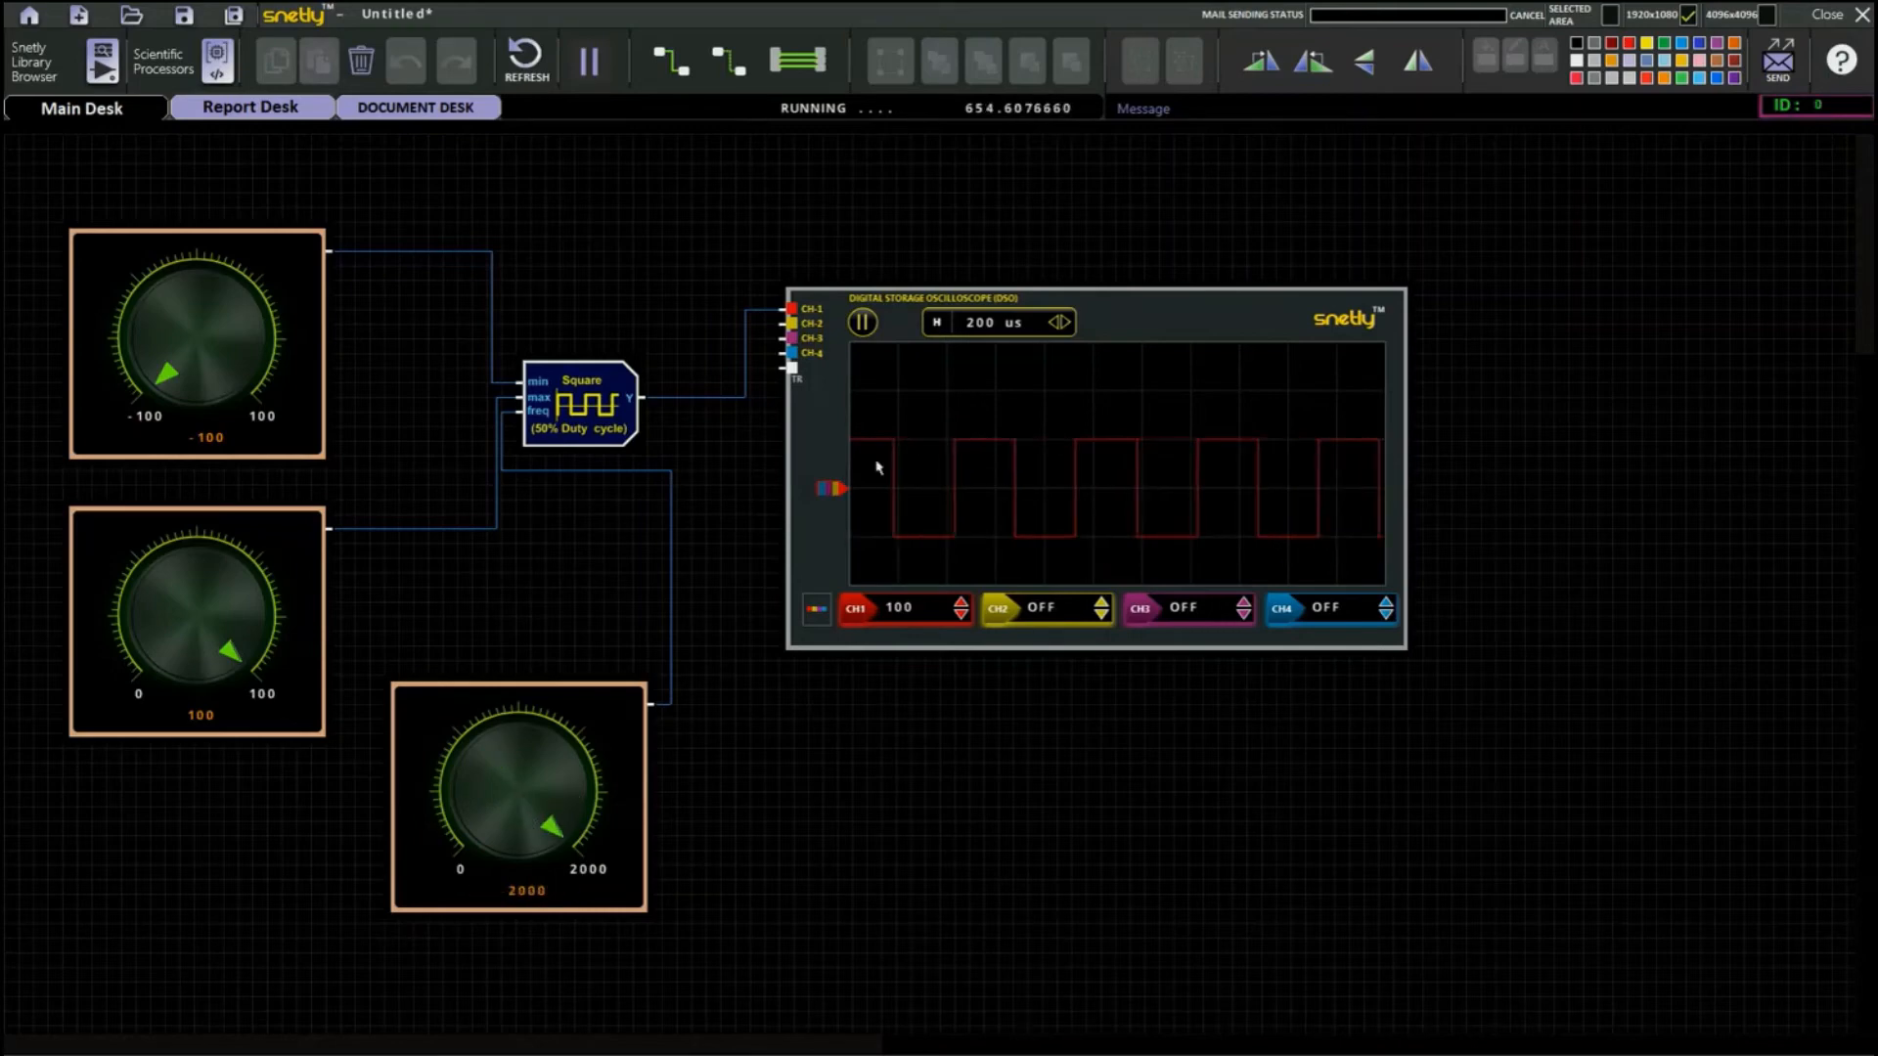
pyautogui.click(1065, 324)
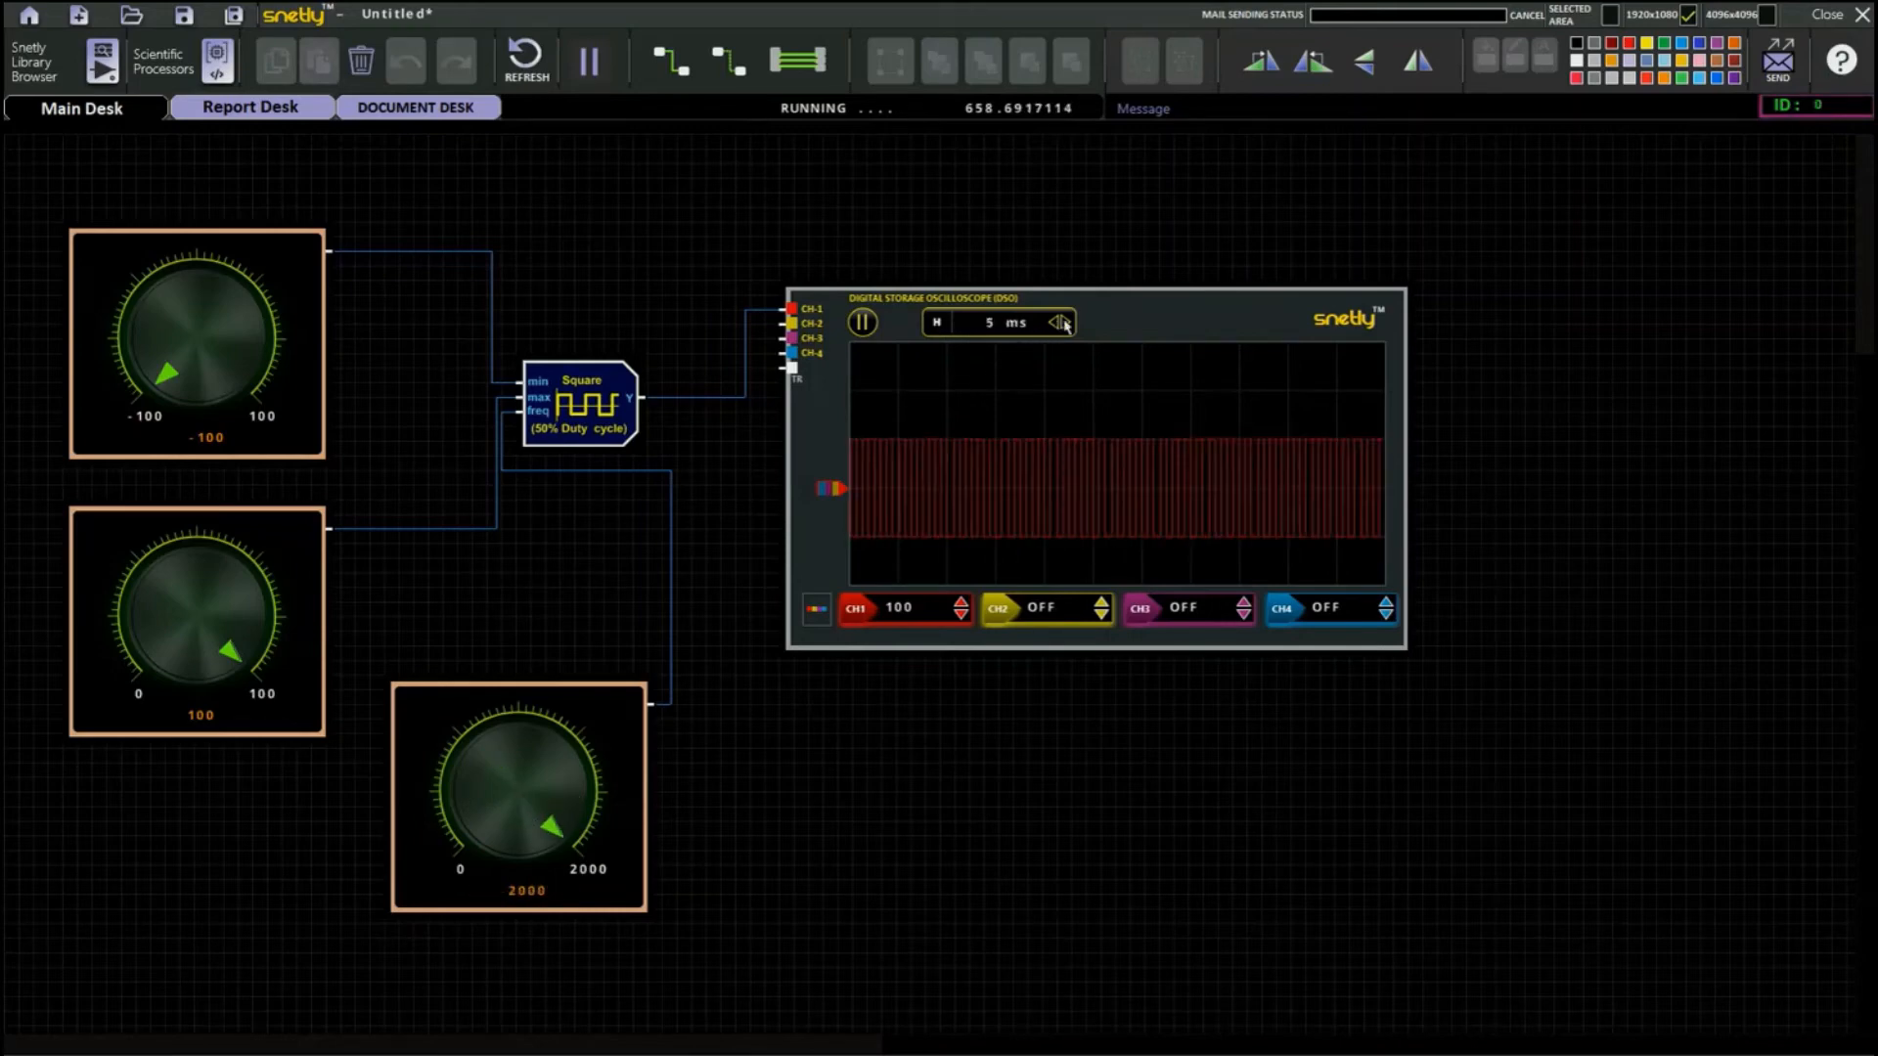
pyautogui.moveTo(561, 836)
pyautogui.mouseDown()
pyautogui.moveTo(575, 800)
pyautogui.moveTo(534, 755)
pyautogui.moveTo(491, 774)
pyautogui.moveTo(486, 847)
pyautogui.moveTo(474, 812)
pyautogui.moveTo(521, 802)
pyautogui.moveTo(540, 824)
pyautogui.moveTo(527, 853)
pyautogui.mouseUp()
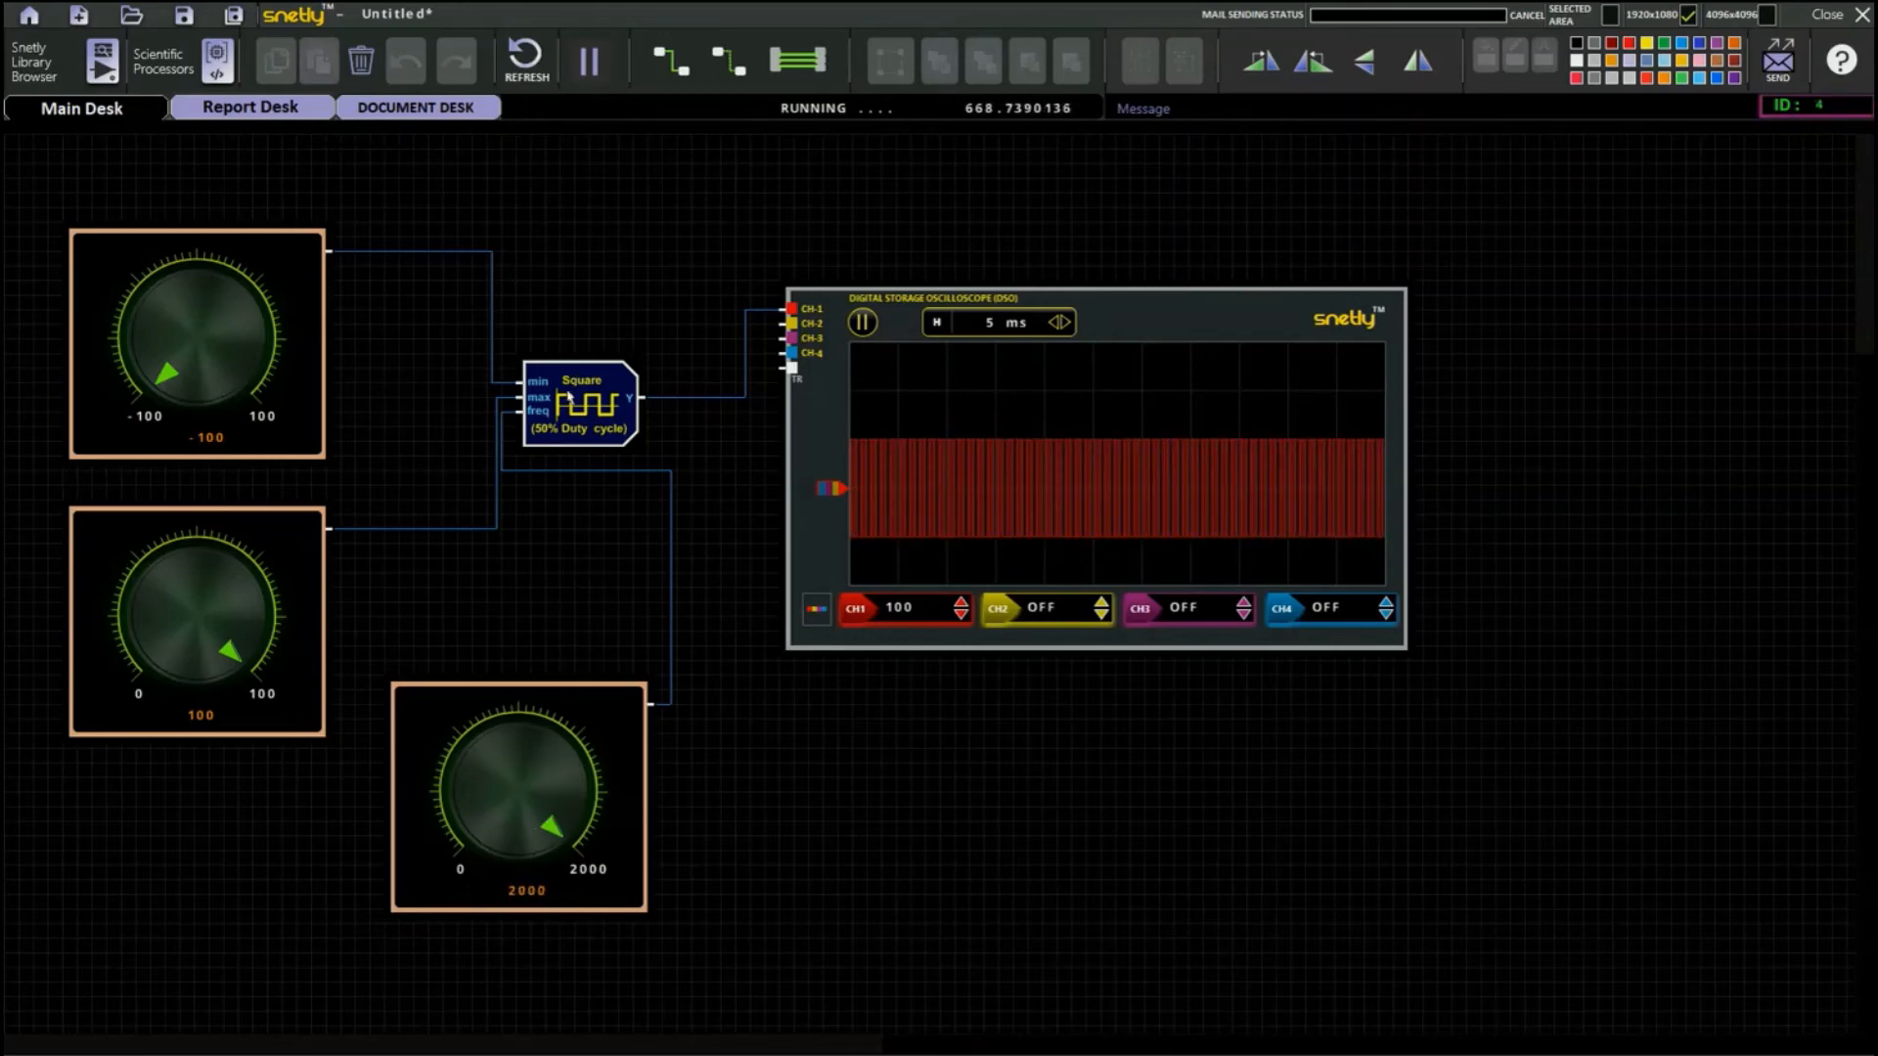
# Try a 10 ms time base on the oscilloscope and settle on 100 us.
pyautogui.click(1060, 324)
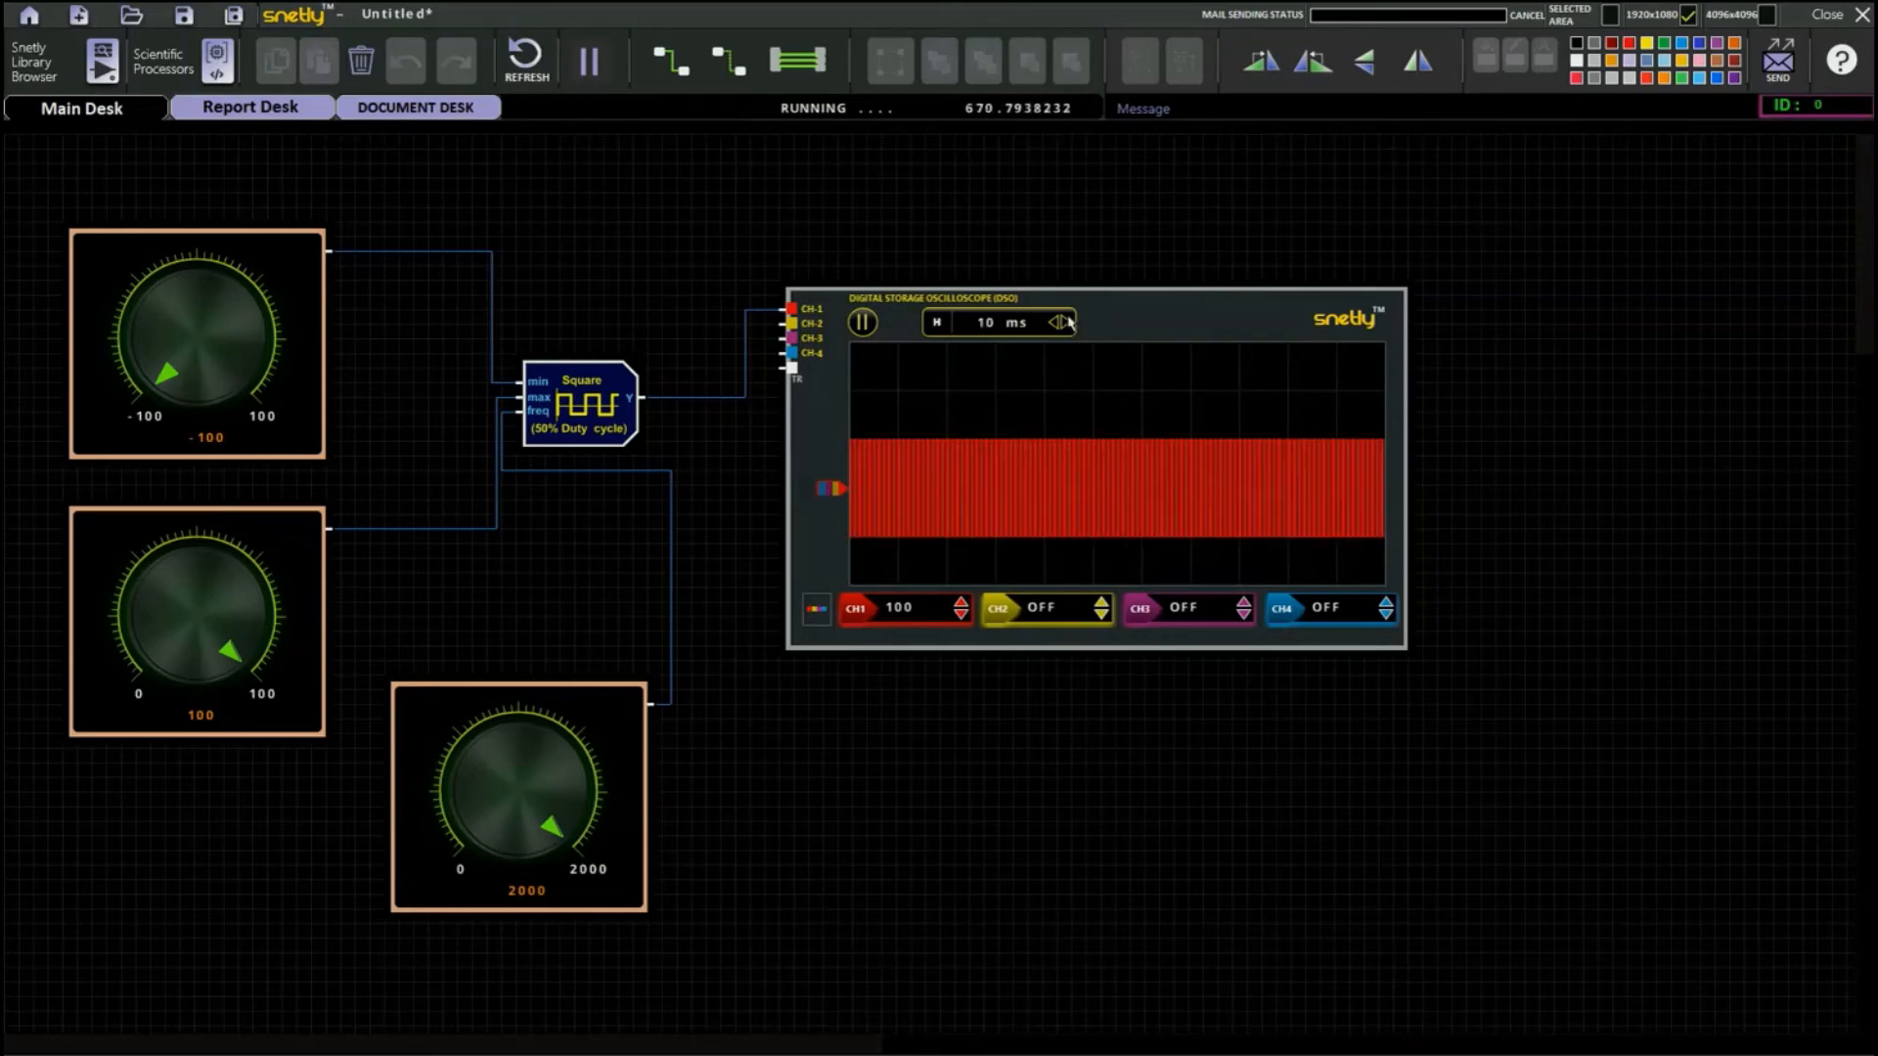
pyautogui.click(1056, 324)
pyautogui.click(1057, 324)
pyautogui.click(1056, 324)
pyautogui.click(1056, 324)
pyautogui.click(1056, 324)
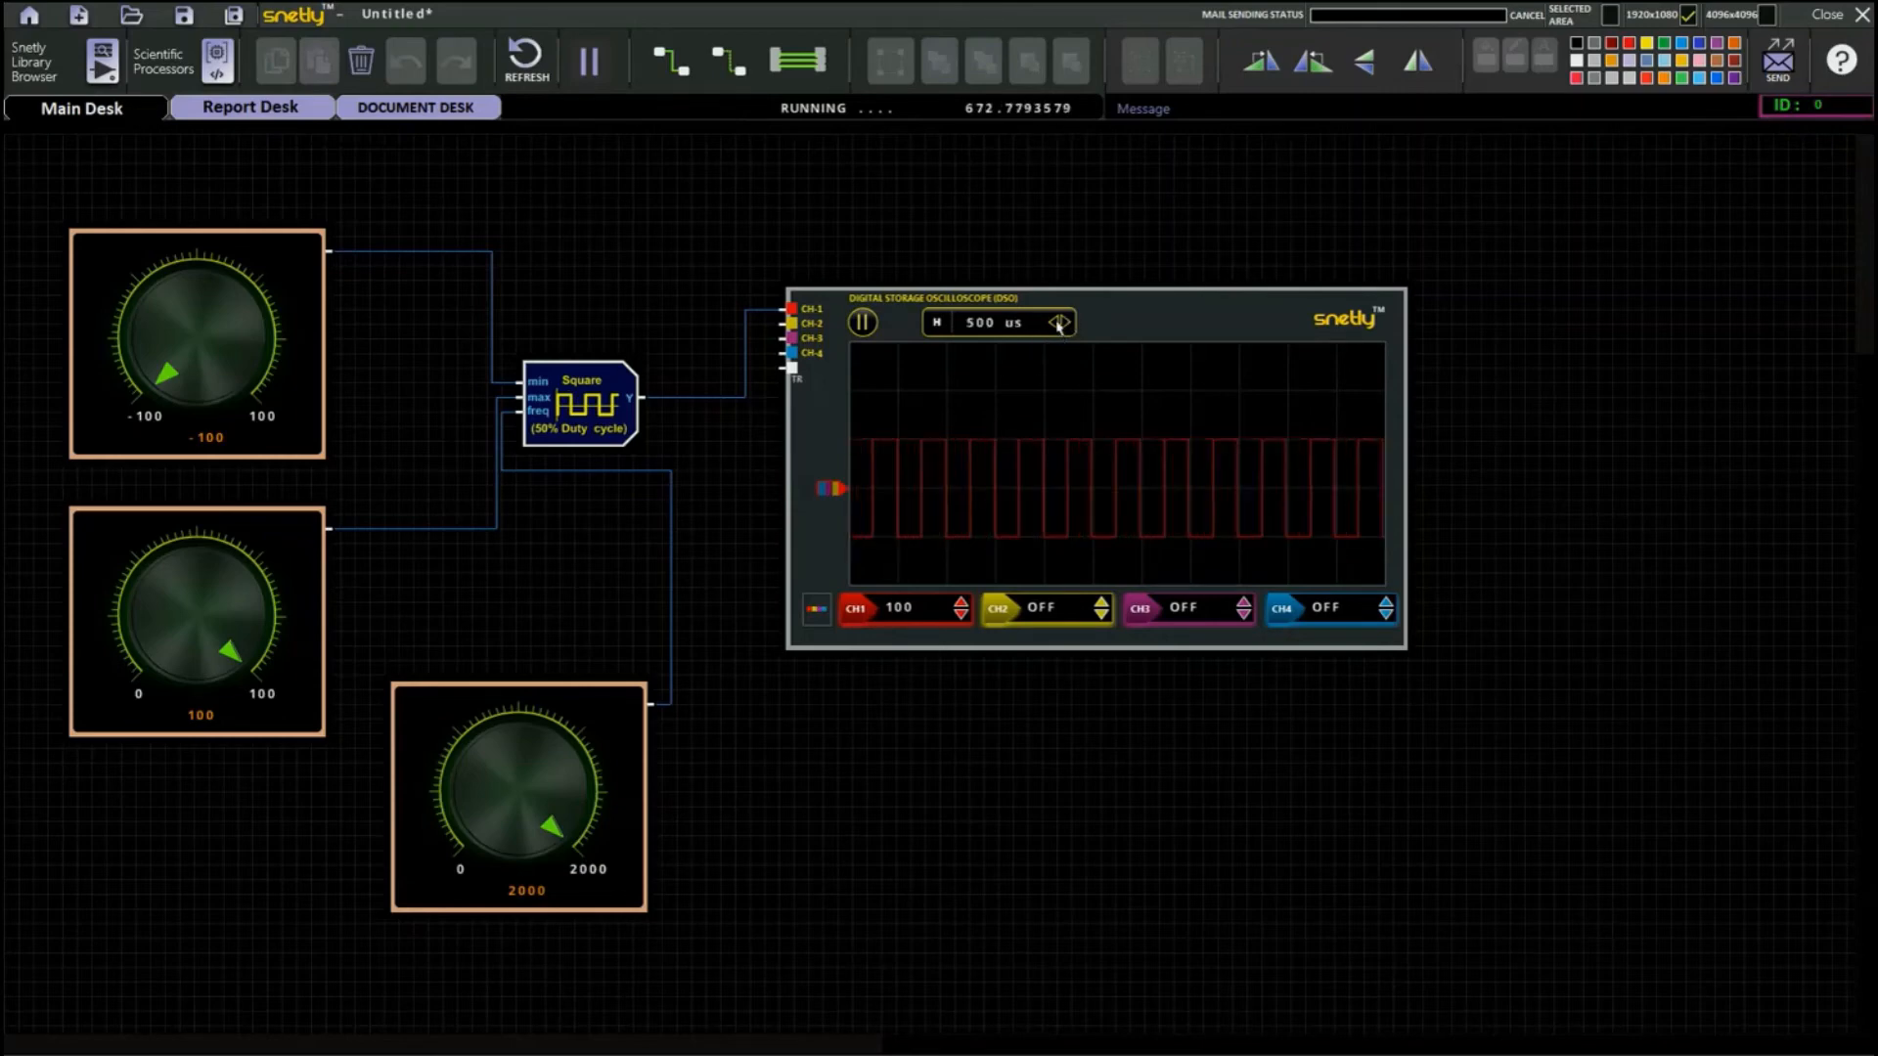
pyautogui.click(1056, 323)
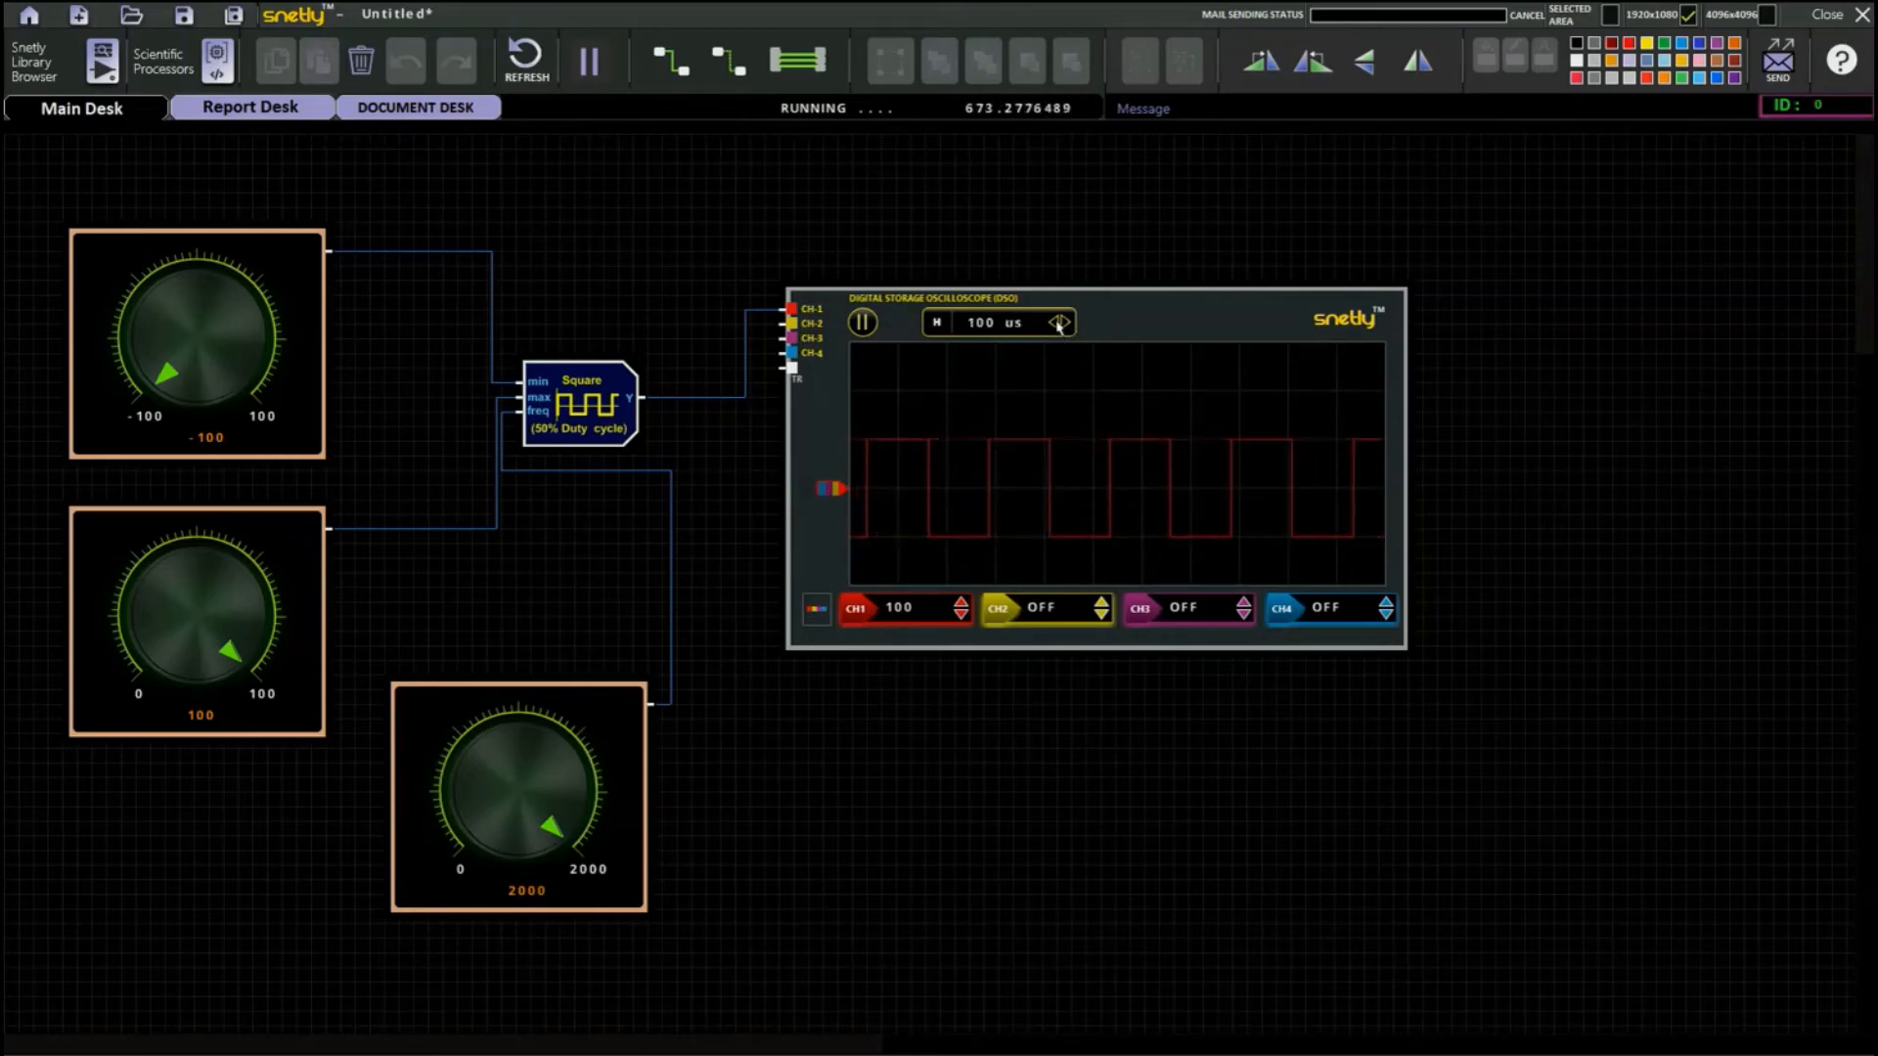
# Replace the 50% duty cycle square block with the Square (Variable Duty Cycle) source that has no inputs.
pyautogui.click(590, 411)
pyautogui.click(361, 61)
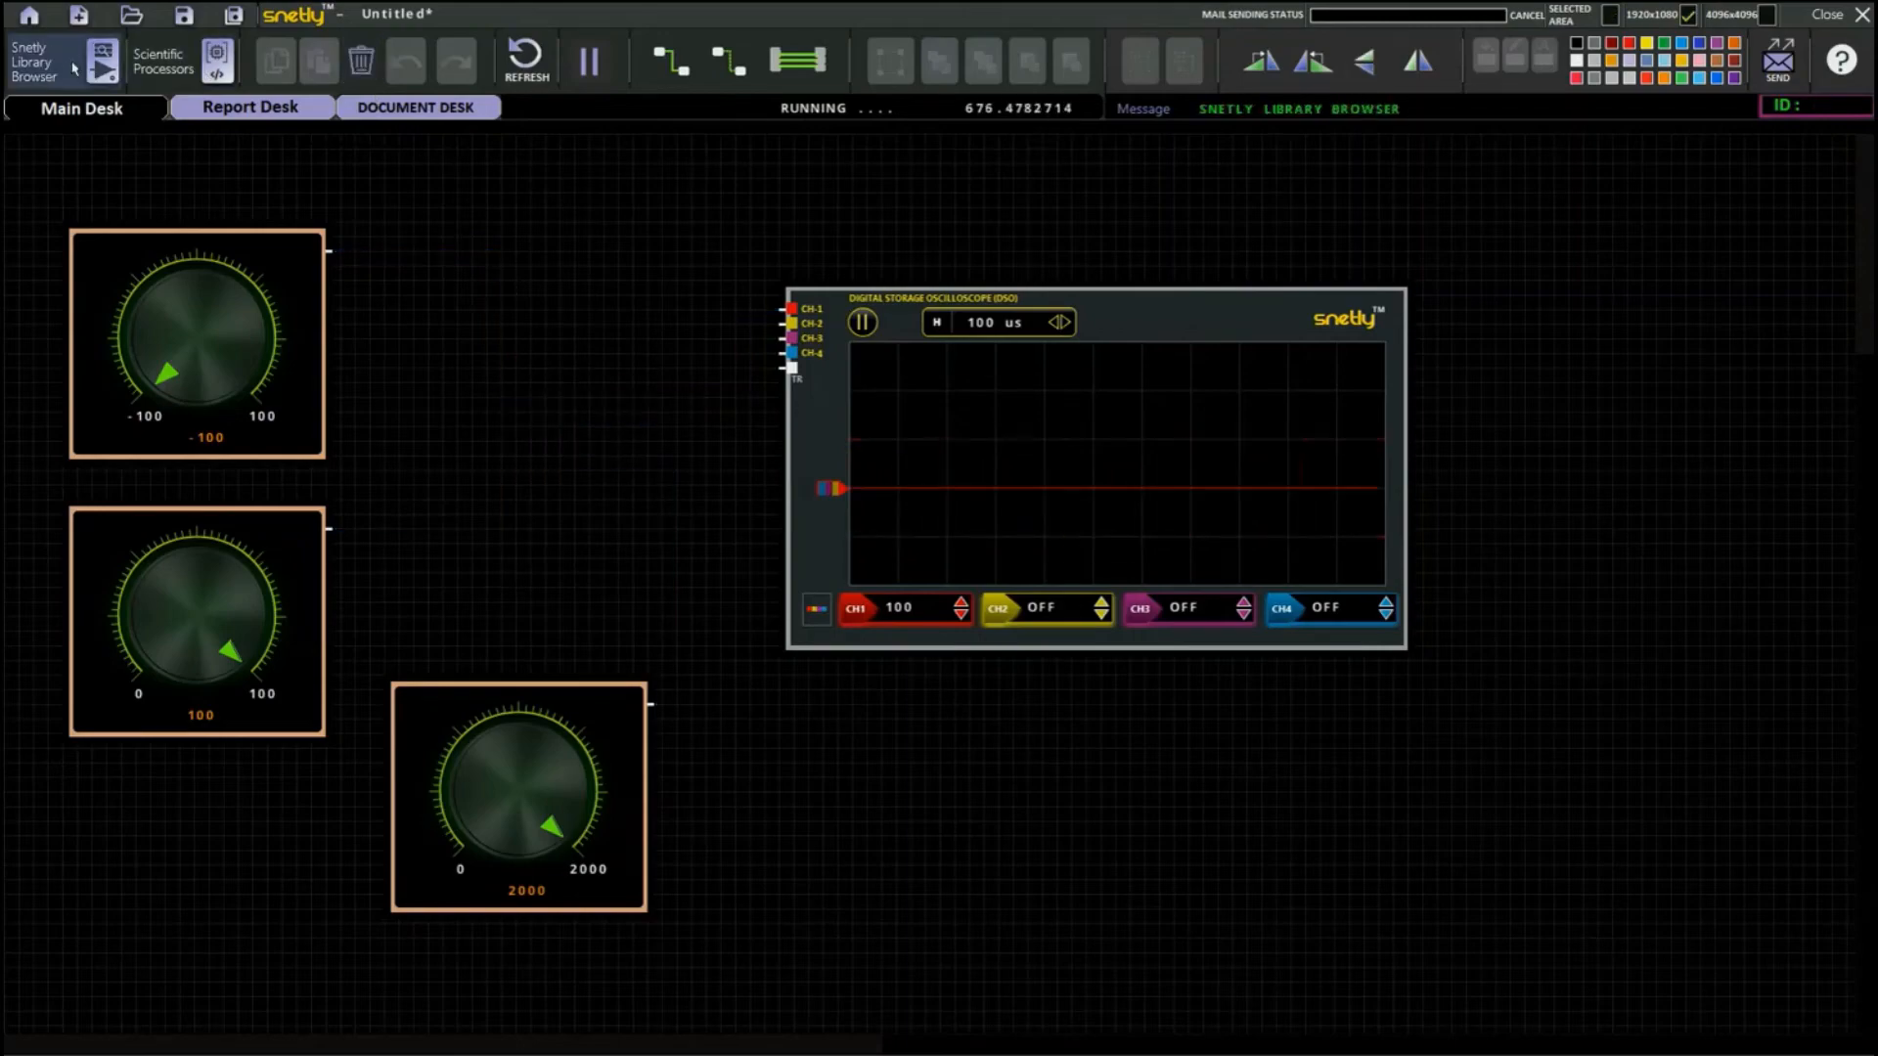
pyautogui.click(67, 73)
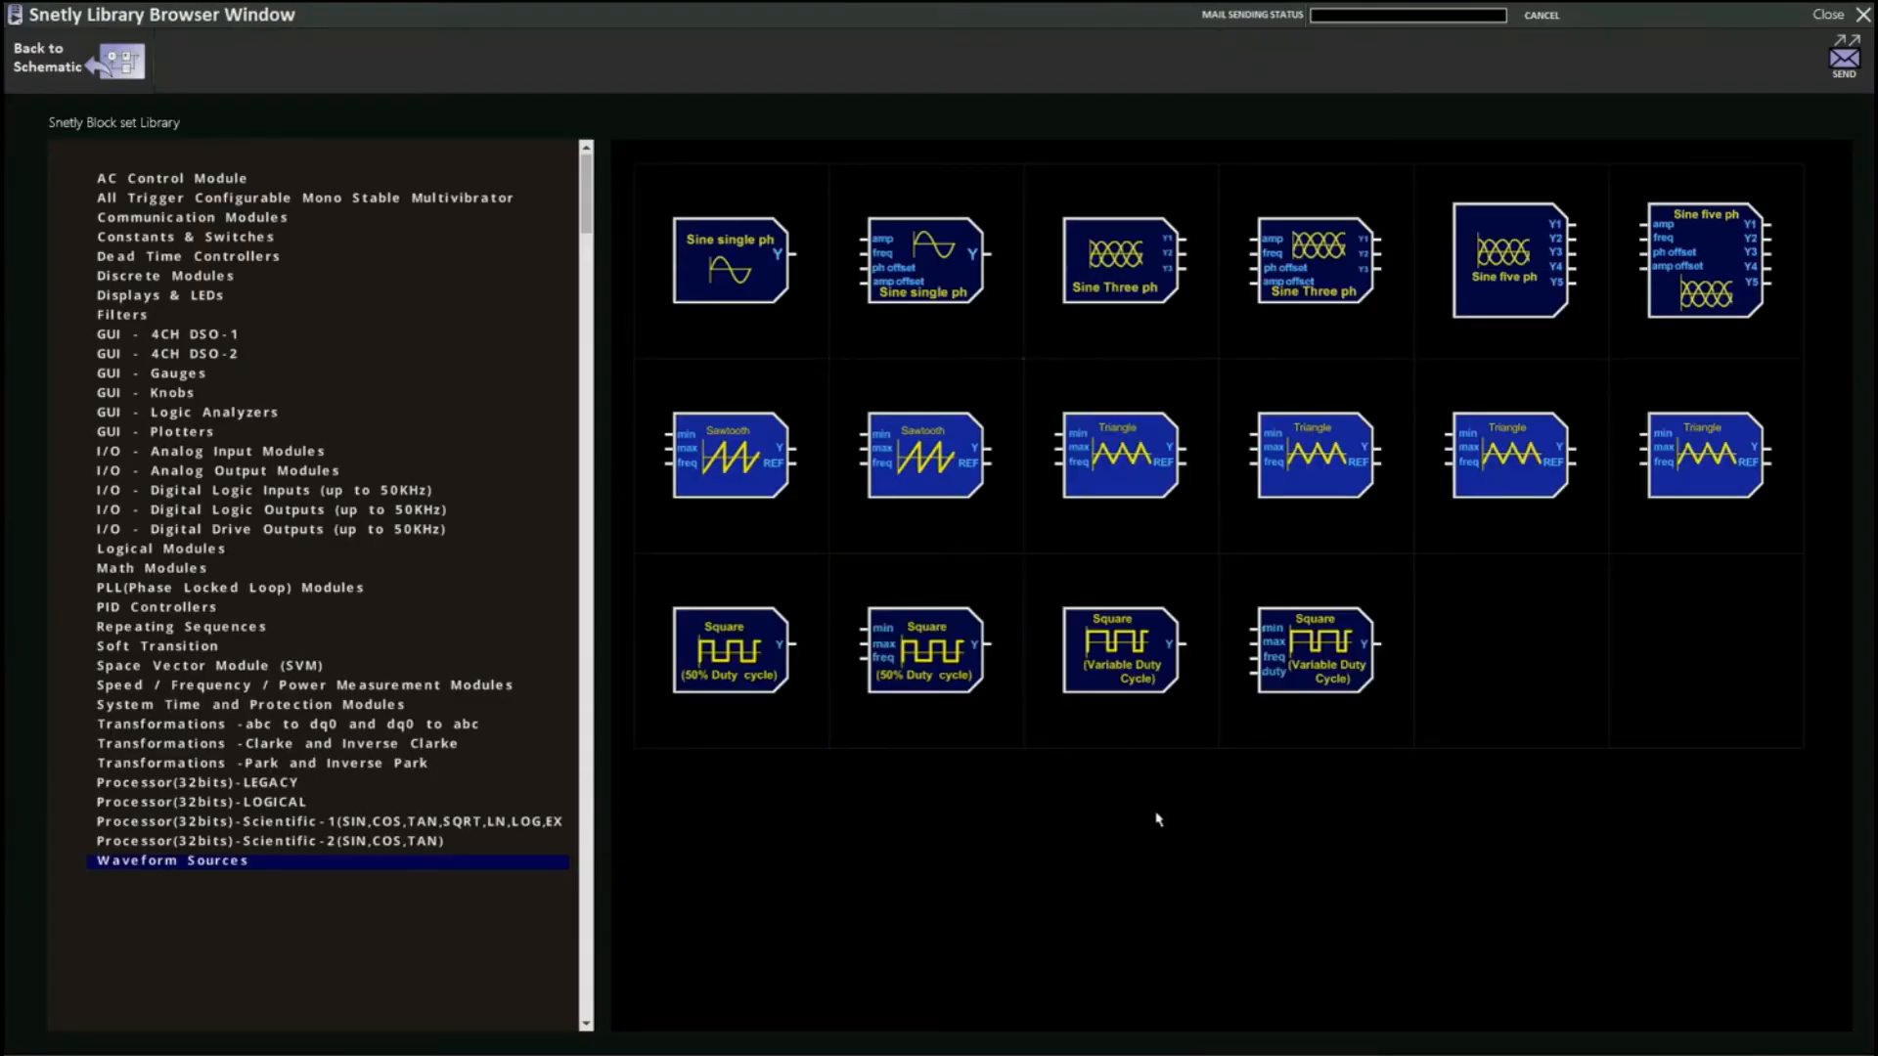
pyautogui.click(1131, 683)
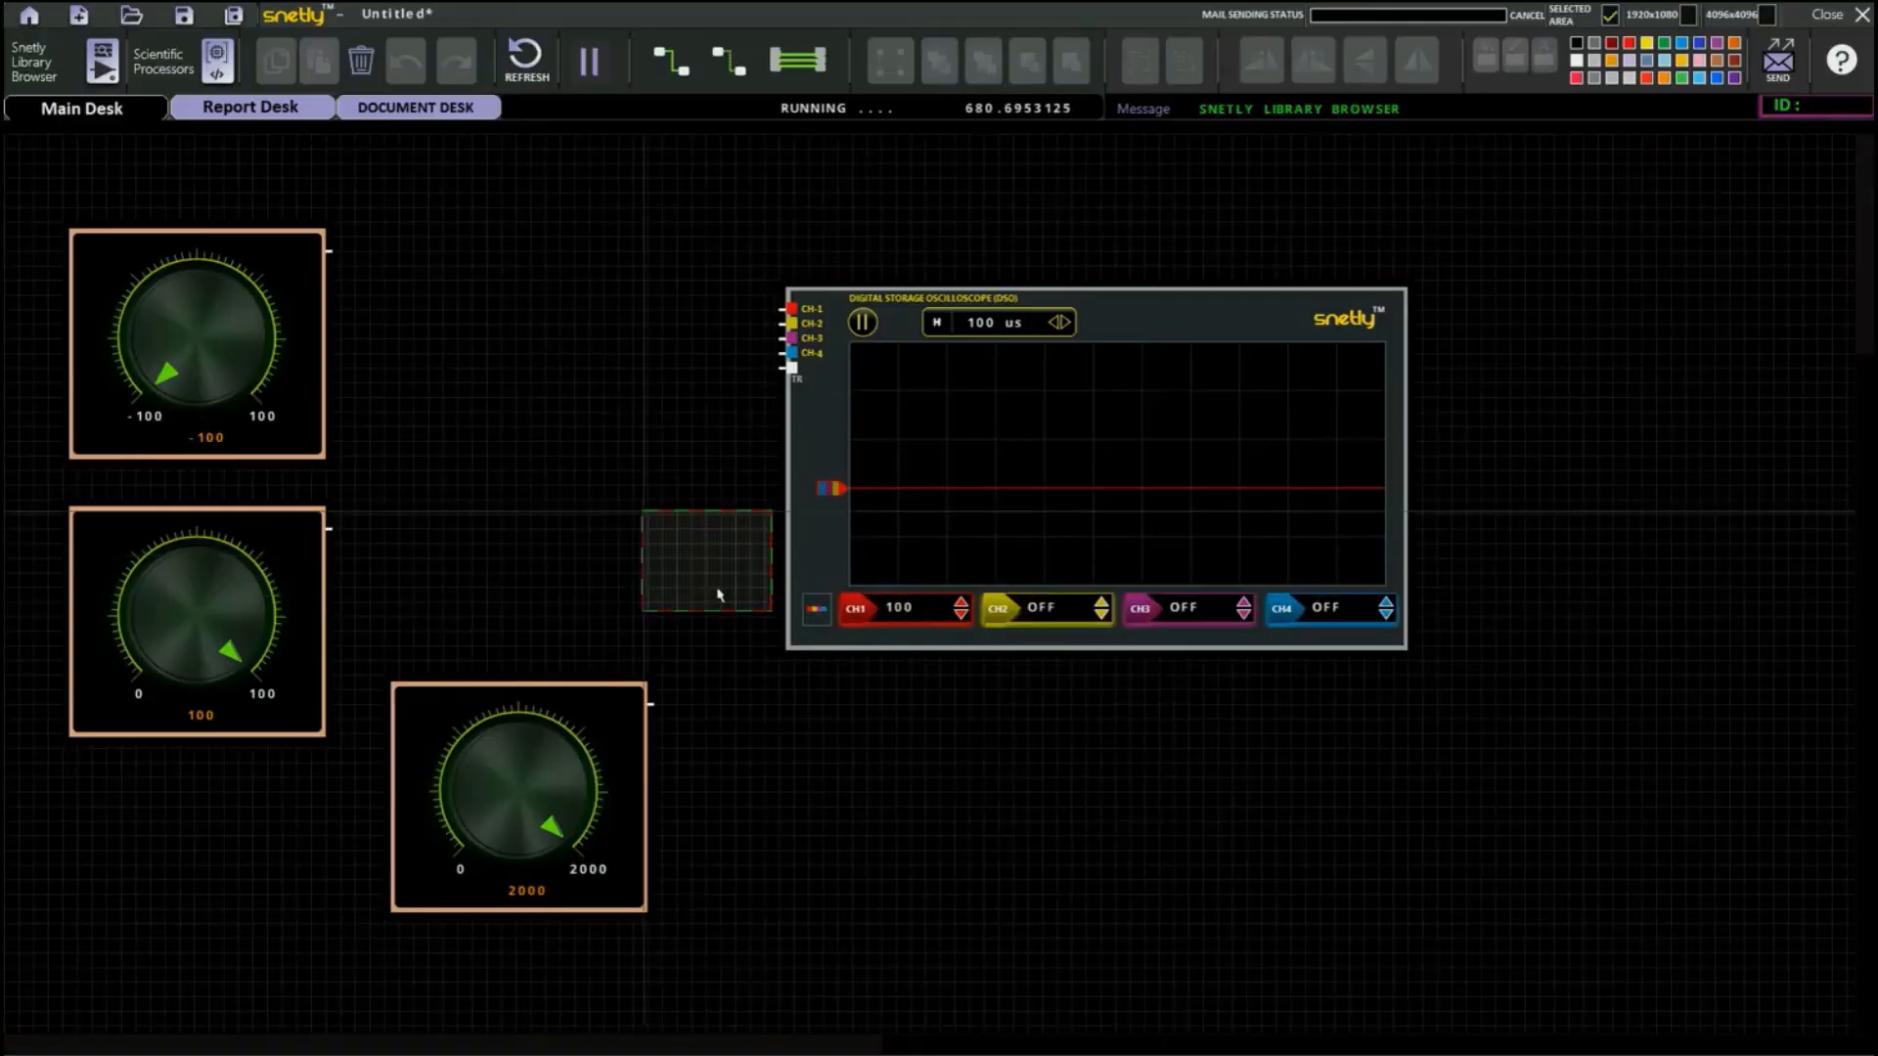
pyautogui.click(547, 418)
pyautogui.moveTo(545, 415); pyautogui.dragTo(555, 394)
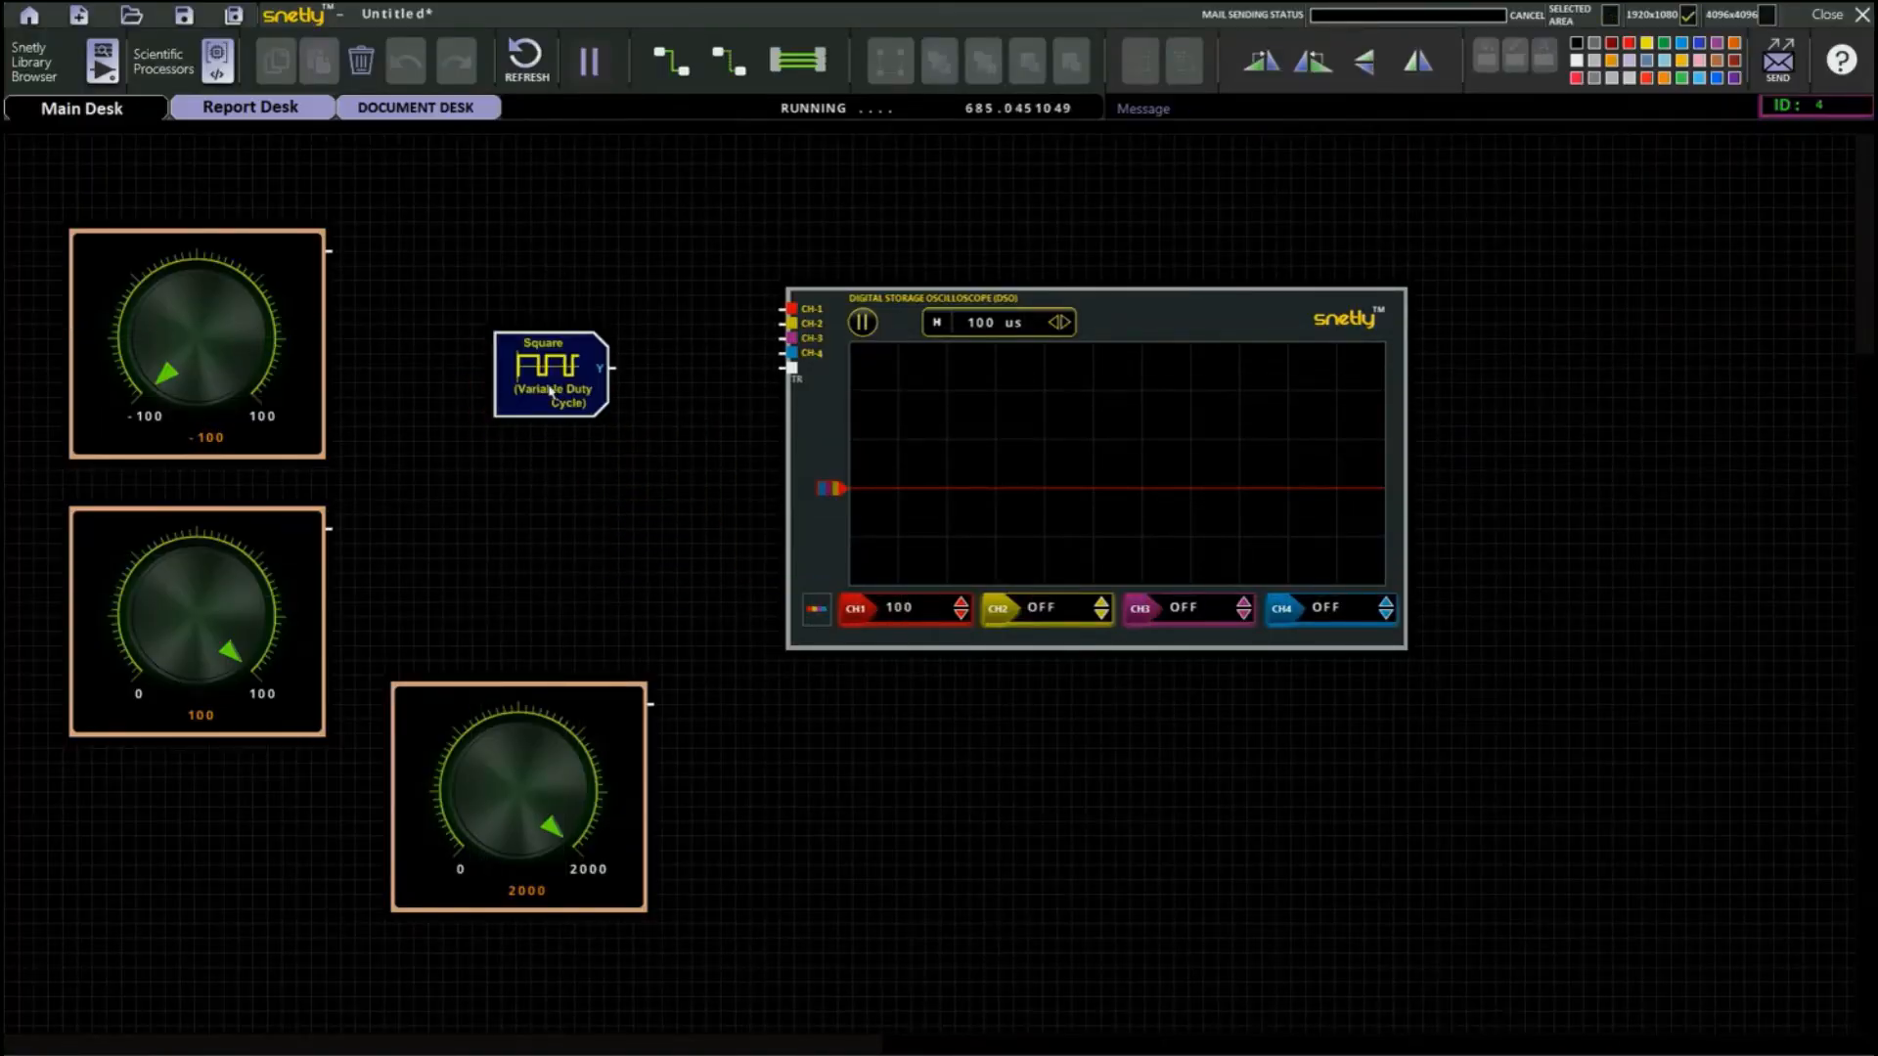
# Set the square wave's minimum to -25.0 and maximum to 25.0, apply the registers, and wire its Y output to oscilloscope CH-1.
pyautogui.doubleClick(551, 393)
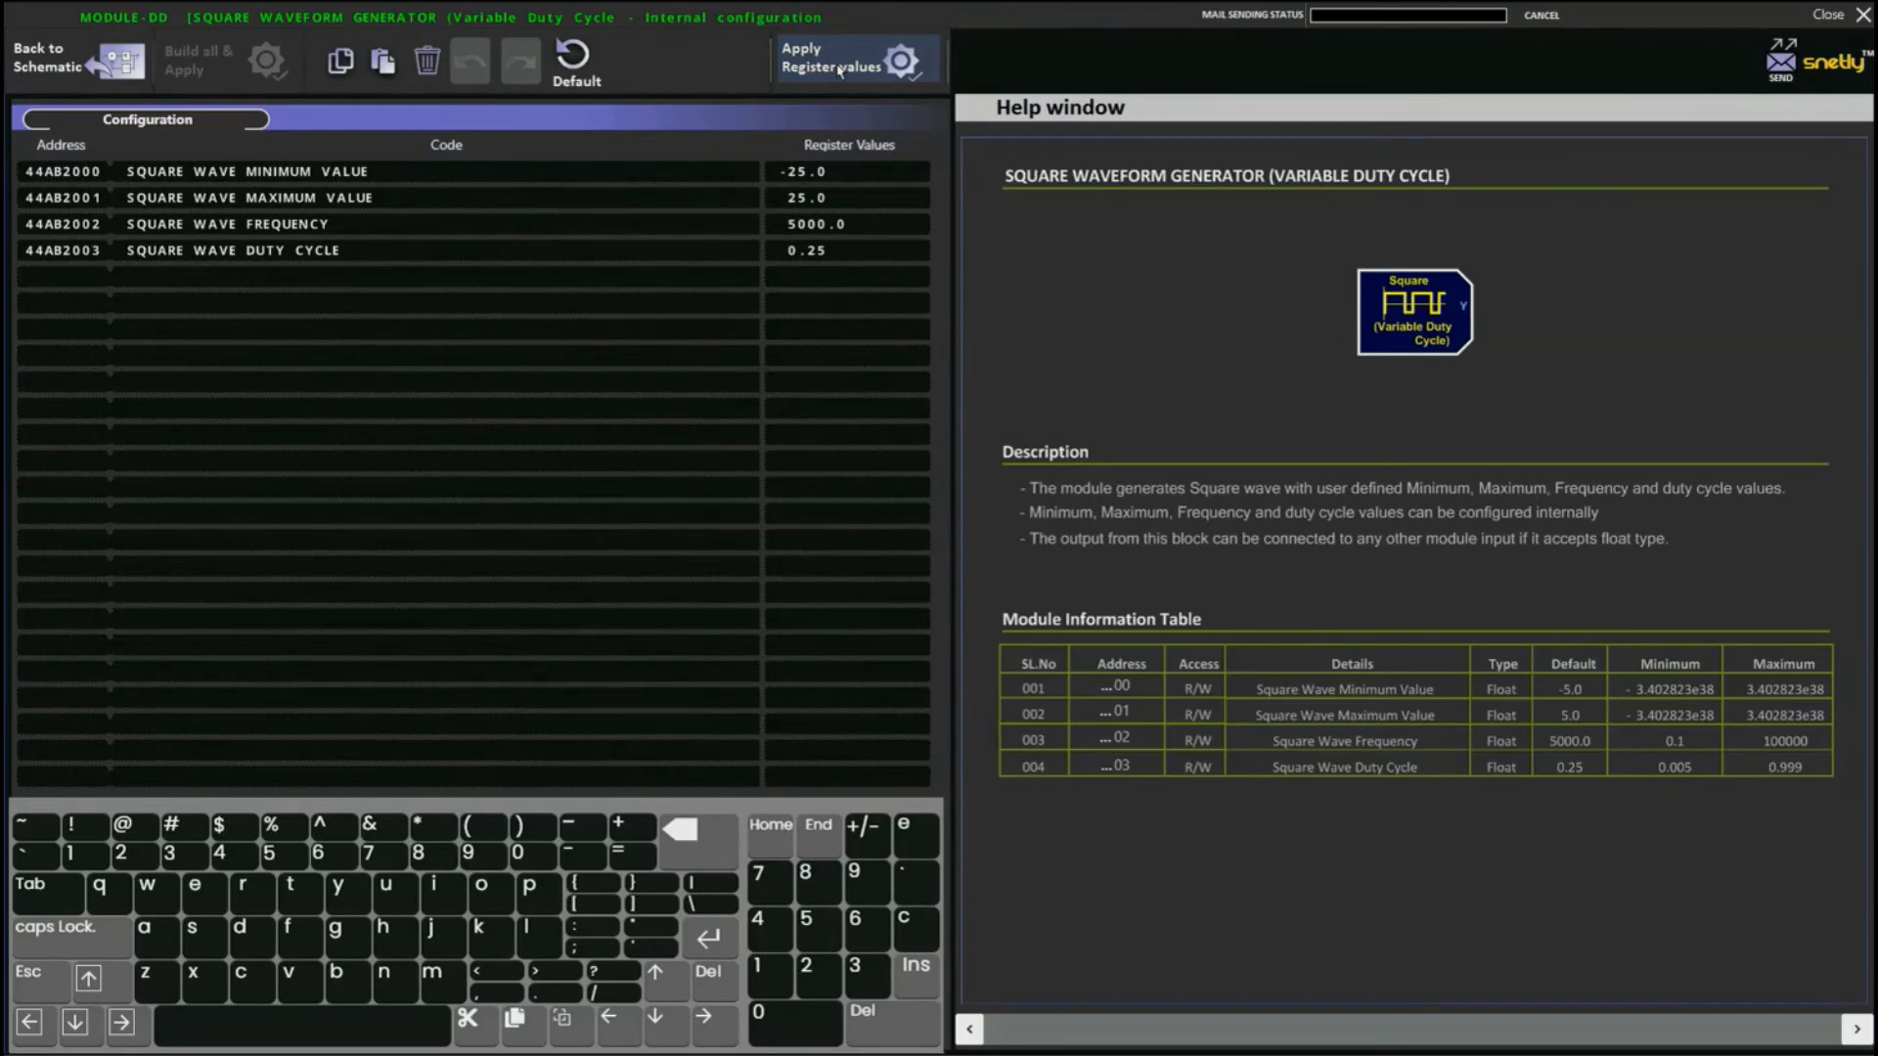
pyautogui.click(73, 74)
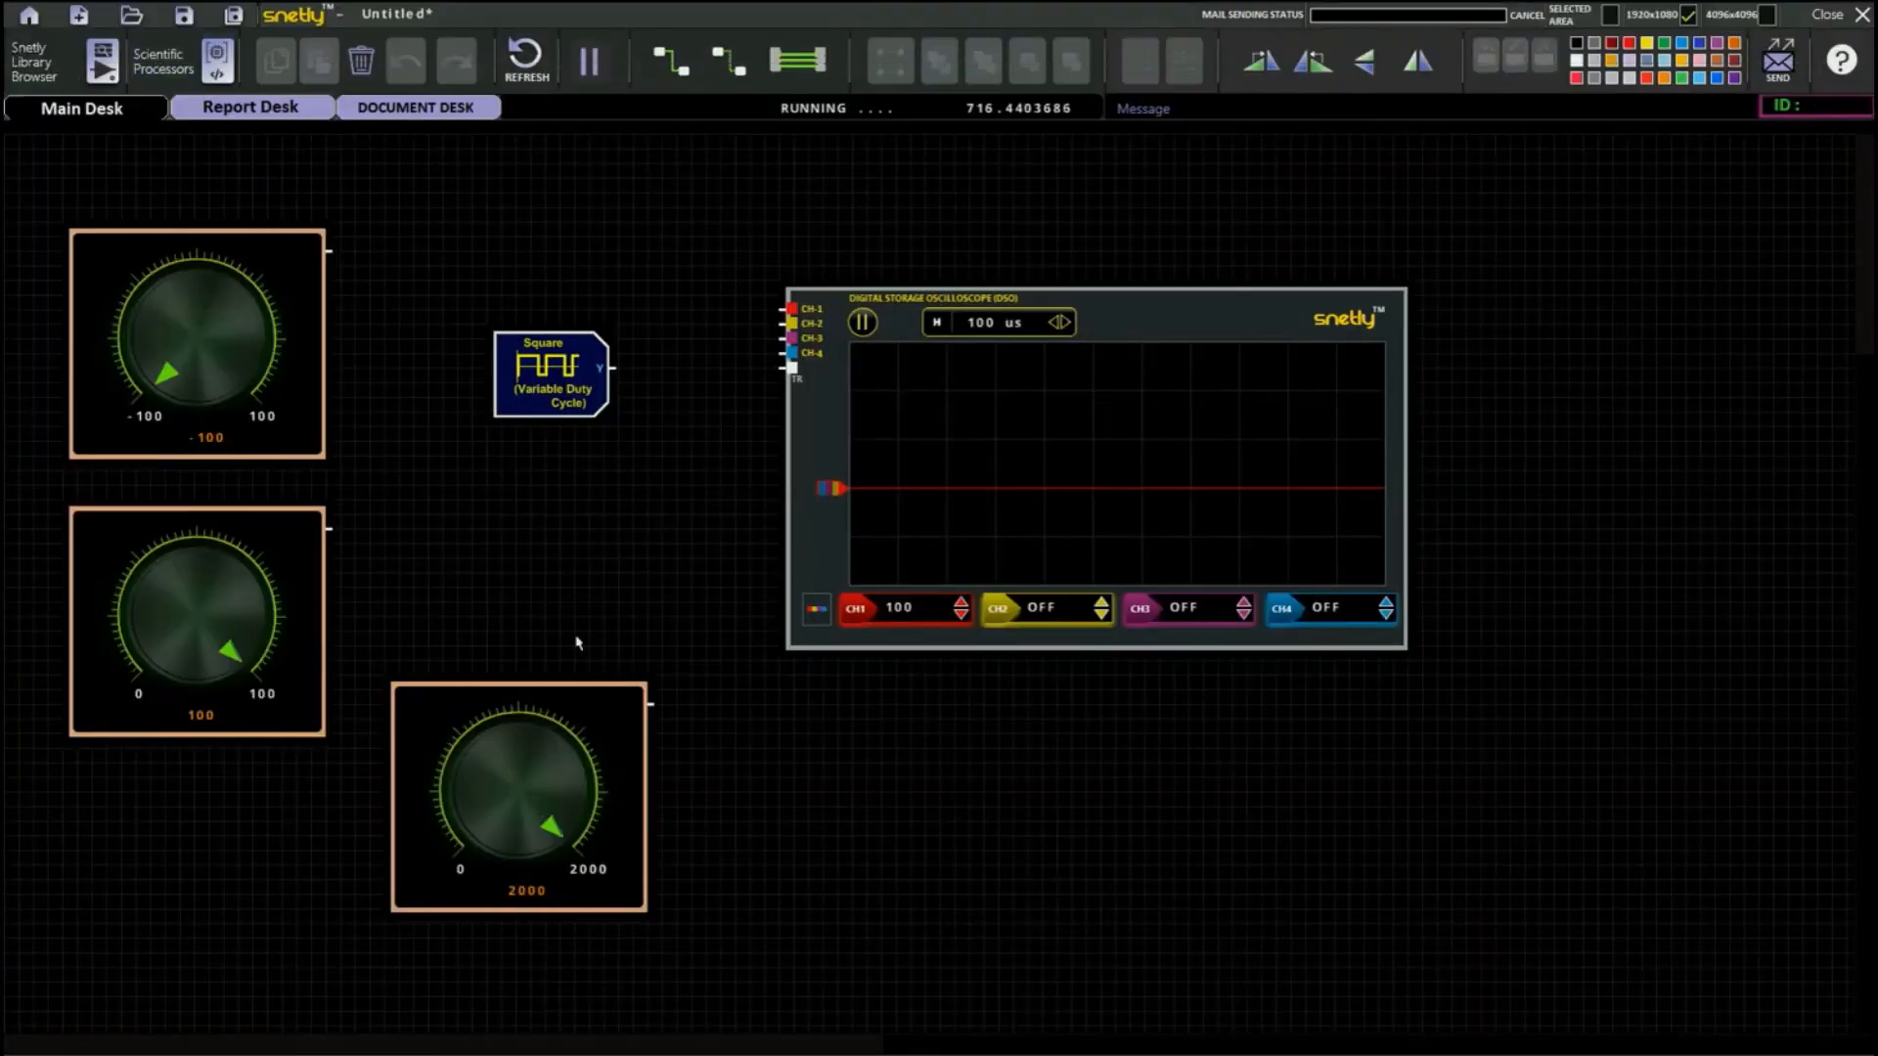
pyautogui.moveTo(616, 368); pyautogui.dragTo(790, 309)
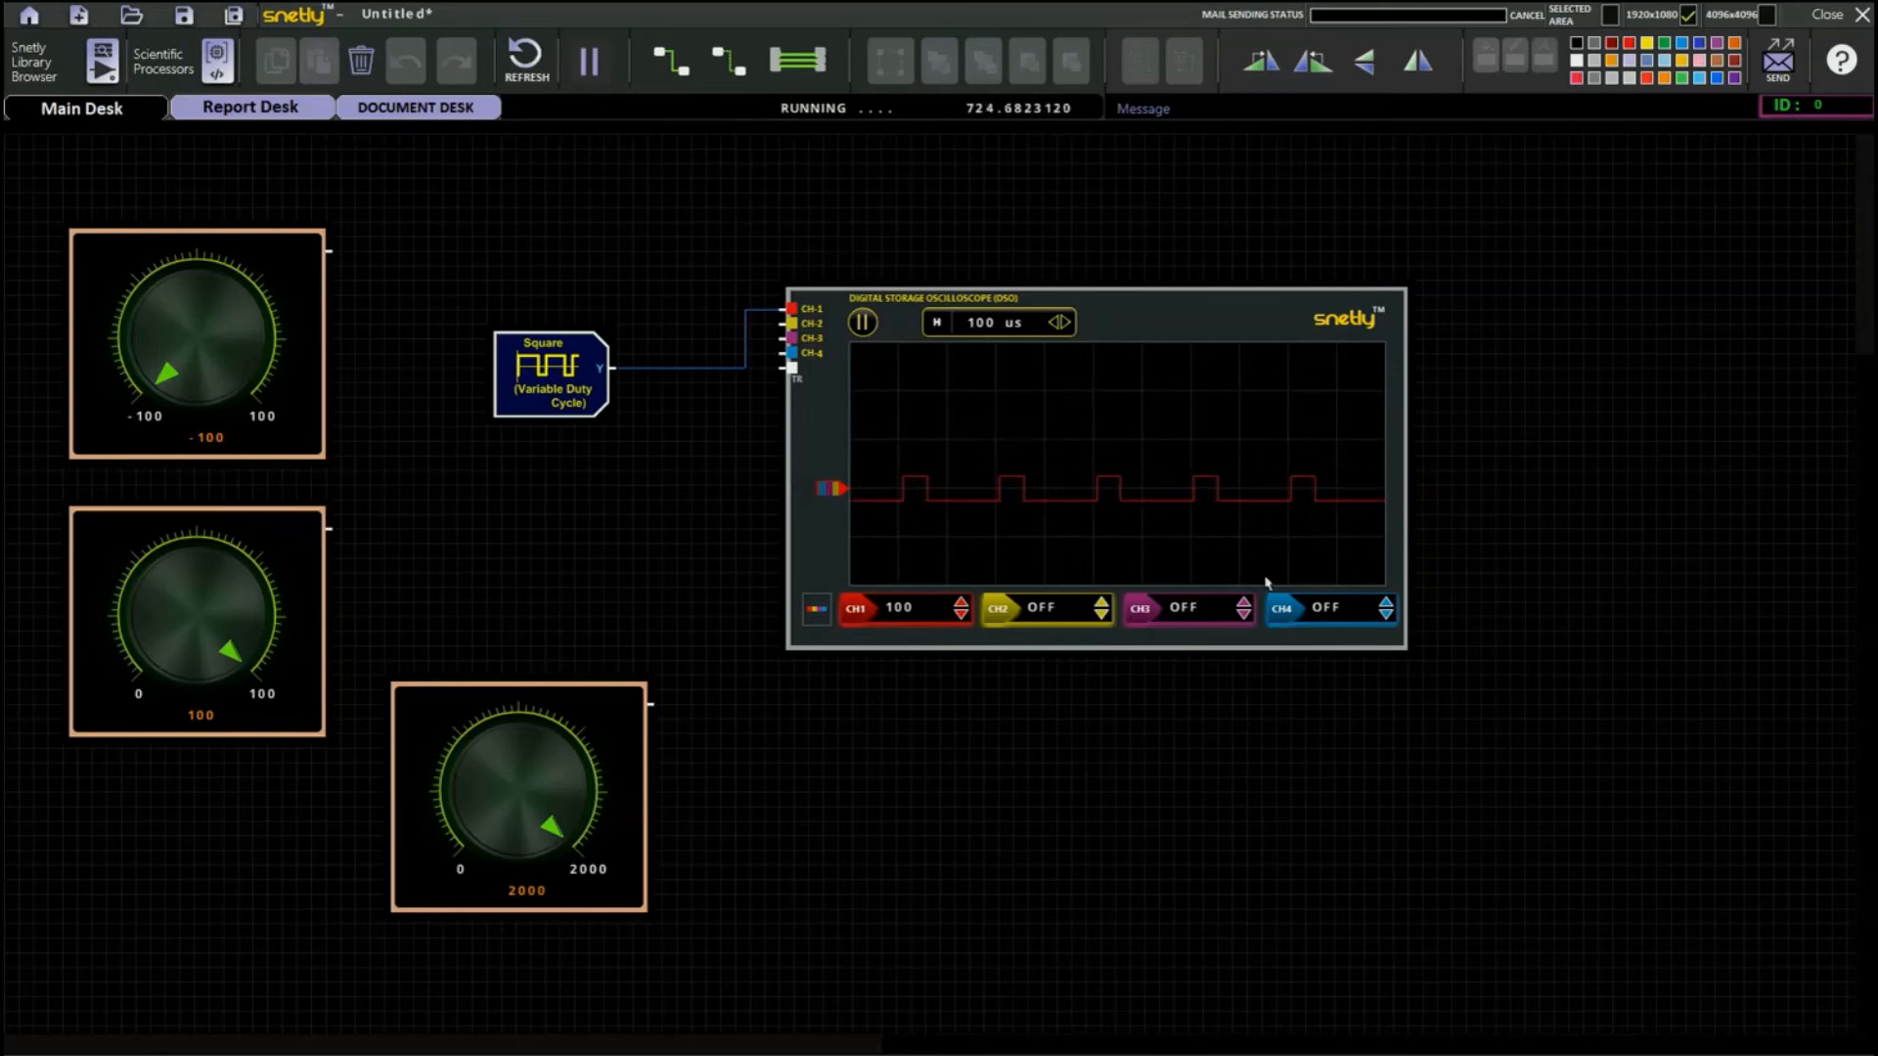
# Set the square wave's duty cycle to 0.50, apply the register values, and return to the schematic.
pyautogui.doubleClick(547, 401)
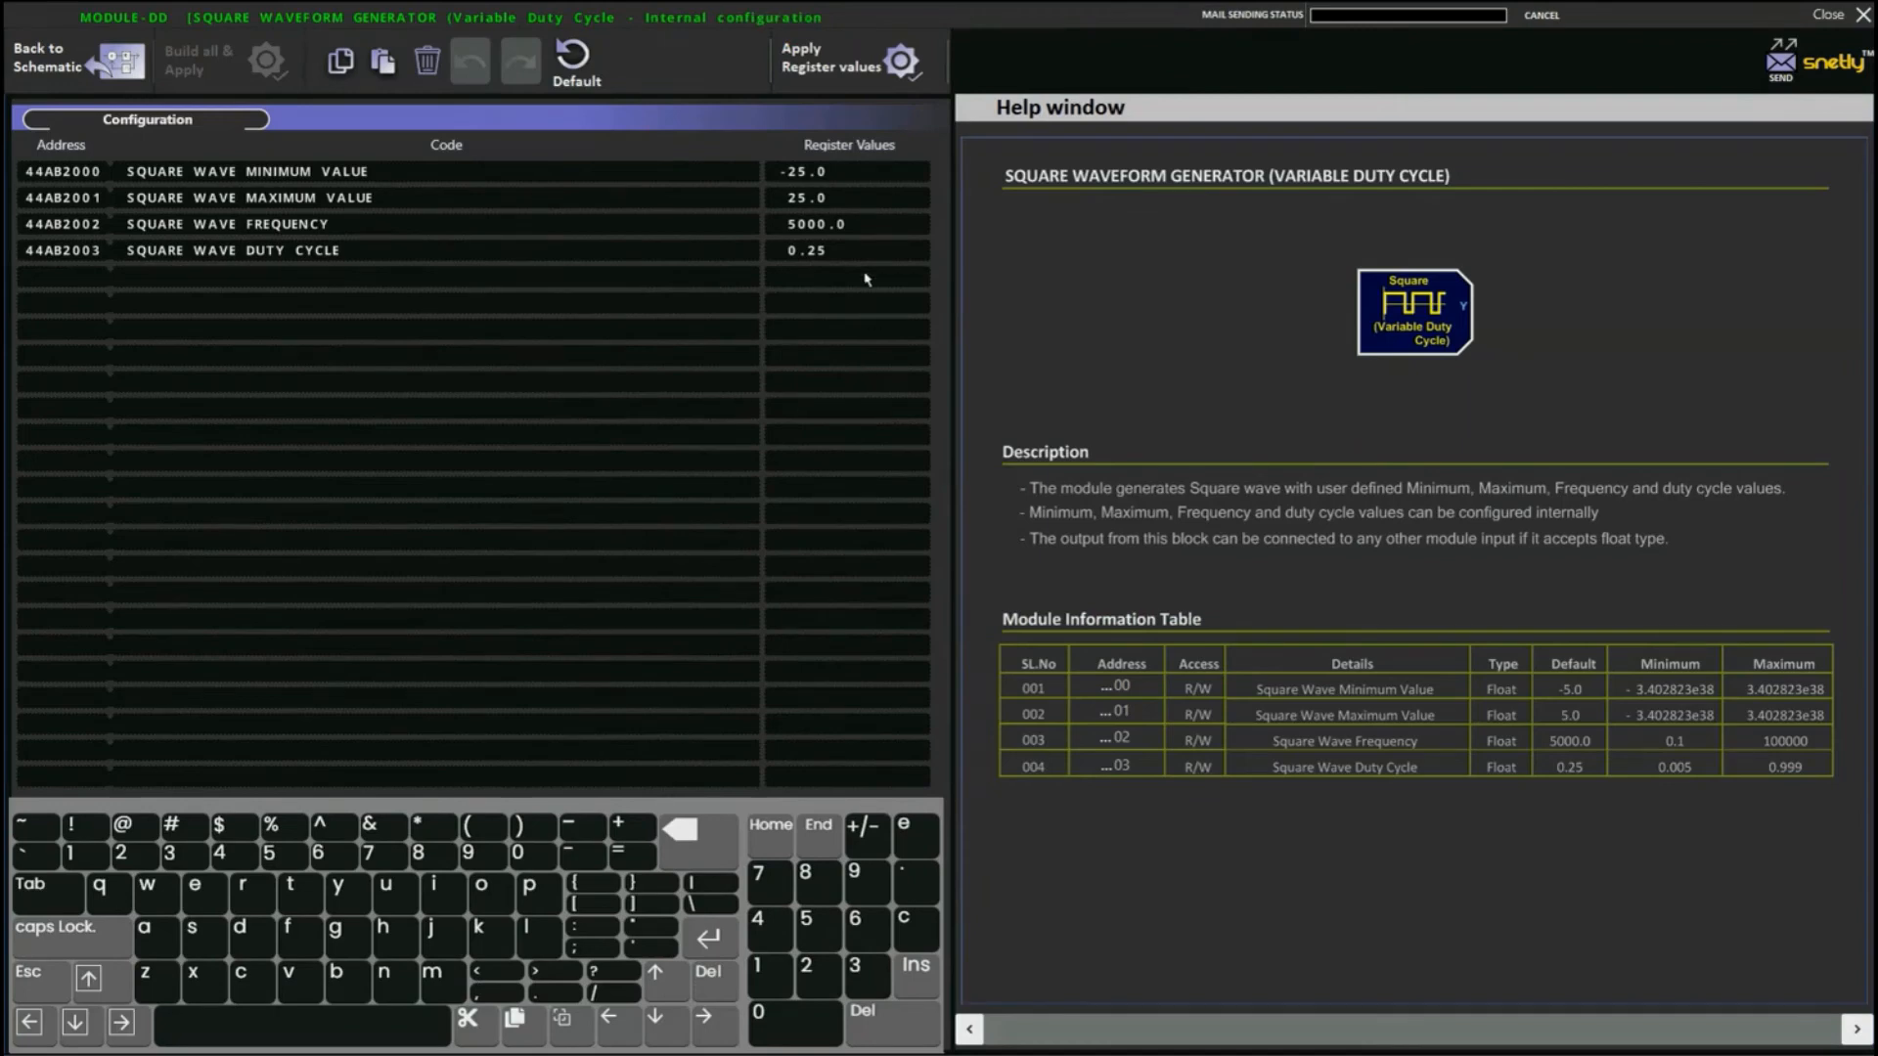
pyautogui.click(693, 850)
pyautogui.click(819, 929)
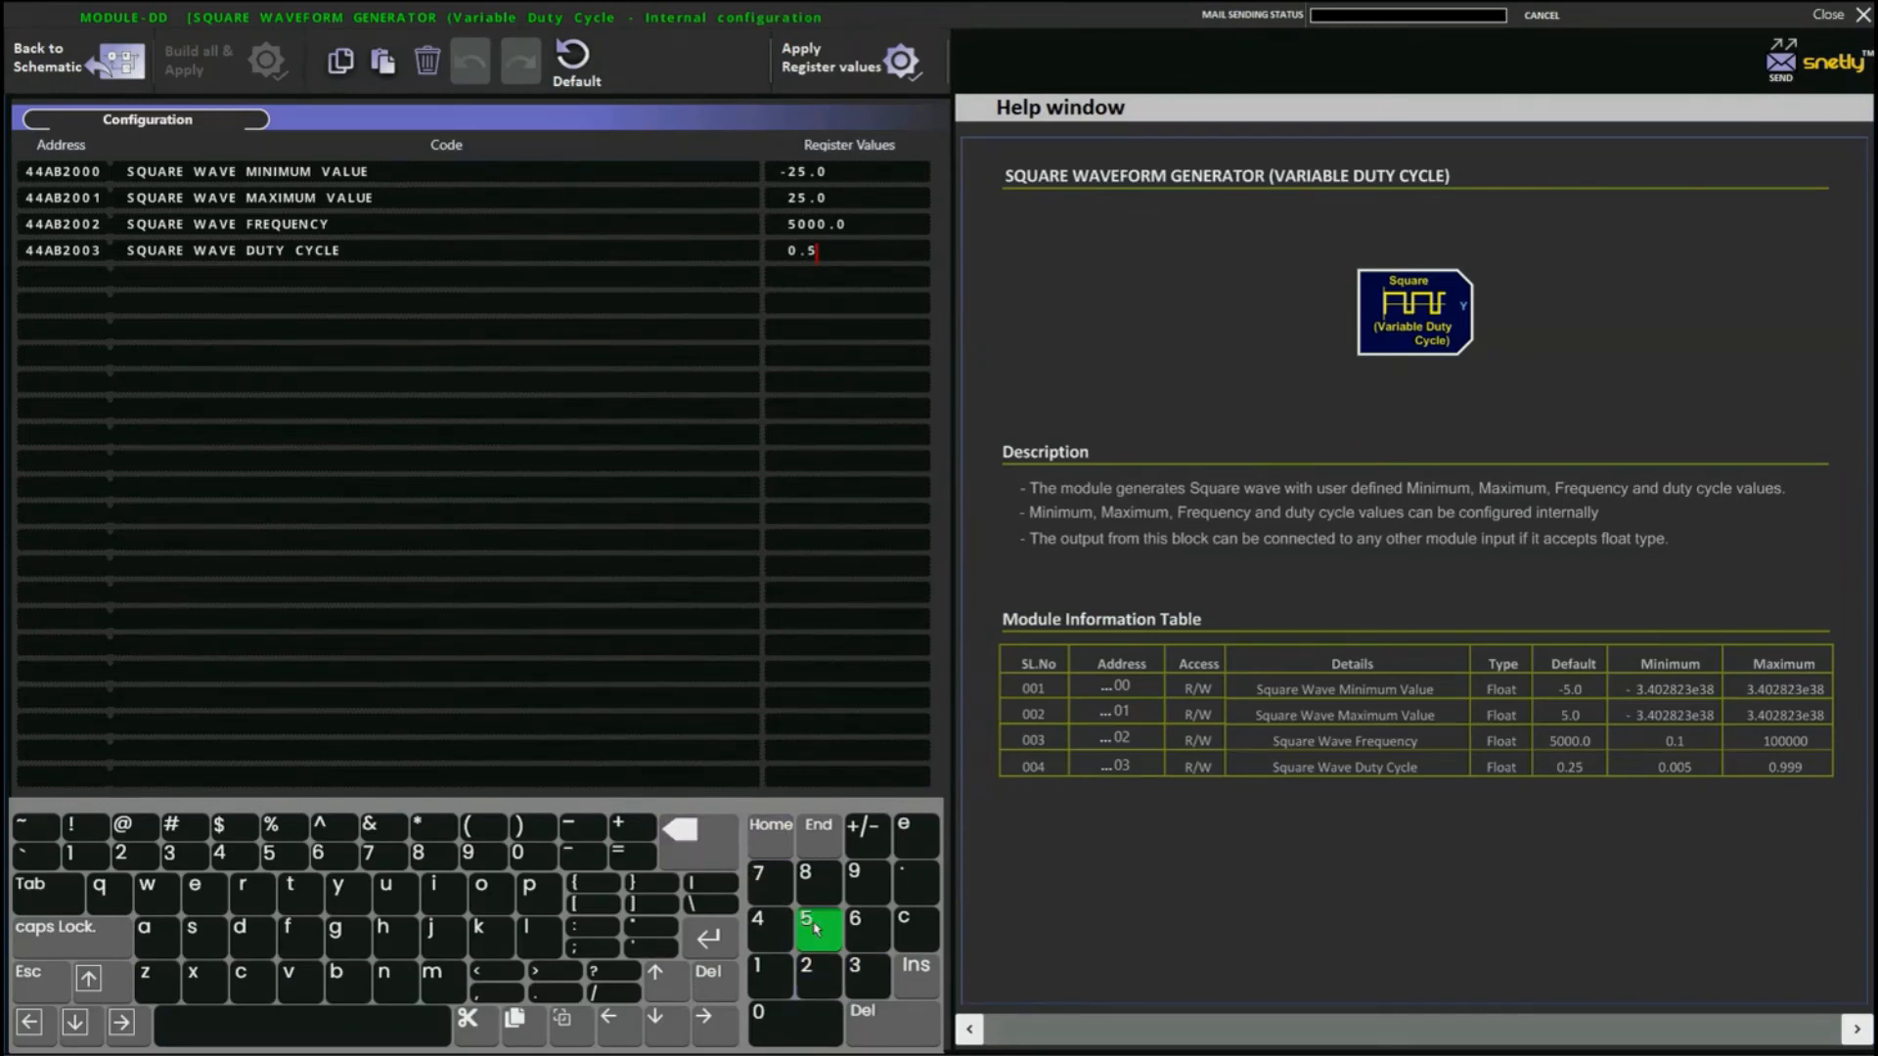
pyautogui.click(794, 1022)
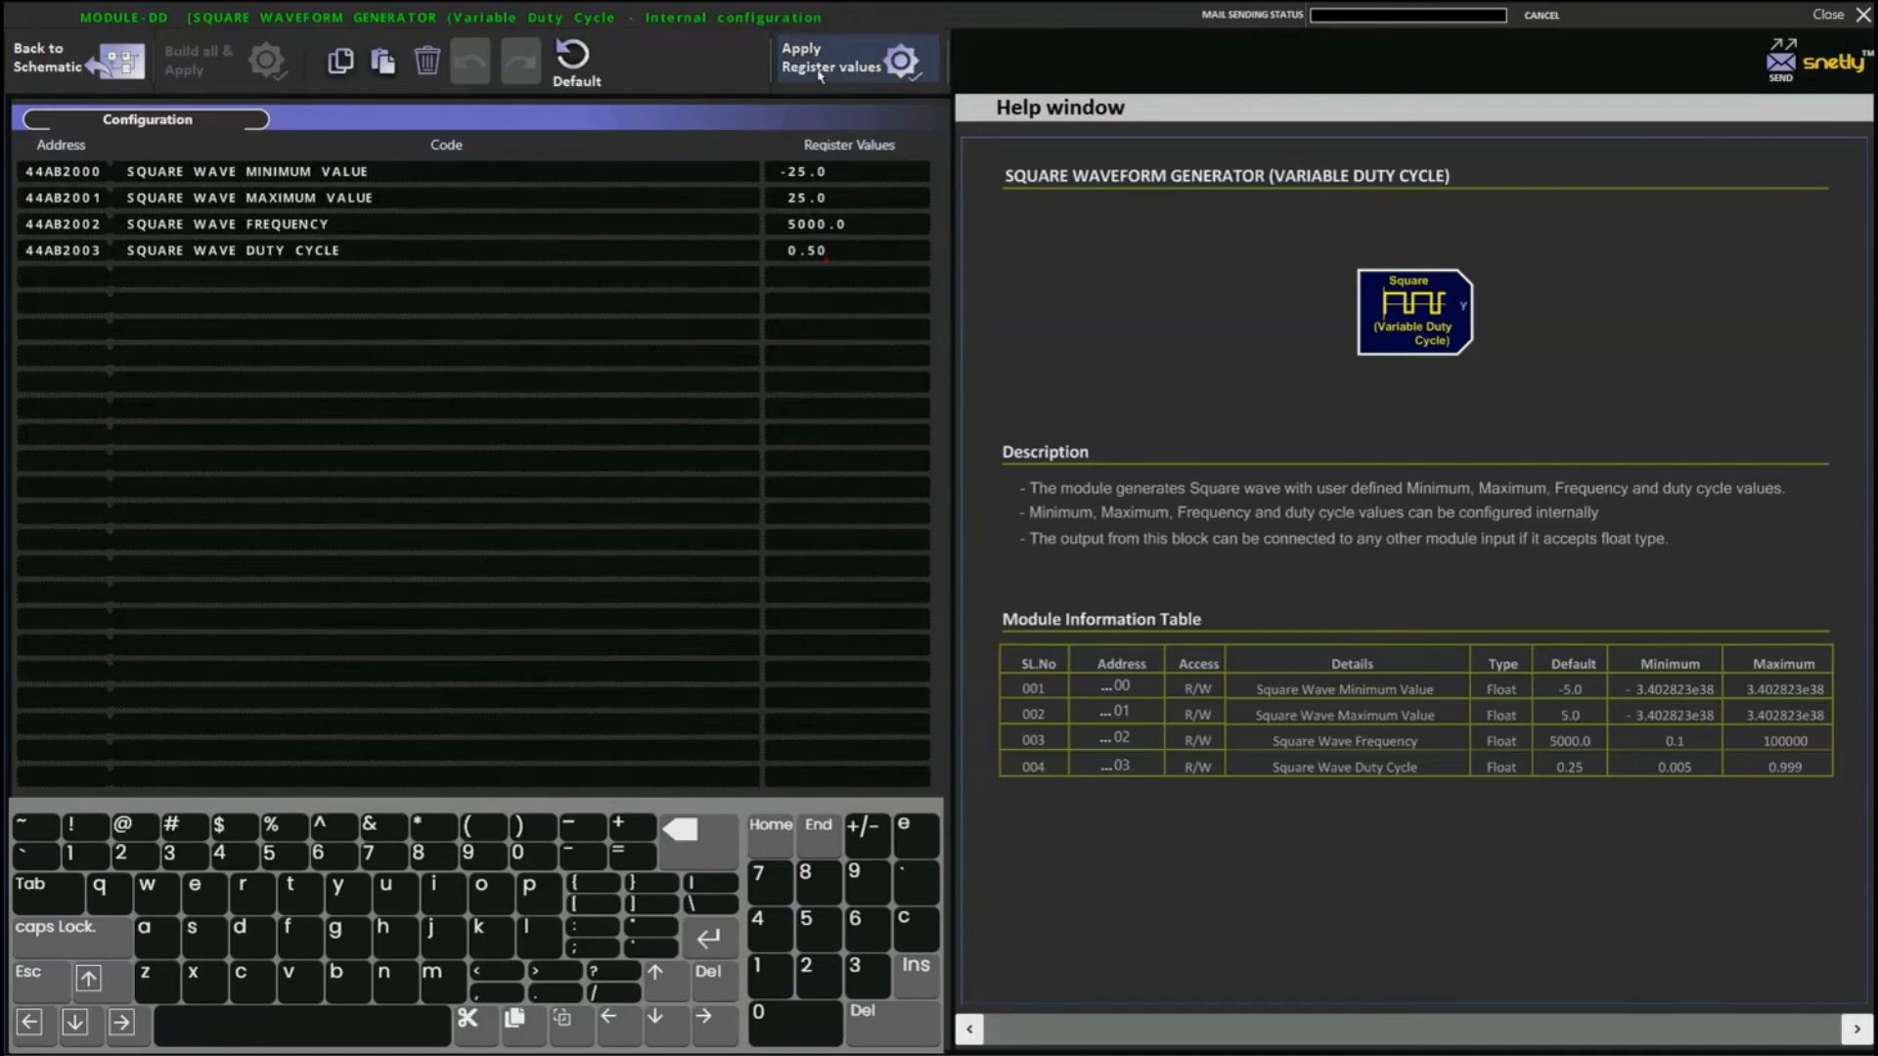
pyautogui.click(820, 75)
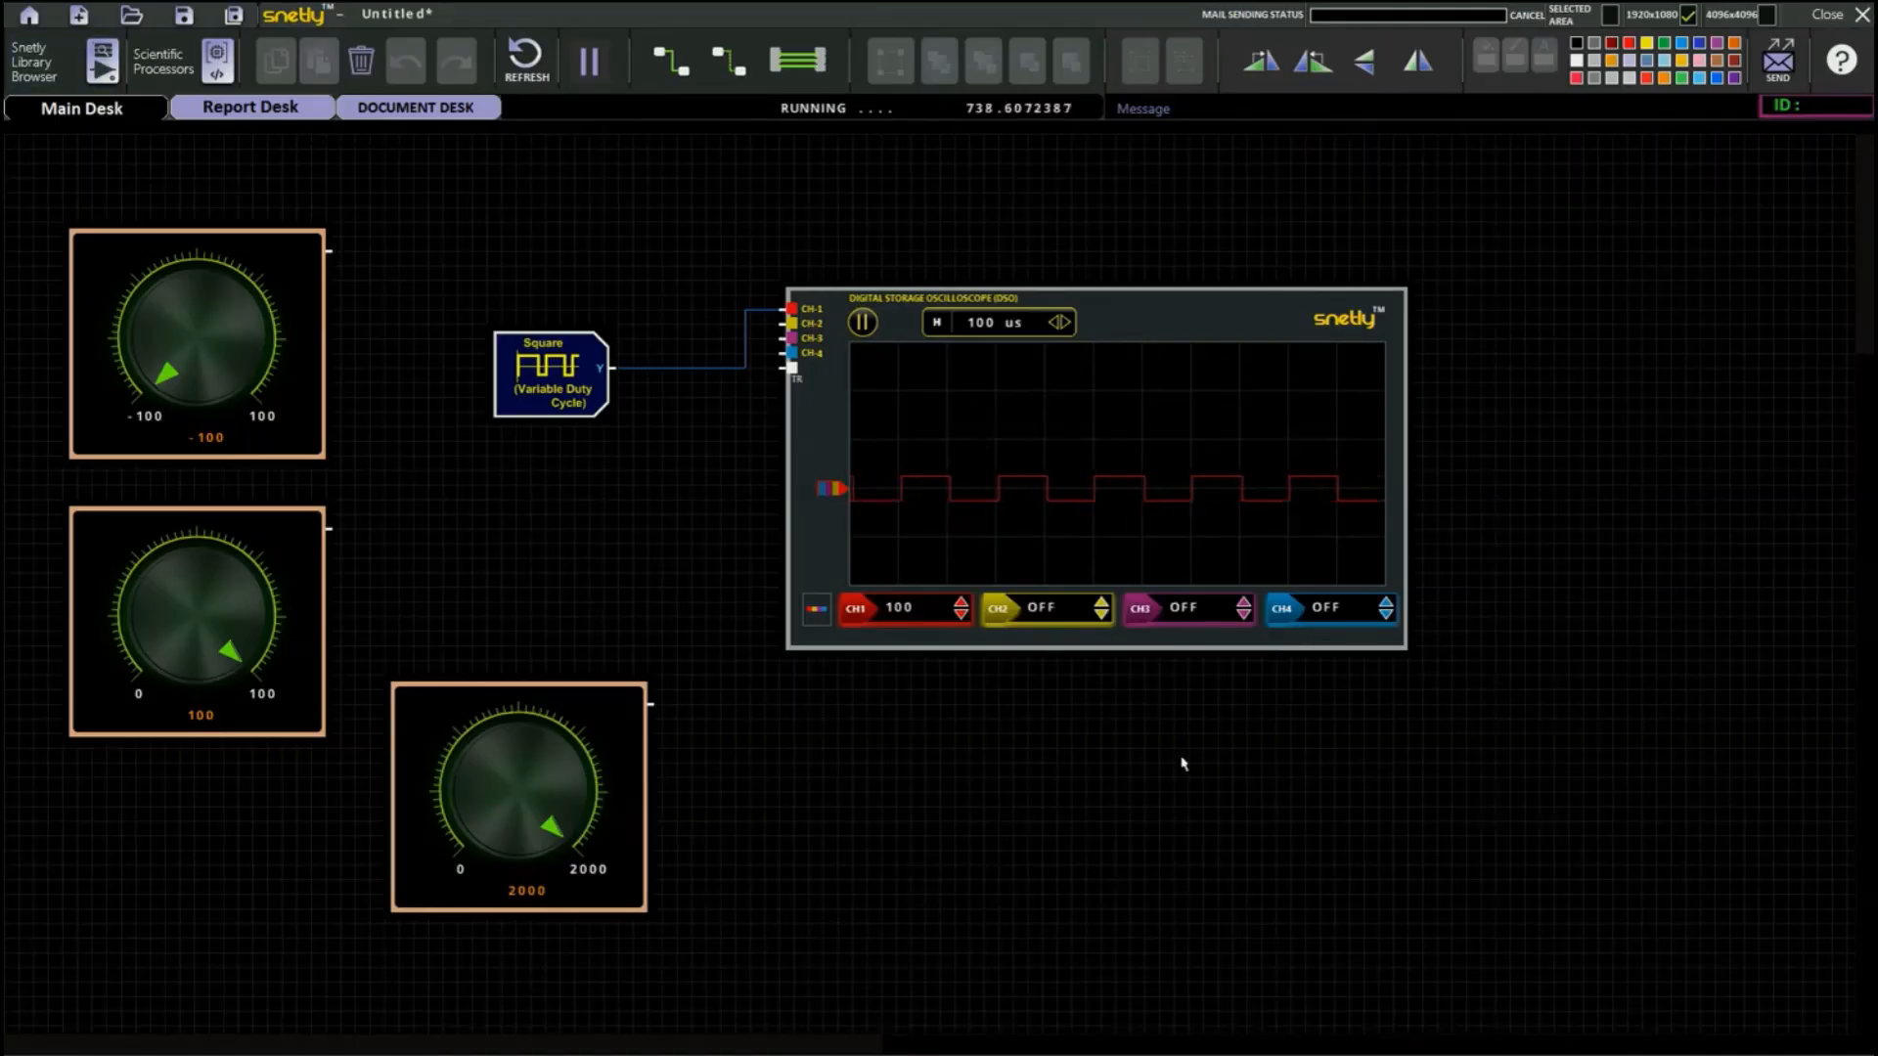
# Replace the square block with the Square (Variable Duty Cycle) source that has min, max, freq and duty inputs.
pyautogui.click(98, 60)
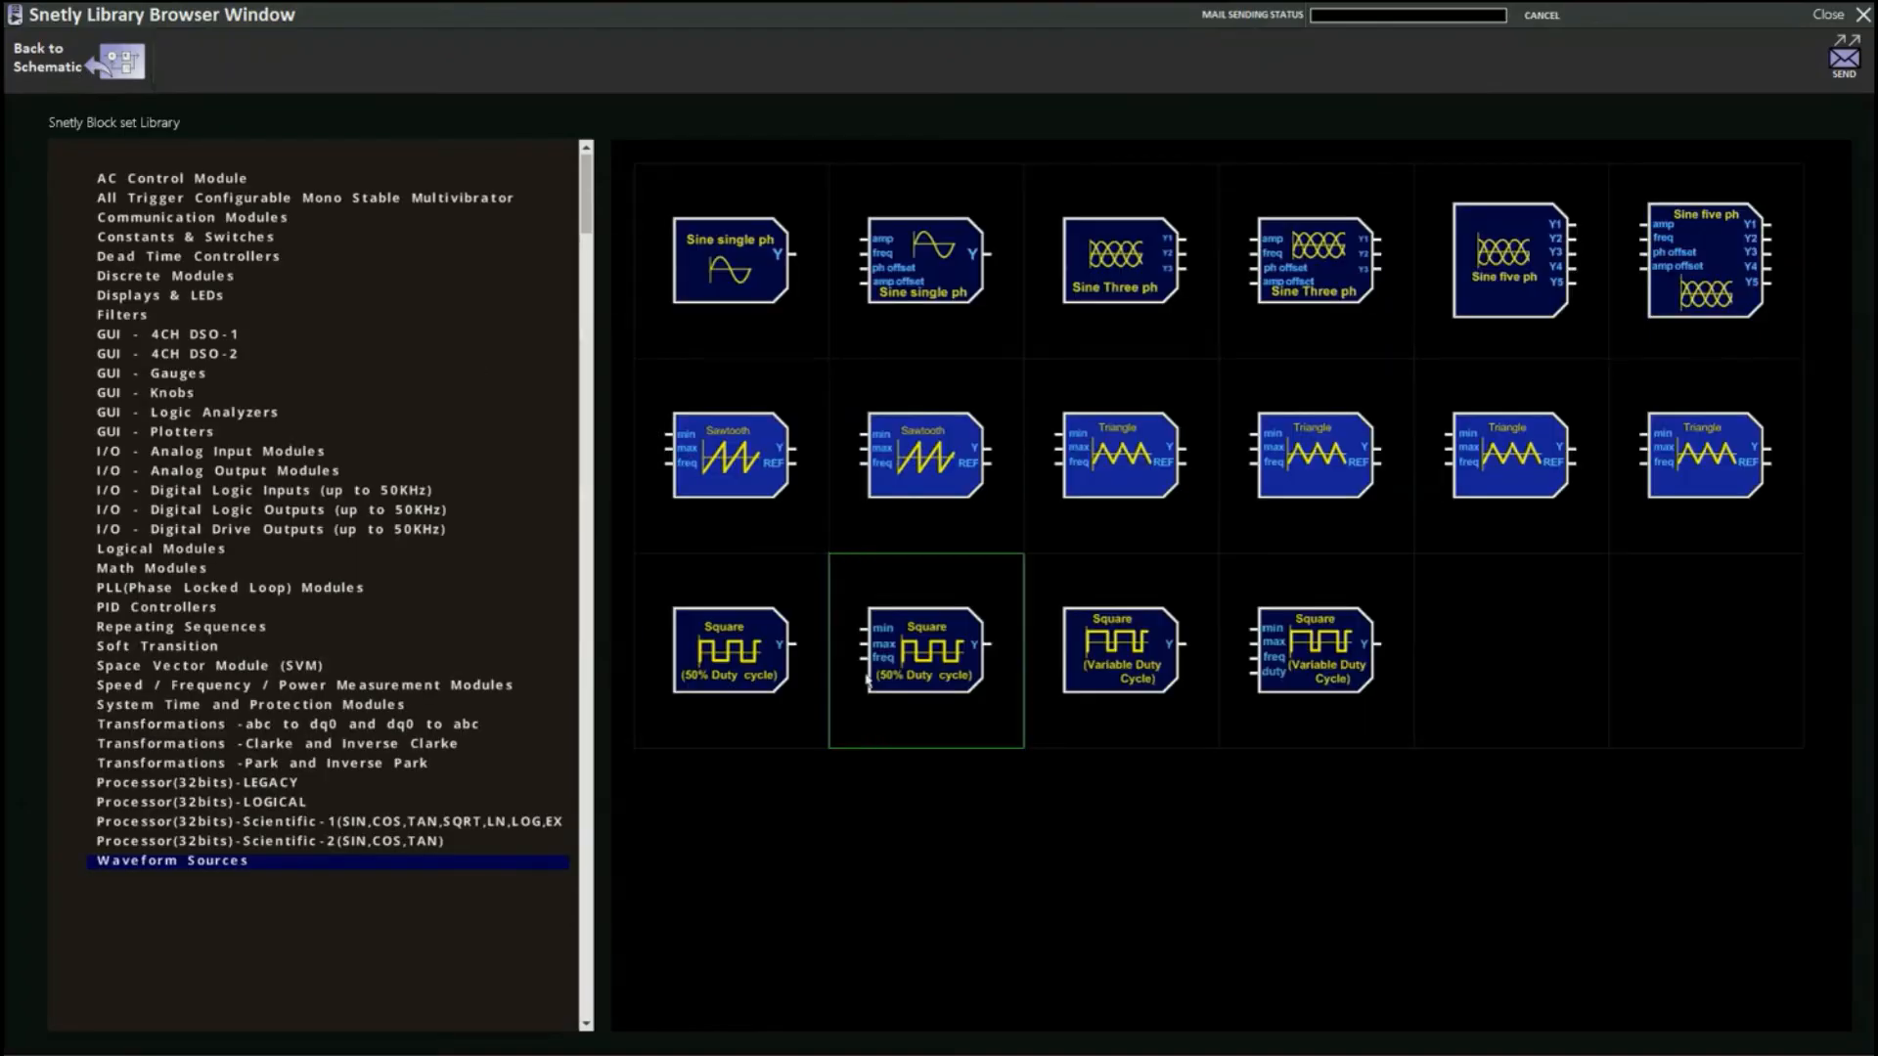
pyautogui.click(1318, 678)
pyautogui.click(578, 549)
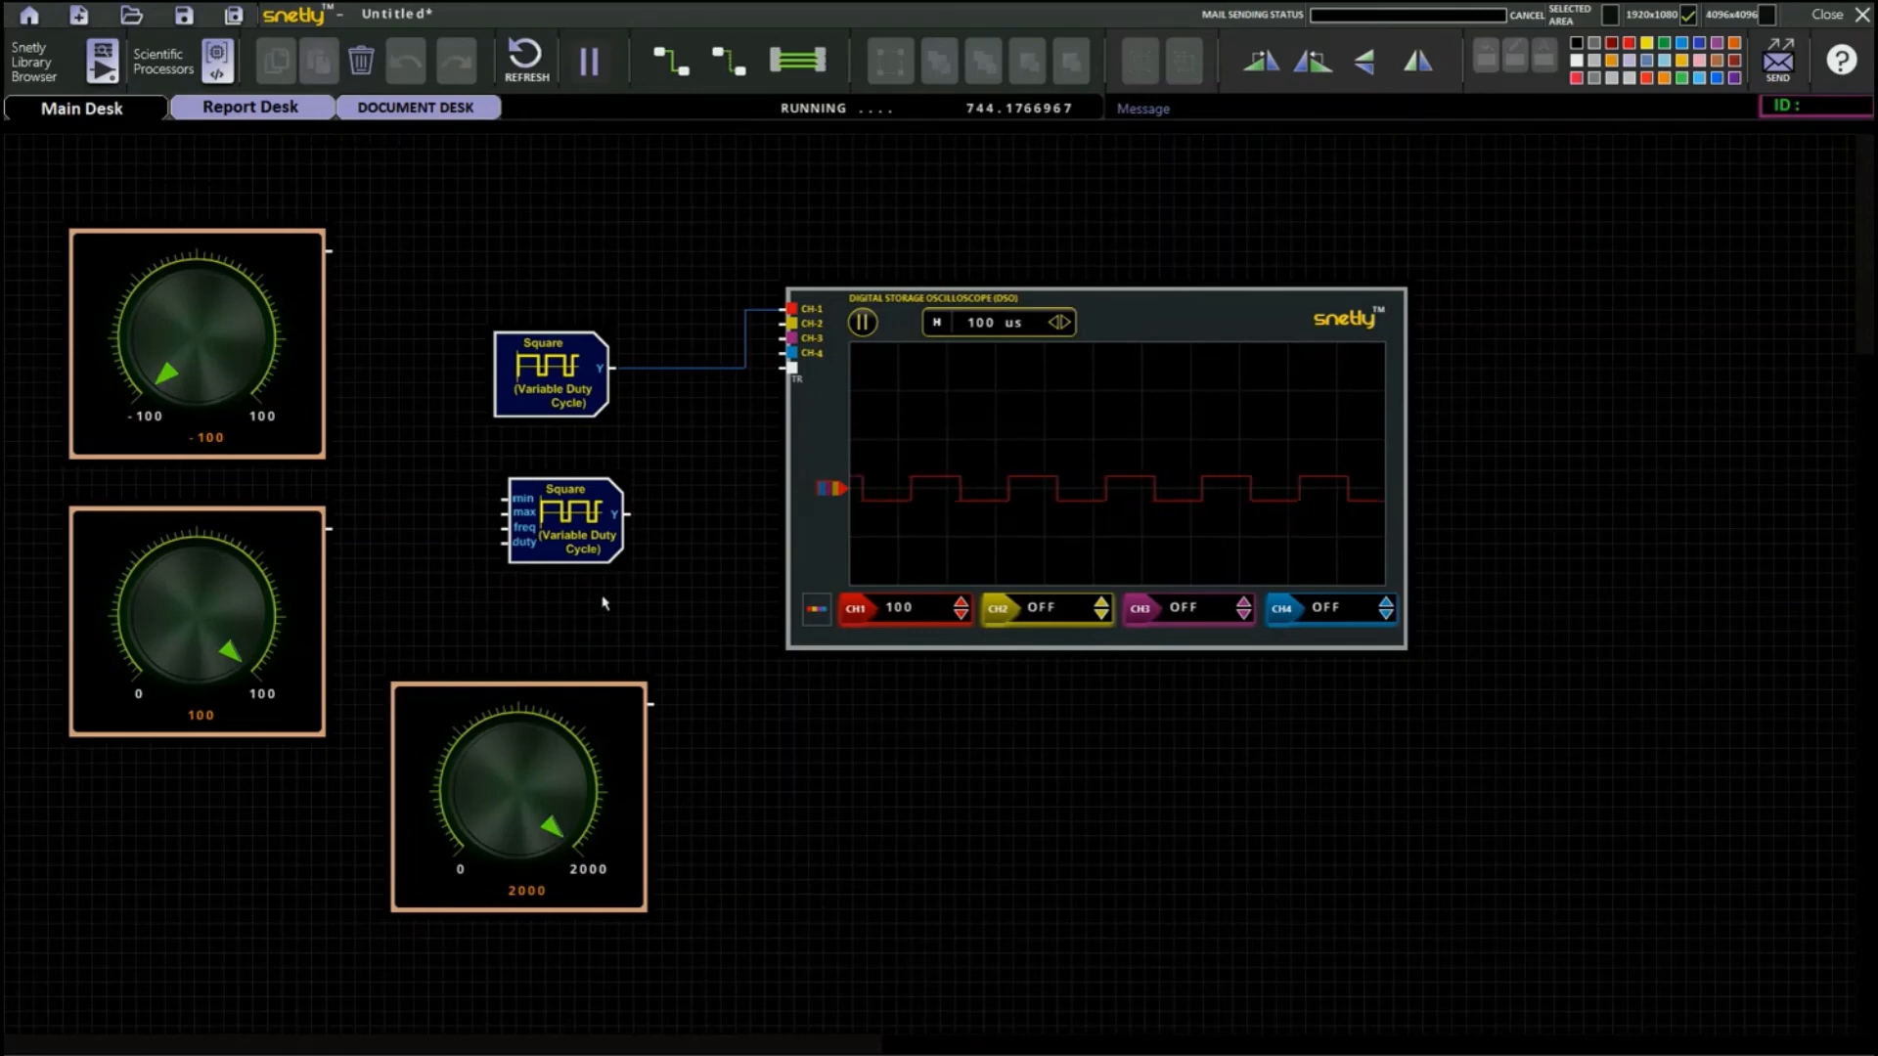
pyautogui.click(539, 368)
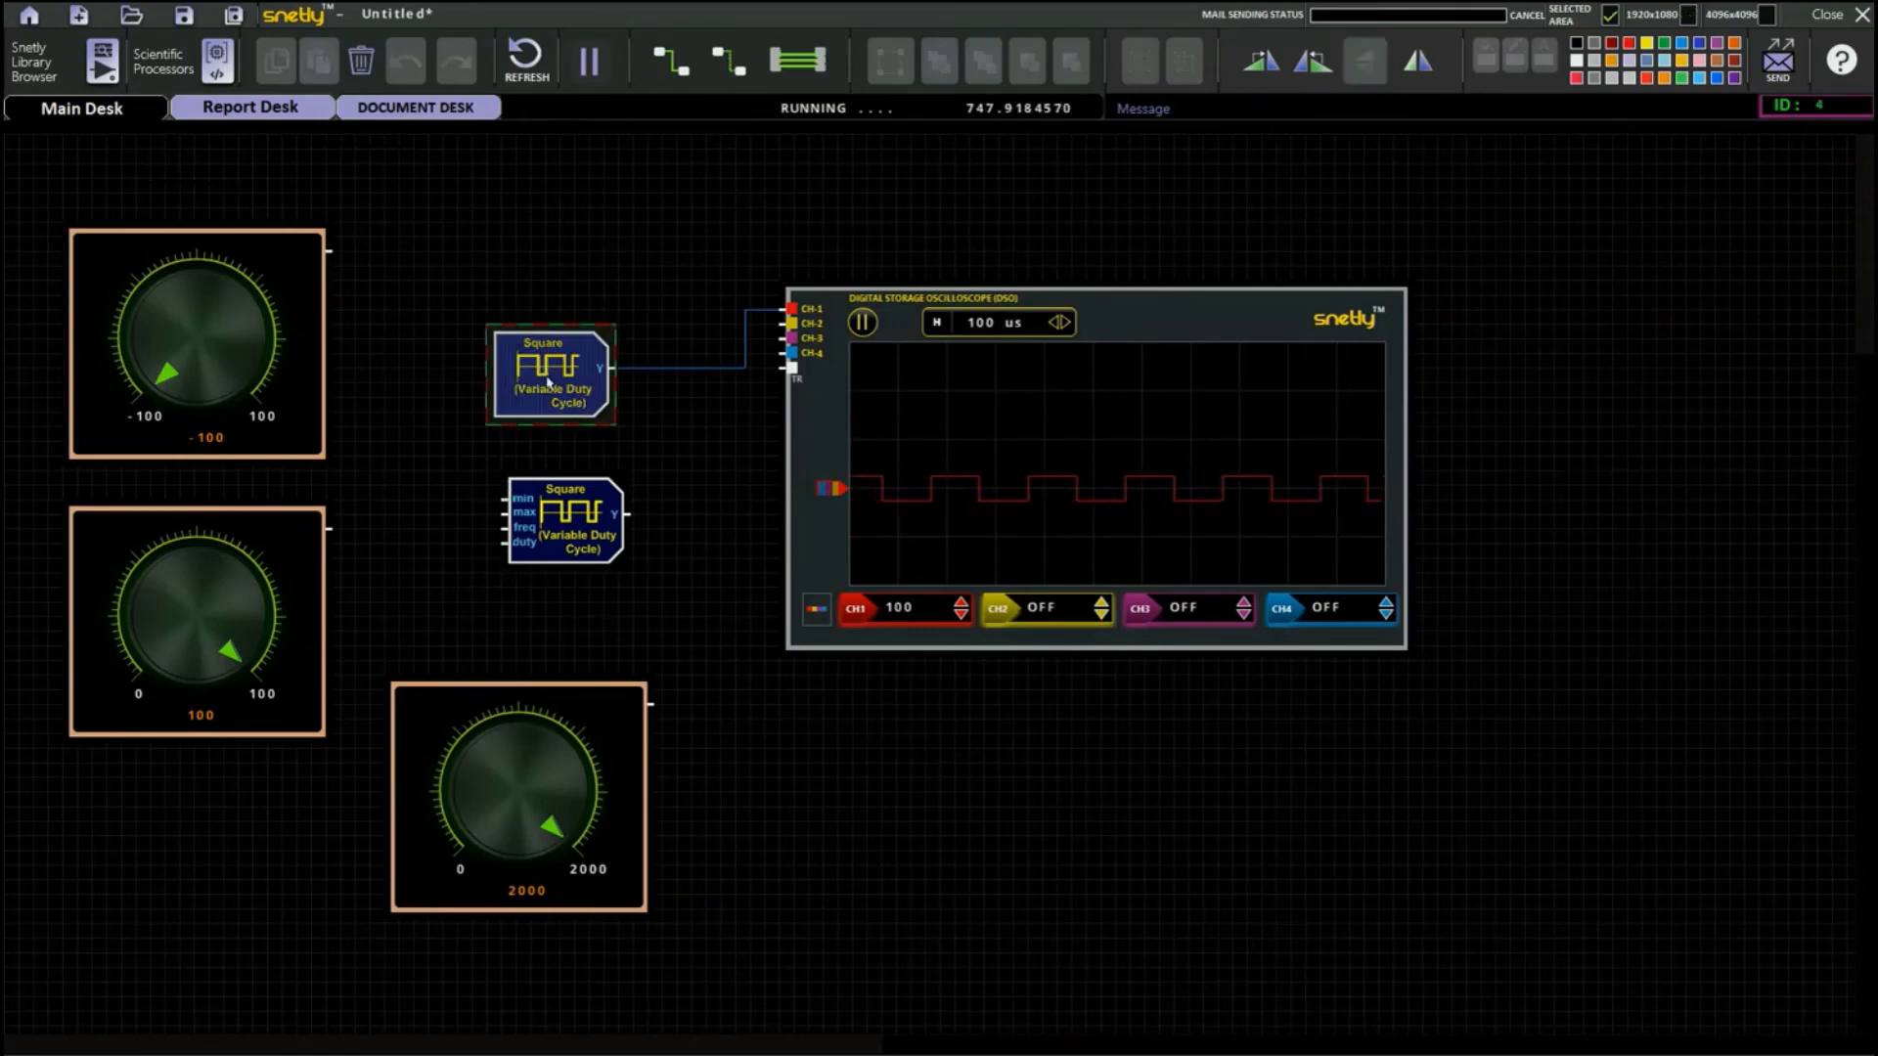
pyautogui.click(361, 60)
pyautogui.moveTo(589, 499); pyautogui.dragTo(587, 403)
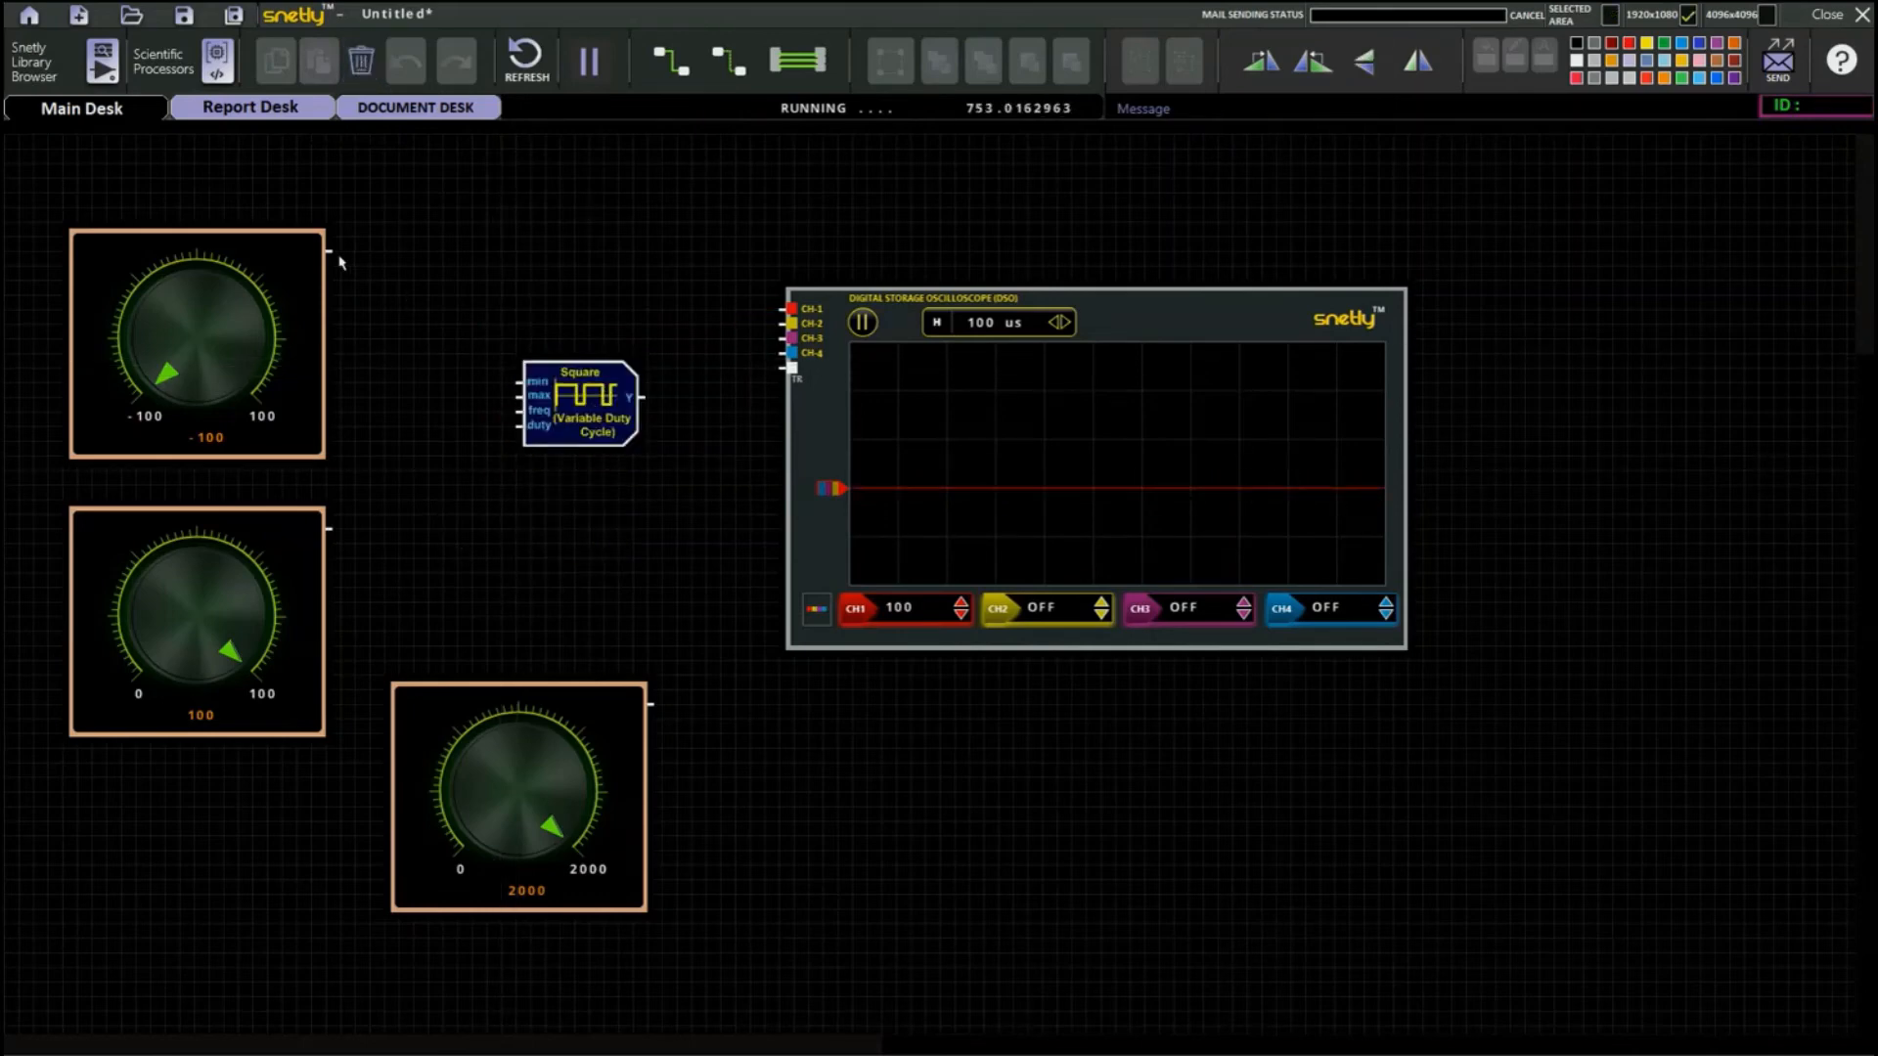
# Wire the three knobs to the block's min, max and freq inputs, keeping the frequency knob at 2000, and move the block closer to the oscilloscope.
pyautogui.click(590, 747)
pyautogui.moveTo(331, 253); pyautogui.dragTo(518, 381)
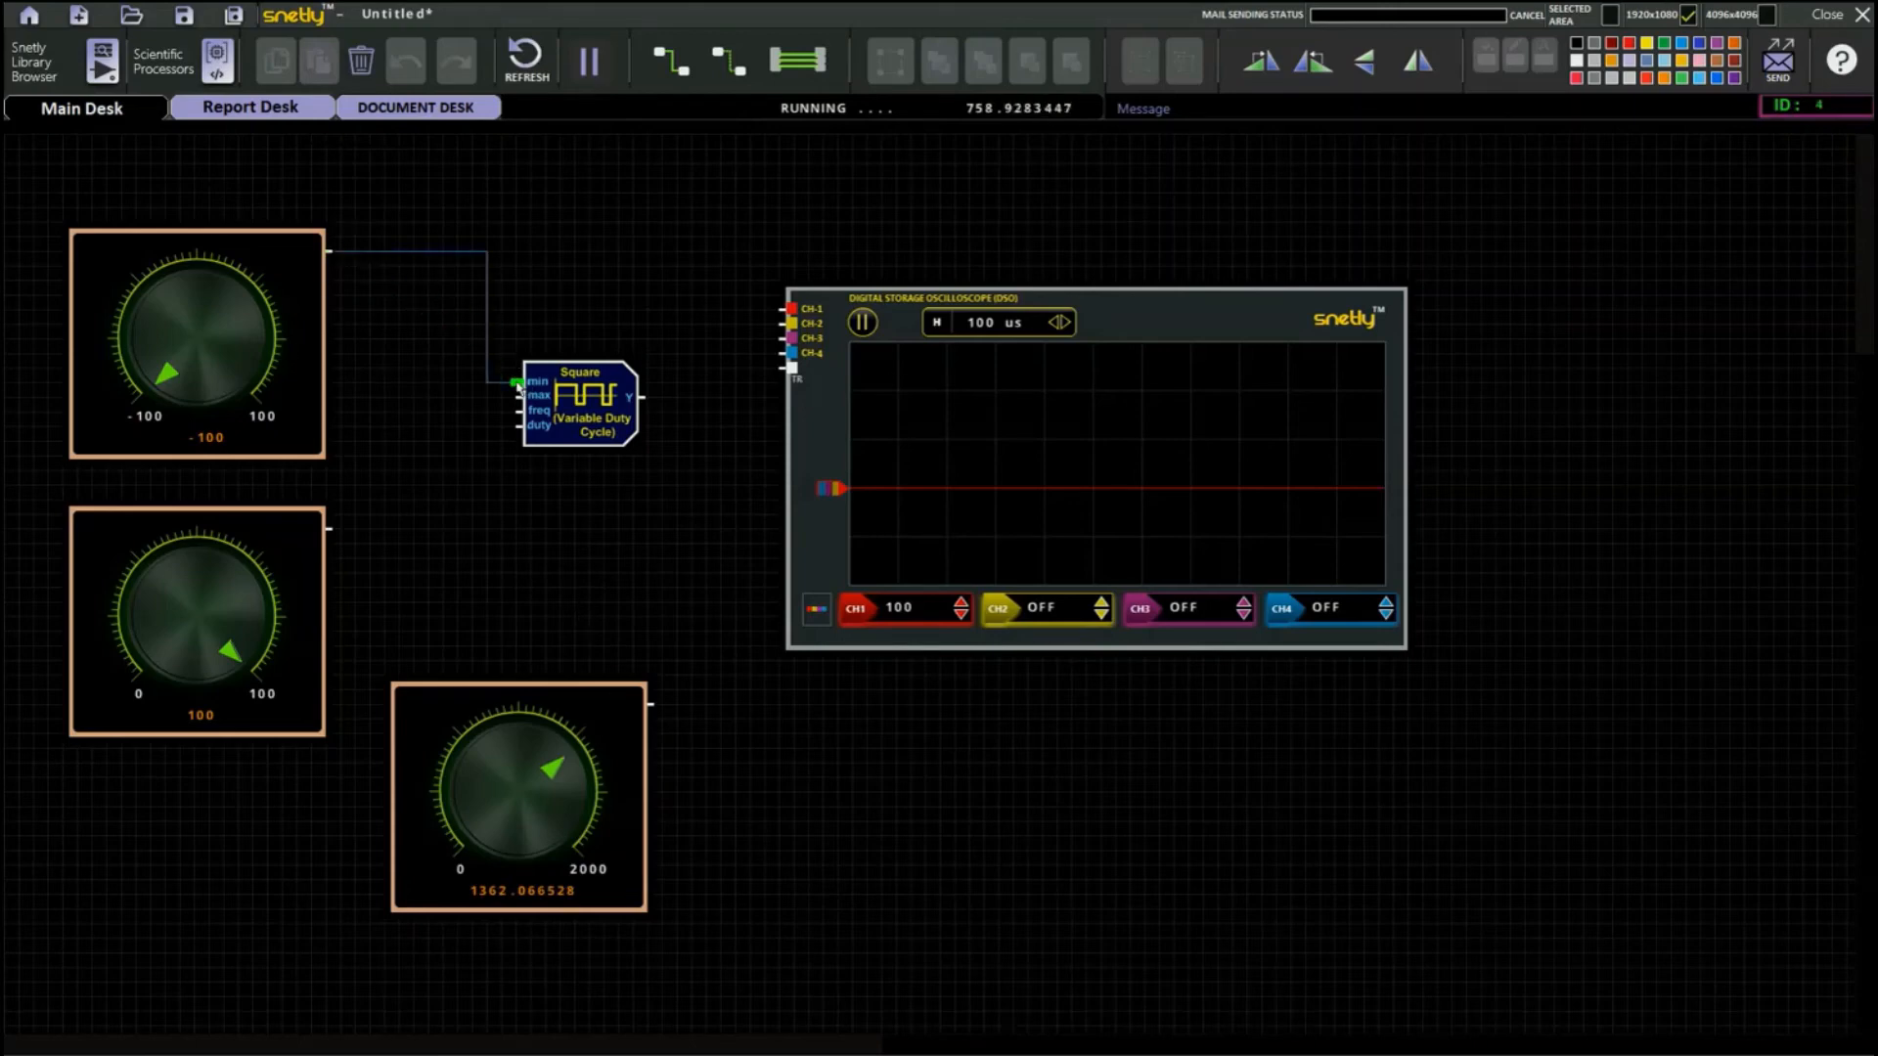
pyautogui.moveTo(333, 530); pyautogui.dragTo(516, 399)
pyautogui.moveTo(556, 766); pyautogui.dragTo(565, 838)
pyautogui.moveTo(651, 704); pyautogui.dragTo(660, 336)
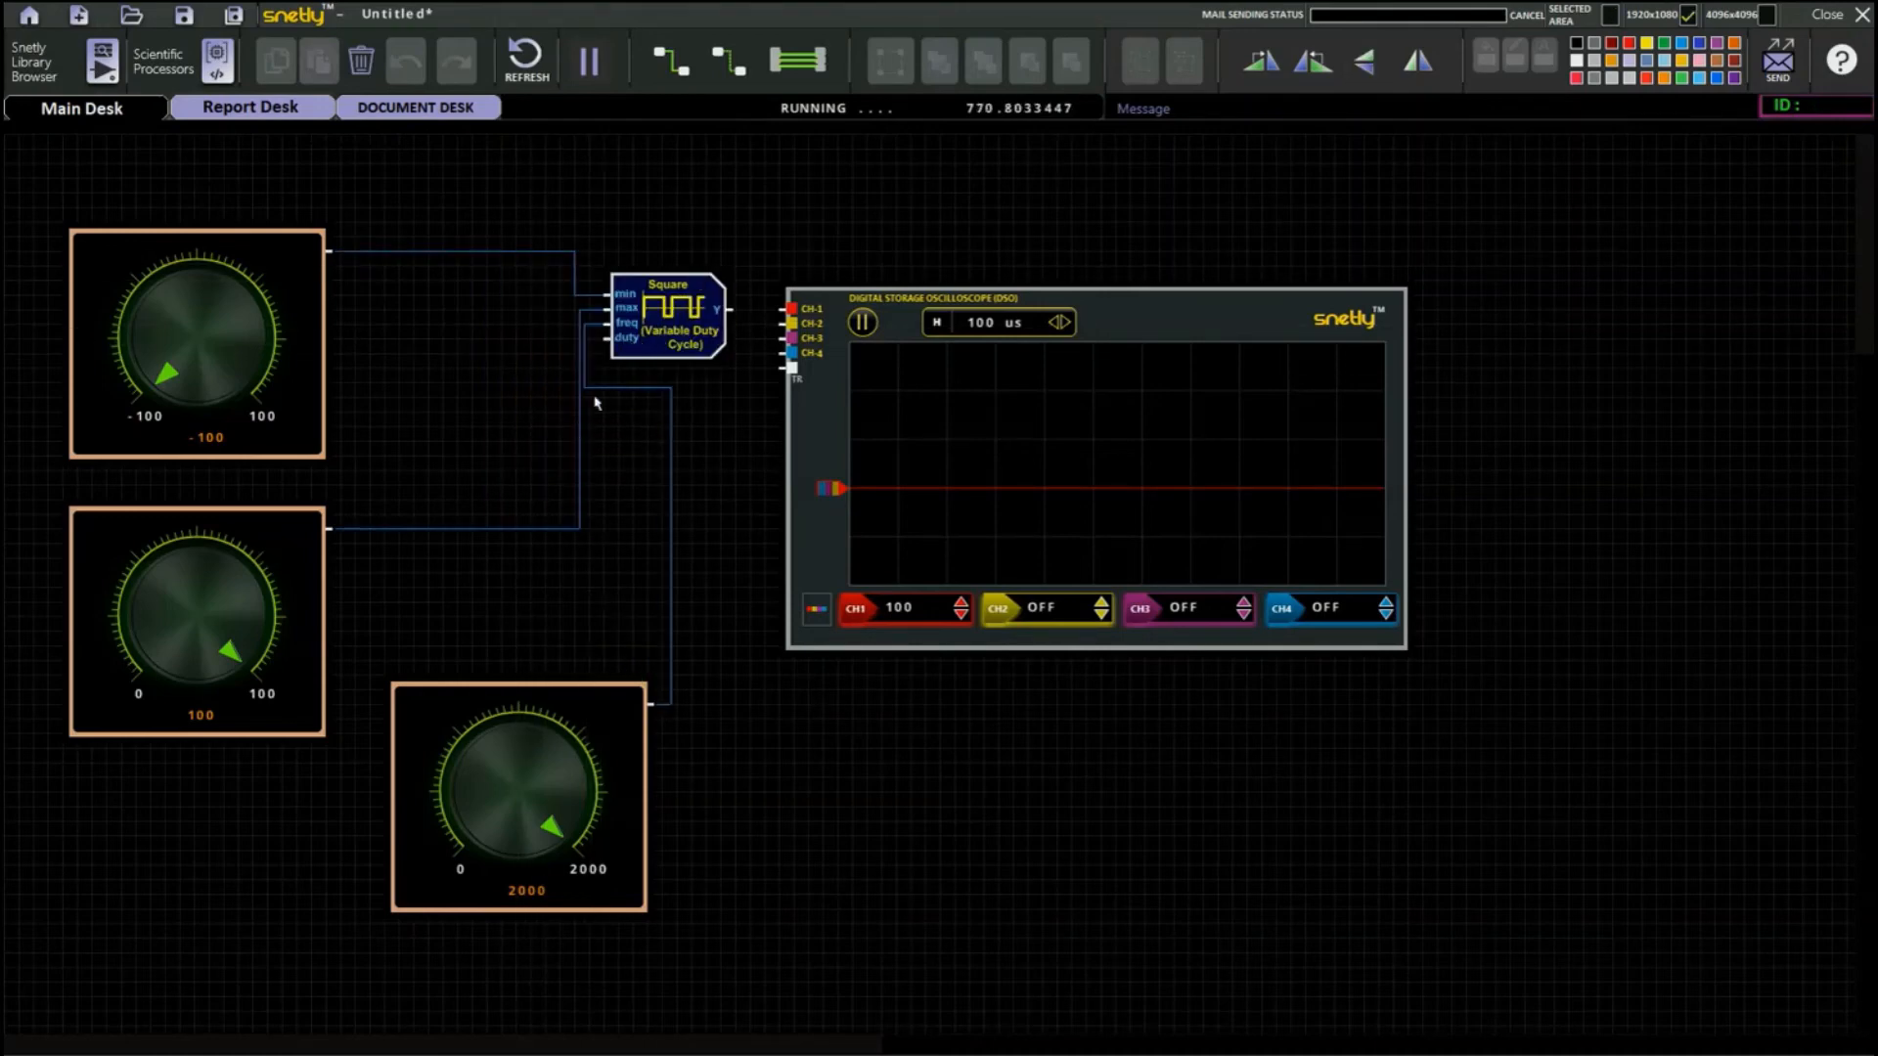
# Add a fourth knob from the GUI knobs library and place it below the oscilloscope.
pyautogui.click(40, 71)
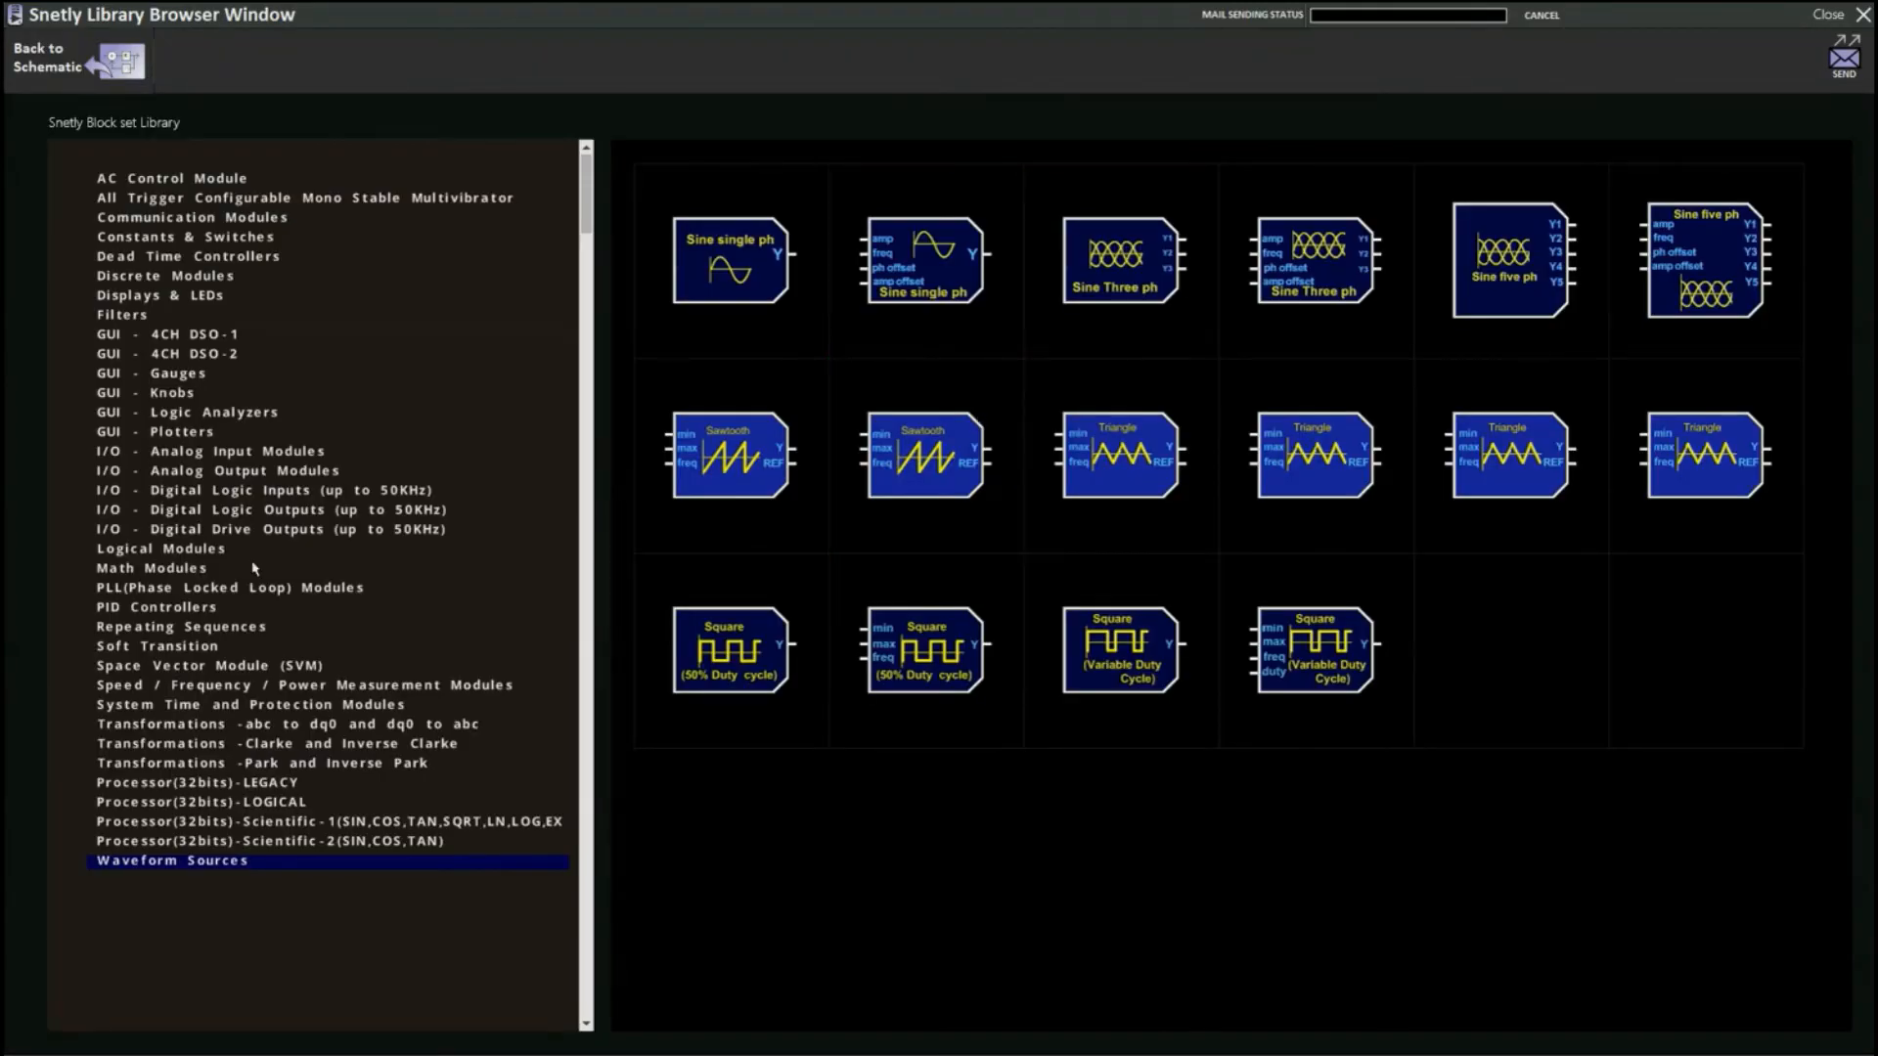
pyautogui.click(172, 393)
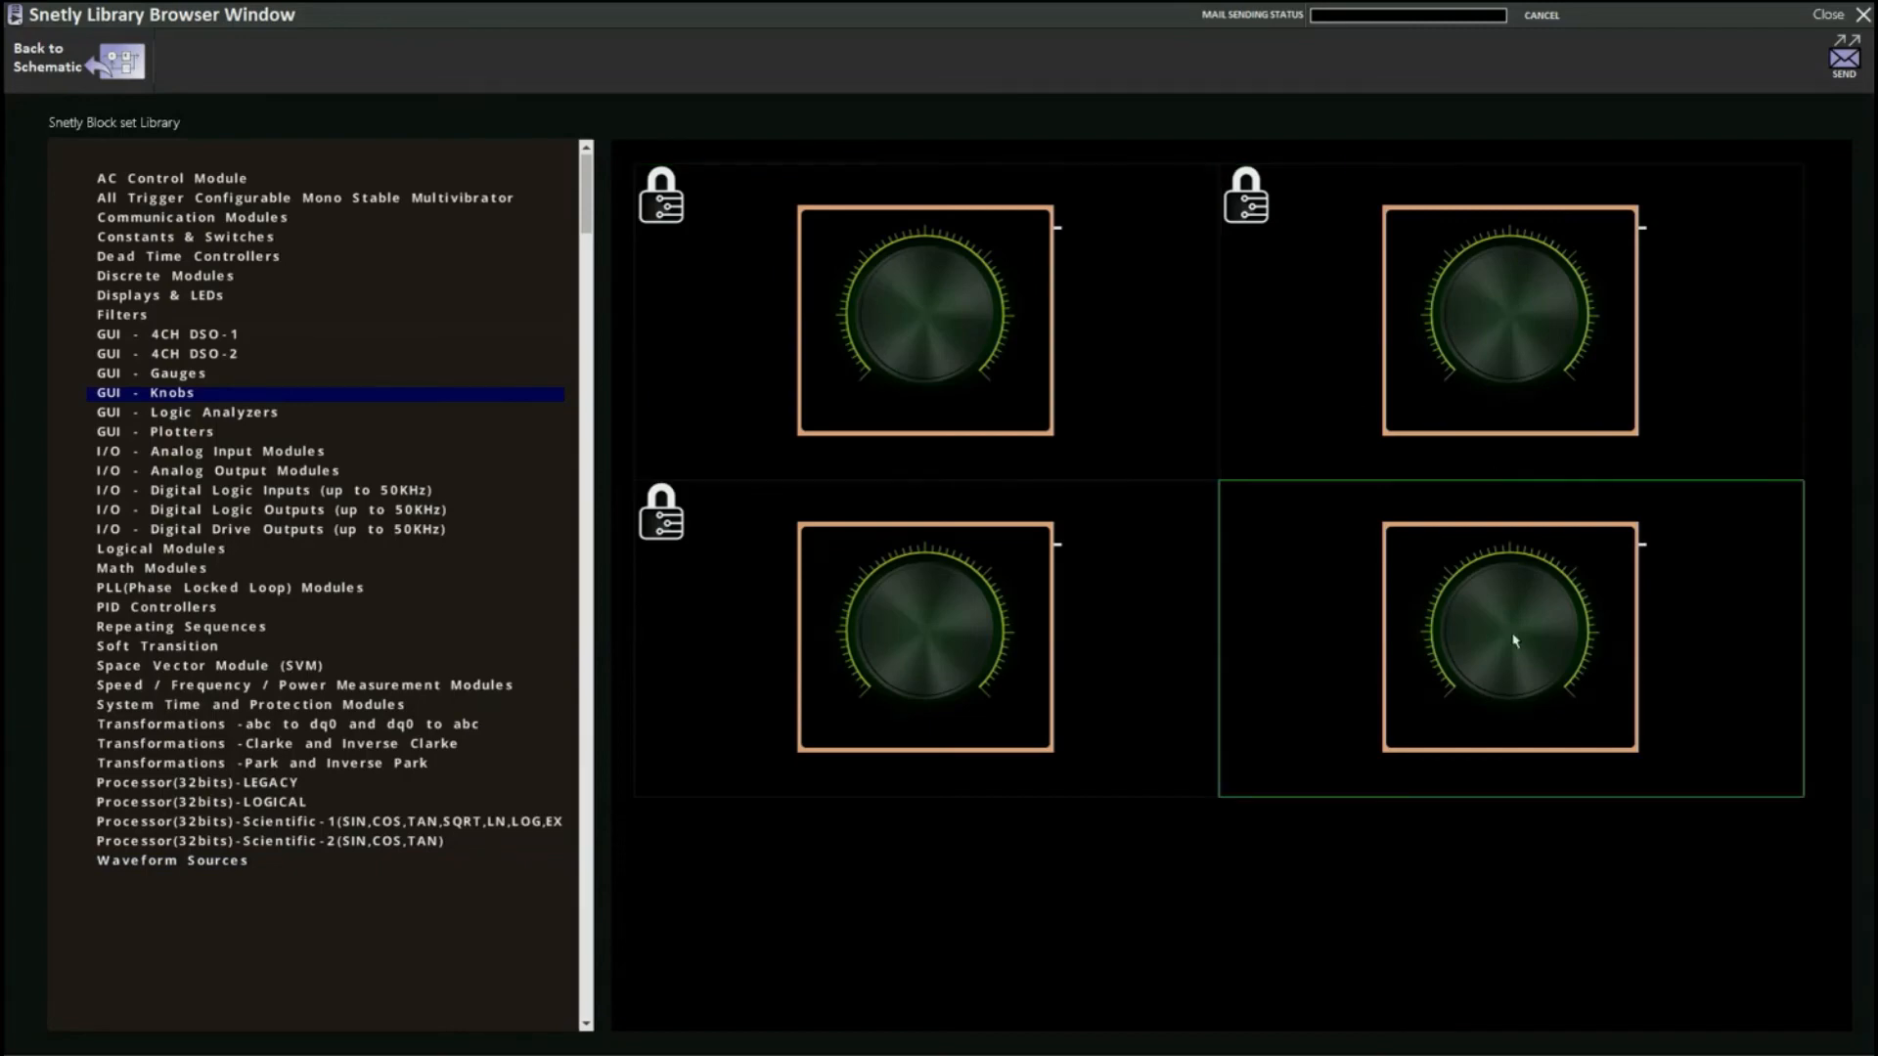
pyautogui.click(205, 238)
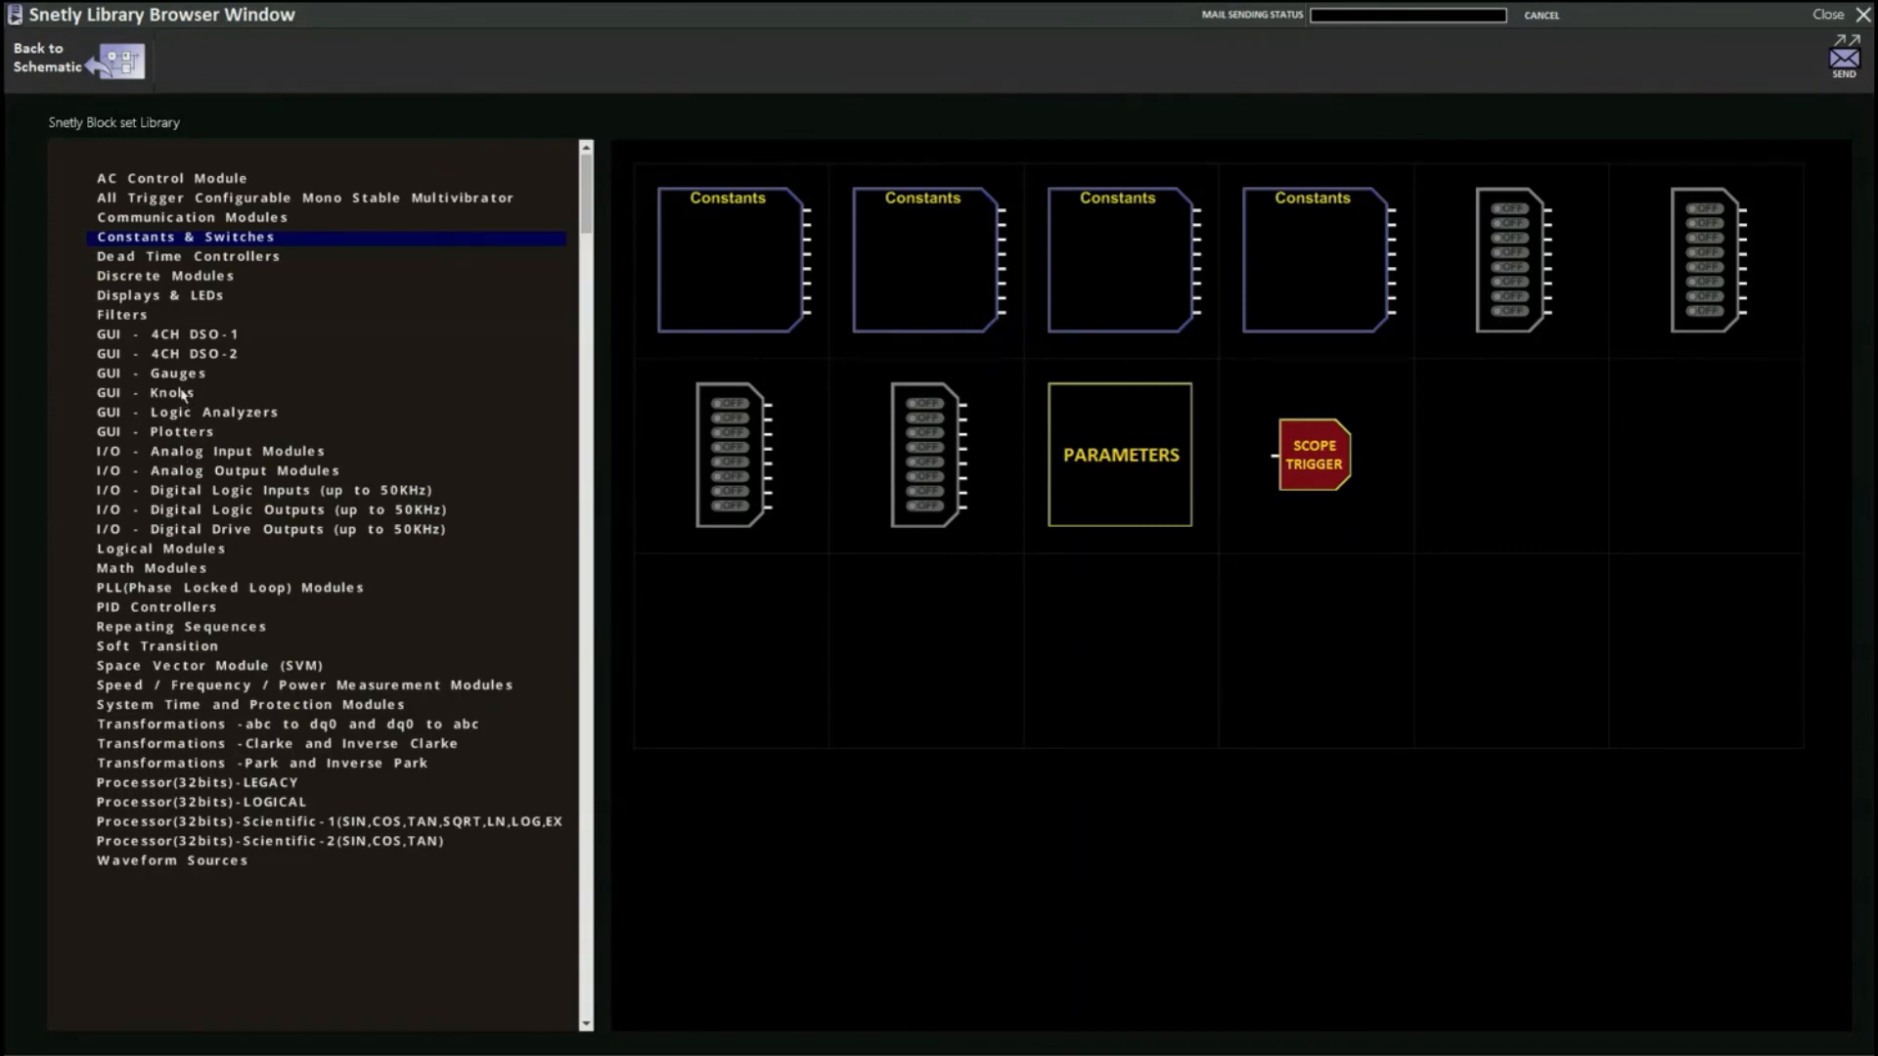
pyautogui.click(183, 394)
pyautogui.click(1542, 453)
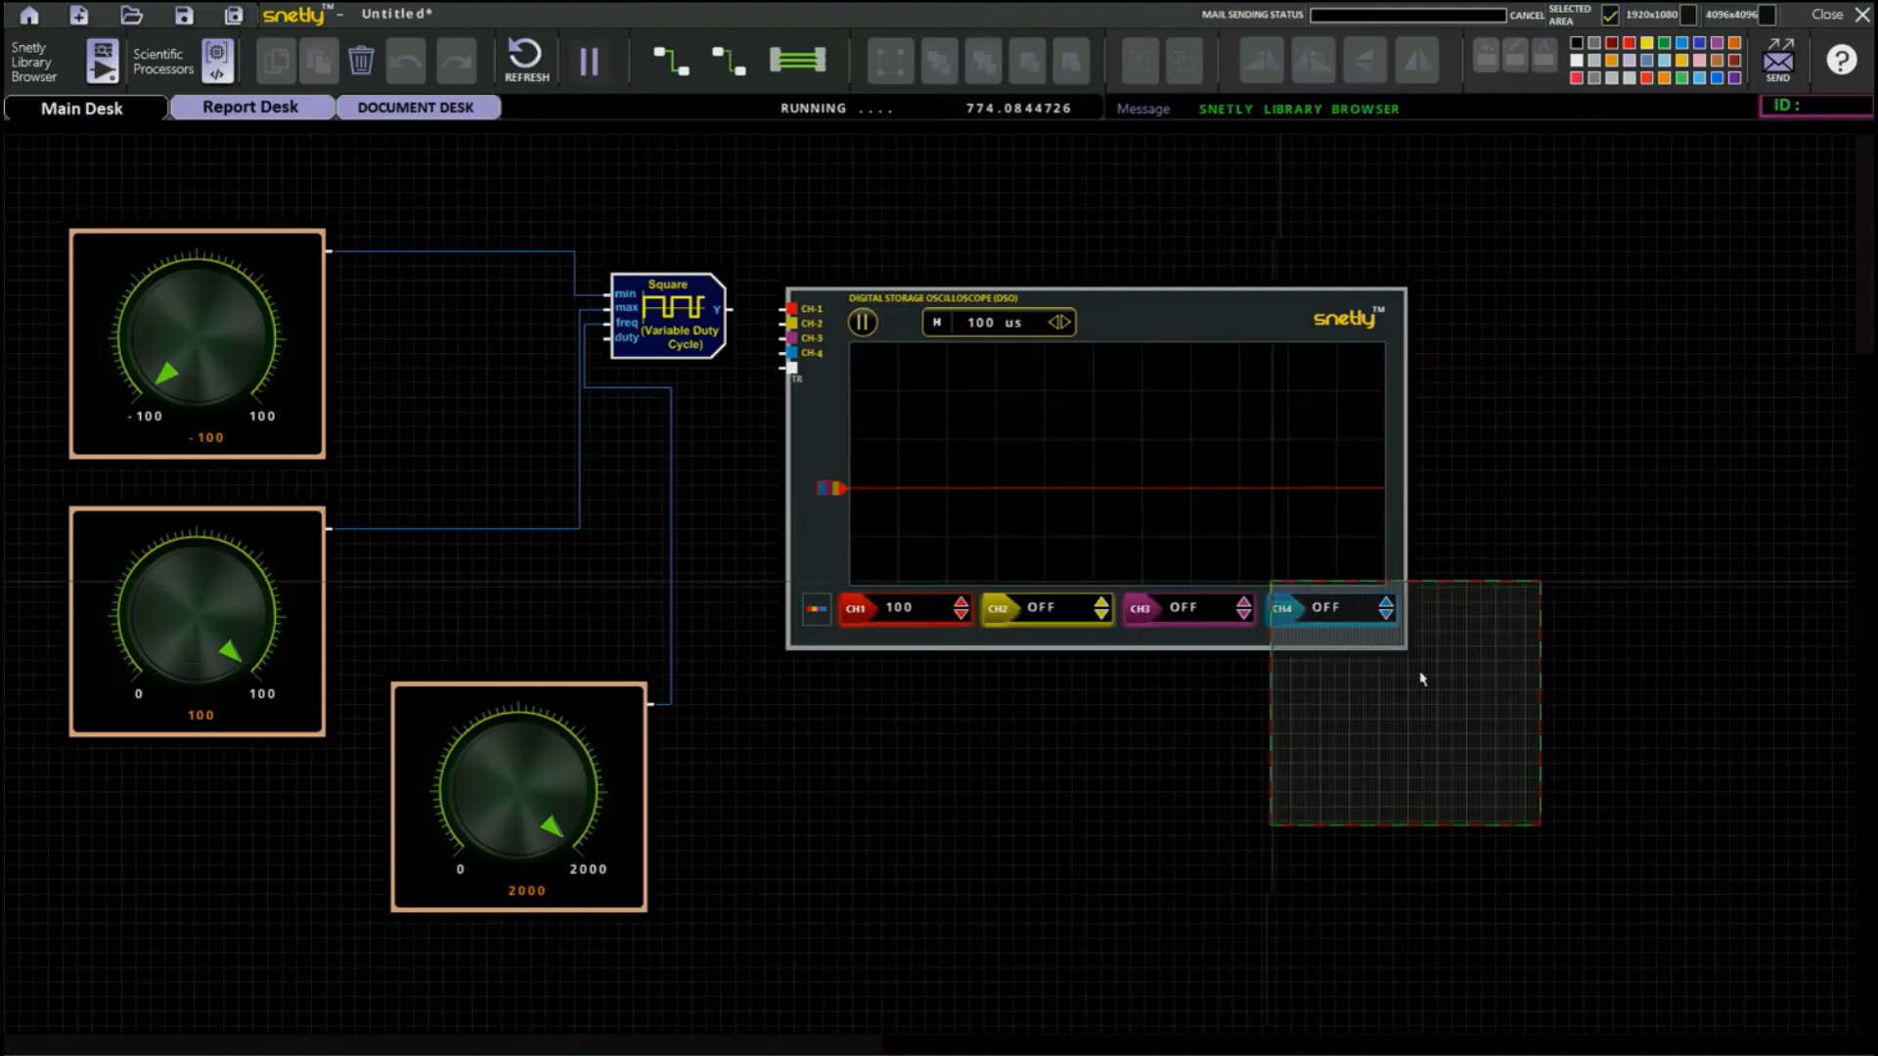
pyautogui.click(984, 819)
# Set the fourth knob's maximum value to .99, apply the register values, and return to the schematic.
pyautogui.doubleClick(1073, 746)
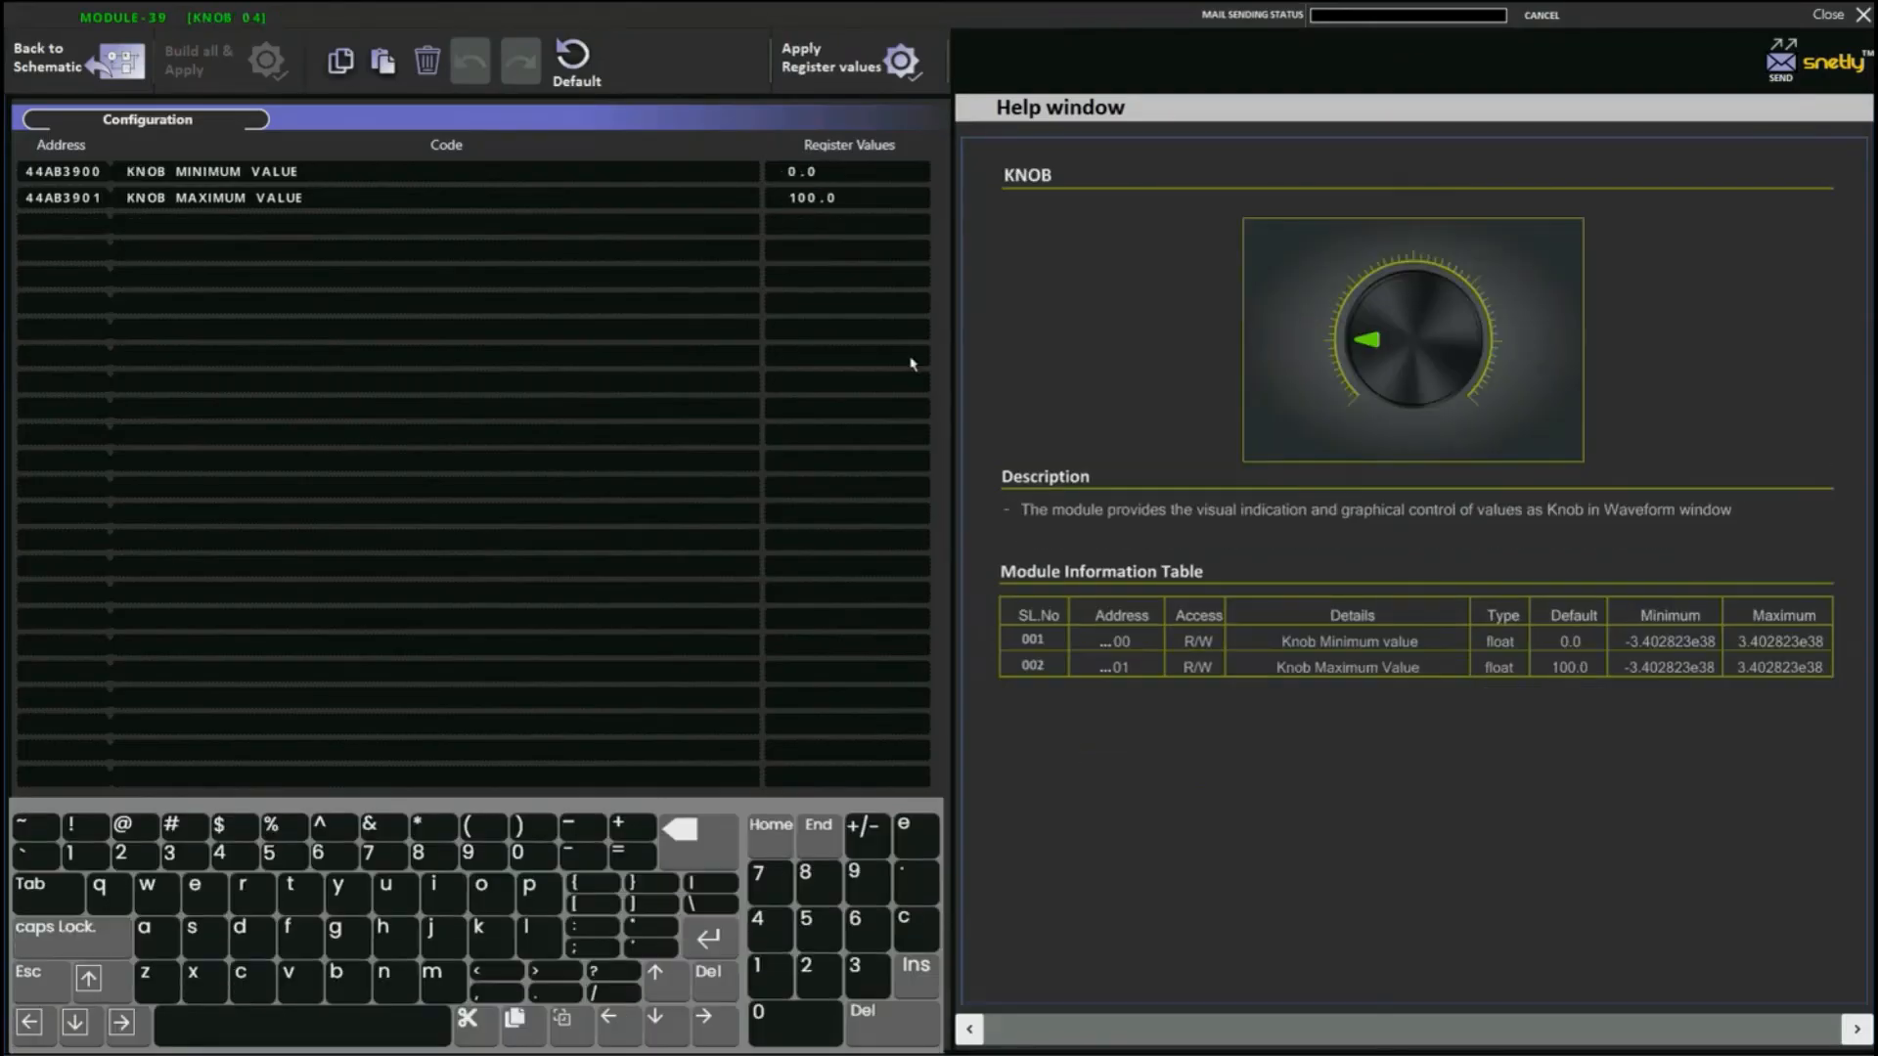
pyautogui.click(712, 845)
pyautogui.click(712, 844)
pyautogui.click(712, 844)
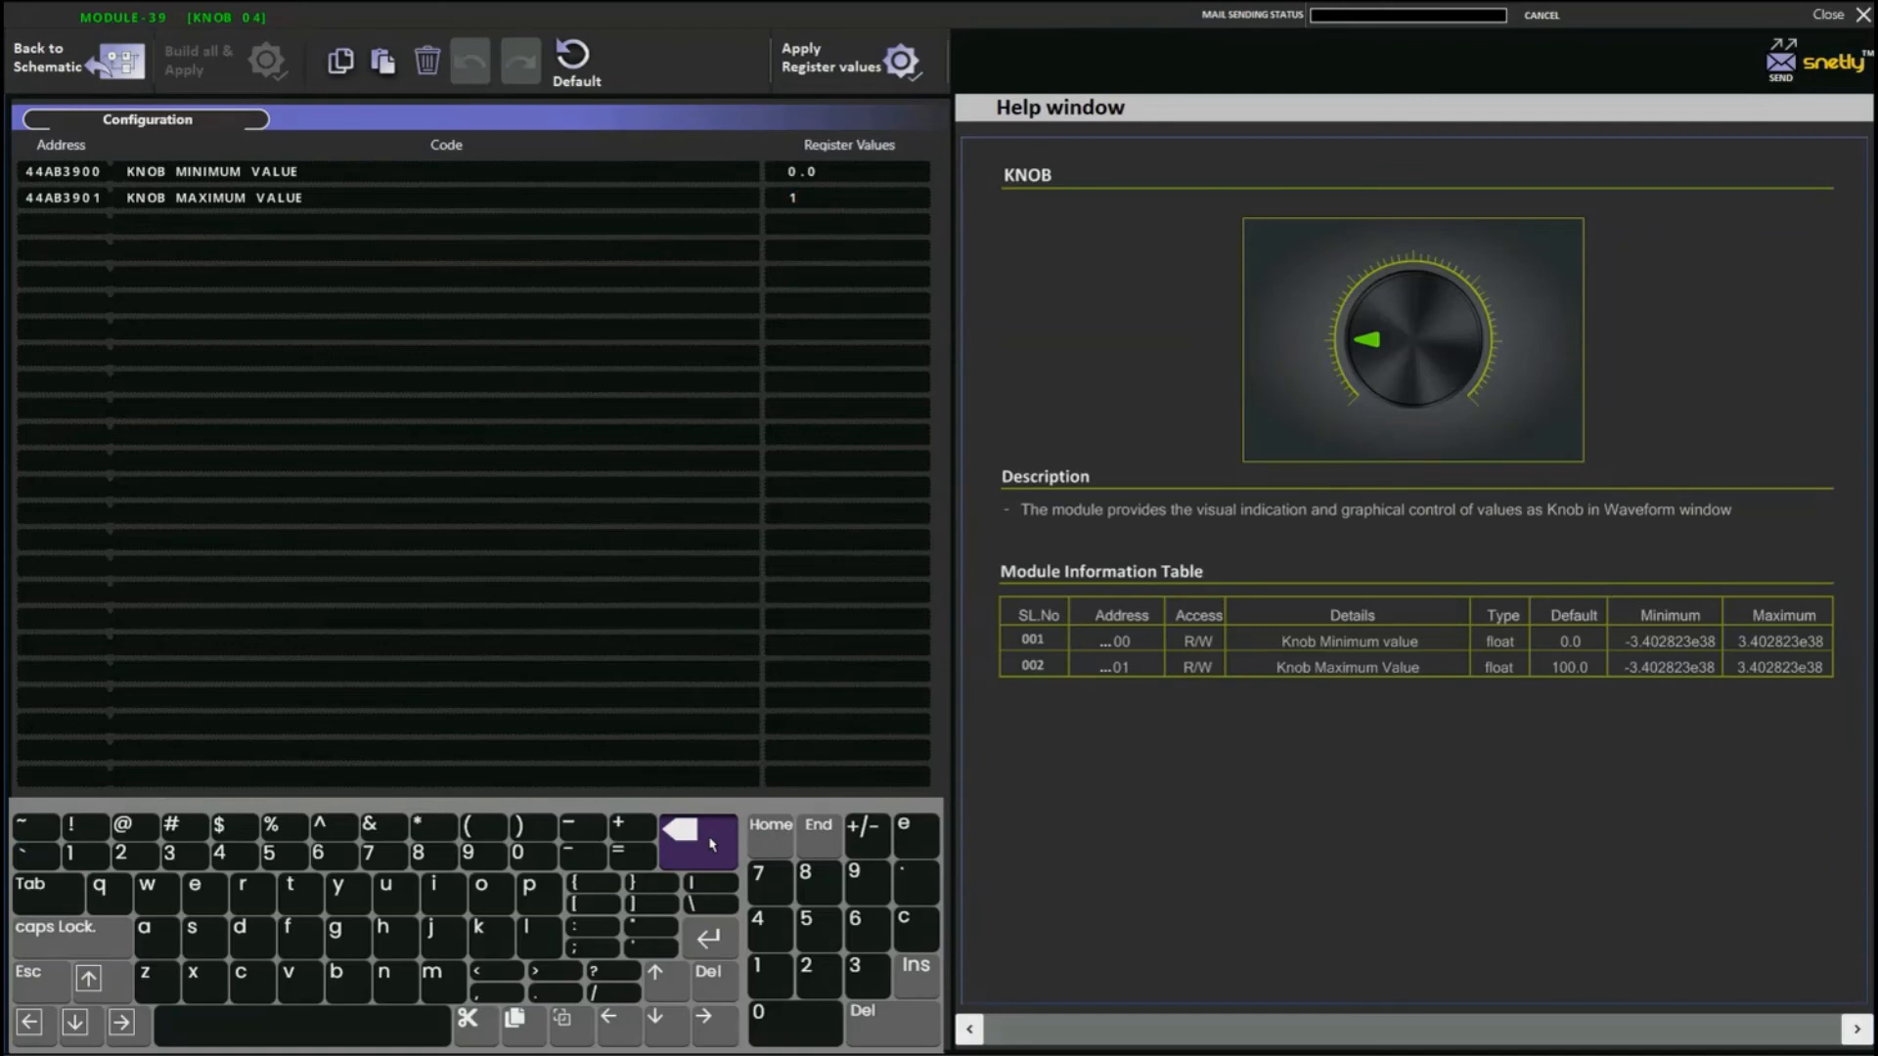
pyautogui.click(712, 844)
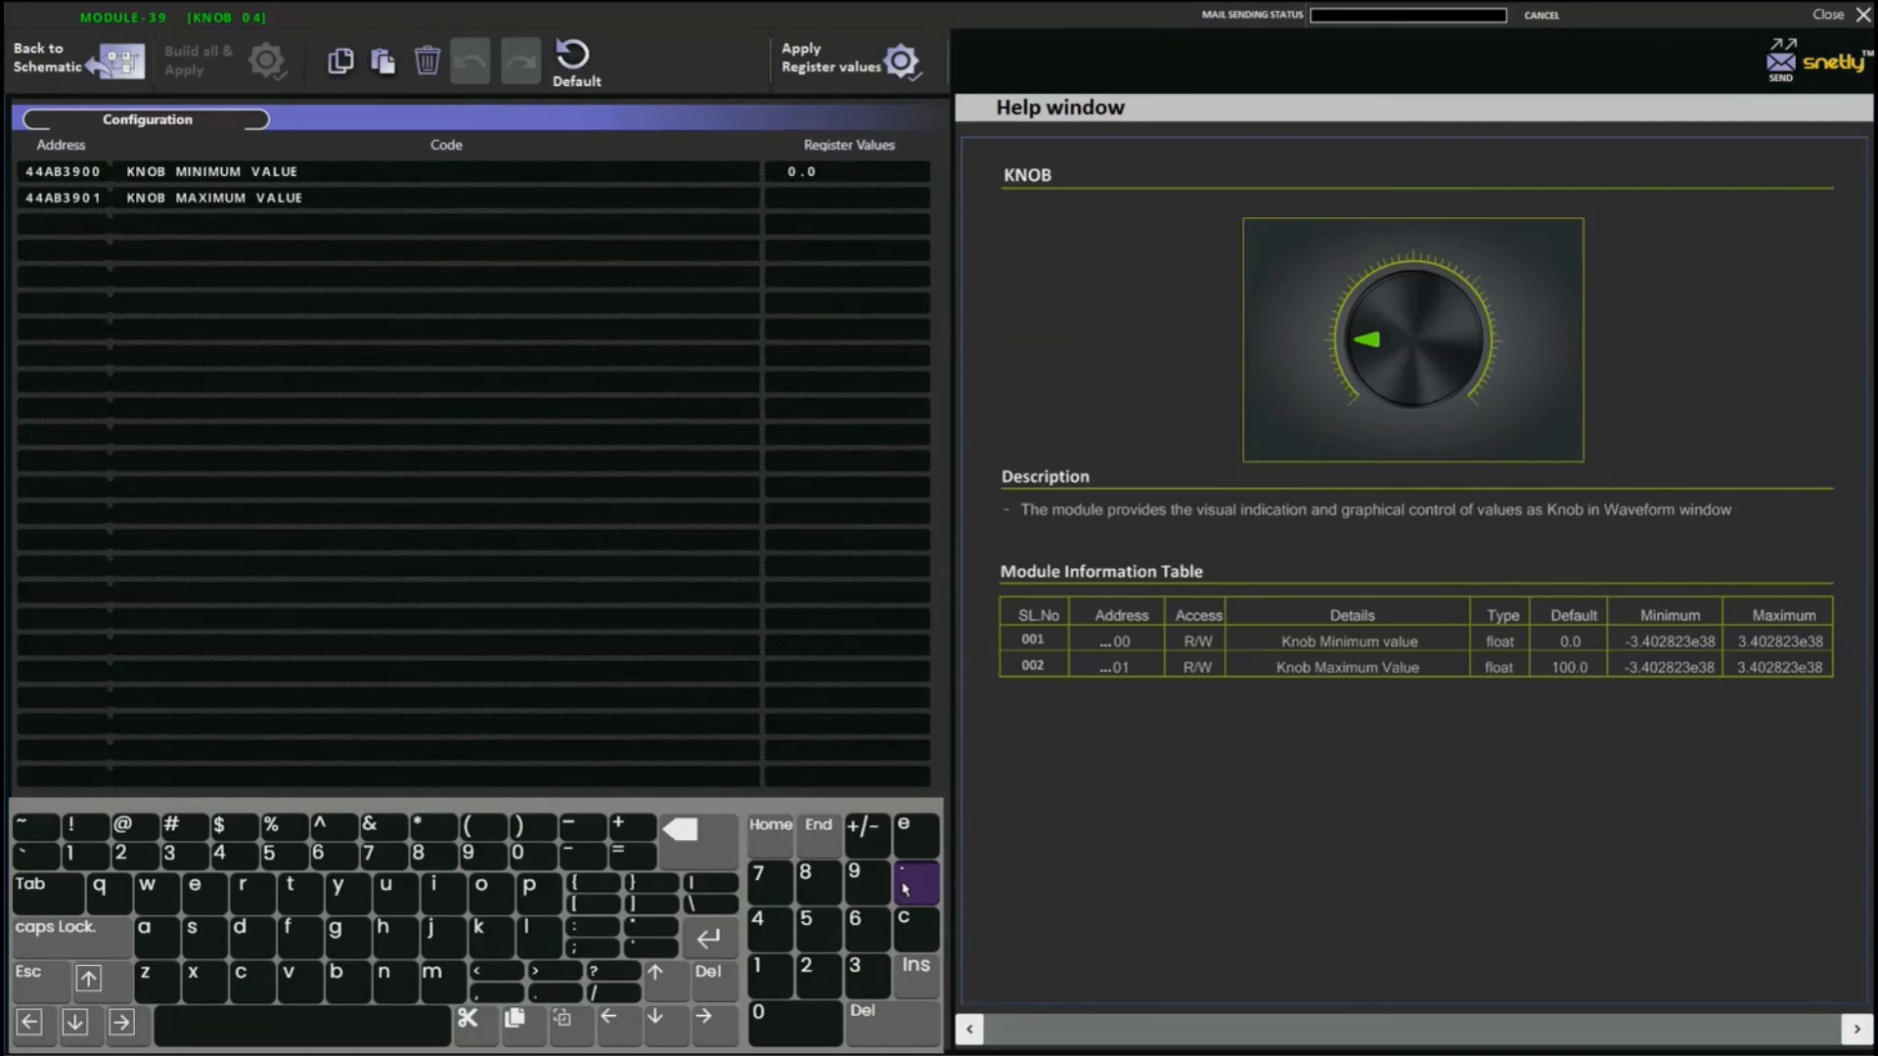
pyautogui.click(873, 886)
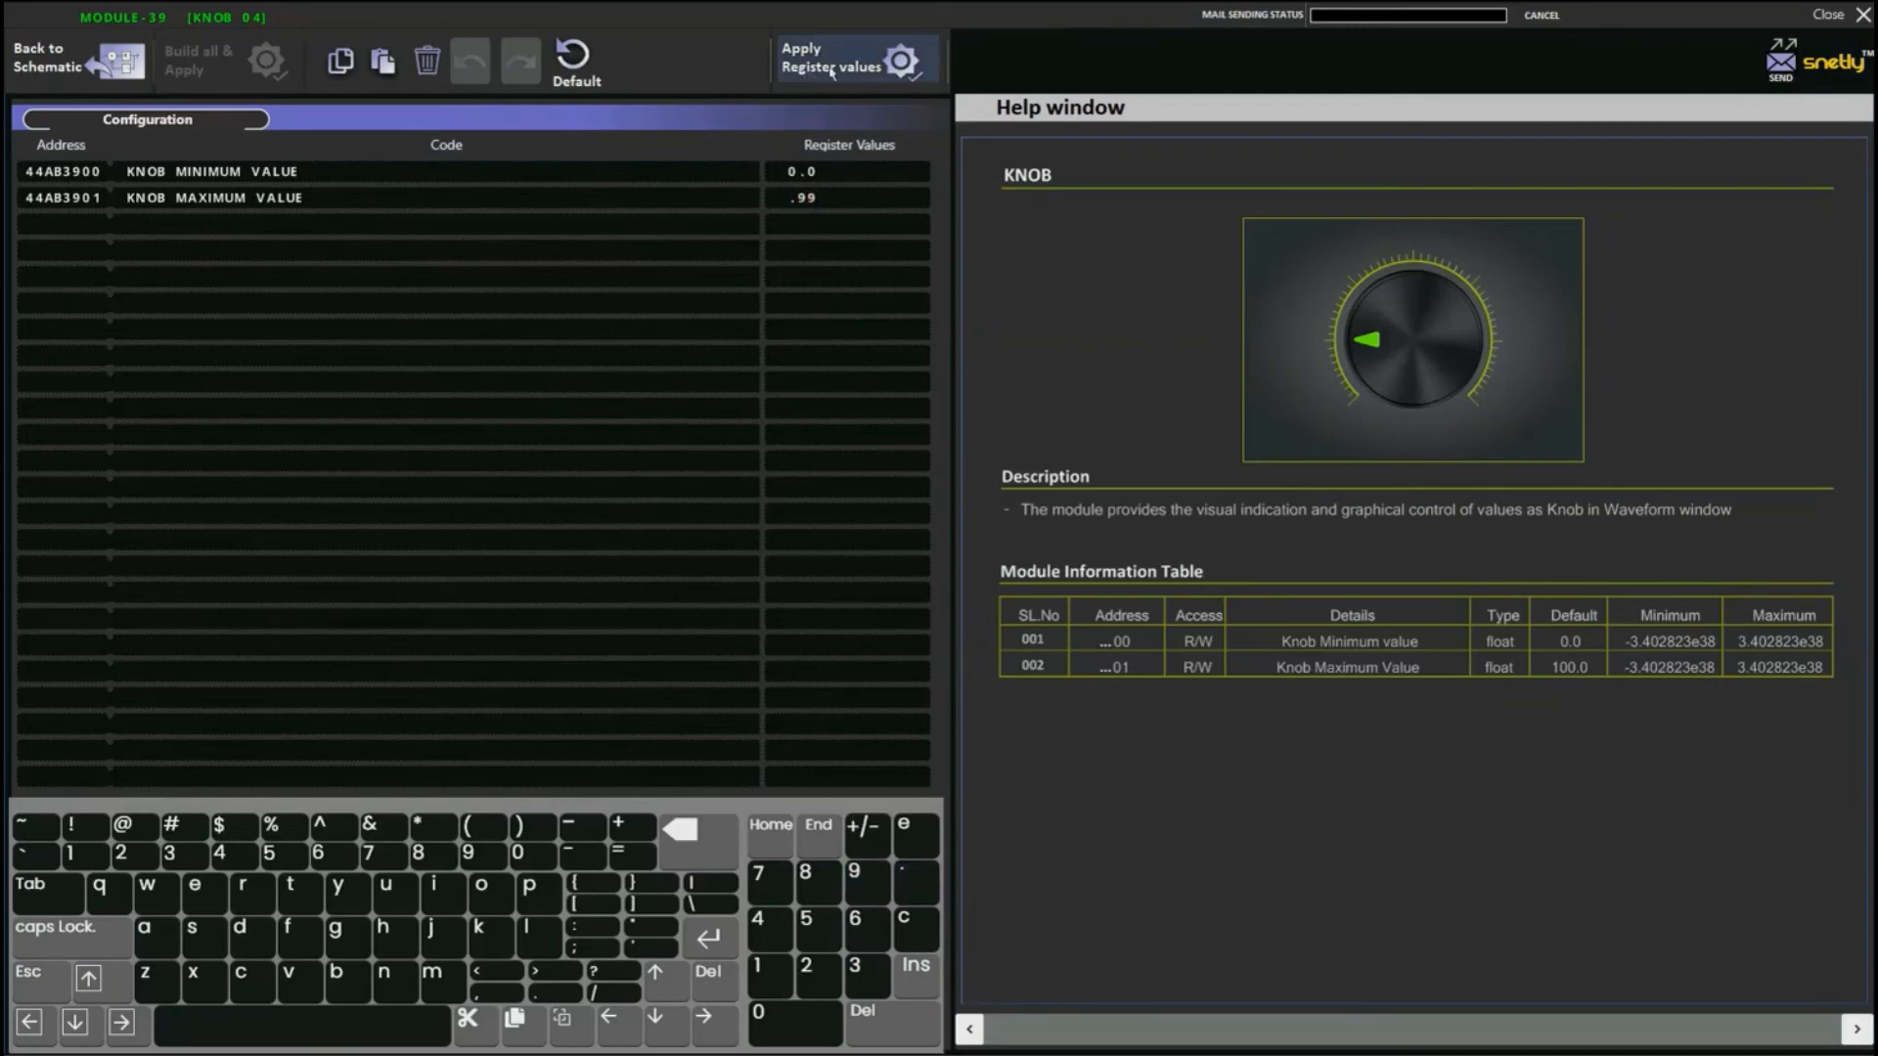
pyautogui.click(844, 71)
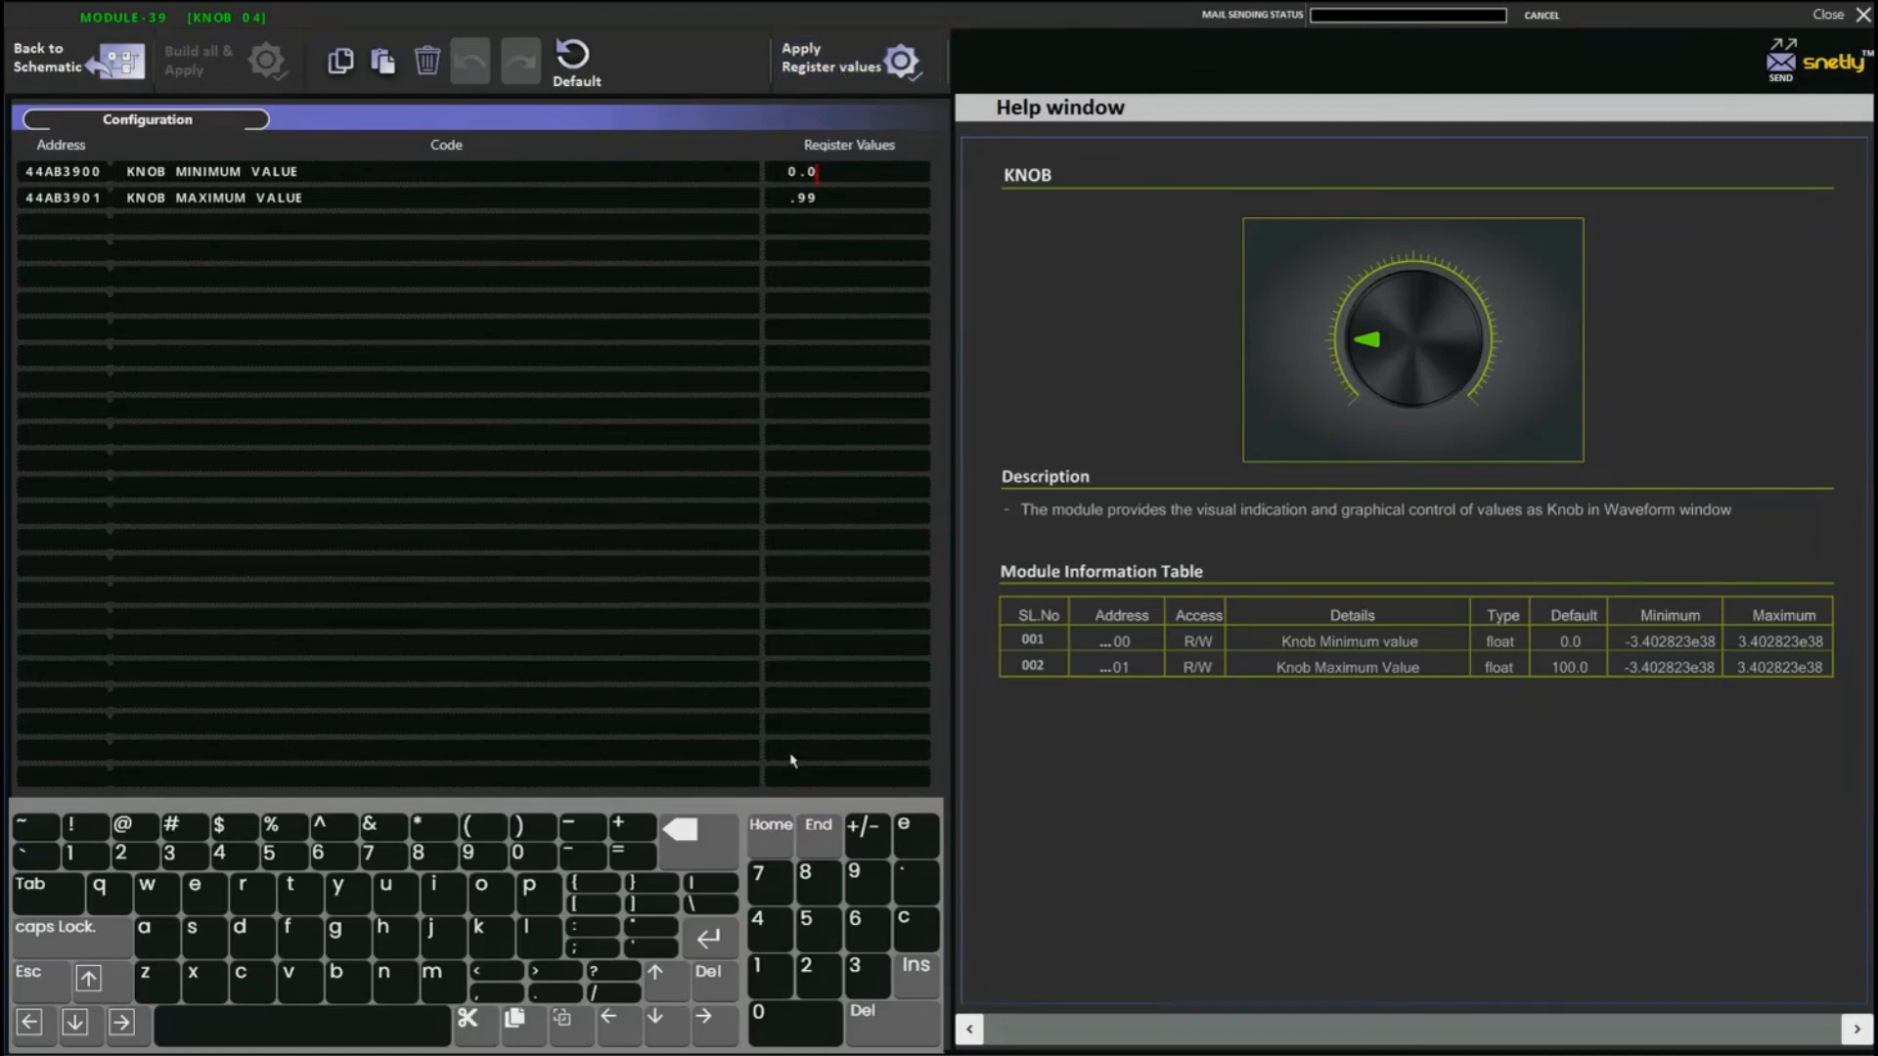
pyautogui.click(68, 76)
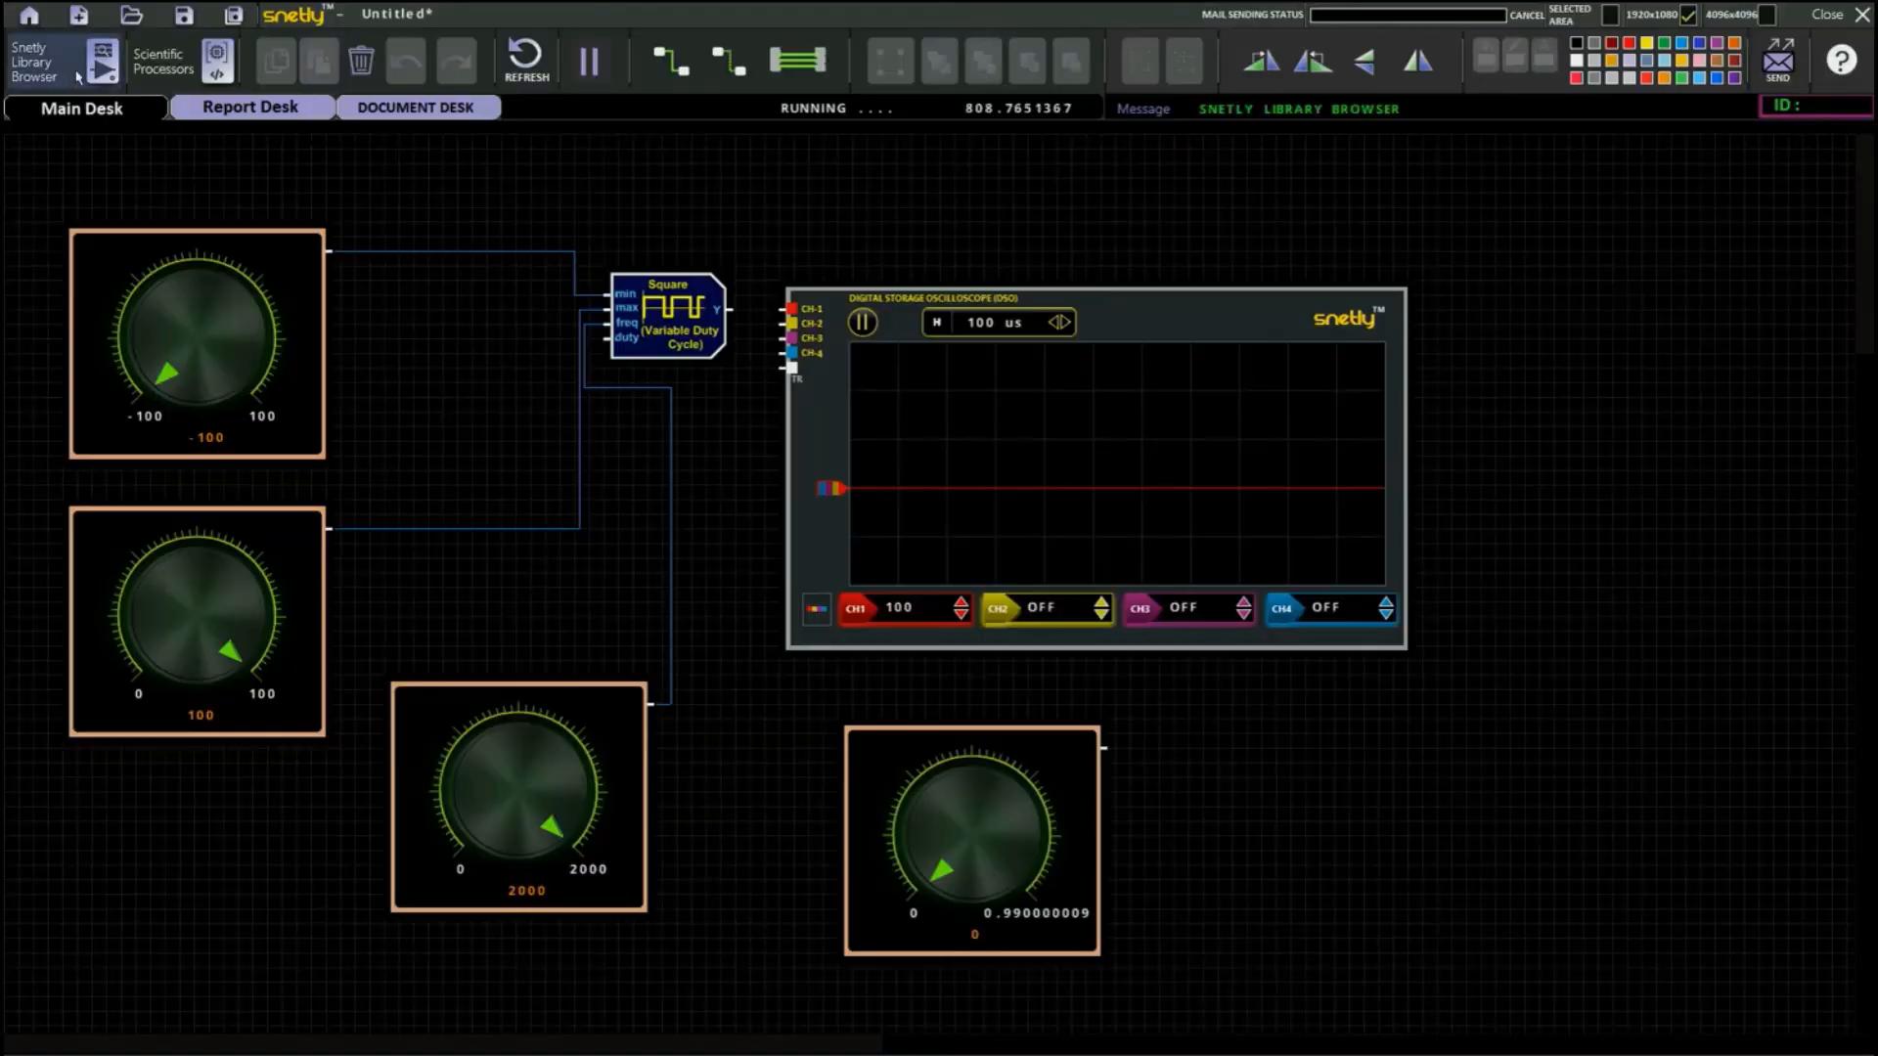
# Set the frequency knob's maximum value to 5000, apply it, and turn the knob up to about 4885 on the schematic.
pyautogui.doubleClick(608, 709)
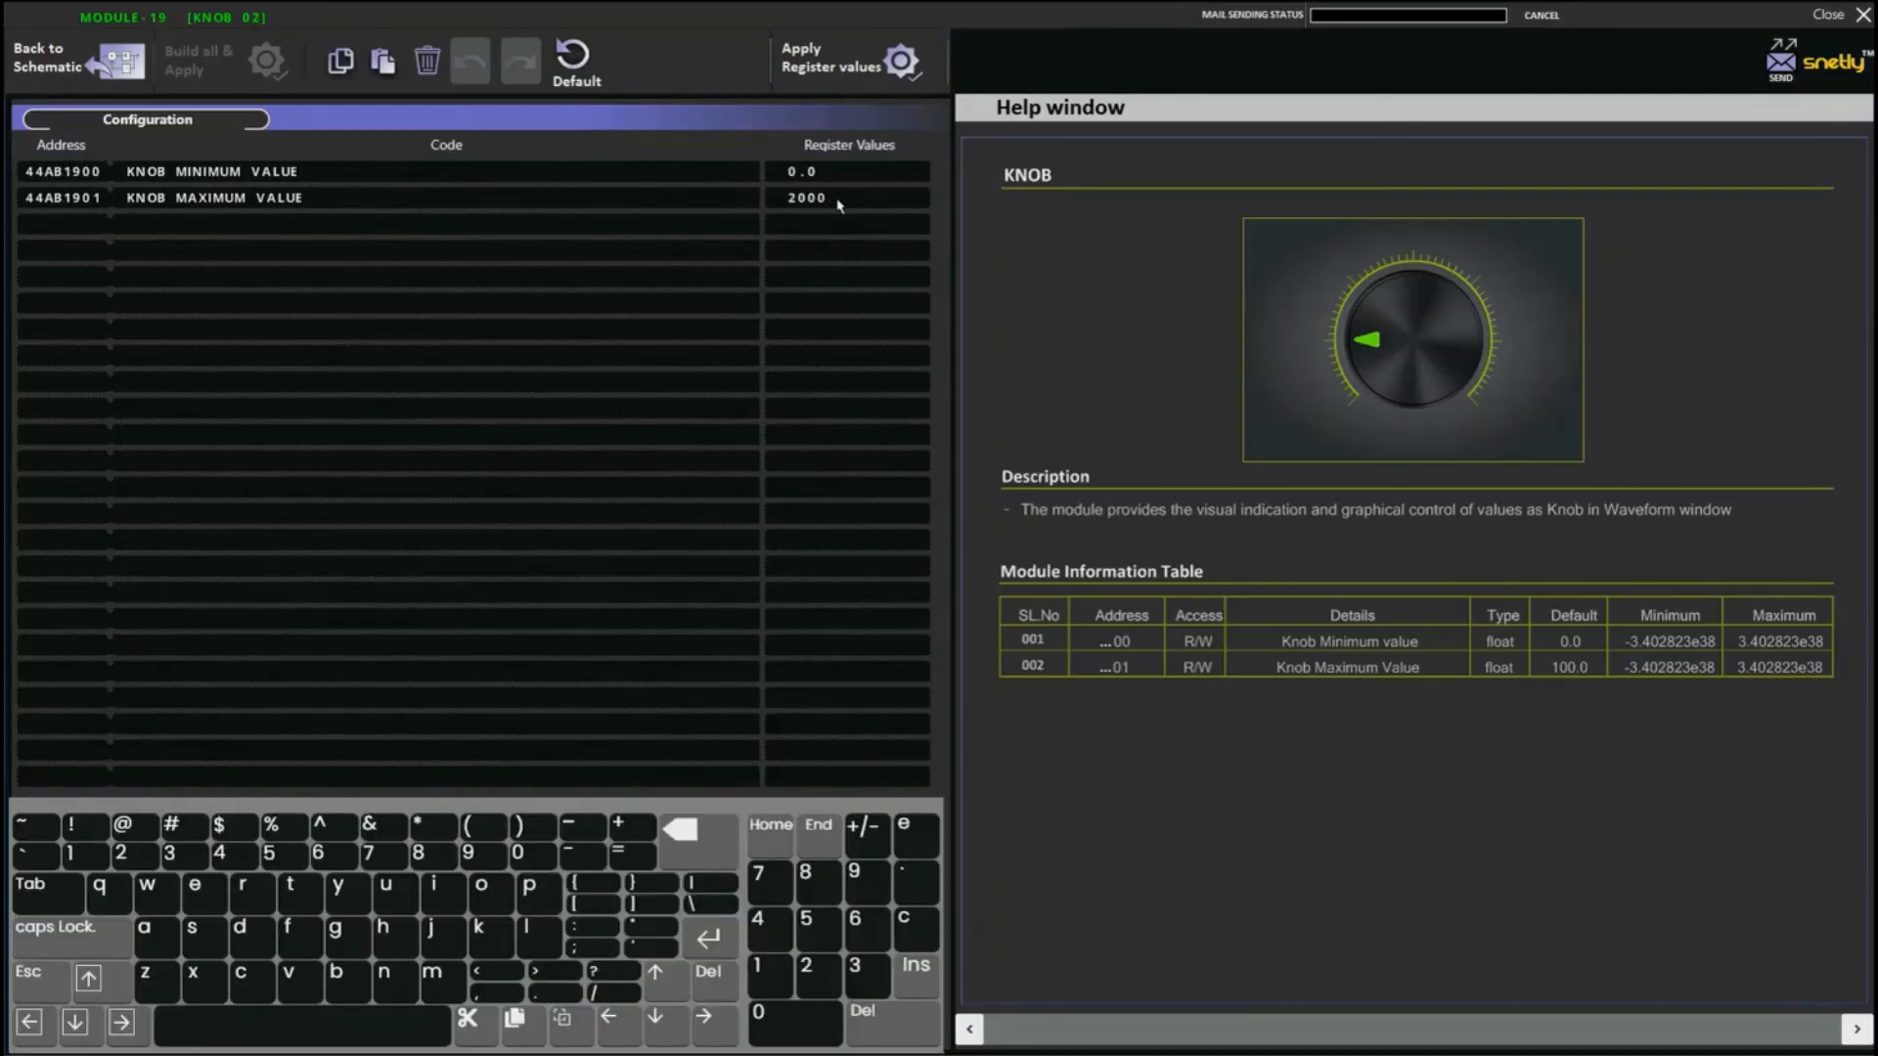
pyautogui.click(838, 205)
pyautogui.click(719, 854)
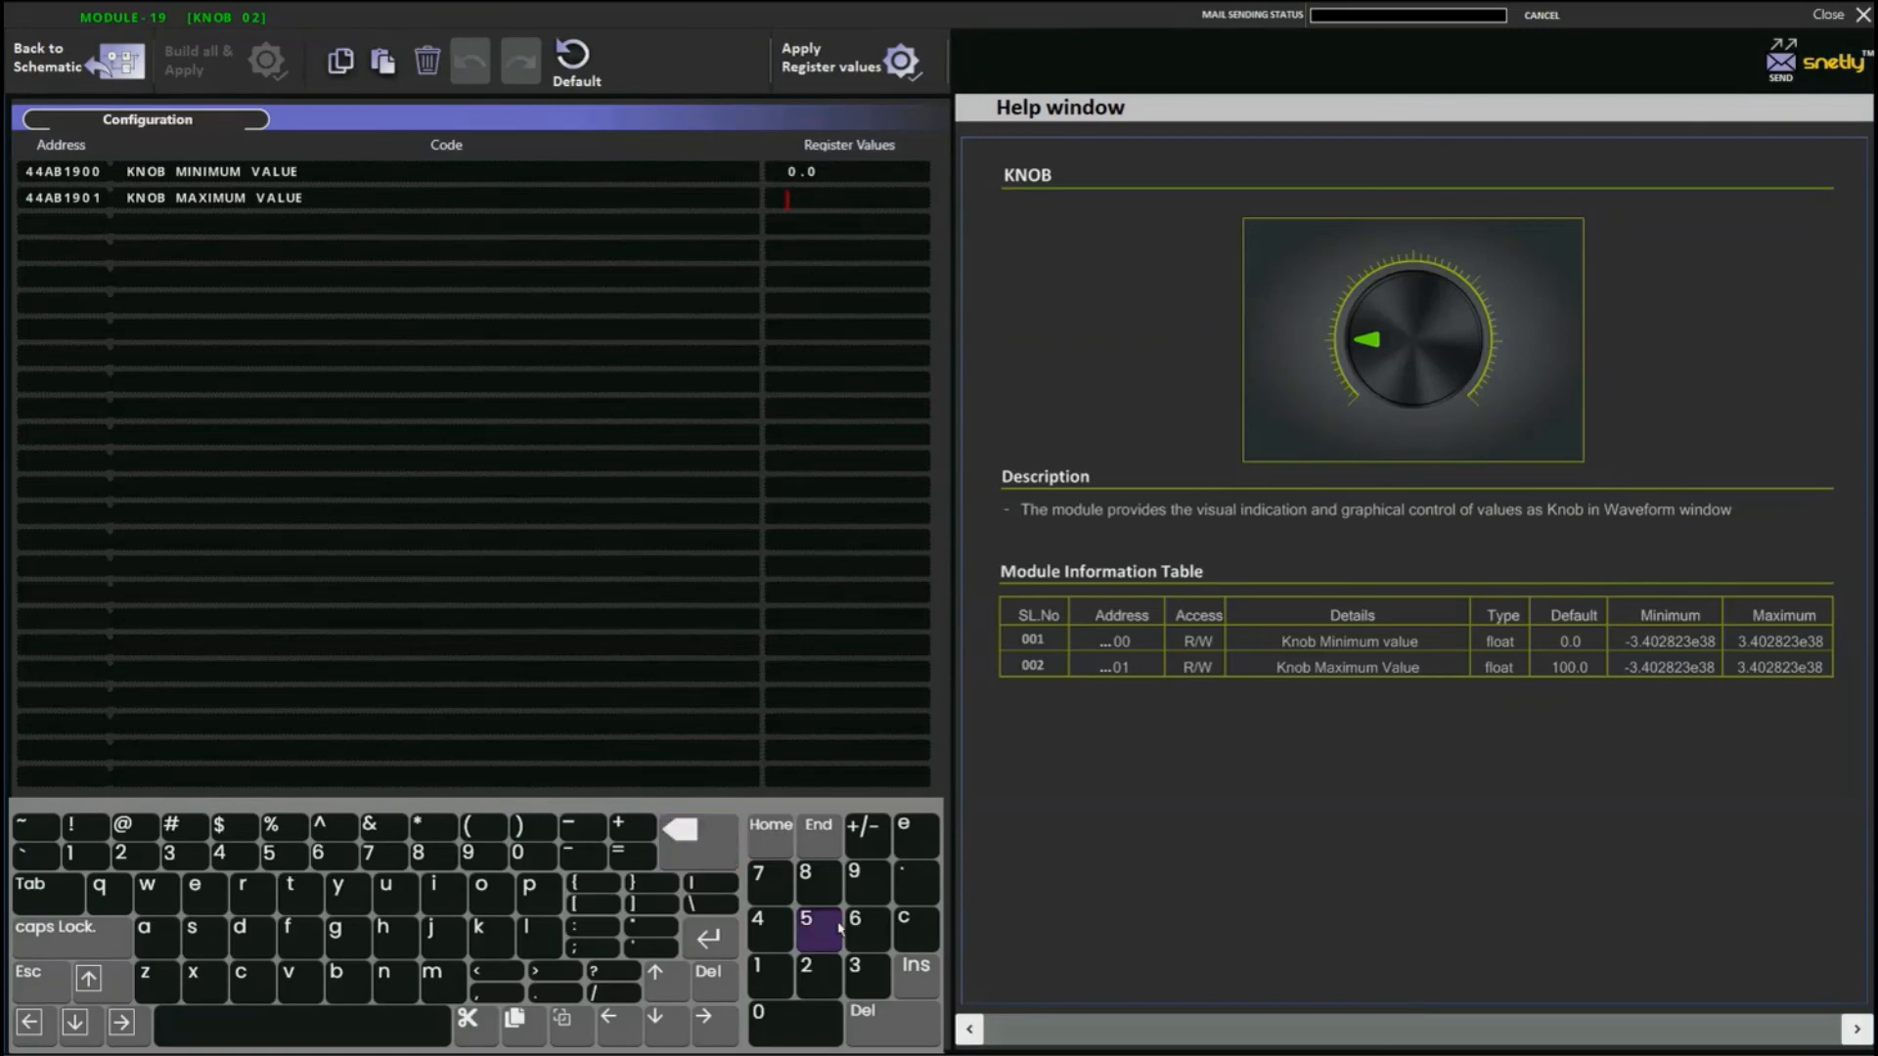
pyautogui.click(820, 935)
pyautogui.click(804, 1012)
pyautogui.click(804, 1012)
pyautogui.click(804, 1013)
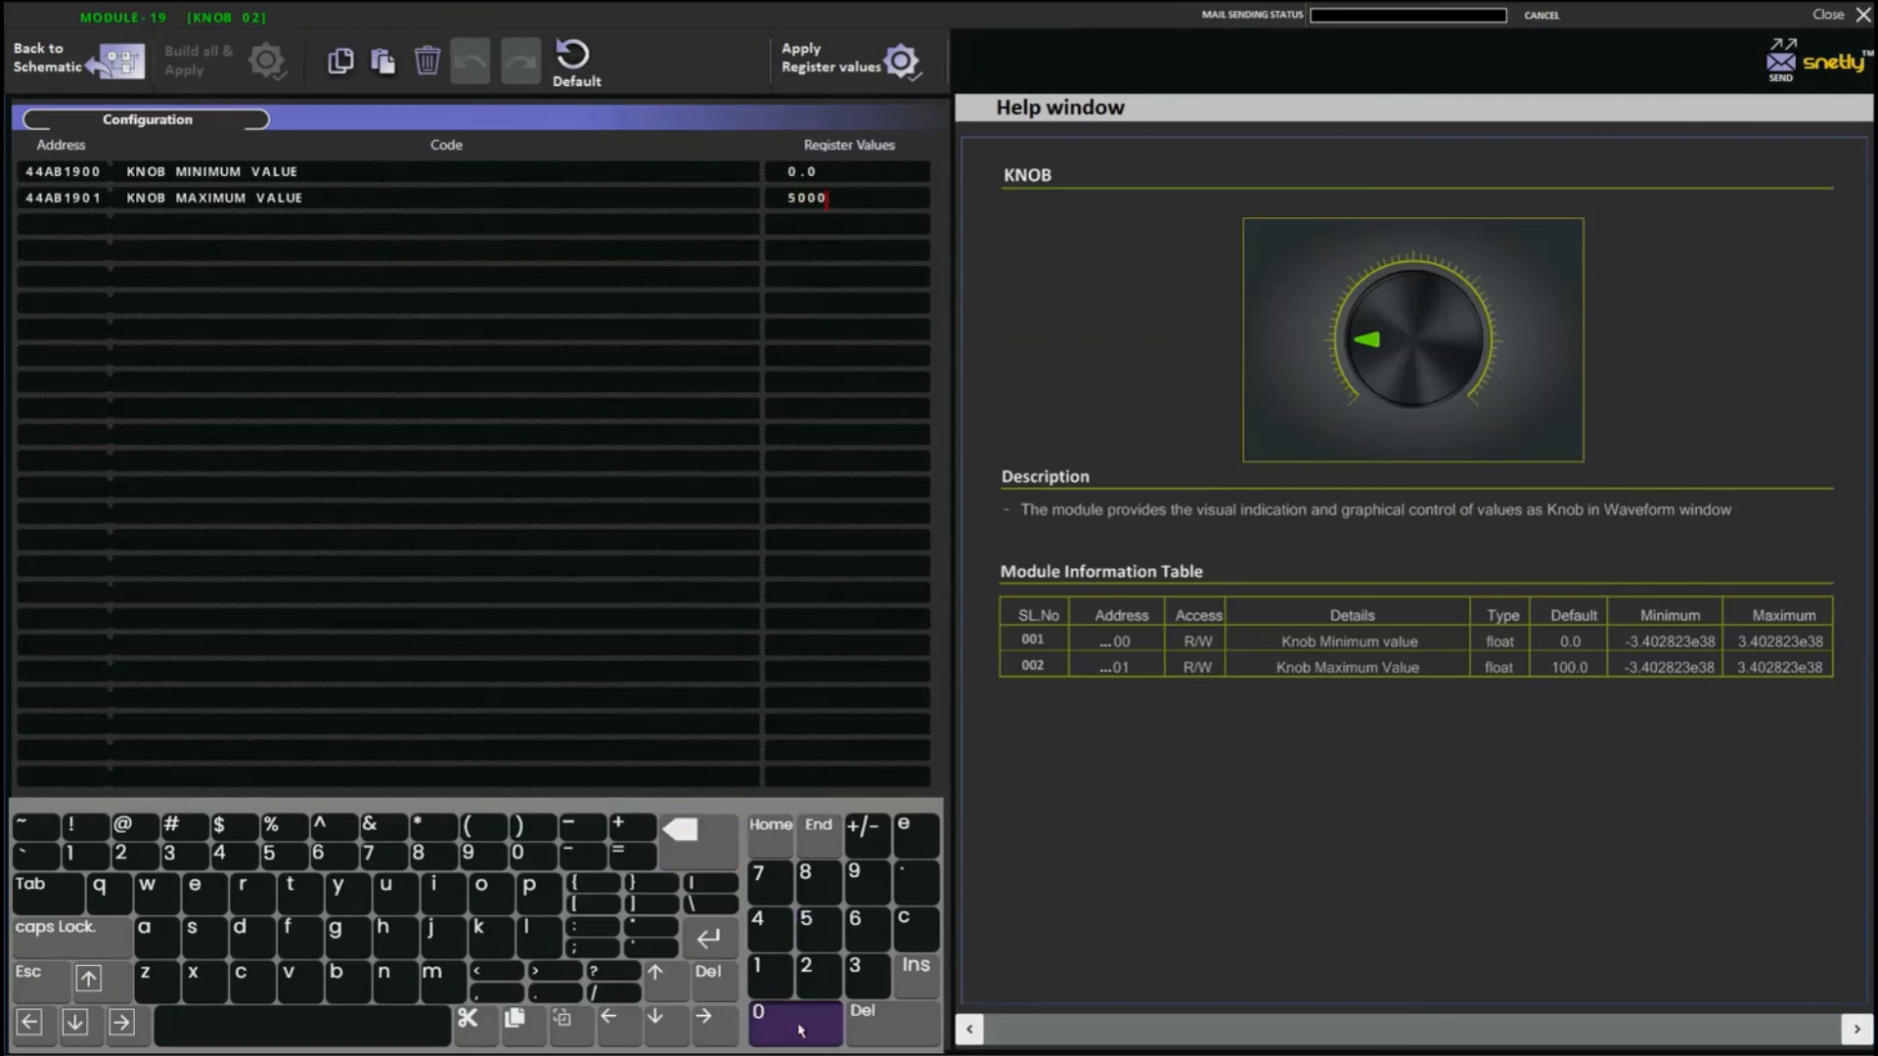
pyautogui.click(831, 58)
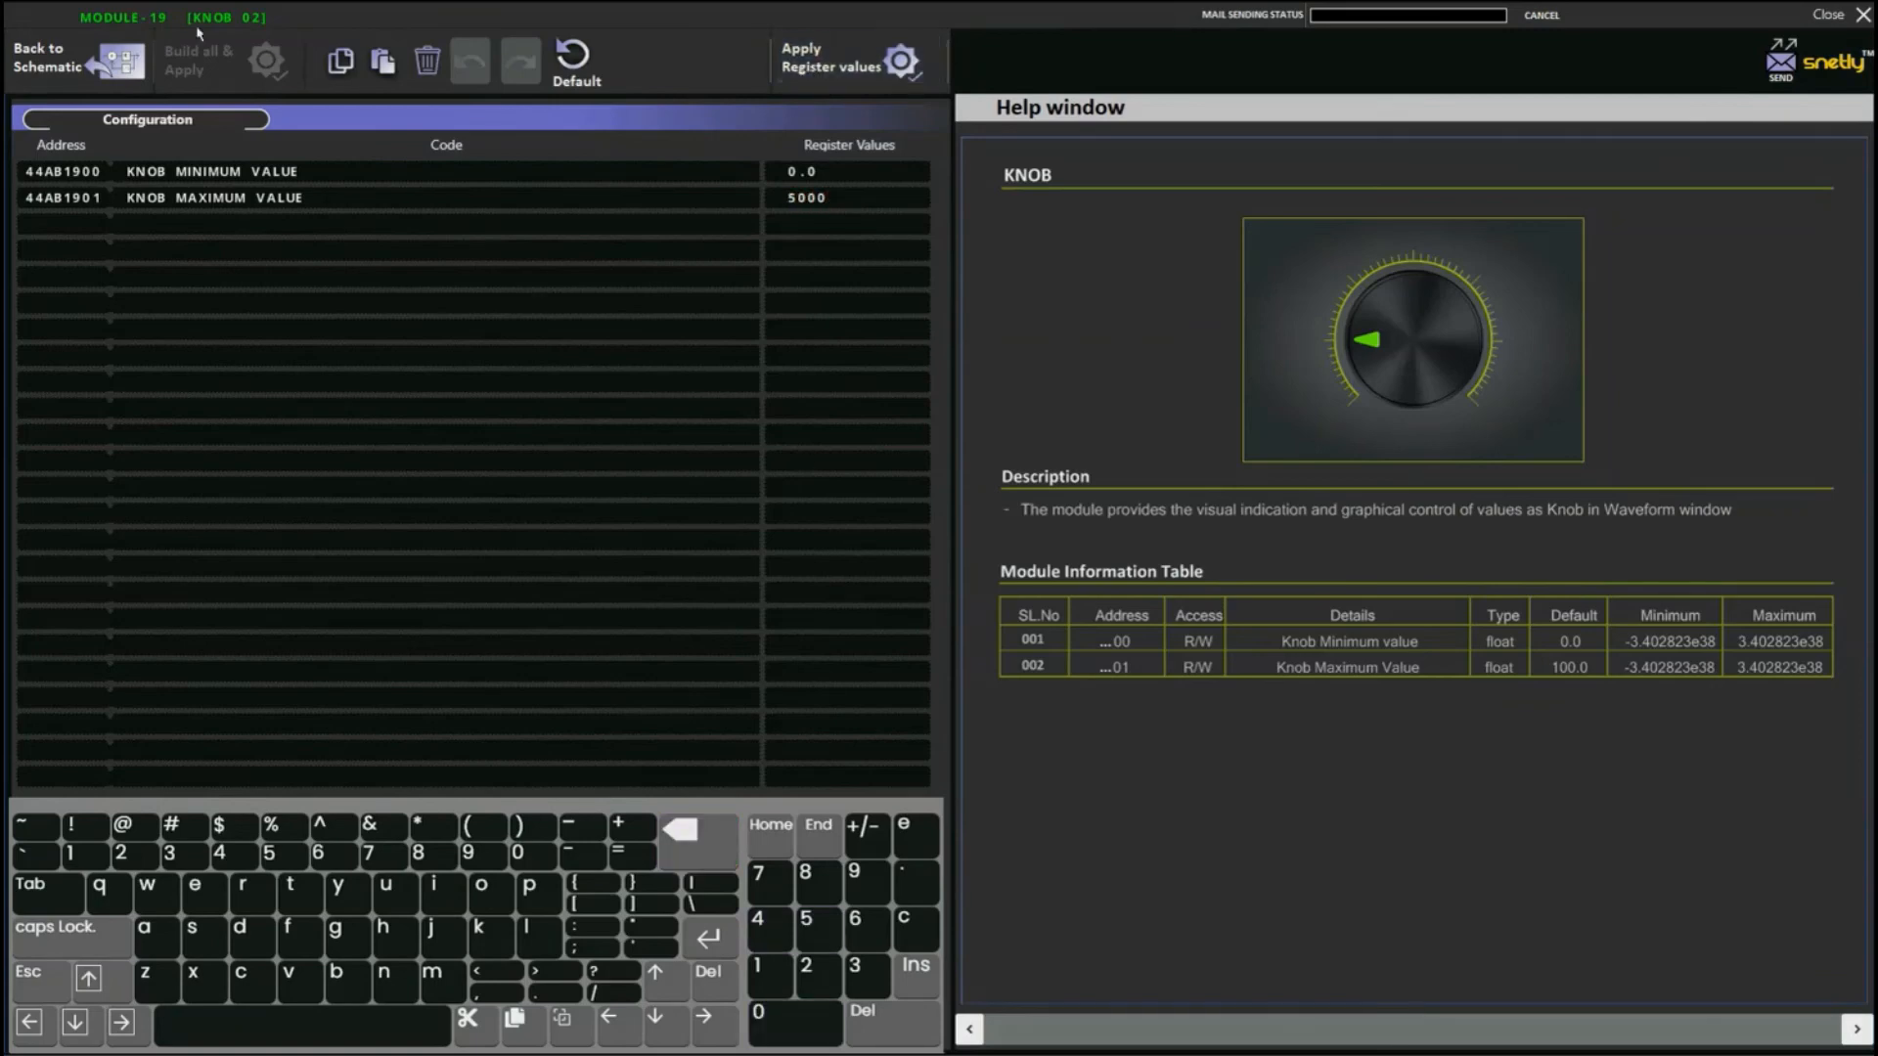
pyautogui.click(98, 73)
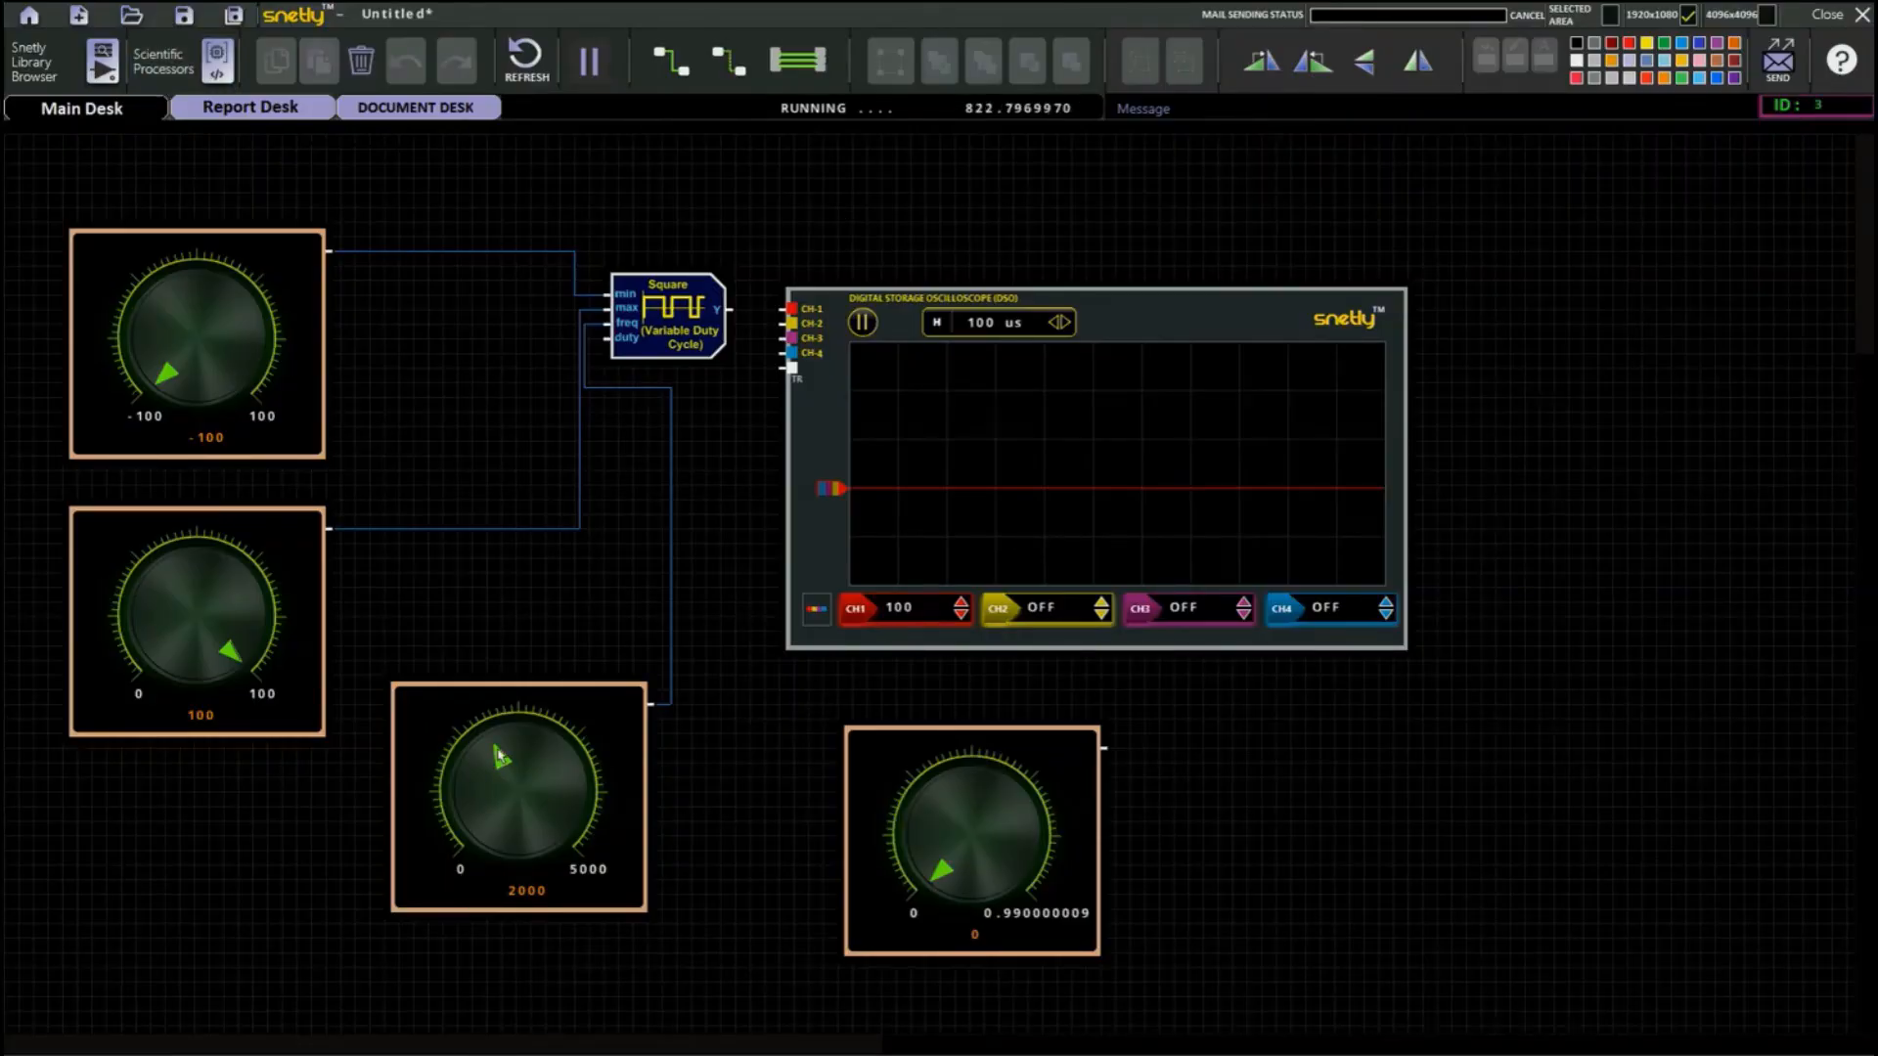
pyautogui.moveTo(501, 761); pyautogui.dragTo(602, 857)
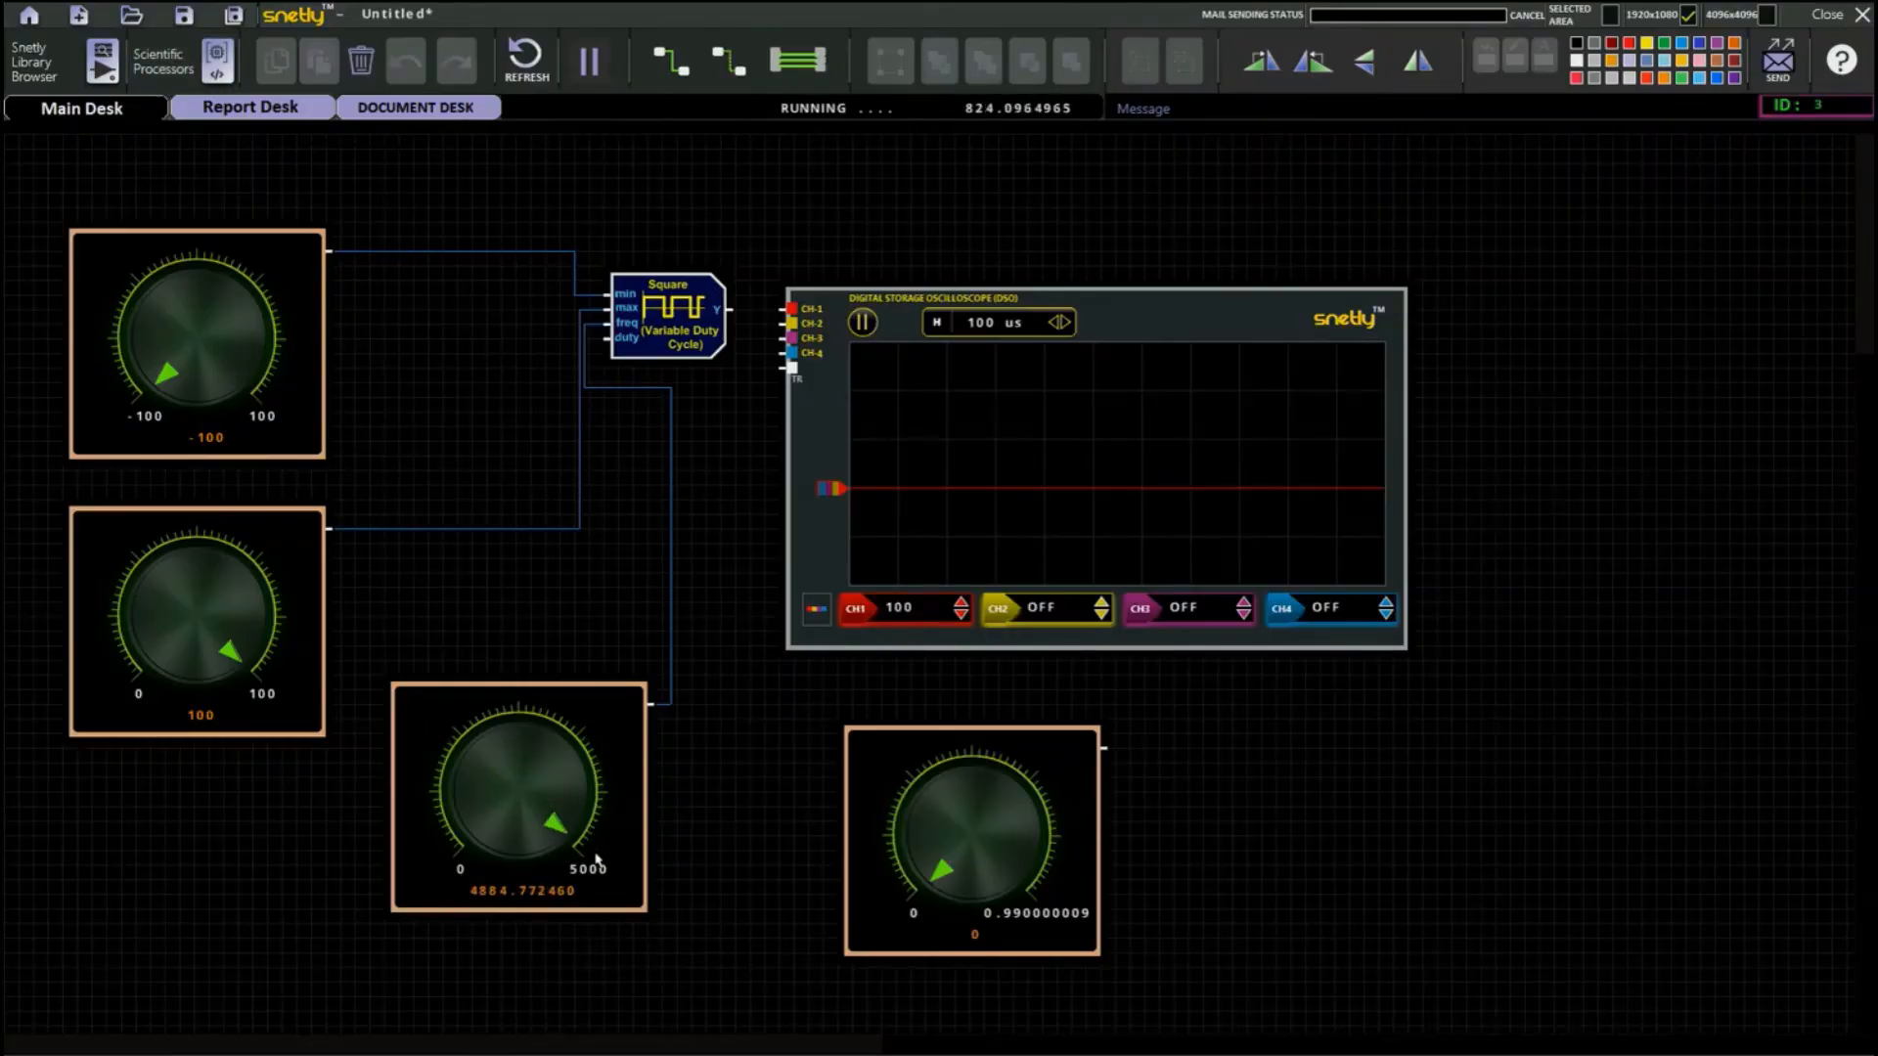
# Replace the oscilloscope with an Integrated Logic Analyzer, wiring the fourth knob to the square block's duty input and output Y to the analyzer's first channel.
pyautogui.click(39, 61)
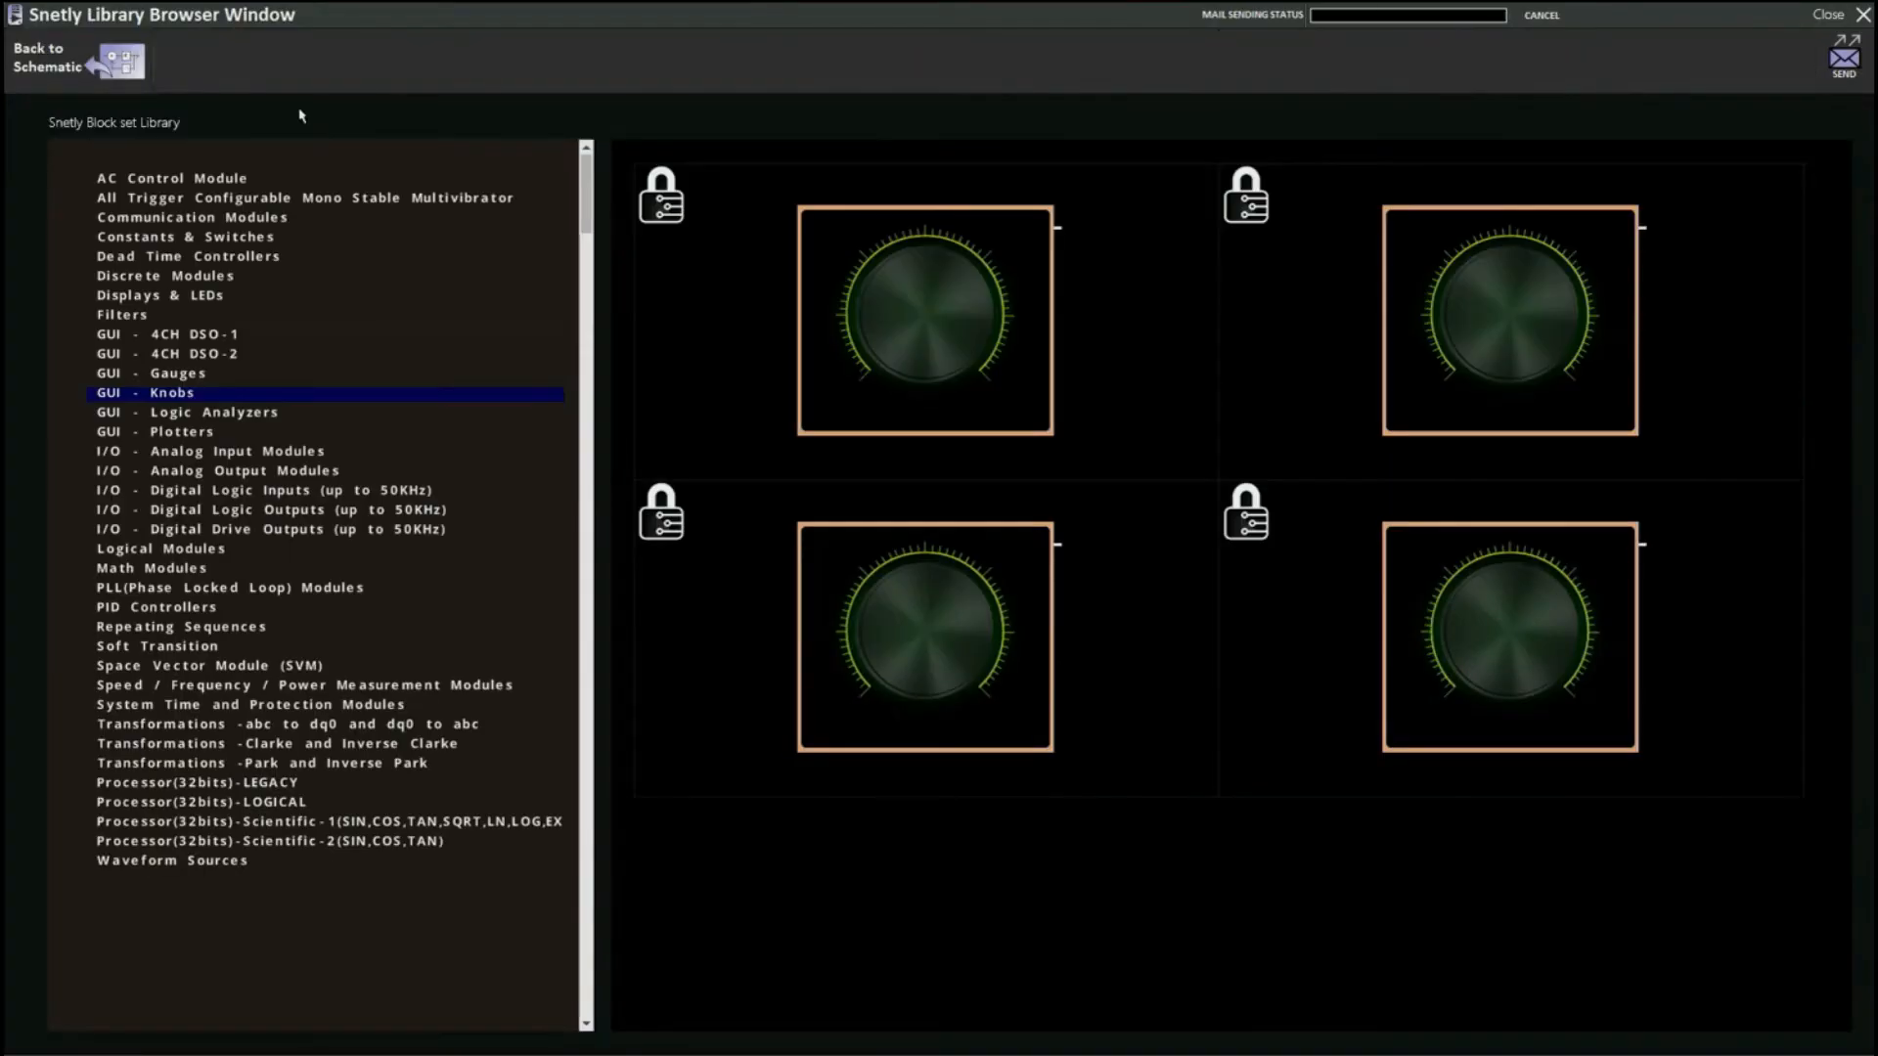
pyautogui.click(225, 413)
pyautogui.doubleClick(1205, 399)
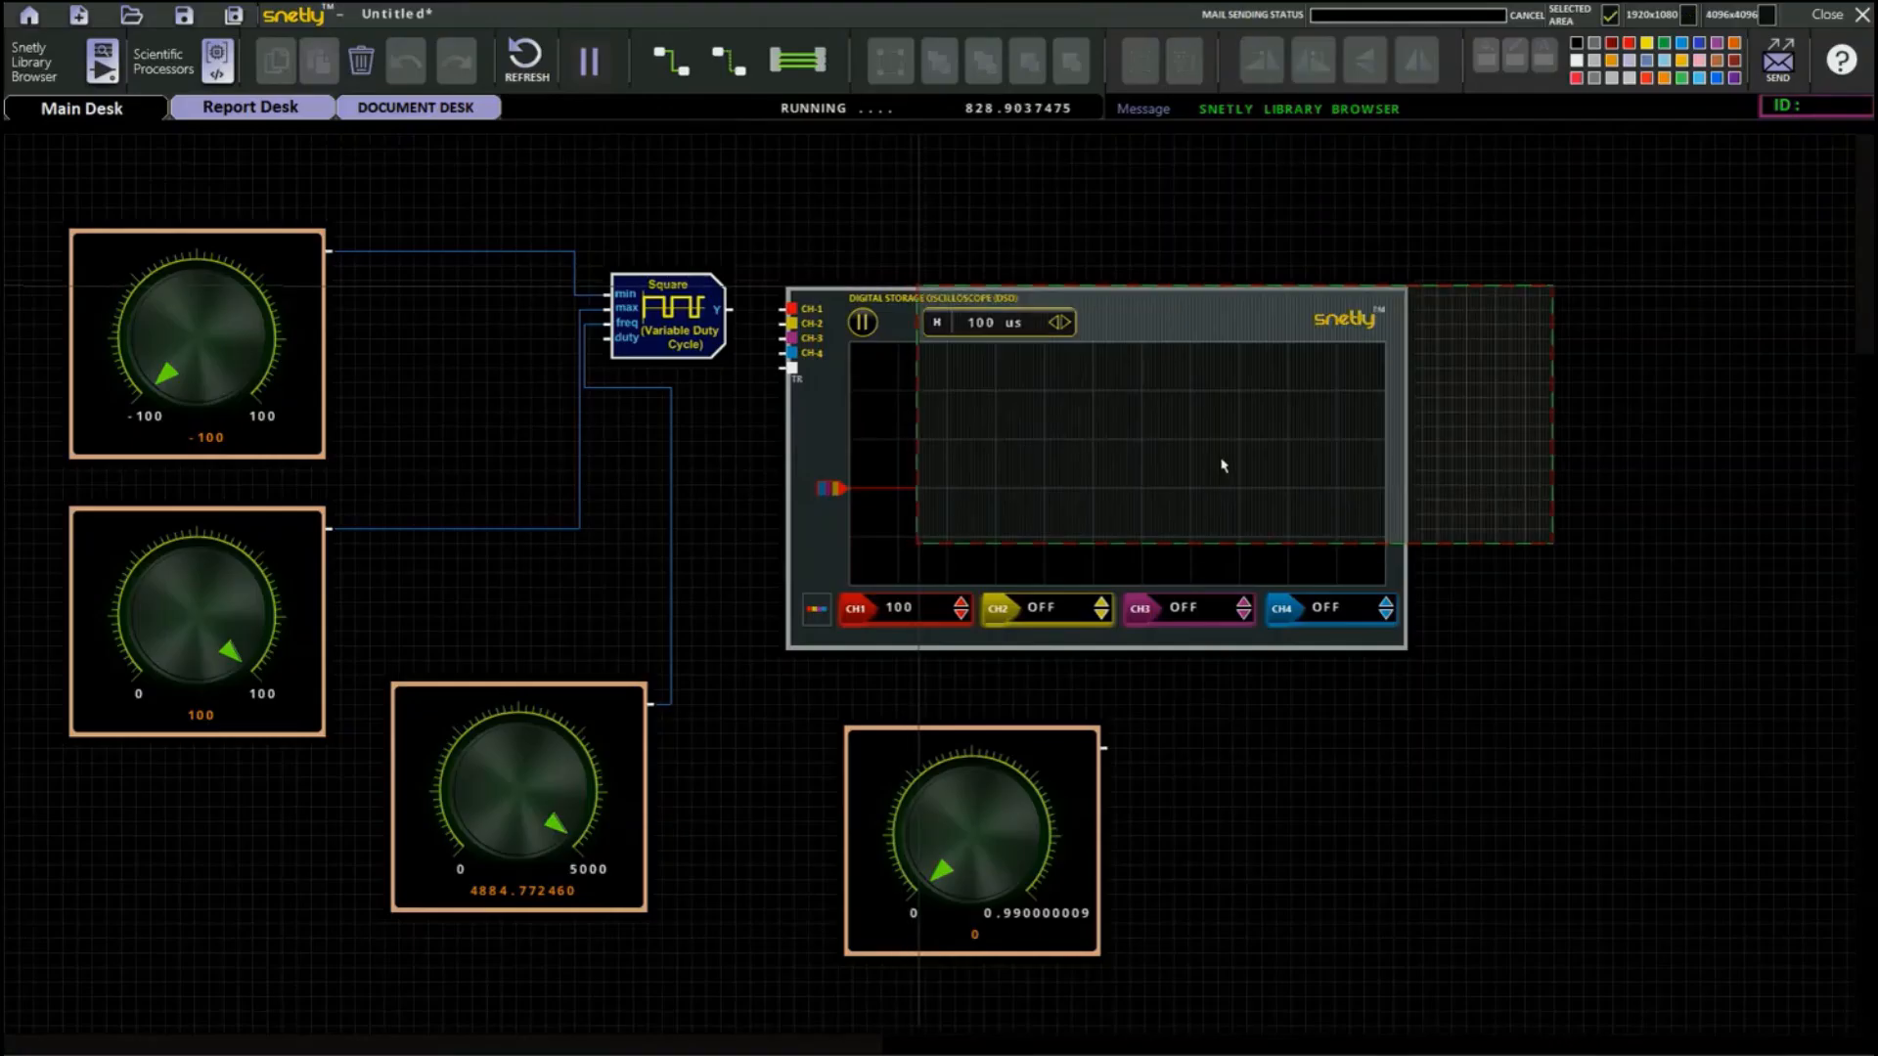
pyautogui.click(1252, 327)
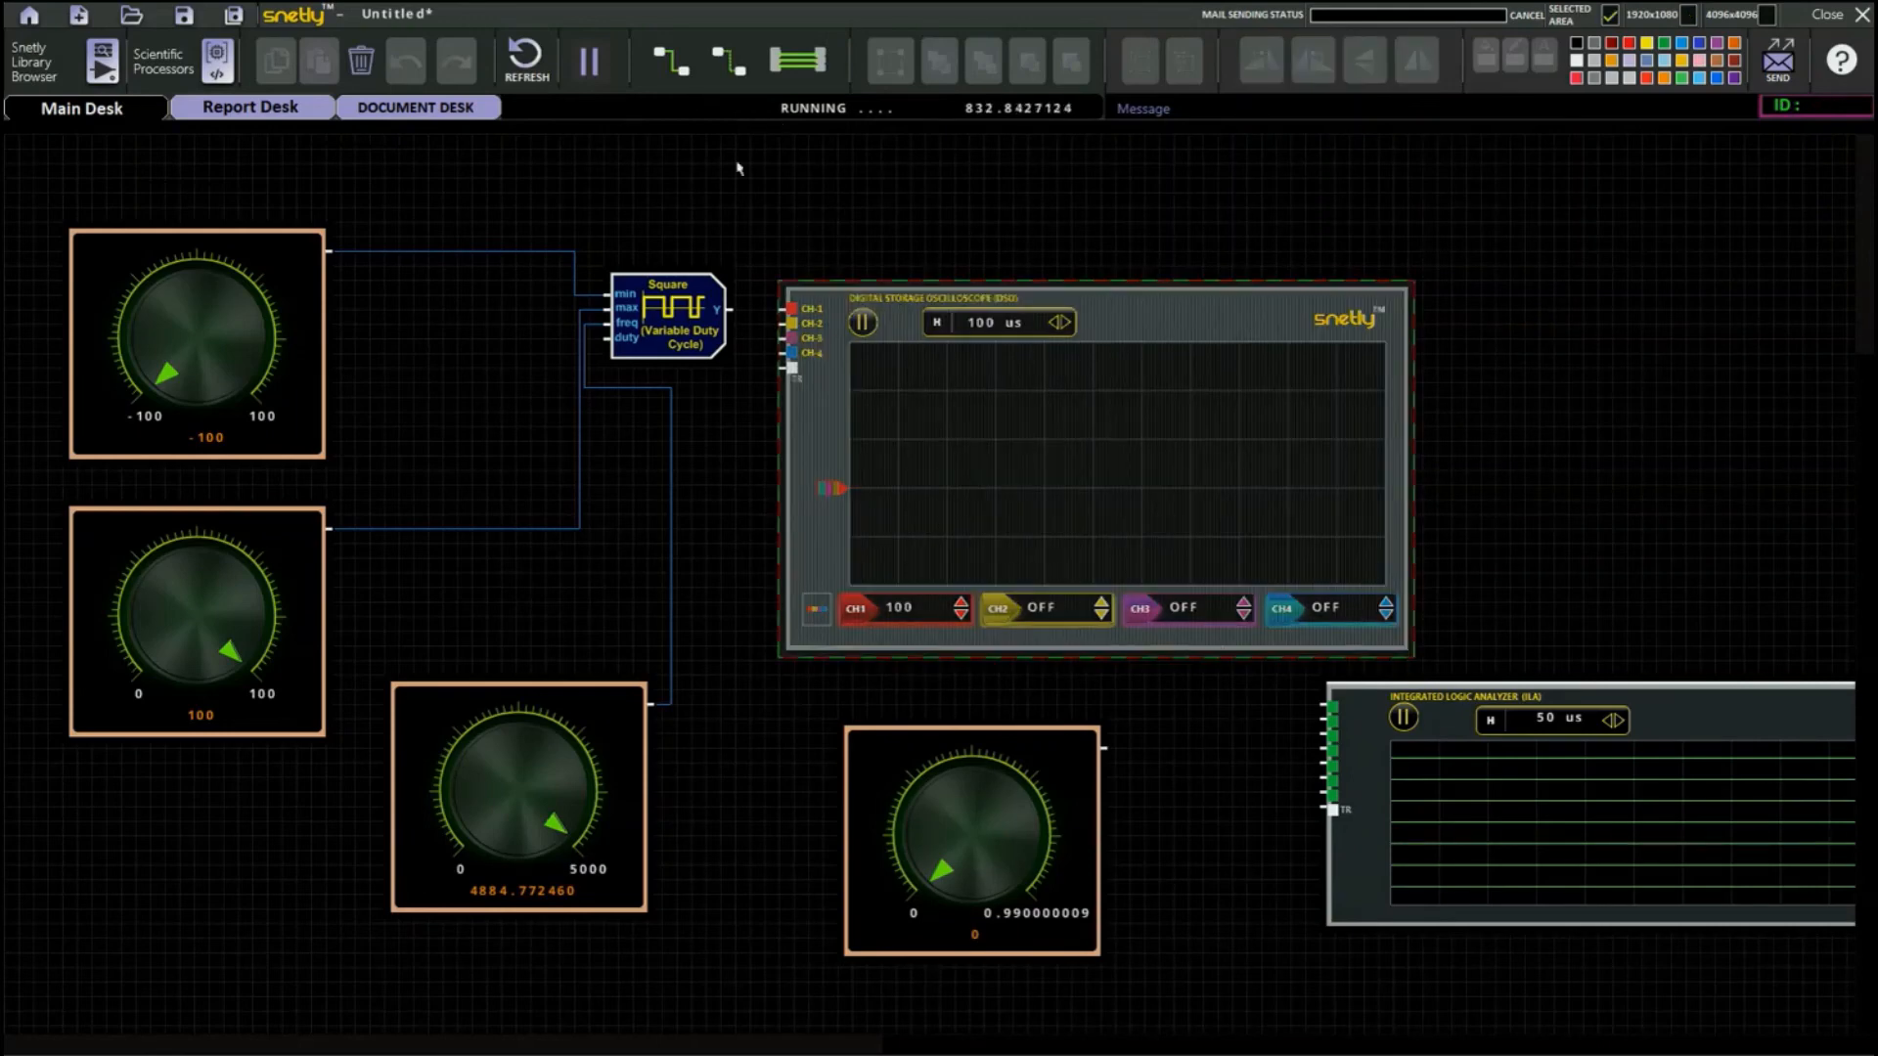
pyautogui.click(360, 61)
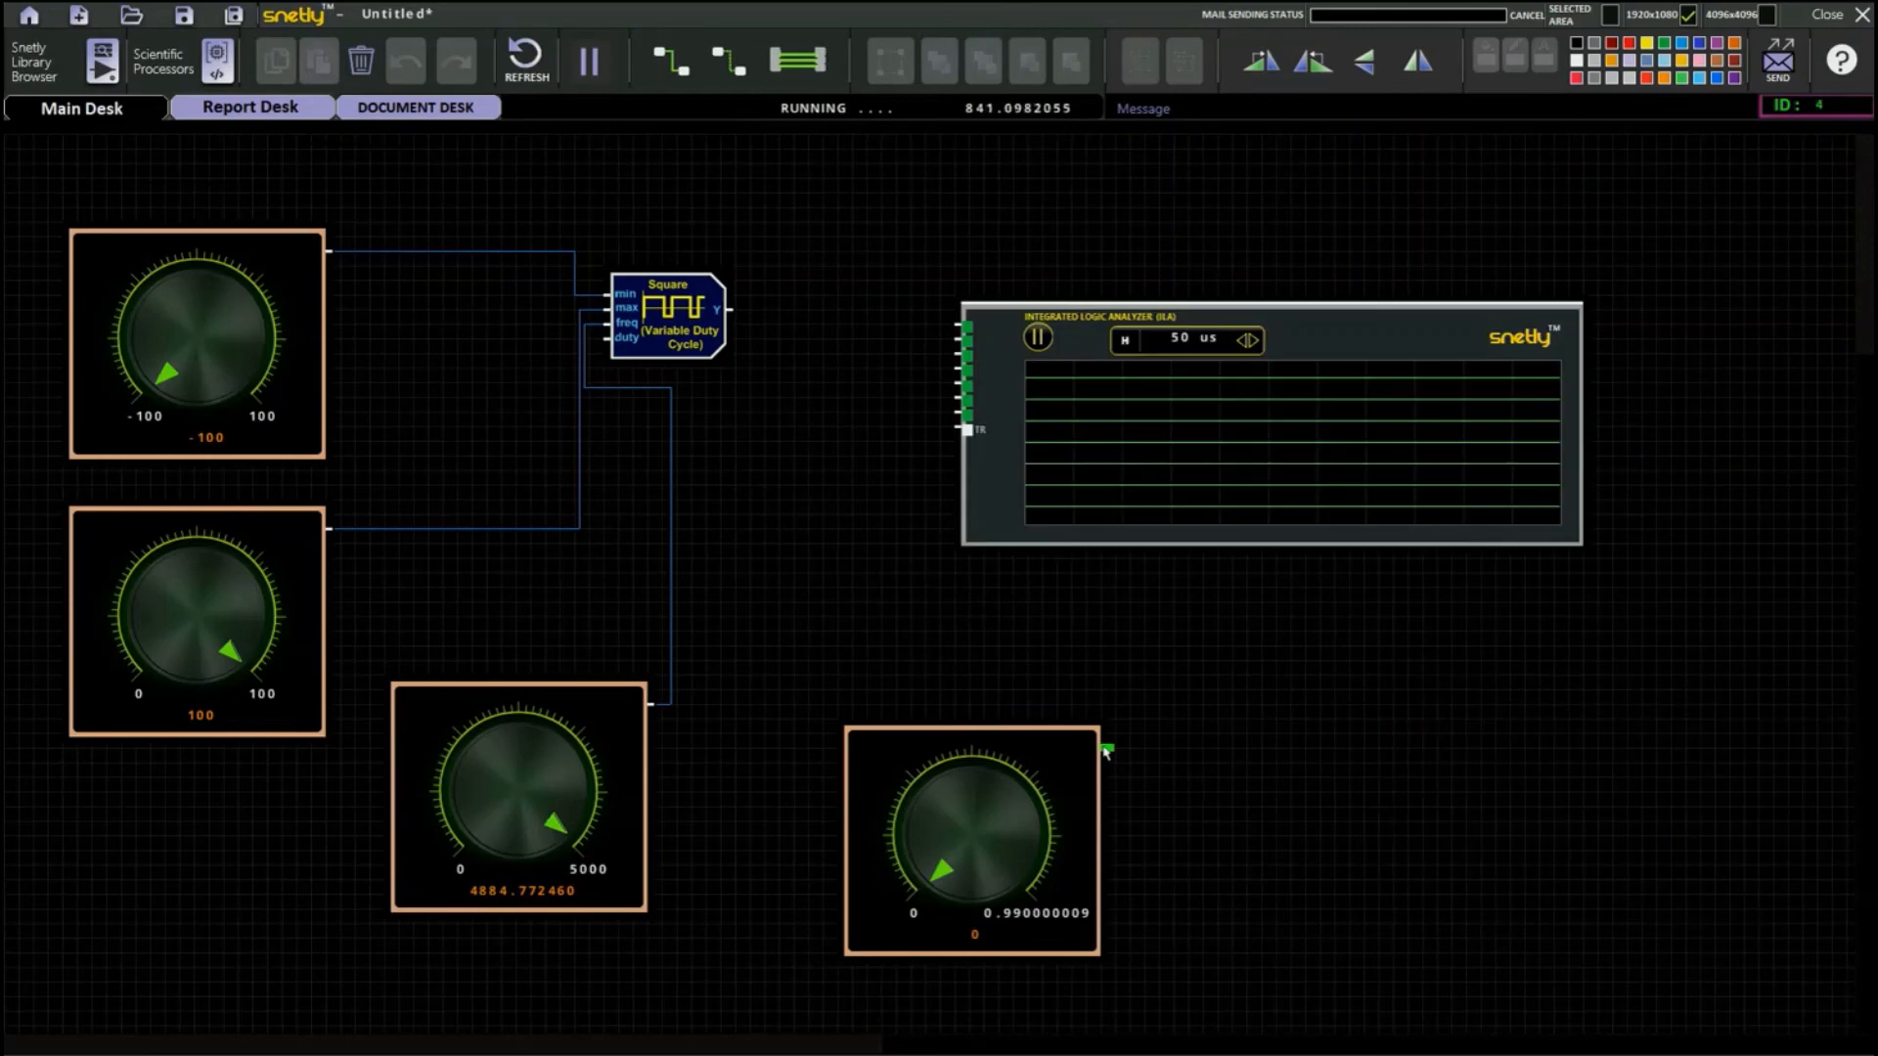
pyautogui.moveTo(1106, 750); pyautogui.dragTo(958, 333)
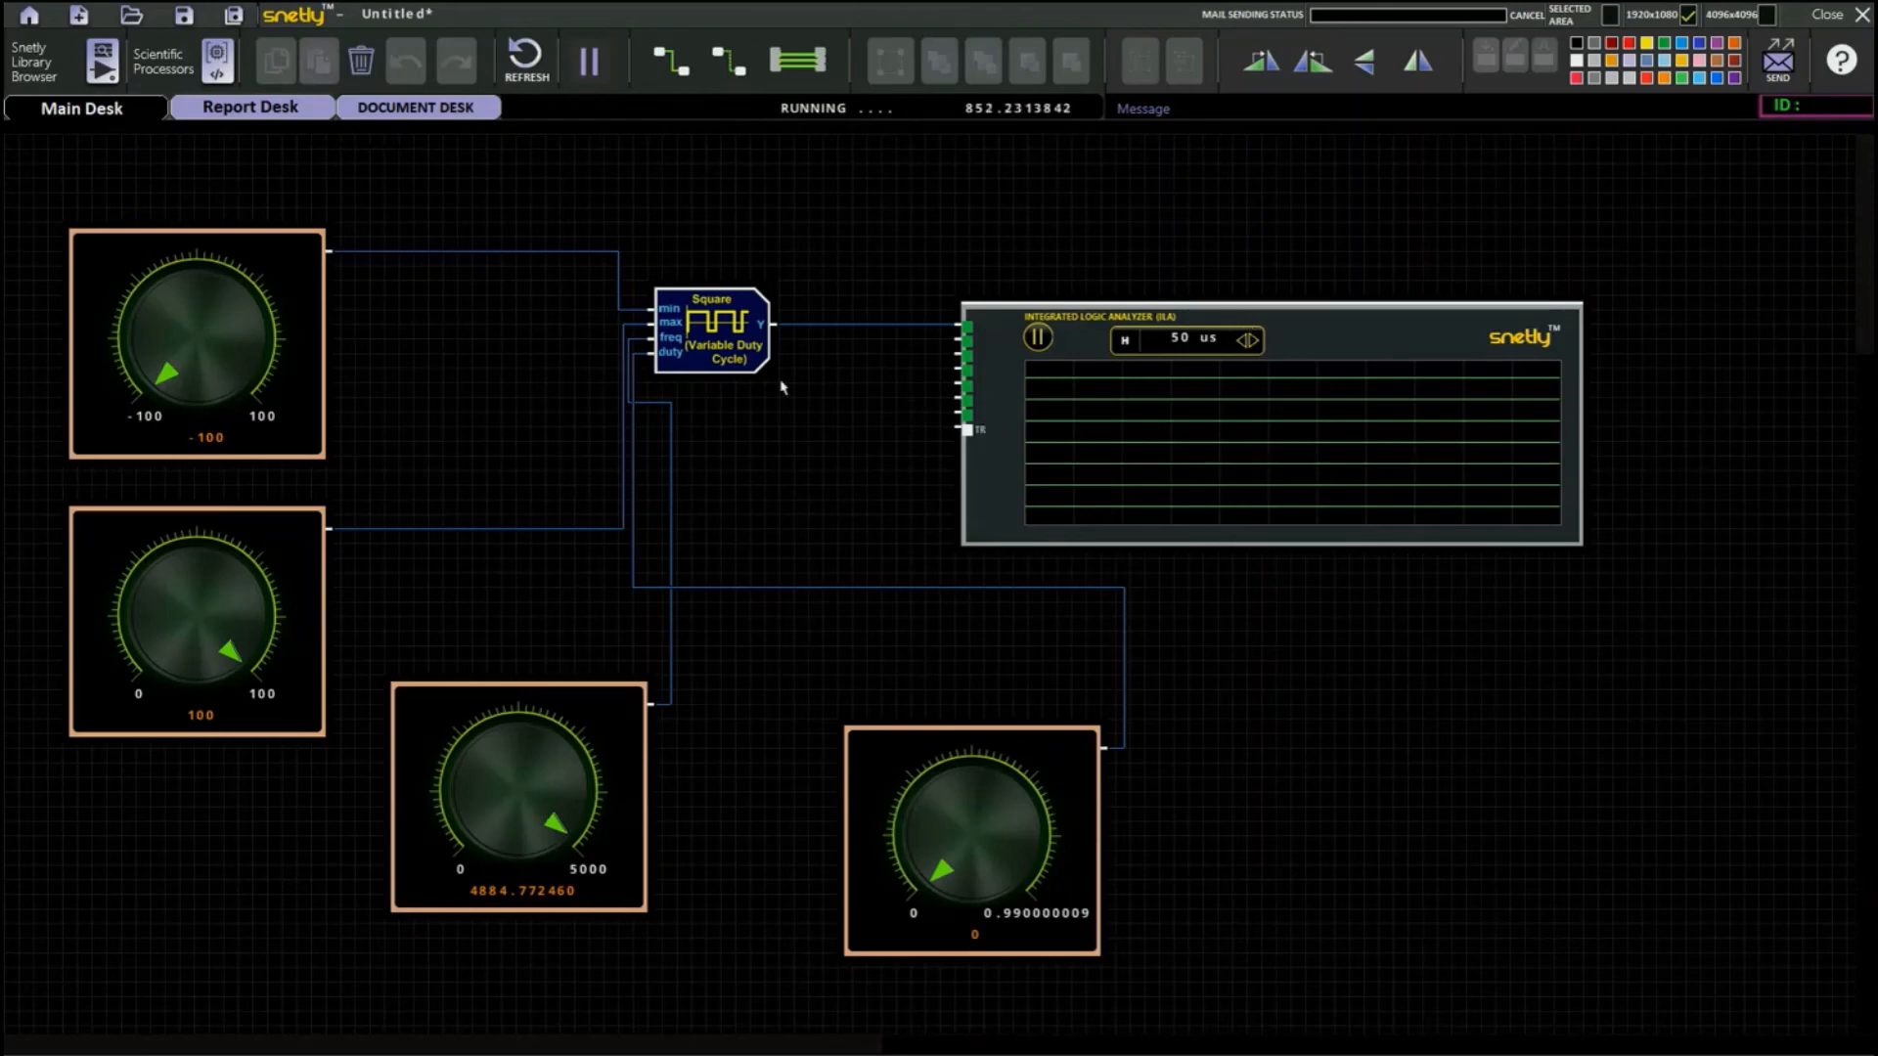
# Turn the duty knob to about 0.256 and the frequency knob to 5000.
pyautogui.moveTo(932, 868); pyautogui.dragTo(932, 850)
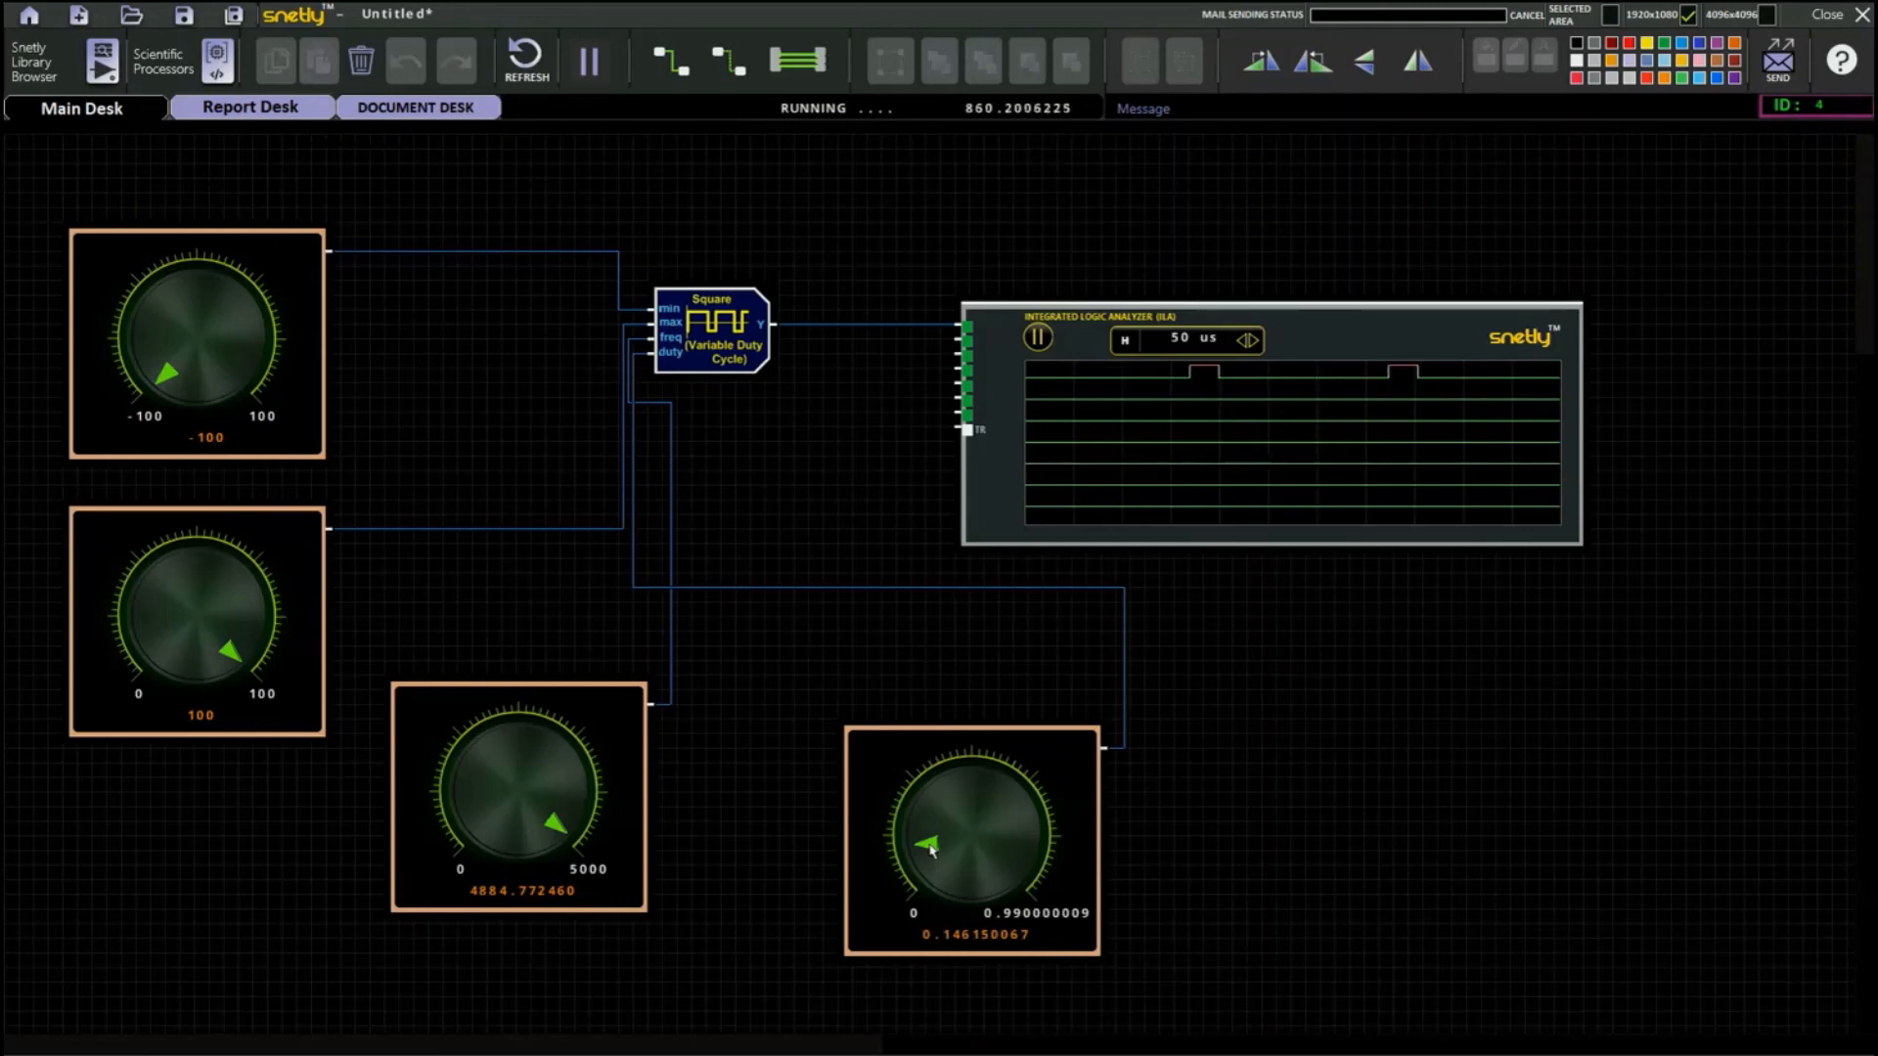
pyautogui.moveTo(932, 850); pyautogui.dragTo(945, 832)
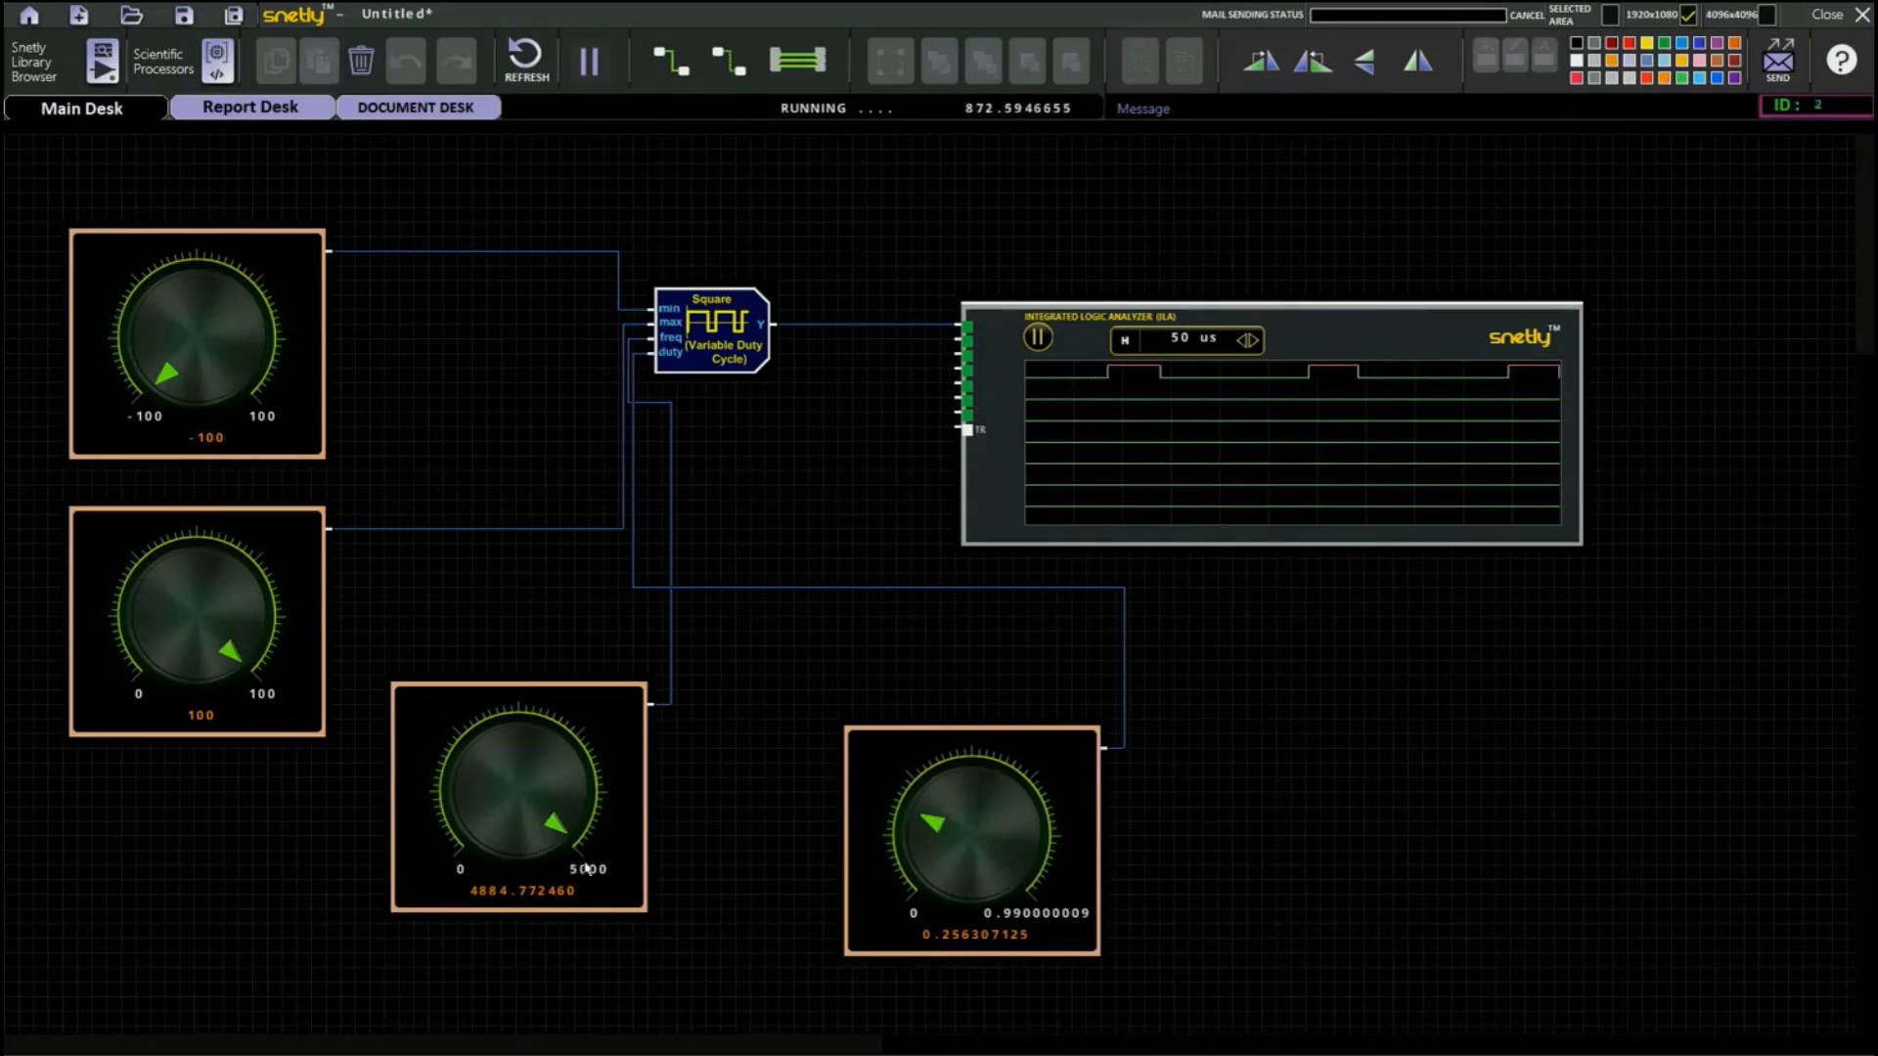
pyautogui.moveTo(571, 834); pyautogui.dragTo(540, 856)
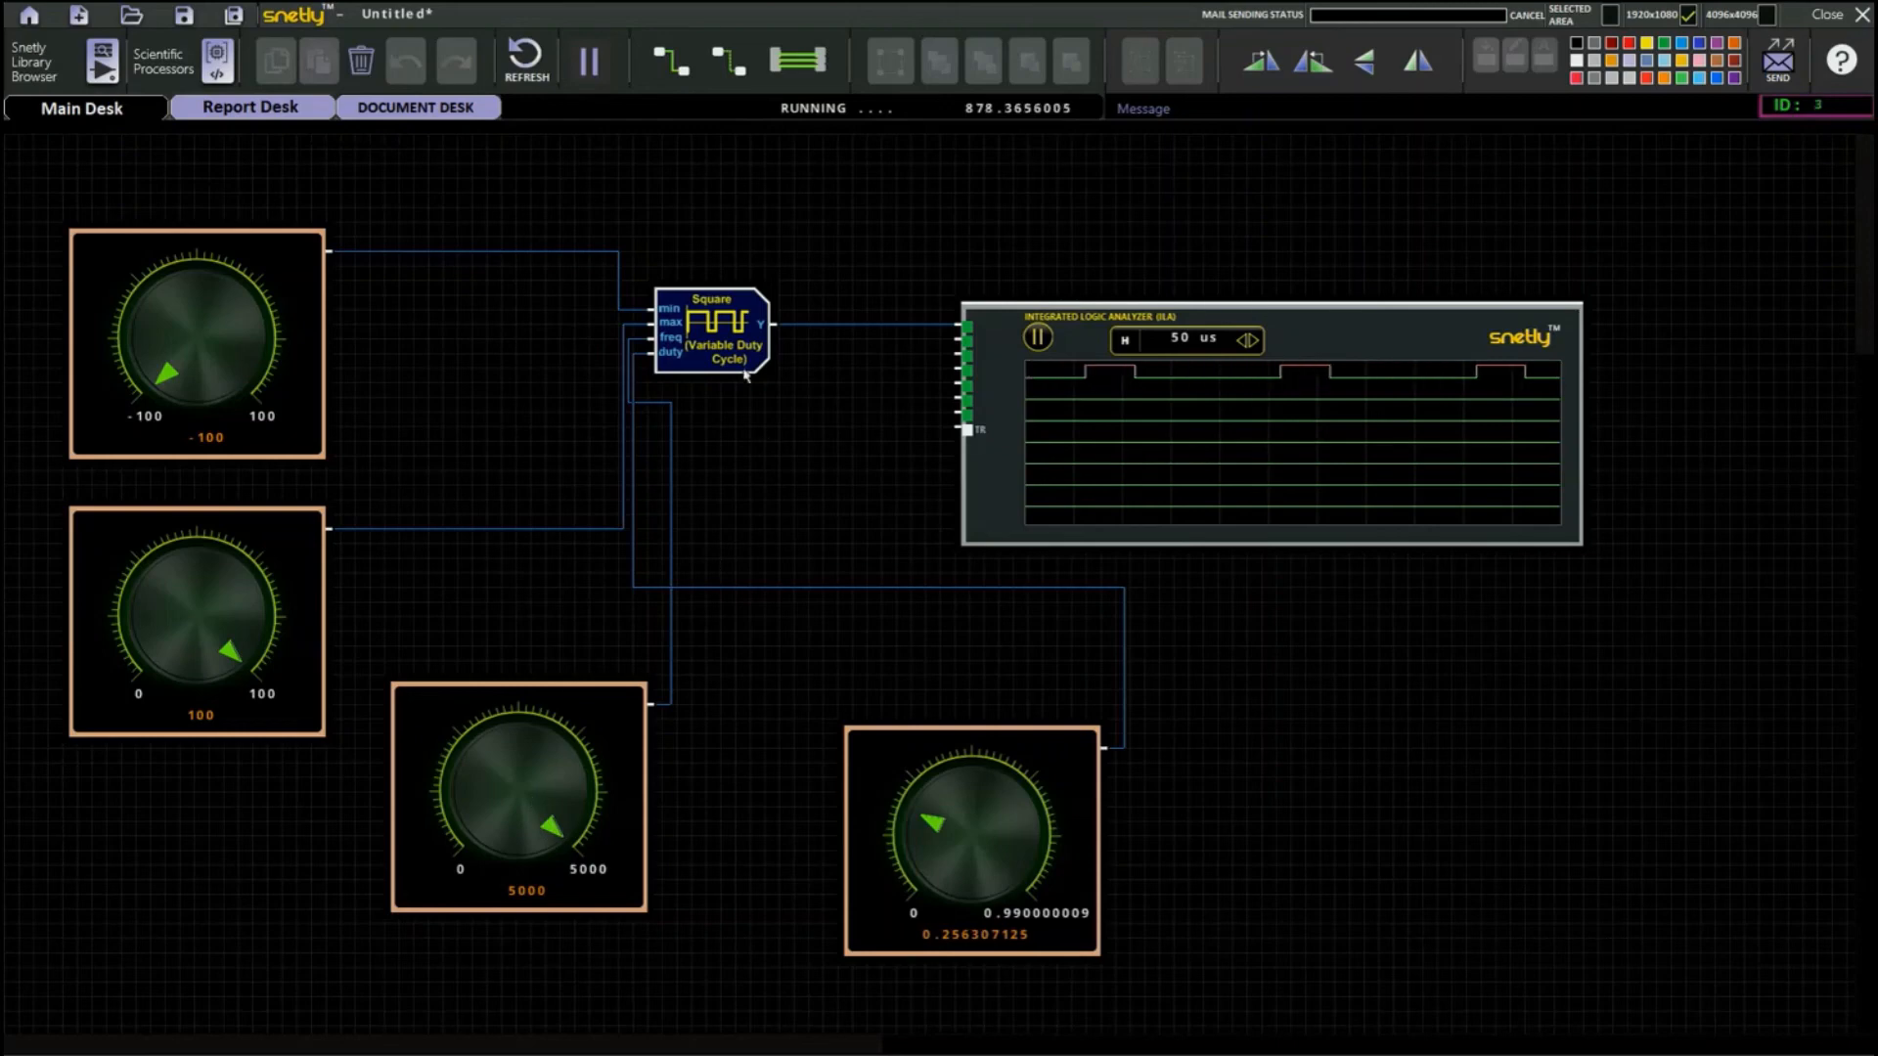
# Connect the square block's output to the logic analyzer's fourth channel and delete its wire to the first channel.
pyautogui.moveTo(775, 324); pyautogui.dragTo(957, 368)
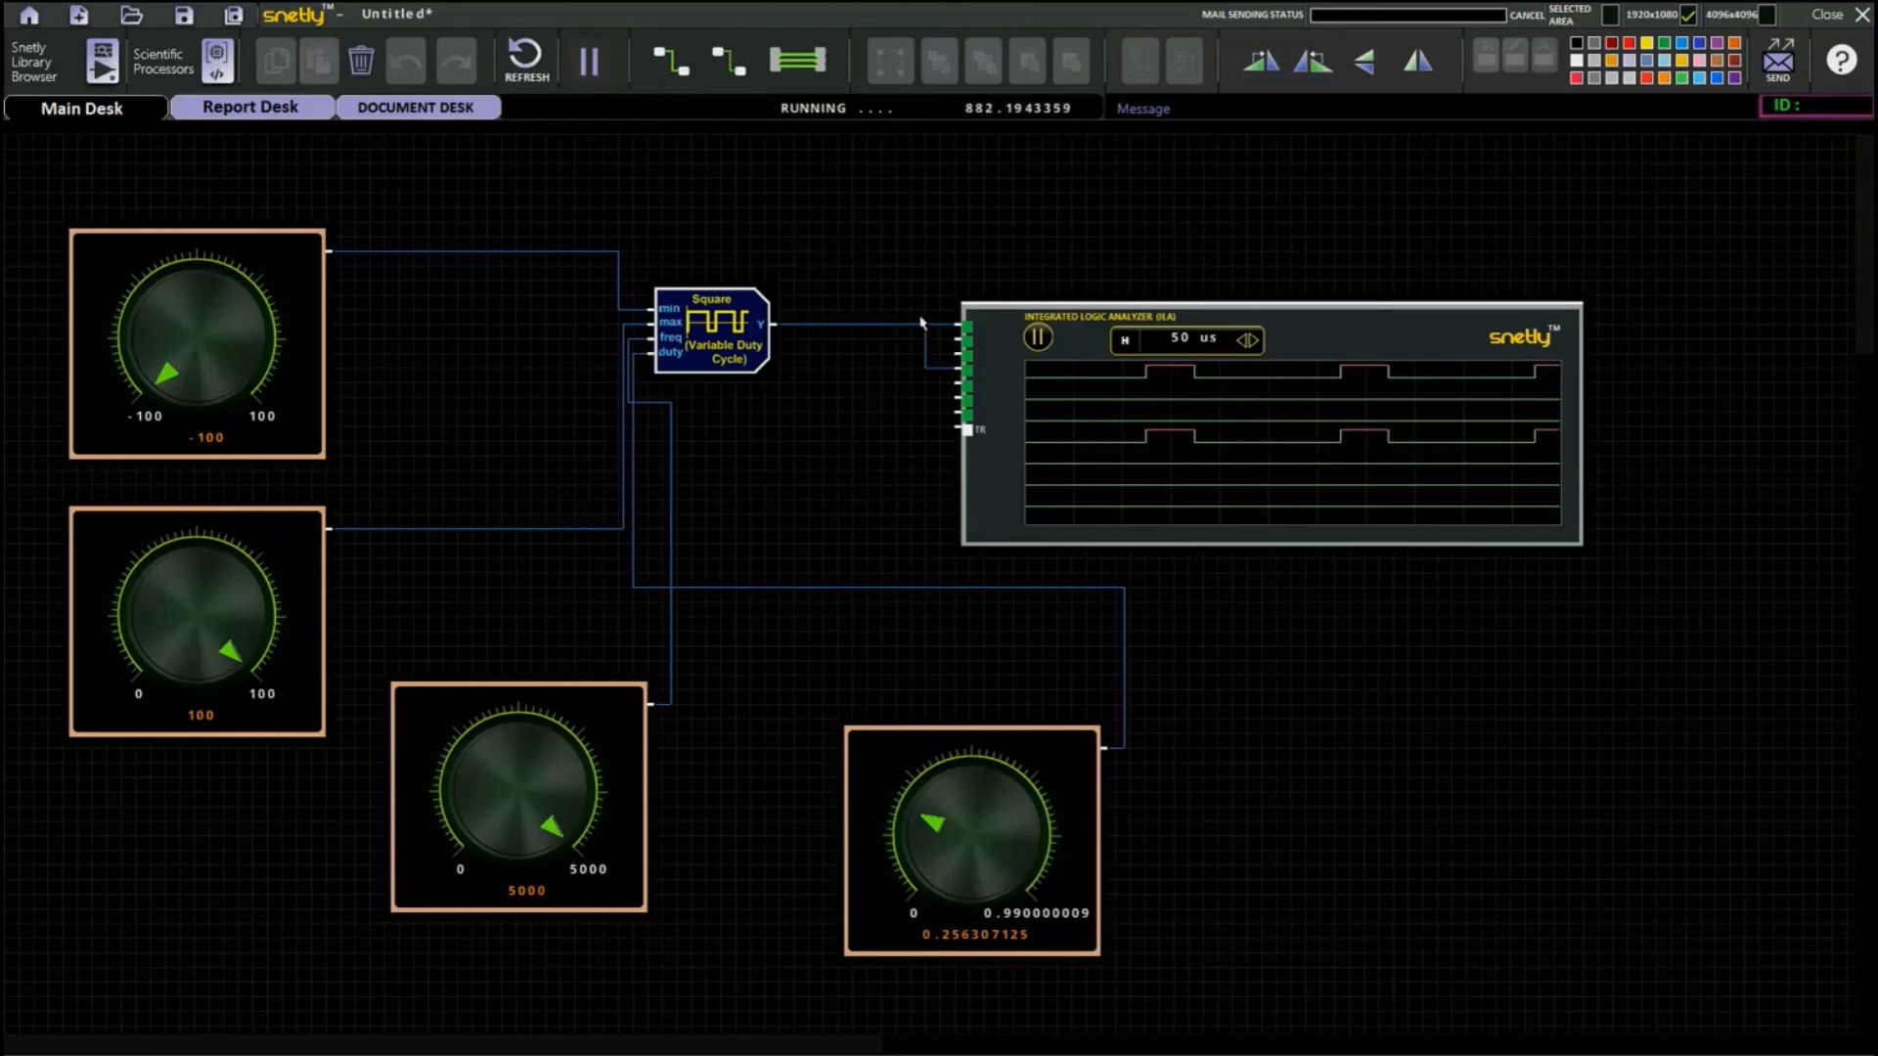
pyautogui.click(920, 324)
pyautogui.click(526, 78)
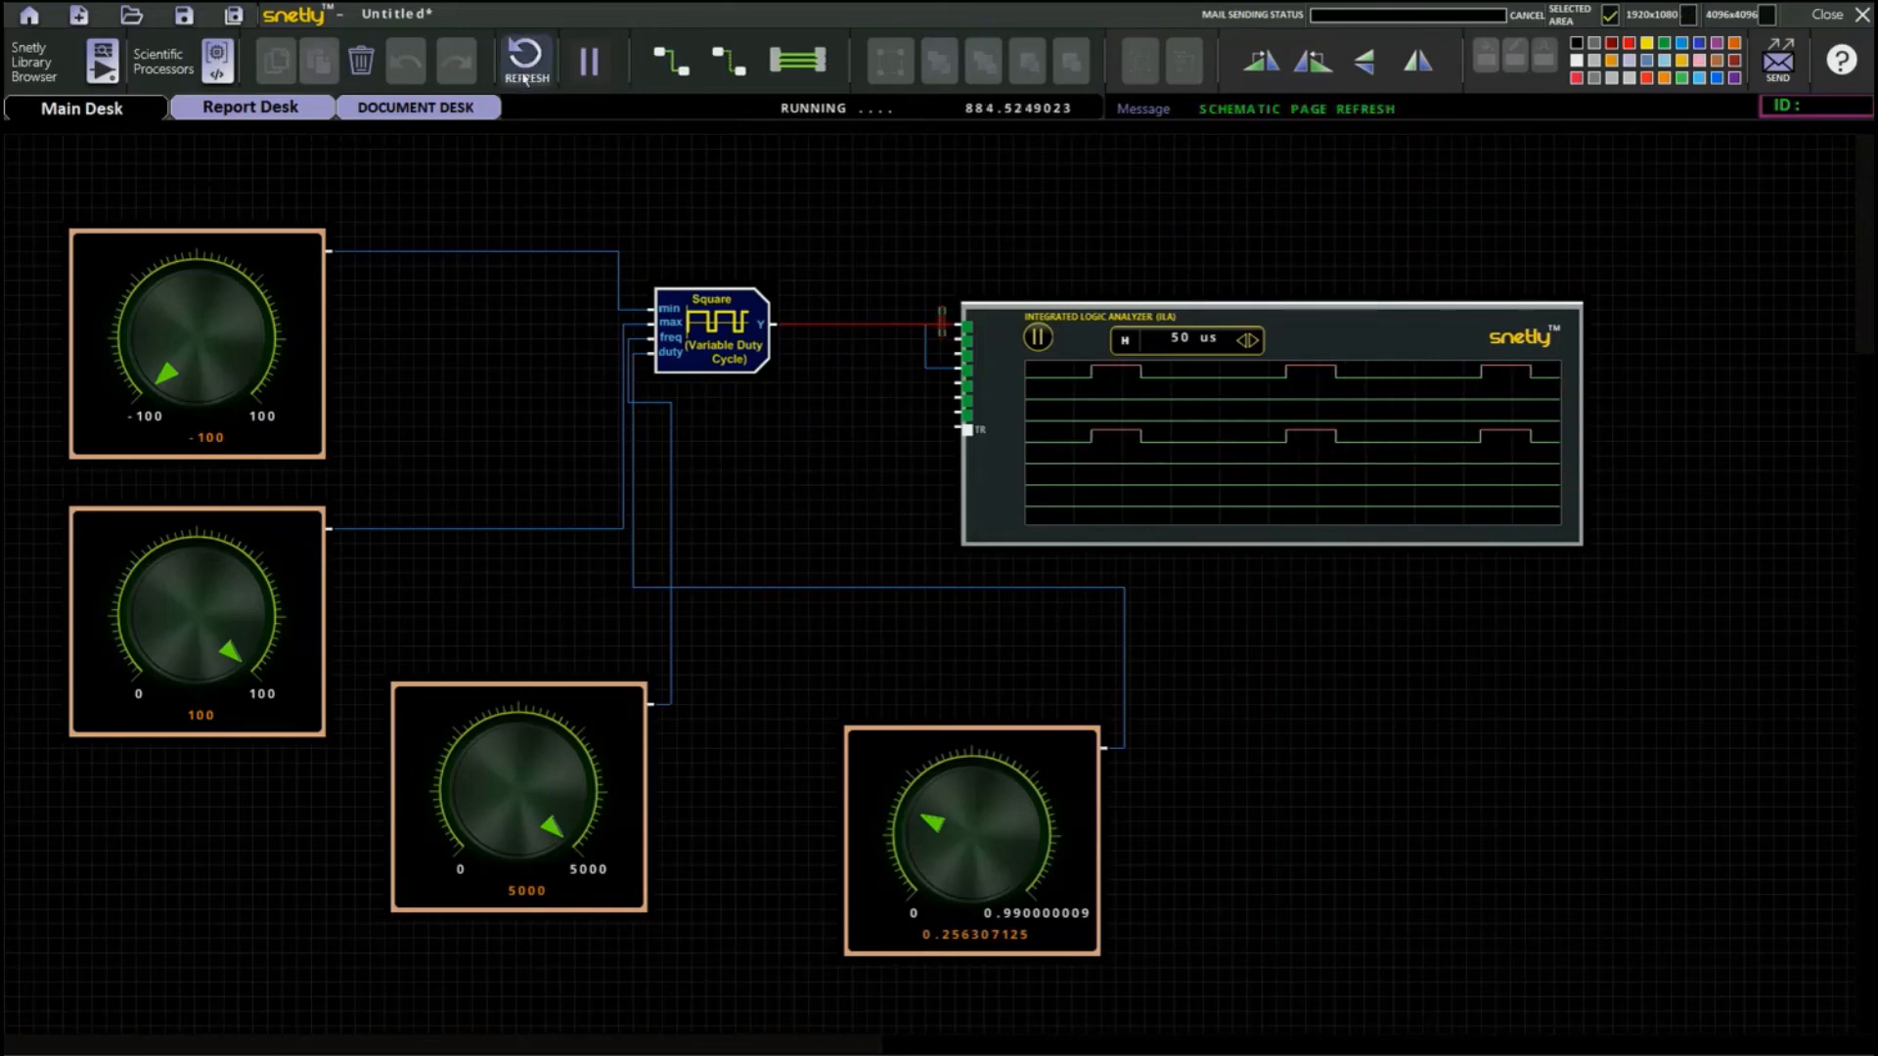
pyautogui.click(366, 73)
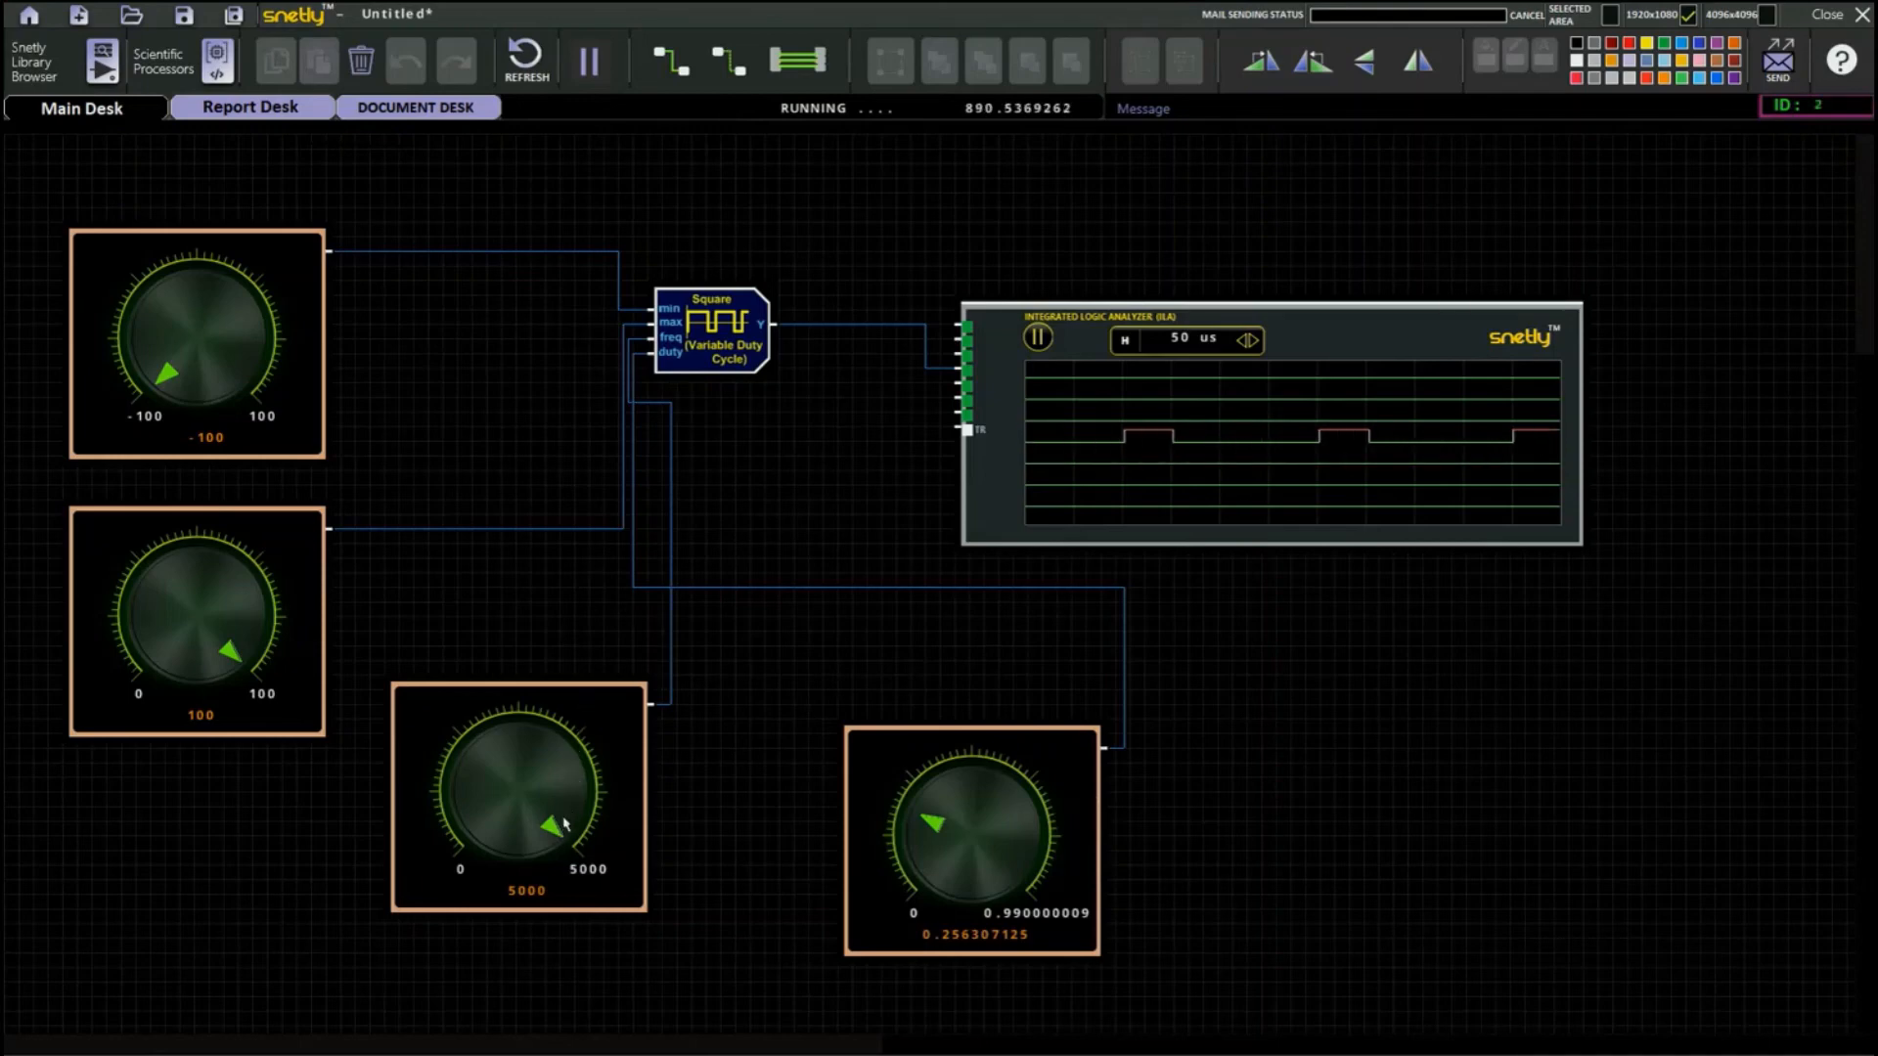
# Lower the frequency knob to about 3183 and return it to 5000, and turn the duty knob to its 0.99 maximum.
pyautogui.moveTo(564, 825); pyautogui.dragTo(549, 771)
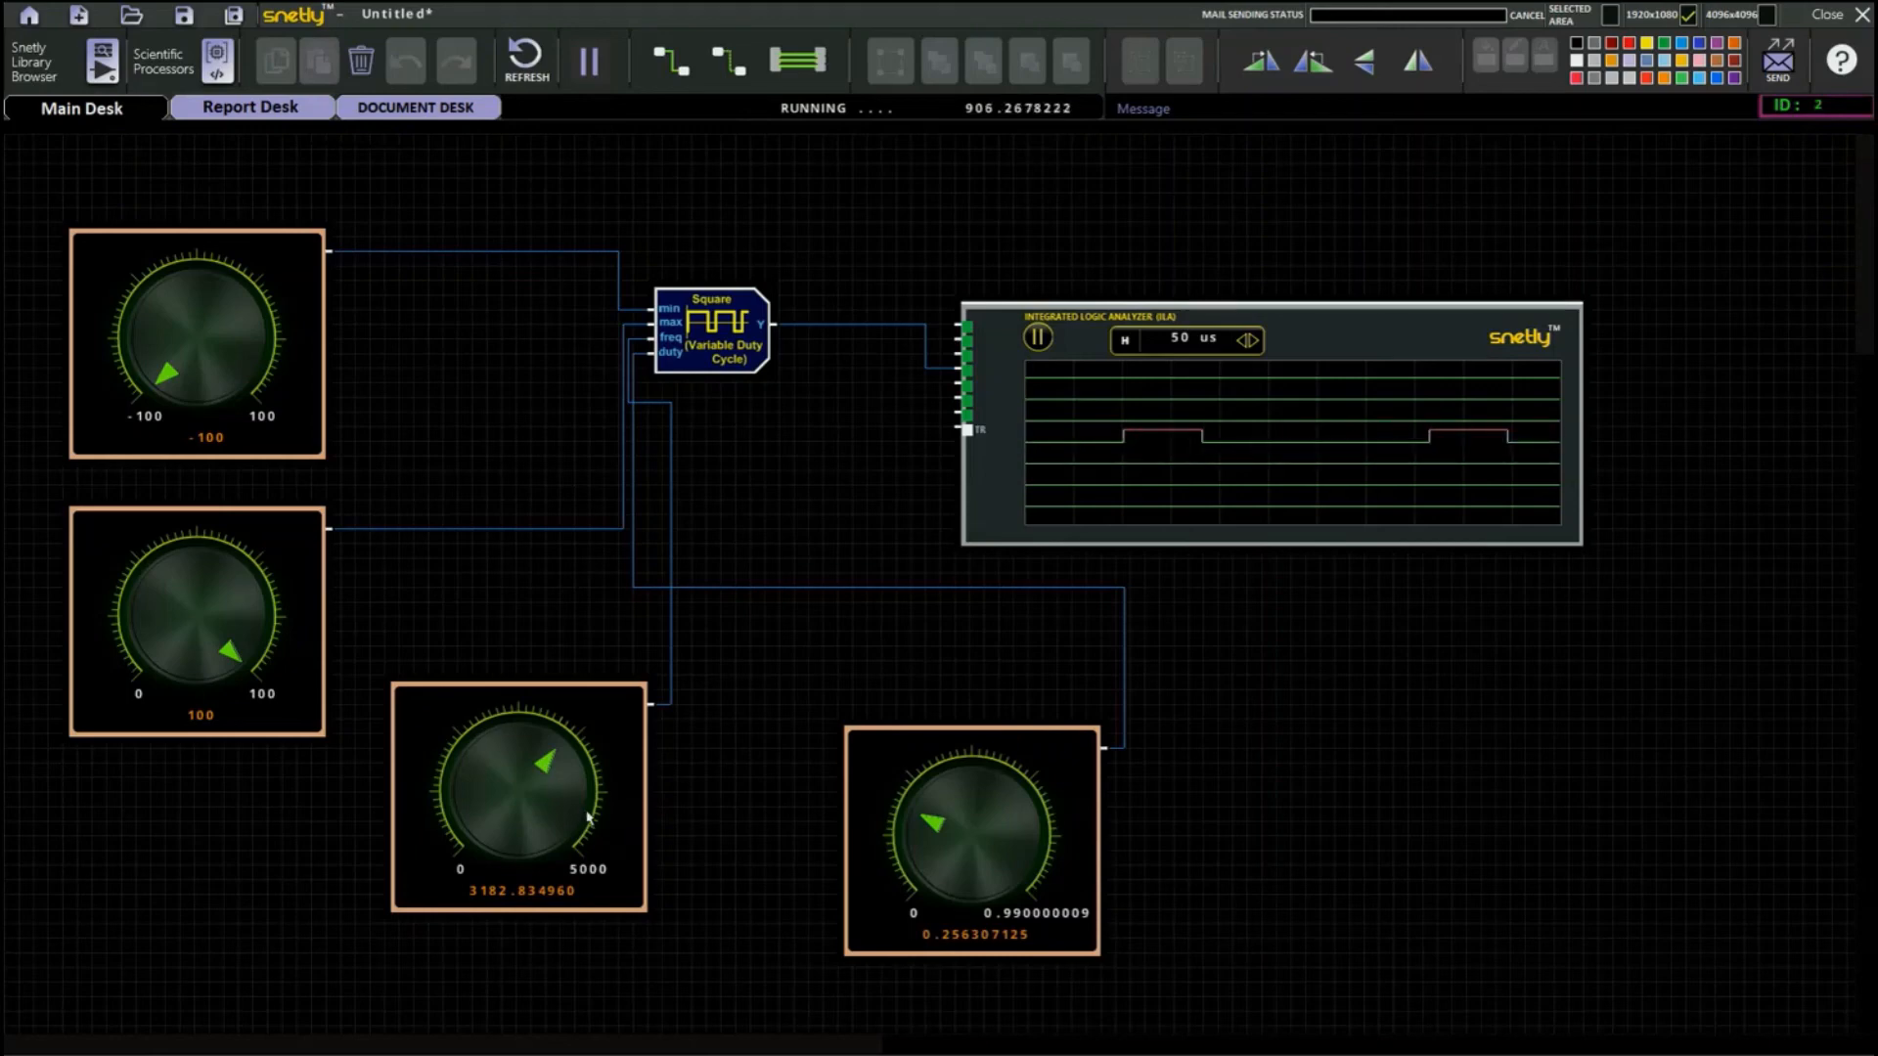
pyautogui.moveTo(570, 816); pyautogui.dragTo(572, 873)
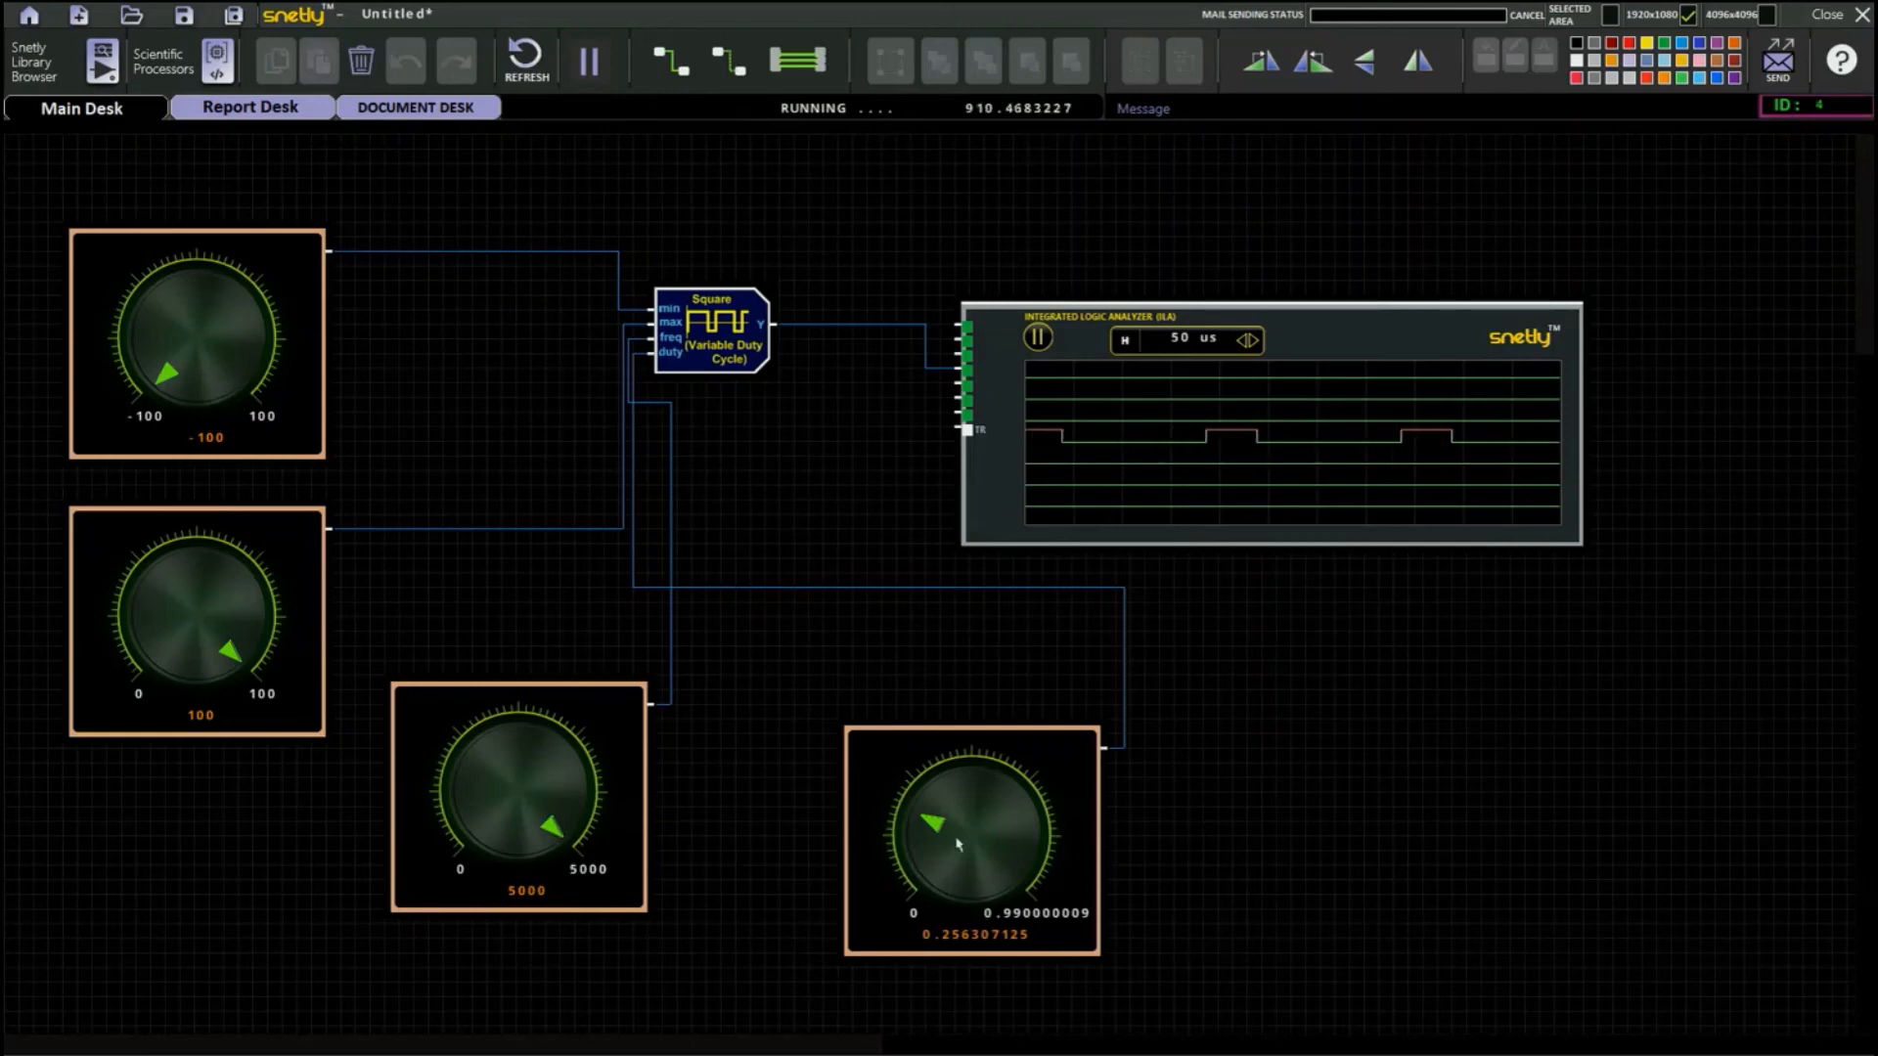
pyautogui.moveTo(937, 829); pyautogui.dragTo(1011, 891)
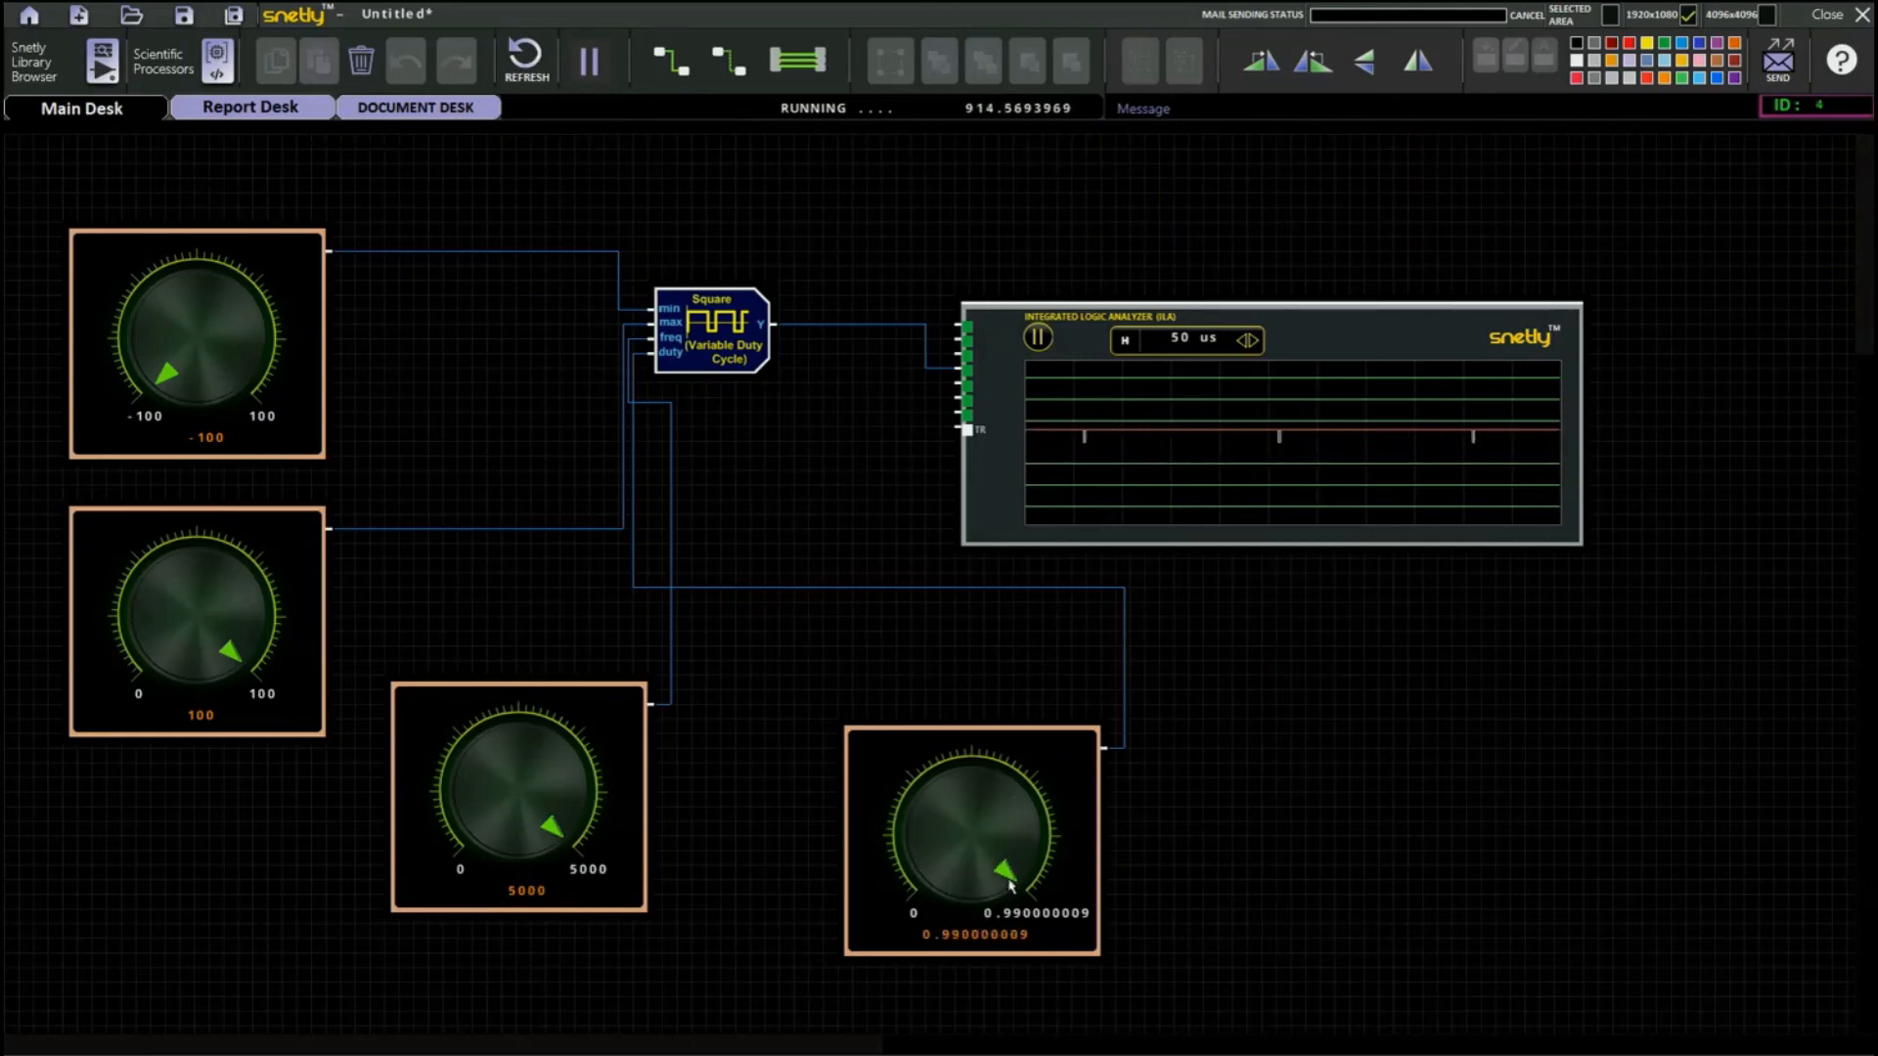